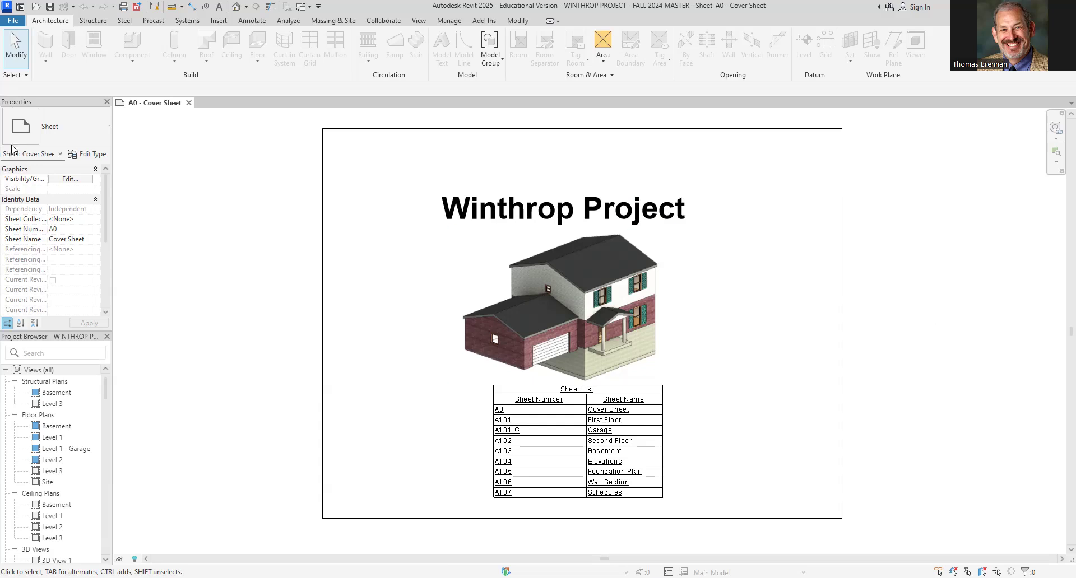
# Open the Level 1 floor plan from the project browser and examine its walls and dimensions
pyautogui.scroll(-1, 71, 477)
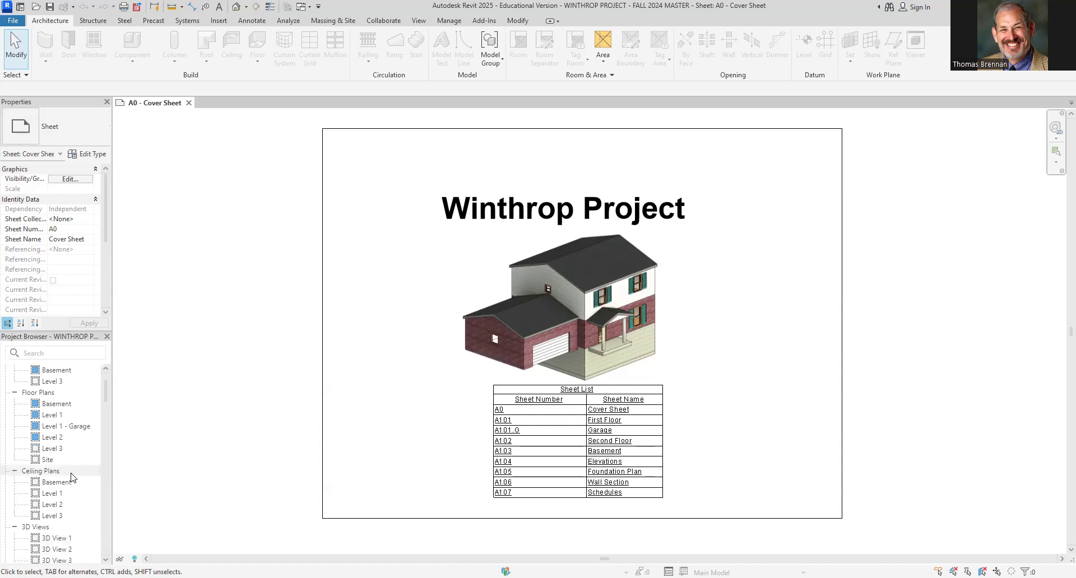
pyautogui.scroll(-4, 72, 477)
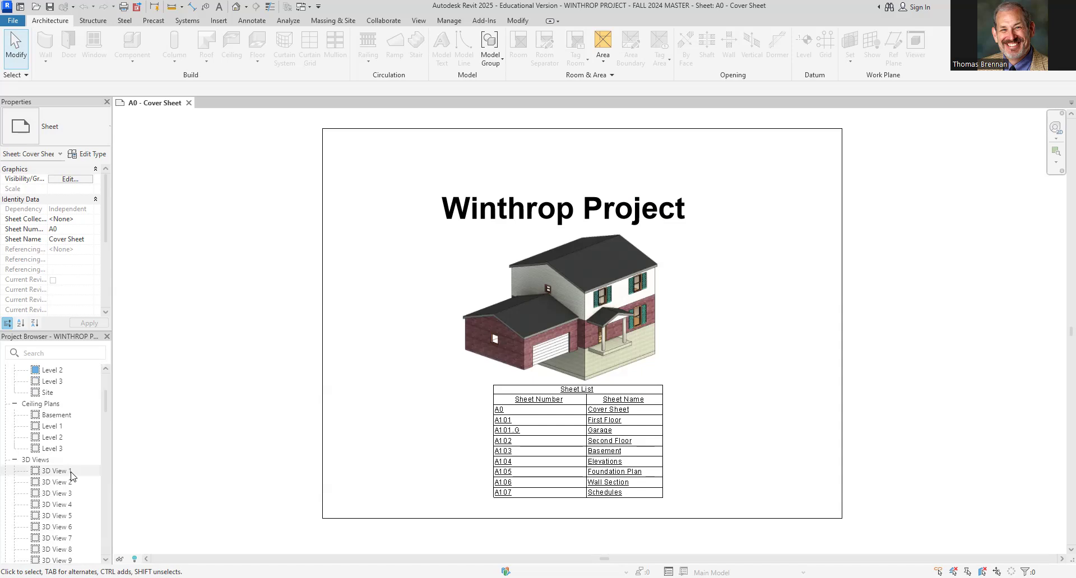
pyautogui.scroll(-1, 71, 475)
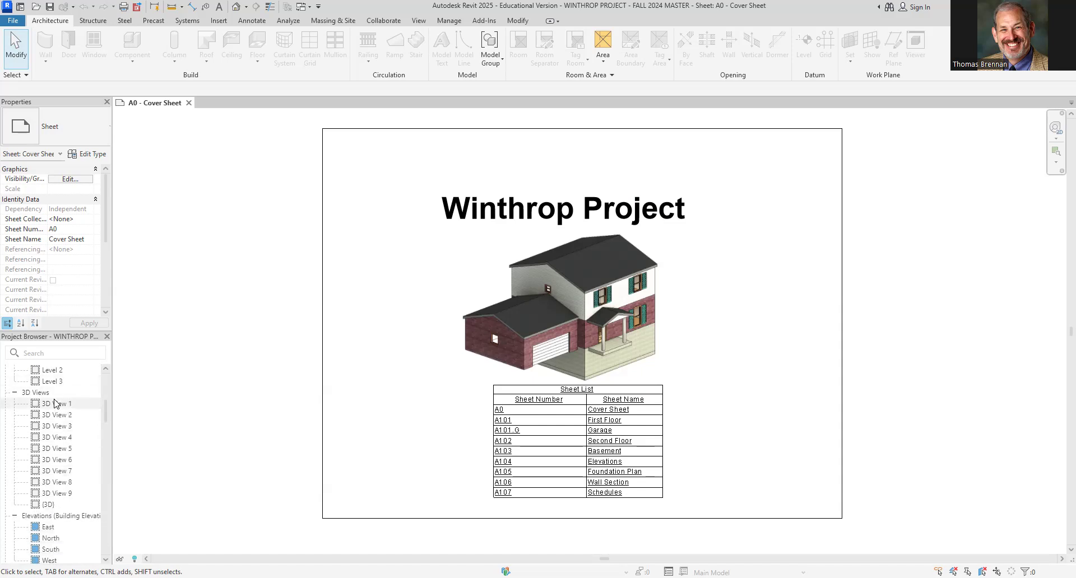
pyautogui.click(56, 404)
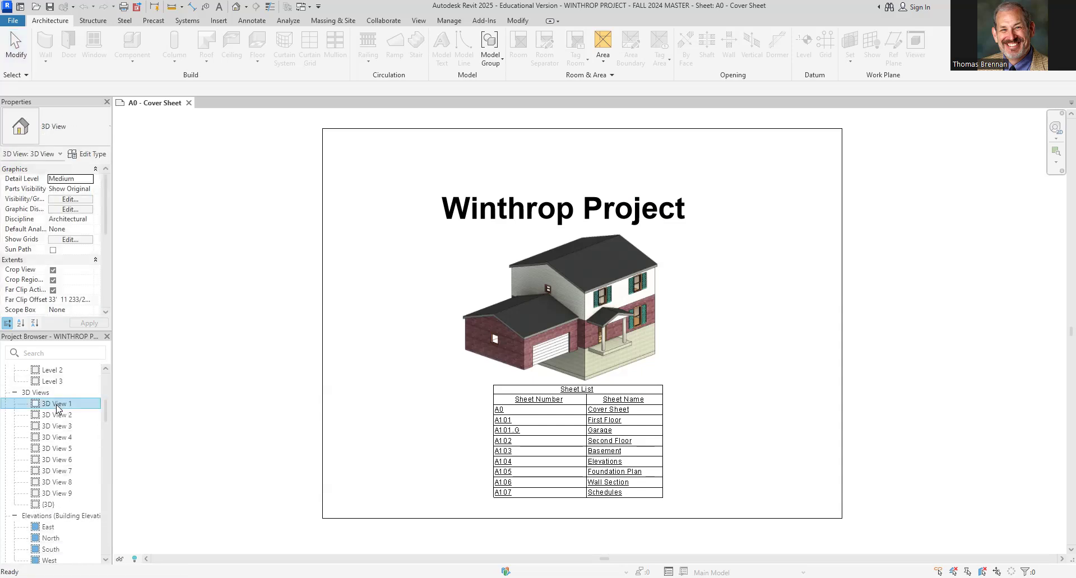
pyautogui.scroll(3, 57, 408)
pyautogui.scroll(1, 57, 408)
pyautogui.doubleClick(57, 406)
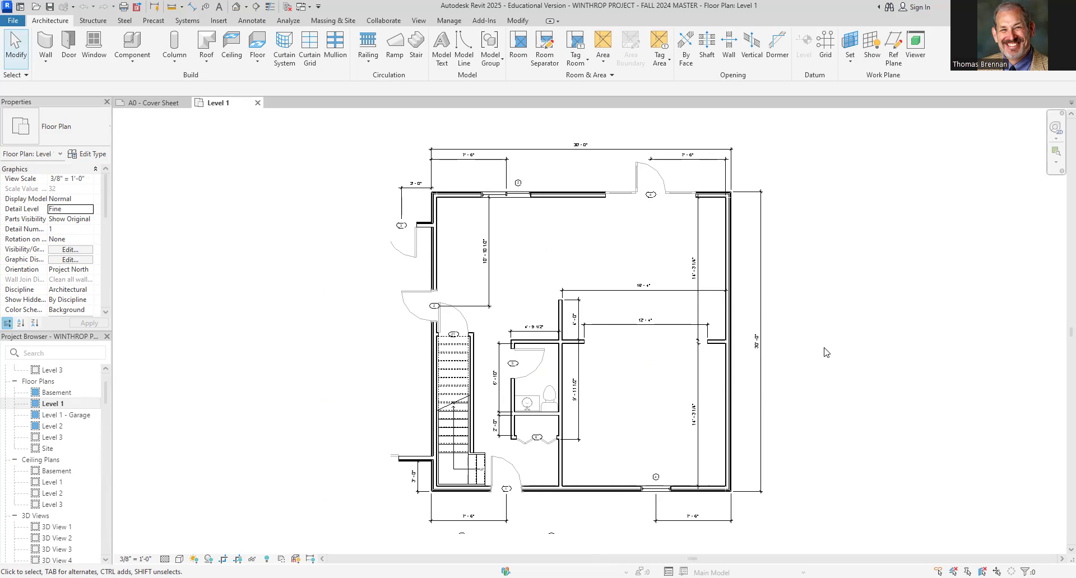
pyautogui.scroll(-2, 827, 353)
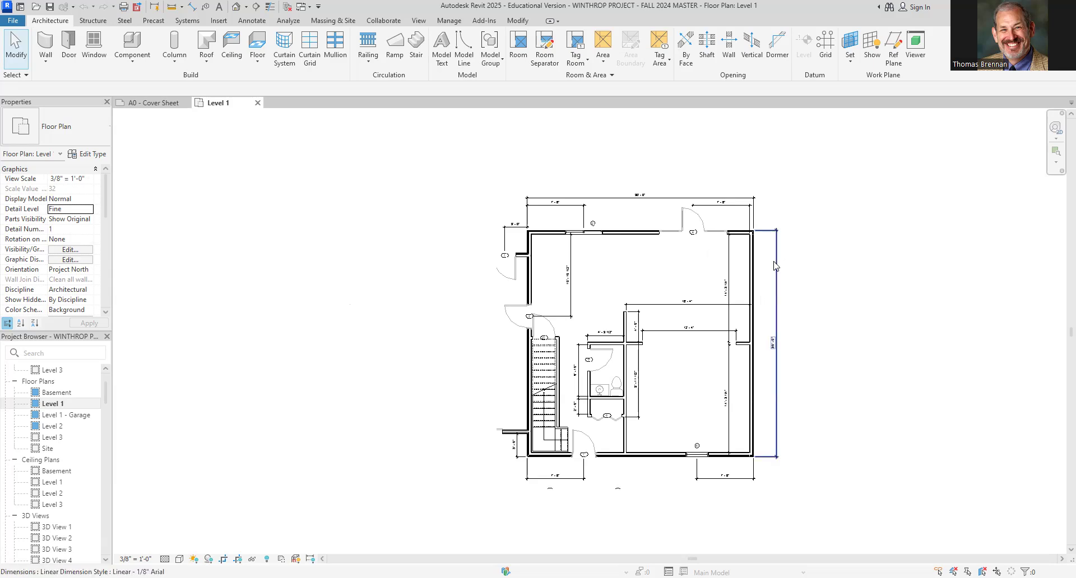
pyautogui.scroll(1, 832, 380)
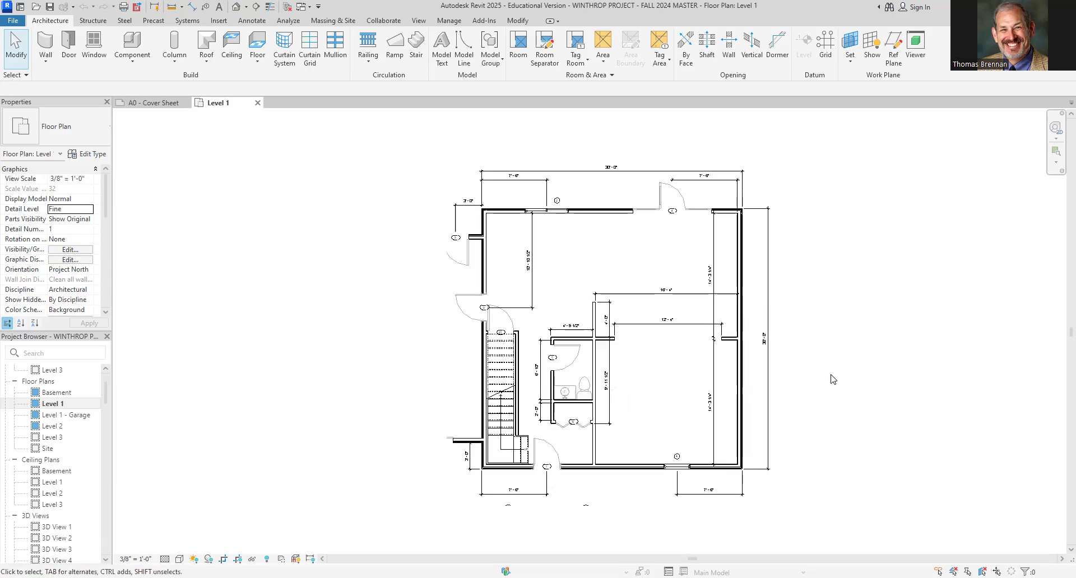
pyautogui.scroll(1, 832, 380)
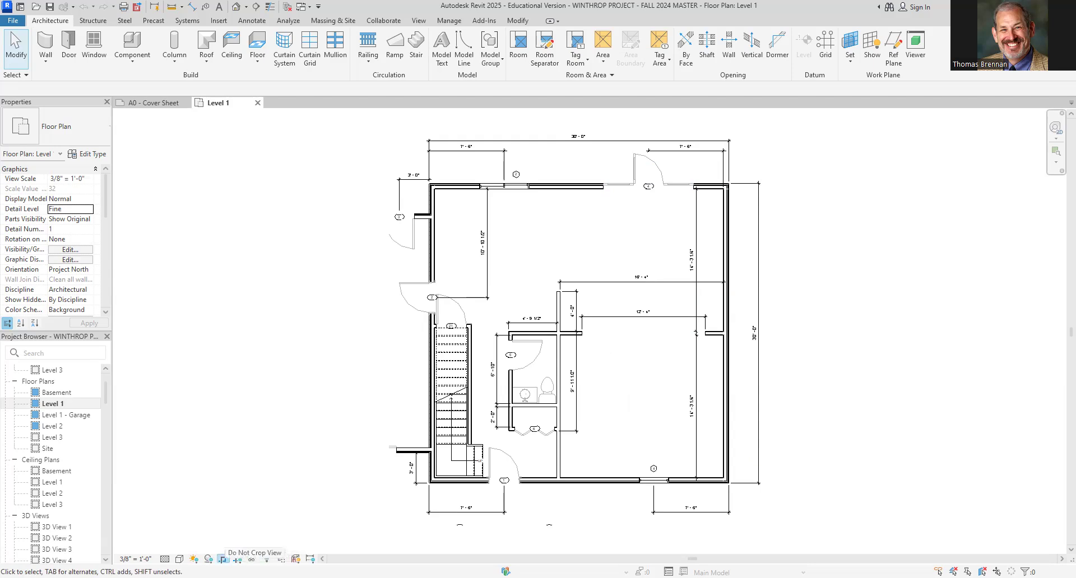
pyautogui.click(223, 559)
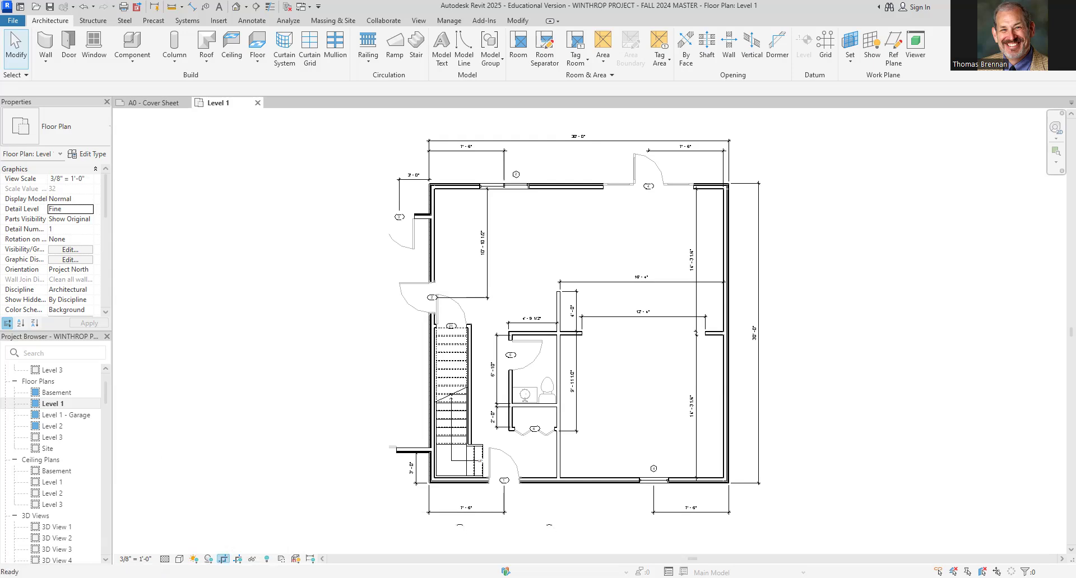
pyautogui.click(224, 560)
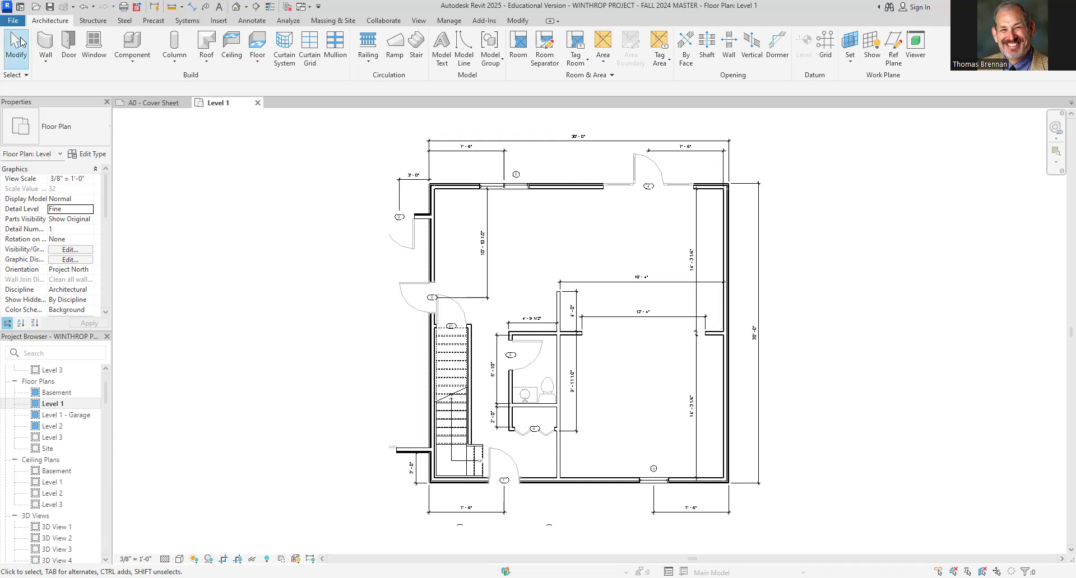
# Create a new project using the WINTHROP PROJECT - FALL 2024 MASTER template from the Downloads folder
pyautogui.click(20, 7)
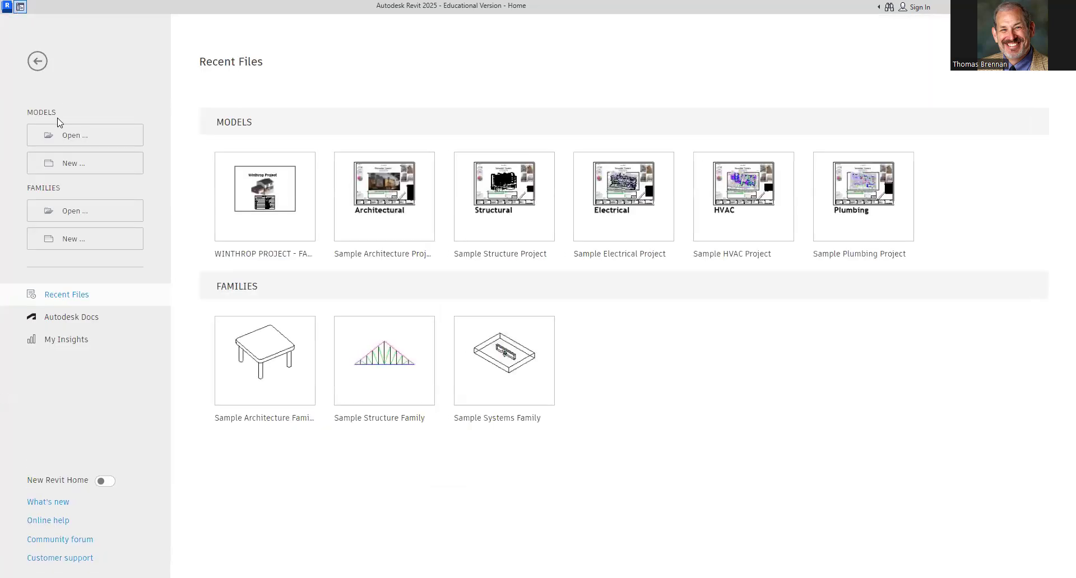
pyautogui.click(78, 169)
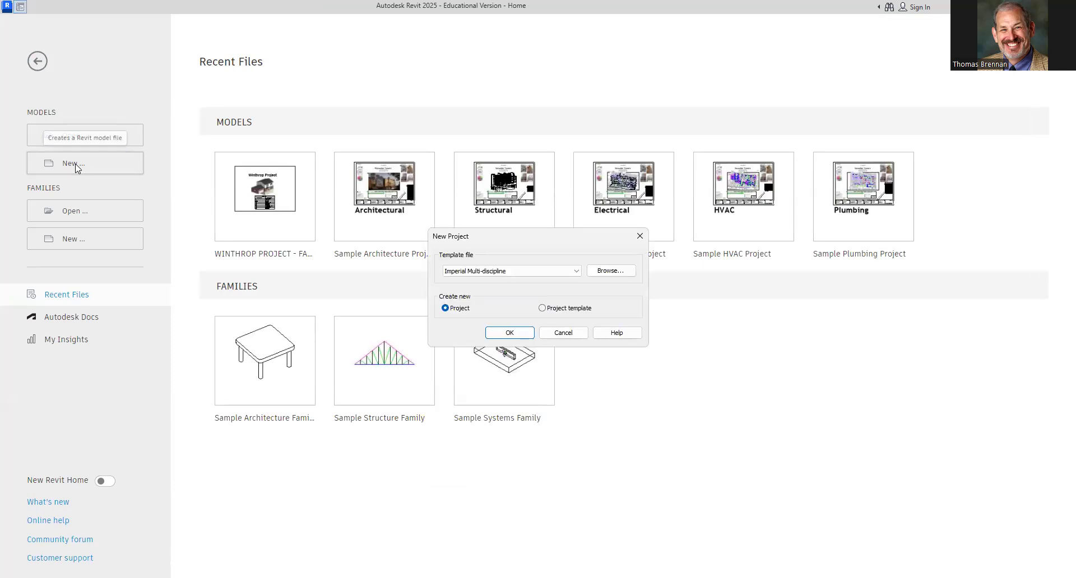
pyautogui.click(612, 273)
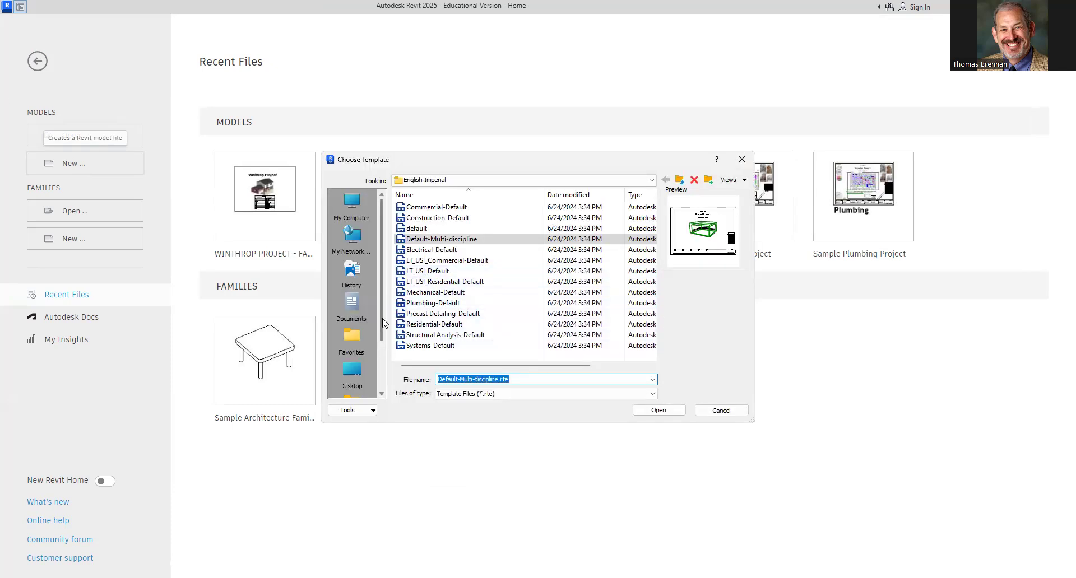
pyautogui.click(351, 371)
pyautogui.doubleClick(439, 250)
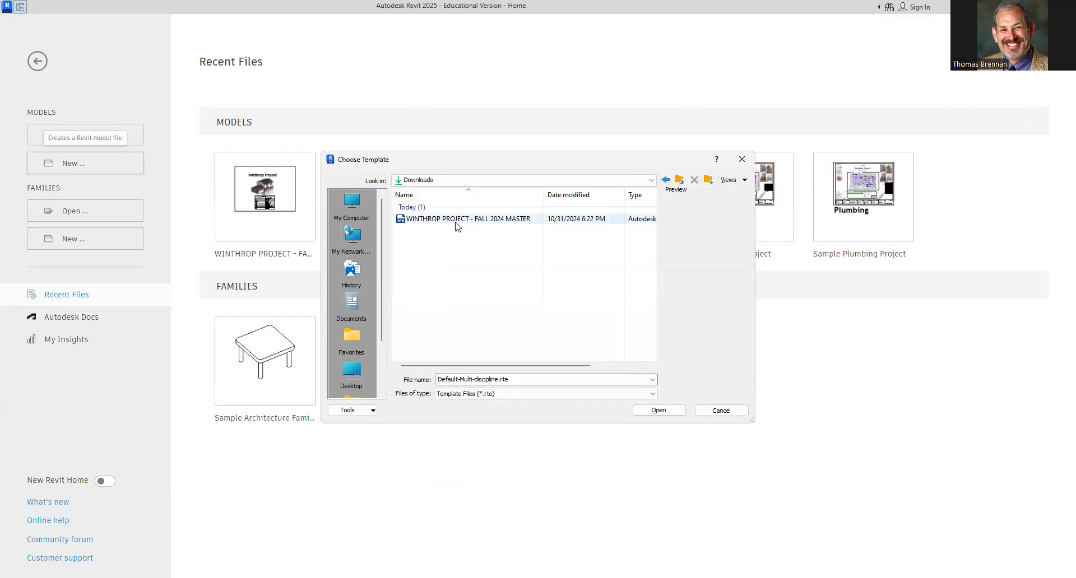
pyautogui.click(456, 223)
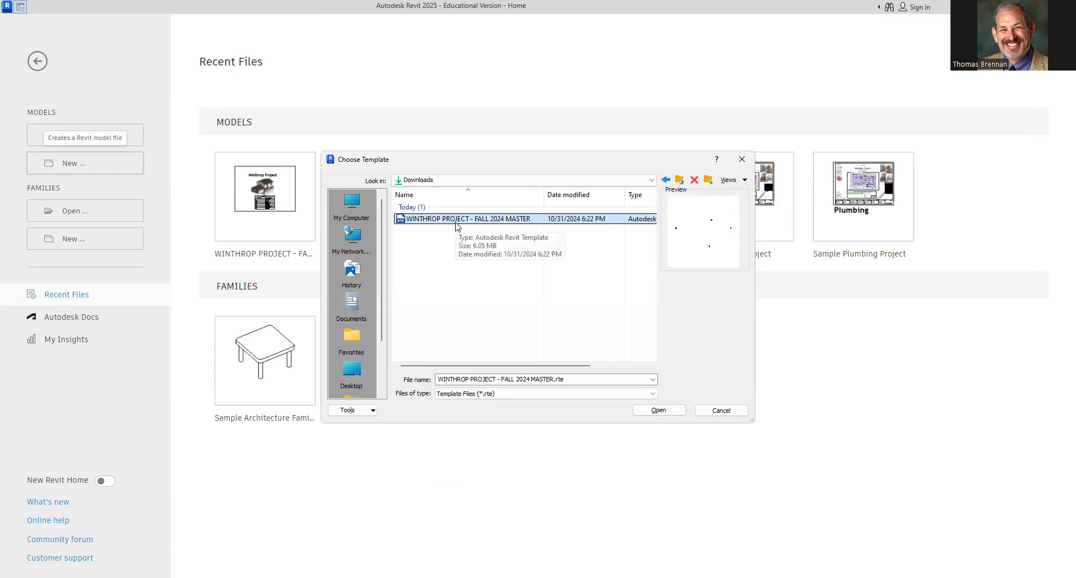
pyautogui.click(651, 409)
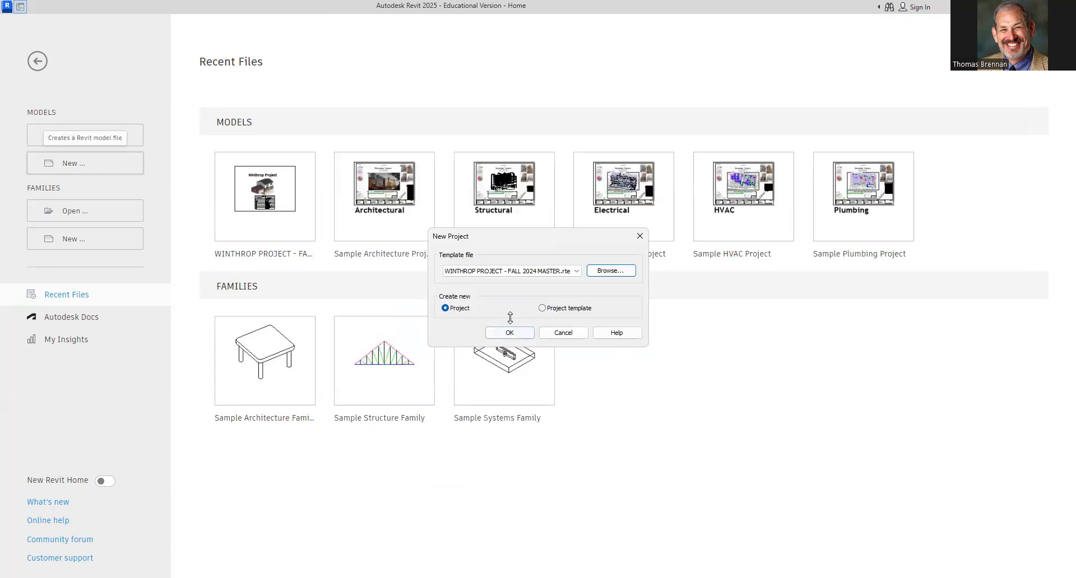
pyautogui.click(509, 330)
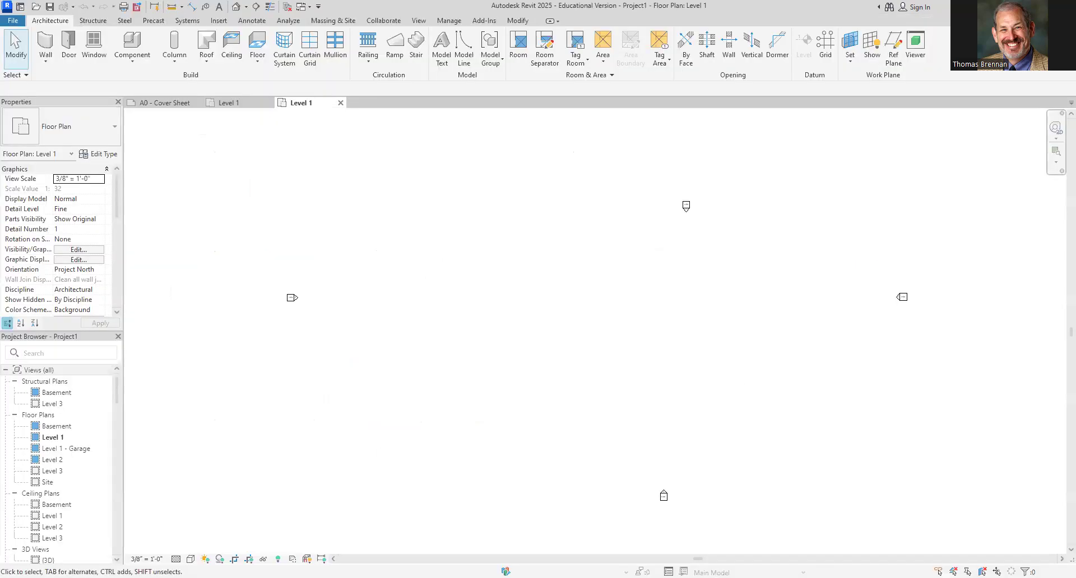
pyautogui.click(250, 558)
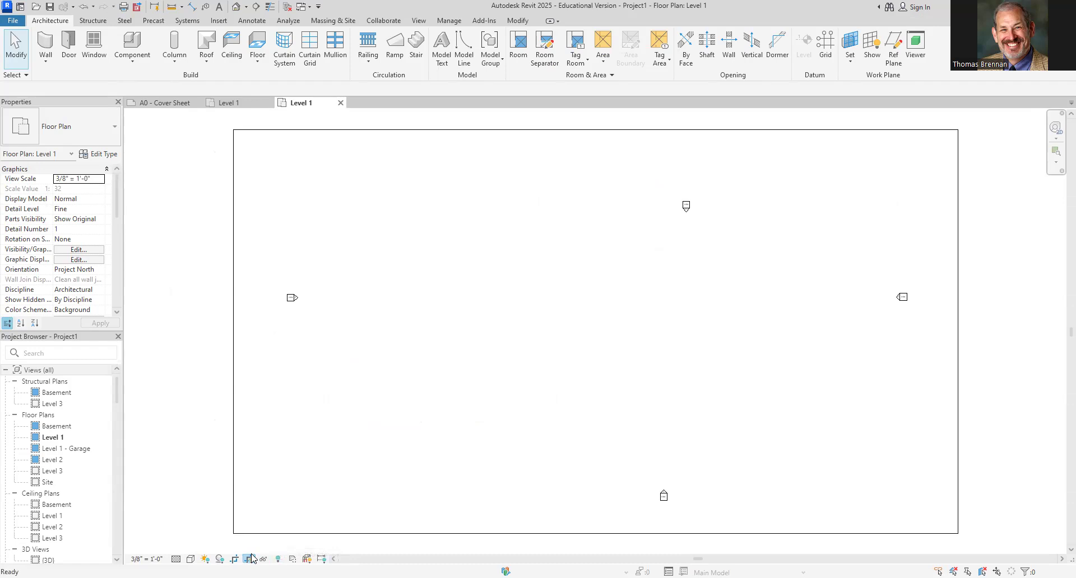
pyautogui.click(252, 559)
pyautogui.click(251, 558)
pyautogui.click(252, 558)
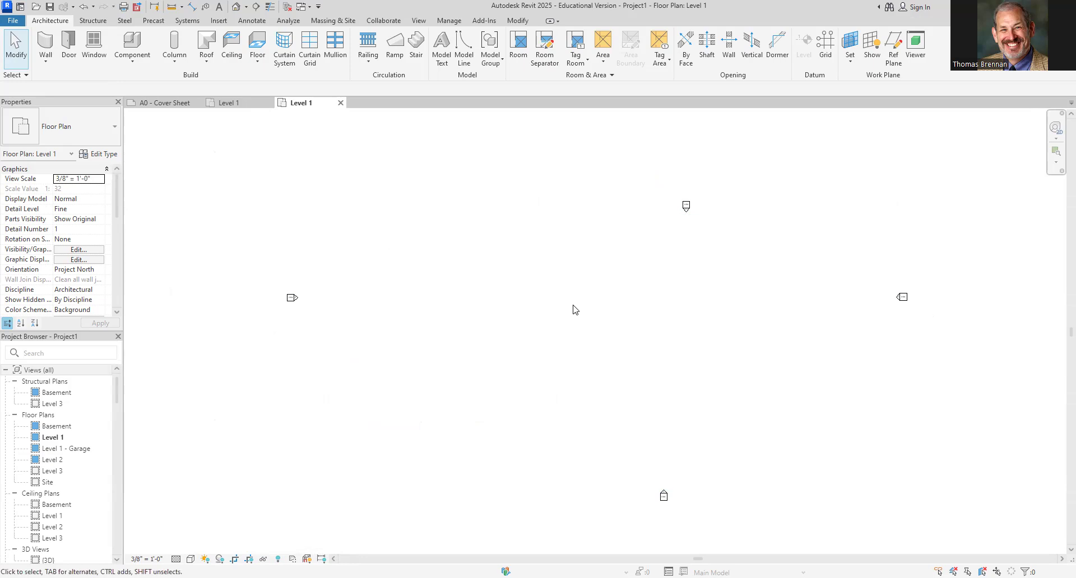
# Start the Wall tool with the BRICK EXTERIOR WALL type
pyautogui.click(45, 52)
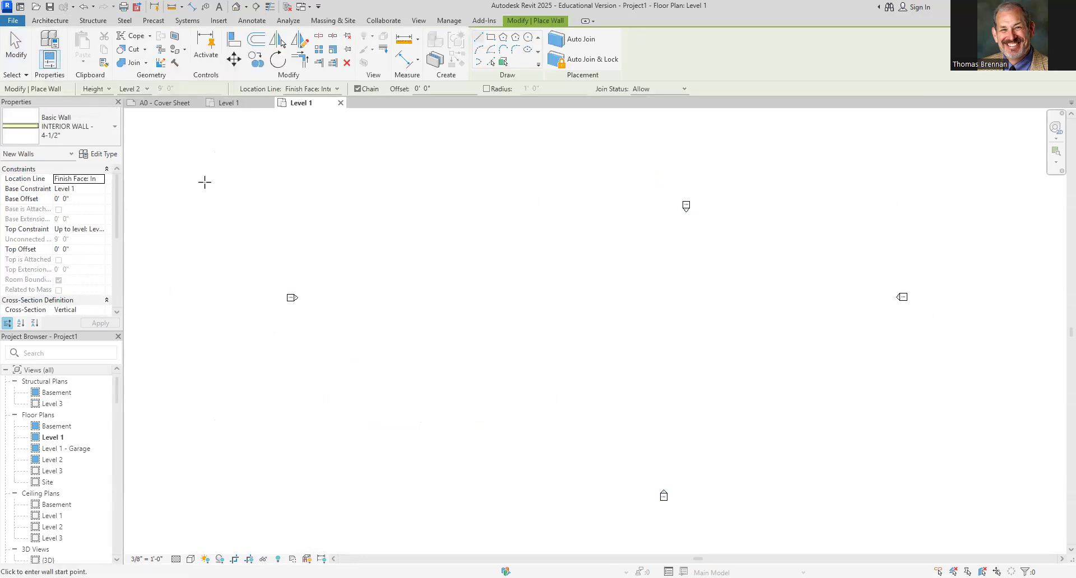
pyautogui.click(115, 134)
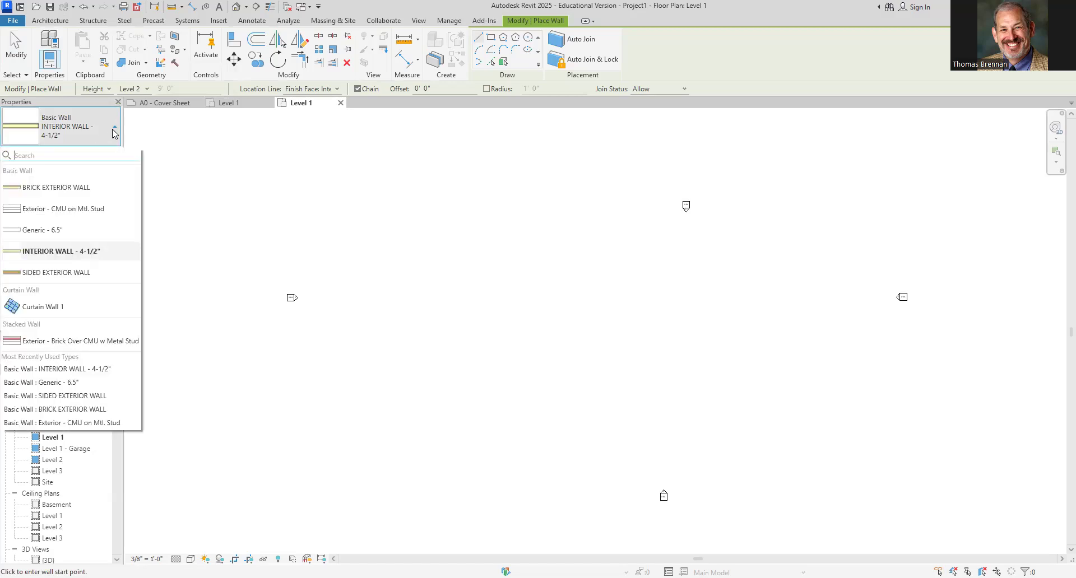
pyautogui.moveTo(79, 190)
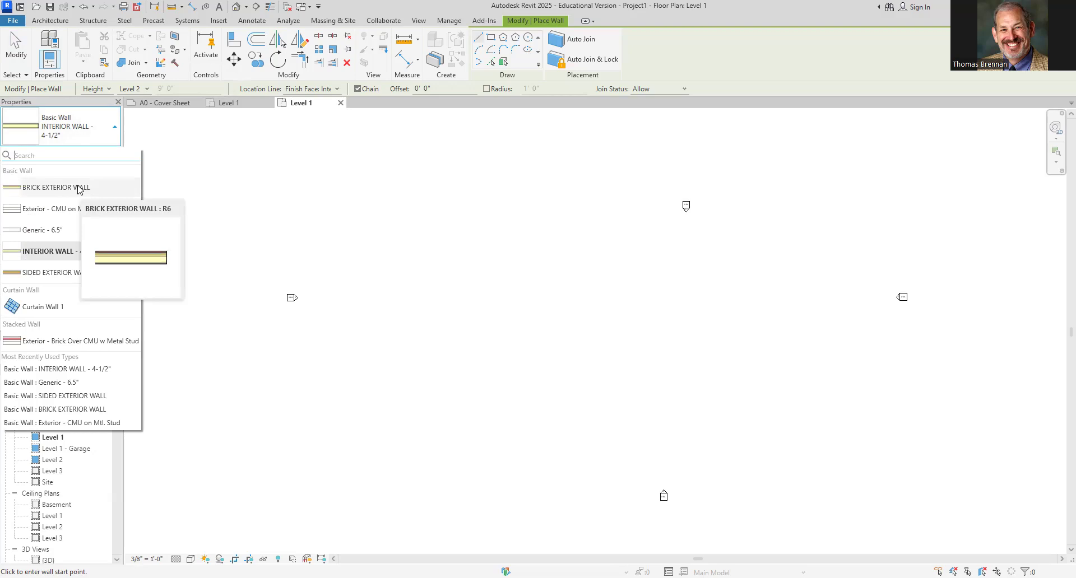
pyautogui.click(79, 190)
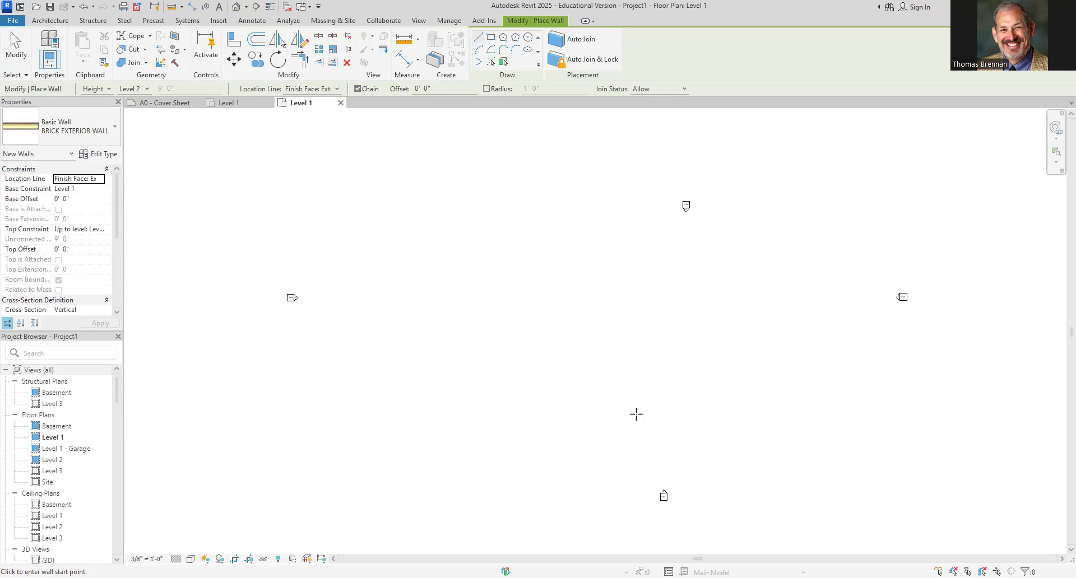
pyautogui.click(588, 418)
pyautogui.scroll(5, 588, 386)
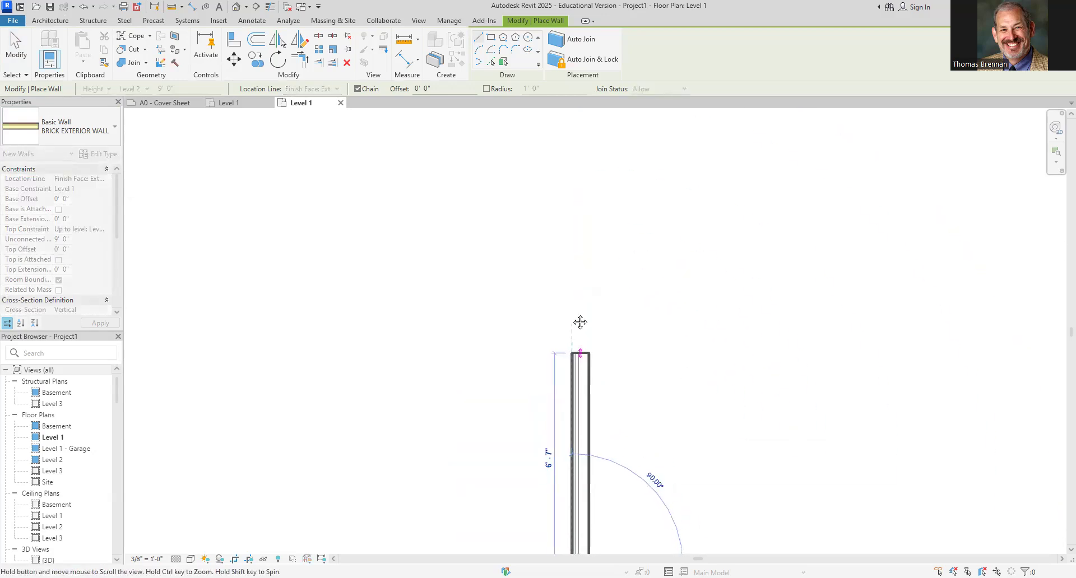
pyautogui.scroll(2, 575, 308)
pyautogui.scroll(2, 570, 276)
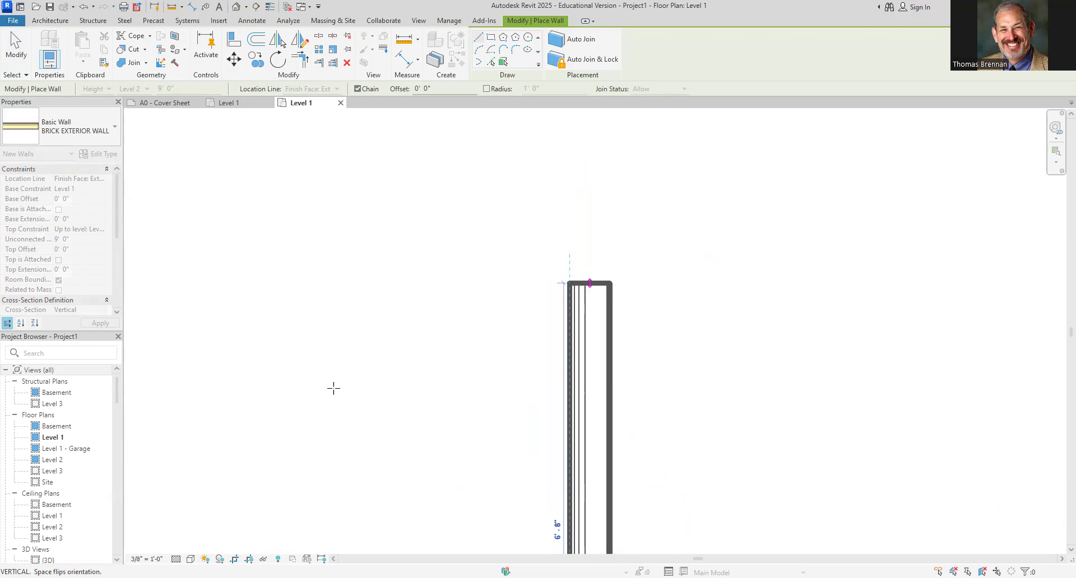
pyautogui.click(191, 559)
pyautogui.click(209, 547)
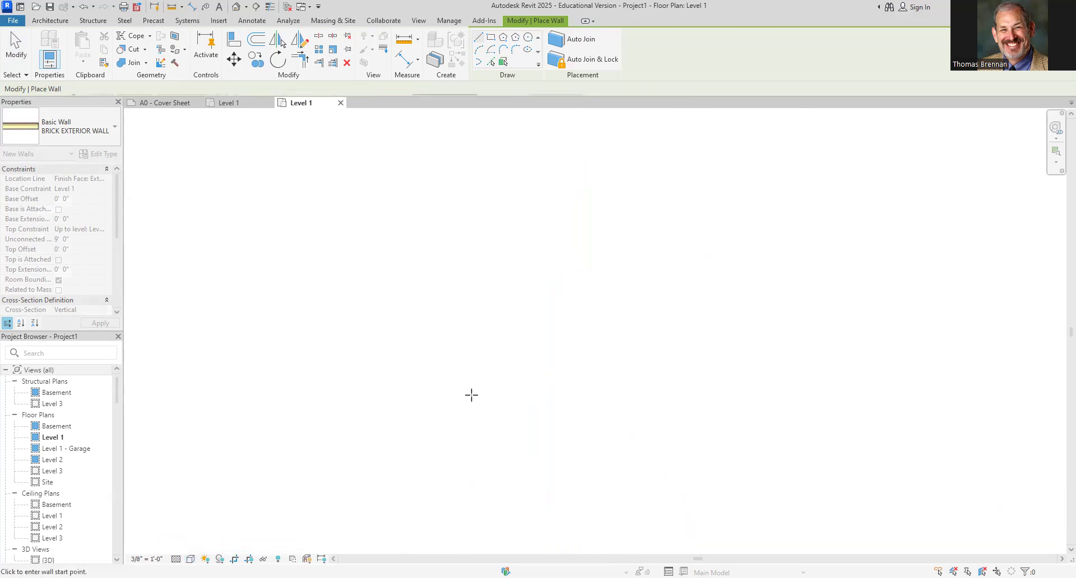
# Turn on thin lines display in the Level 1 plan view
pyautogui.click(545, 430)
pyautogui.scroll(5, 545, 416)
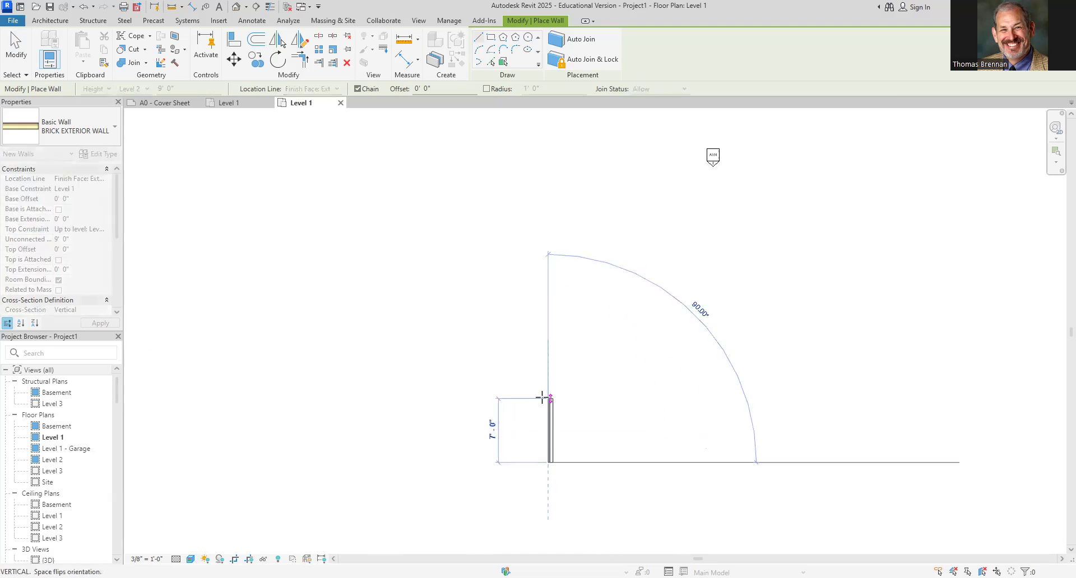
pyautogui.scroll(3, 557, 303)
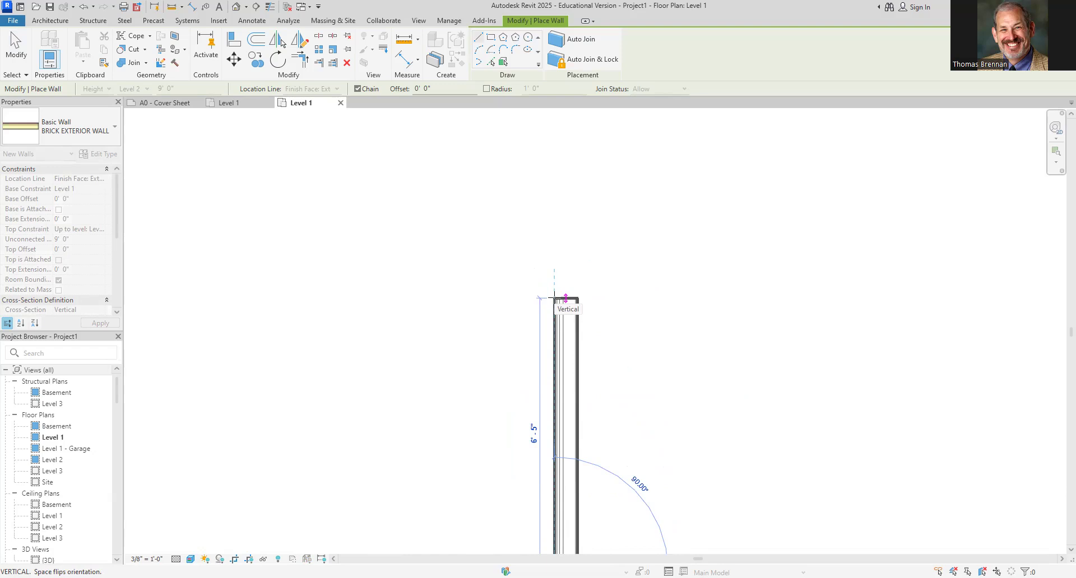
pyautogui.click(269, 8)
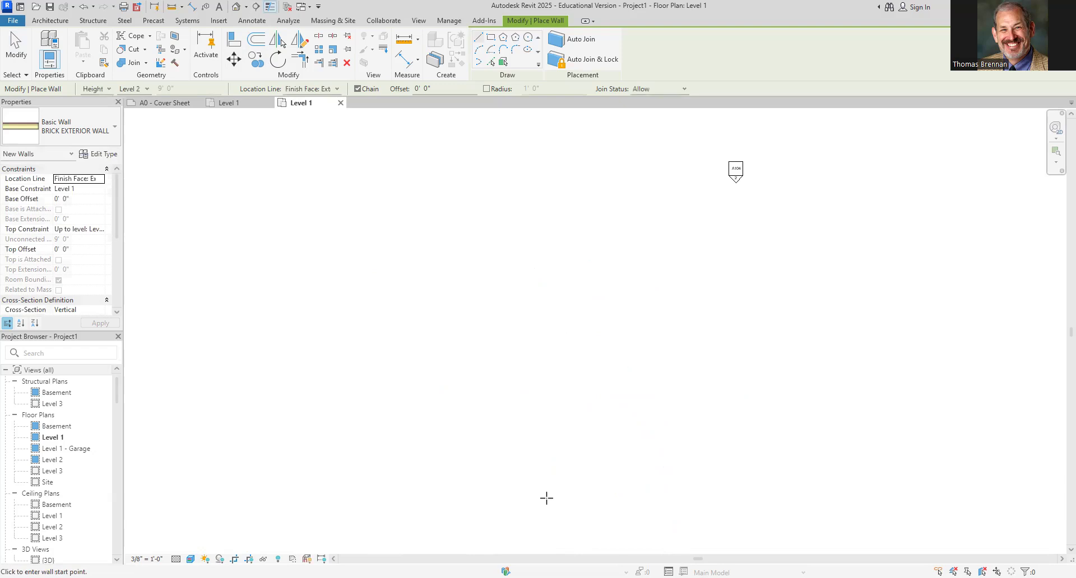
# Start the brick exterior wall at the lower-left corner and draw a first segment about 3 ft long straight up
pyautogui.moveTo(551, 487); pyautogui.dragTo(543, 360, button='middle')
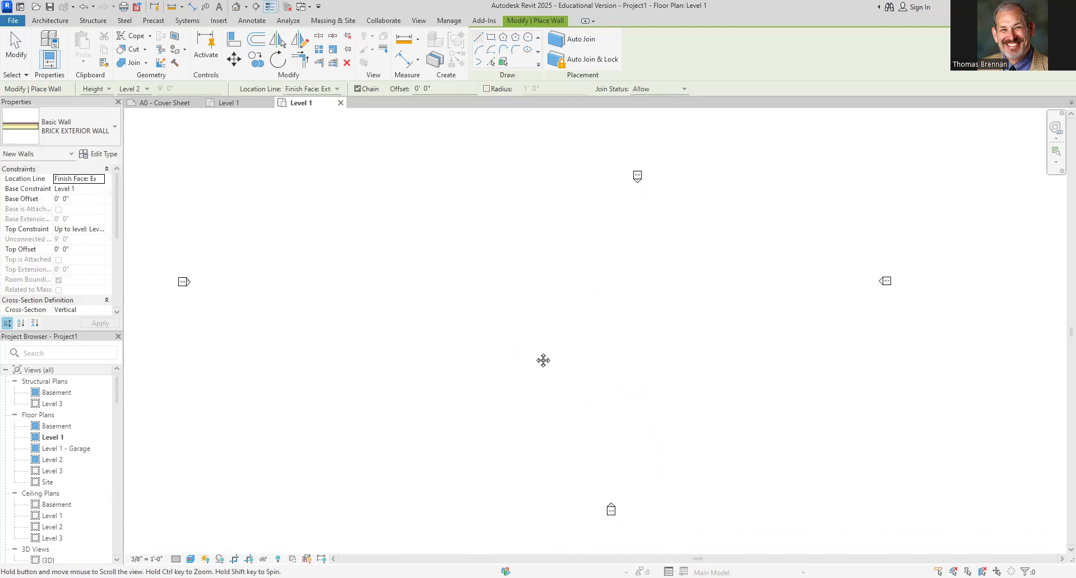
pyautogui.click(542, 439)
pyautogui.scroll(5, 541, 408)
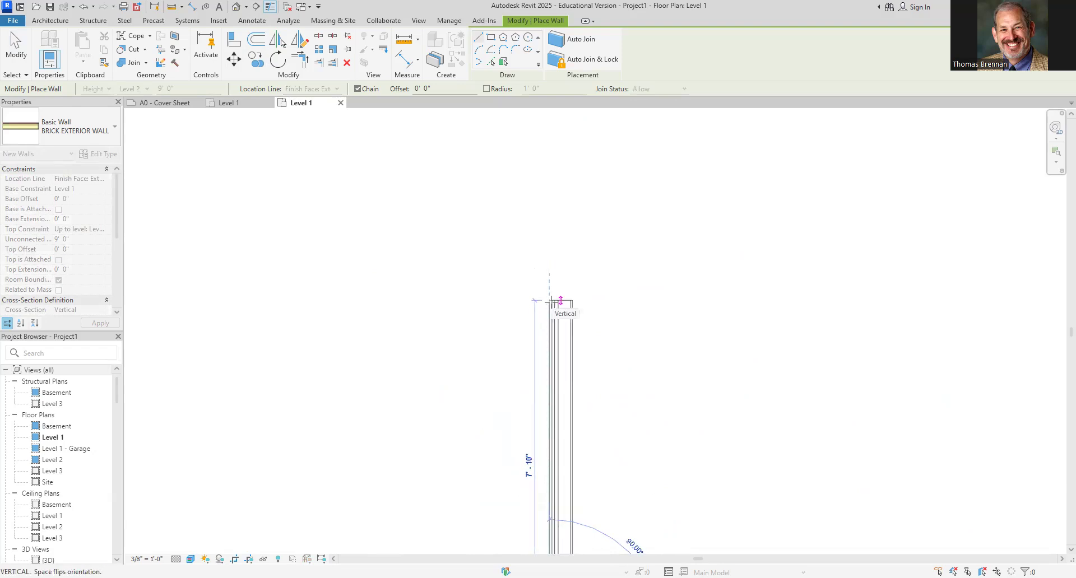
pyautogui.scroll(-5, 551, 302)
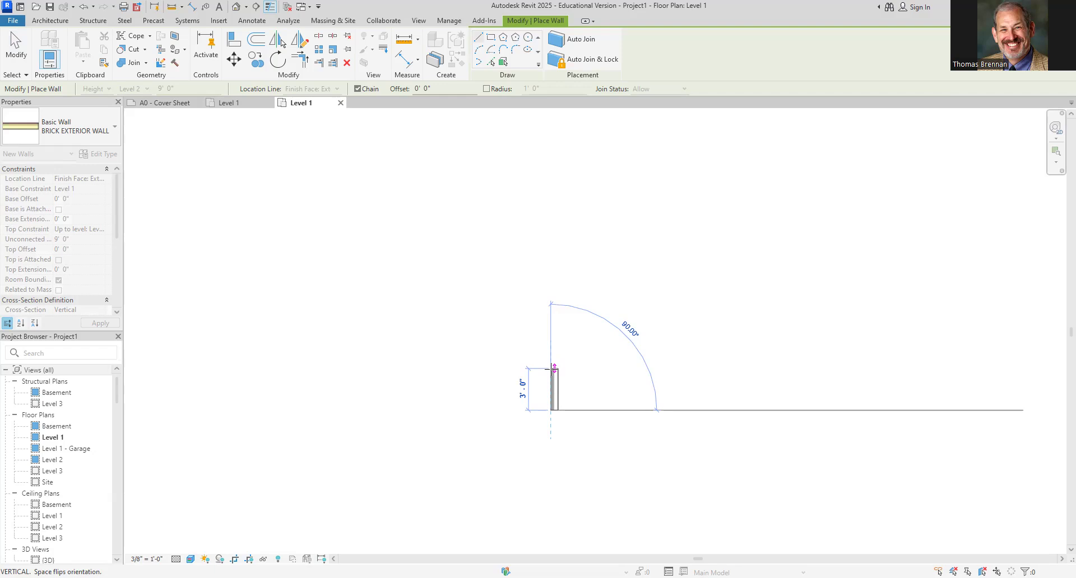
pyautogui.click(553, 369)
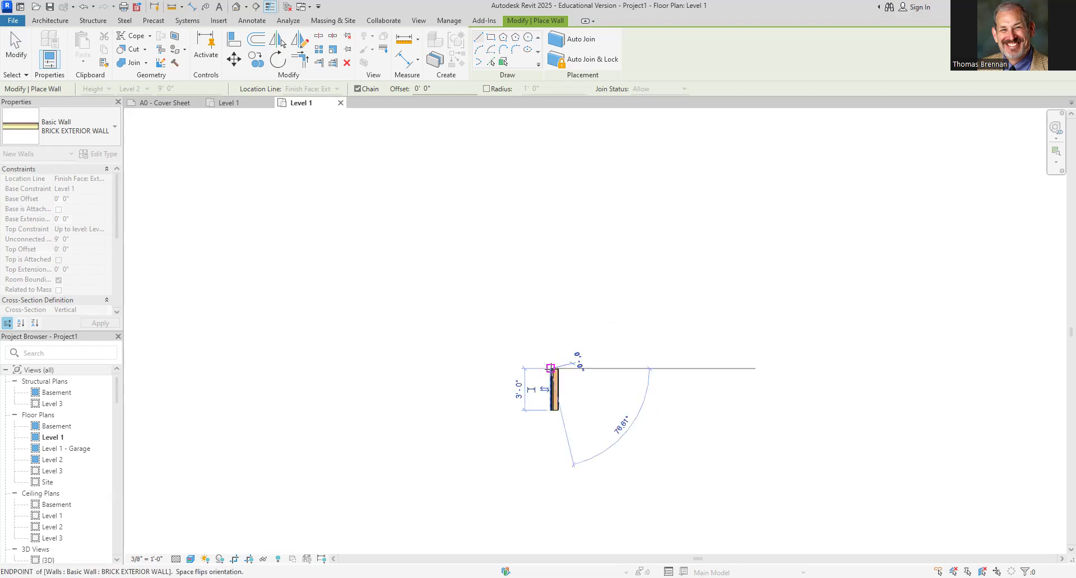
# Continue the wall 23 ft horizontally to the left
pyautogui.scroll(5, 466, 365)
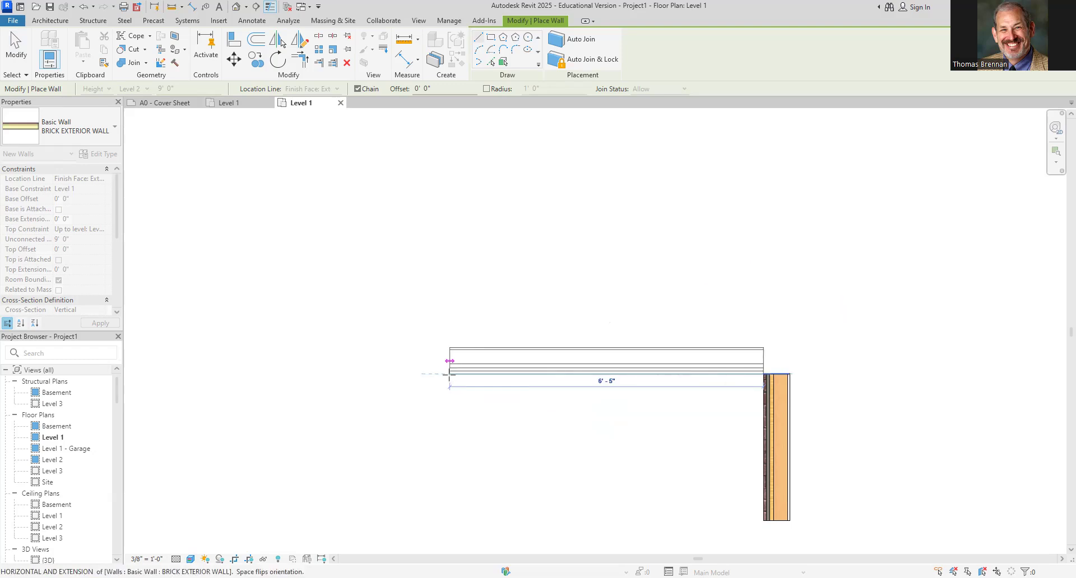
pyautogui.scroll(-1, 451, 365)
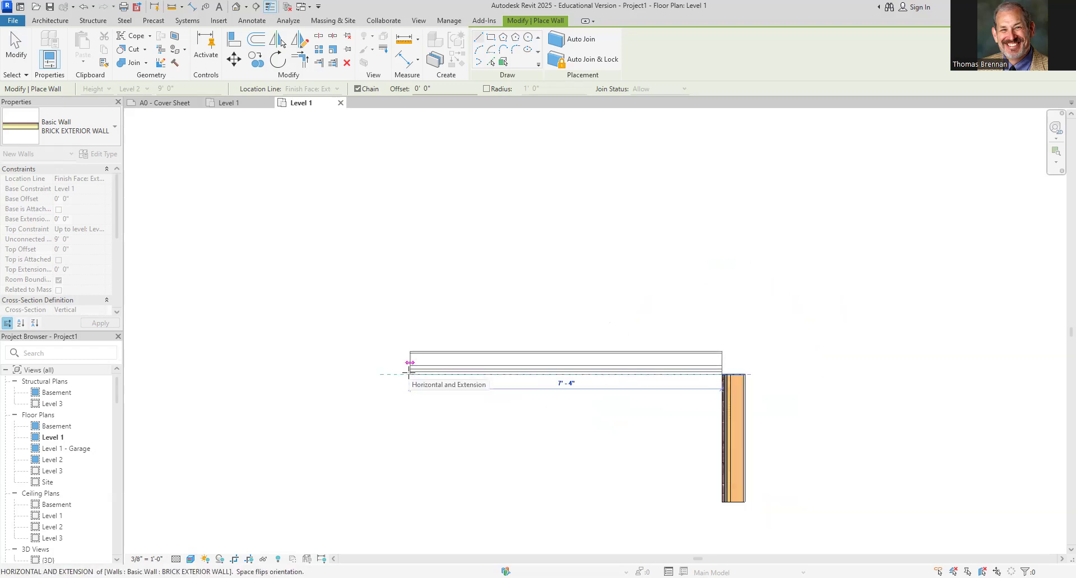
pyautogui.write('23')
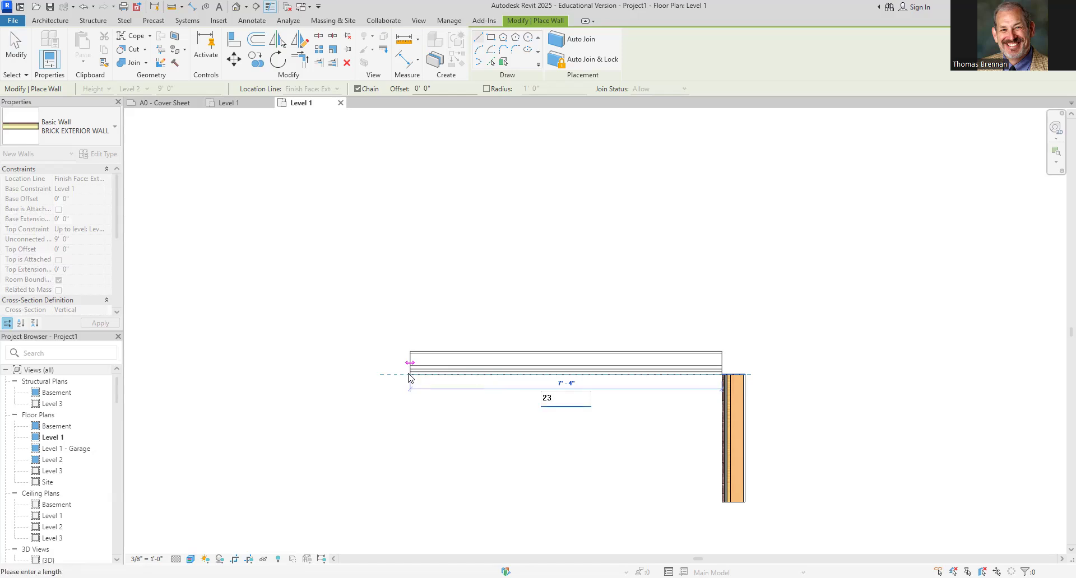
pyautogui.press('Return')
# Continue the wall 24 ft vertically upward
pyautogui.scroll(-4, 386, 336)
pyautogui.moveTo(377, 331); pyautogui.dragTo(545, 433, button='middle')
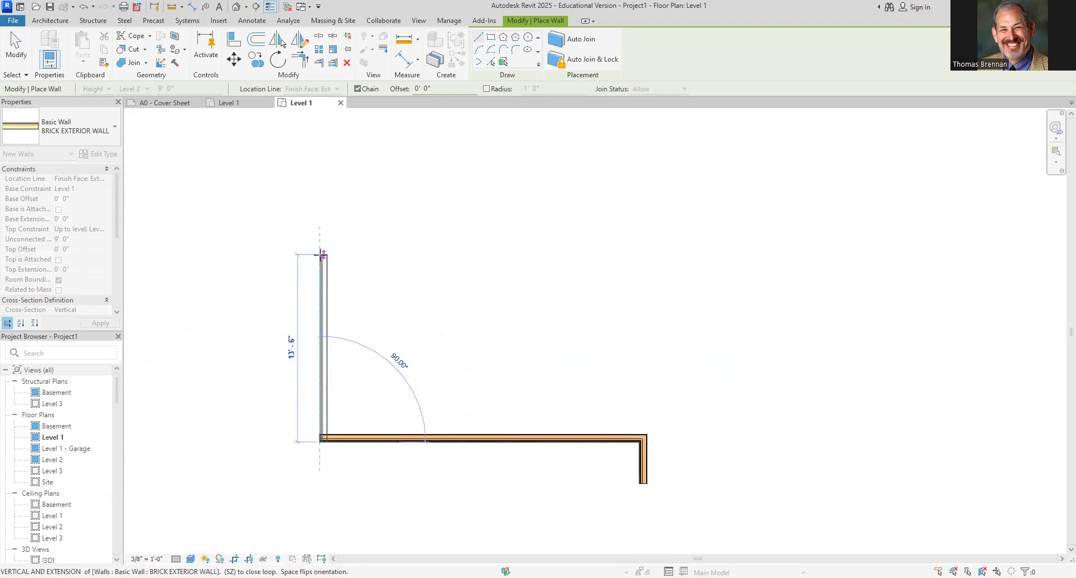
pyautogui.write('24')
pyautogui.press('Return')
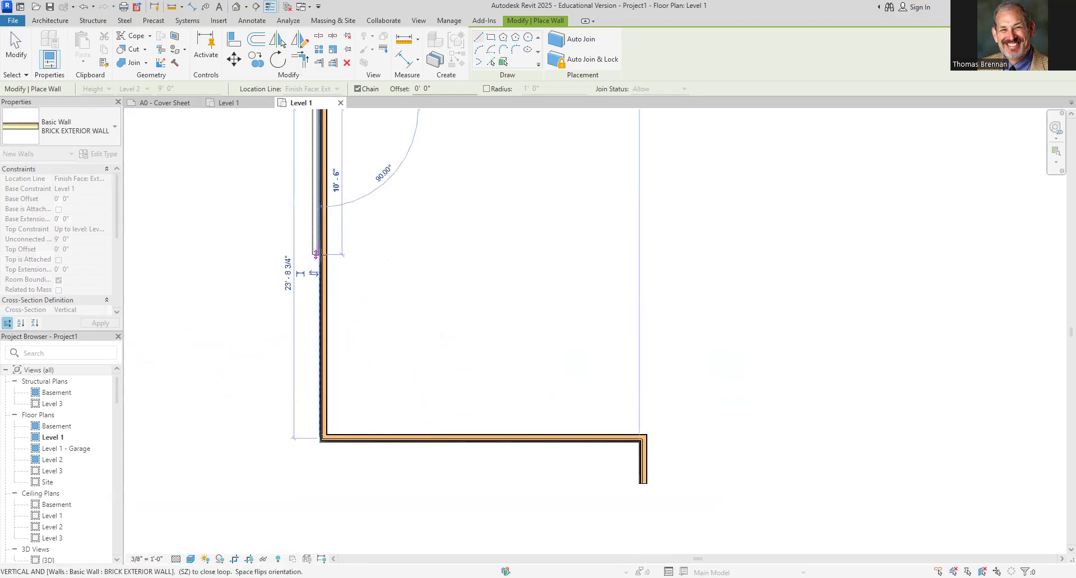
# Continue the wall 23 ft horizontally to the right
pyautogui.scroll(-1, 719, 362)
pyautogui.moveTo(693, 377); pyautogui.dragTo(646, 439, button='middle')
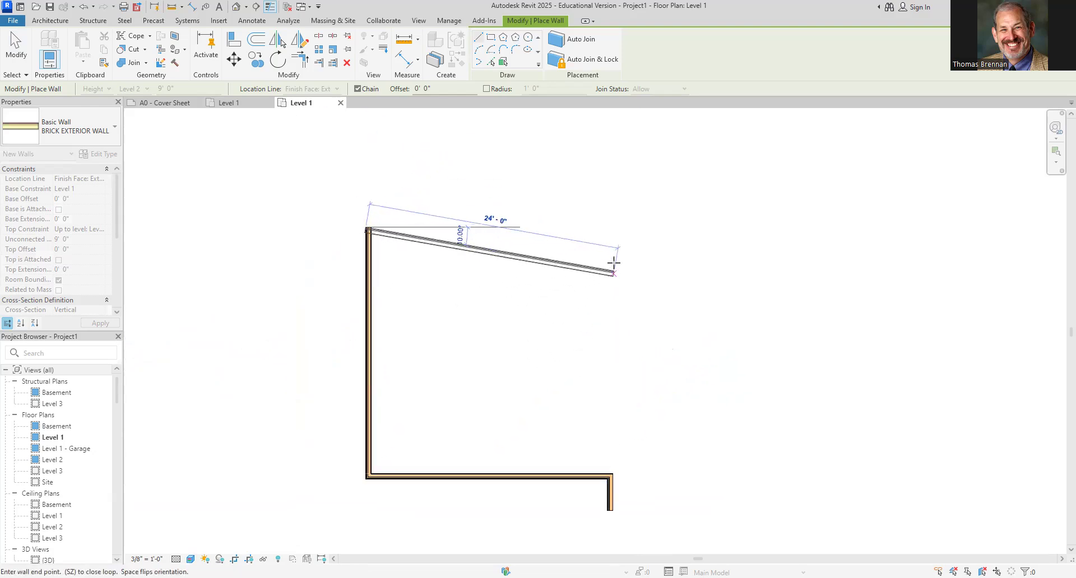
pyautogui.write('23')
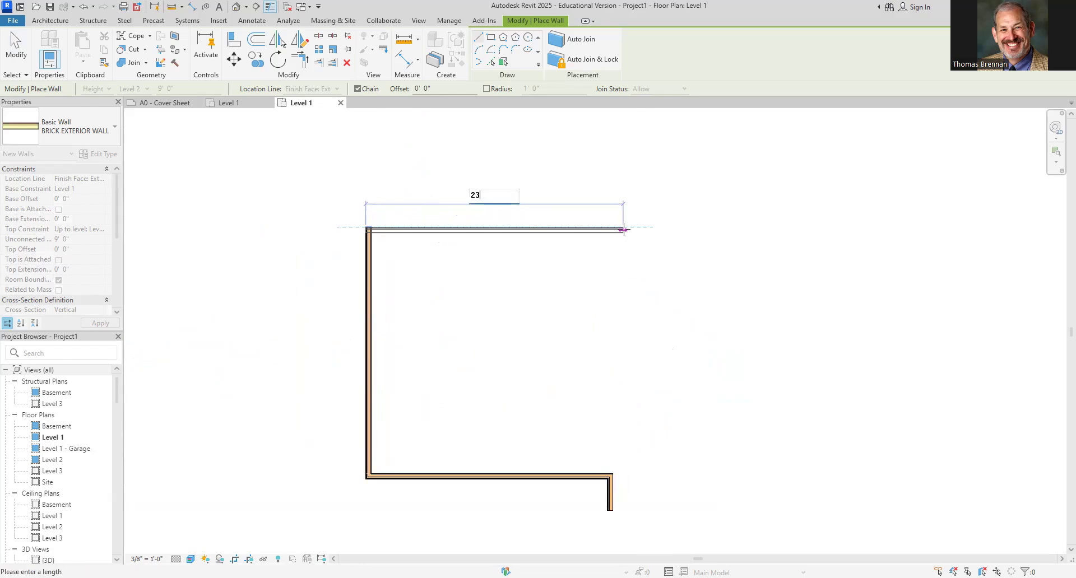
pyautogui.press('Return')
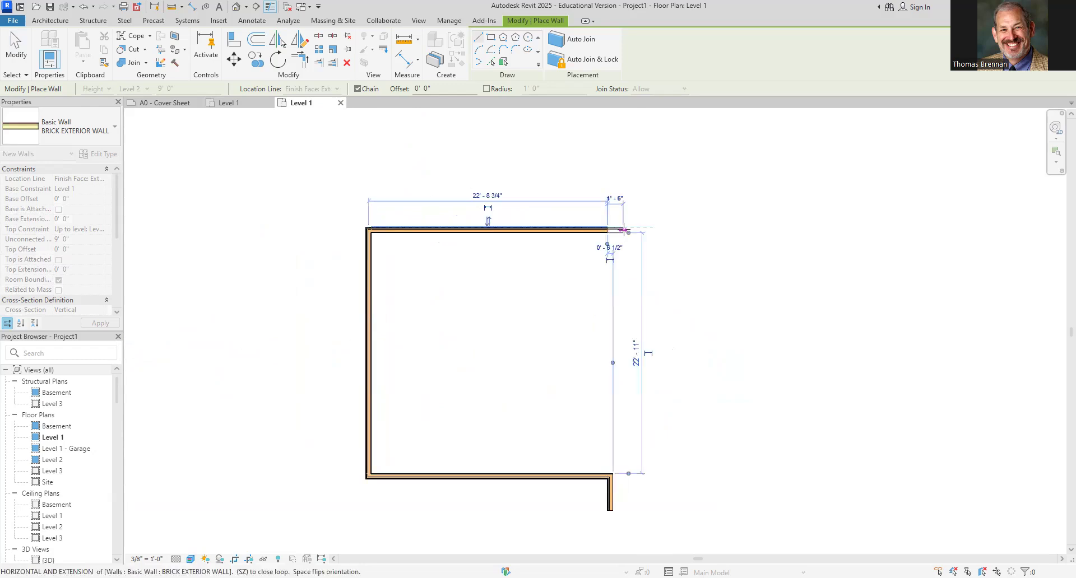
# Add a short upward jog of about 3 ft, then a horizontal wall about 30 ft long to the right
pyautogui.click(609, 196)
pyautogui.scroll(-1, 786, 212)
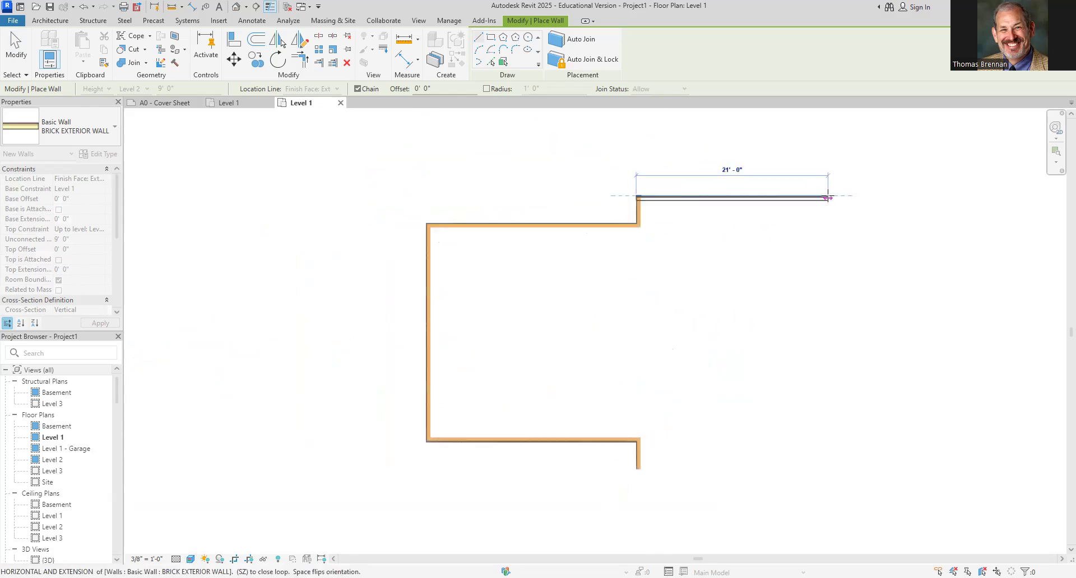
pyautogui.scroll(-1, 828, 207)
pyautogui.moveTo(829, 206); pyautogui.dragTo(602, 216, button='middle')
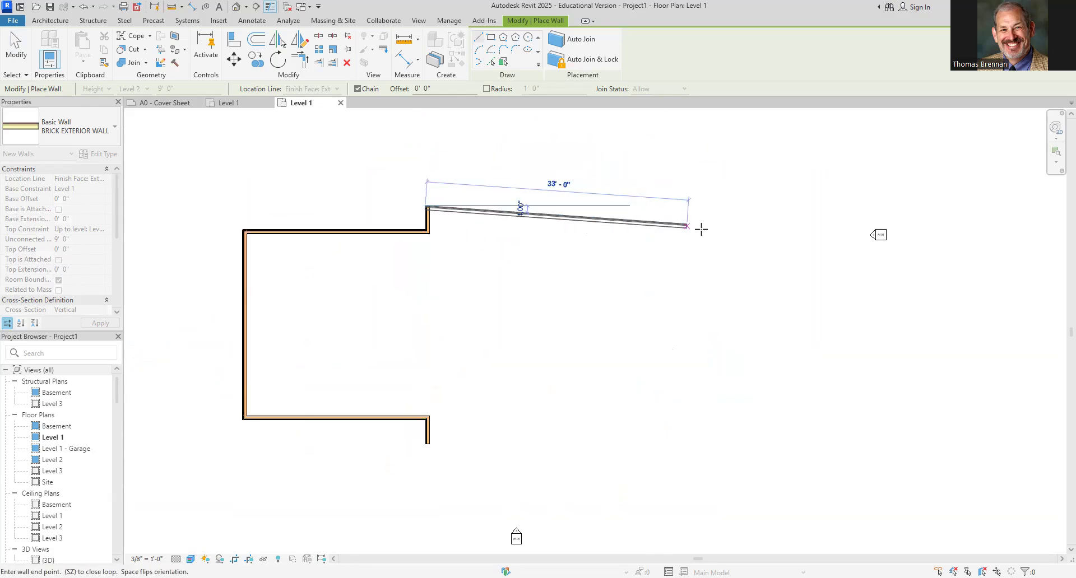
pyautogui.click(704, 208)
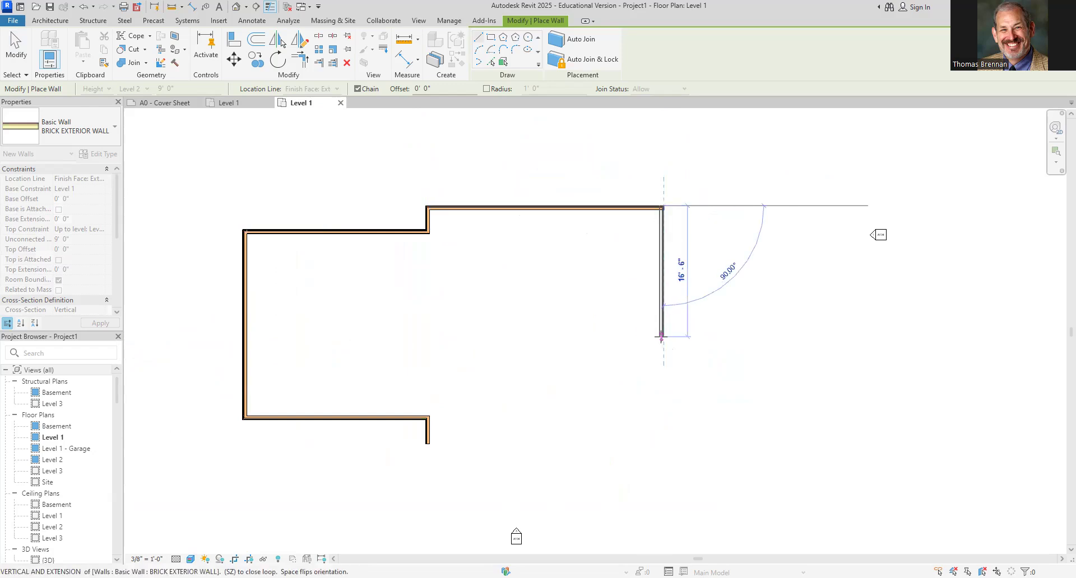
# Draw a 30 ft wall downward, close the outline back at the starting corner, and exit the Wall tool
pyautogui.write('30')
pyautogui.press('Return')
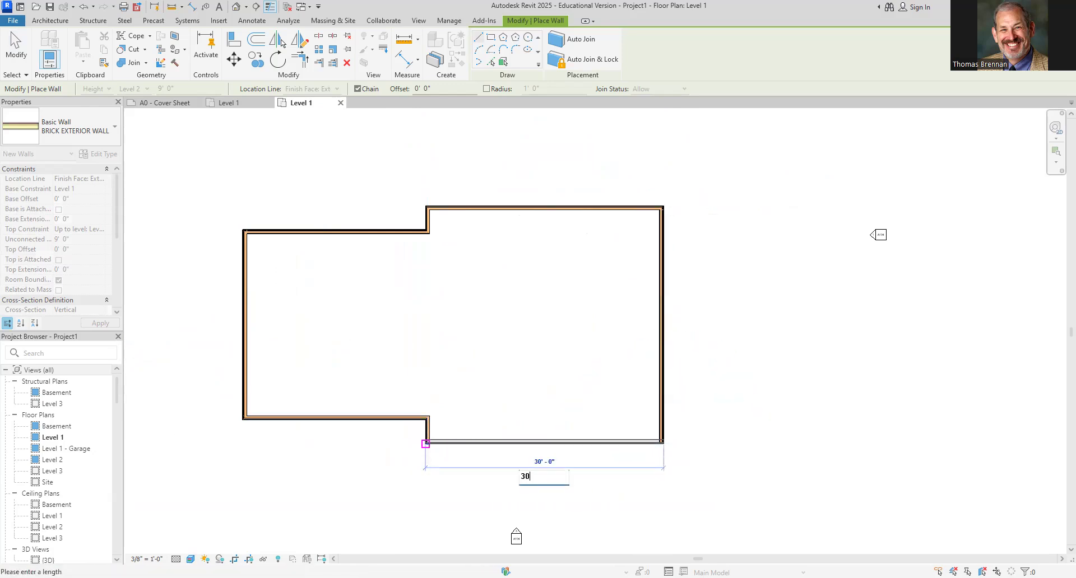
pyautogui.click(426, 443)
pyautogui.press('Escape')
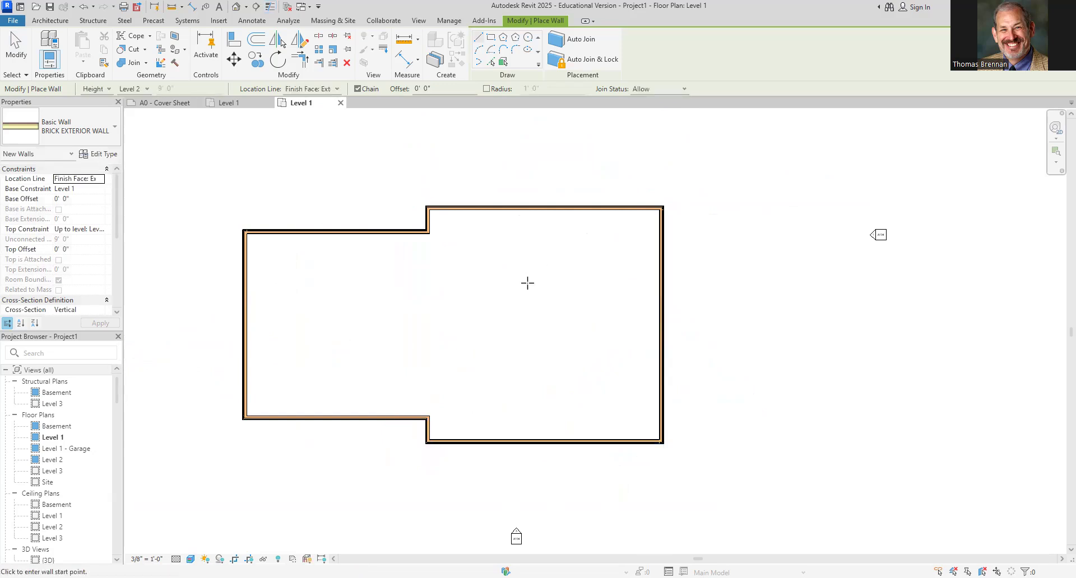
pyautogui.press('Escape')
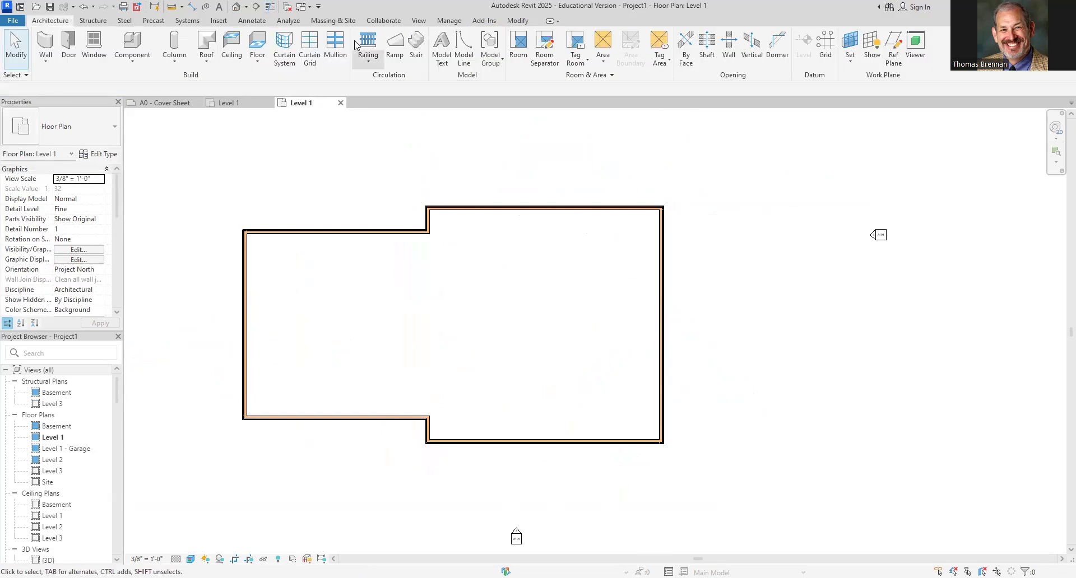
# Open the default 3D view of the new walls and orbit to an isometric corner view
pyautogui.click(236, 7)
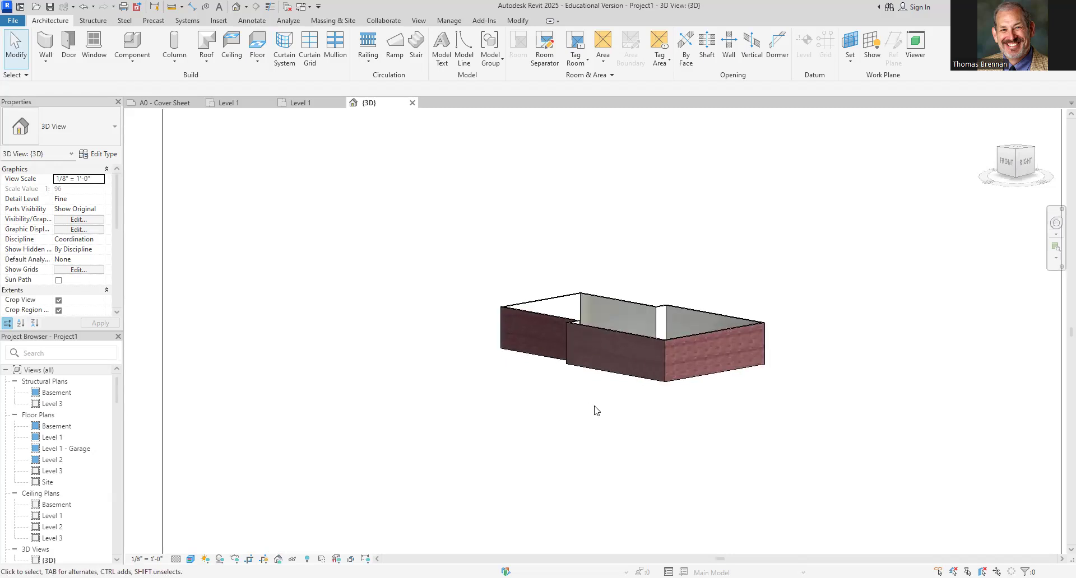
pyautogui.scroll(3, 598, 409)
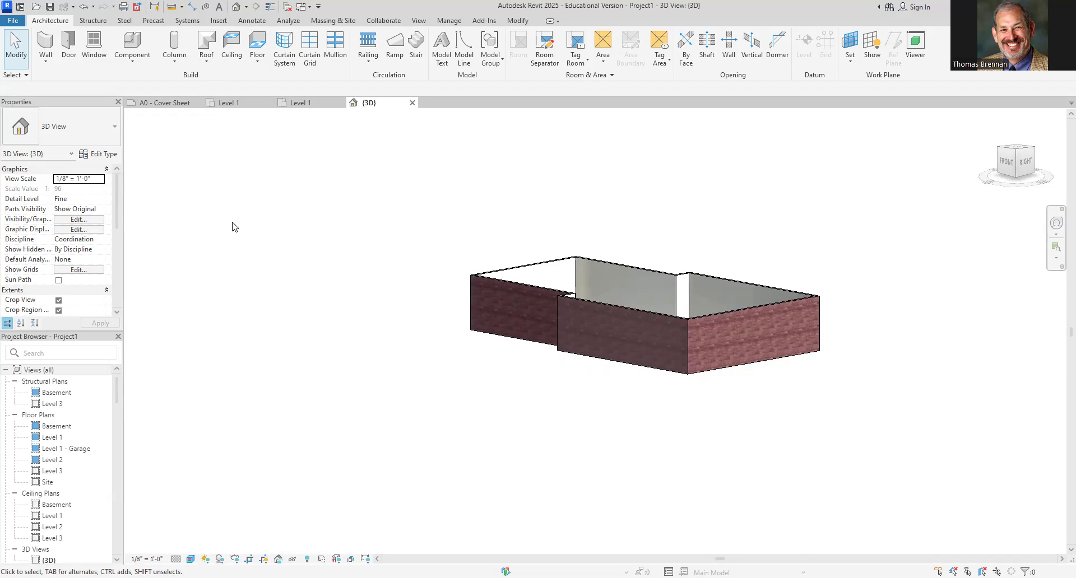
pyautogui.click(999, 151)
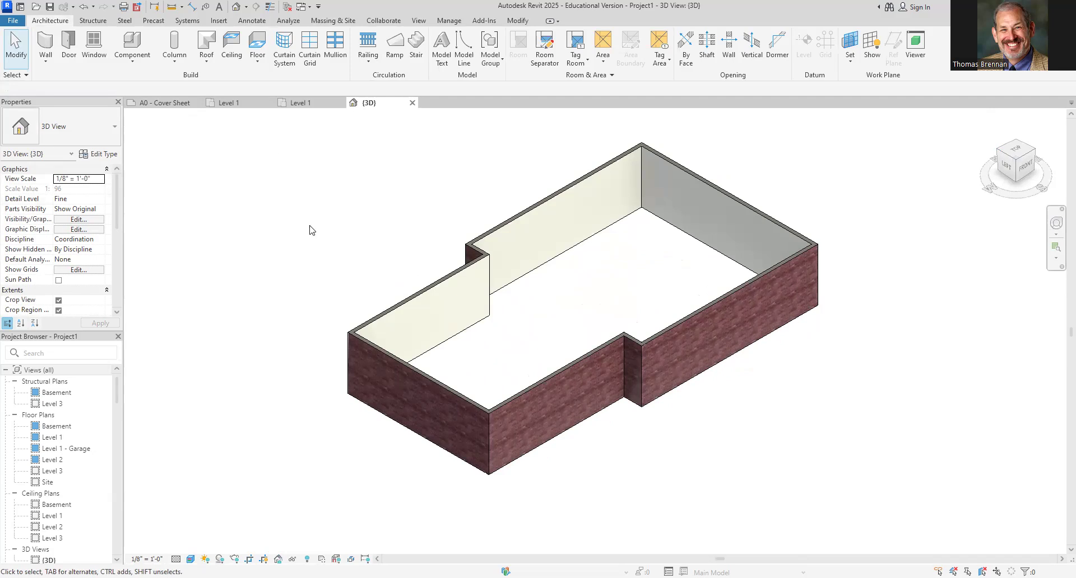
# In the master template project's 3D view, select its brick walls around the garage and porch to inspect their base offsets
pyautogui.click(236, 103)
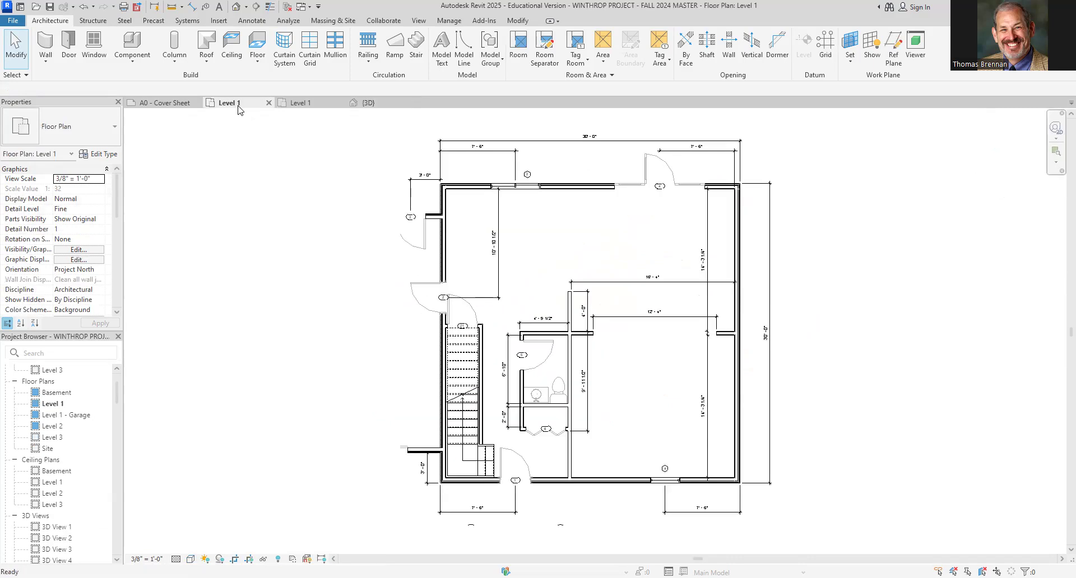
pyautogui.click(236, 7)
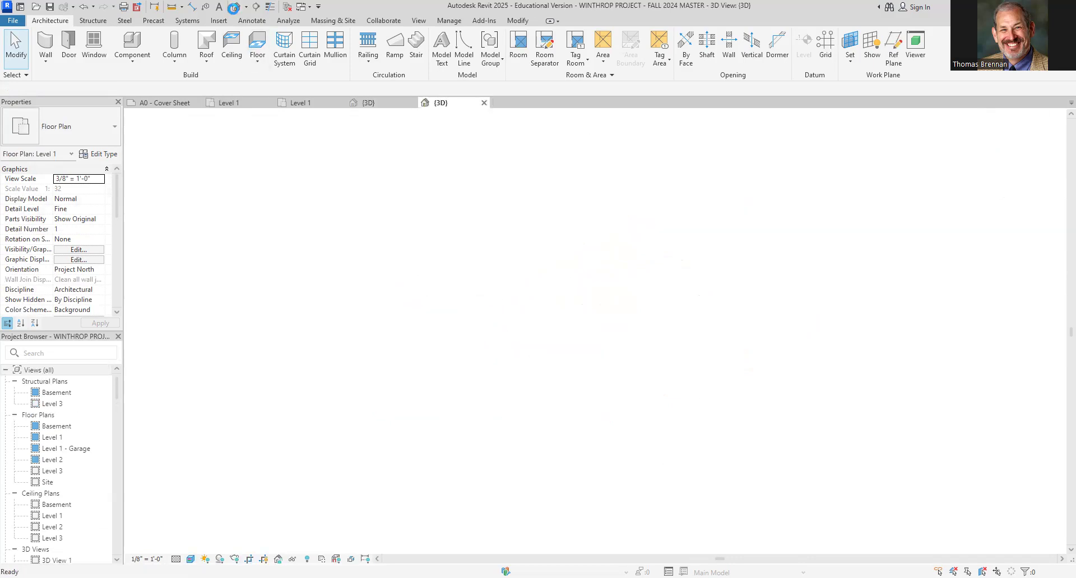
pyautogui.scroll(3, 637, 477)
pyautogui.keyDown('shift'); pyautogui.moveTo(622, 475); pyautogui.dragTo(856, 501, button='middle'); pyautogui.keyUp('shift')
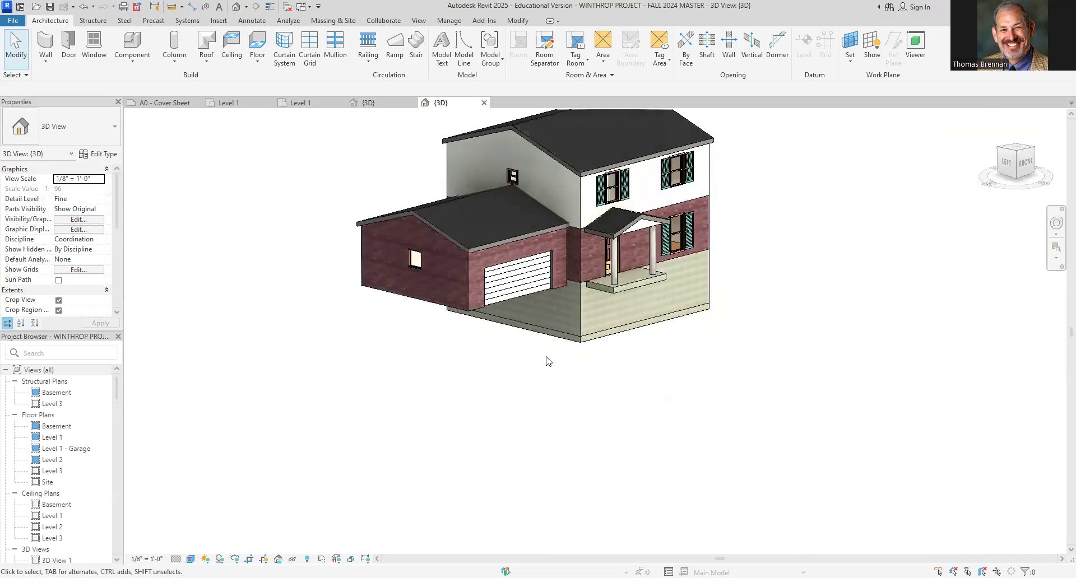
pyautogui.scroll(4, 545, 357)
pyautogui.moveTo(570, 356); pyautogui.dragTo(554, 558, button='middle')
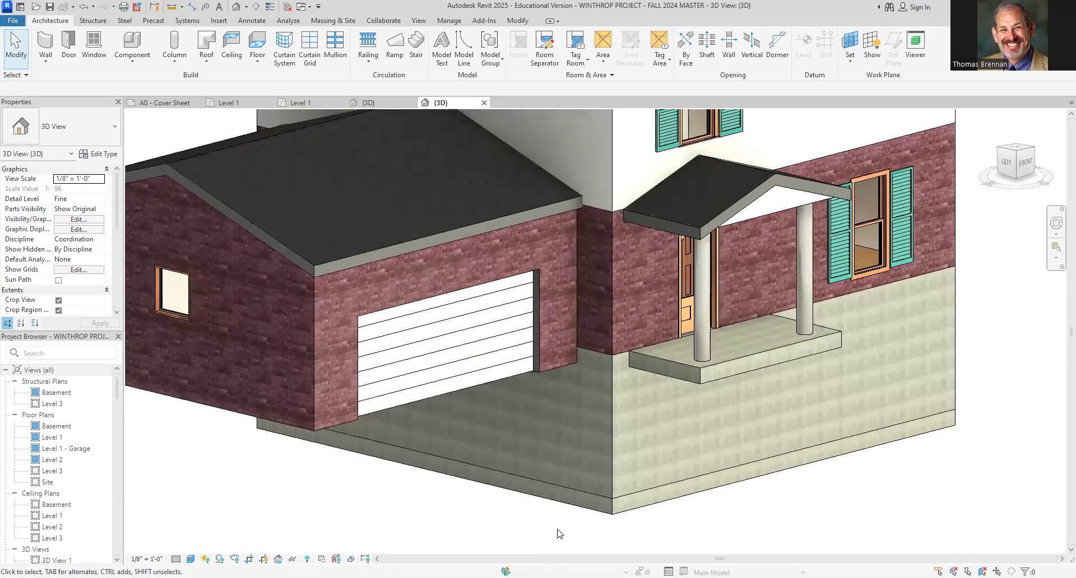
pyautogui.click(626, 341)
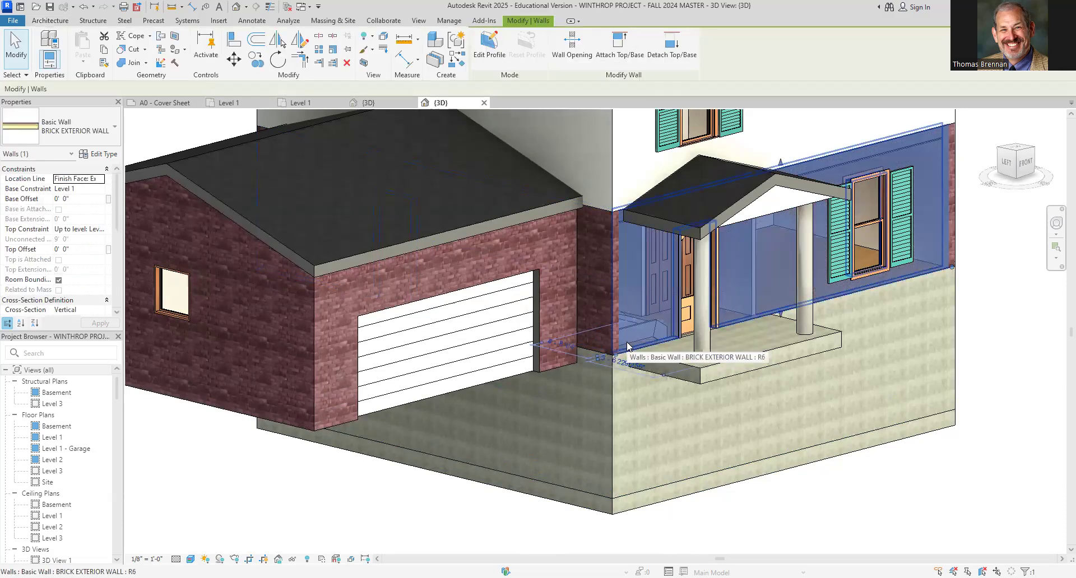
pyautogui.click(562, 367)
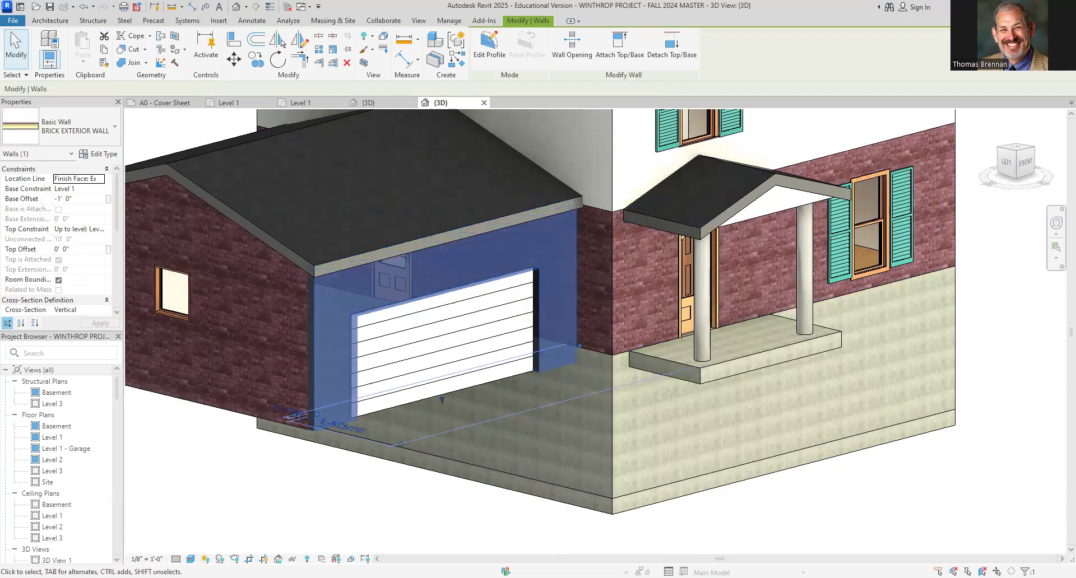
pyautogui.press('Escape')
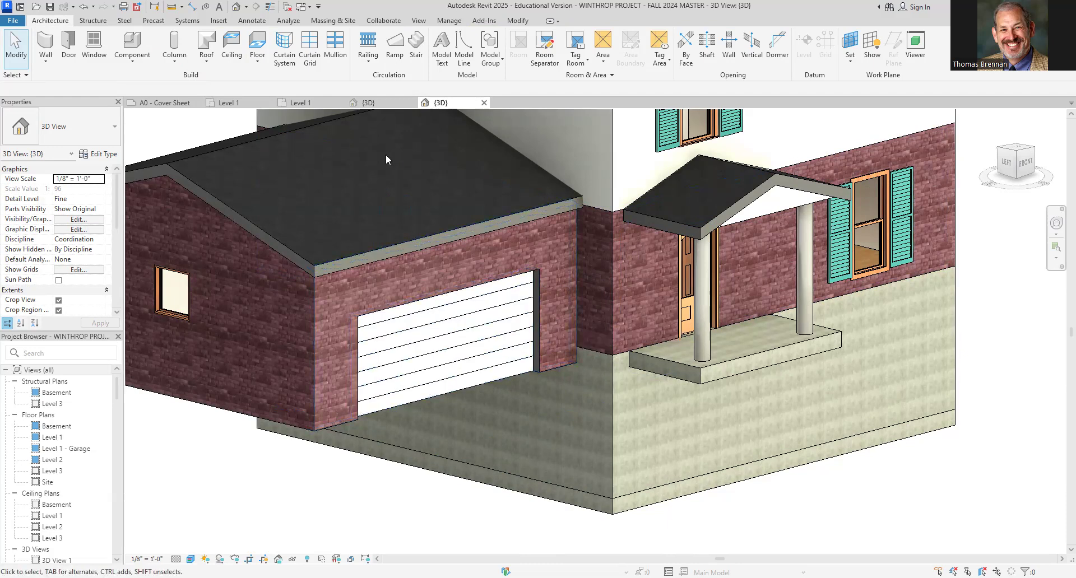
# Back in the new project's 3D view, select the three front brick walls and set their Base Offset to -1'
pyautogui.click(302, 102)
pyautogui.moveTo(449, 391); pyautogui.dragTo(519, 389, button='middle')
pyautogui.click(370, 103)
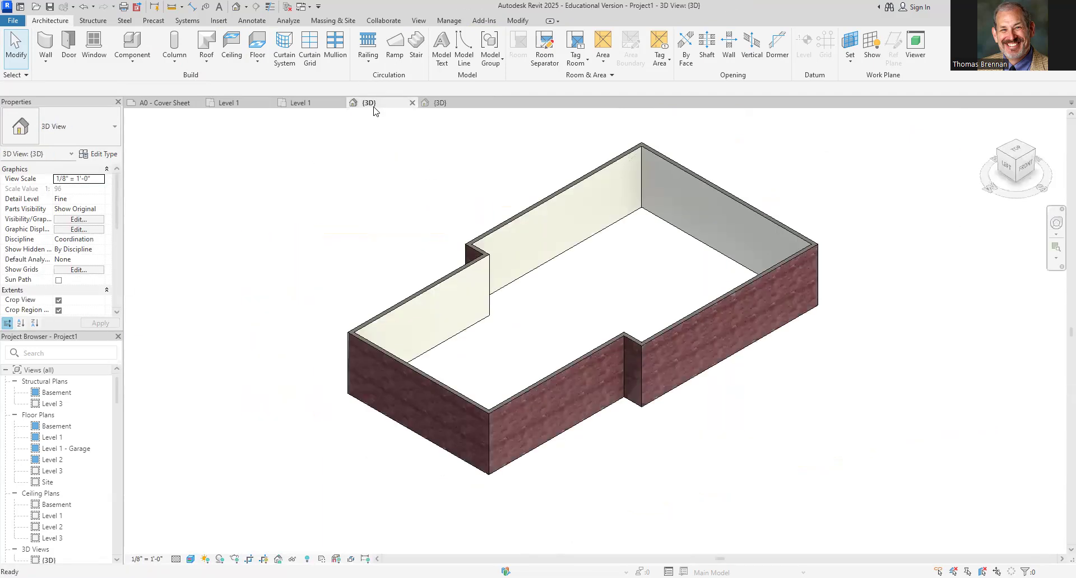
pyautogui.click(521, 398)
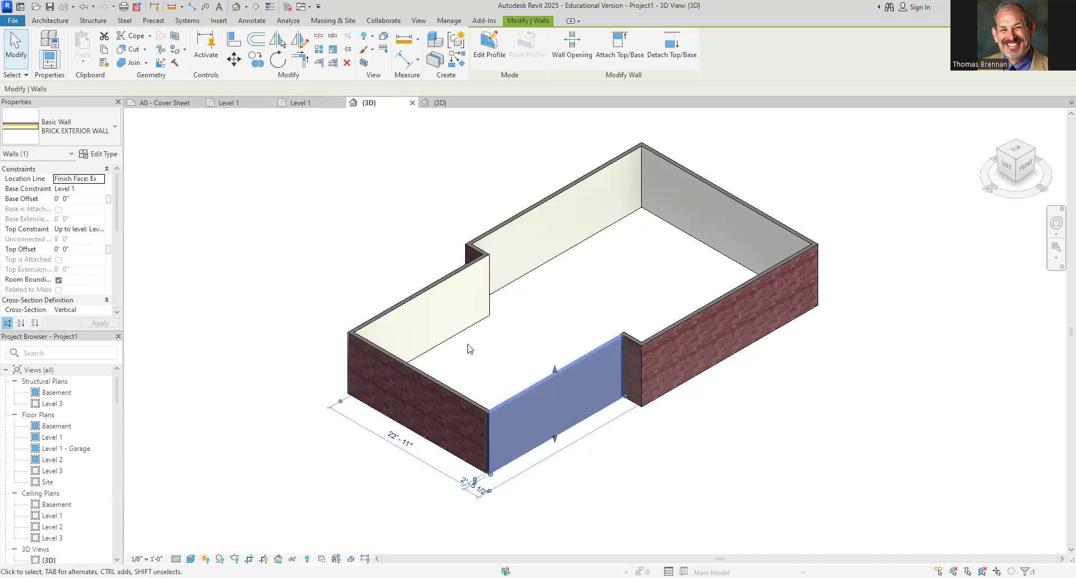
pyautogui.keyDown('ctrl'); pyautogui.click(418, 387); pyautogui.keyUp('ctrl')
pyautogui.keyDown('ctrl'); pyautogui.click(412, 306); pyautogui.keyUp('ctrl')
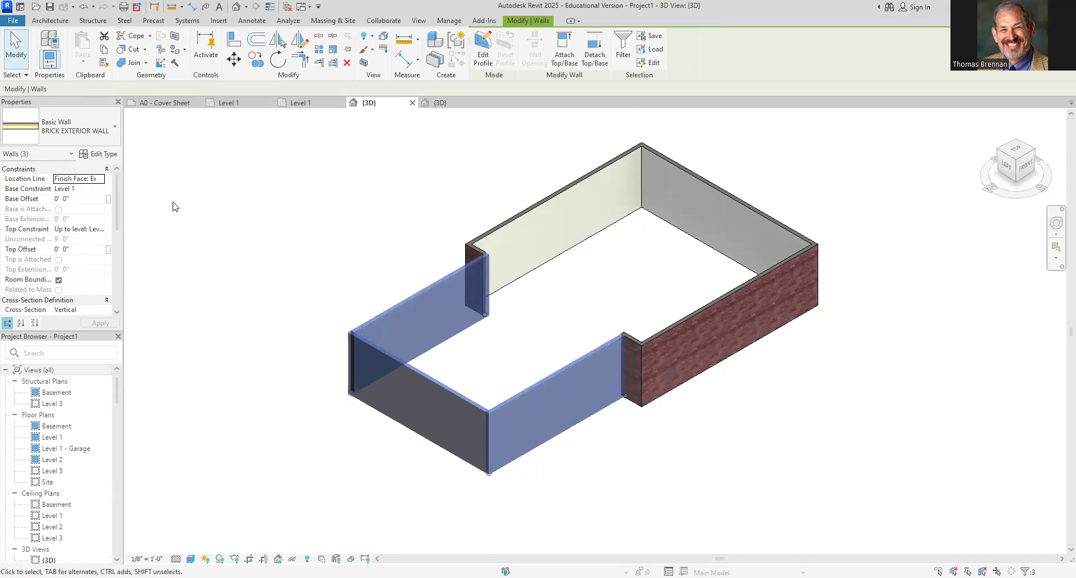
pyautogui.click(73, 190)
pyautogui.click(83, 196)
pyautogui.write('-1')
pyautogui.press('Return')
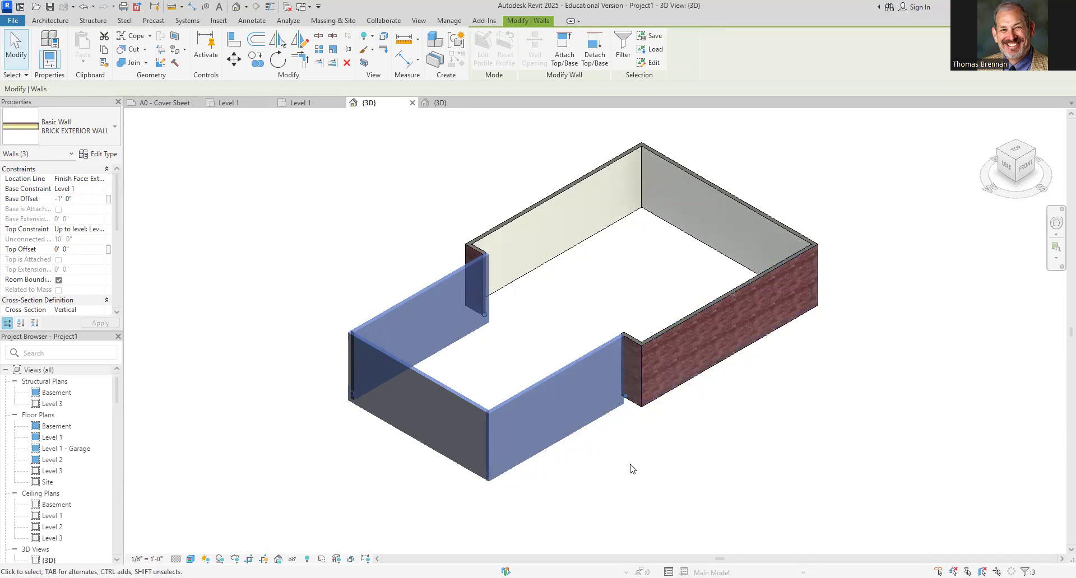
pyautogui.click(612, 475)
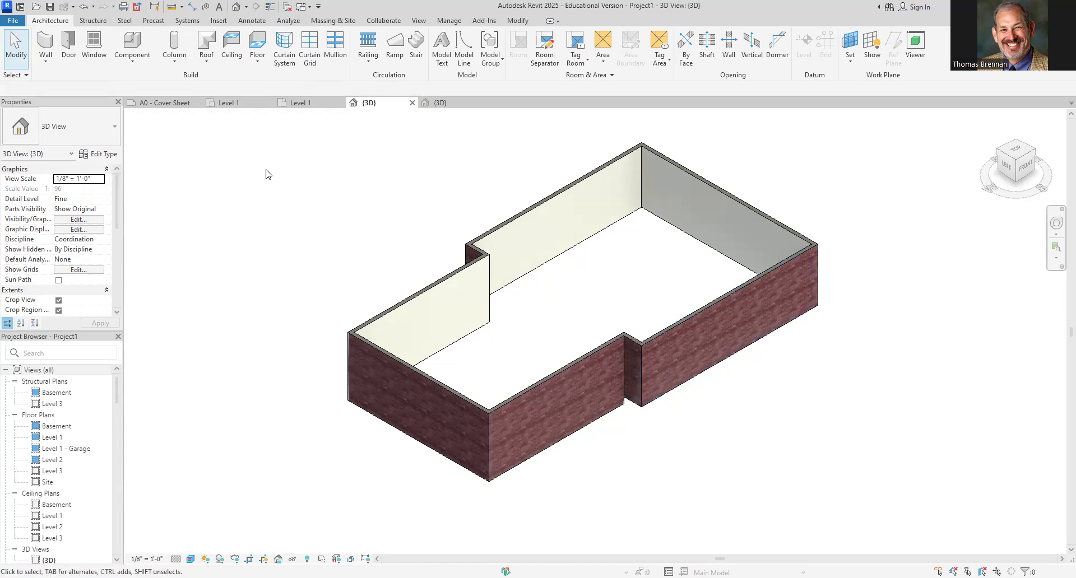
# In the Level 1 plan, extend the short wall at the lower jog upward by dragging its end to about the upper jog
pyautogui.click(240, 103)
pyautogui.click(292, 103)
pyautogui.scroll(5, 528, 432)
pyautogui.click(481, 417)
pyautogui.moveTo(521, 385); pyautogui.dragTo(556, 480, button='middle')
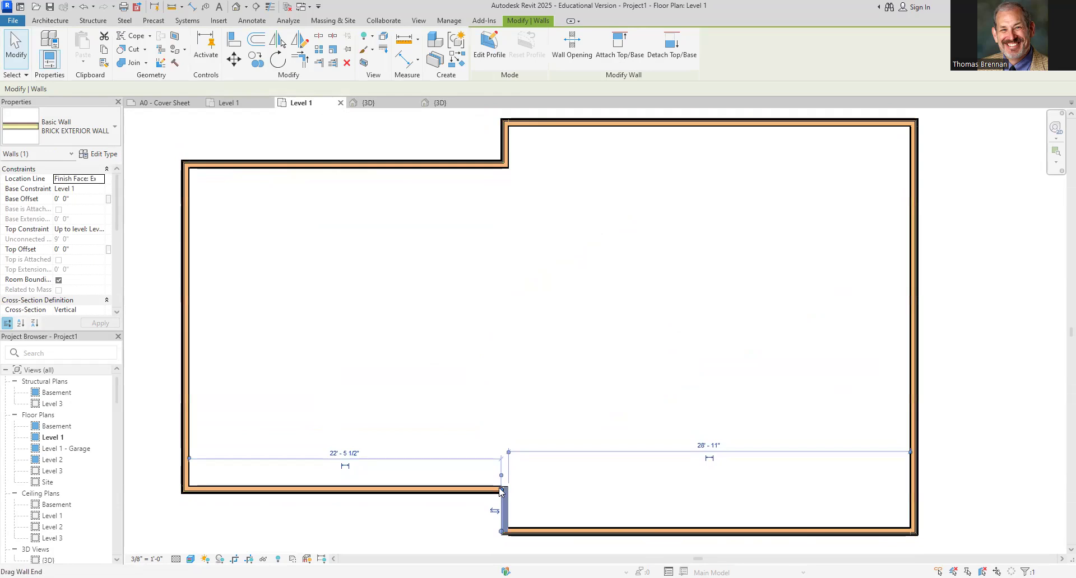
pyautogui.moveTo(501, 490); pyautogui.dragTo(502, 212)
pyautogui.click(555, 475)
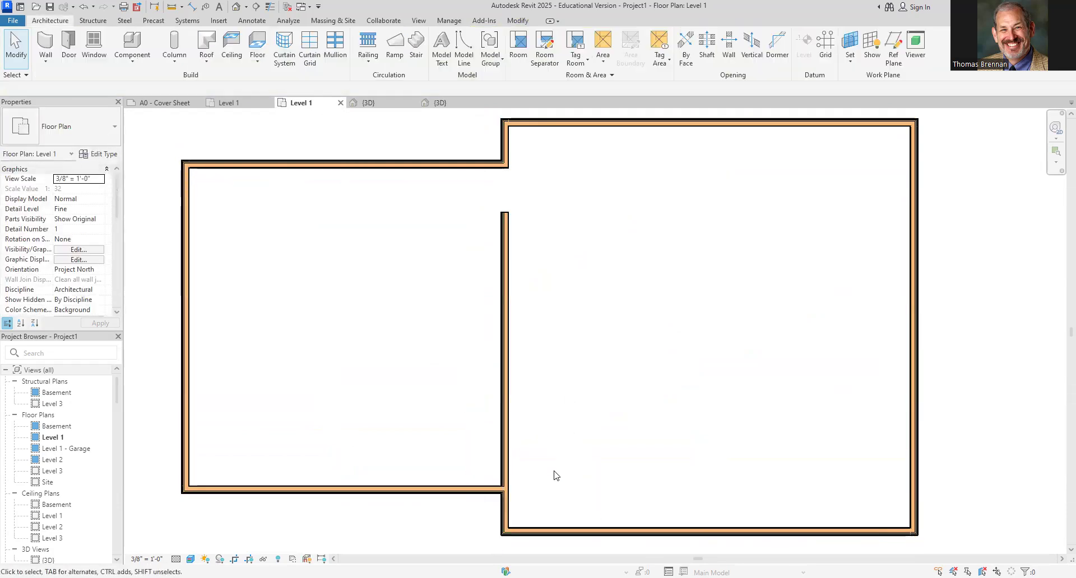
# Undo the wall extension and re-extend the short jog wall upward so it meets the upper wall at the jog
pyautogui.hotkey('ctrl', 'z')
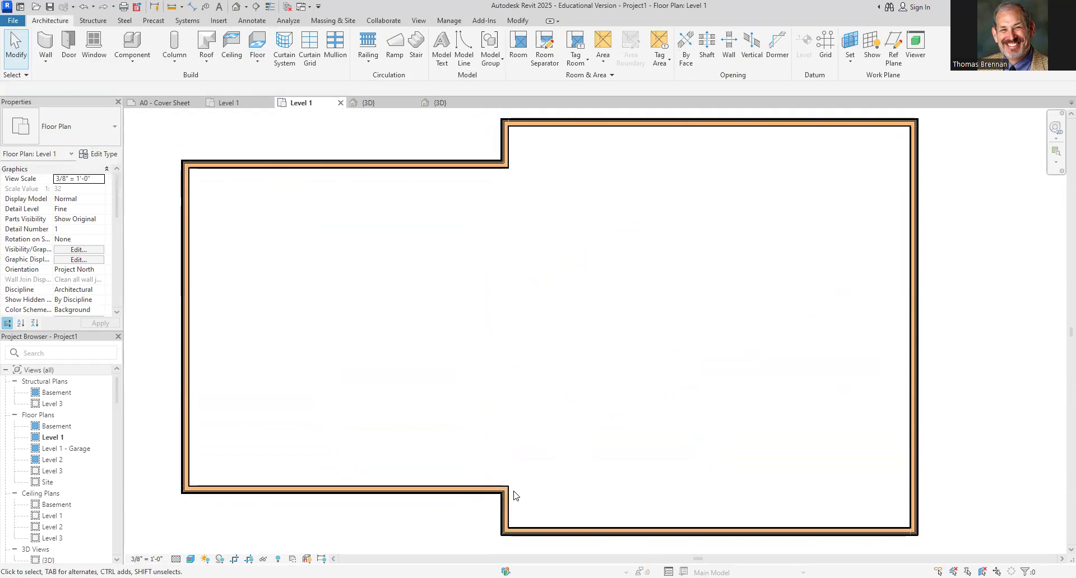
pyautogui.click(507, 511)
pyautogui.scroll(3, 507, 507)
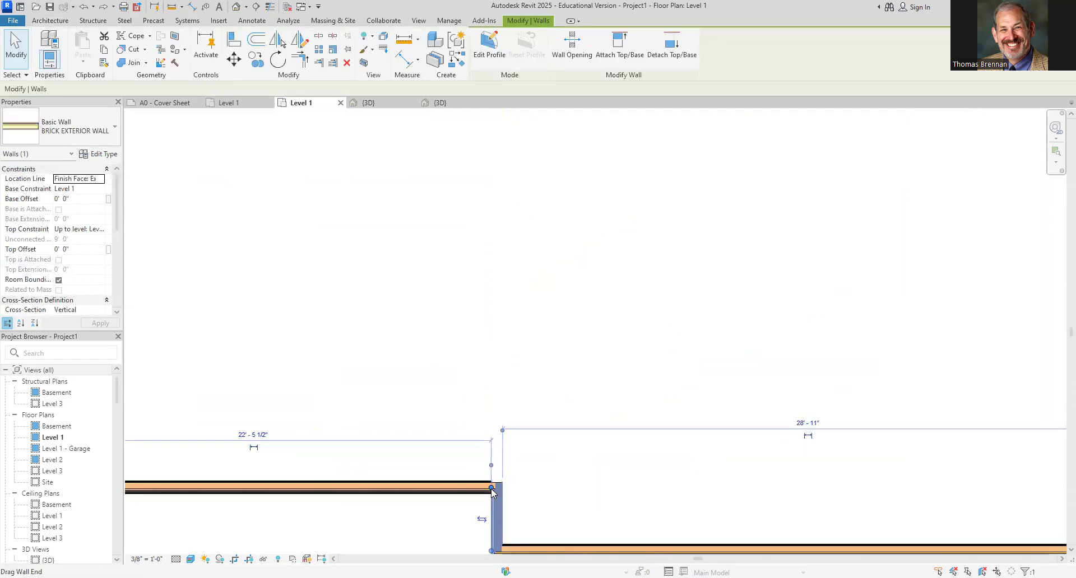
pyautogui.scroll(-2, 512, 471)
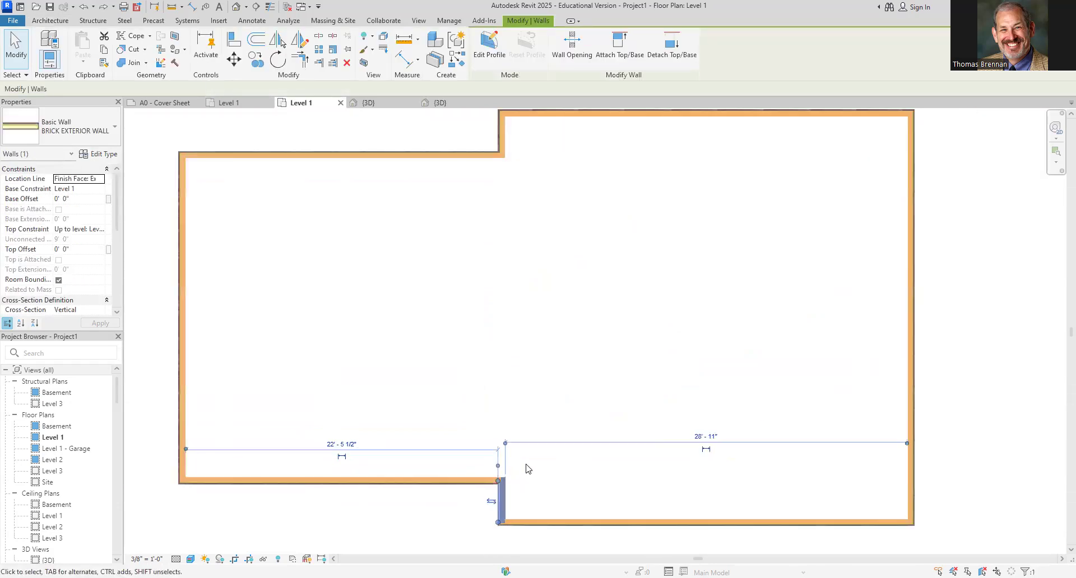
pyautogui.moveTo(498, 491); pyautogui.dragTo(504, 170)
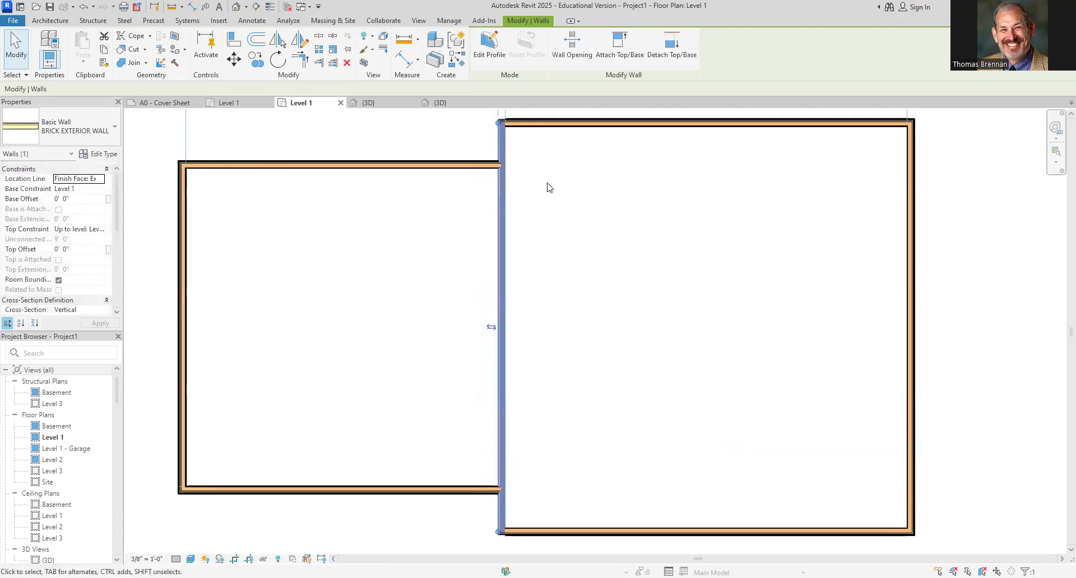
pyautogui.click(573, 244)
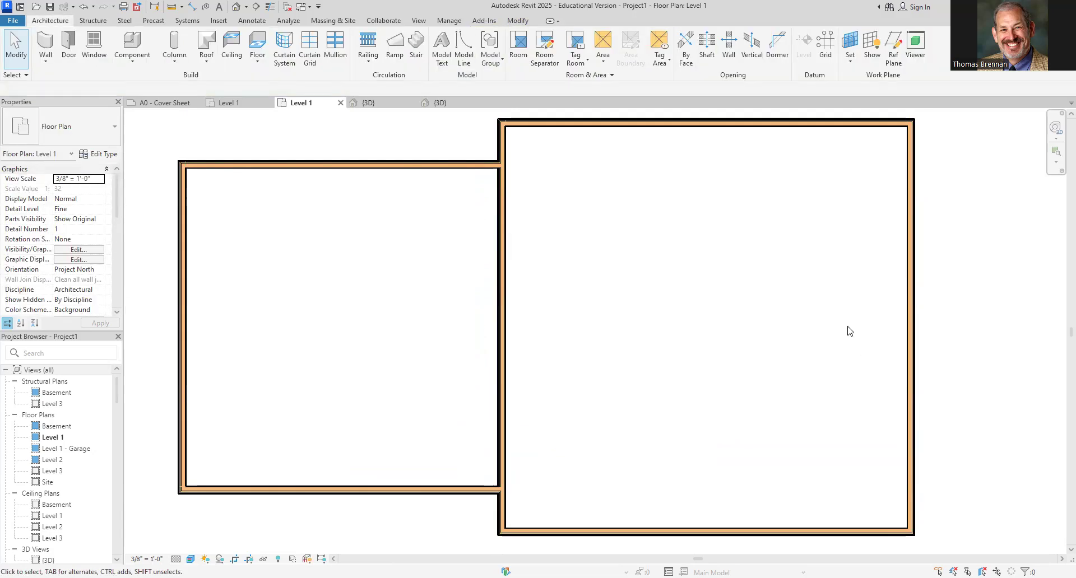
pyautogui.moveTo(747, 405); pyautogui.dragTo(795, 394, button='middle')
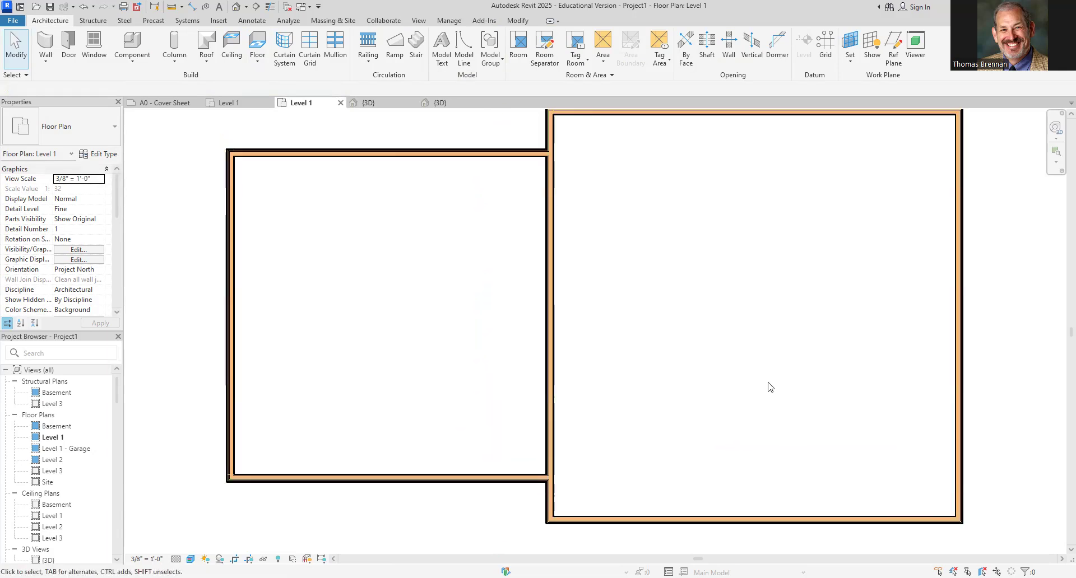
pyautogui.moveTo(768, 390); pyautogui.dragTo(762, 396, button='middle')
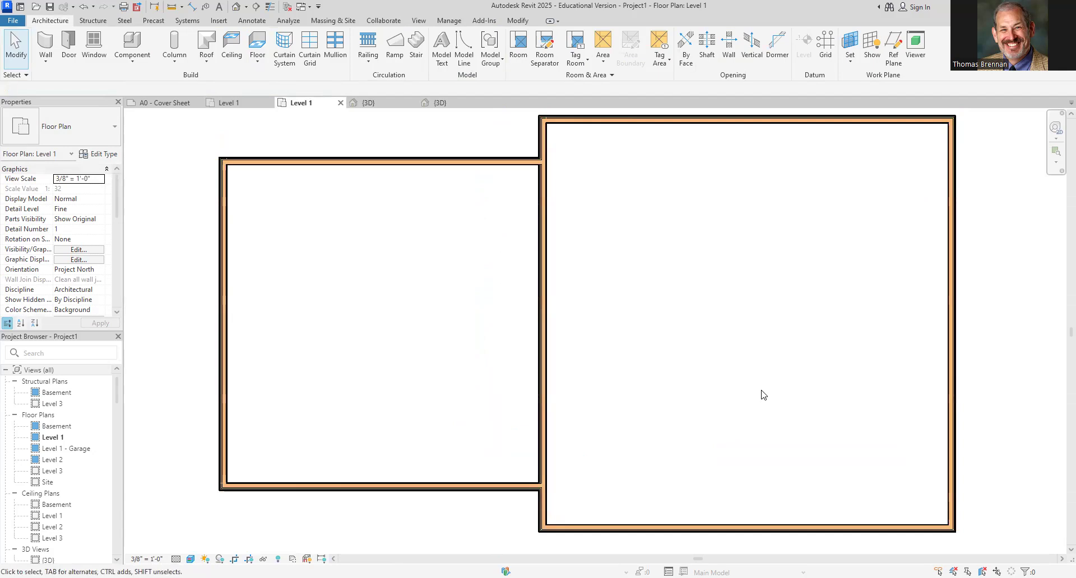
pyautogui.scroll(-1, 762, 395)
pyautogui.moveTo(705, 398); pyautogui.dragTo(641, 411, button='middle')
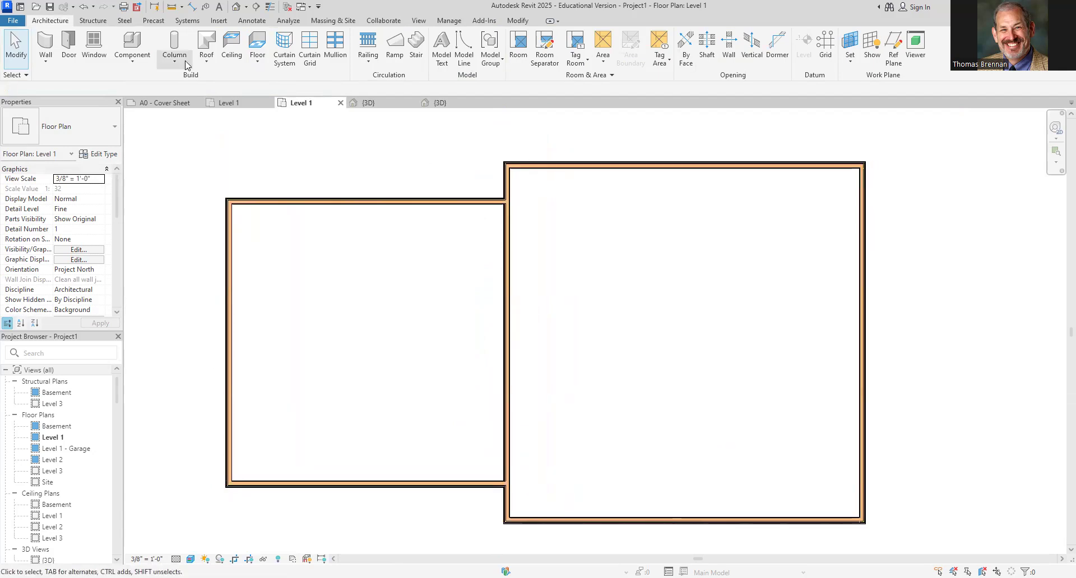
pyautogui.press('d')
pyautogui.press('i')
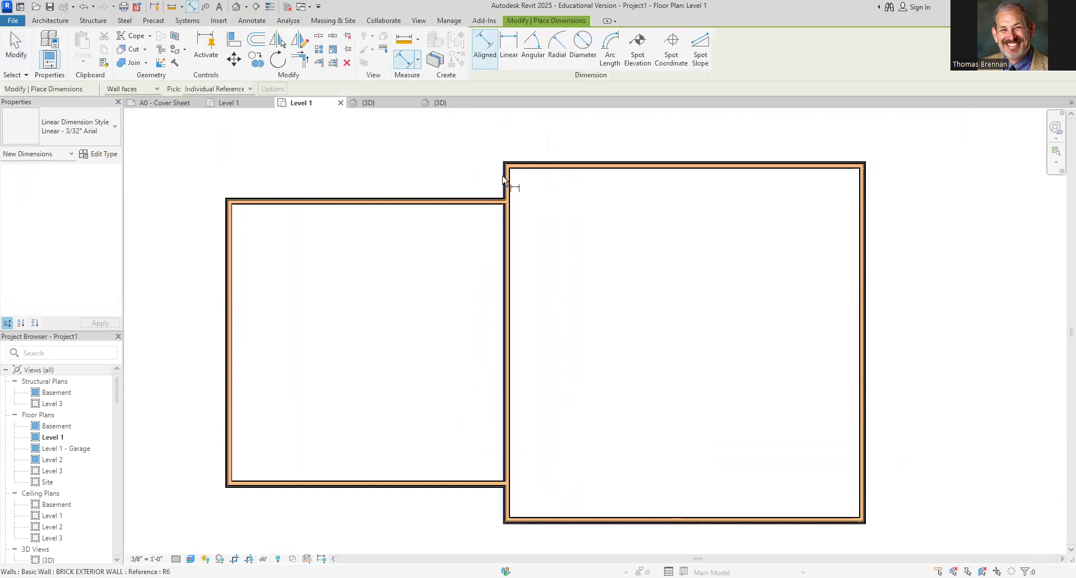
pyautogui.press('Escape')
pyautogui.press('Escape')
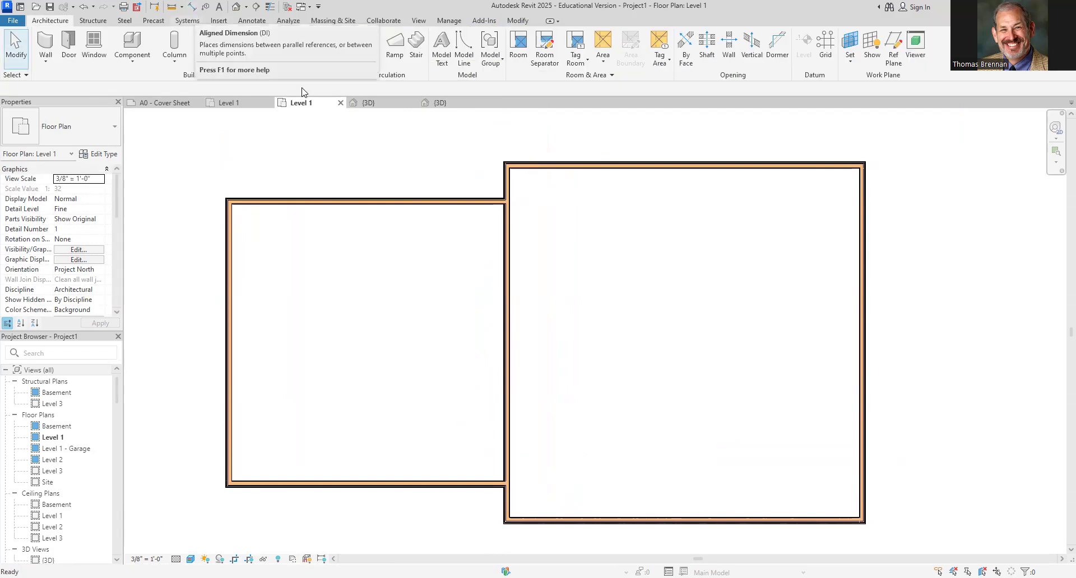
# Place an aligned dimension across the top wall of the larger wing
pyautogui.click(257, 23)
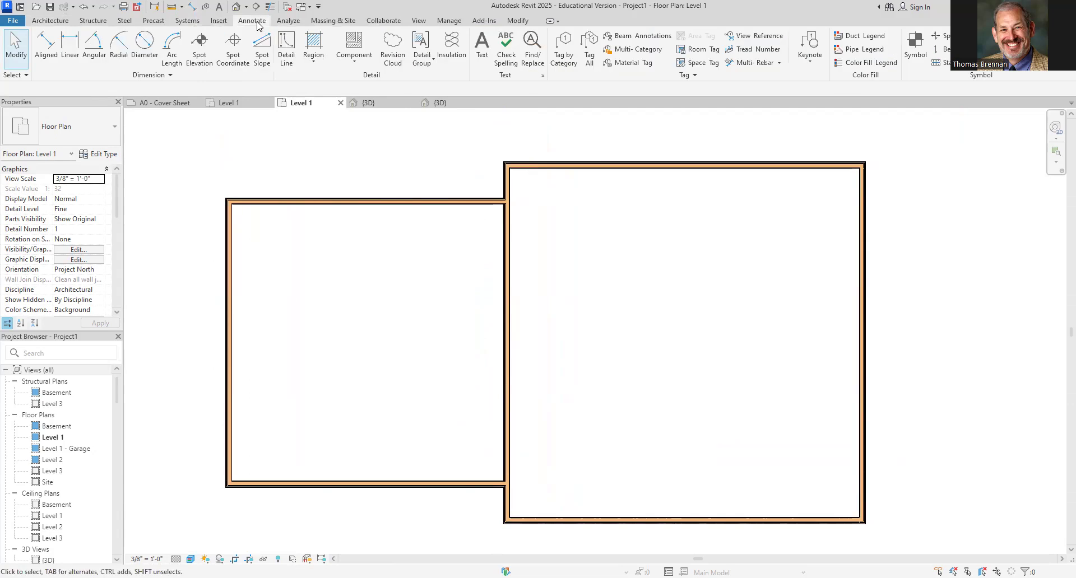
pyautogui.click(46, 47)
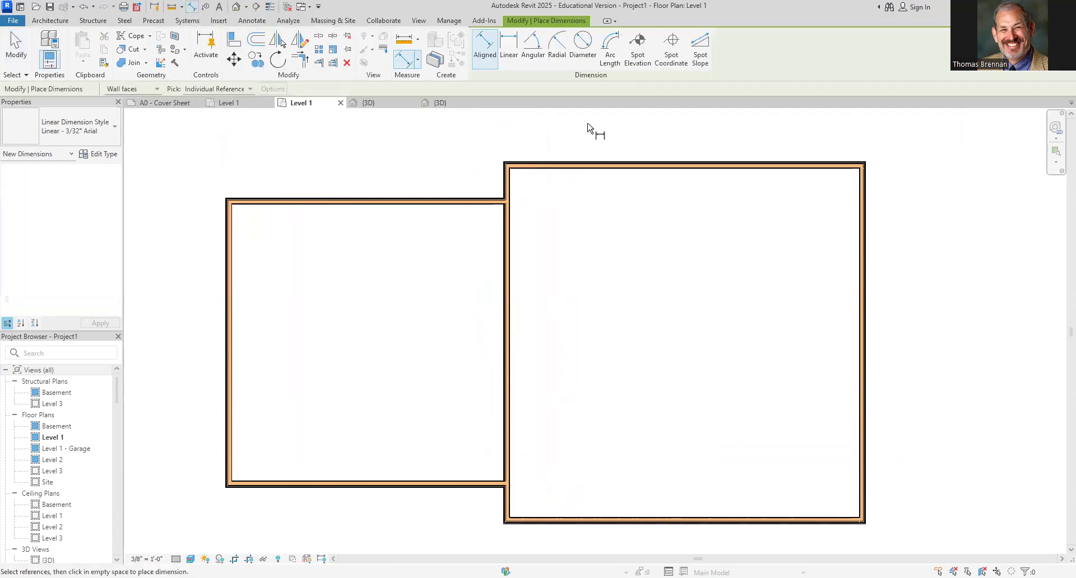
pyautogui.click(500, 180)
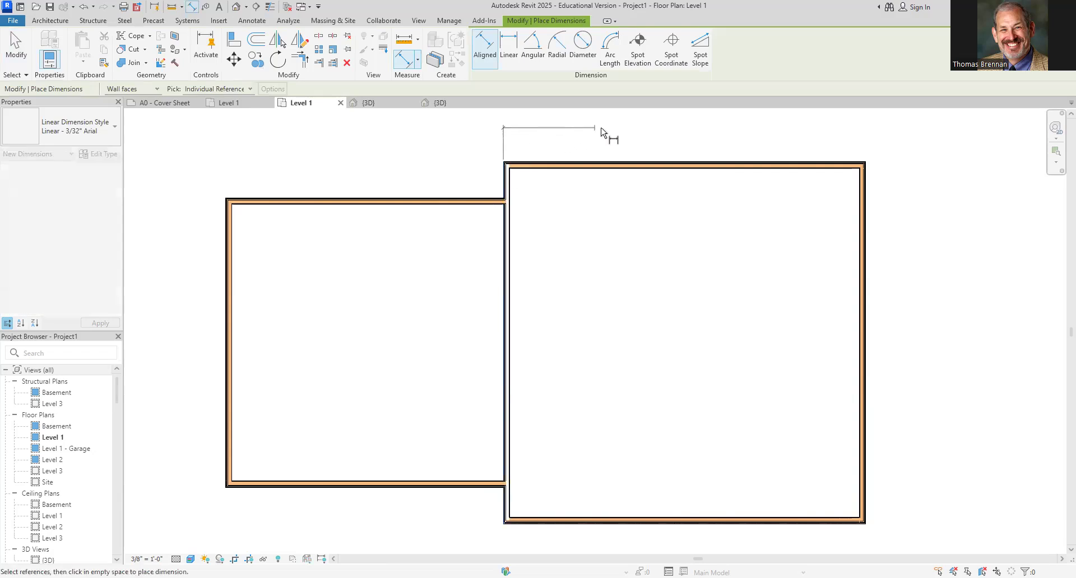
pyautogui.click(865, 174)
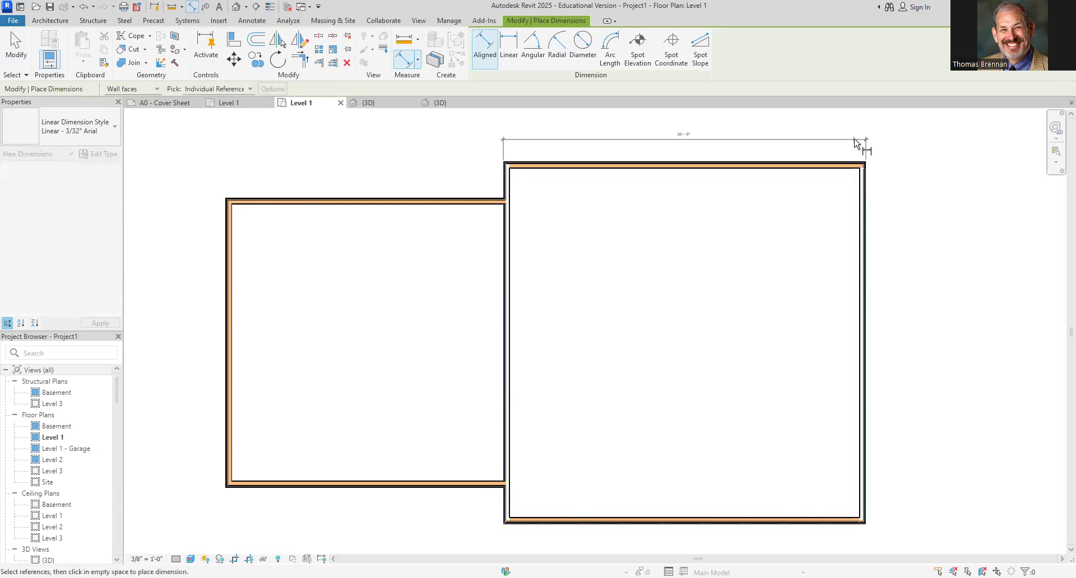
pyautogui.click(857, 143)
# Add an aligned dimension along the larger wing's right side, from its top wall to its bottom wall
pyautogui.scroll(1, 754, 187)
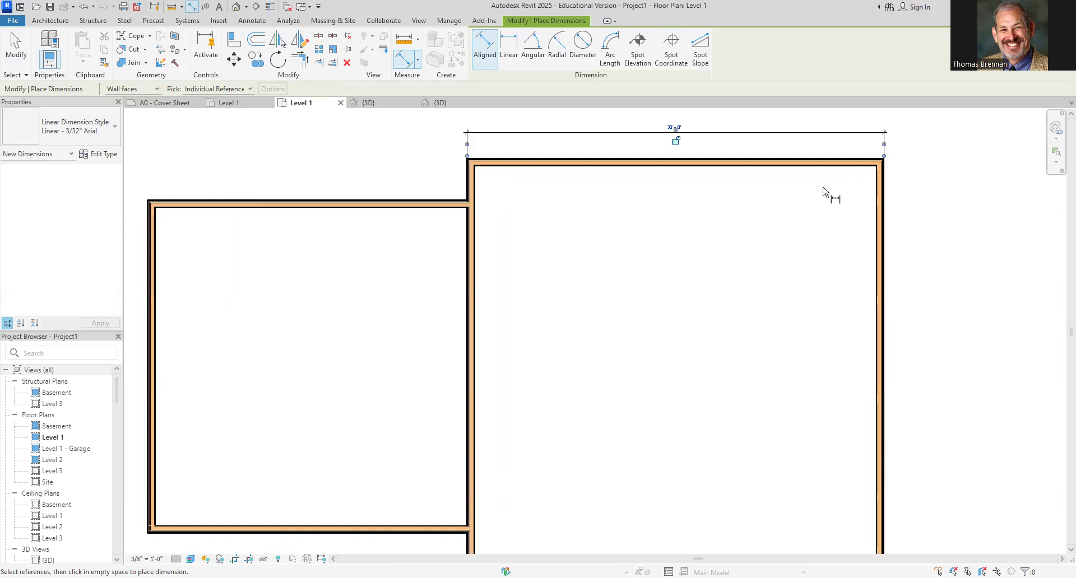
pyautogui.click(838, 159)
pyautogui.scroll(-1, 982, 363)
pyautogui.moveTo(973, 355); pyautogui.dragTo(872, 244, button='middle')
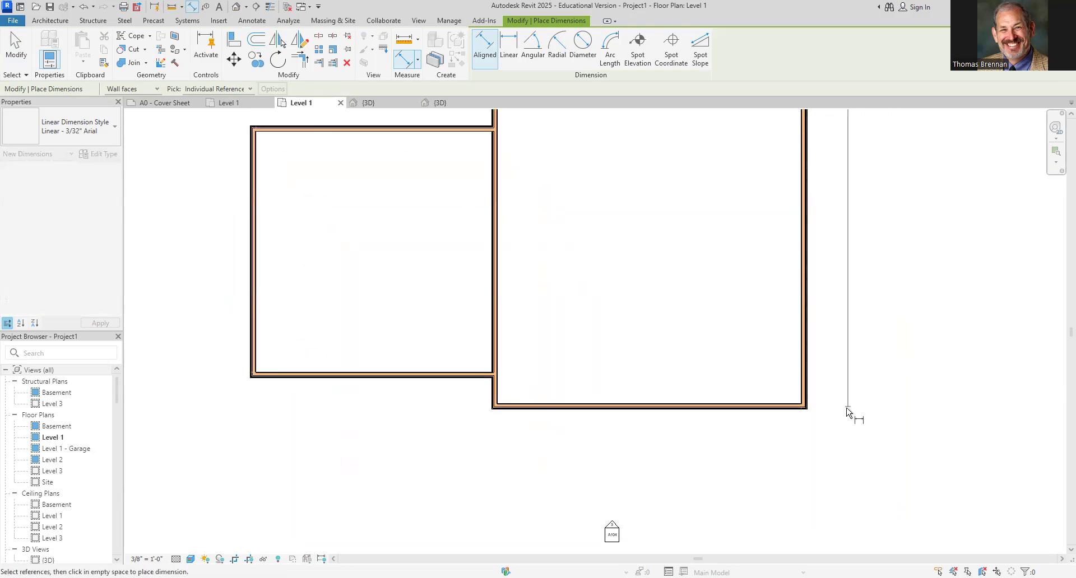
pyautogui.click(809, 416)
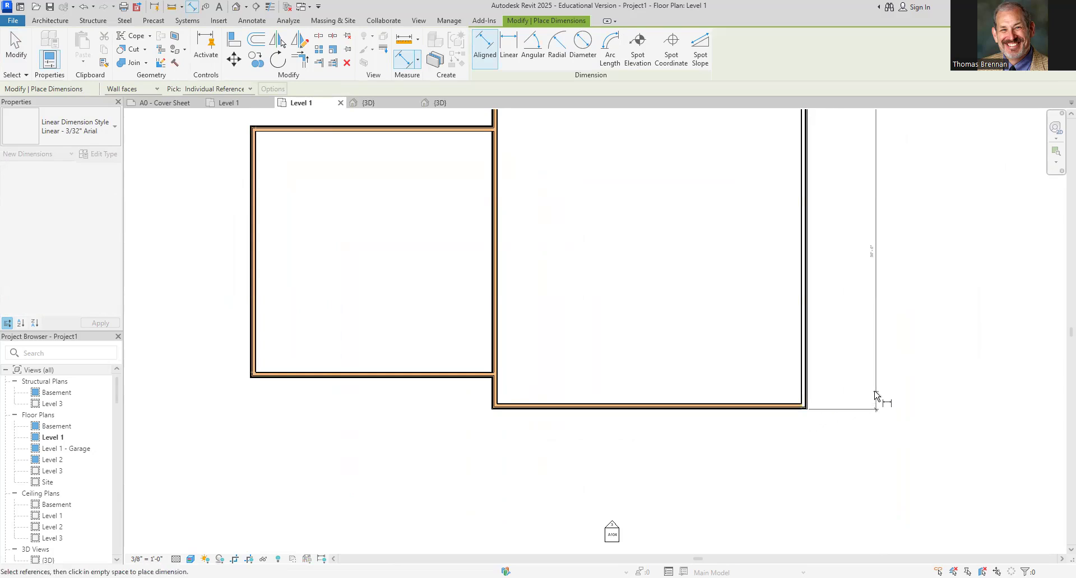
pyautogui.click(876, 402)
pyautogui.press('Escape')
pyautogui.press('Escape')
# Delete the two aligned dimensions just placed on the larger wing
pyautogui.scroll(3, 883, 269)
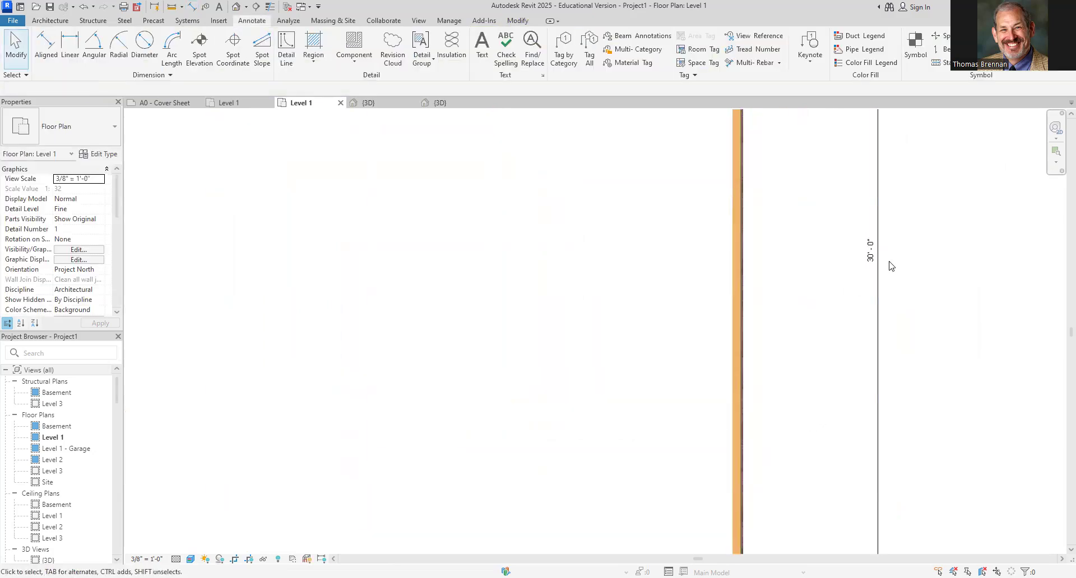
pyautogui.scroll(-4, 883, 269)
pyautogui.click(838, 336)
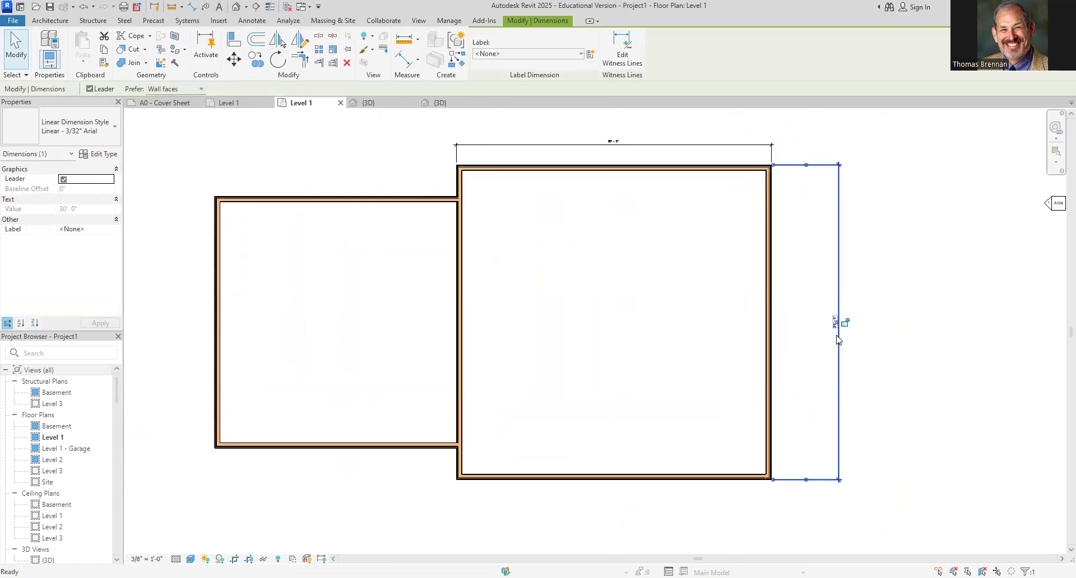
pyautogui.press('Delete')
pyautogui.click(613, 143)
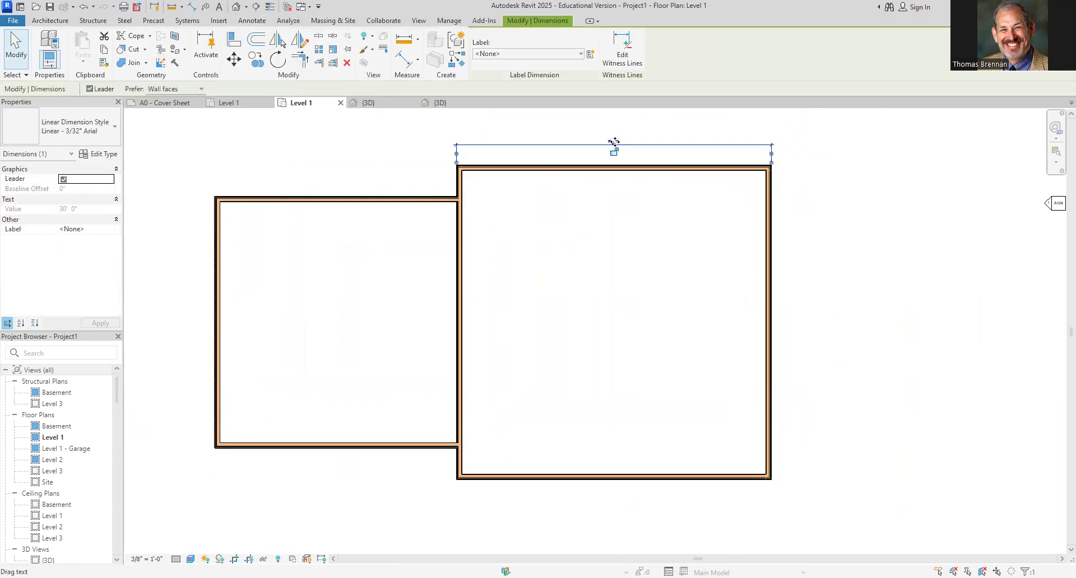
pyautogui.press('Delete')
pyautogui.moveTo(599, 231); pyautogui.dragTo(654, 228, button='middle')
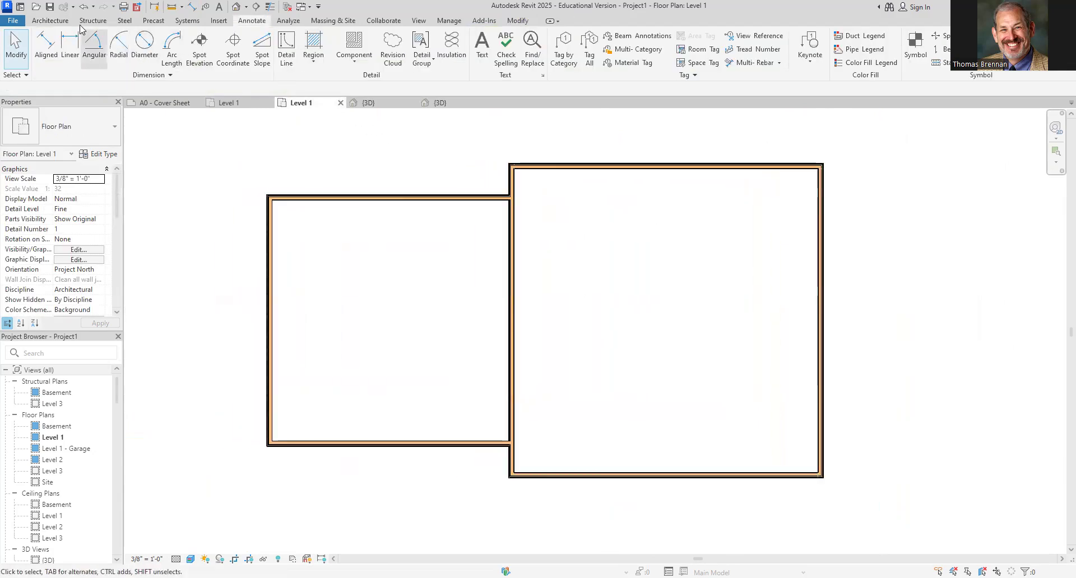
# Dimension the larger wing's overall width along its top wall with an aligned dimension
pyautogui.click(52, 41)
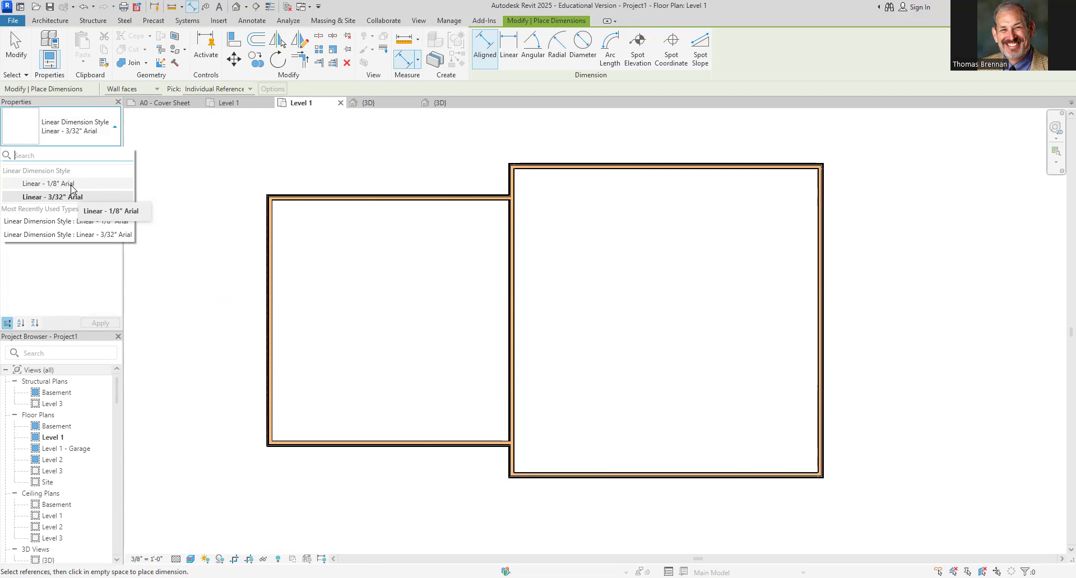
pyautogui.click(509, 179)
pyautogui.click(821, 182)
pyautogui.click(825, 126)
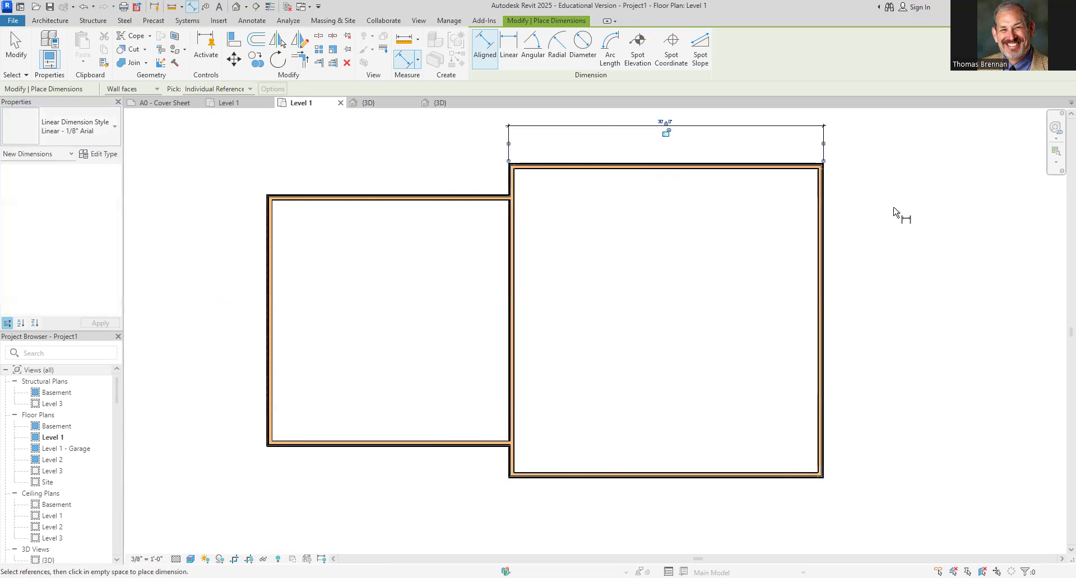
# Dimension the larger wing's depth along its right side, from top wall to bottom wall
pyautogui.click(799, 167)
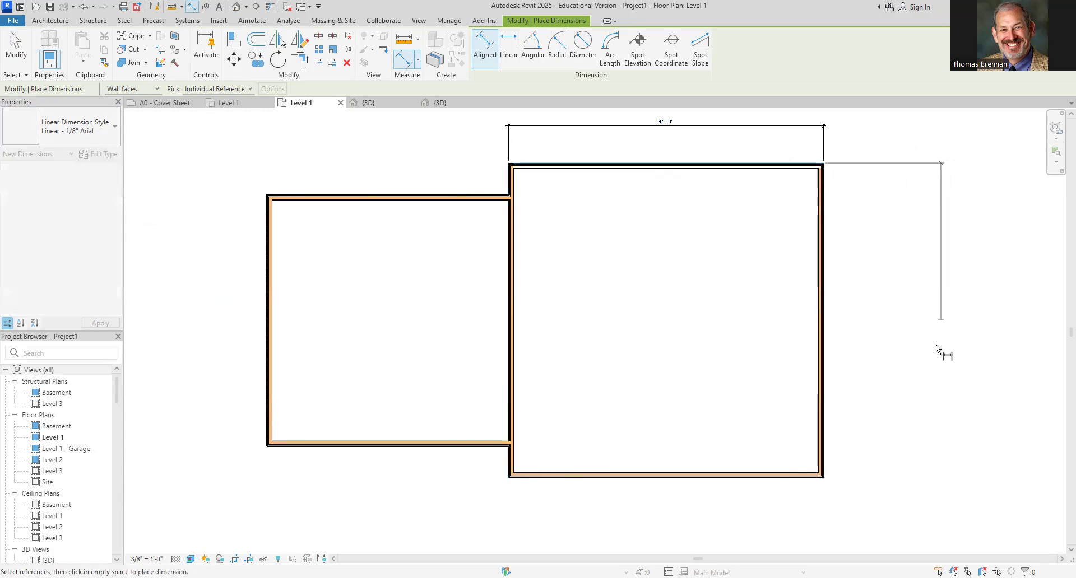
pyautogui.click(817, 478)
pyautogui.click(895, 456)
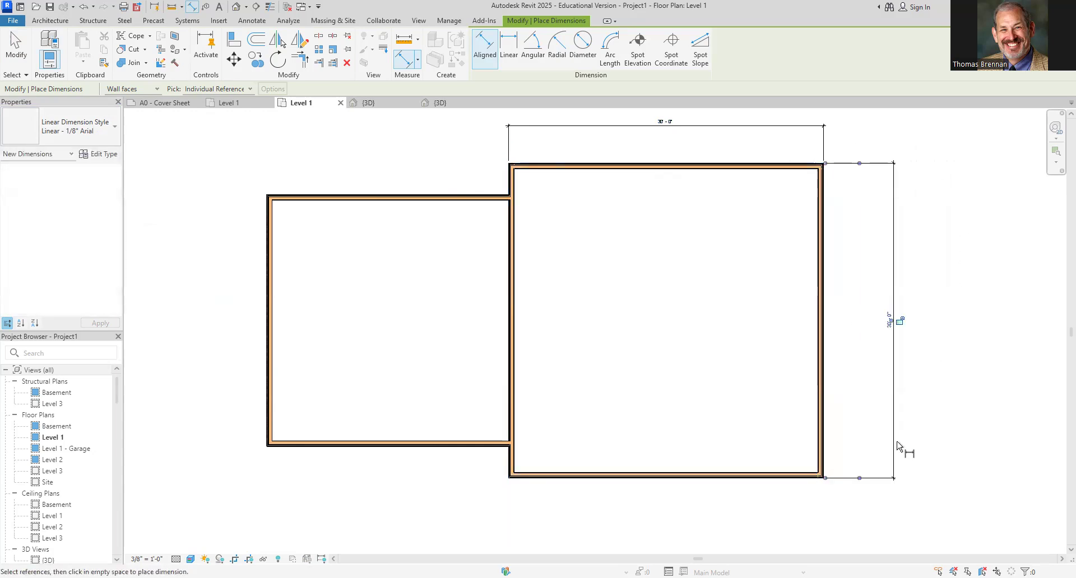
pyautogui.scroll(1, 525, 147)
pyautogui.scroll(-1, 532, 196)
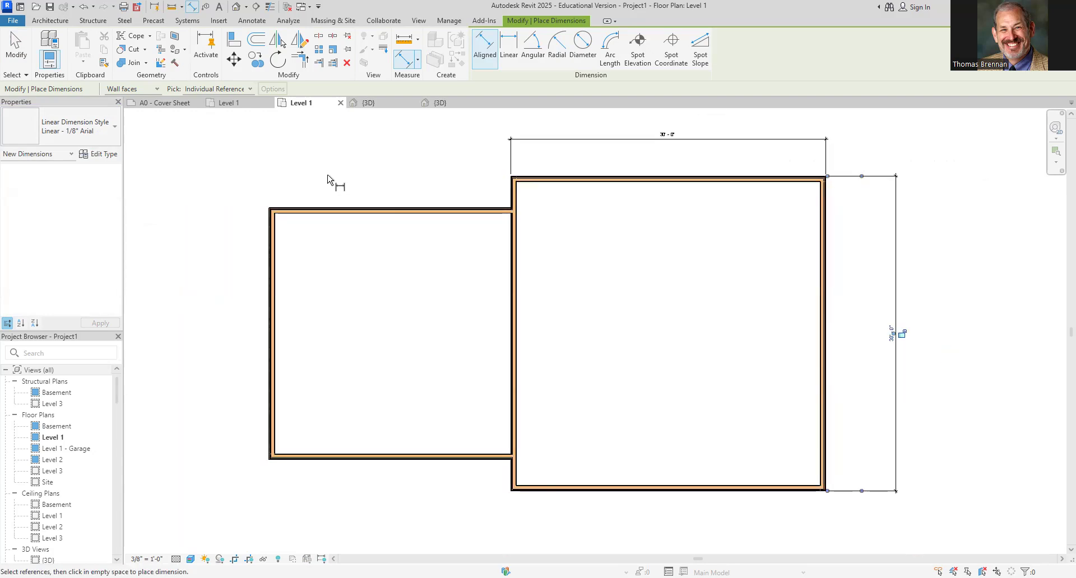
# Dimension the smaller wing's width across its top, from its left wall to the jog wall
pyautogui.click(271, 252)
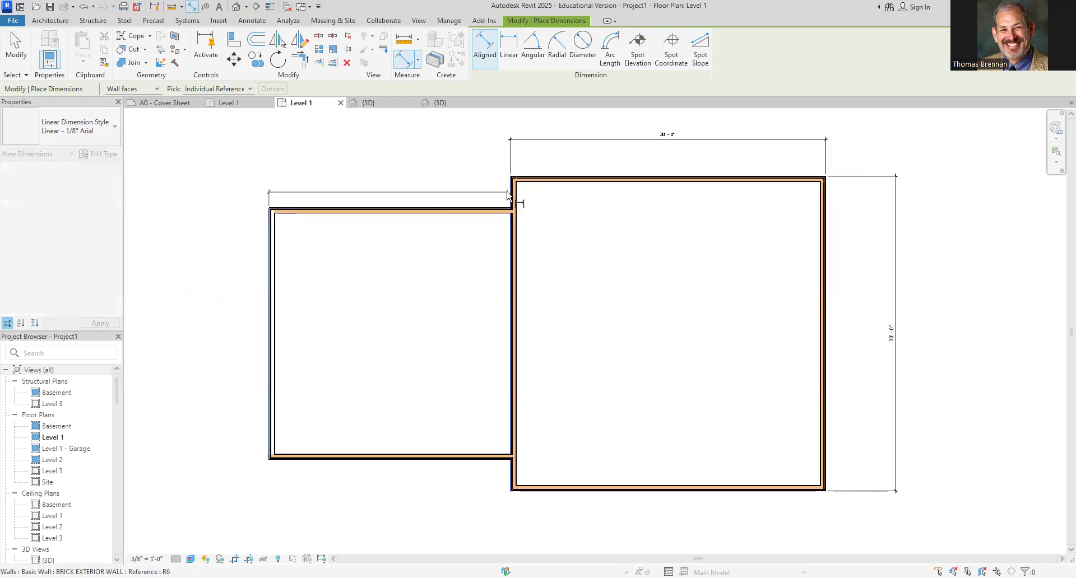
pyautogui.click(512, 203)
pyautogui.click(512, 147)
pyautogui.scroll(1, 368, 142)
pyautogui.scroll(-3, 381, 157)
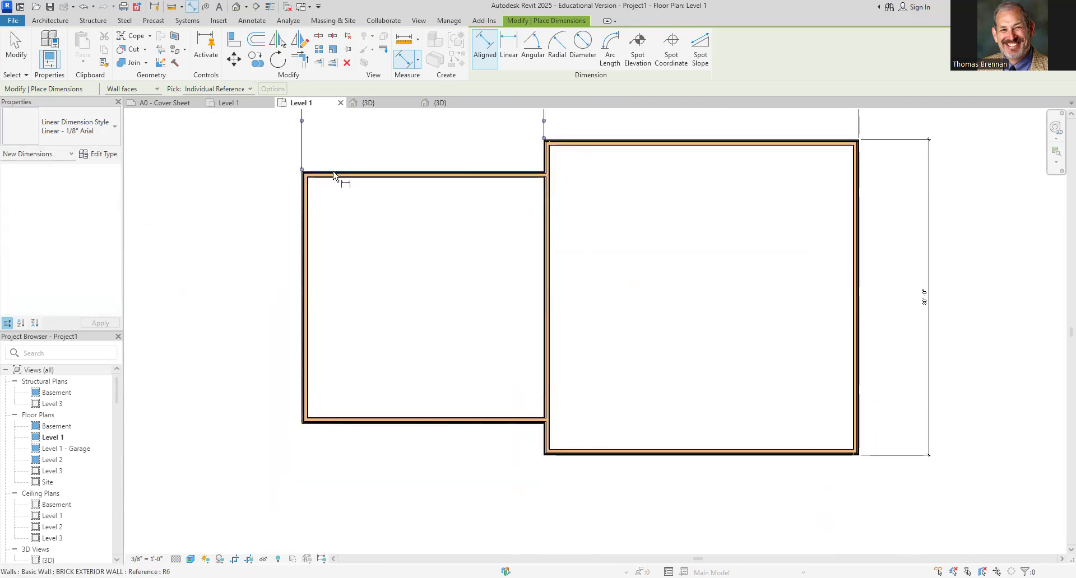
# Dimension the smaller wing's depth along its left side, from top wall to bottom wall
pyautogui.click(338, 174)
pyautogui.click(367, 422)
pyautogui.click(269, 418)
pyautogui.press('Escape')
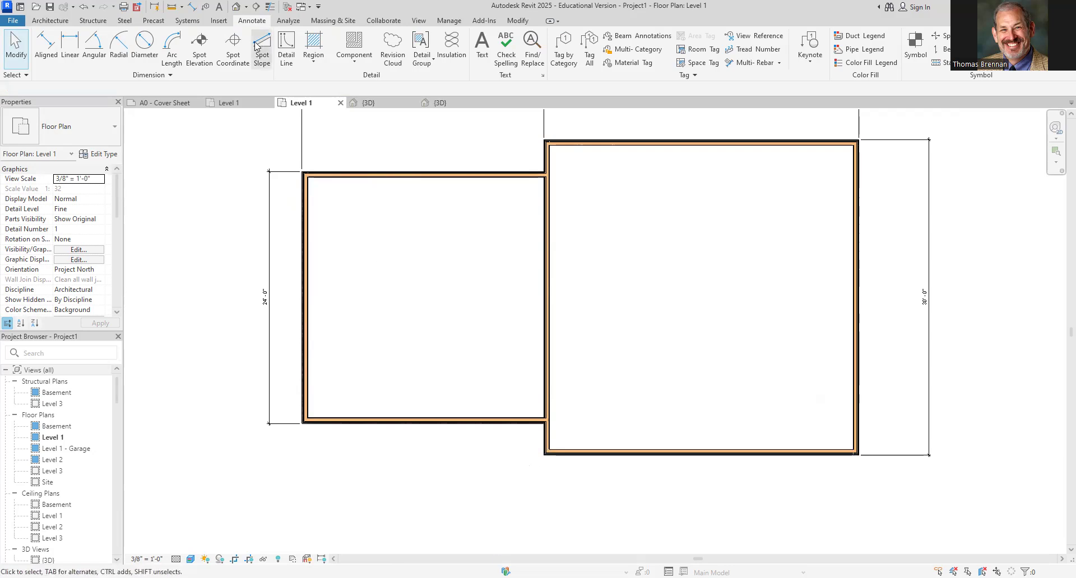
# Dimension the offset between the two wings' front walls at the lower jog
pyautogui.click(46, 46)
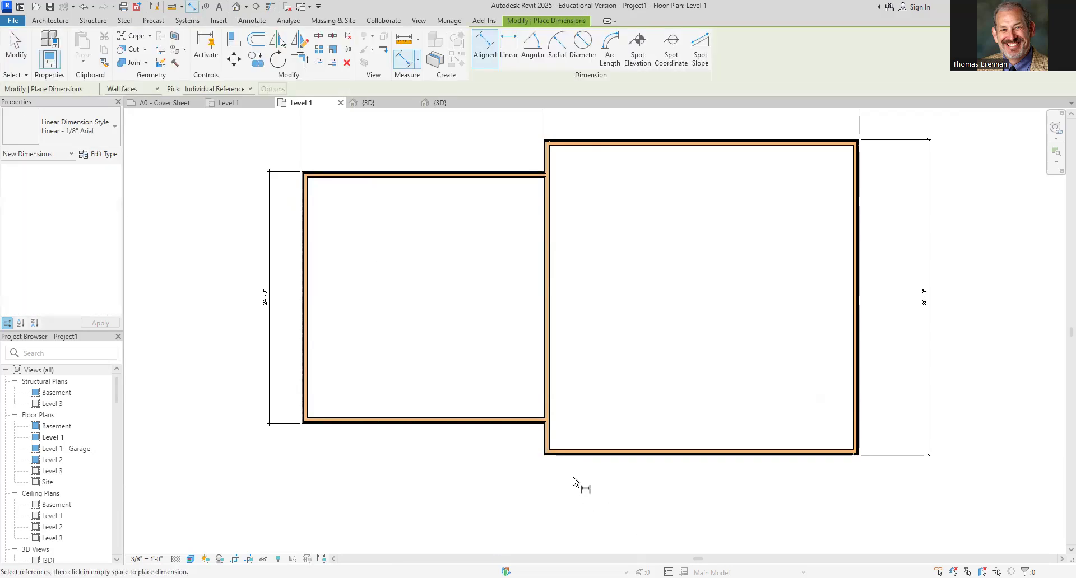
pyautogui.click(546, 462)
pyautogui.click(535, 428)
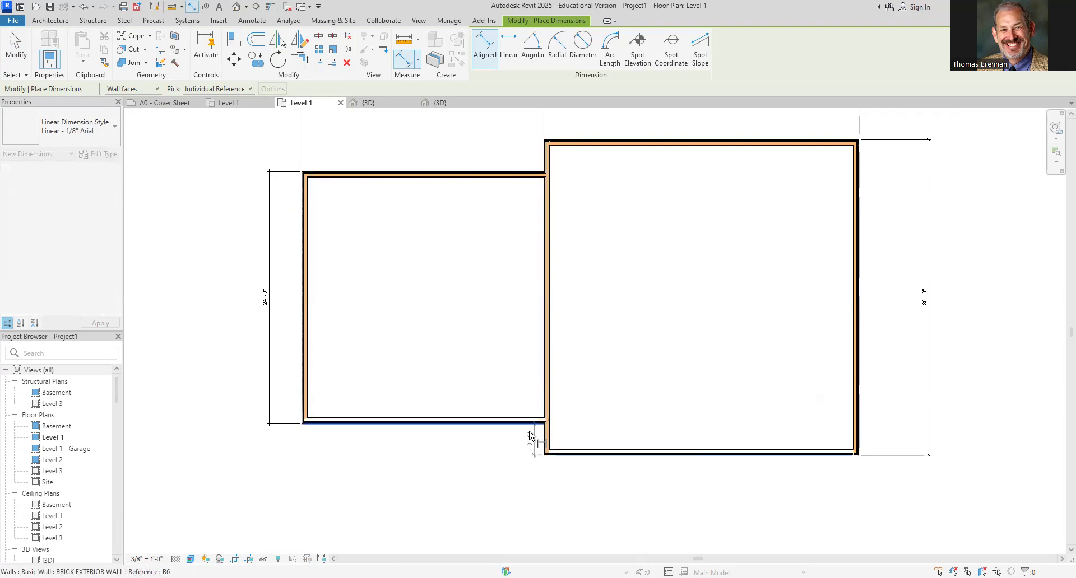
pyautogui.click(525, 445)
pyautogui.press('Escape')
pyautogui.press('Escape')
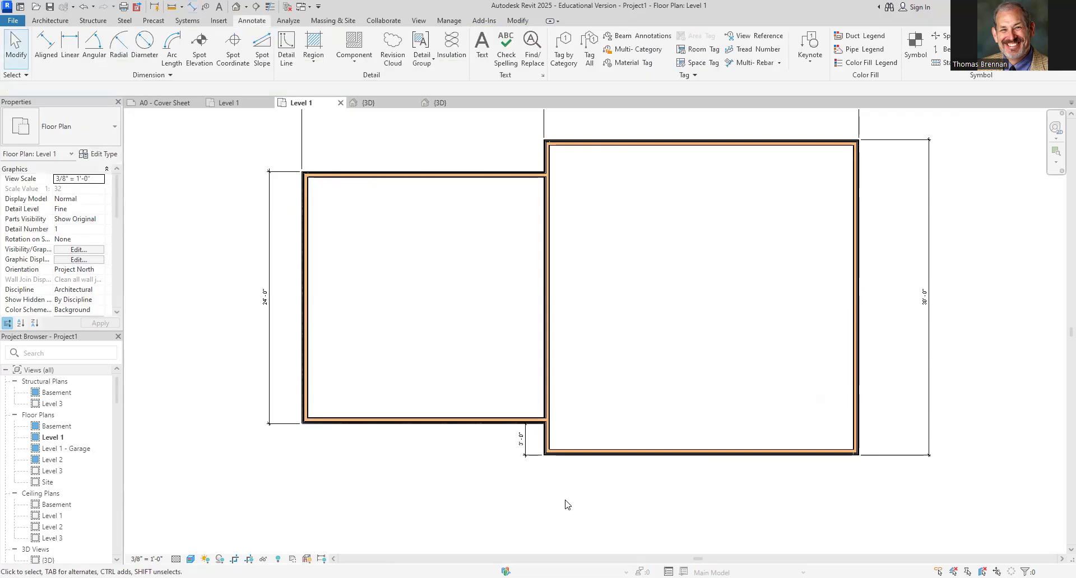
# Try setting the smaller wing's width to 22' by moving its left wall, and undo the move
pyautogui.scroll(-4, 672, 265)
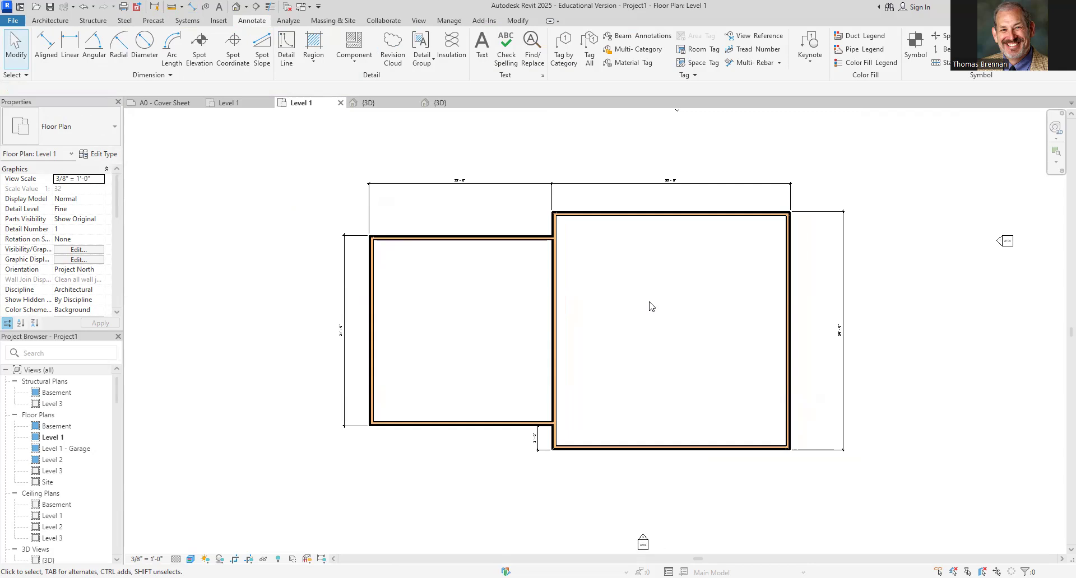
pyautogui.scroll(4, 582, 193)
pyautogui.scroll(-2, 616, 267)
pyautogui.scroll(-2, 644, 274)
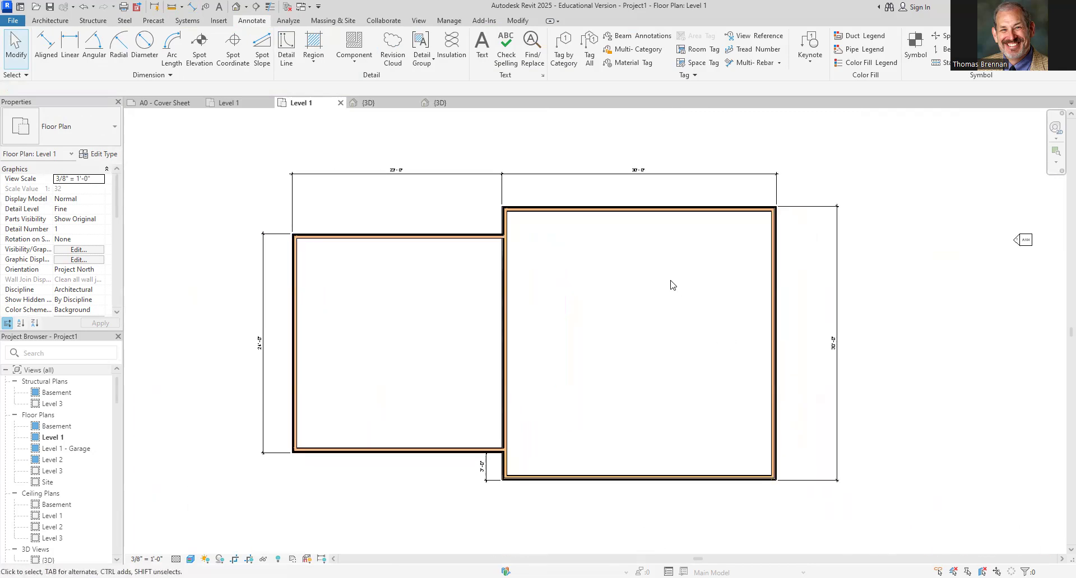
pyautogui.click(296, 314)
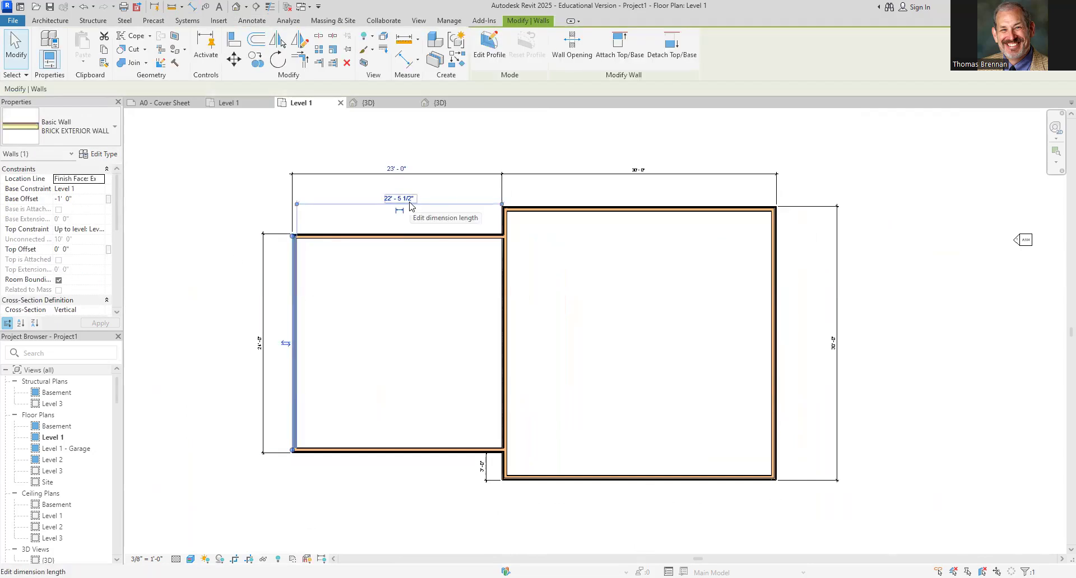
pyautogui.scroll(1, 399, 213)
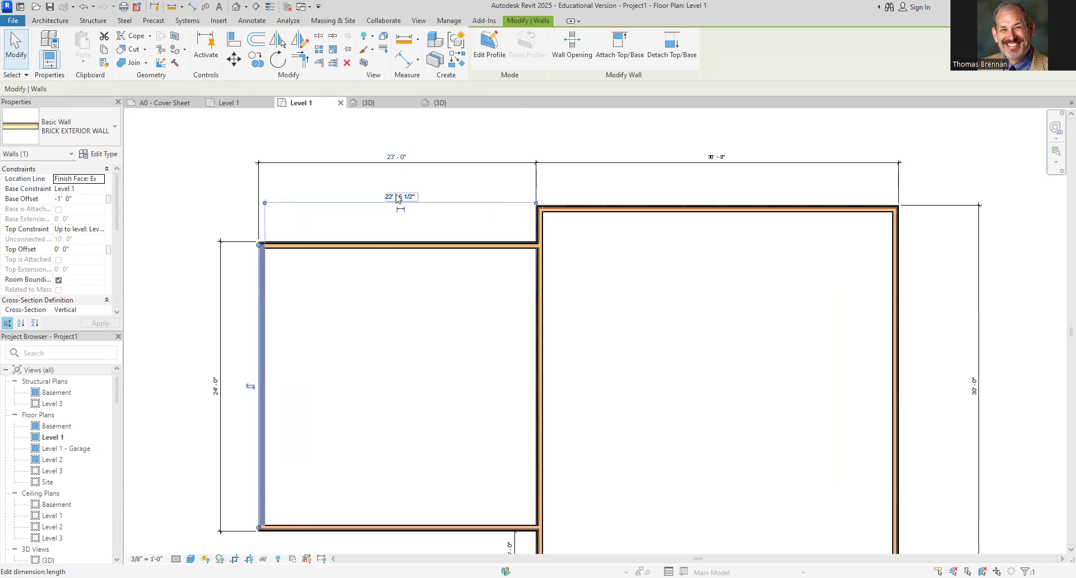
pyautogui.click(266, 204)
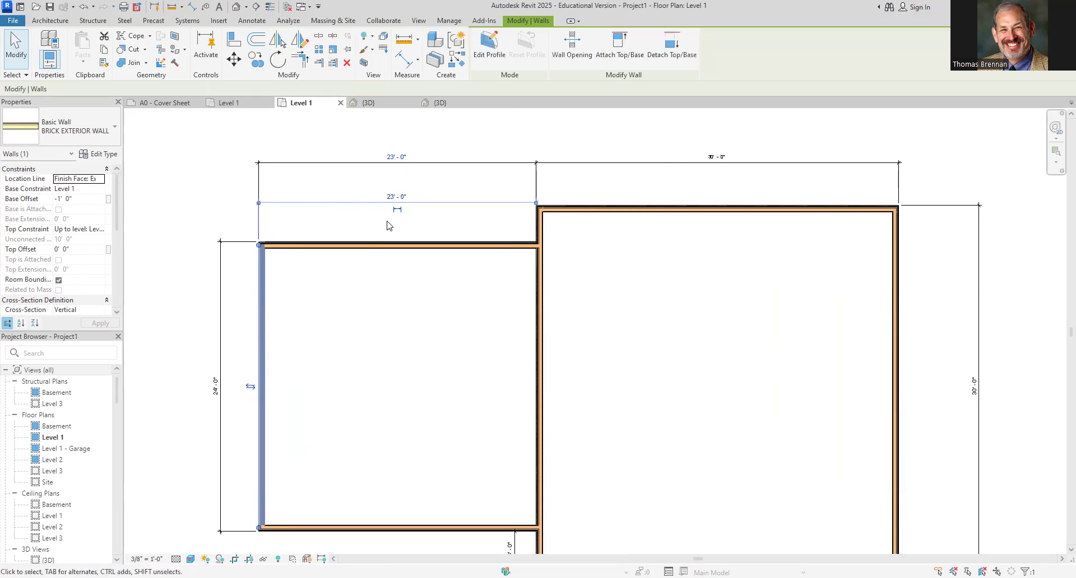
pyautogui.click(401, 196)
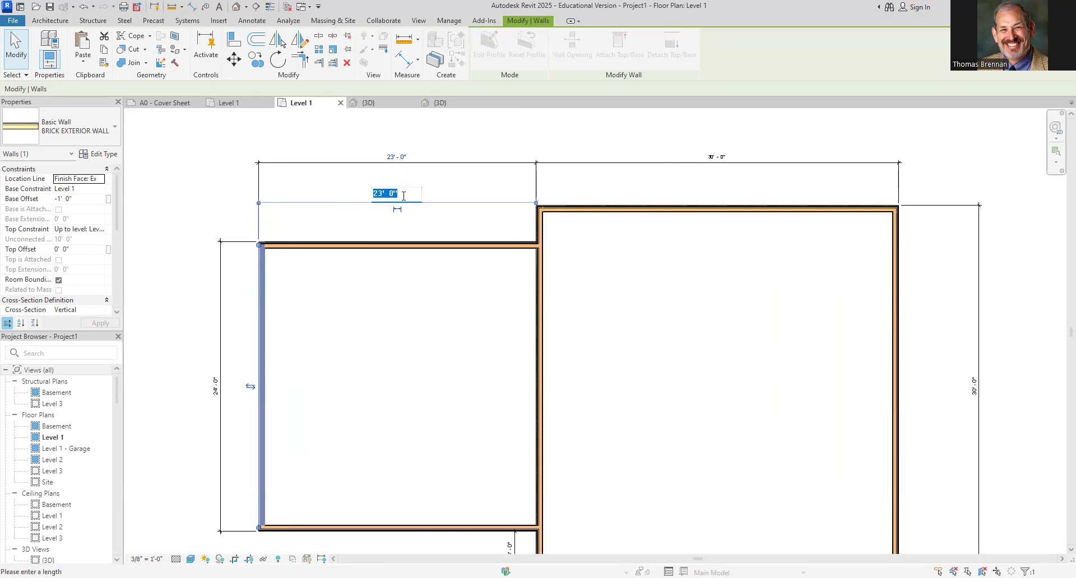
pyautogui.write('22')
pyautogui.press('Return')
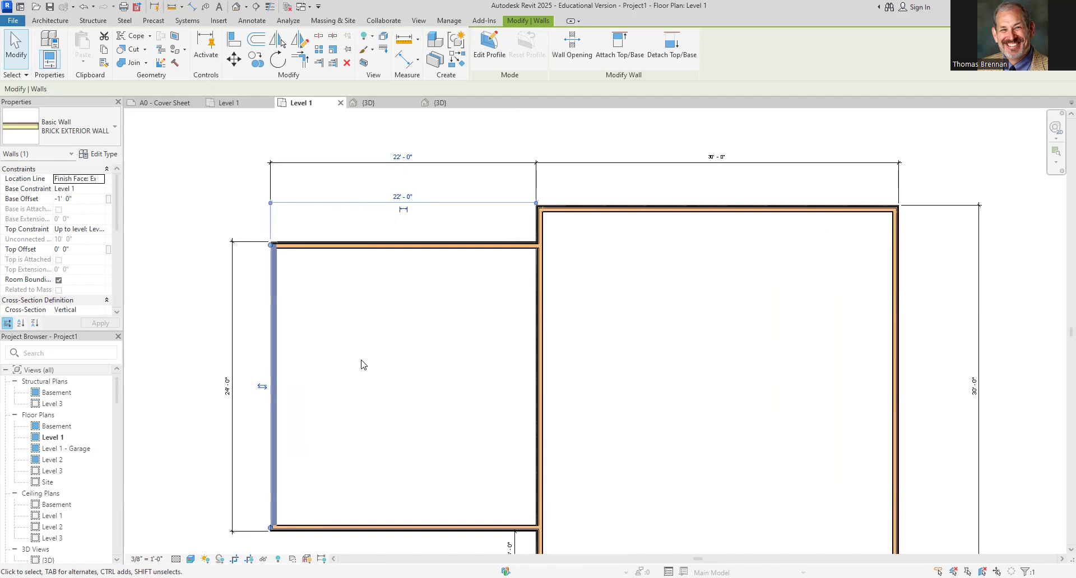
pyautogui.press('Escape')
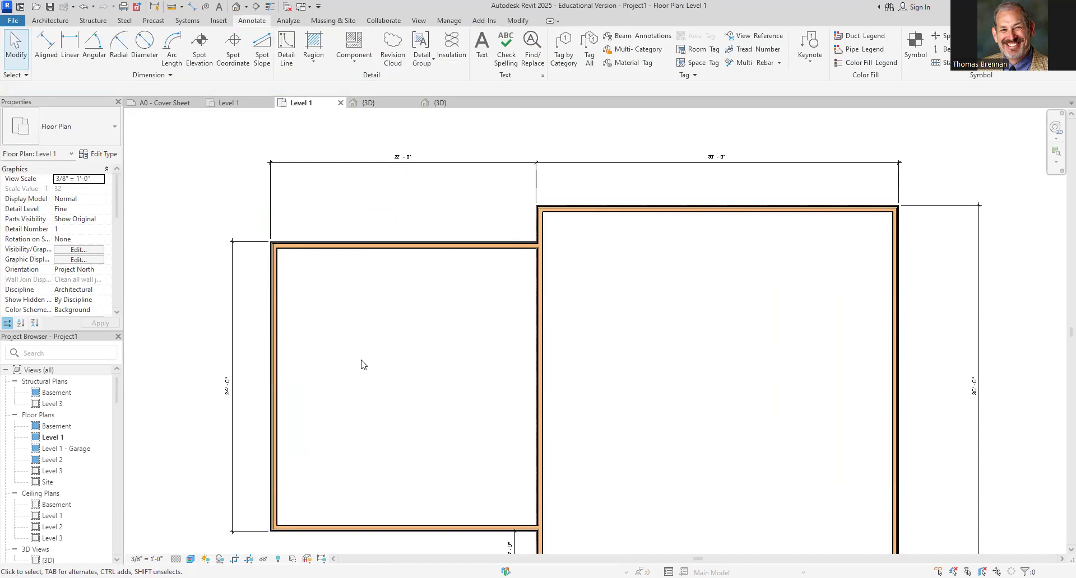
pyautogui.hotkey('ctrl', 'z')
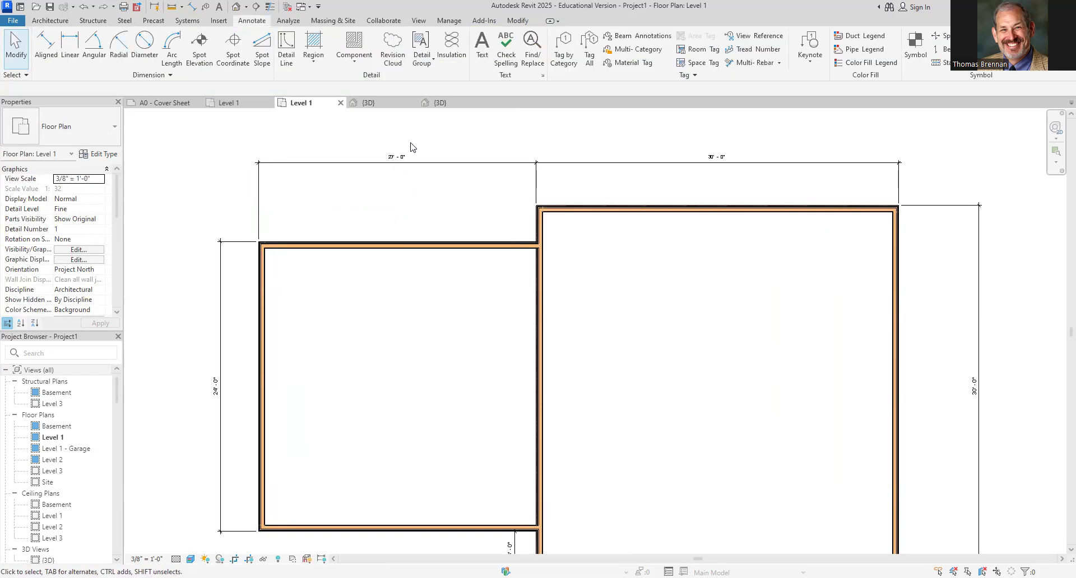
# Examine the smaller wing's top dimension text and the temporary dimensions of its top wall
pyautogui.click(399, 160)
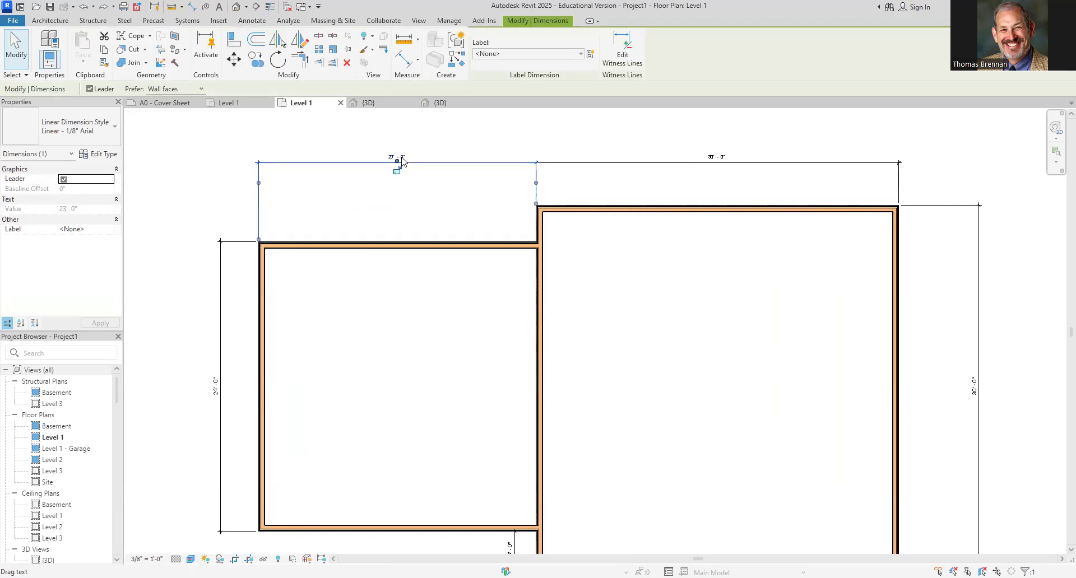
pyautogui.click(392, 160)
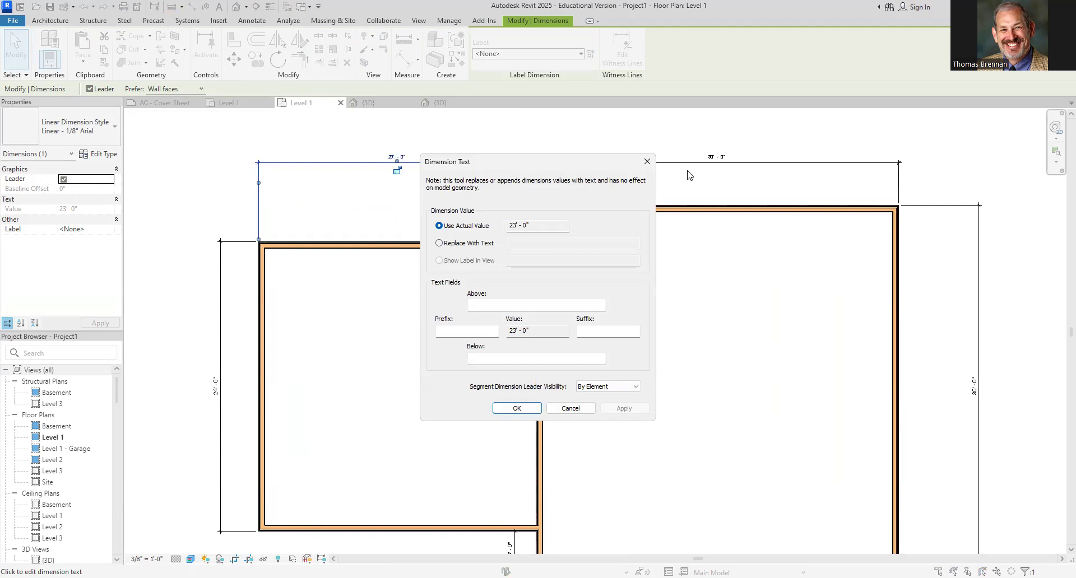
pyautogui.click(647, 163)
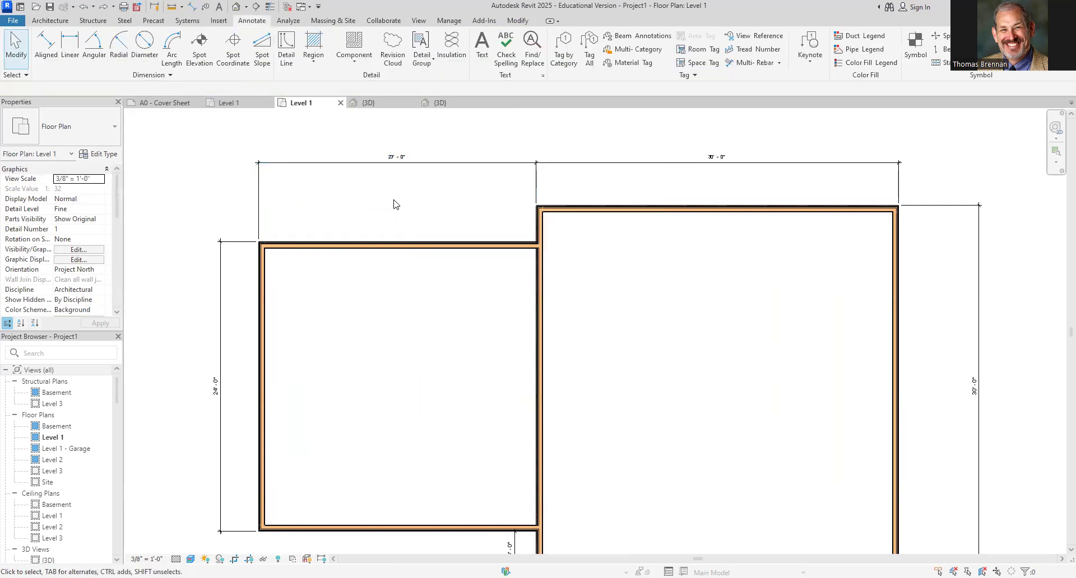
pyautogui.click(390, 250)
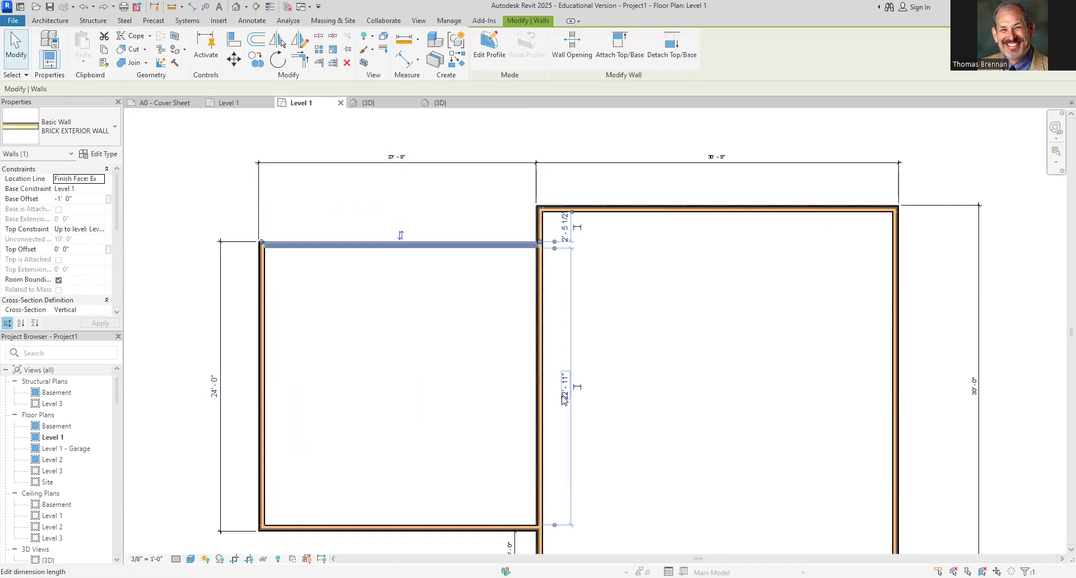
pyautogui.press('Escape')
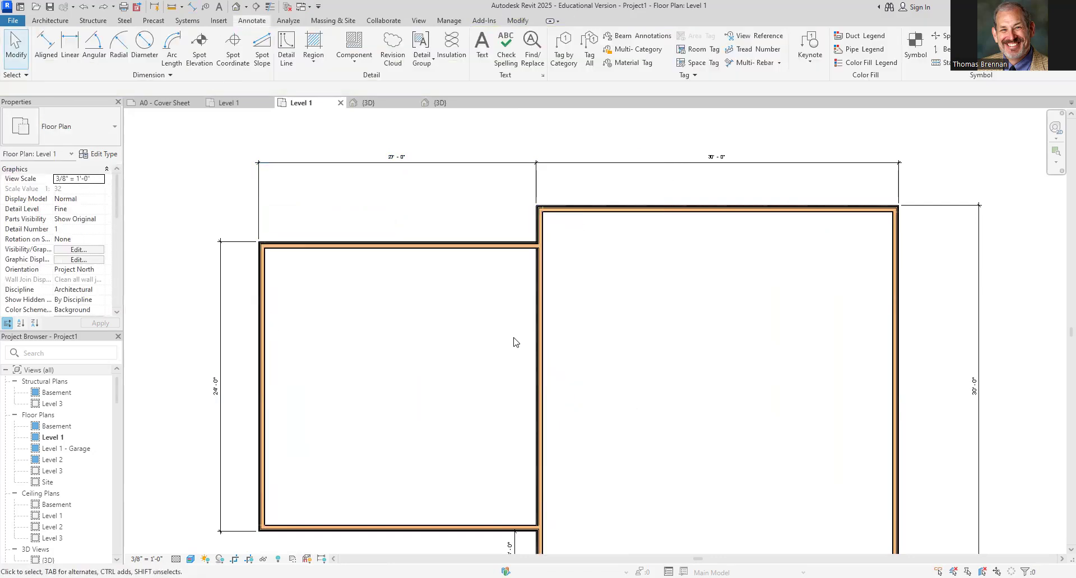
pyautogui.scroll(-2, 699, 361)
pyautogui.moveTo(698, 360); pyautogui.dragTo(702, 326, button='middle')
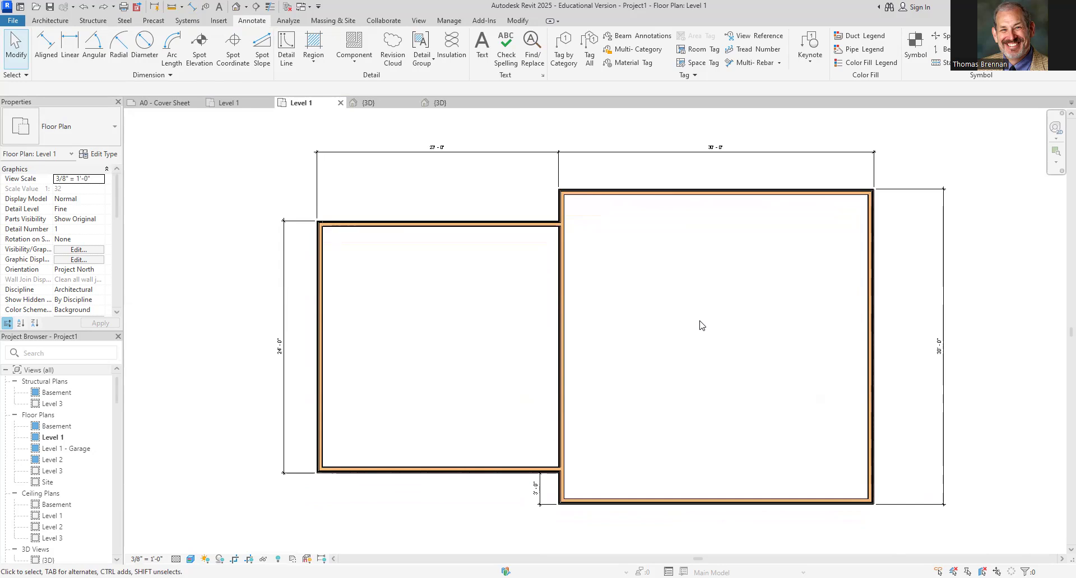
# Compare the master template's 3D house with this project's 3D walls and return to the Level 1 plan
pyautogui.click(435, 104)
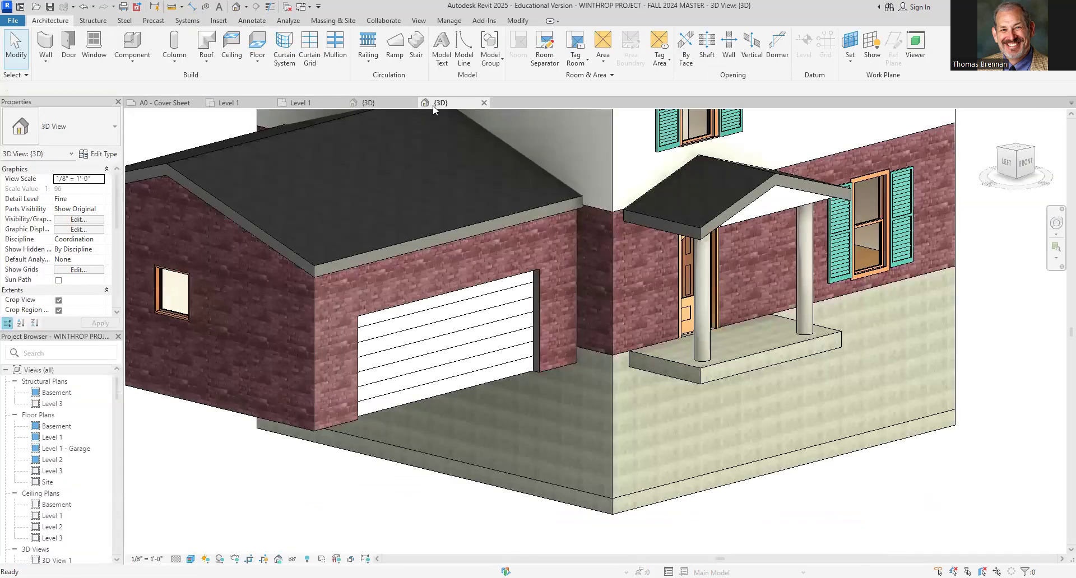
pyautogui.click(371, 104)
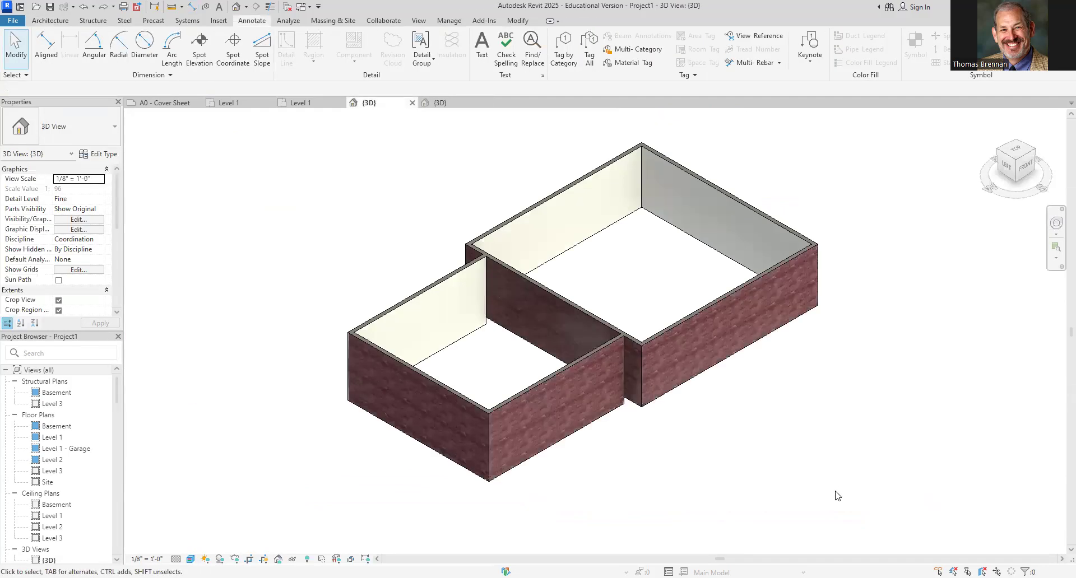
pyautogui.scroll(1, 767, 468)
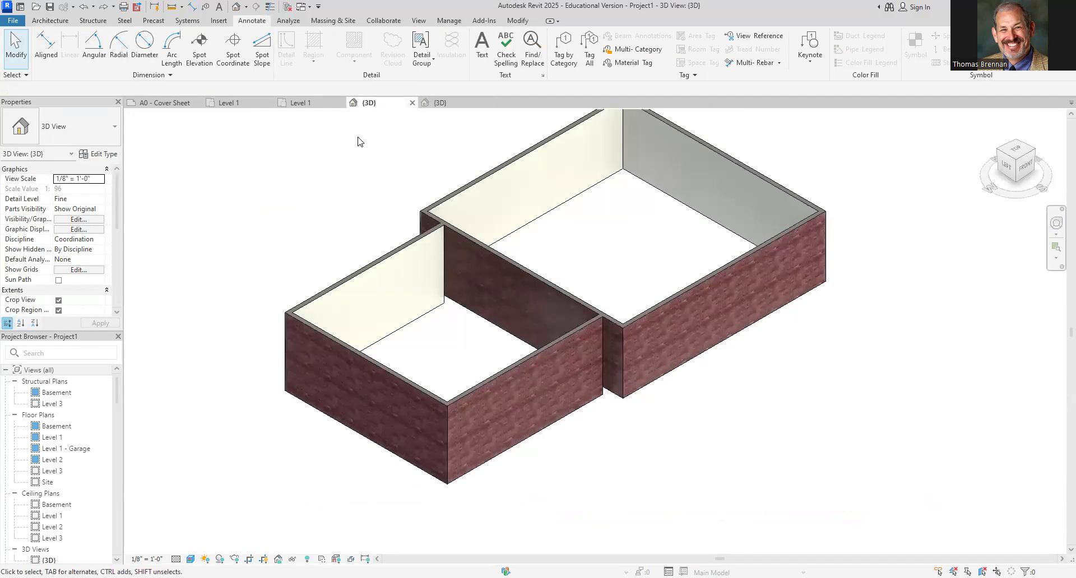
pyautogui.click(294, 104)
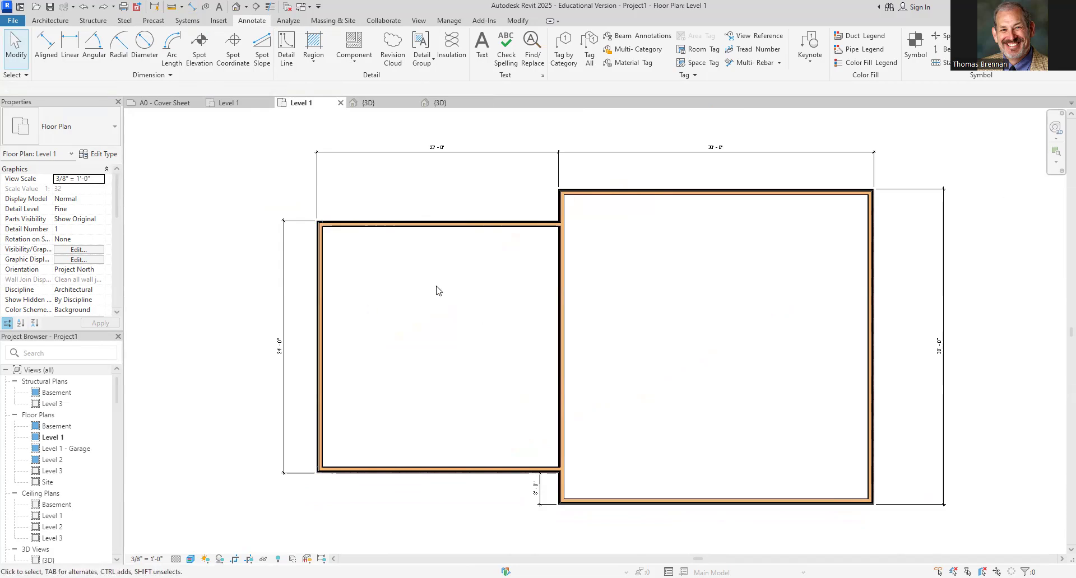
# Place an Overhead-Sectional Garage Door centred in the smaller wing's front wall
pyautogui.click(53, 21)
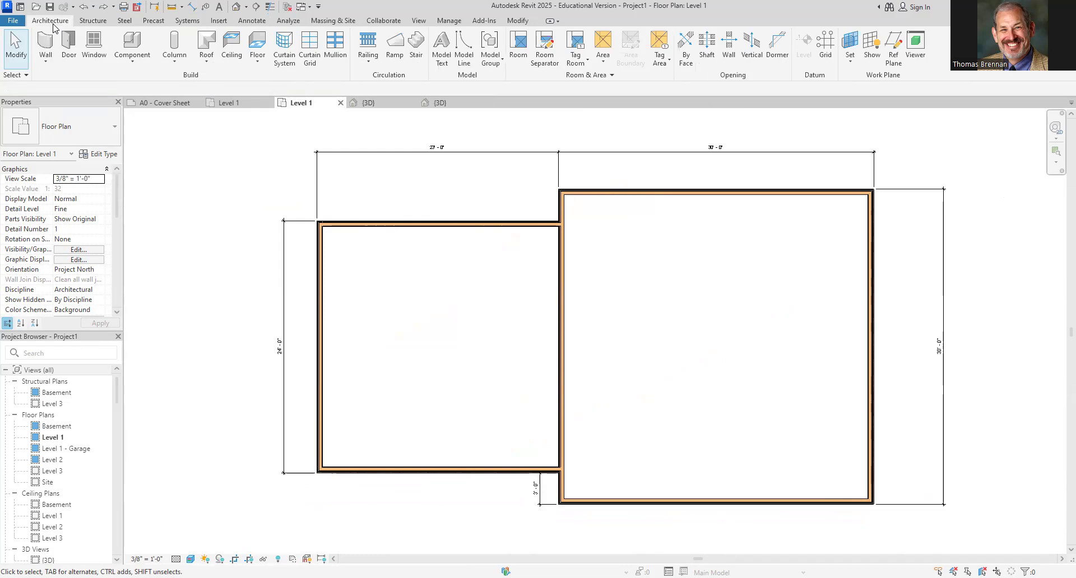
pyautogui.click(72, 56)
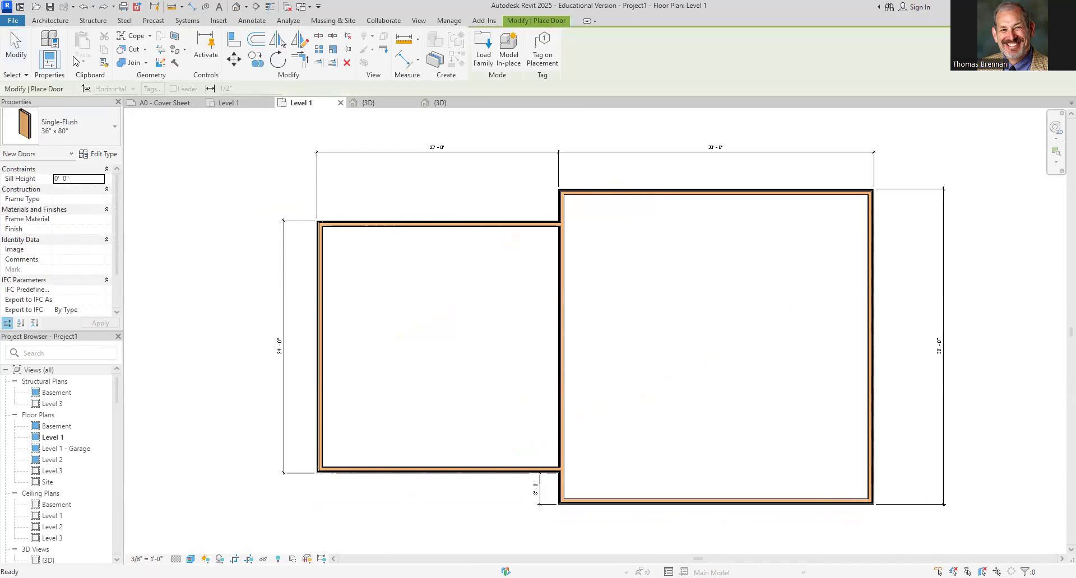
pyautogui.click(118, 131)
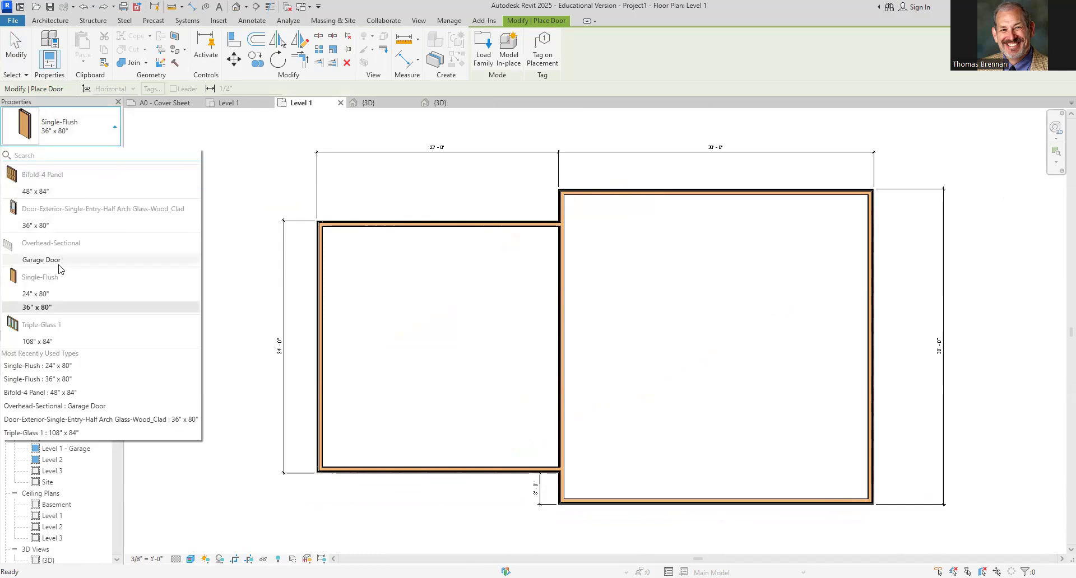
pyautogui.moveTo(50, 263)
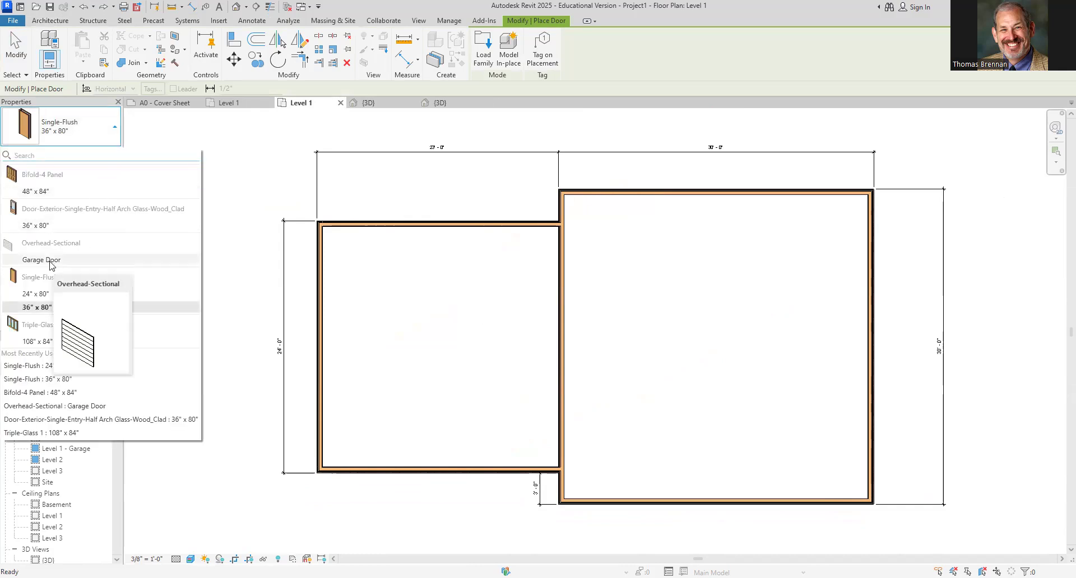
pyautogui.click(49, 264)
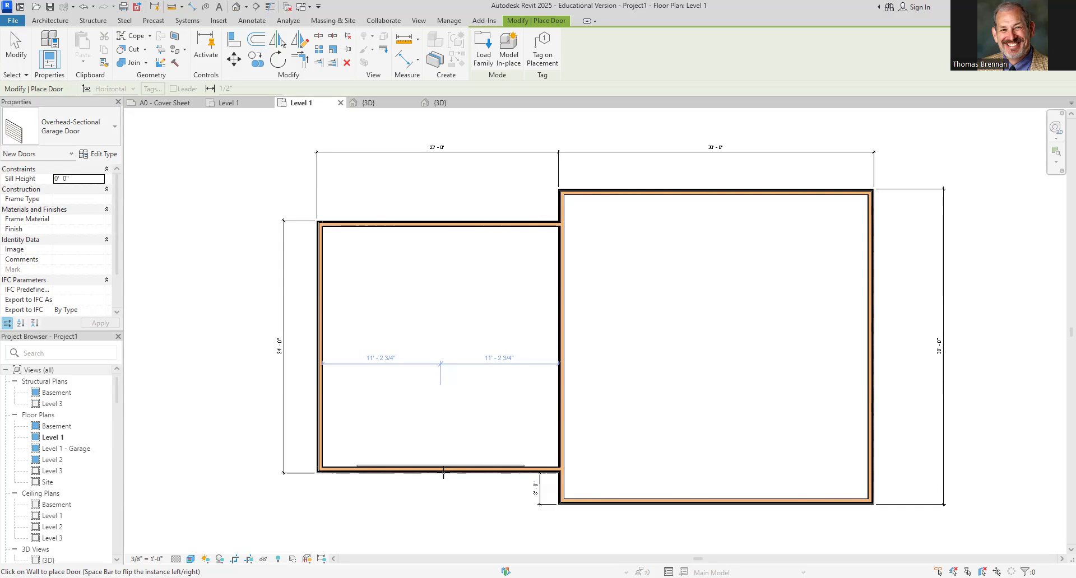
pyautogui.click(443, 471)
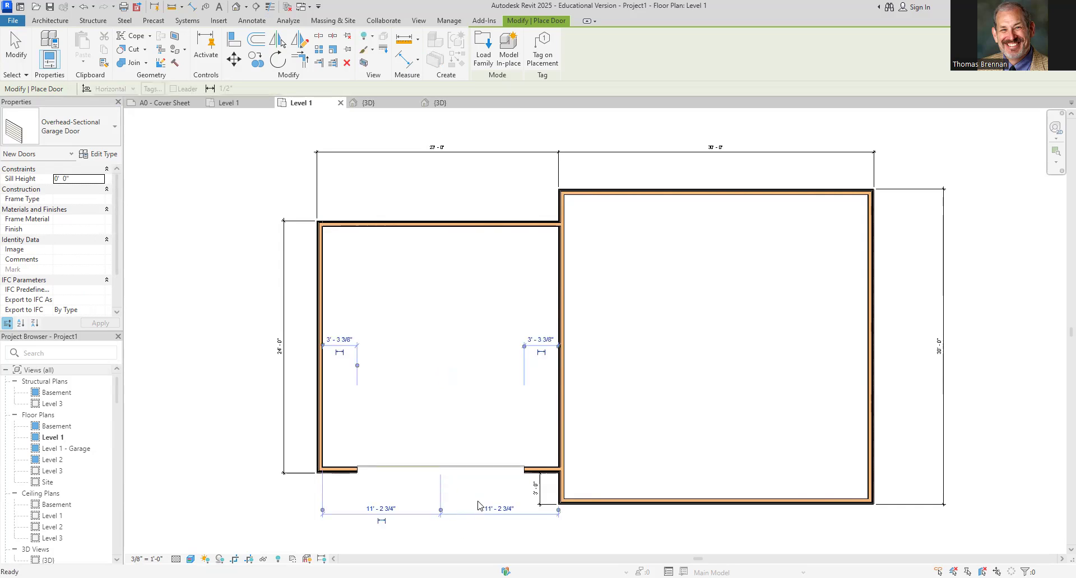
pyautogui.press('Escape')
pyautogui.press('Escape')
# In the 3D view, set the garage door's sill height to -1' 0"
pyautogui.click(384, 104)
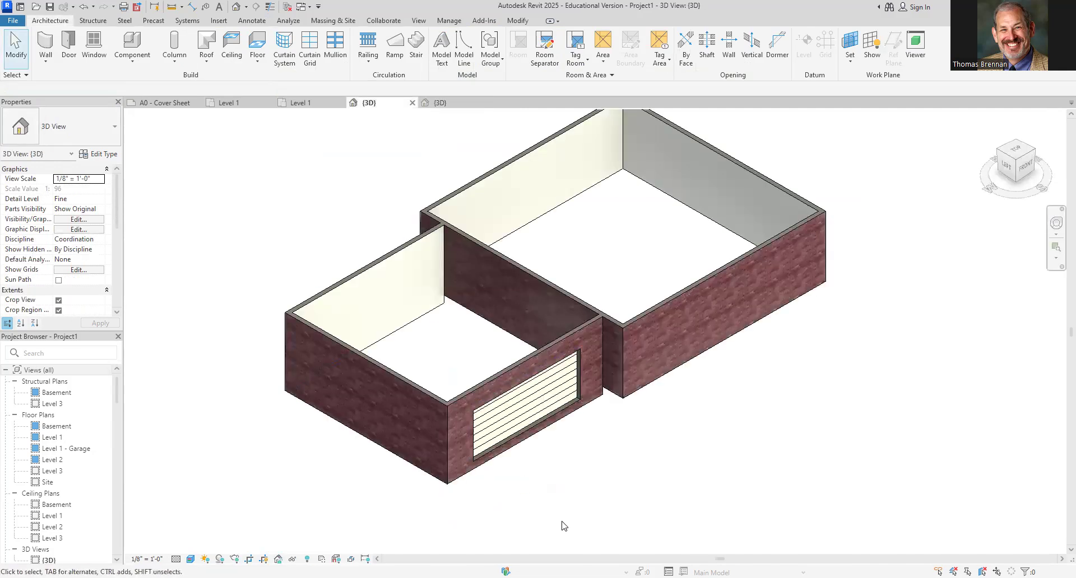
pyautogui.scroll(3, 561, 510)
pyautogui.moveTo(543, 473); pyautogui.dragTo(625, 508, button='middle')
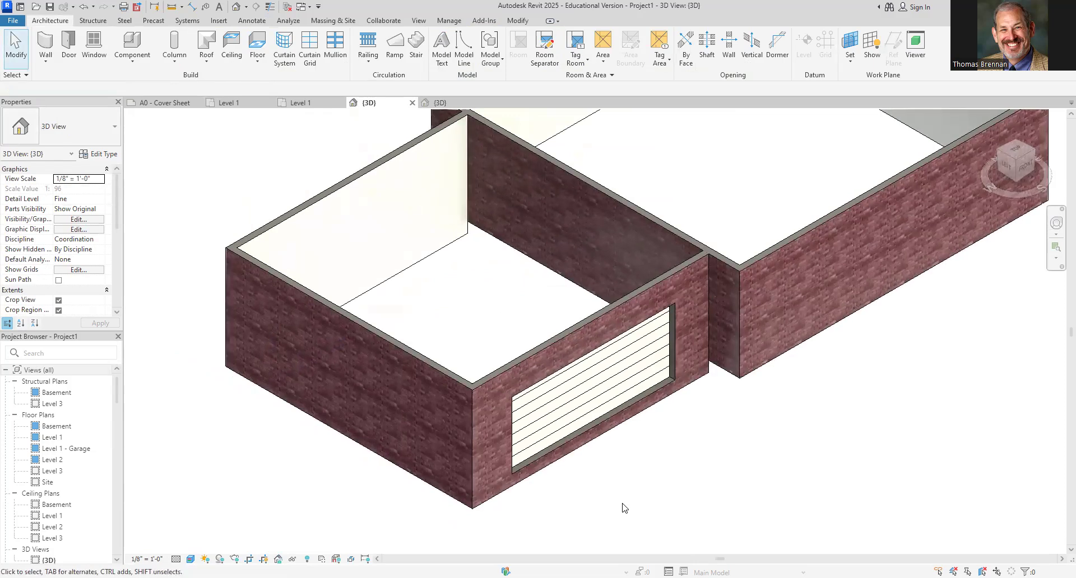
pyautogui.click(599, 389)
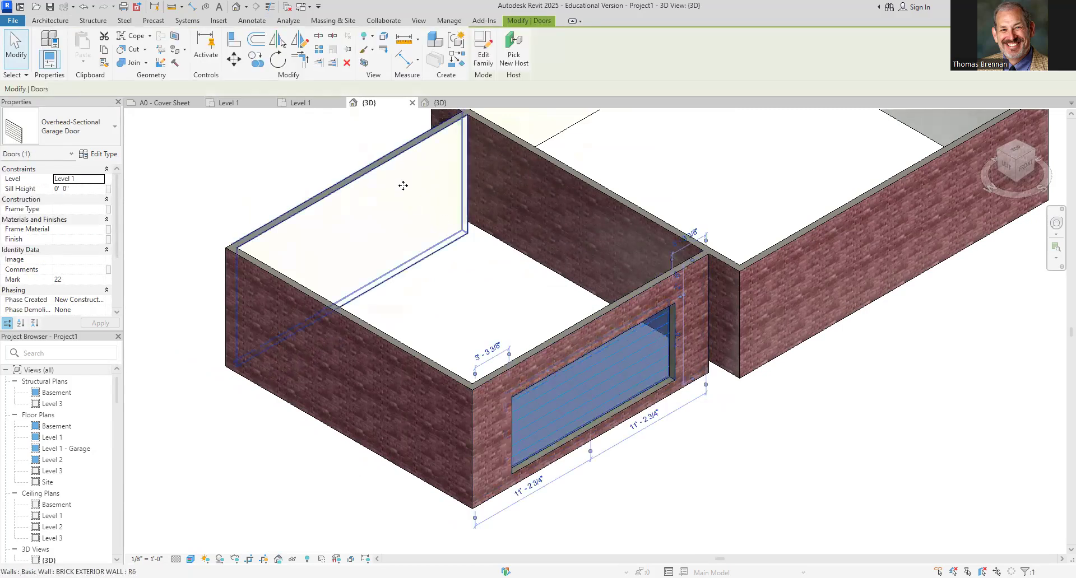
pyautogui.click(79, 189)
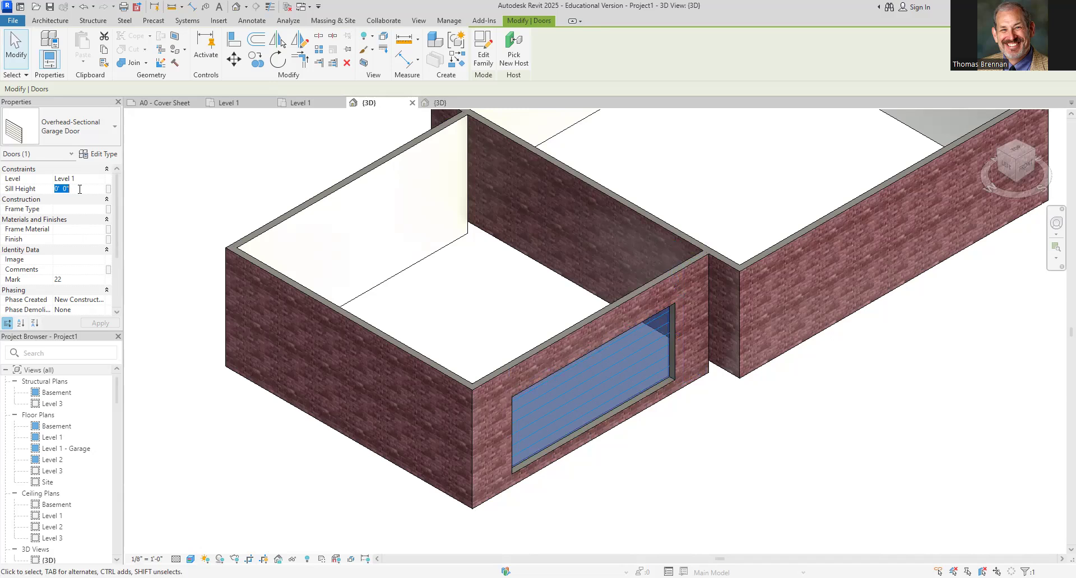
pyautogui.write('-1\' 0"')
pyautogui.click(730, 492)
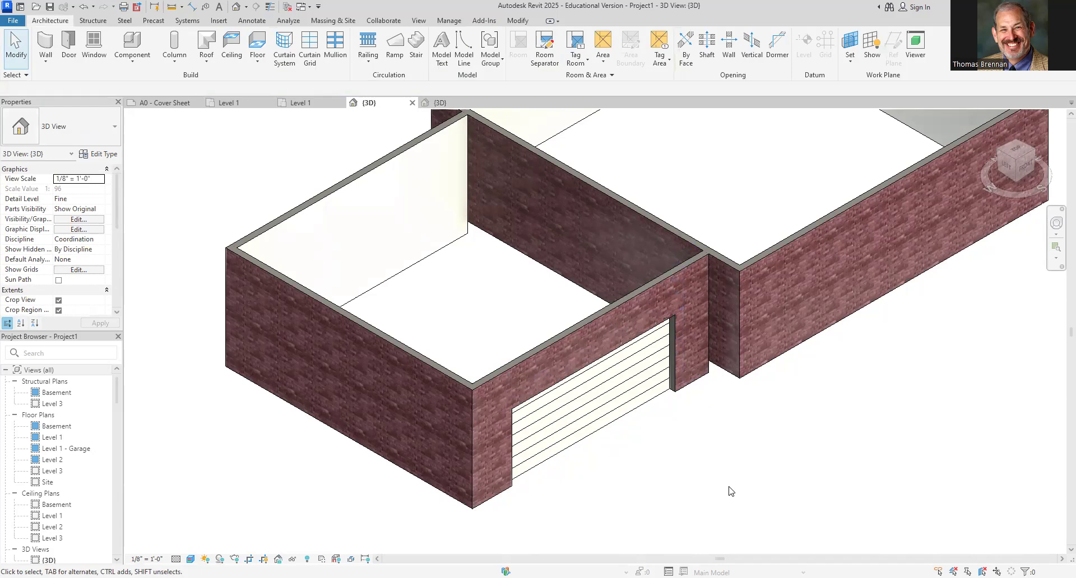
# Place the garage door on the smaller wing's front wall with Tag on Placement turned on, and inspect the tag
pyautogui.click(302, 103)
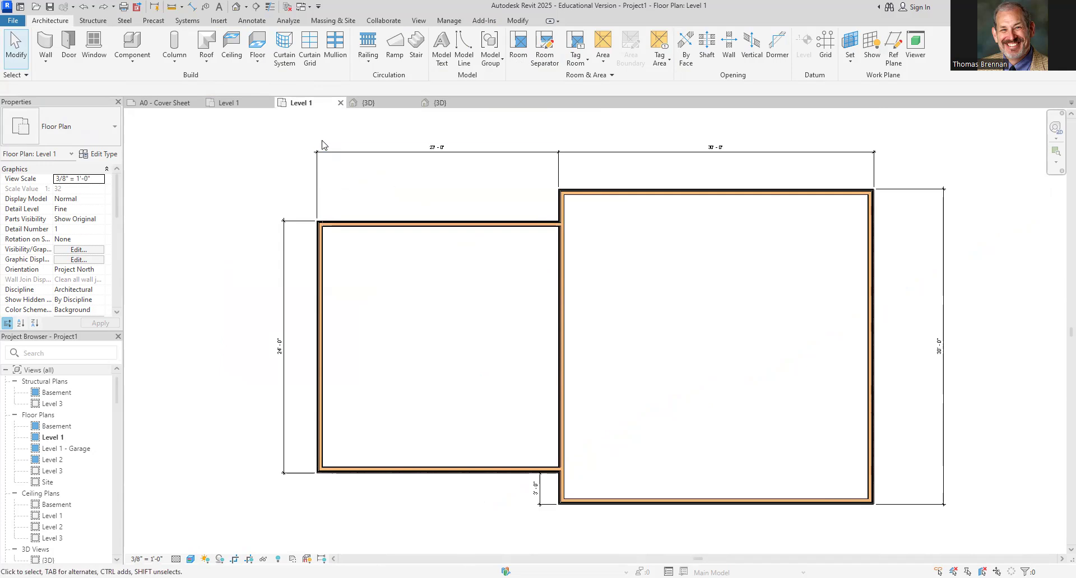
pyautogui.click(69, 48)
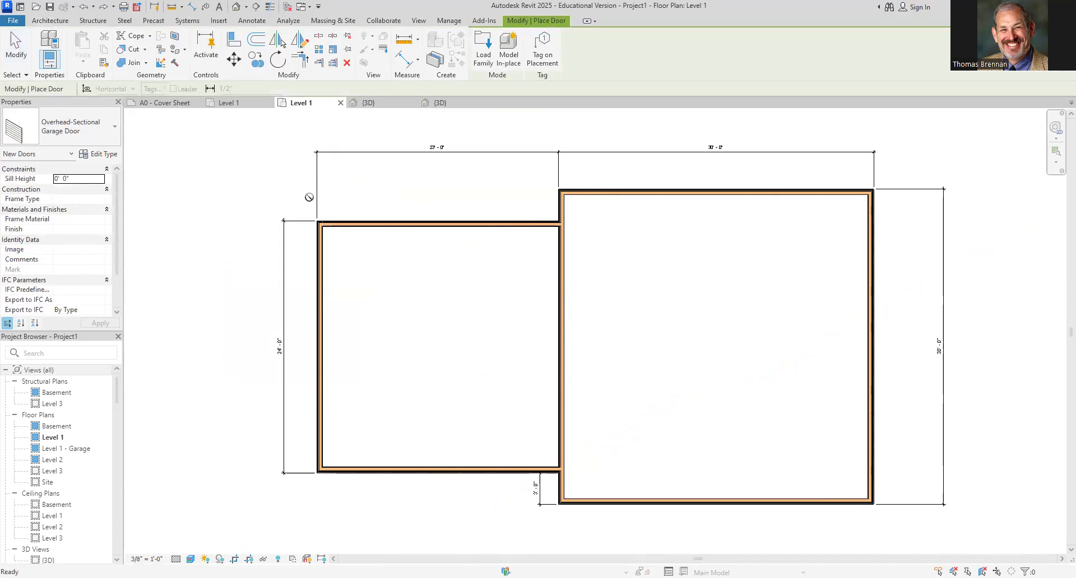
pyautogui.click(539, 57)
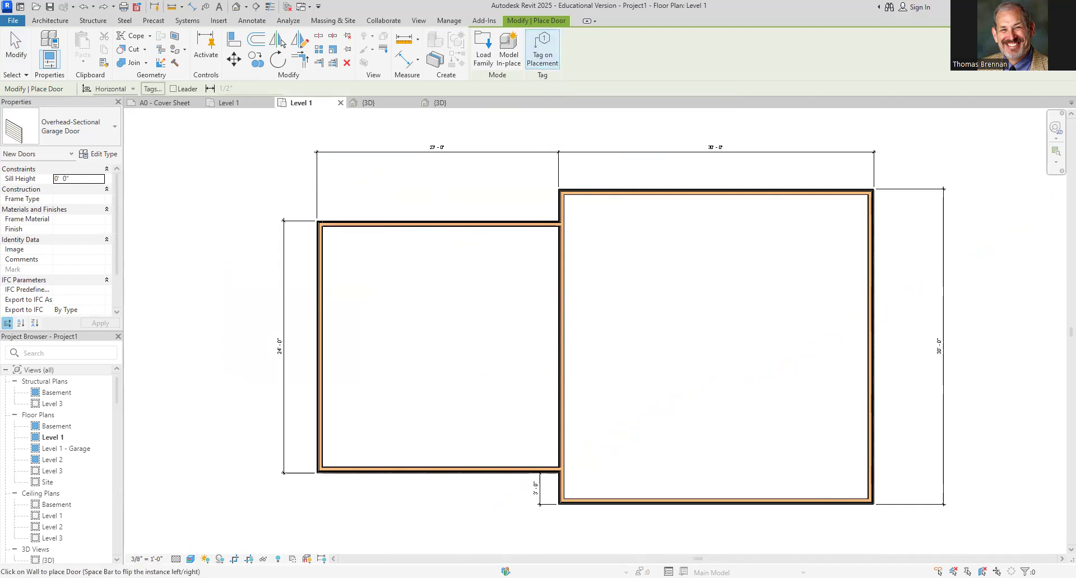
pyautogui.click(439, 475)
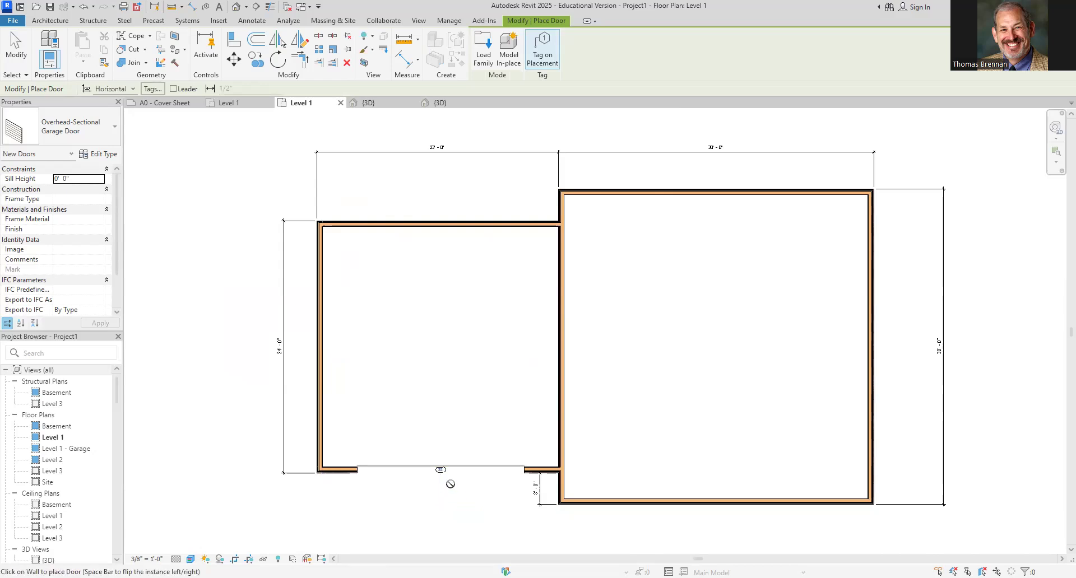
pyautogui.press('Escape')
pyautogui.press('Escape')
pyautogui.scroll(2, 446, 482)
pyautogui.scroll(4, 444, 480)
pyautogui.moveTo(444, 480); pyautogui.dragTo(645, 478, button='middle')
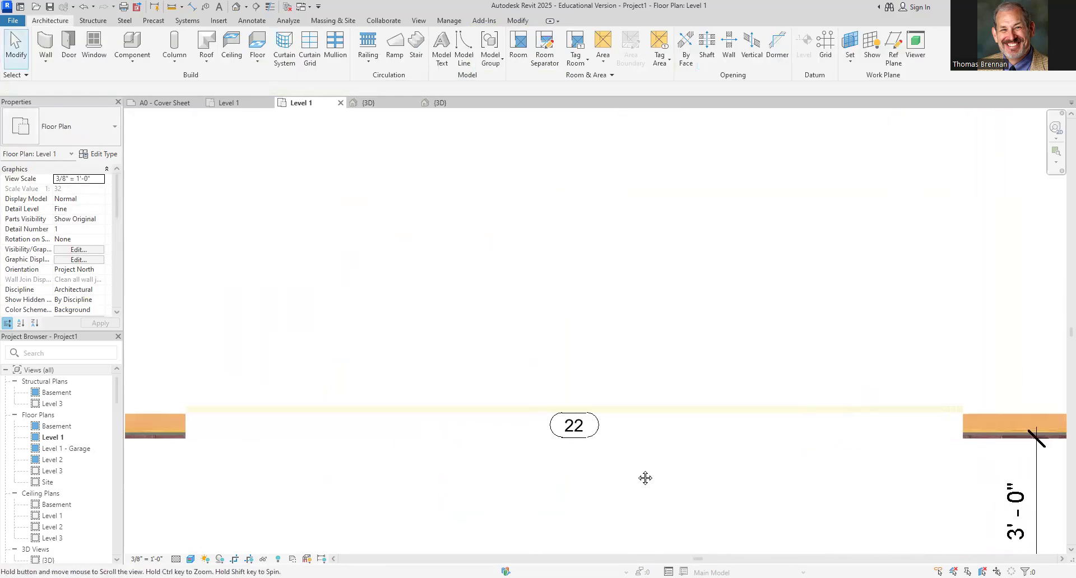
# Change the garage door's tag mark to 8
pyautogui.click(606, 430)
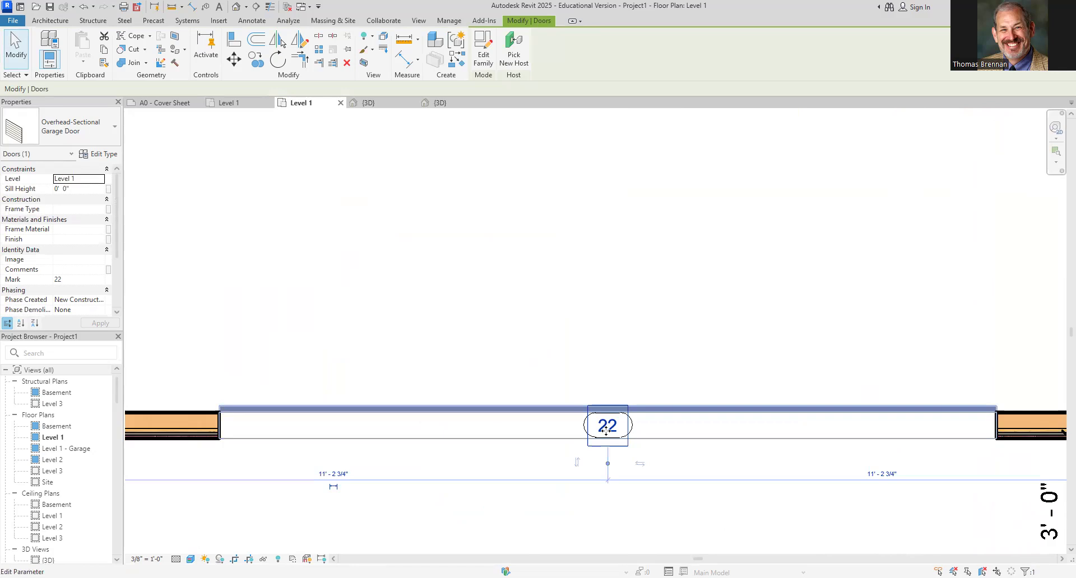
pyautogui.click(606, 431)
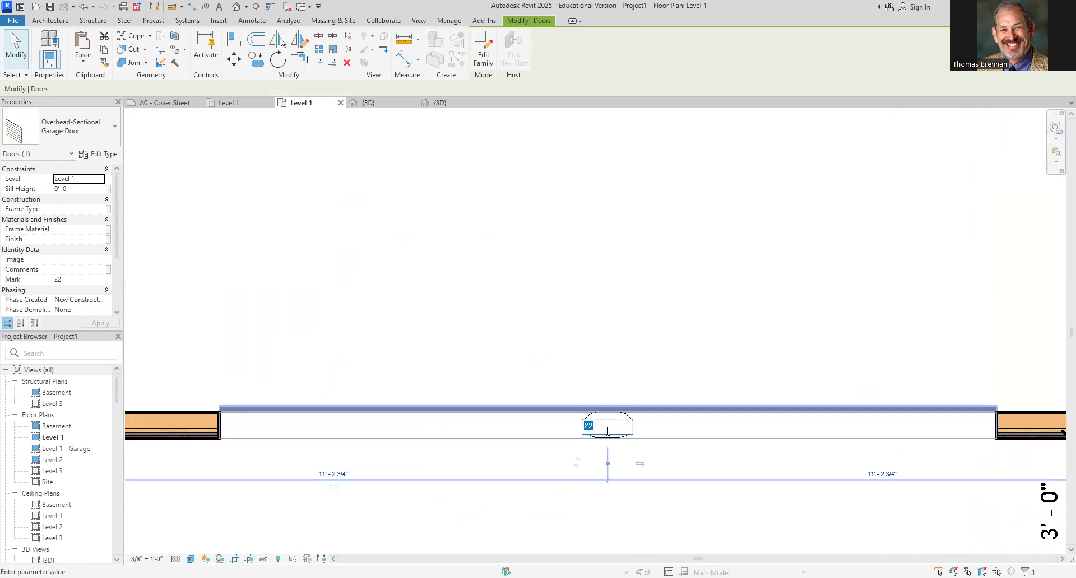
pyautogui.write('8')
pyautogui.click(685, 539)
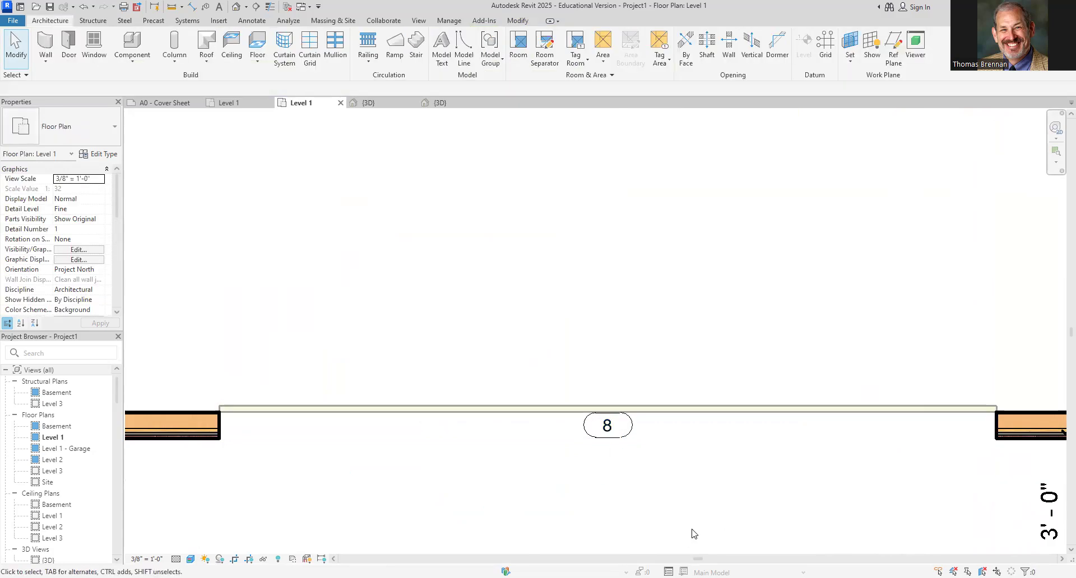
# Move the garage door's tag off the wall to just below the front wall opening
pyautogui.scroll(-4, 691, 524)
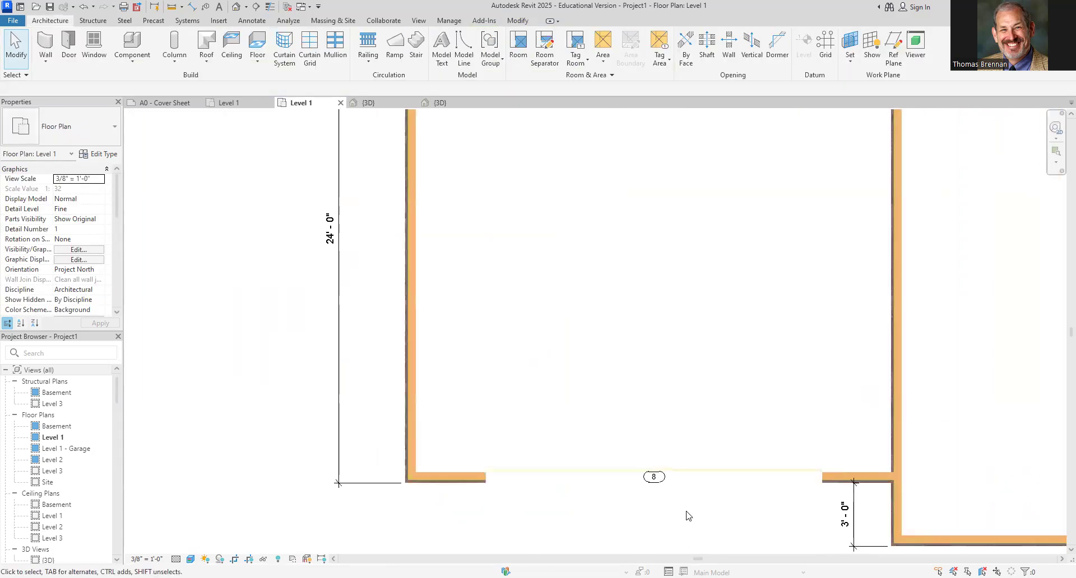
pyautogui.click(657, 489)
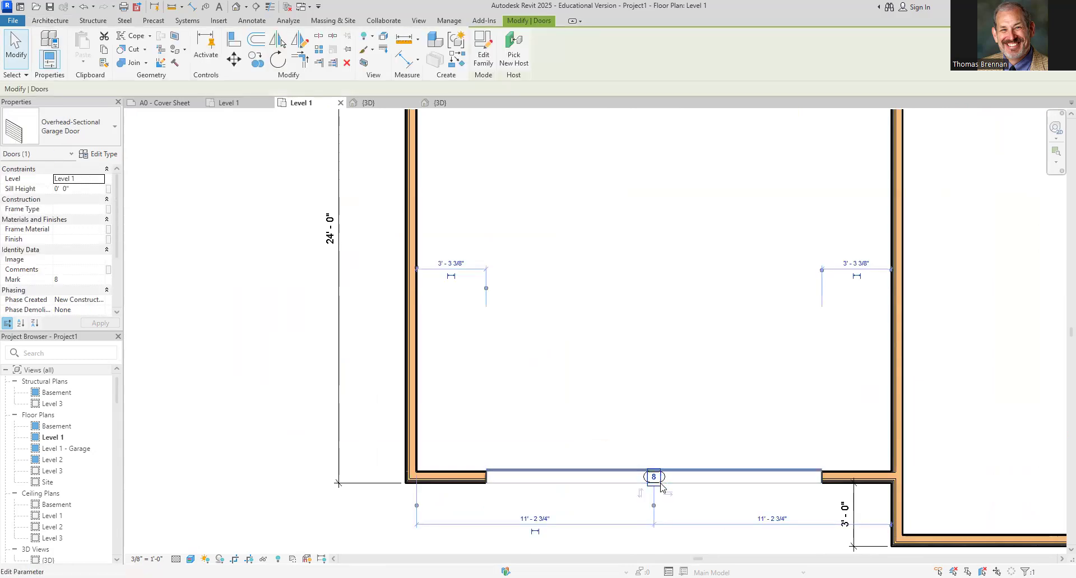
pyautogui.moveTo(661, 486)
pyautogui.mouseDown()
pyautogui.moveTo(660, 529)
pyautogui.moveTo(662, 496)
pyautogui.mouseUp()
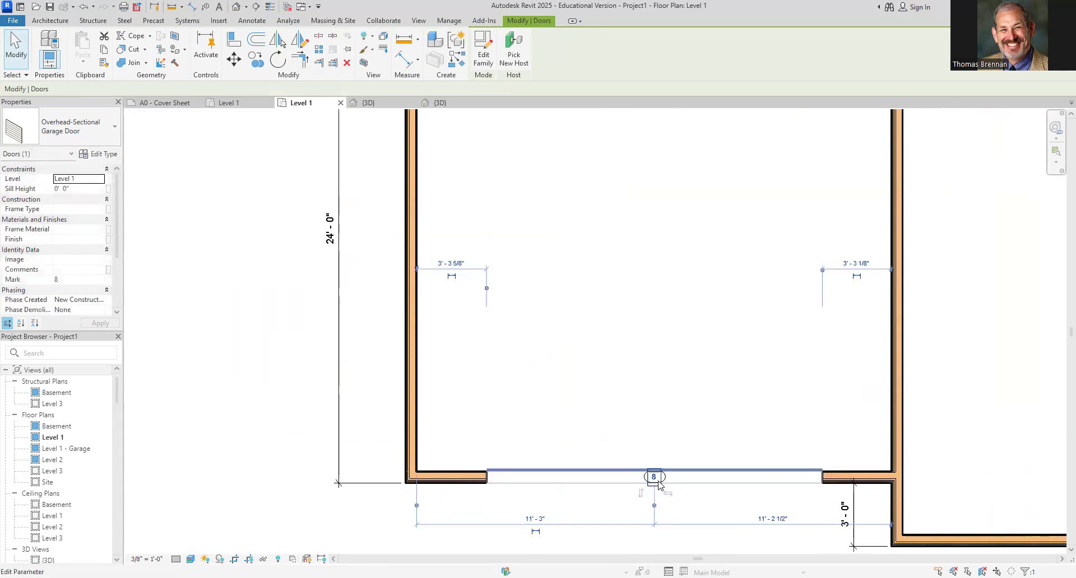
pyautogui.press('Escape')
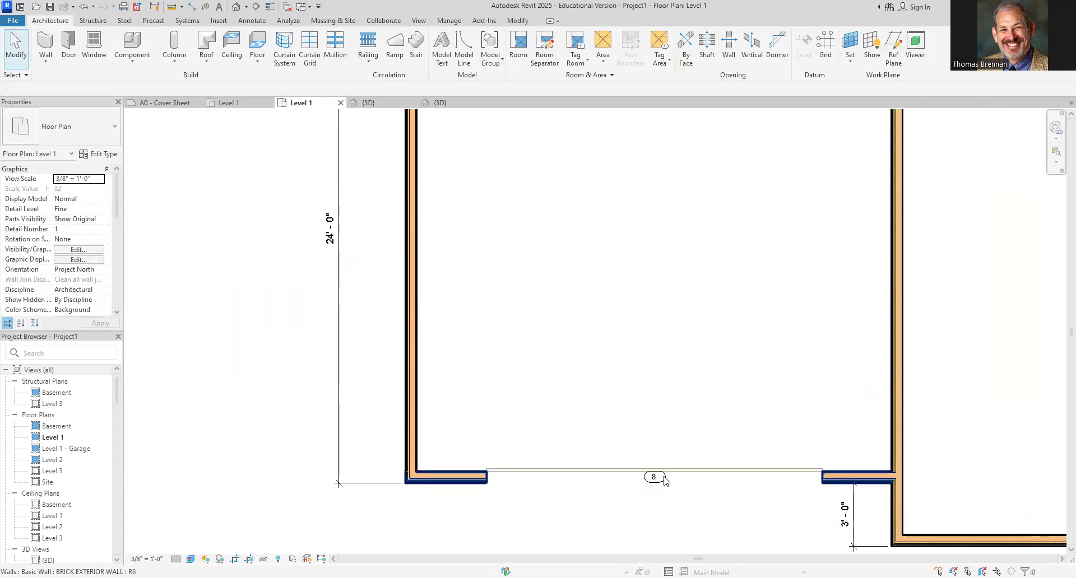
pyautogui.click(663, 478)
pyautogui.moveTo(663, 479); pyautogui.dragTo(664, 505)
pyautogui.hotkey('ctrl', 'z')
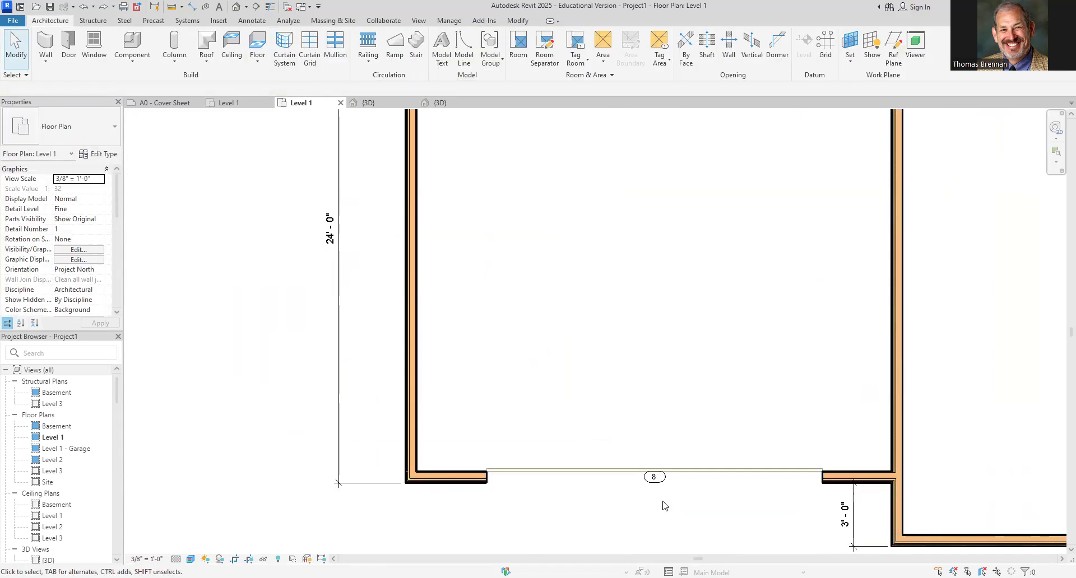
pyautogui.scroll(2, 664, 506)
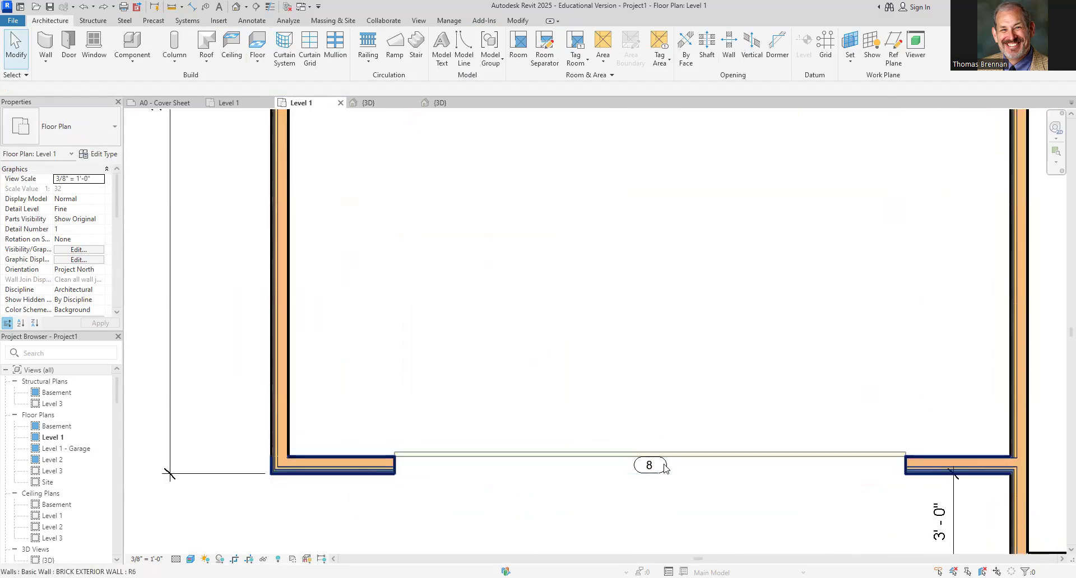
pyautogui.moveTo(665, 471); pyautogui.dragTo(665, 499)
pyautogui.click(686, 393)
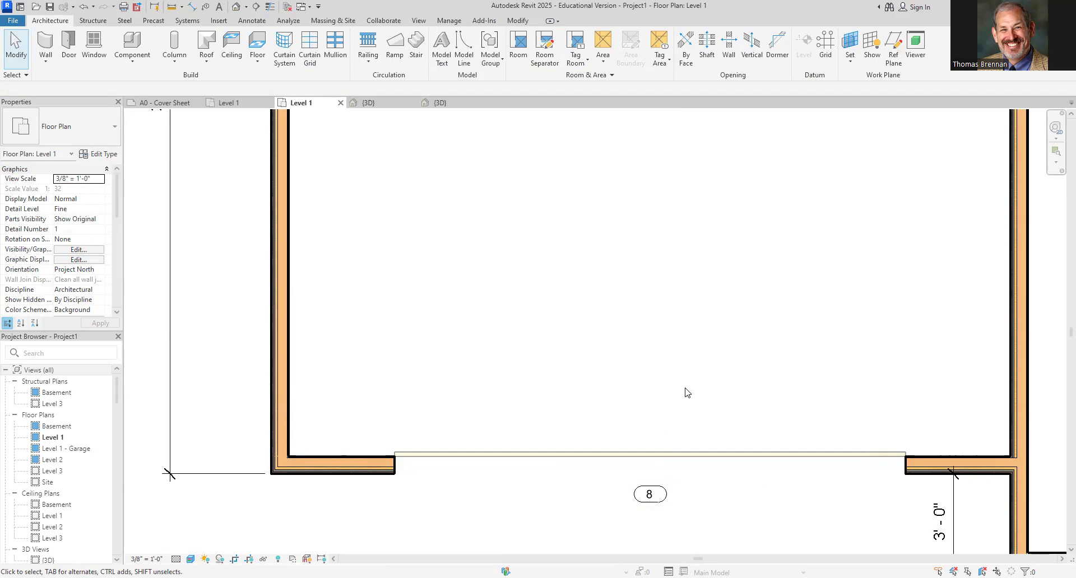
# Place a flipped Single-Flush 36" x 80" door in the smaller wing's back wall near the inner corner
pyautogui.scroll(-3, 636, 347)
pyautogui.moveTo(630, 340); pyautogui.dragTo(540, 520, button='middle')
pyautogui.moveTo(603, 152); pyautogui.dragTo(674, 165)
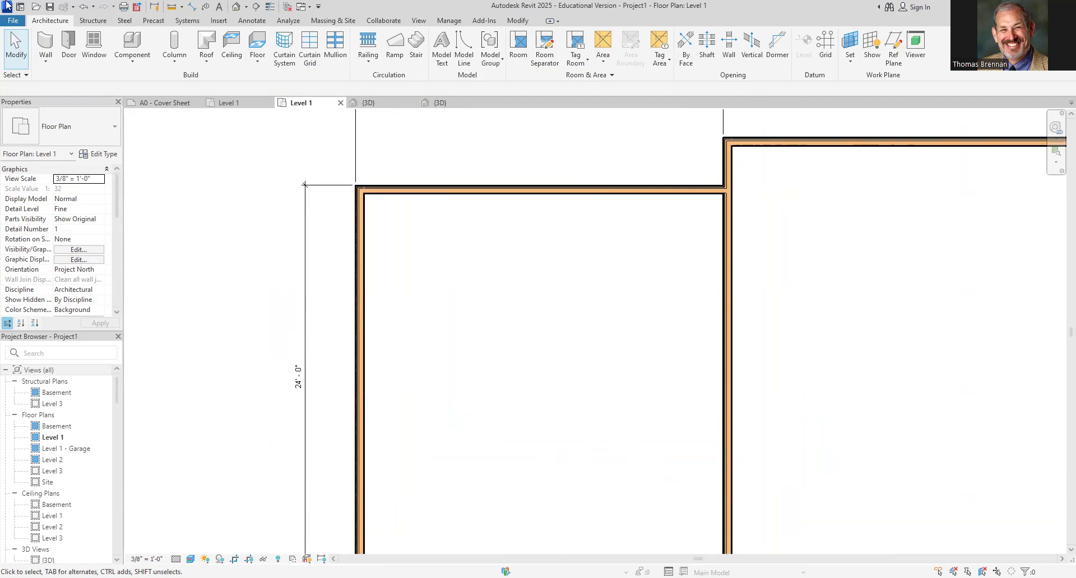
pyautogui.click(69, 45)
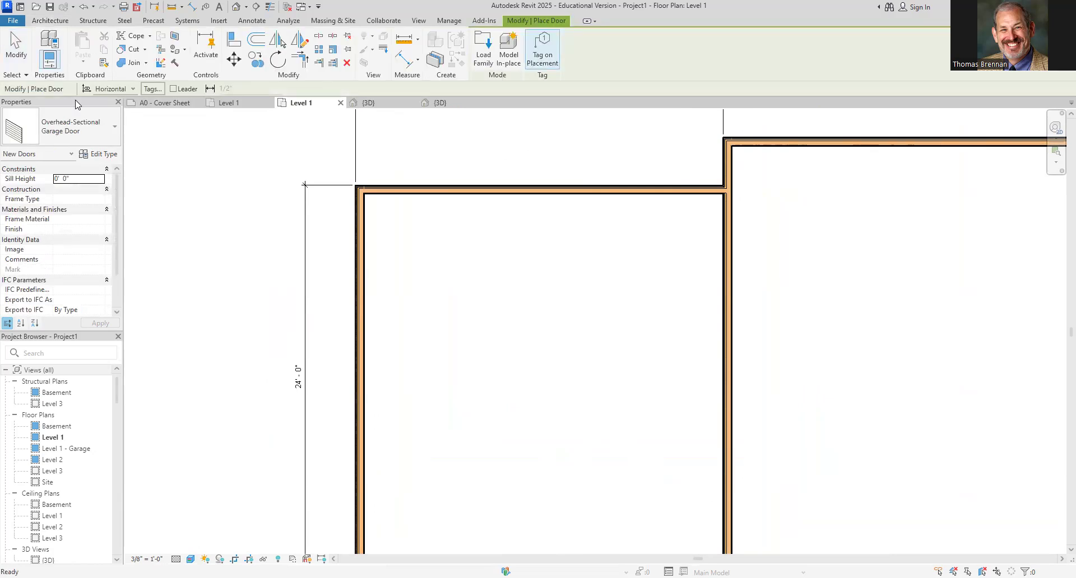
pyautogui.click(109, 140)
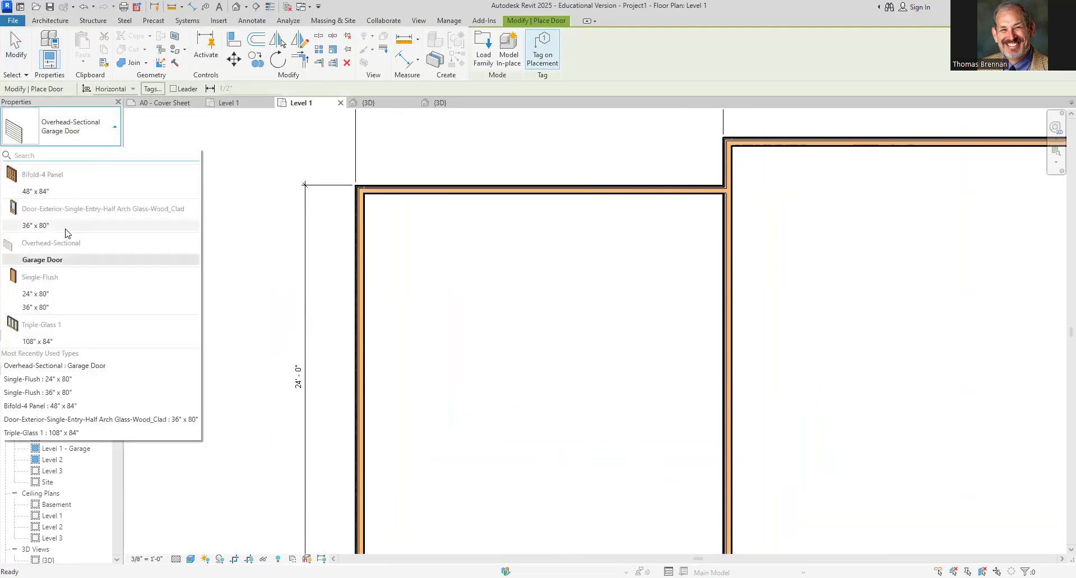
pyautogui.click(55, 307)
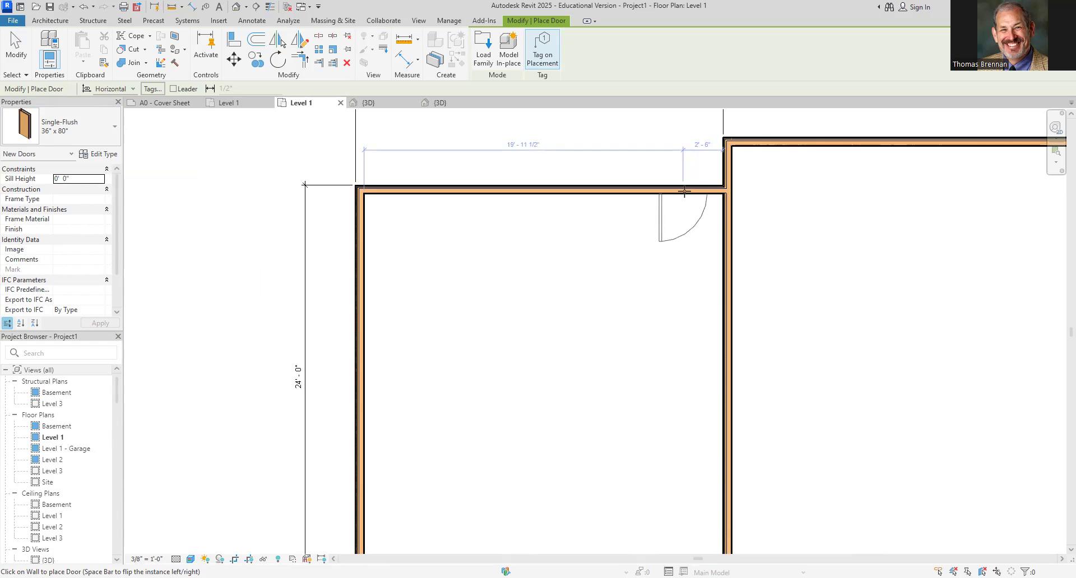
pyautogui.press('space')
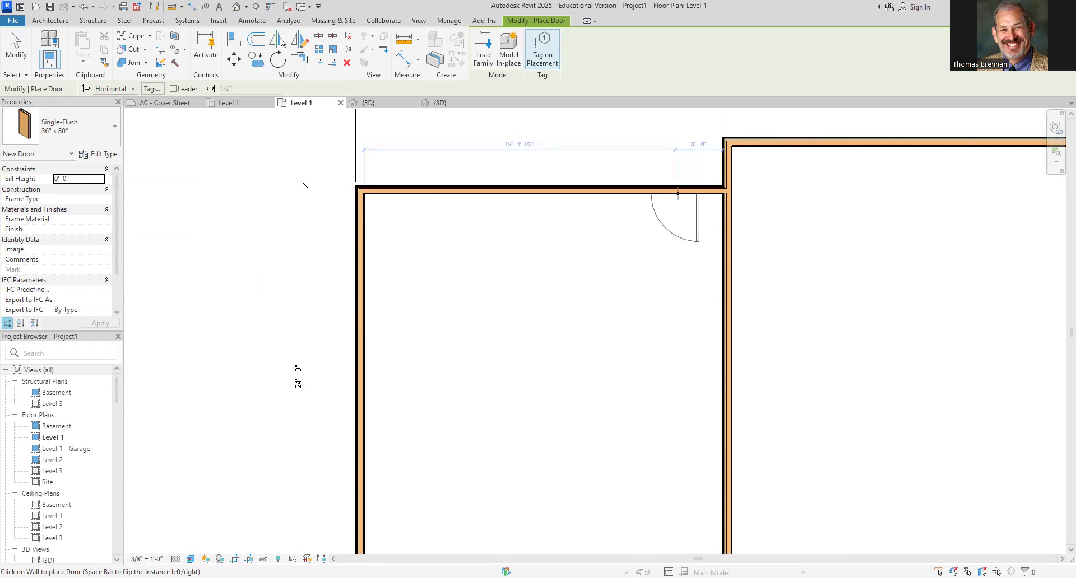
pyautogui.click(678, 192)
pyautogui.press('Escape')
pyautogui.press('Escape')
# Change the new single door's tag mark to 3
pyautogui.scroll(5, 702, 212)
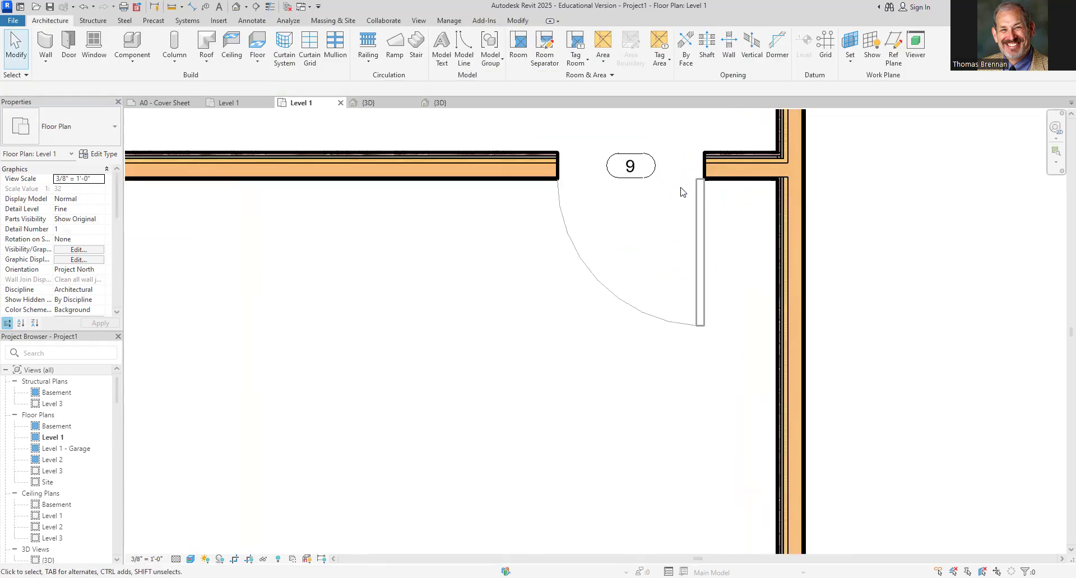
pyautogui.click(631, 170)
pyautogui.click(630, 168)
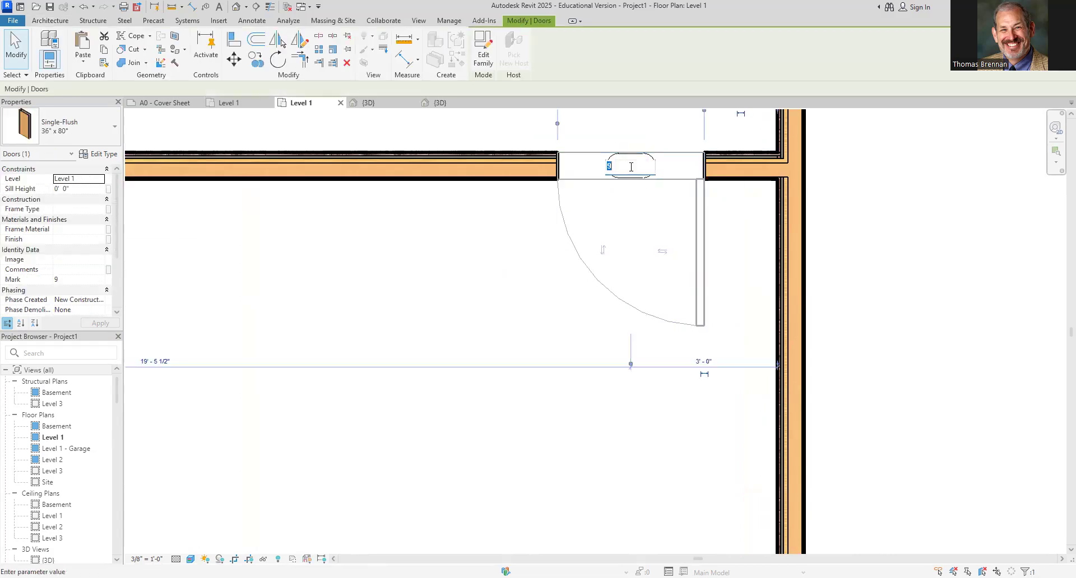
pyautogui.write('3')
pyautogui.press('Return')
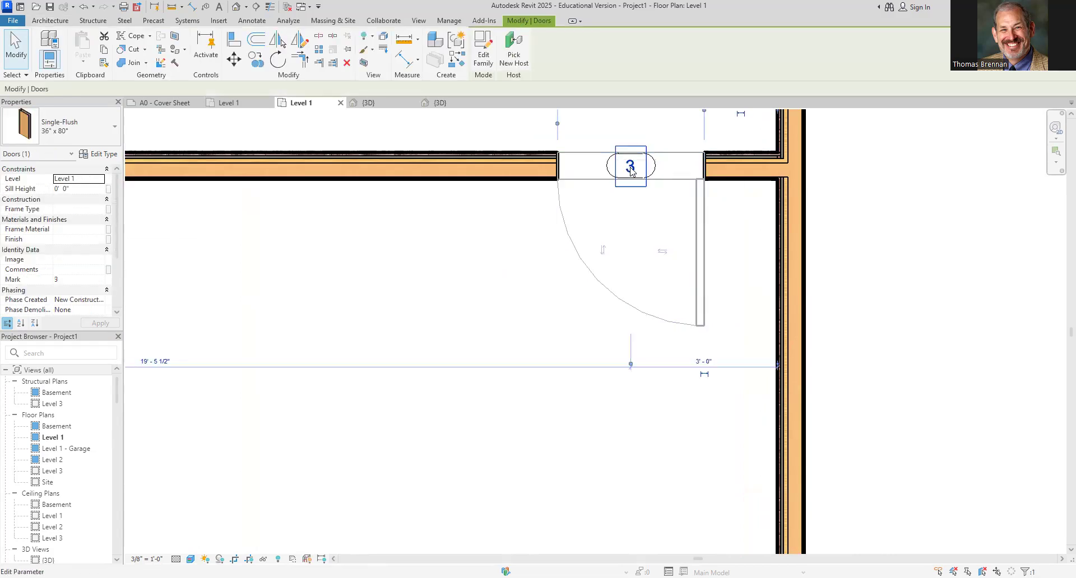
pyautogui.press('Escape')
# Place a Fixed Garage Window centred on the smaller wing's outer side wall
pyautogui.scroll(-4, 439, 375)
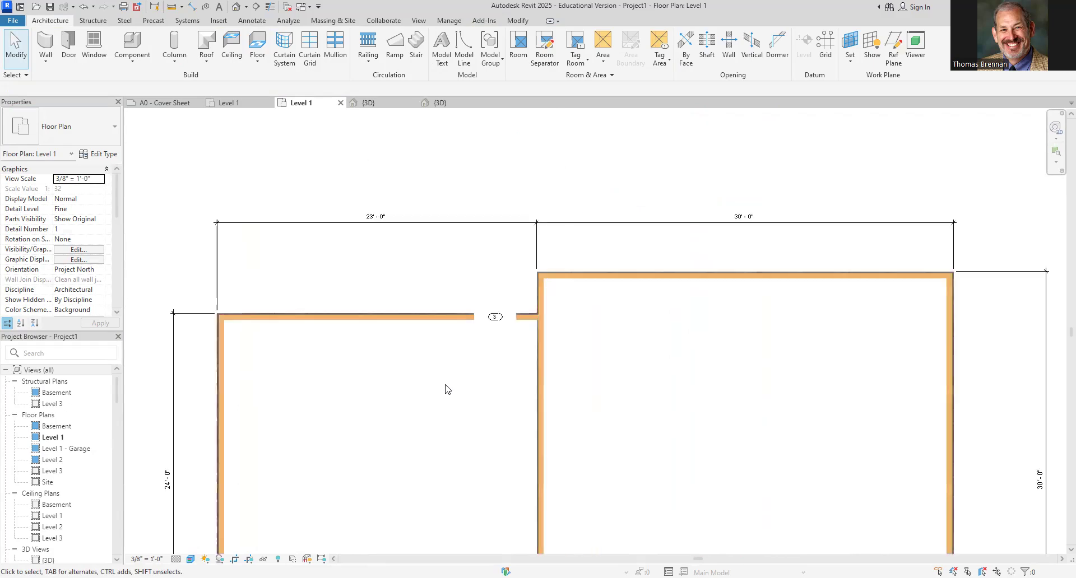
pyautogui.moveTo(453, 390); pyautogui.dragTo(512, 257, button='middle')
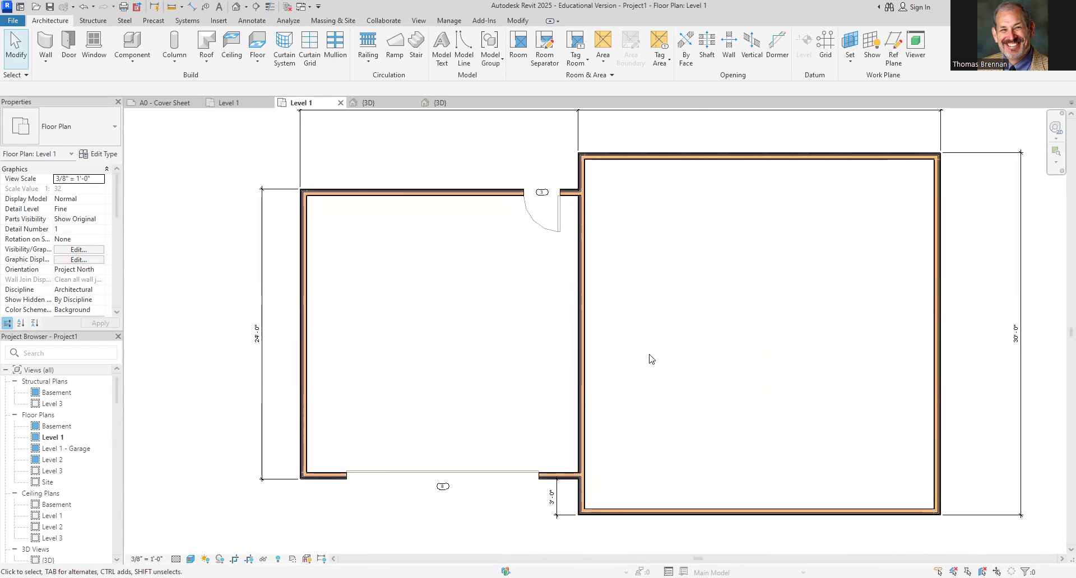
pyautogui.moveTo(288, 292); pyautogui.dragTo(296, 344)
pyautogui.click(93, 47)
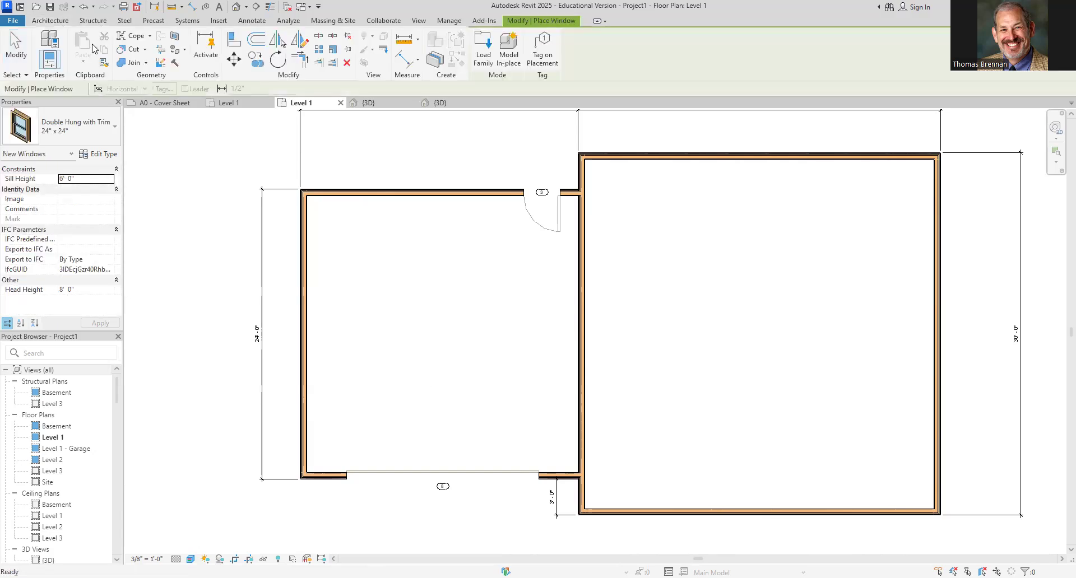
pyautogui.click(116, 130)
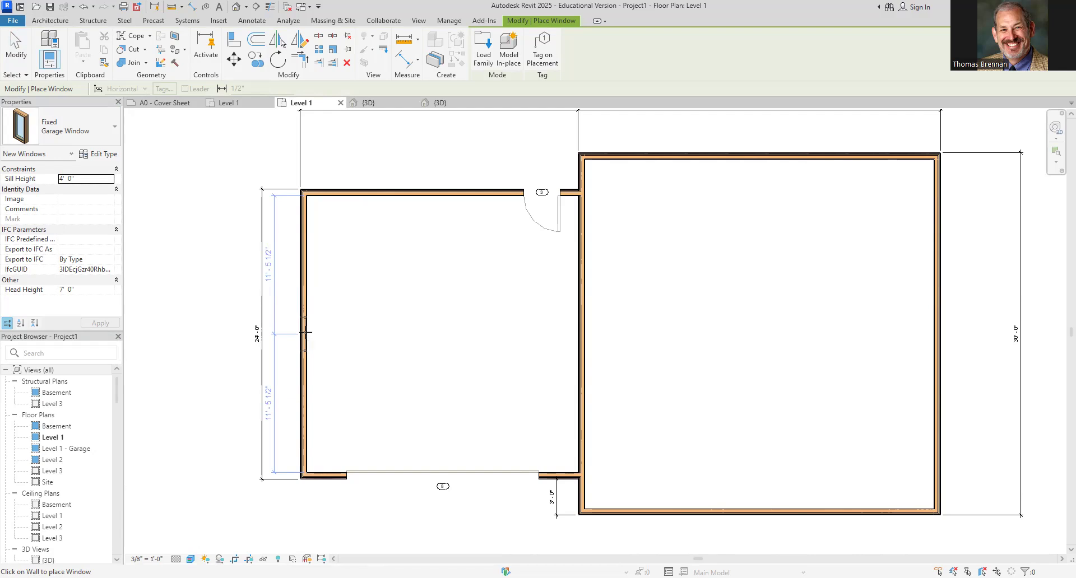
pyautogui.click(306, 334)
pyautogui.press('Escape')
pyautogui.press('Escape')
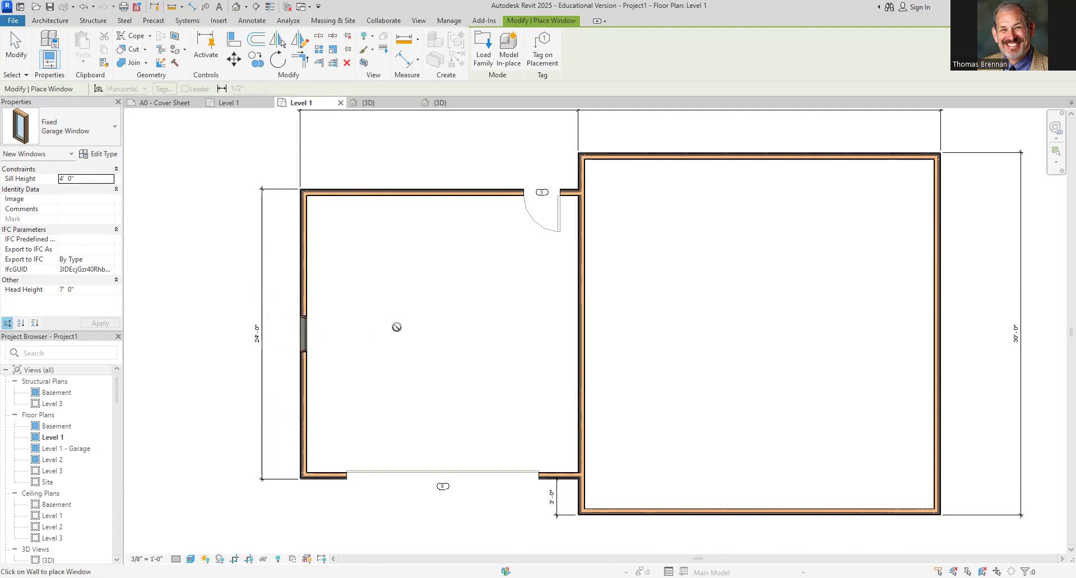
# Select the garage window to inspect its placement dimensions
pyautogui.scroll(5, 329, 336)
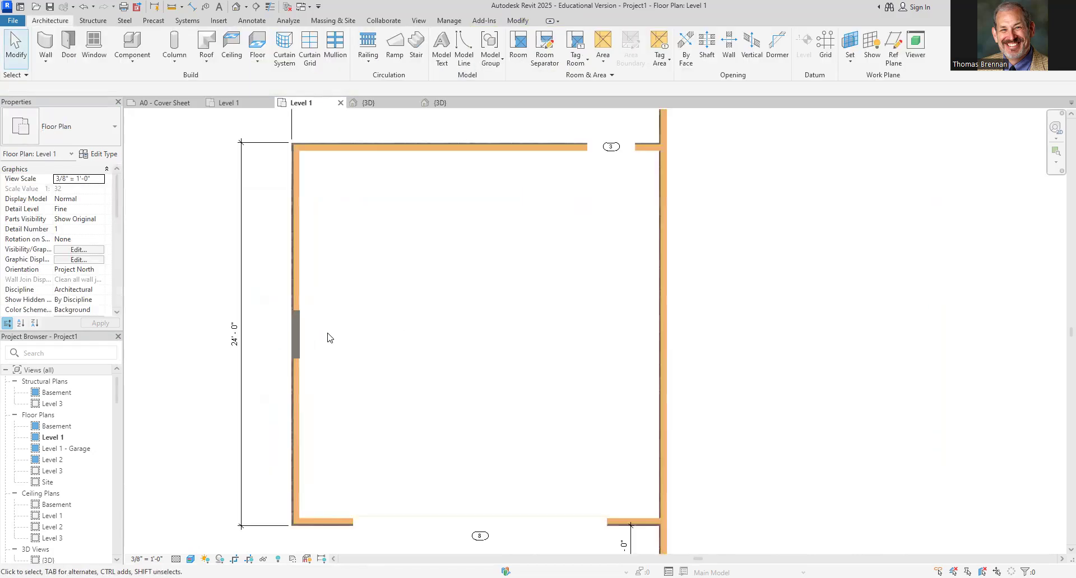
pyautogui.click(284, 334)
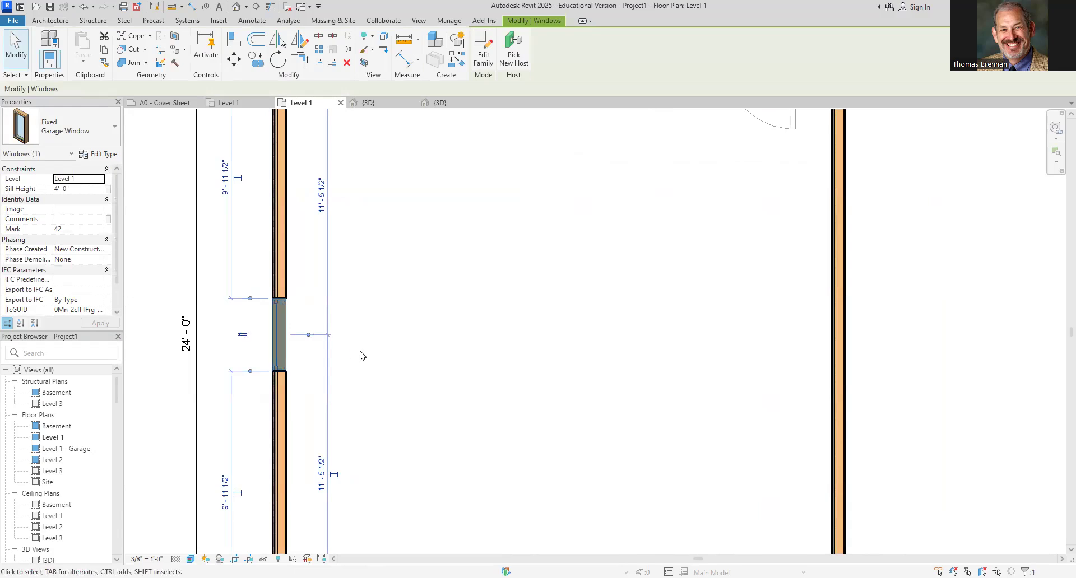
pyautogui.click(380, 342)
pyautogui.scroll(-5, 379, 341)
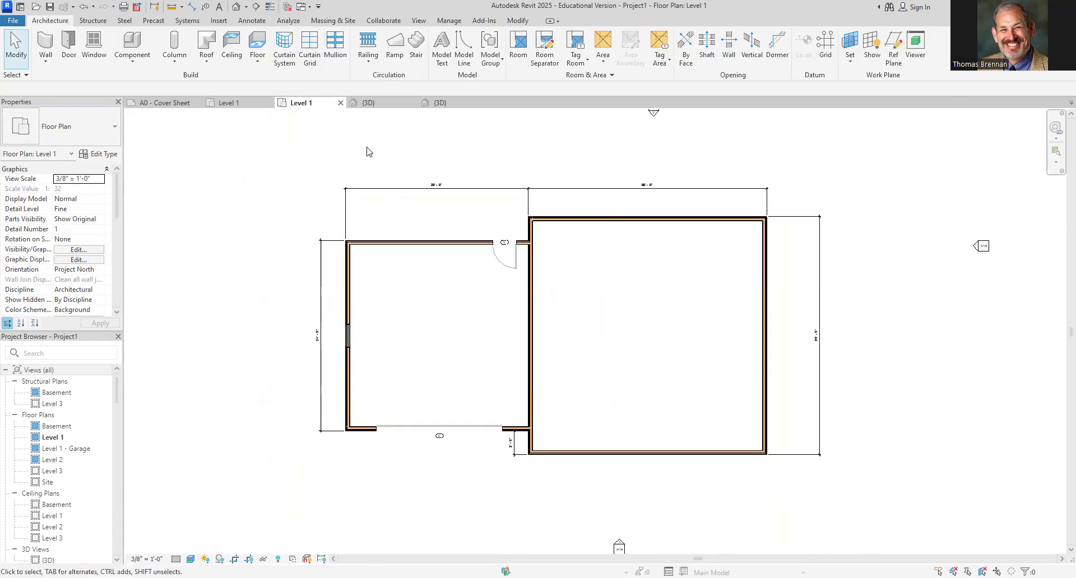
# In the 3D view, set the single-flush door's sill height to -1' 0"
pyautogui.click(368, 102)
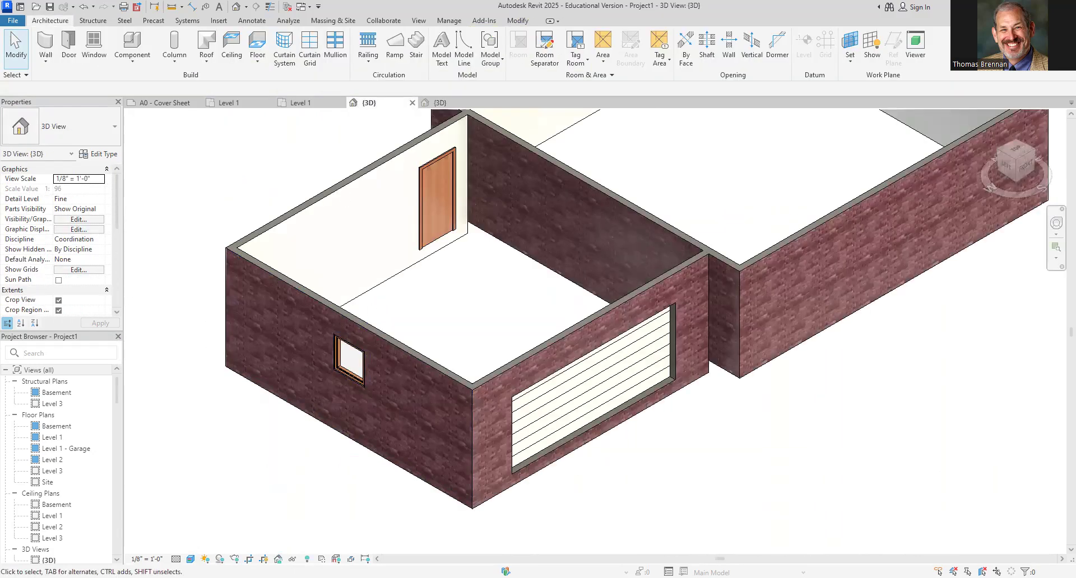
pyautogui.click(425, 205)
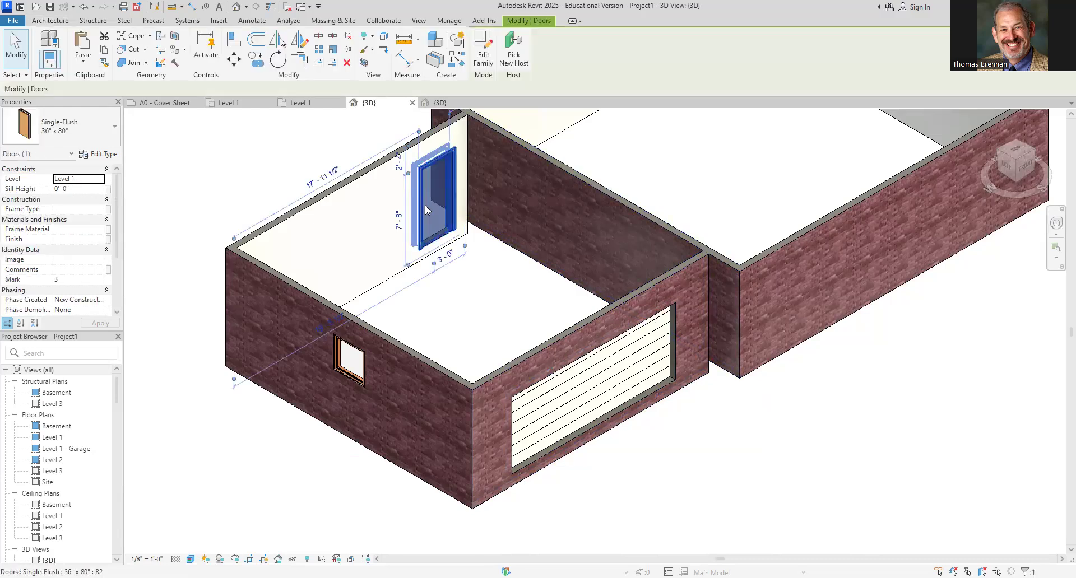
pyautogui.click(80, 189)
pyautogui.write('-1')
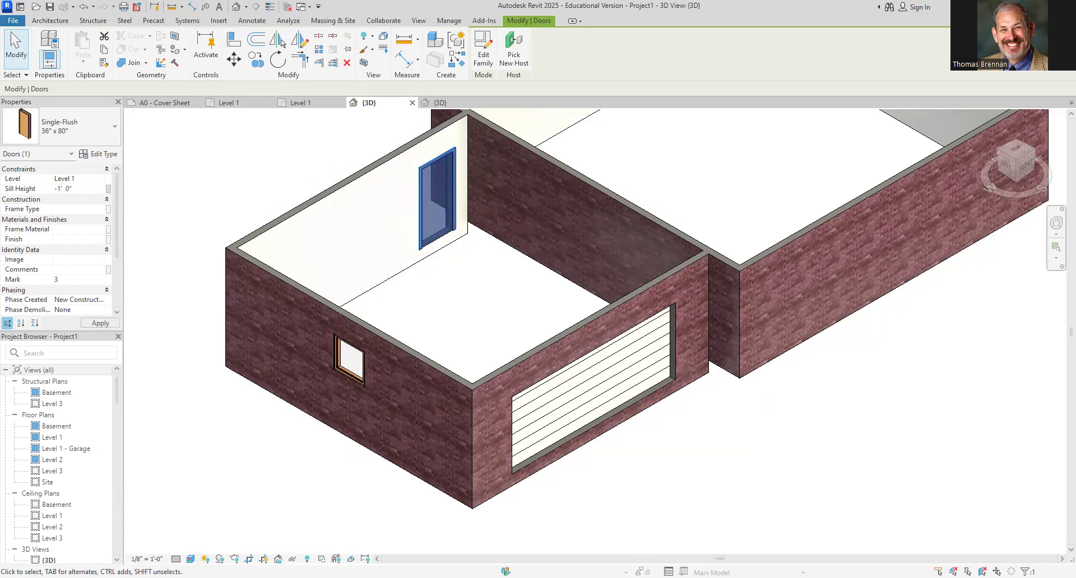
pyautogui.click(724, 489)
# Set the garage door's sill height to -1' 0" in the 3D view
pyautogui.scroll(-2, 726, 480)
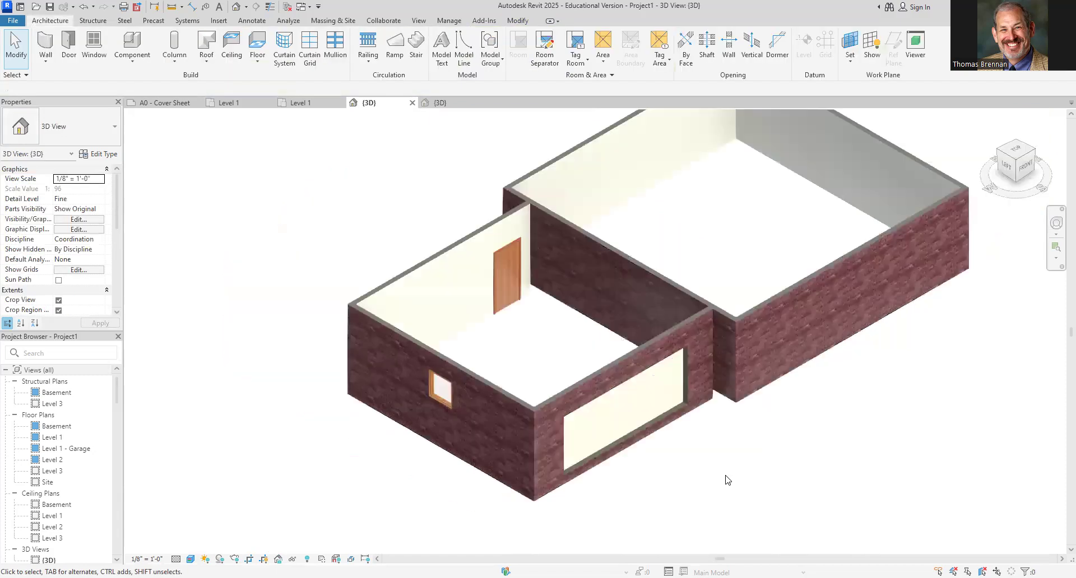
pyautogui.scroll(-3, 726, 480)
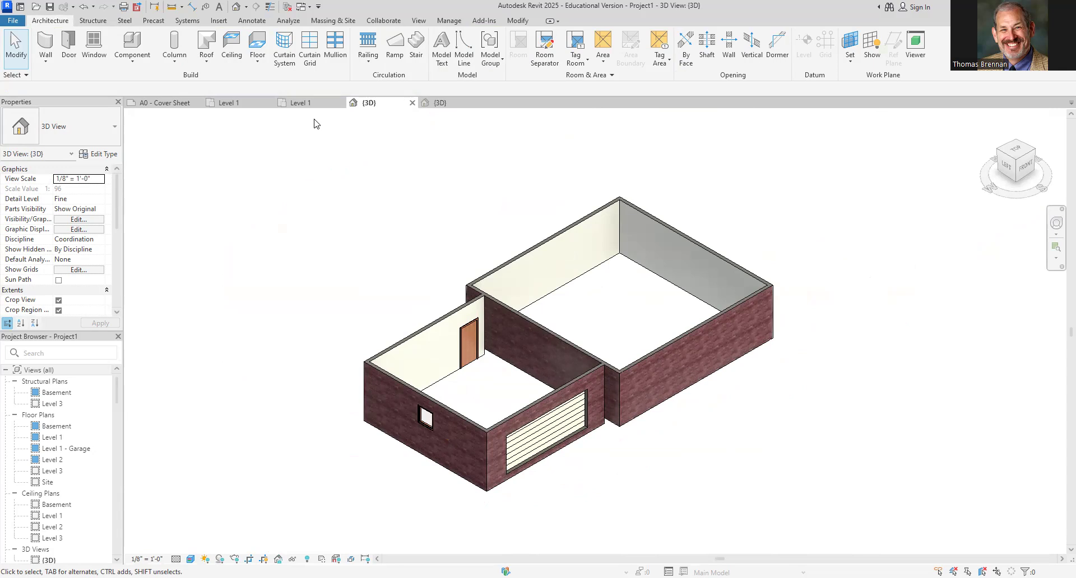
pyautogui.scroll(3, 520, 399)
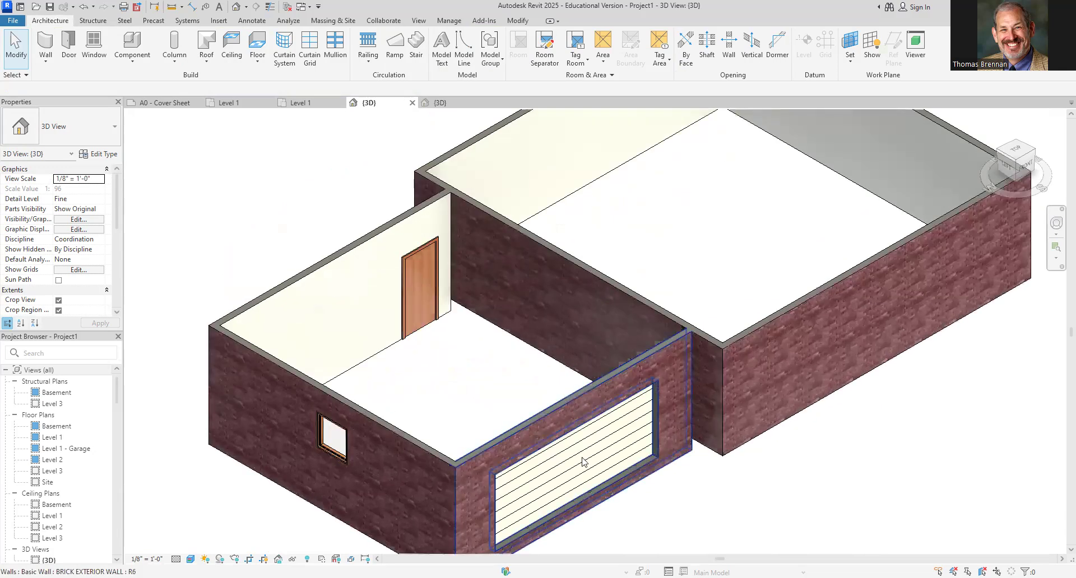
pyautogui.click(586, 471)
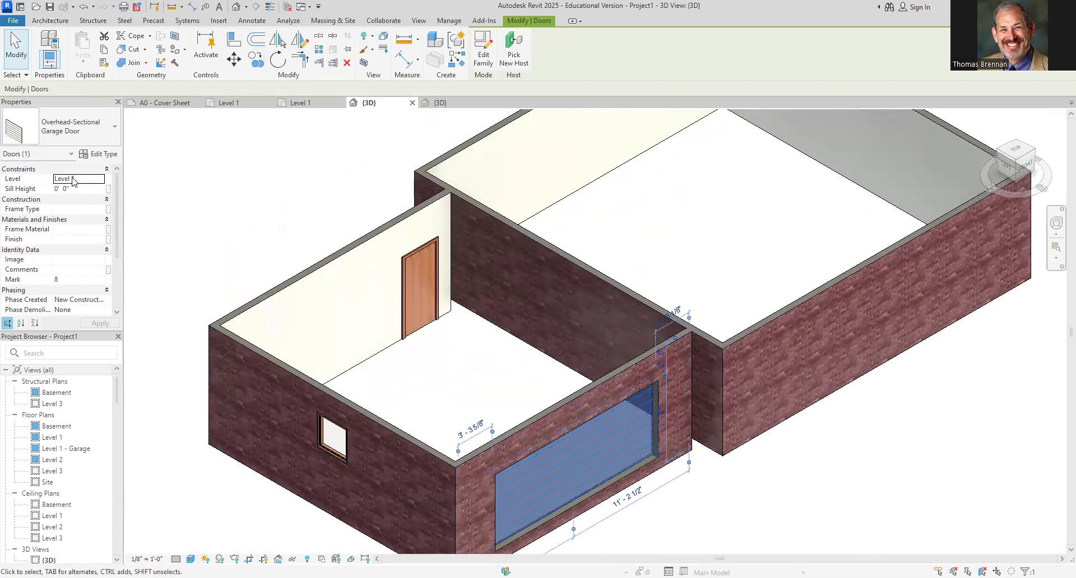
pyautogui.click(92, 191)
pyautogui.write('-1')
pyautogui.press('Return')
pyautogui.click(778, 552)
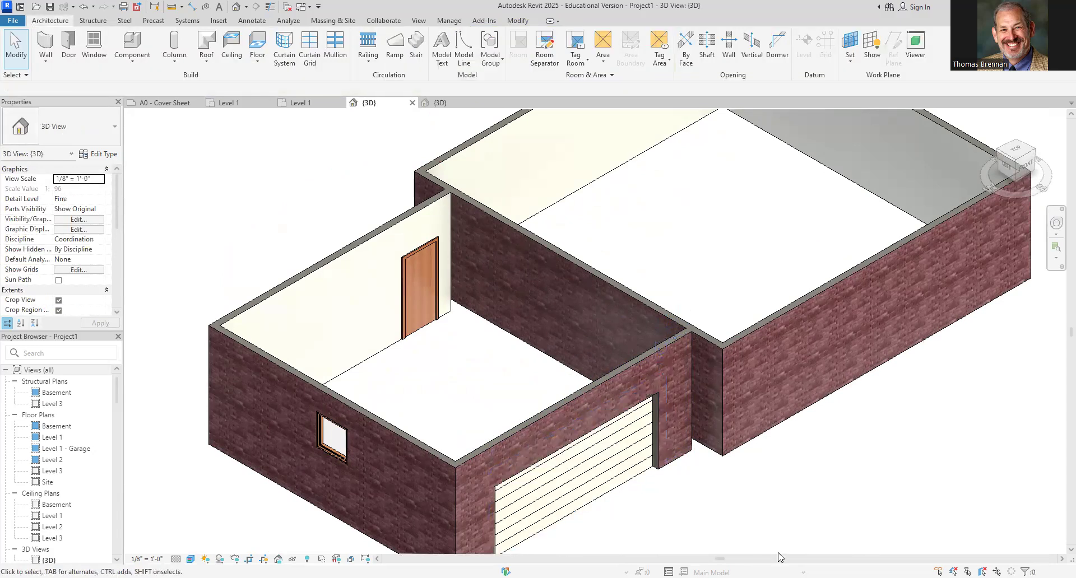
# In the 3D view, set the garage window's sill height to 4' 0"
pyautogui.moveTo(785, 536); pyautogui.dragTo(788, 447, button='middle')
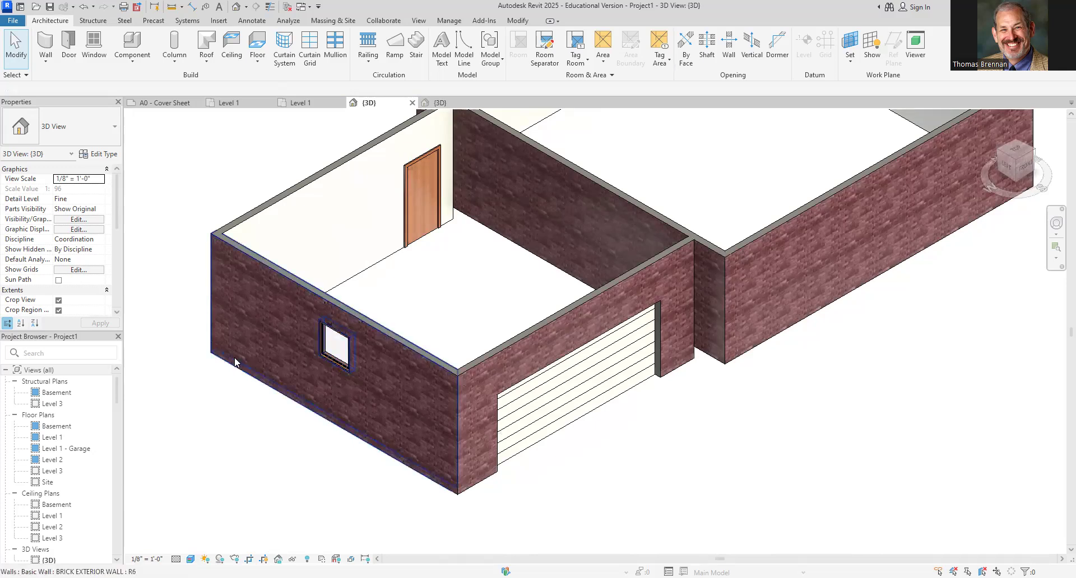
pyautogui.click(325, 361)
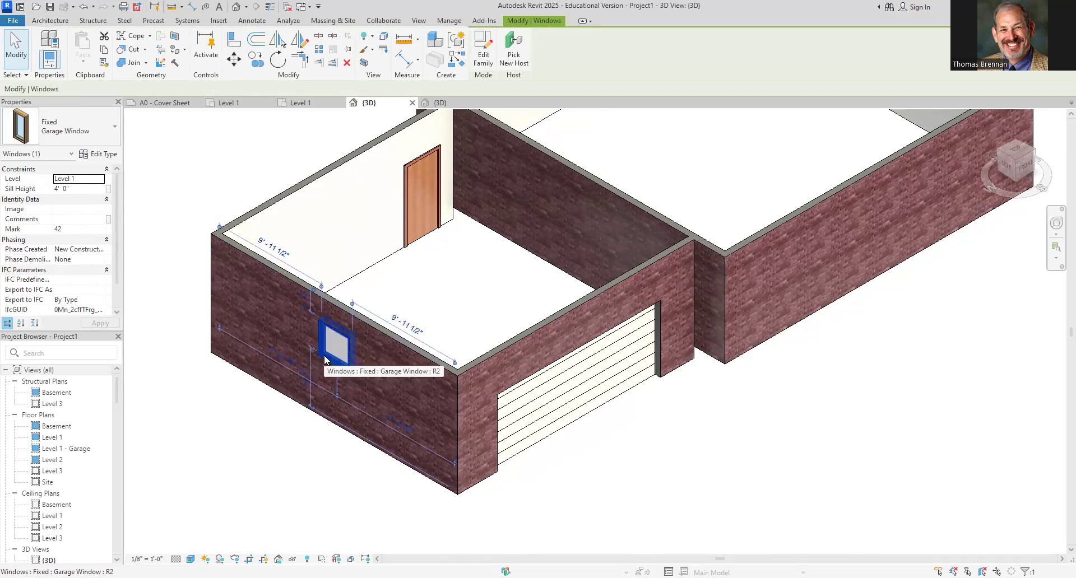
pyautogui.click(83, 190)
pyautogui.write('3')
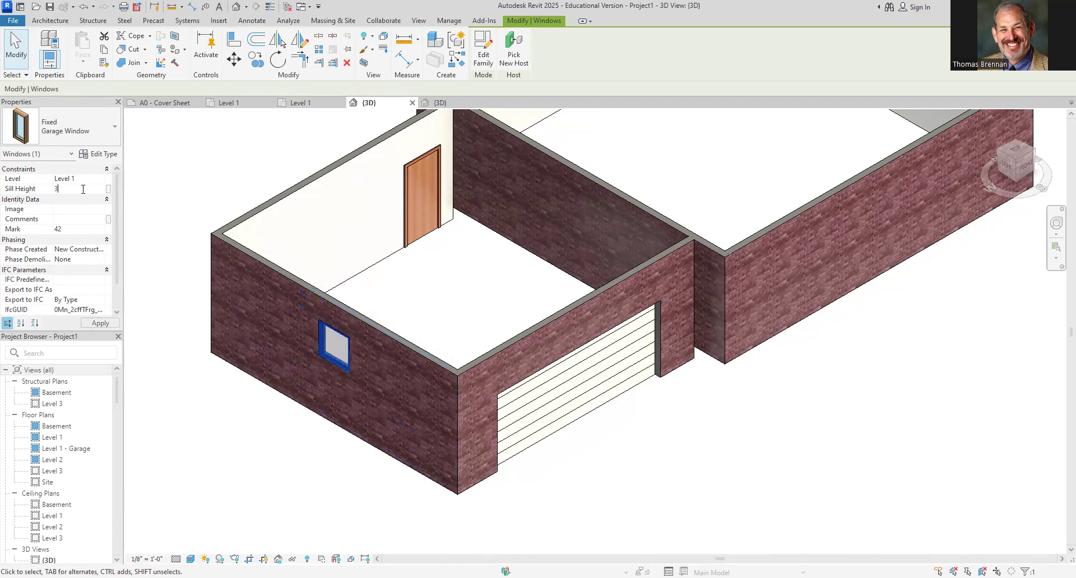
pyautogui.press('Return')
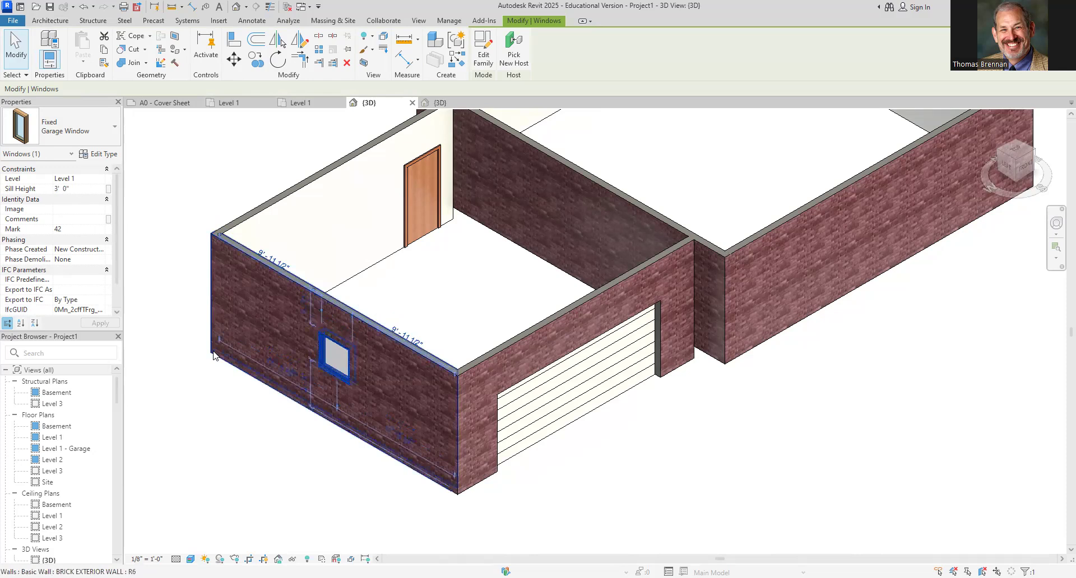
pyautogui.click(89, 188)
pyautogui.write('4')
pyautogui.press('Return')
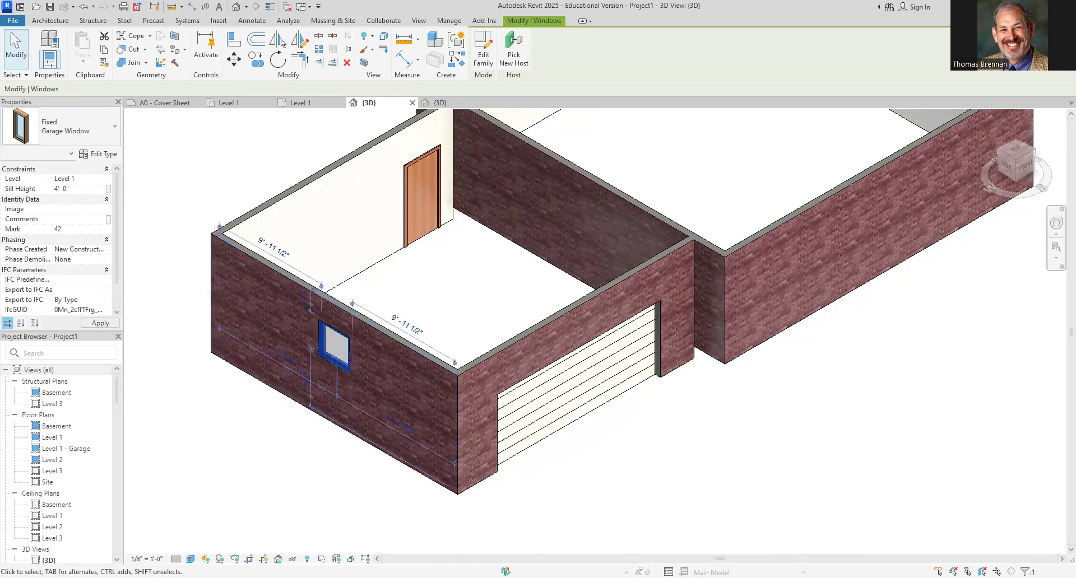
pyautogui.press('Escape')
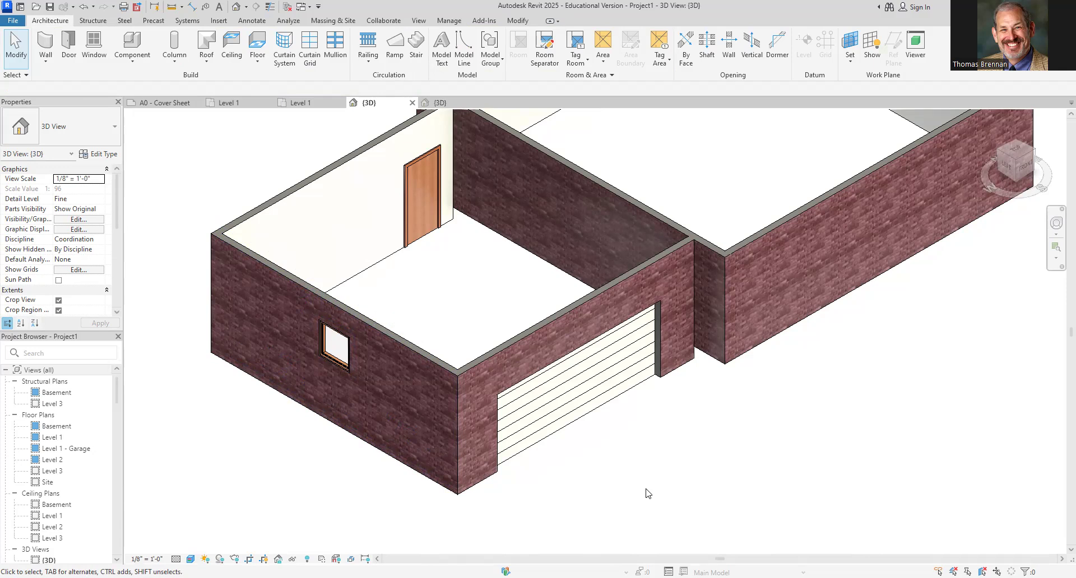
# On Level 1, place a Door-Exterior-Single-Entry-Half Arch Glass-Wood_Clad 36" x 80" door in the larger wing's front wall
pyautogui.scroll(-3, 749, 471)
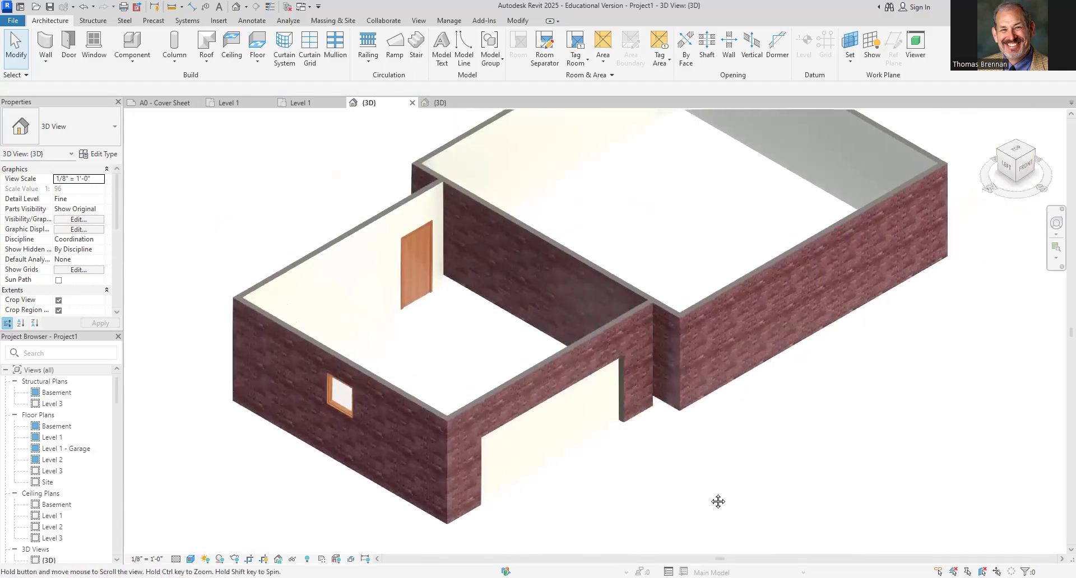
pyautogui.click(300, 103)
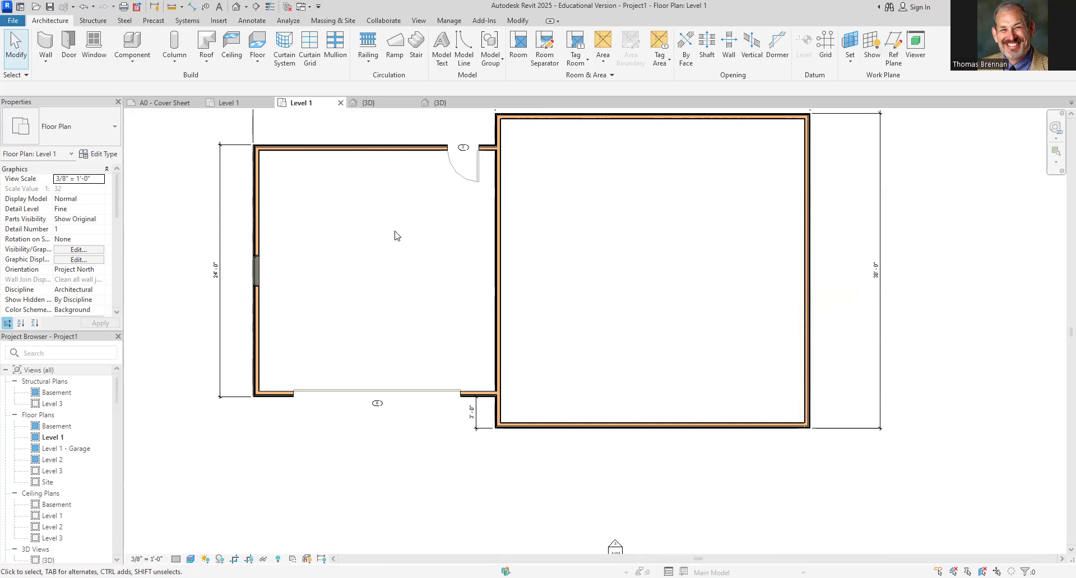
pyautogui.click(69, 49)
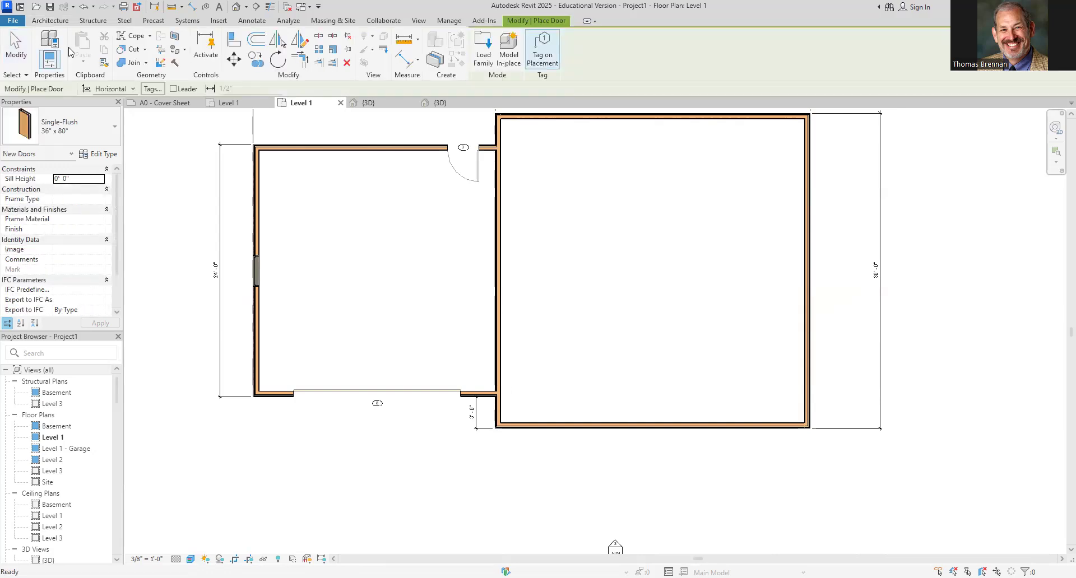
pyautogui.click(115, 128)
pyautogui.moveTo(78, 259)
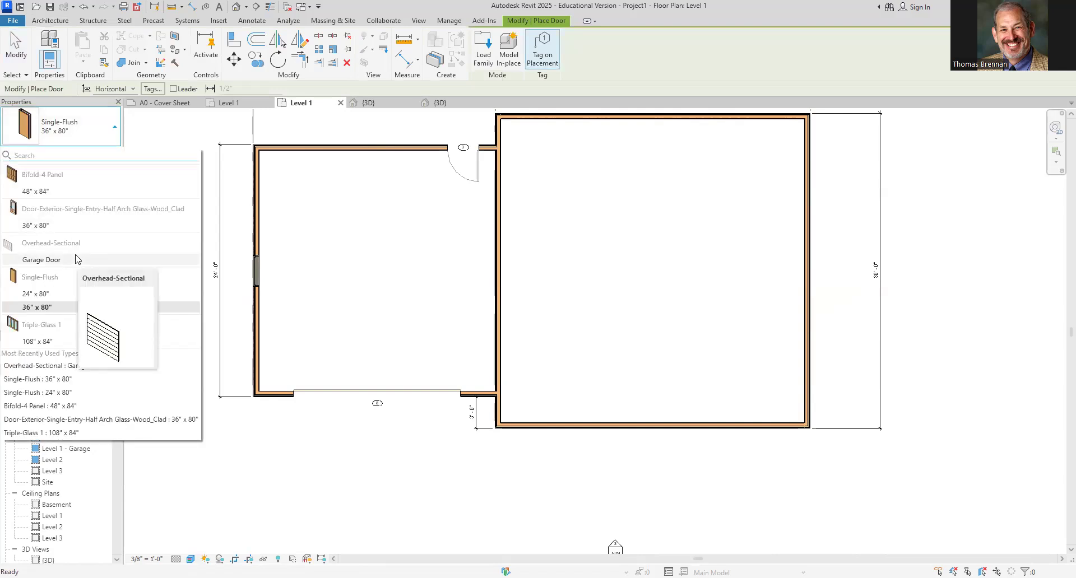
pyautogui.click(37, 227)
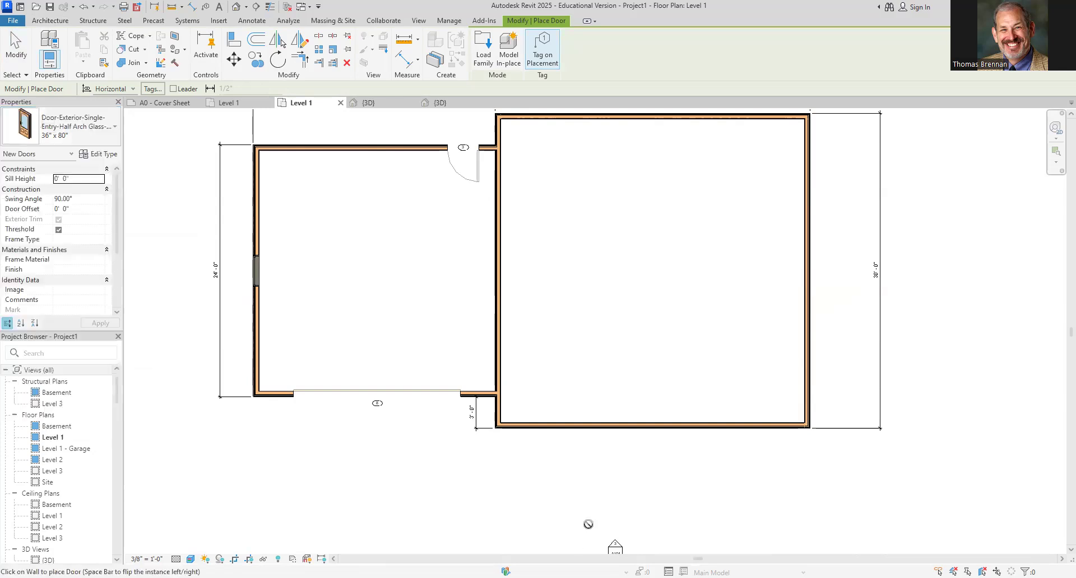
pyautogui.scroll(2, 588, 524)
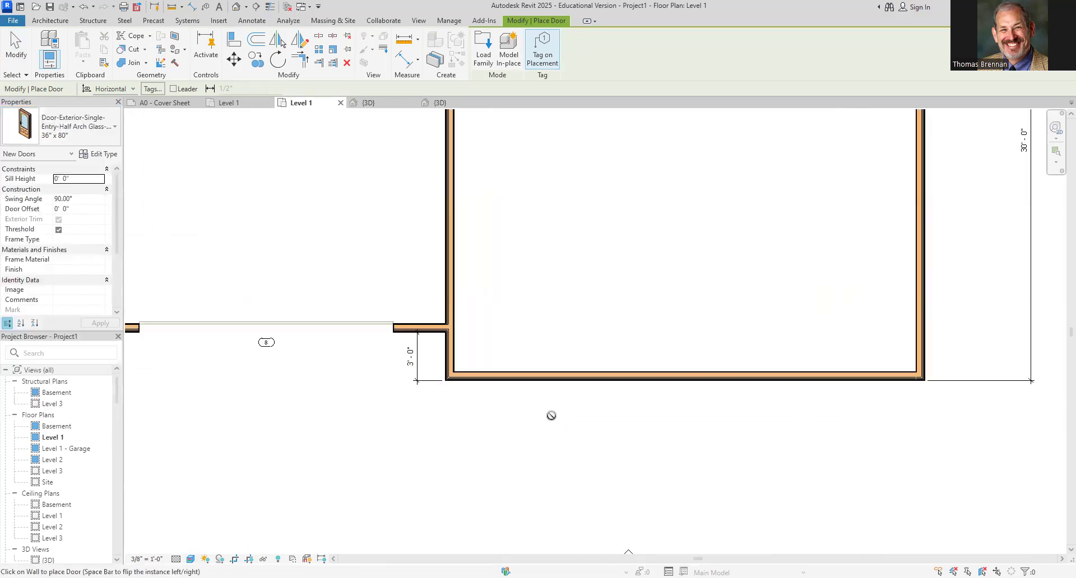
pyautogui.scroll(1, 551, 416)
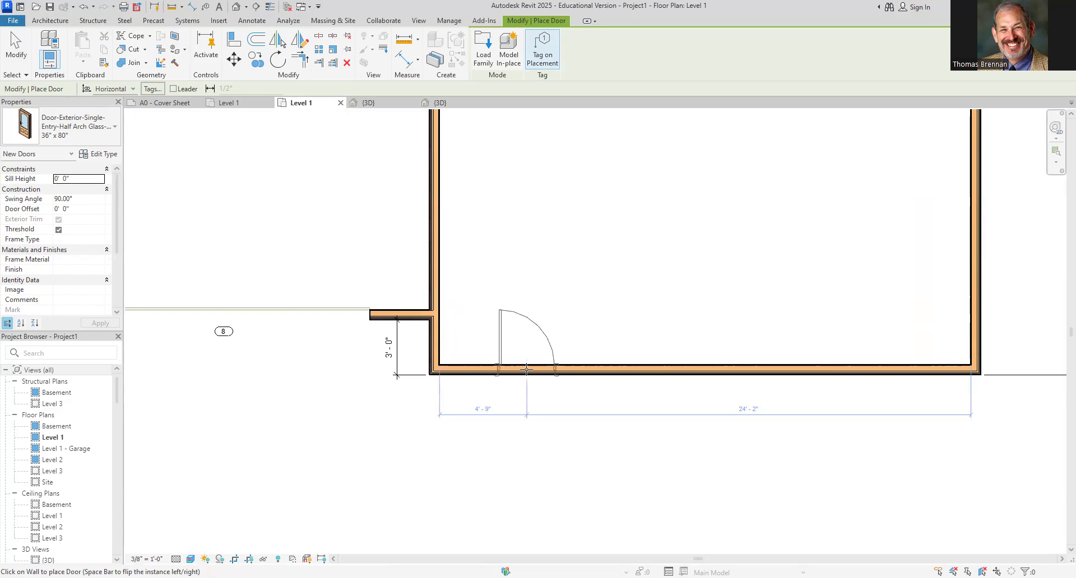
pyautogui.click(560, 369)
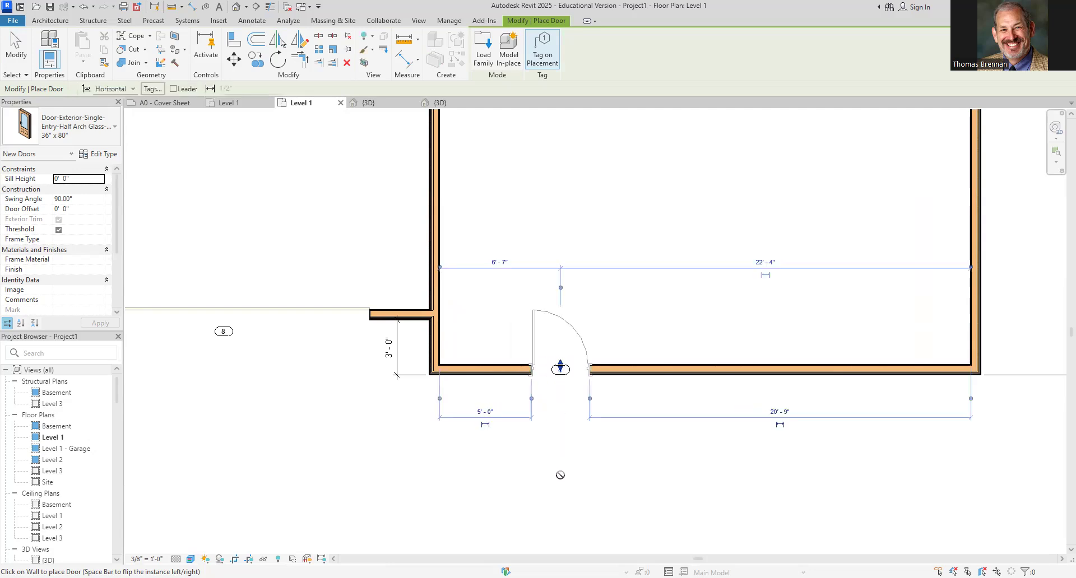
pyautogui.press('Escape')
pyautogui.press('Escape')
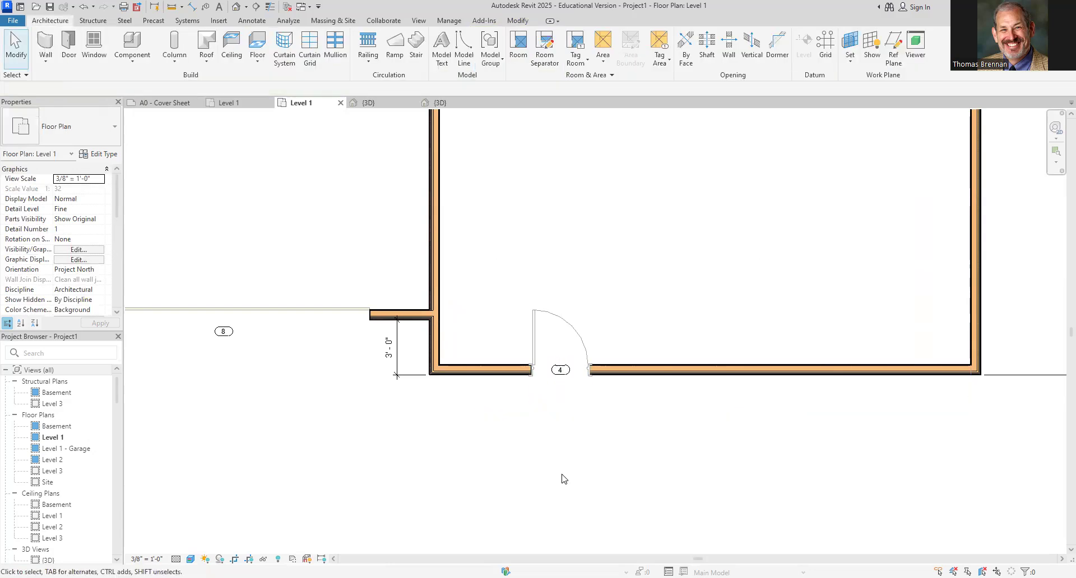
# Change the new entry door's tag number to 1
pyautogui.click(561, 381)
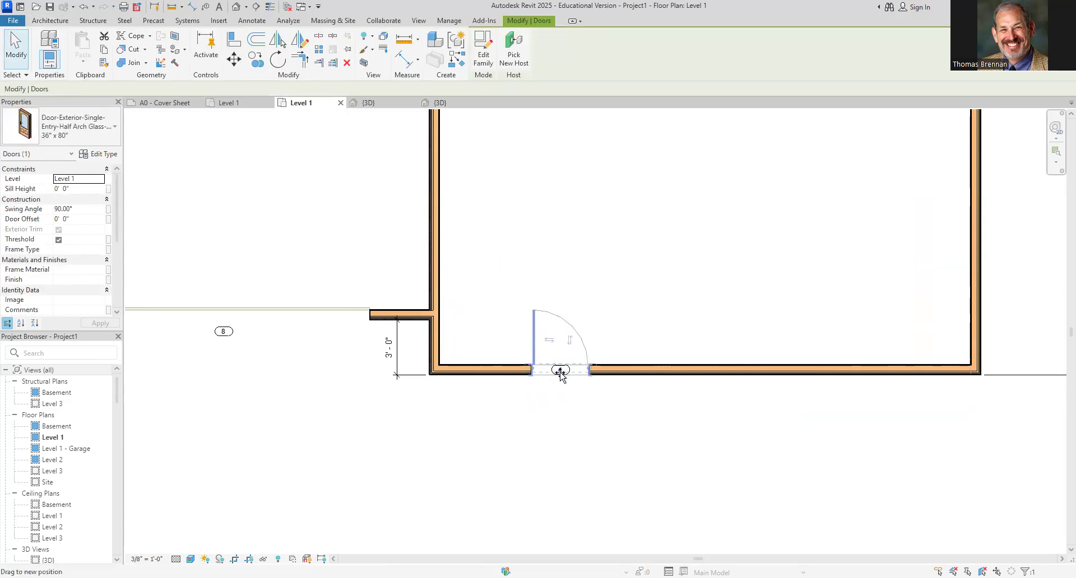
pyautogui.click(566, 417)
pyautogui.scroll(5, 564, 386)
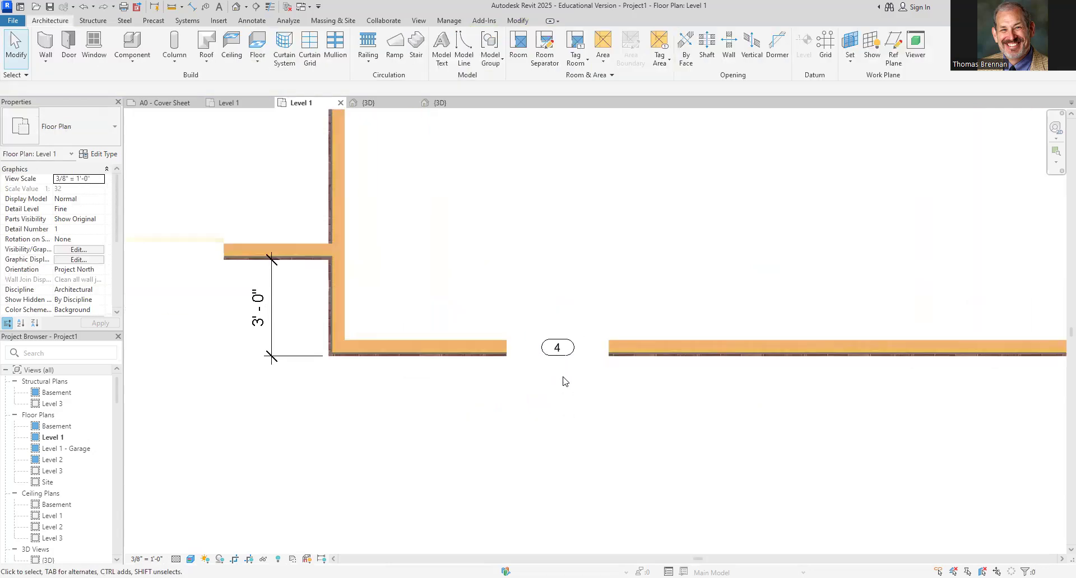
pyautogui.click(538, 344)
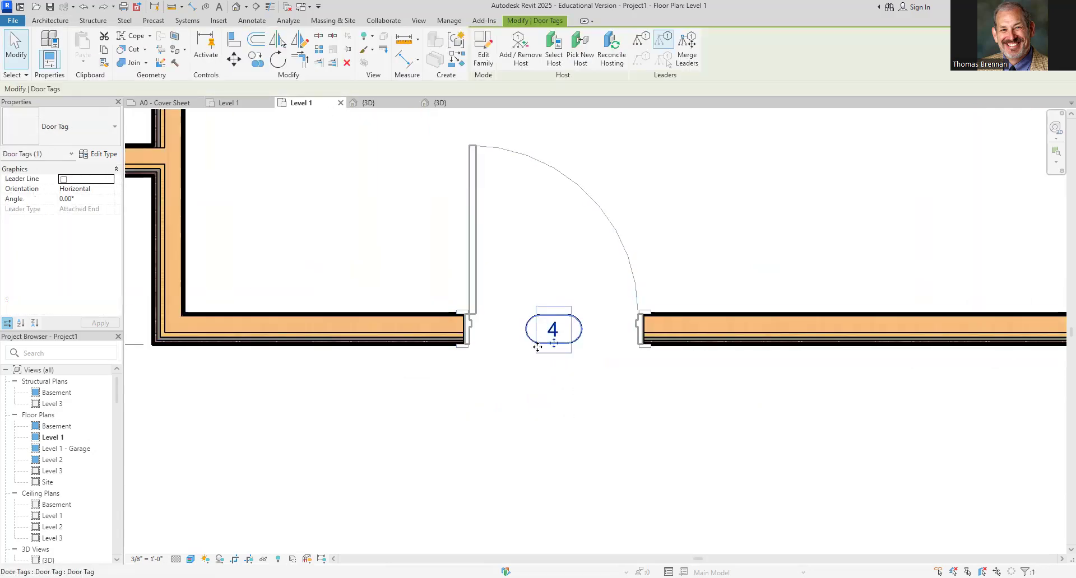
pyautogui.click(552, 331)
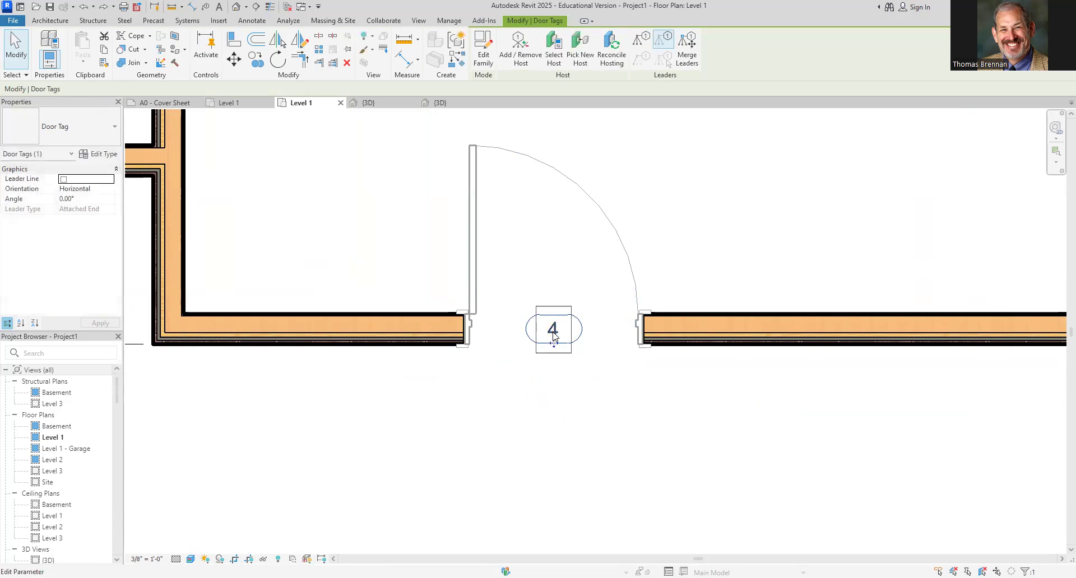
pyautogui.write('1')
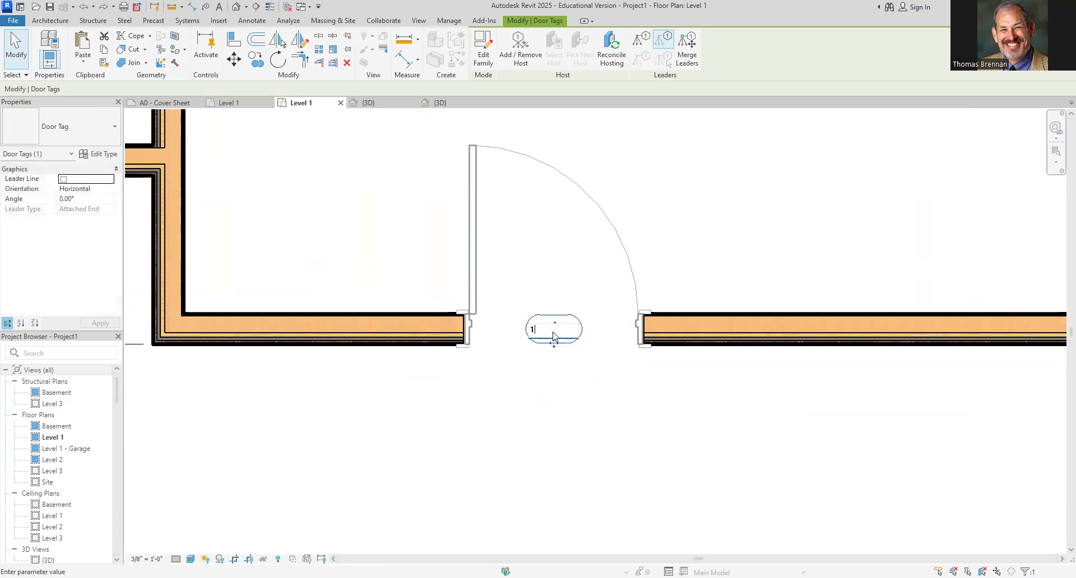
pyautogui.press('Return')
pyautogui.click(597, 481)
# Move the temporary dimension's witness line to the side wall's face and position the entry door 7' 6" from it
pyautogui.scroll(-2, 583, 458)
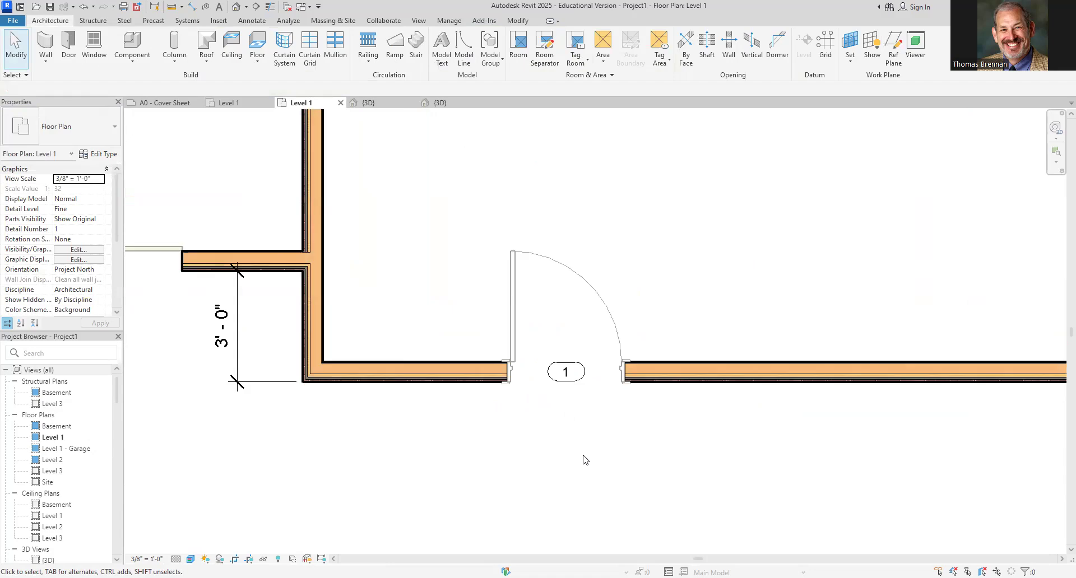
pyautogui.click(513, 312)
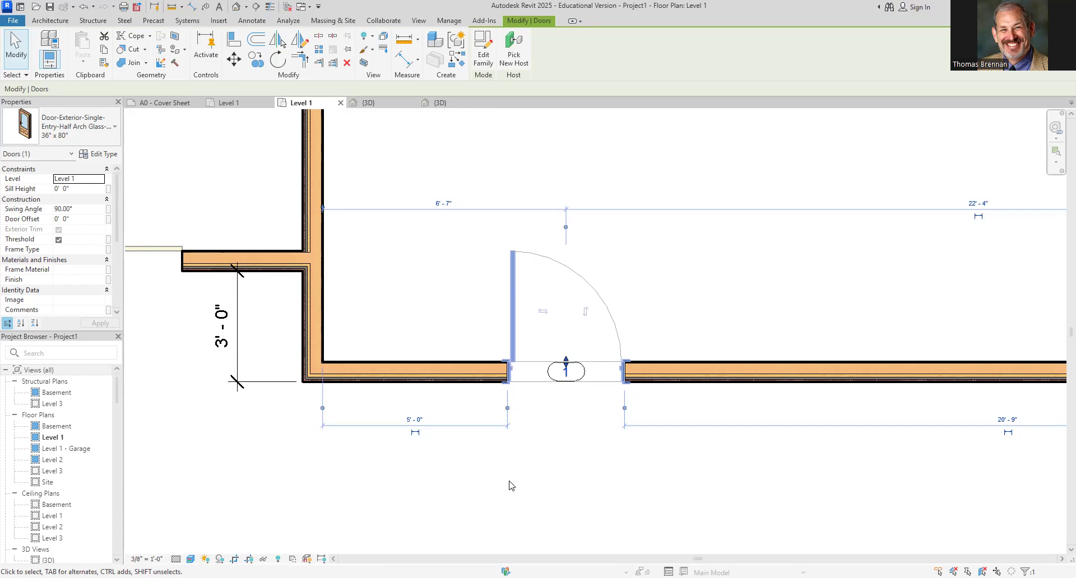
pyautogui.click(508, 409)
pyautogui.click(322, 410)
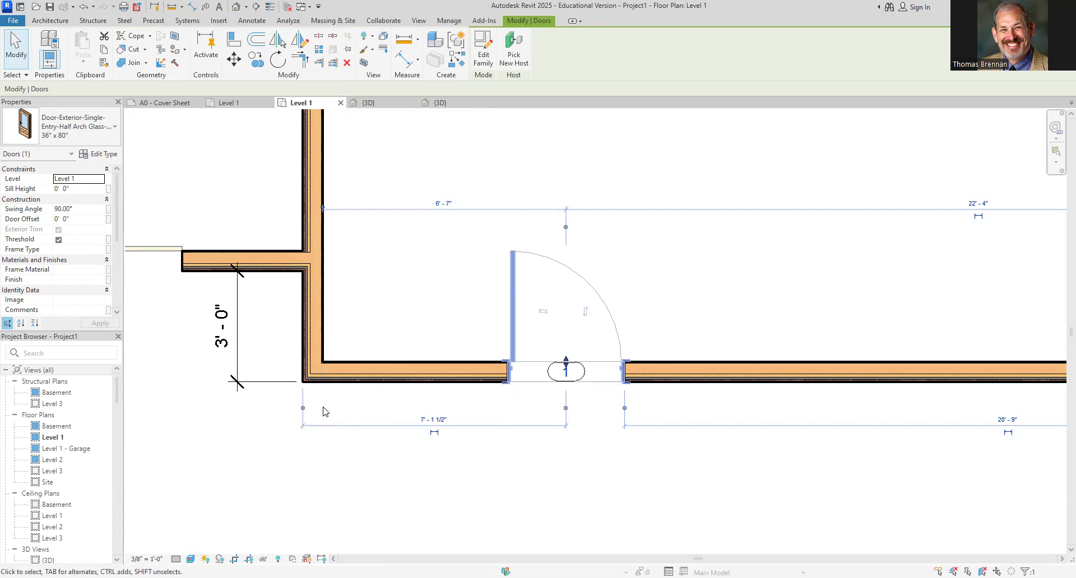
pyautogui.click(303, 410)
pyautogui.click(312, 409)
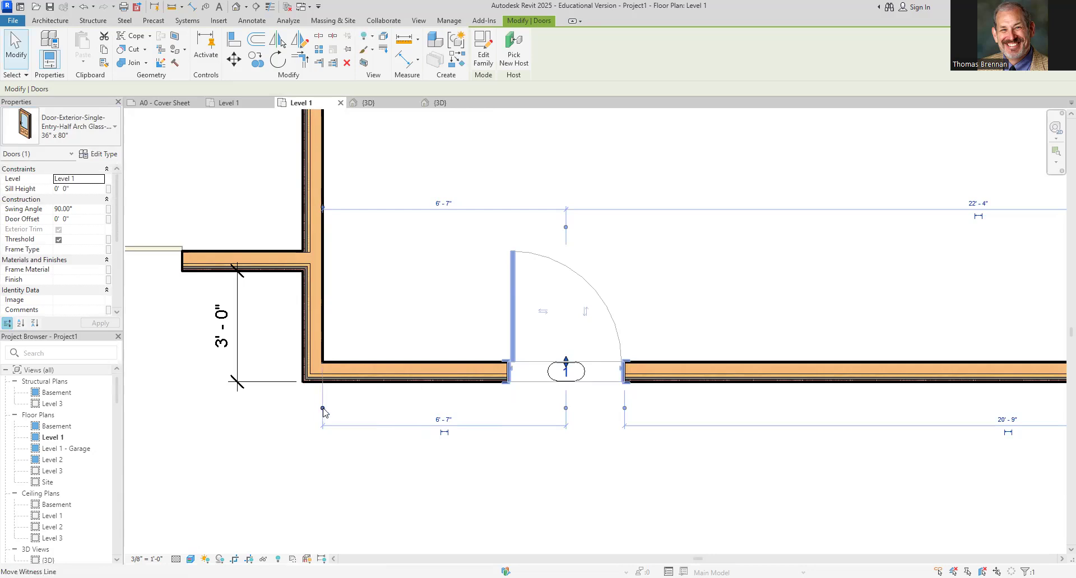
pyautogui.click(323, 410)
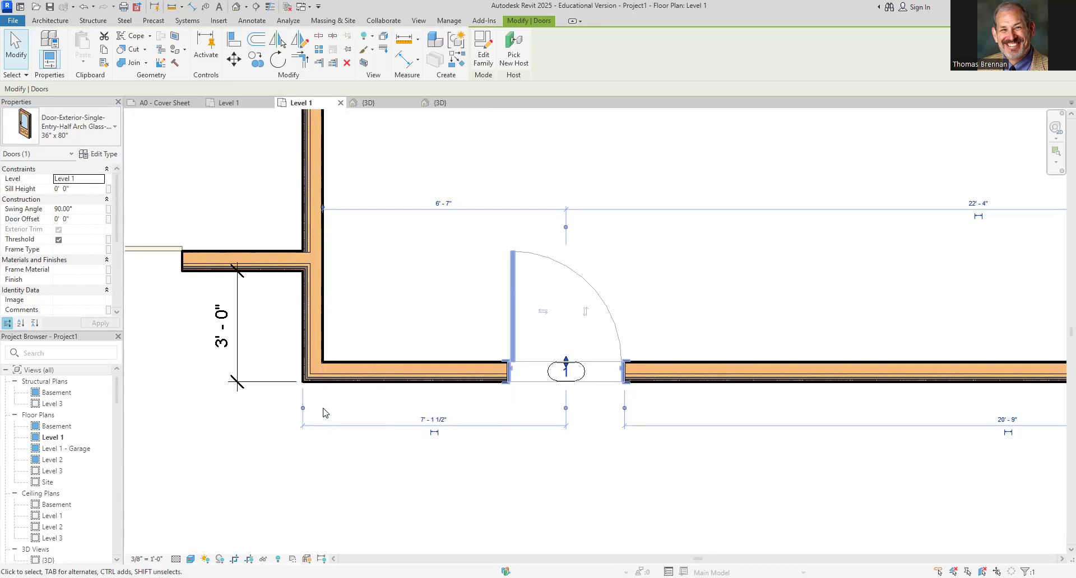
pyautogui.click(420, 420)
pyautogui.write('7')
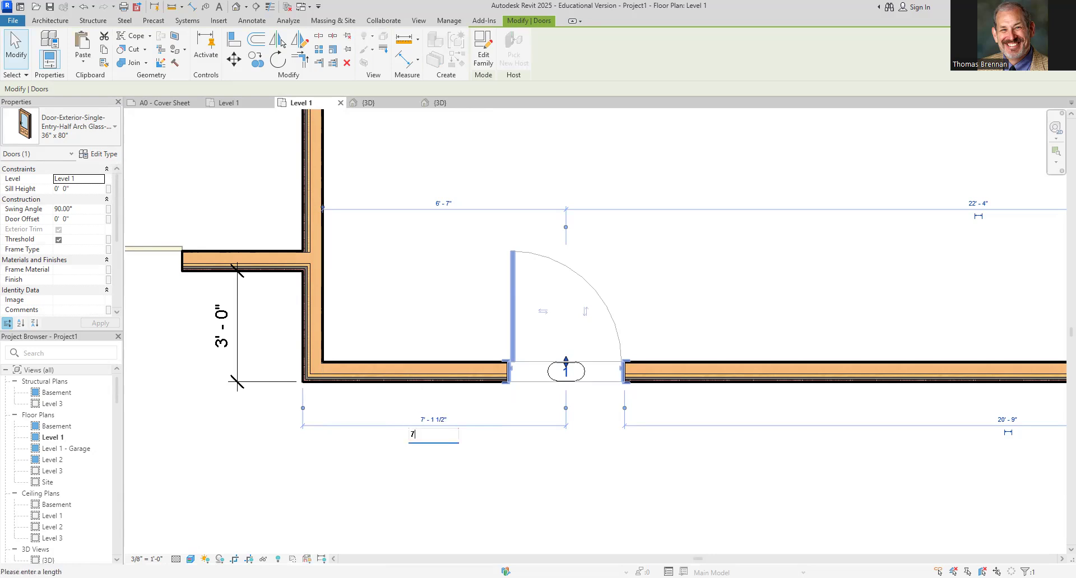
pyautogui.write('.5')
pyautogui.press('Return')
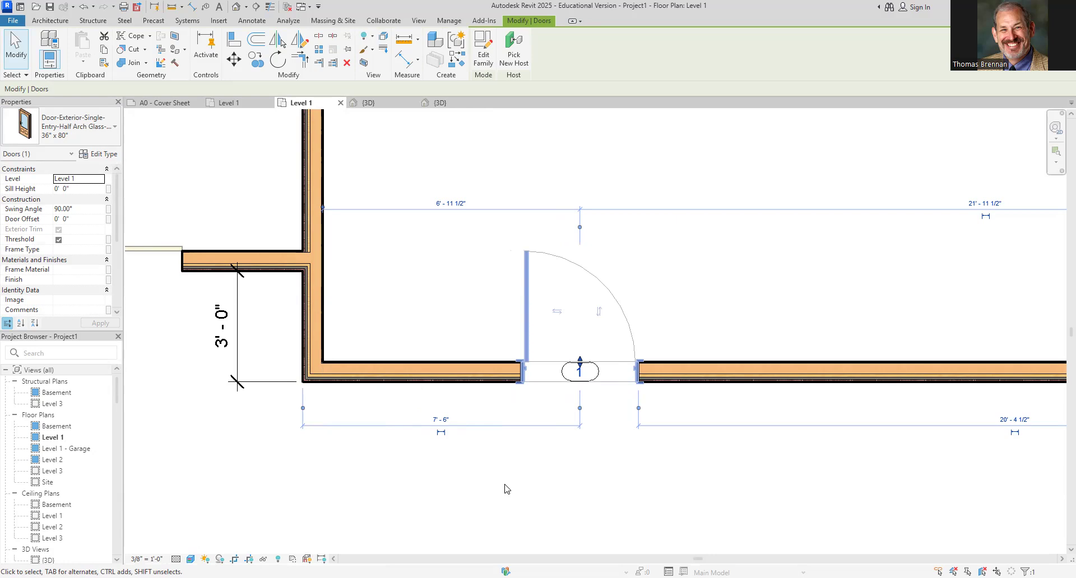
pyautogui.click(456, 476)
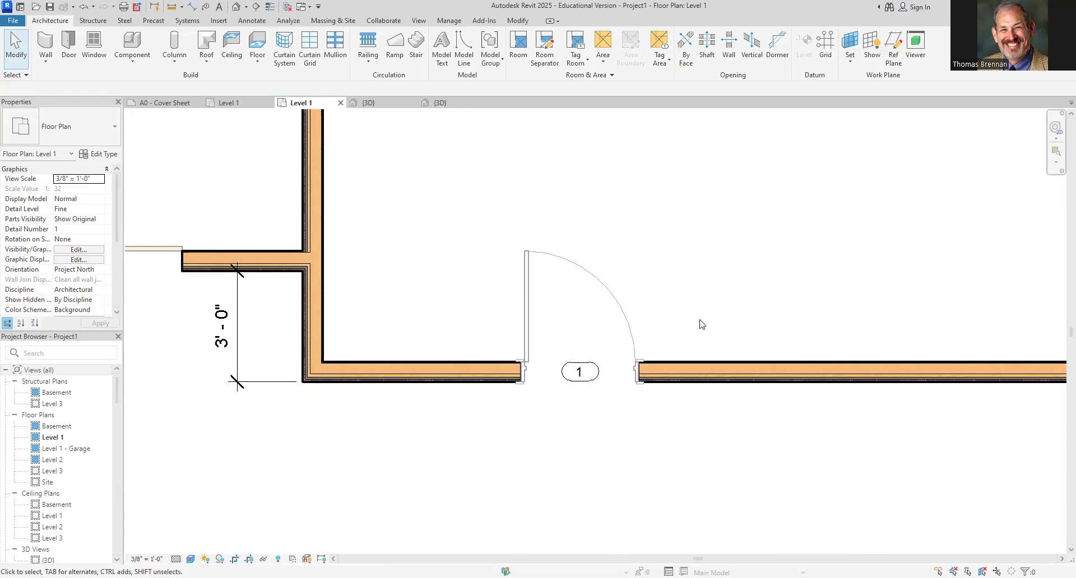
# Review the placed entry door in the 3D view
pyautogui.click(371, 107)
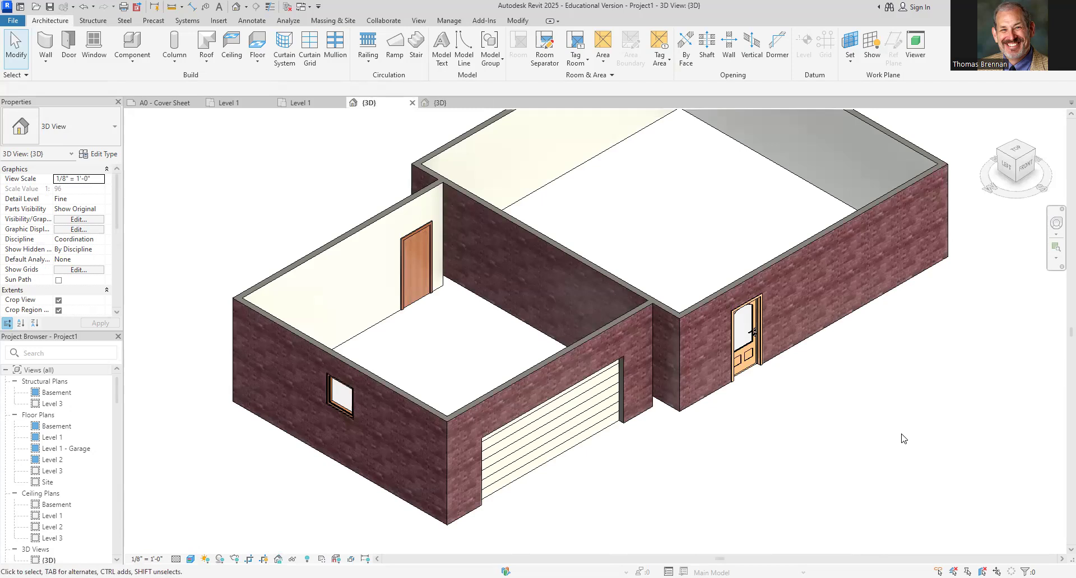
pyautogui.click(299, 104)
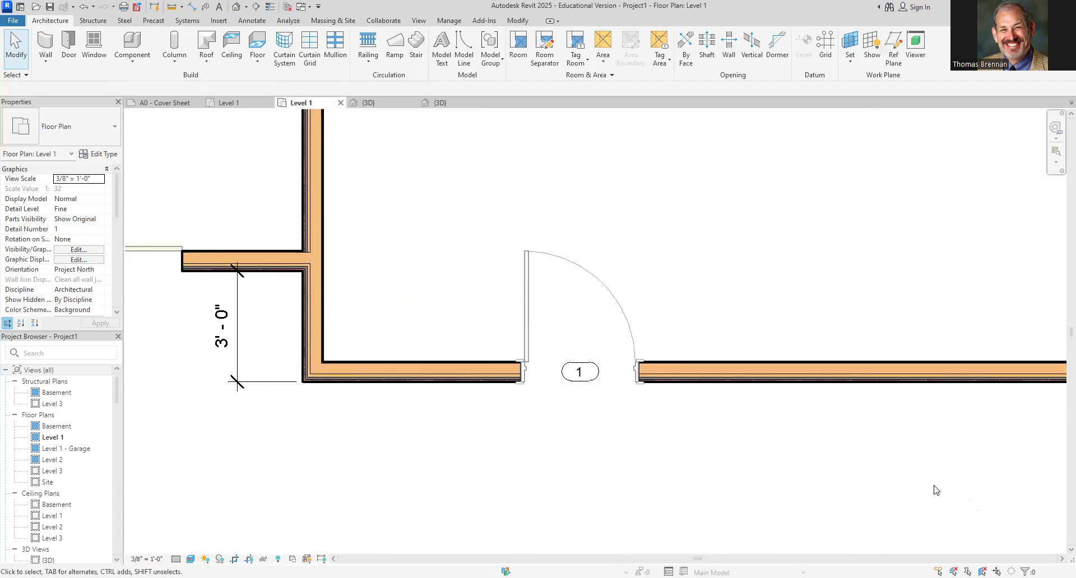
# Place a Double Hung with Trim 36" x 72" window in the larger wing's front wall, about 3' 3" from its corner
pyautogui.scroll(-2, 946, 487)
pyautogui.moveTo(947, 486); pyautogui.dragTo(745, 425, button='middle')
pyautogui.scroll(1, 749, 409)
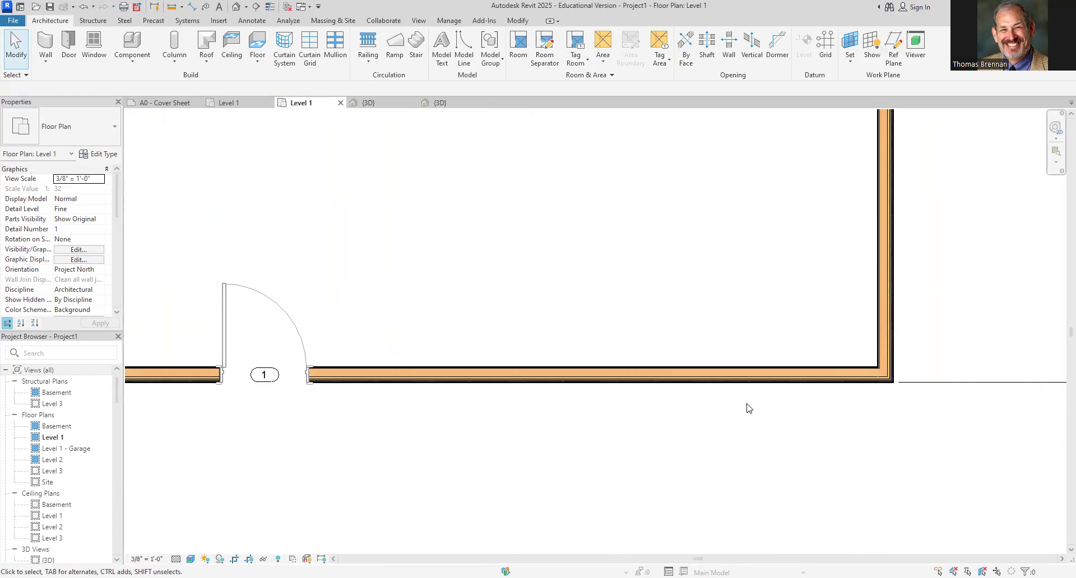
pyautogui.moveTo(682, 320); pyautogui.dragTo(750, 271)
pyautogui.click(94, 56)
pyautogui.click(116, 126)
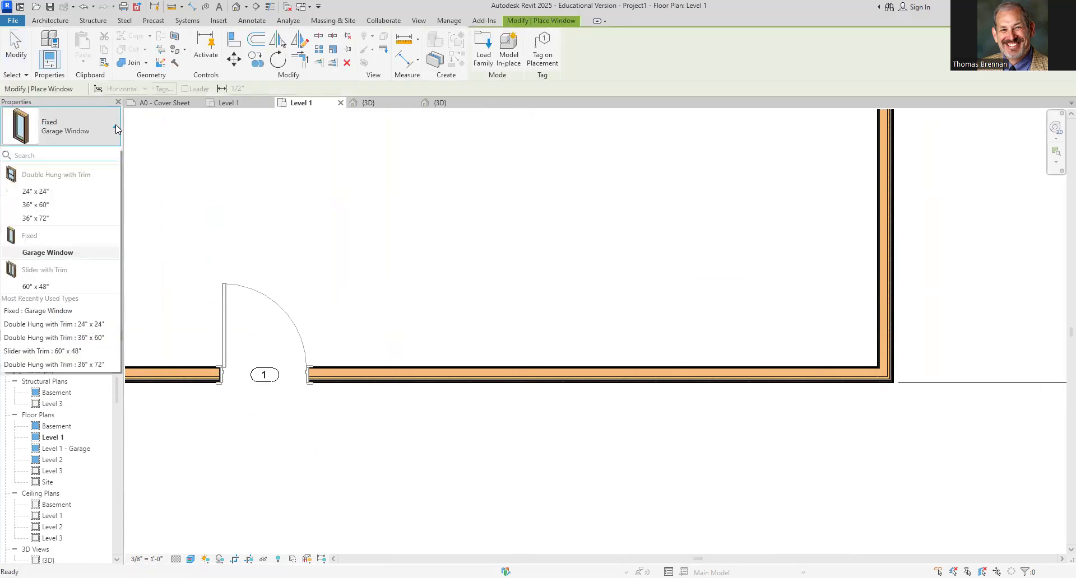
pyautogui.click(51, 219)
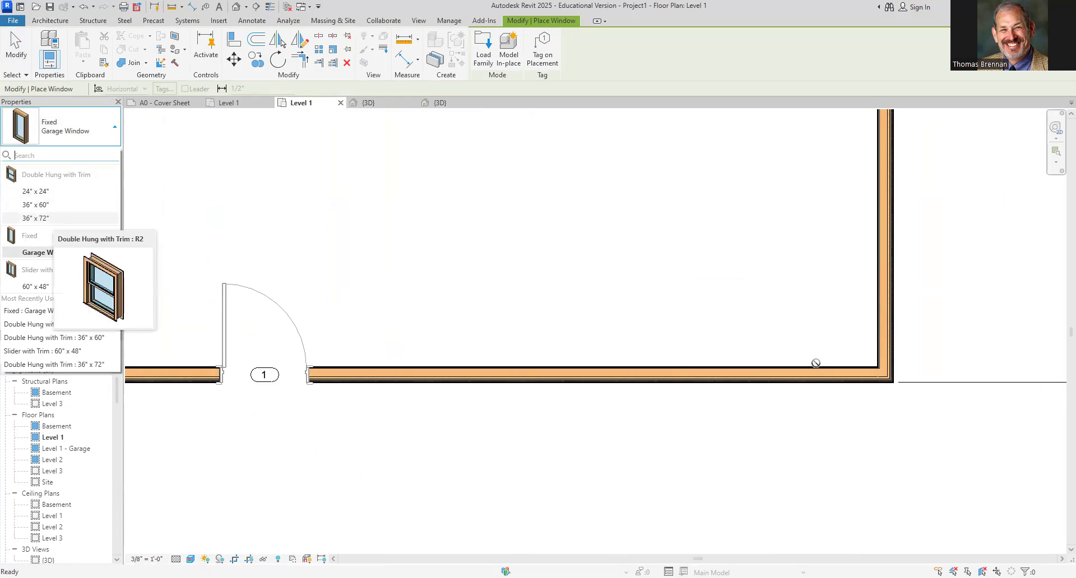
pyautogui.click(745, 371)
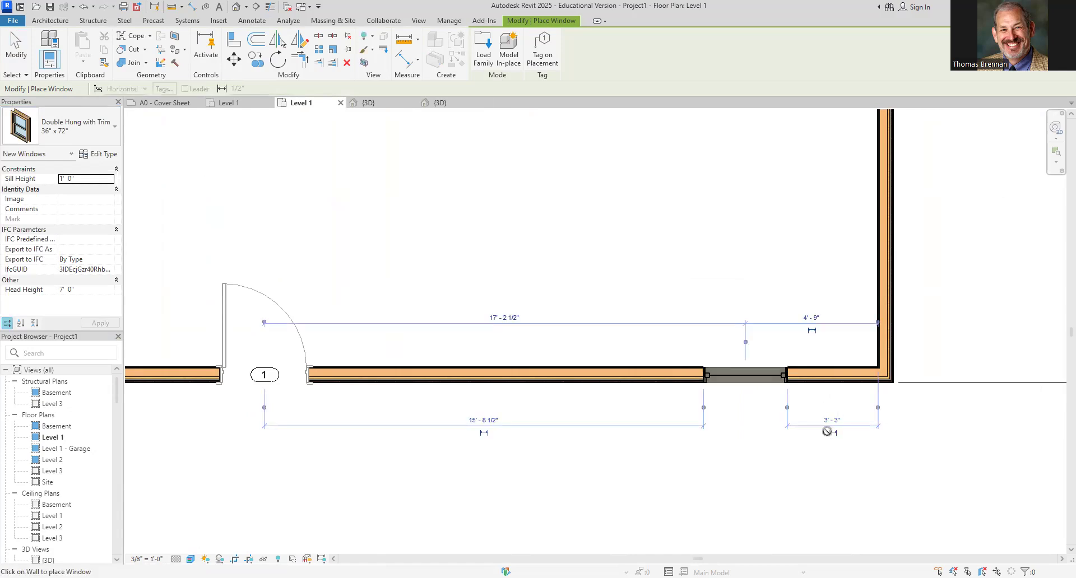
pyautogui.press('Escape')
pyautogui.scroll(4, 818, 415)
pyautogui.moveTo(817, 413); pyautogui.dragTo(806, 430, button='middle')
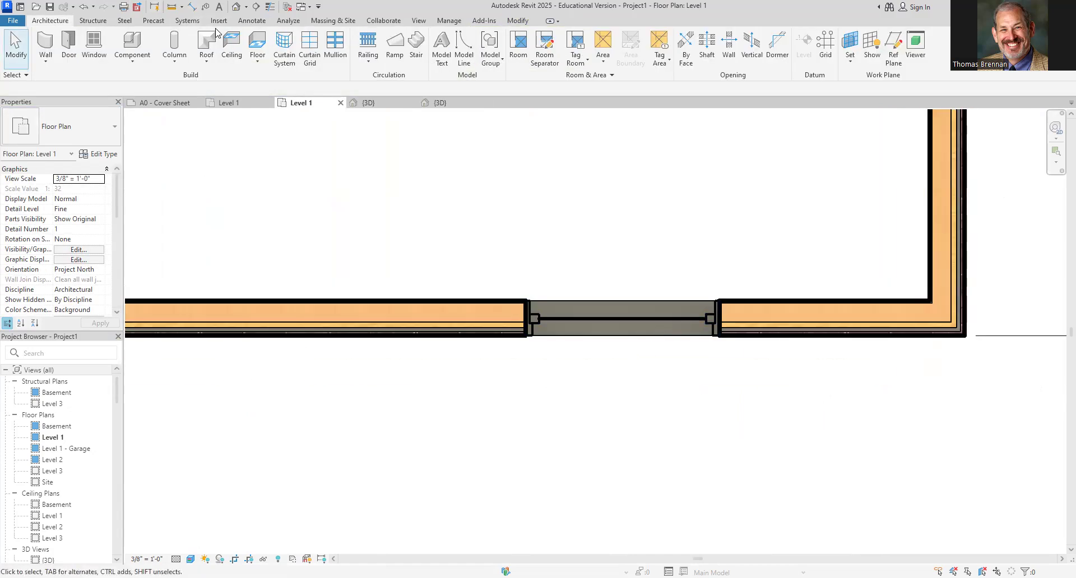
# Select the new window, move its temporary dimension's witness line to the side wall's exterior face, and set the distance to 7' 6"
pyautogui.click(268, 9)
pyautogui.click(624, 335)
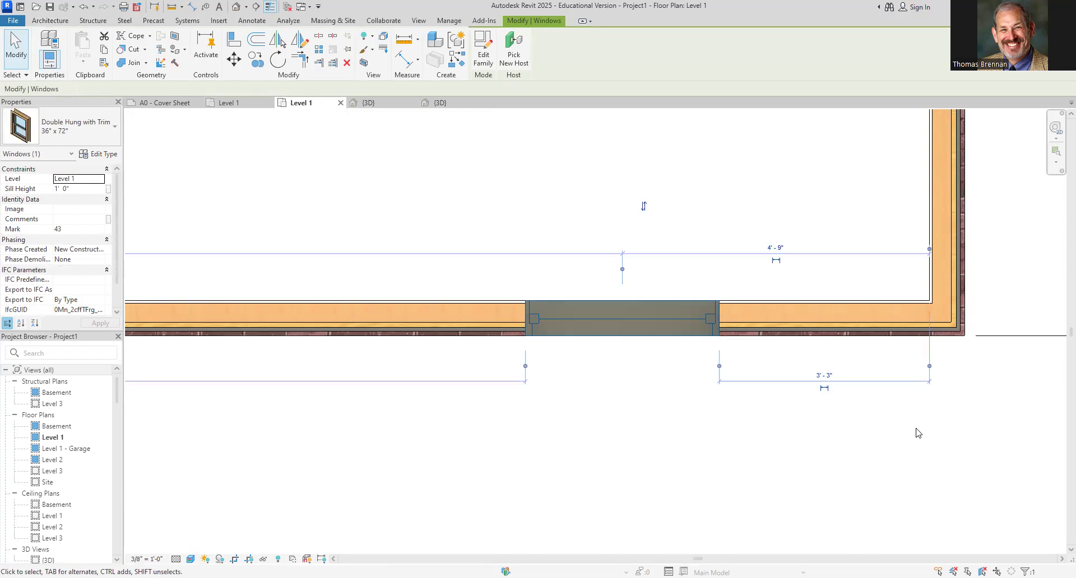
pyautogui.click(719, 366)
pyautogui.click(525, 366)
pyautogui.click(525, 367)
pyautogui.moveTo(930, 367); pyautogui.dragTo(930, 369)
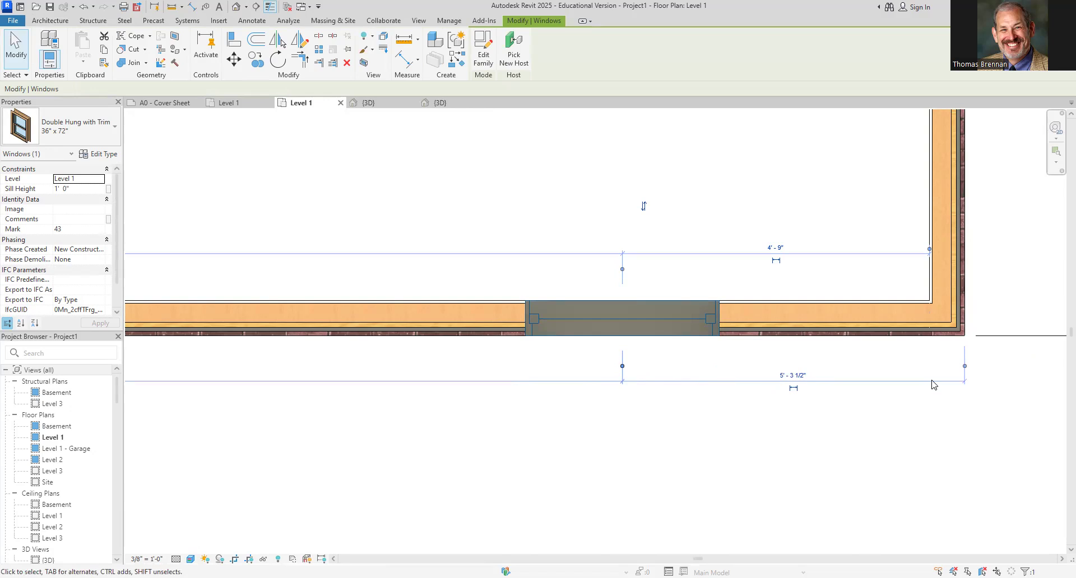
pyautogui.click(790, 374)
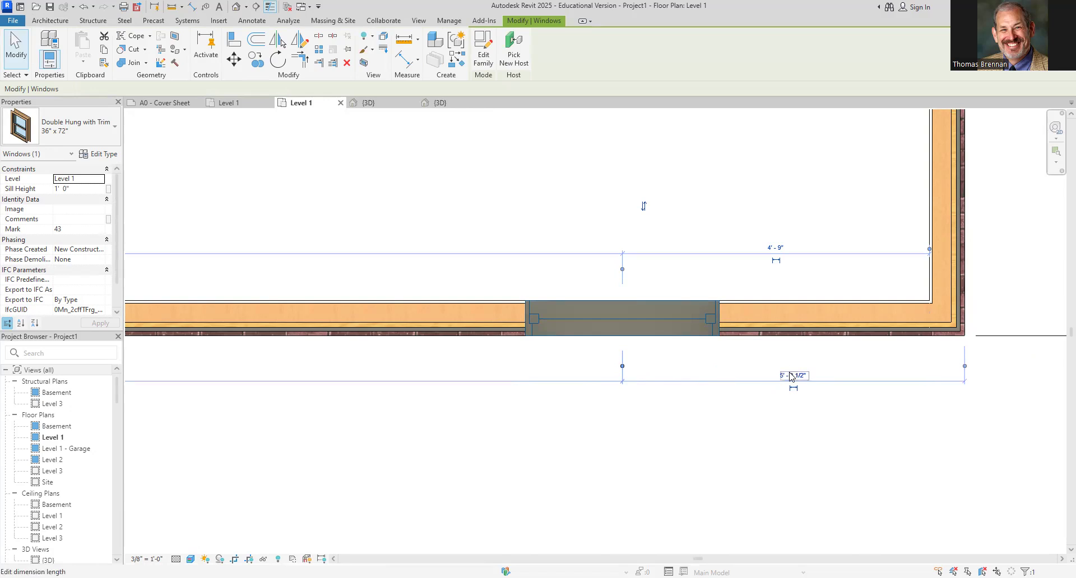
pyautogui.write('7.5')
pyautogui.press('Return')
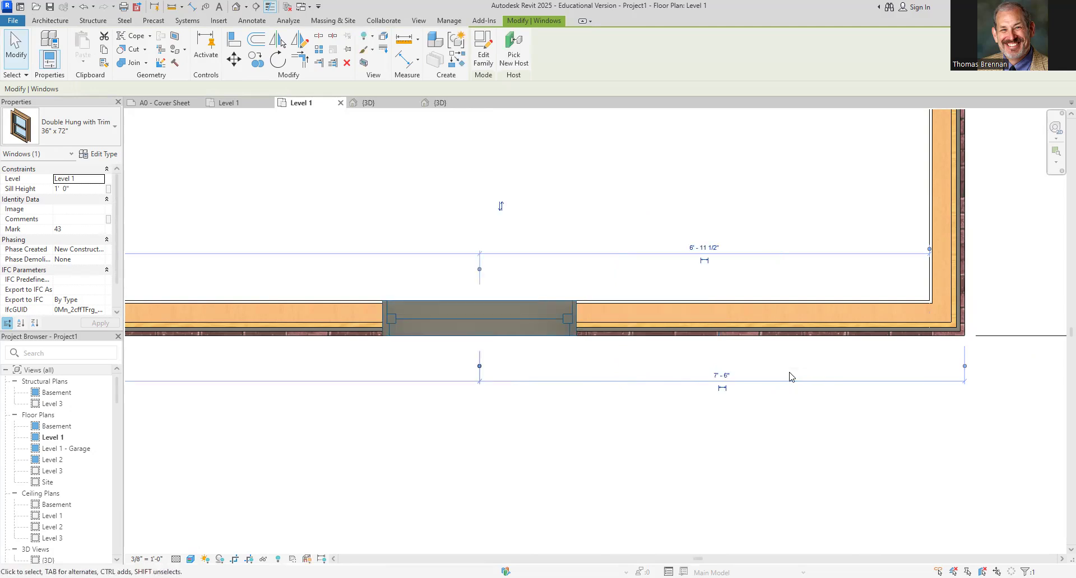
# Review the placed window in the 3D view, then return to the Level 1 plan
pyautogui.click(709, 437)
pyautogui.scroll(-4, 678, 463)
pyautogui.click(368, 103)
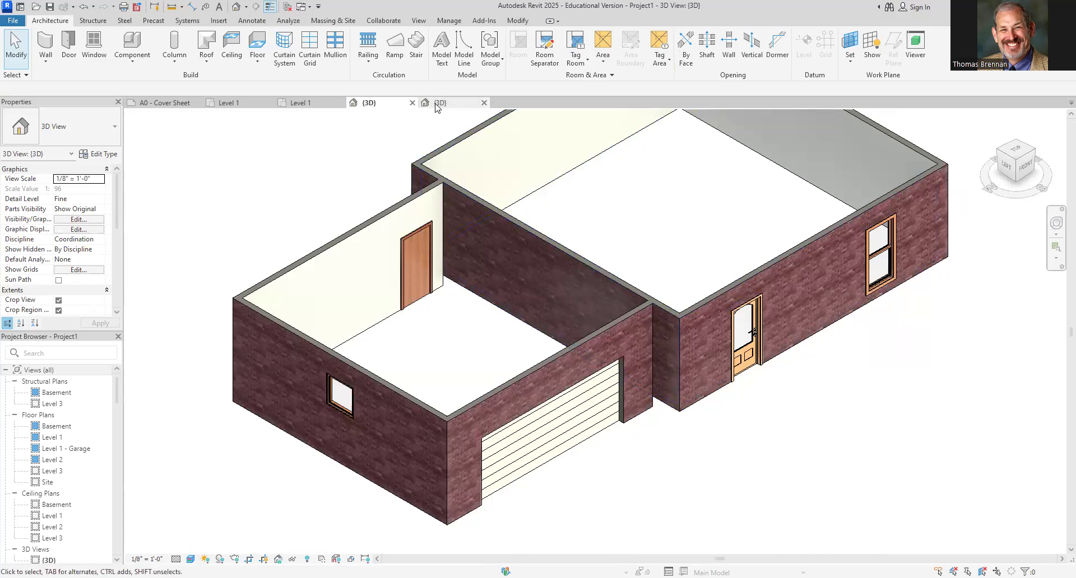
pyautogui.click(316, 107)
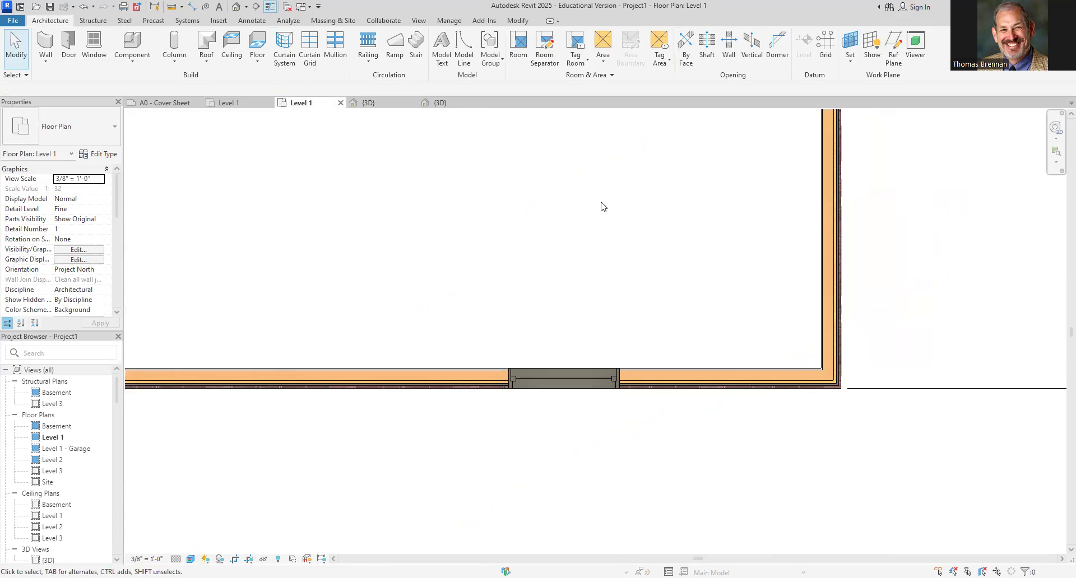
# Place a Triple-Glass 1 108" x 84" door in the larger wing's rear wall near its right corner
pyautogui.scroll(-2, 571, 219)
pyautogui.moveTo(540, 216); pyautogui.dragTo(597, 384, button='middle')
pyautogui.scroll(-1, 809, 320)
pyautogui.moveTo(856, 211); pyautogui.dragTo(783, 227, button='middle')
pyautogui.moveTo(727, 208); pyautogui.dragTo(818, 217)
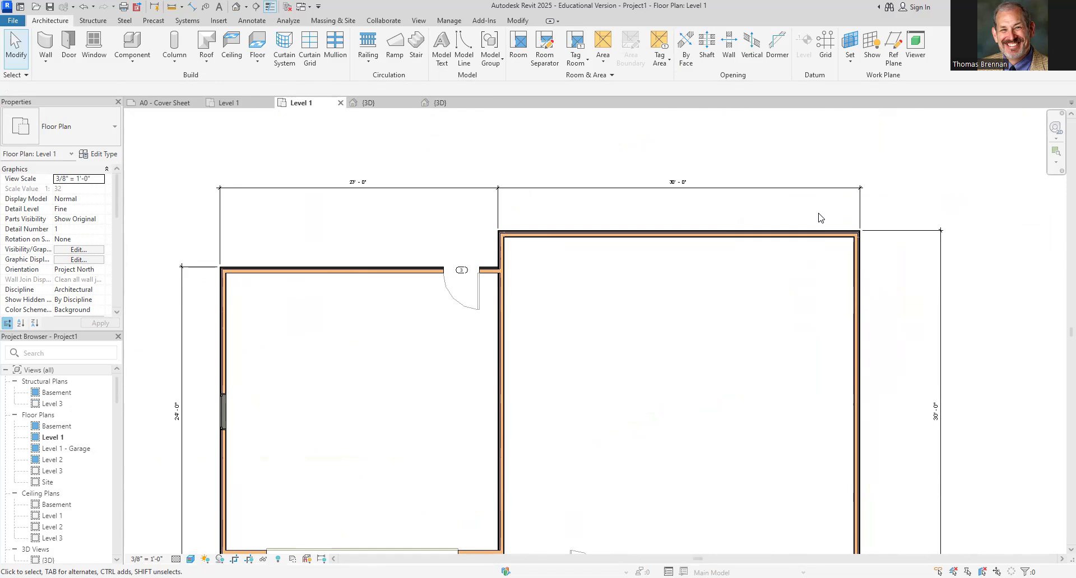
pyautogui.click(68, 48)
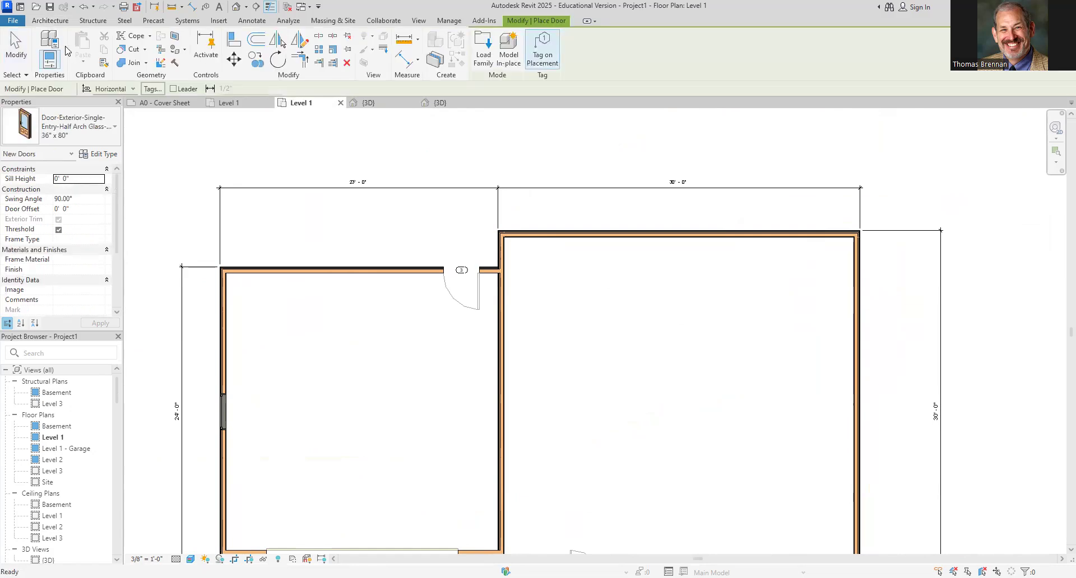
pyautogui.click(112, 130)
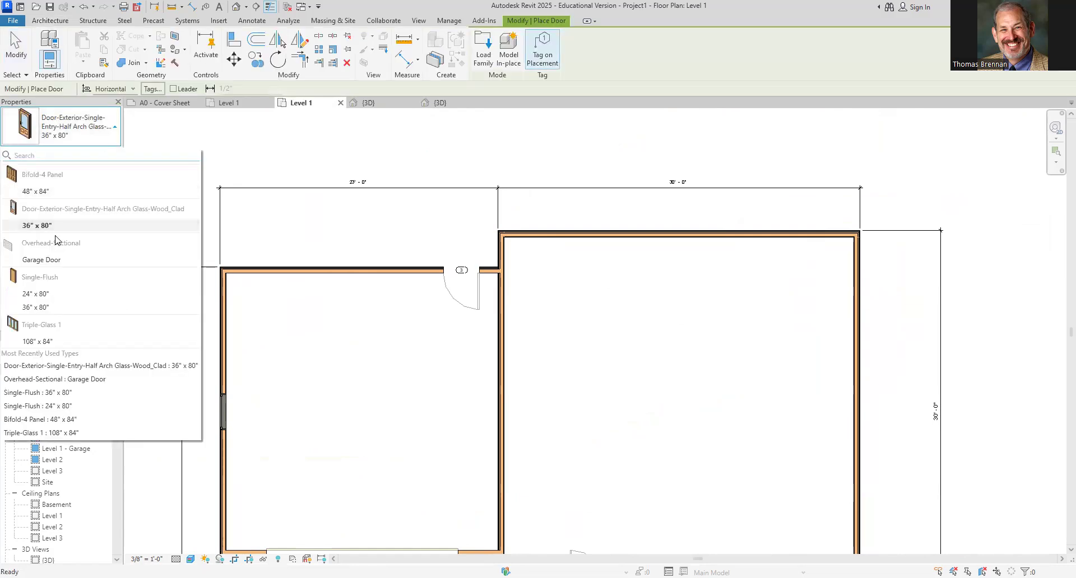
pyautogui.click(50, 343)
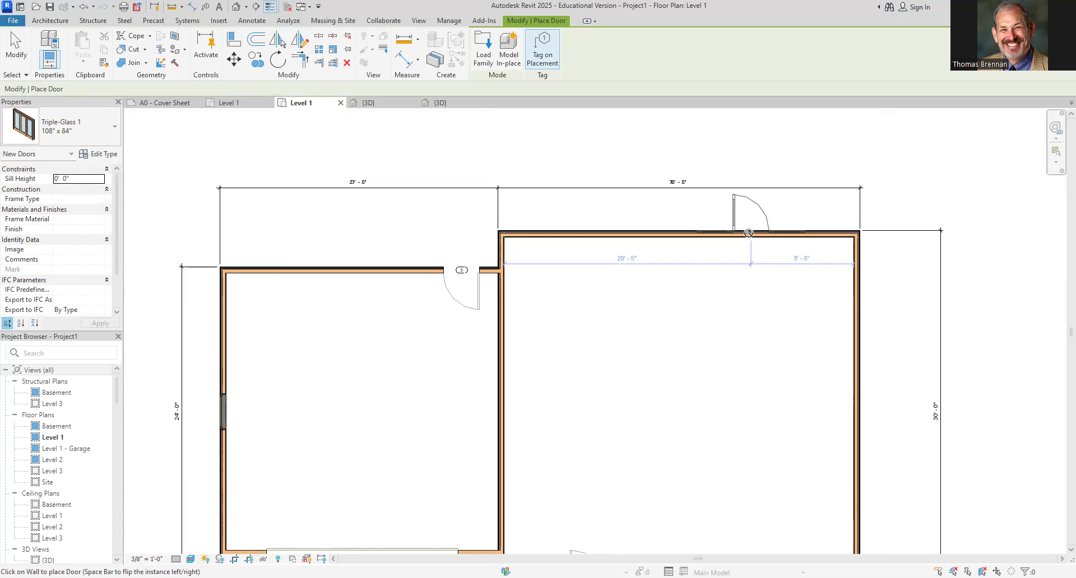
pyautogui.click(749, 232)
pyautogui.press('Escape')
pyautogui.press('Escape')
# Move the triple door's temporary dimension witness line to the side wall's exterior face and position the door 7' 6" from it
pyautogui.scroll(2, 781, 255)
pyautogui.moveTo(780, 255); pyautogui.dragTo(749, 345, button='middle')
pyautogui.click(737, 314)
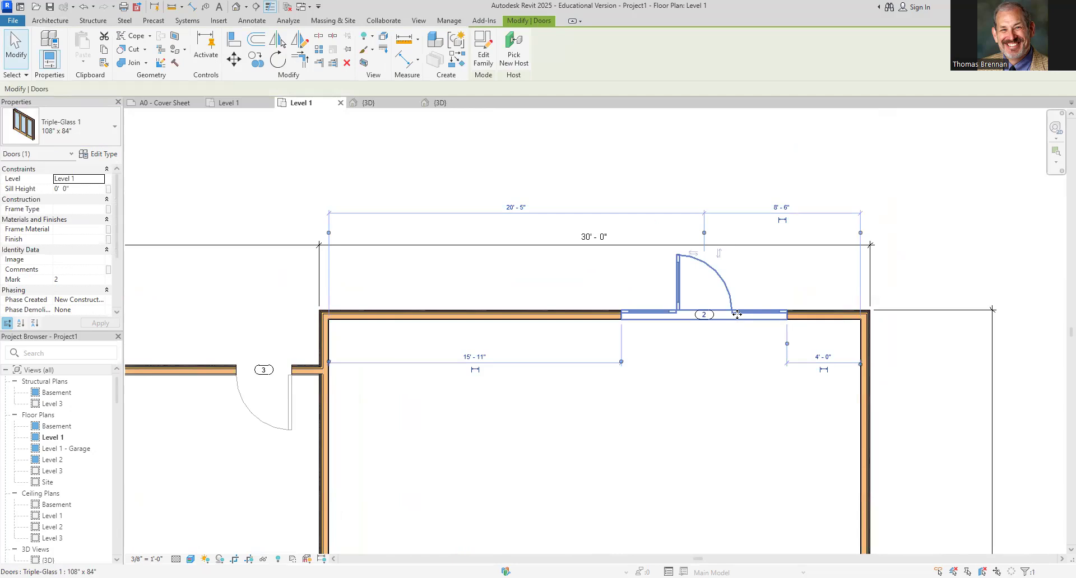
pyautogui.click(860, 233)
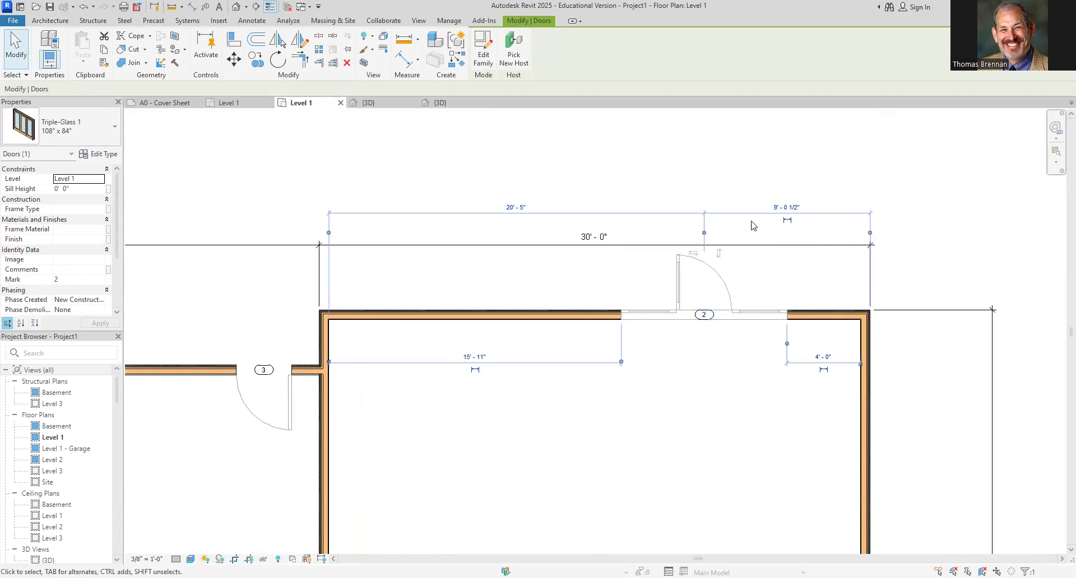
pyautogui.click(795, 209)
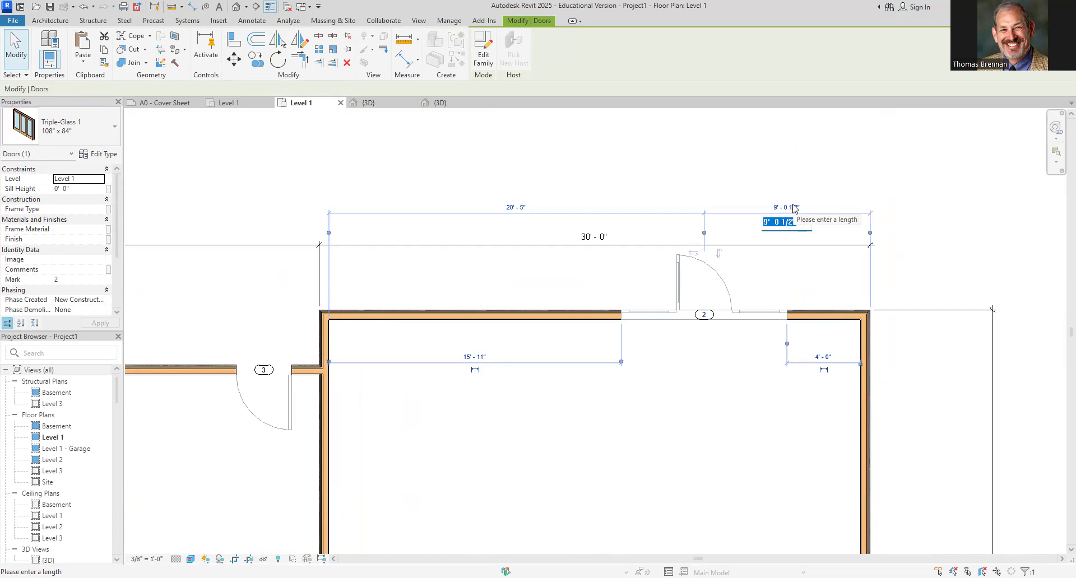
pyautogui.write('7.5')
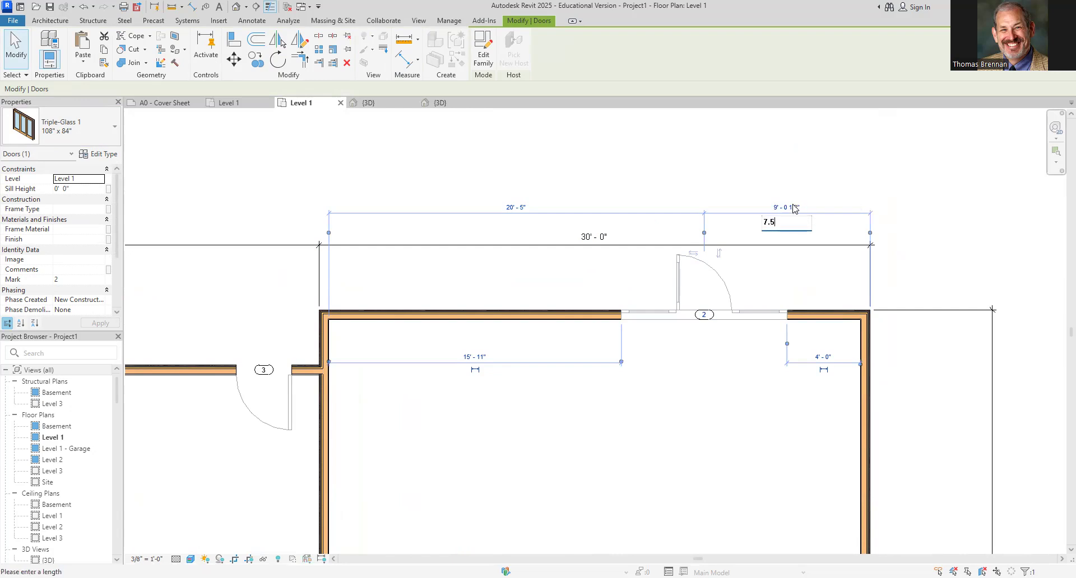
pyautogui.press('Return')
pyautogui.click(766, 423)
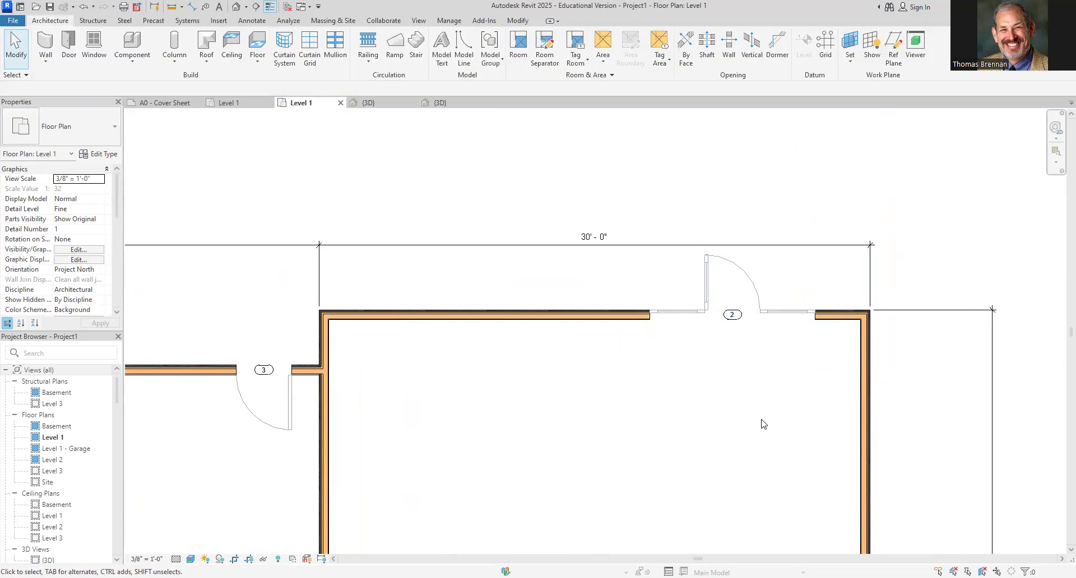
pyautogui.moveTo(387, 276); pyautogui.dragTo(468, 263)
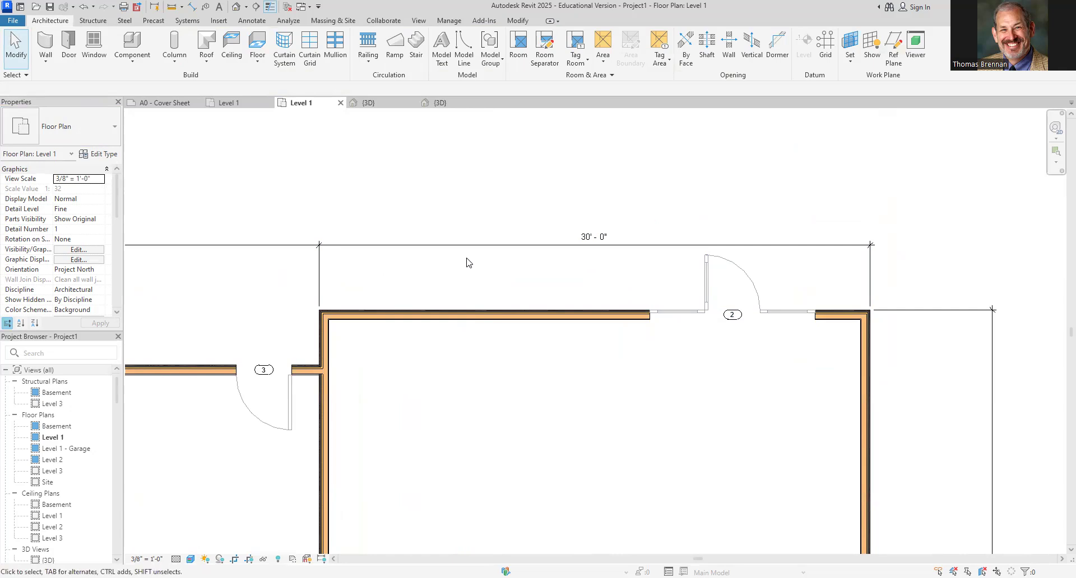
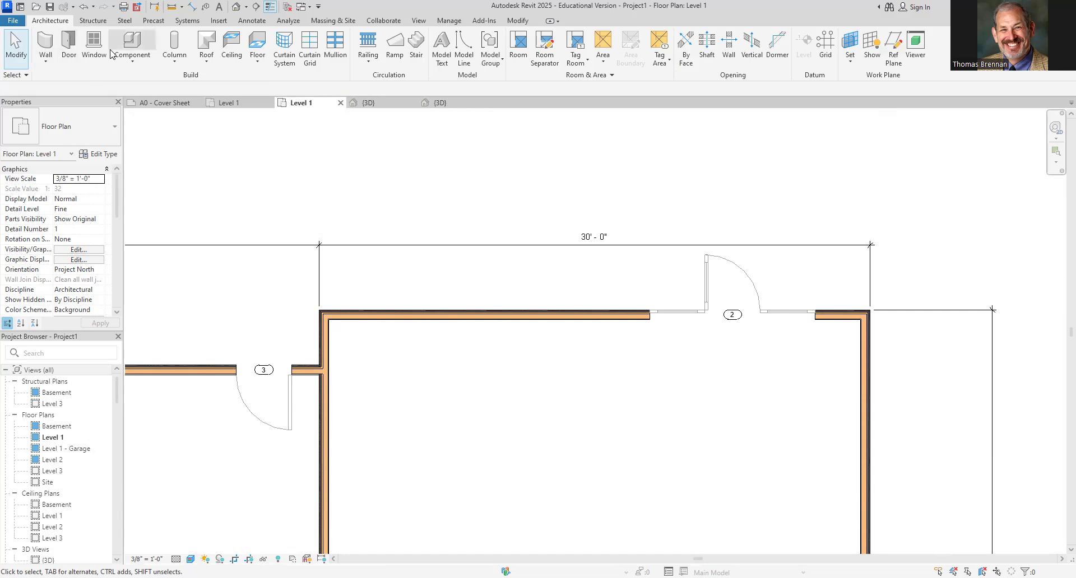
# Place a Slider with Trim 60" x 48" window in the larger wing's rear wall near its left corner
pyautogui.click(93, 50)
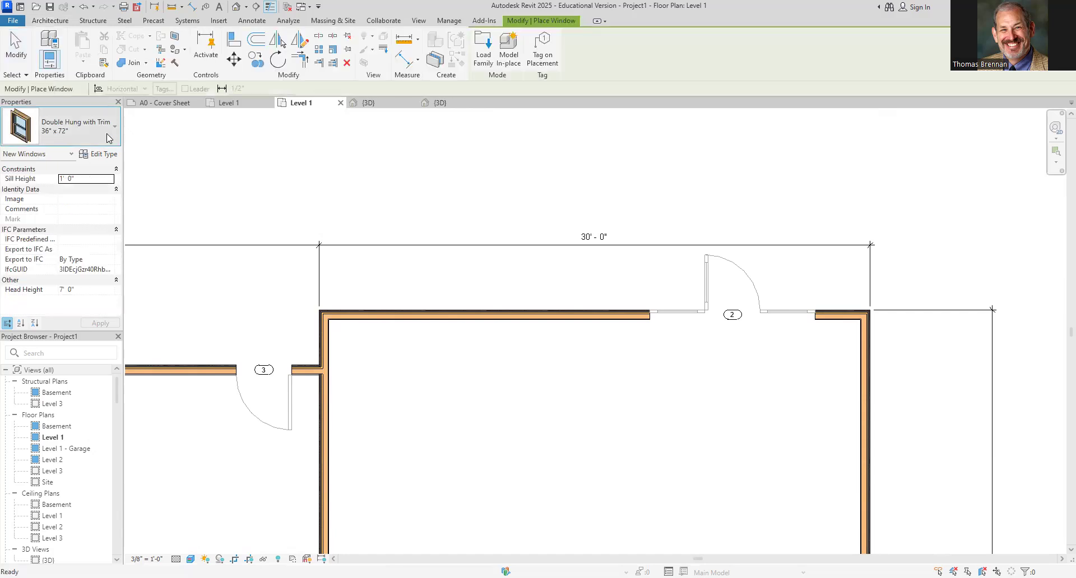
pyautogui.click(90, 130)
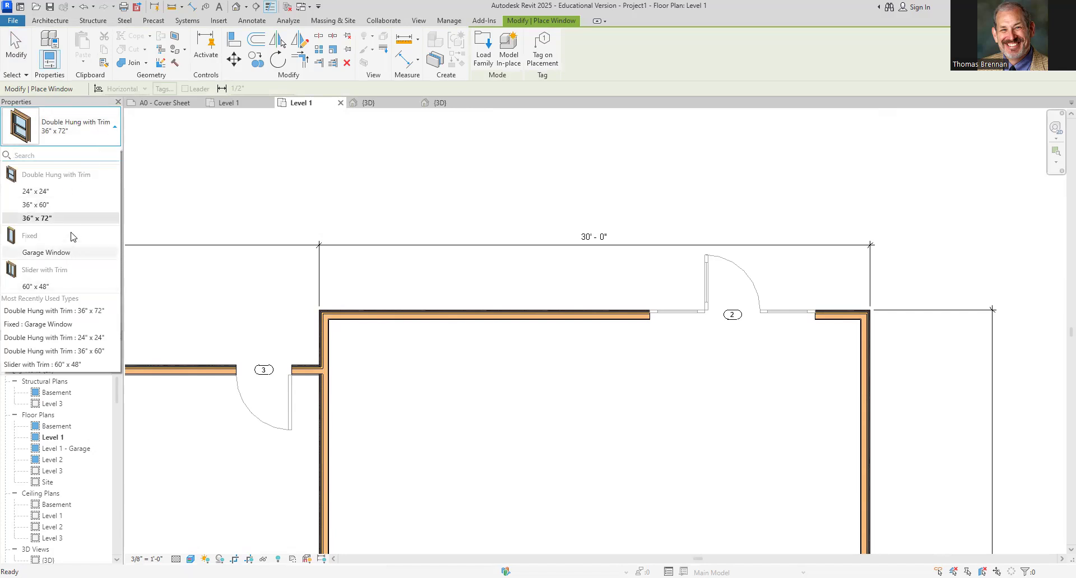
pyautogui.click(37, 286)
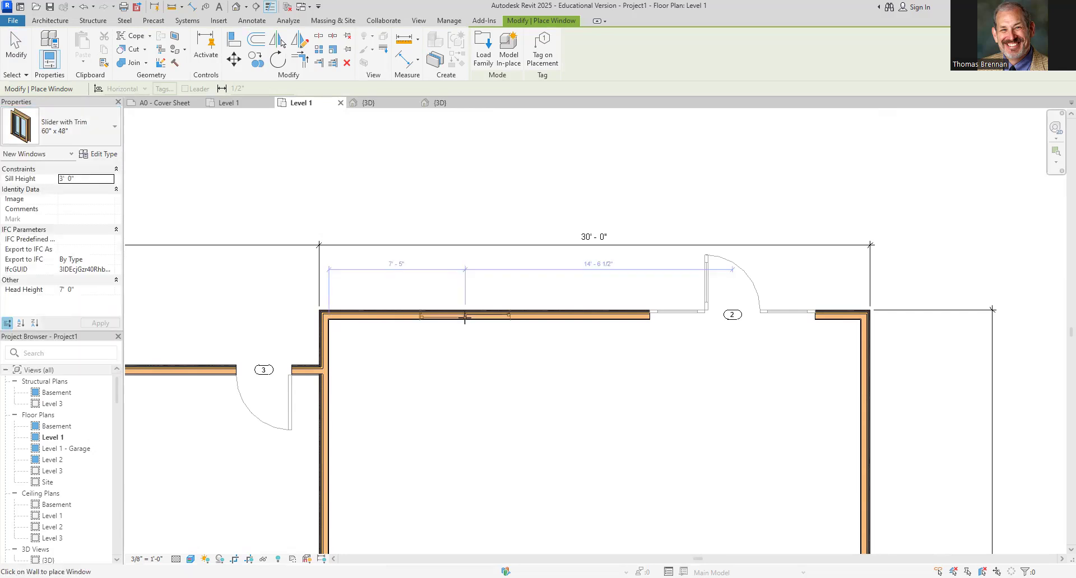
pyautogui.click(459, 344)
pyautogui.press('Escape')
pyautogui.press('Escape')
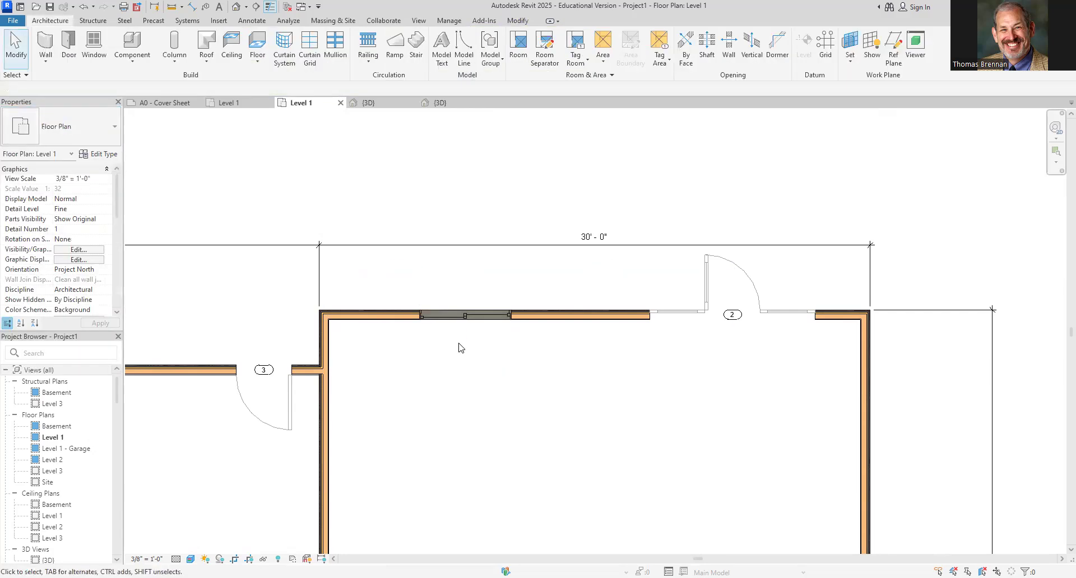
# Select the slider window, shift its temporary dimension's witness line to the side wall's exterior face, and set the distance to 7' 6"
pyautogui.scroll(3, 459, 345)
pyautogui.moveTo(412, 317); pyautogui.dragTo(641, 388, button='middle')
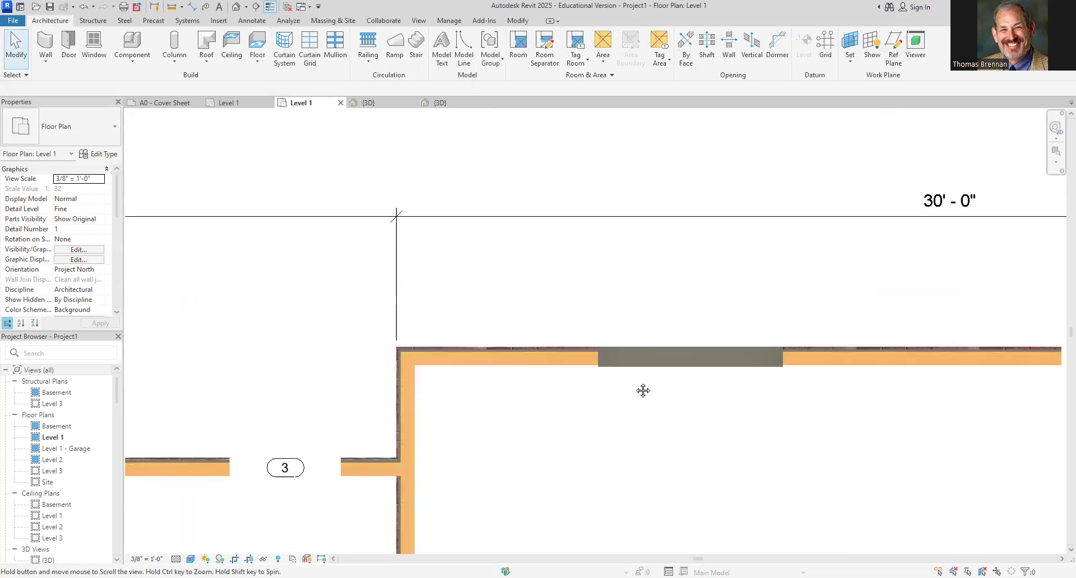
pyautogui.click(665, 358)
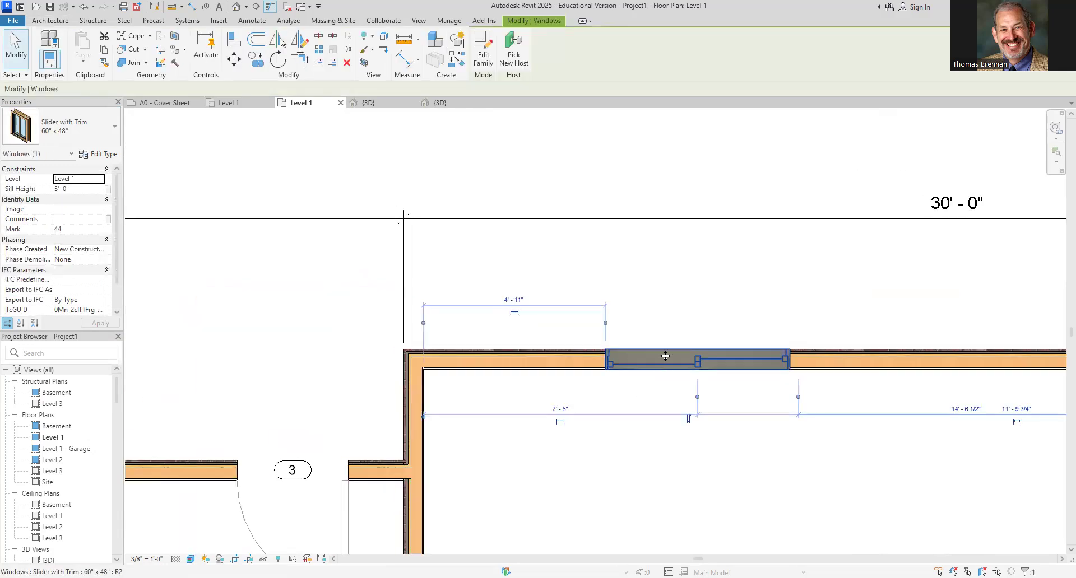
pyautogui.click(423, 323)
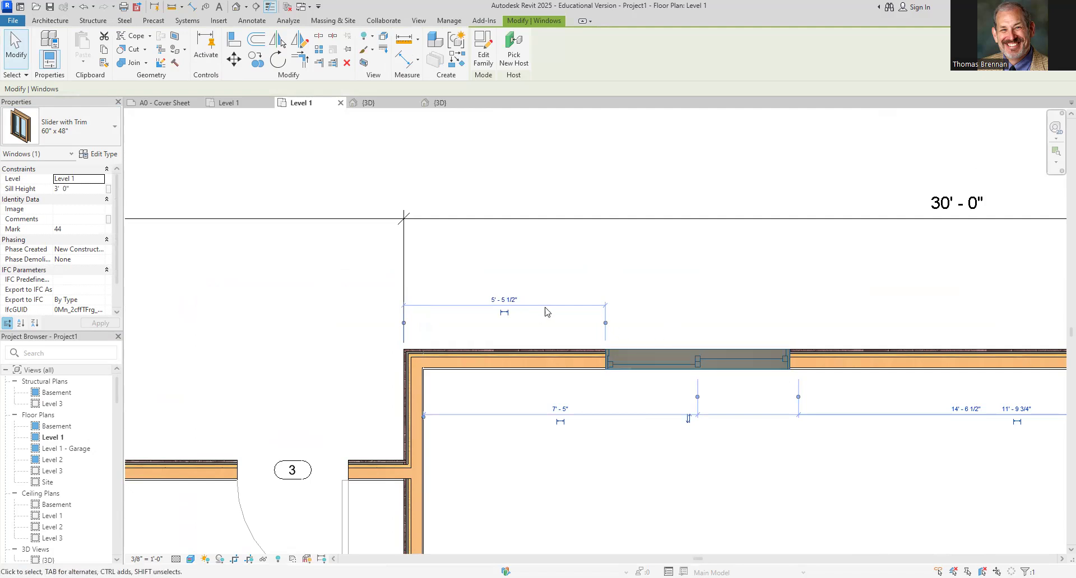
pyautogui.click(605, 324)
pyautogui.click(798, 324)
pyautogui.click(549, 301)
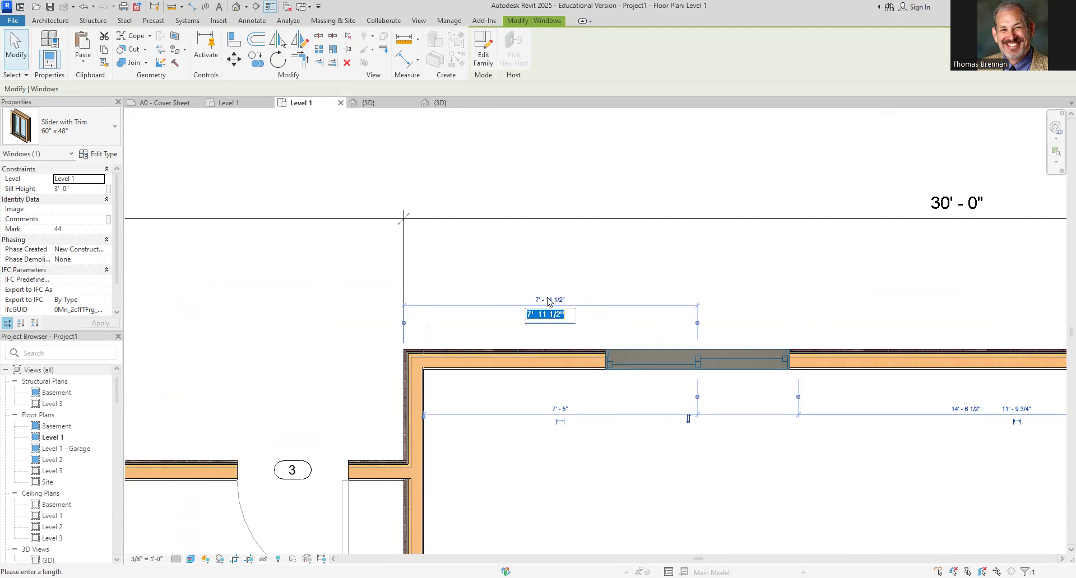
pyautogui.write("7'6")
pyautogui.press('Return')
pyautogui.click(583, 278)
# Review the placed doors and windows in the 3D view
pyautogui.scroll(-5, 583, 279)
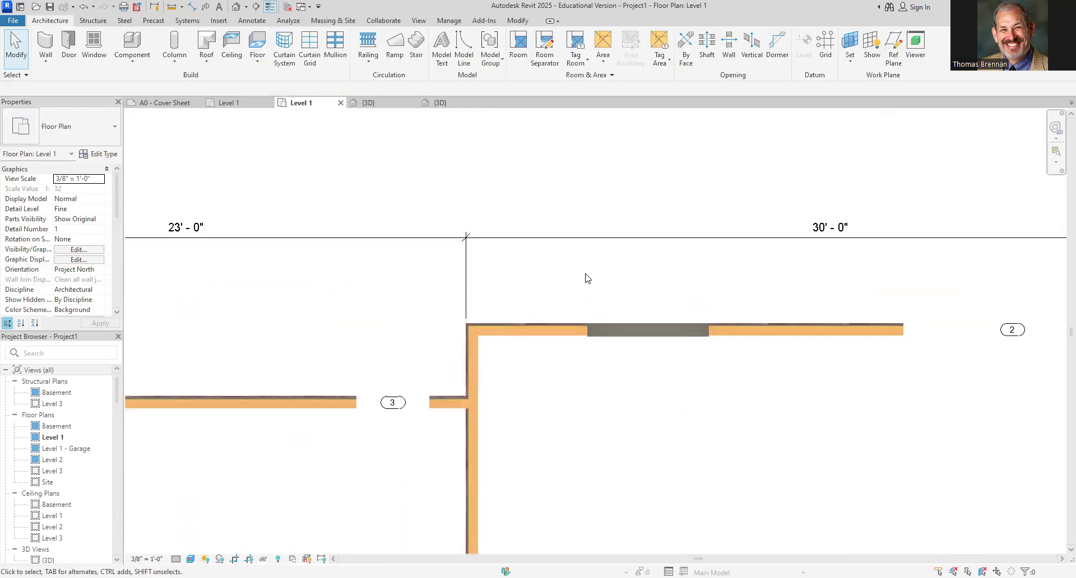
pyautogui.moveTo(655, 421); pyautogui.dragTo(637, 295, button='middle')
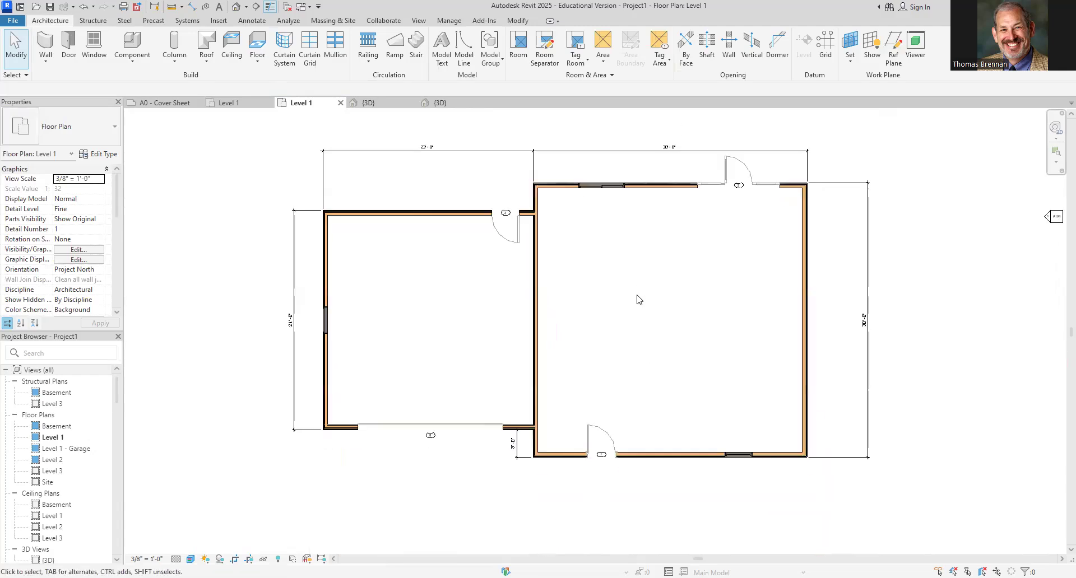
pyautogui.scroll(-1, 637, 302)
pyautogui.click(371, 104)
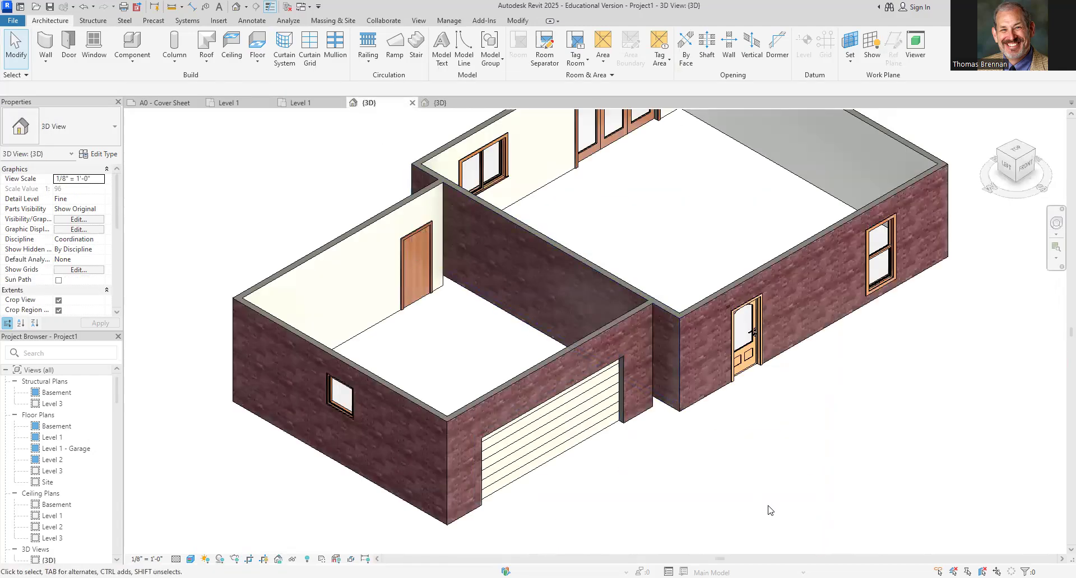
pyautogui.scroll(-2, 759, 512)
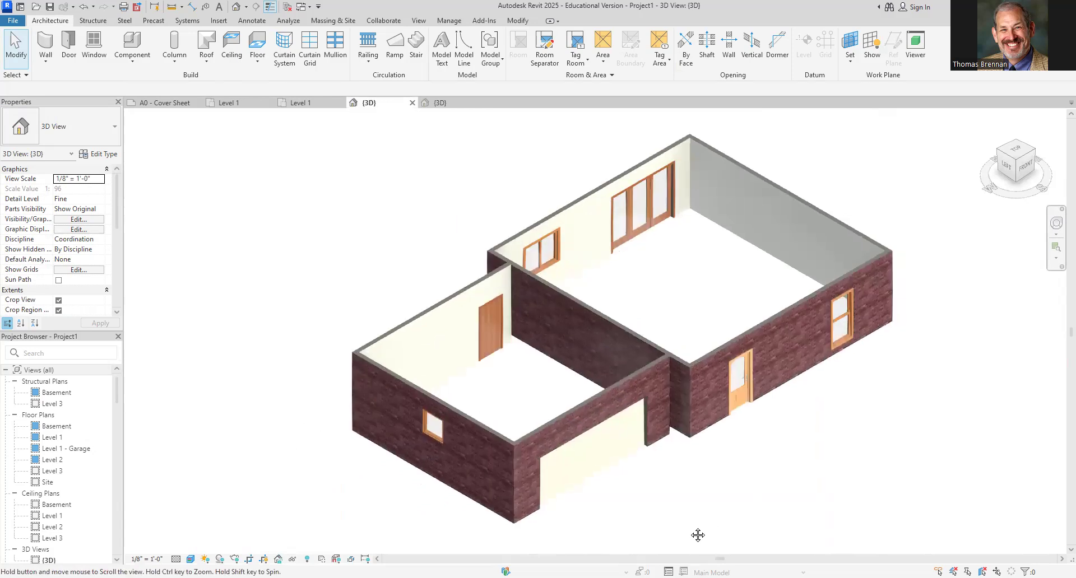
pyautogui.moveTo(697, 533); pyautogui.dragTo(667, 547, button='middle')
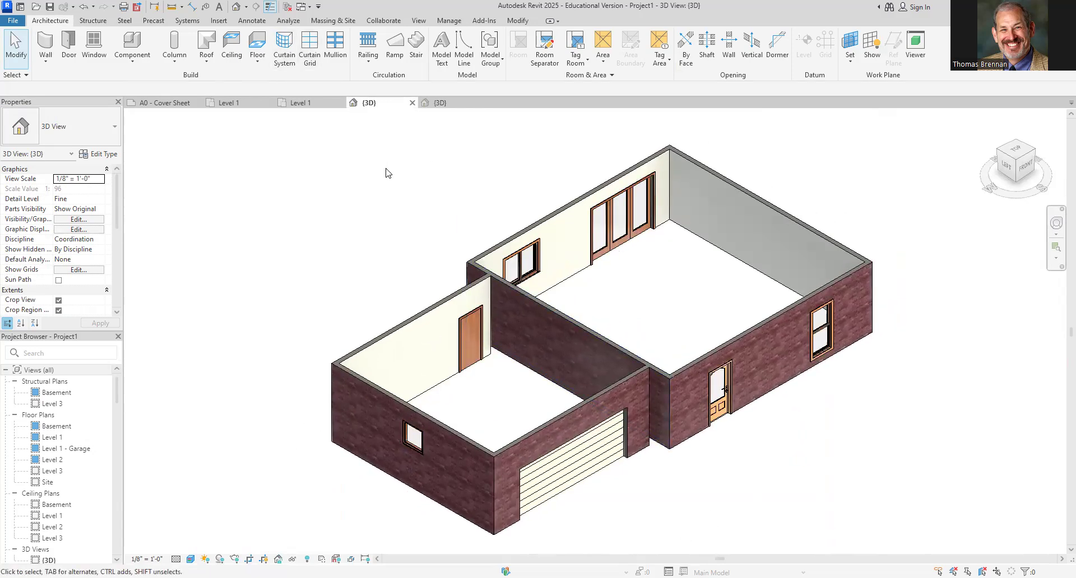
# Save the project to the Desktop as WINTHROP PROJECT followed by the student's surname
pyautogui.click(13, 21)
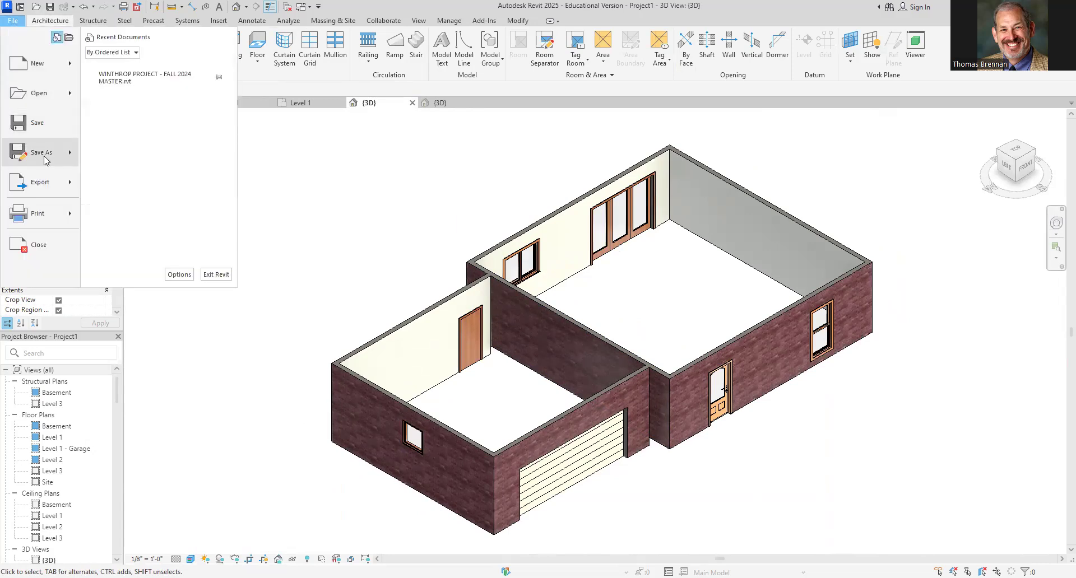
pyautogui.moveTo(46, 161)
pyautogui.click(175, 132)
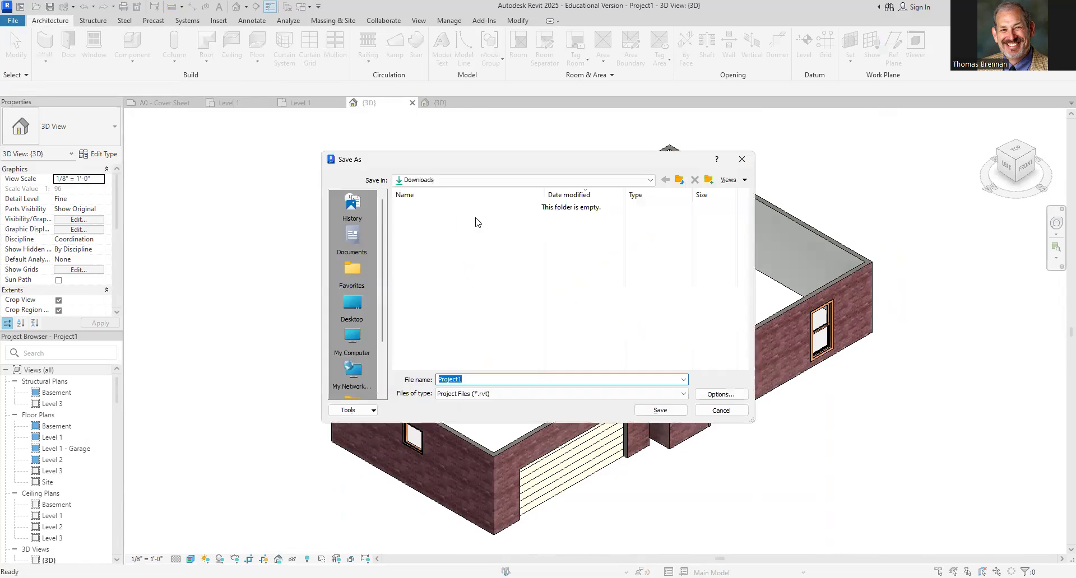
pyautogui.click(358, 307)
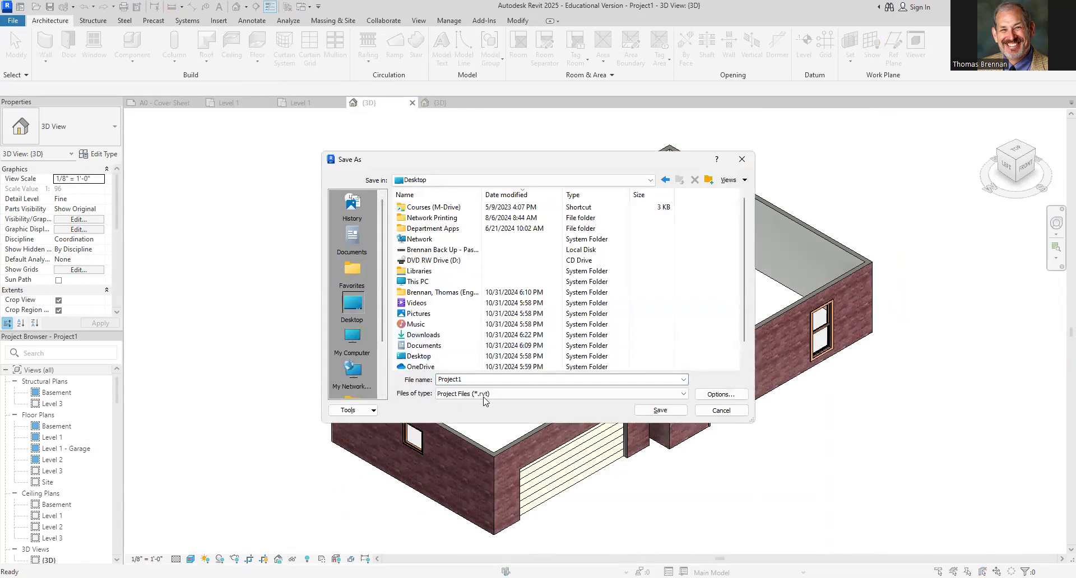
pyautogui.click(490, 379)
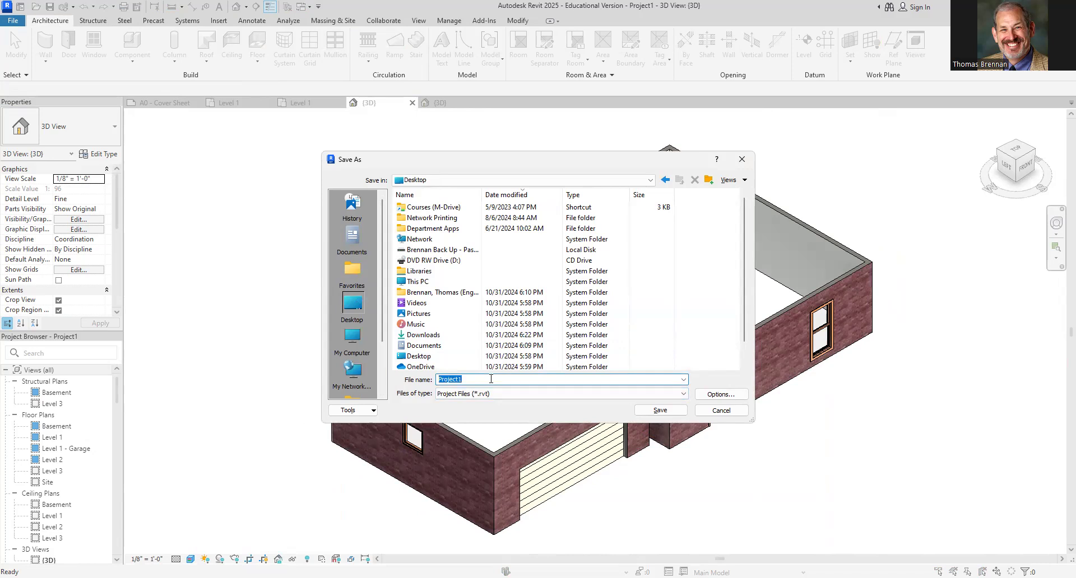
pyautogui.write('WINTHROP PRO')
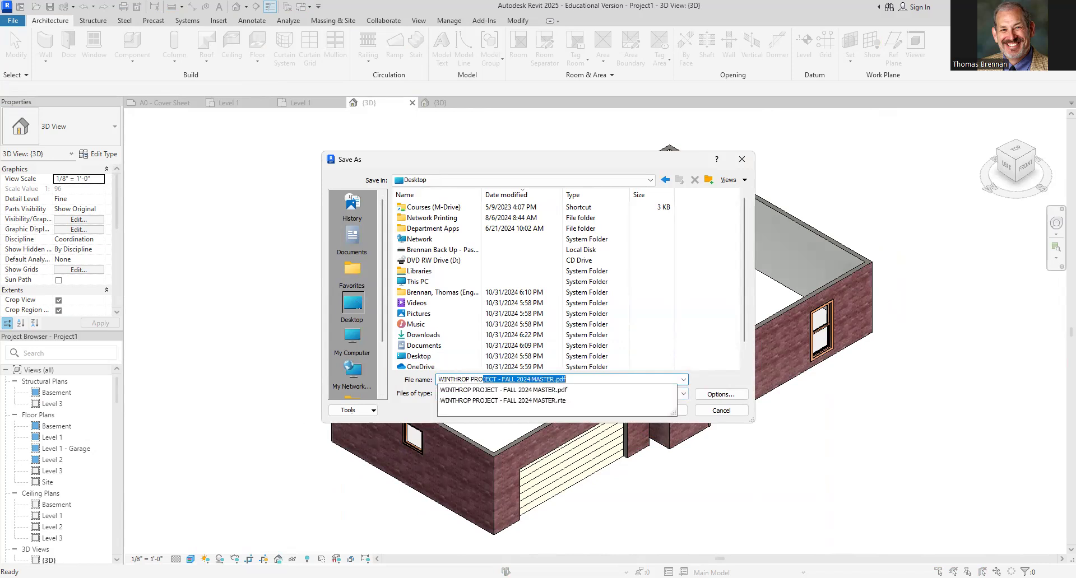
pyautogui.write('JECT - BRENNAN')
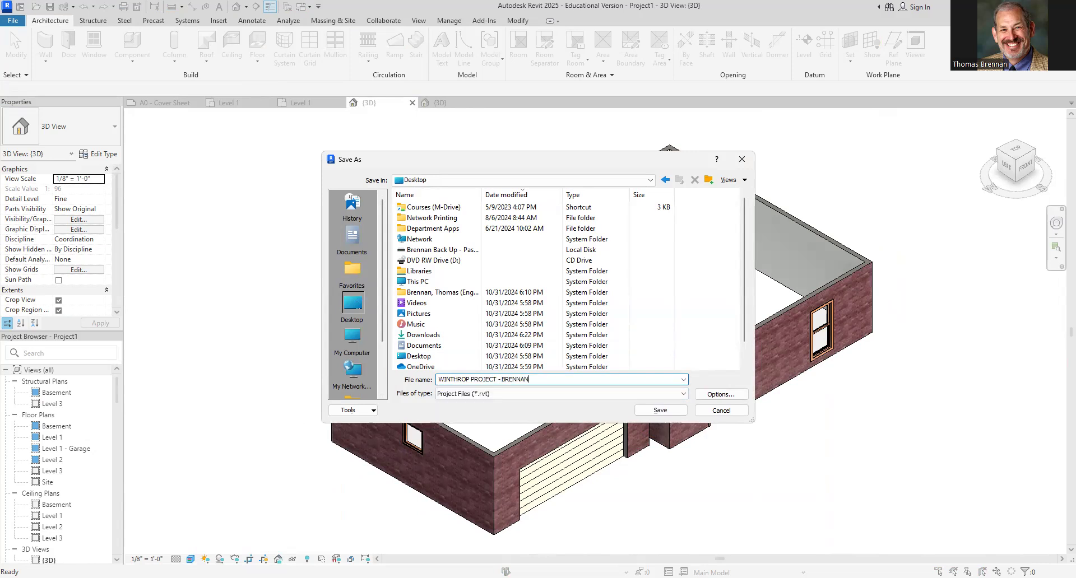
pyautogui.press('Return')
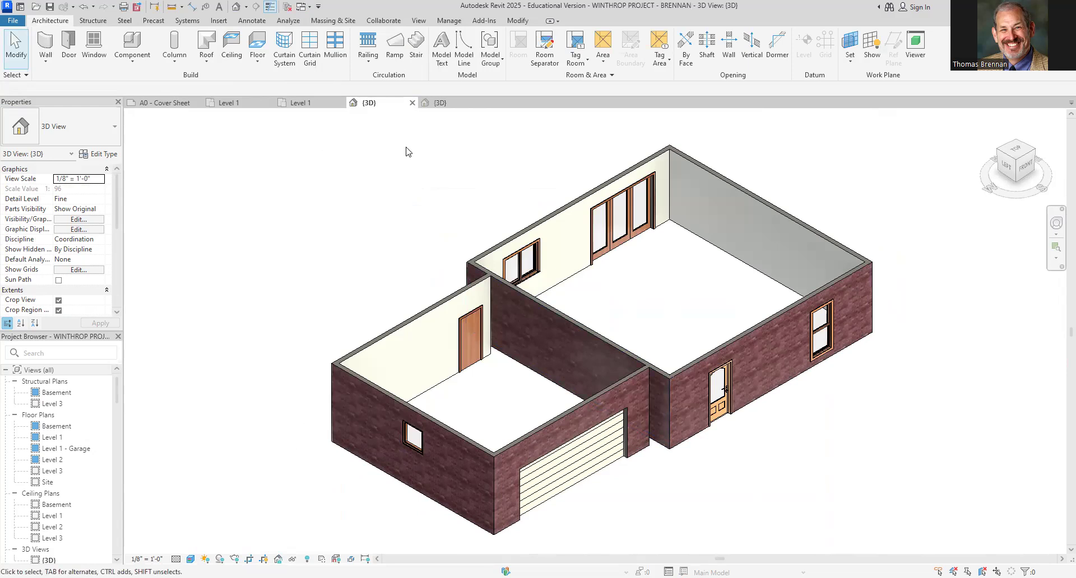
# Return to the Level 1 plan, start a floor, and set its height offset to -1' 0"
pyautogui.click(307, 105)
pyautogui.scroll(1, 645, 365)
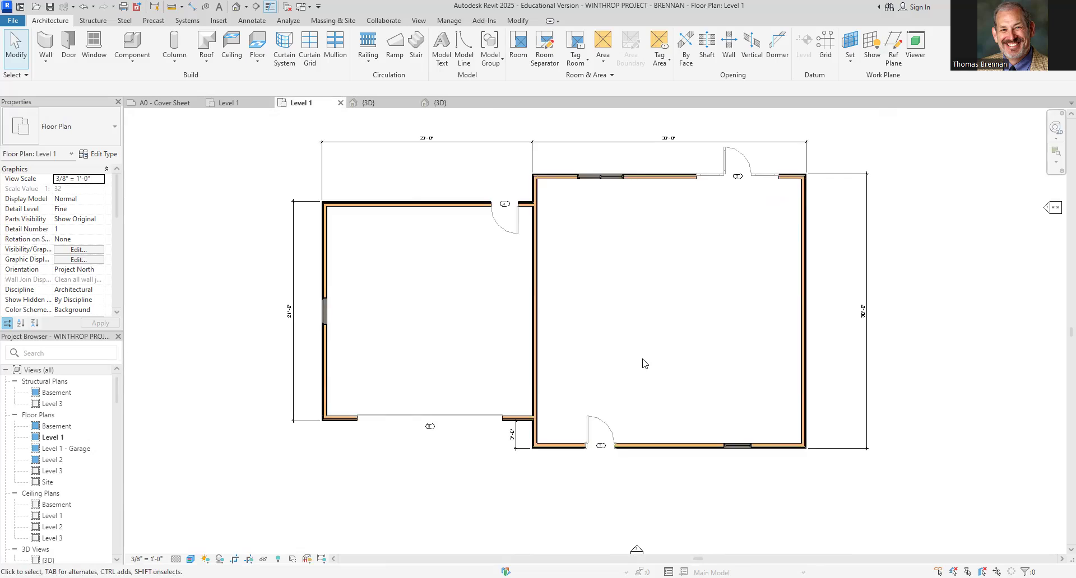
pyautogui.click(258, 48)
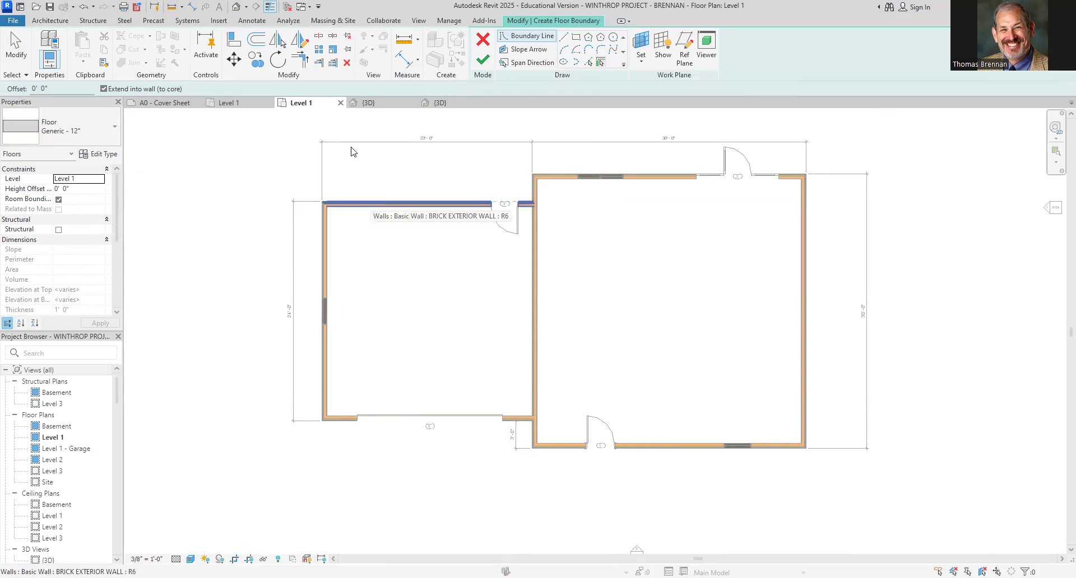
pyautogui.click(89, 189)
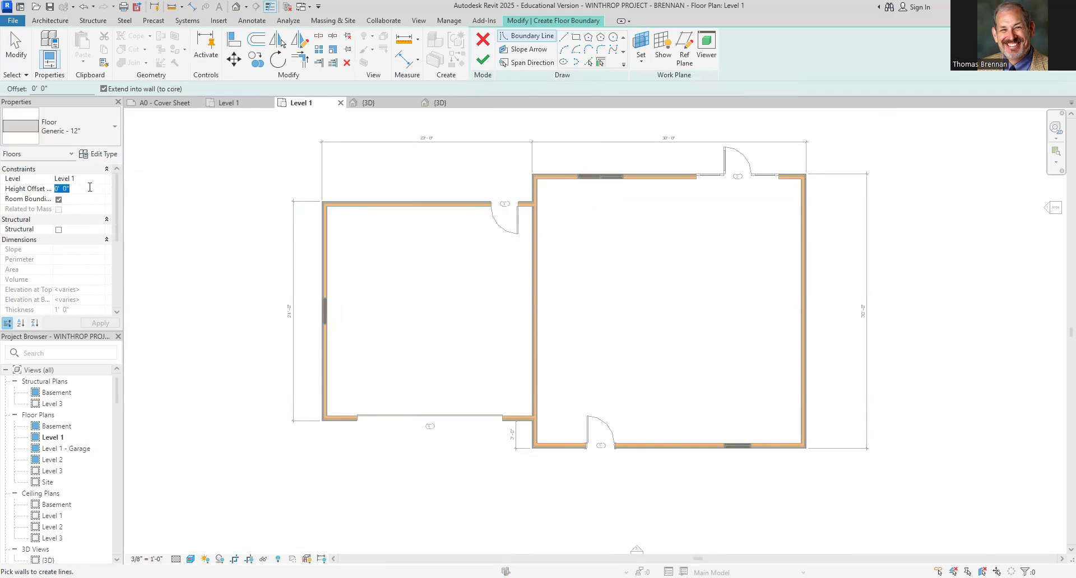
pyautogui.write('-')
pyautogui.press('Return')
# Pick the garage's walls, including the shared wall with the larger wing, as floor boundary lines
pyautogui.click(421, 202)
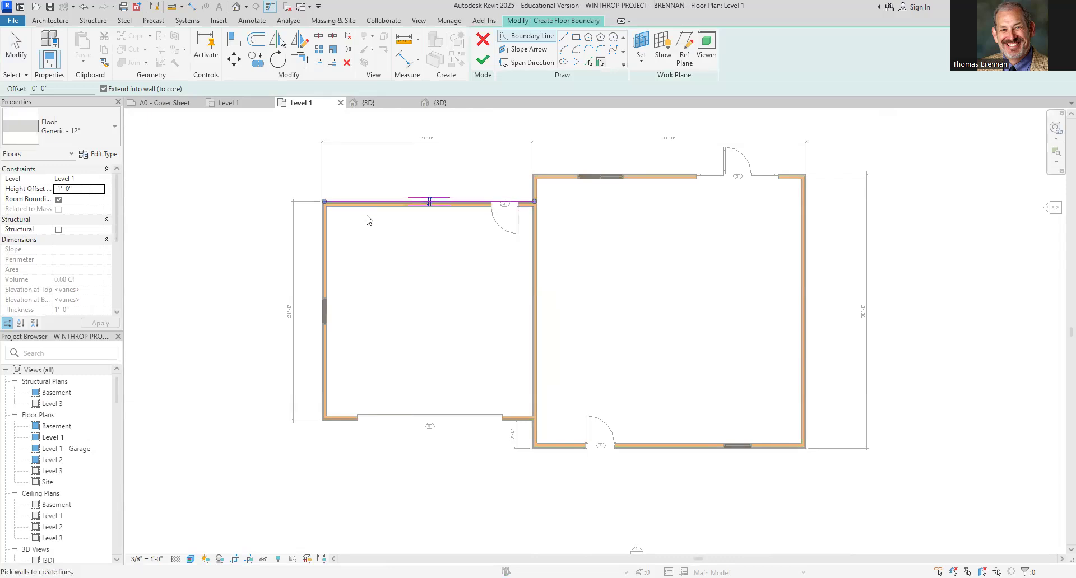
pyautogui.click(323, 247)
pyautogui.click(356, 426)
pyautogui.scroll(3, 432, 391)
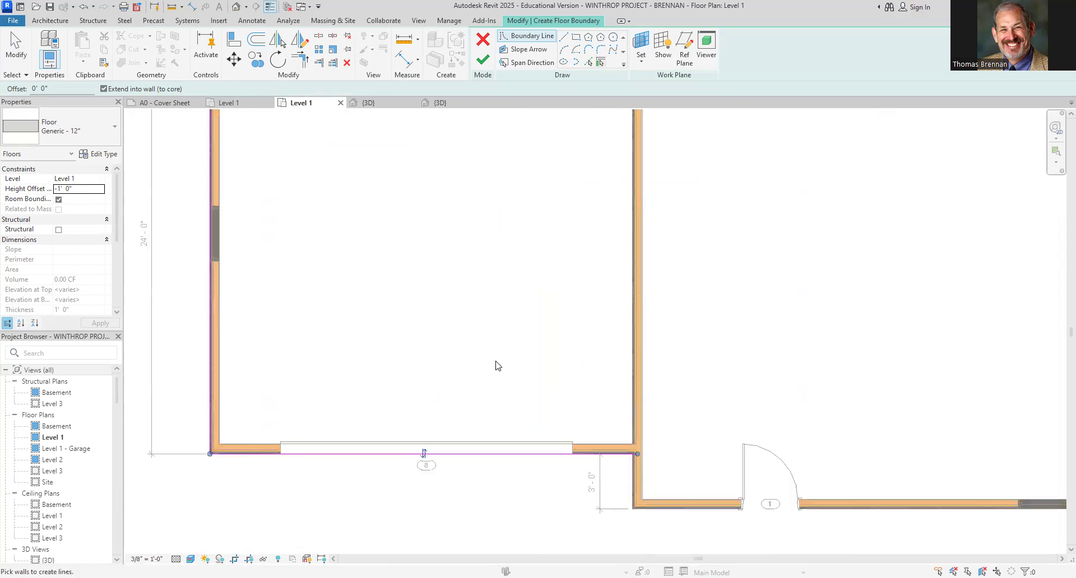
pyautogui.click(645, 378)
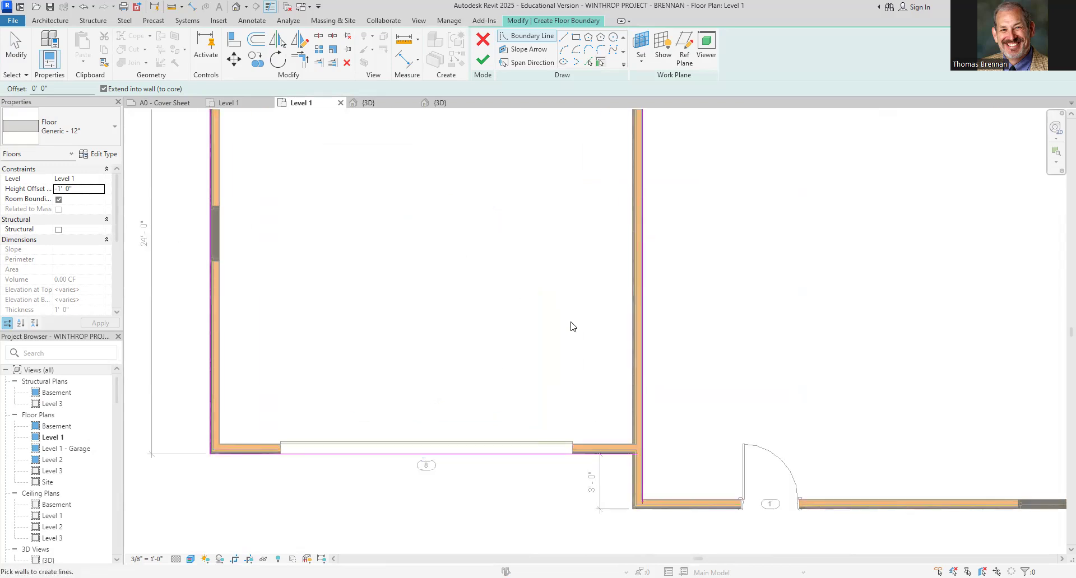
pyautogui.scroll(-4, 579, 342)
pyautogui.scroll(-2, 560, 258)
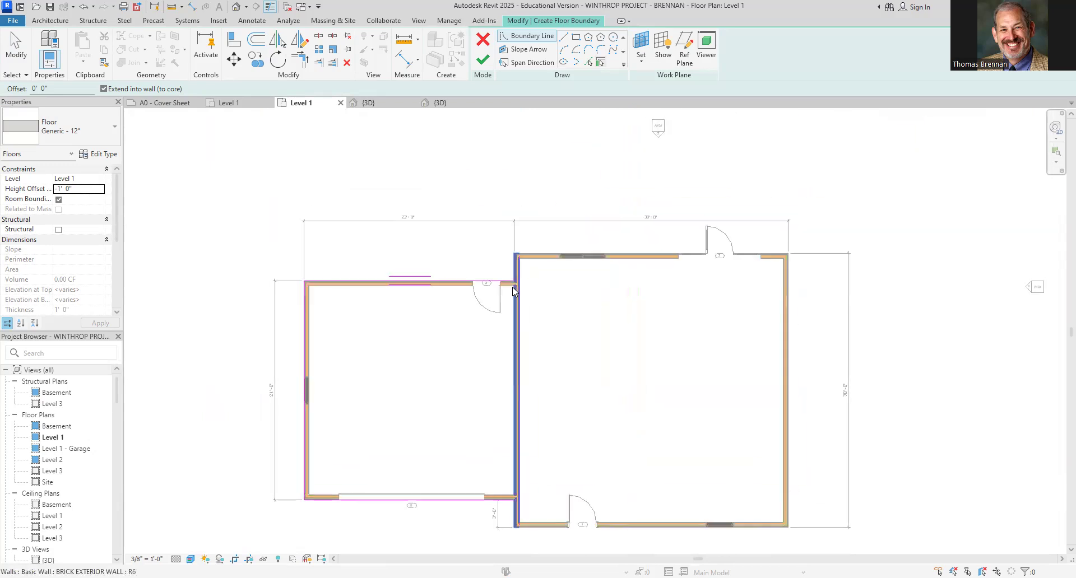
pyautogui.scroll(3, 516, 313)
pyautogui.moveTo(548, 363); pyautogui.dragTo(549, 276, button='middle')
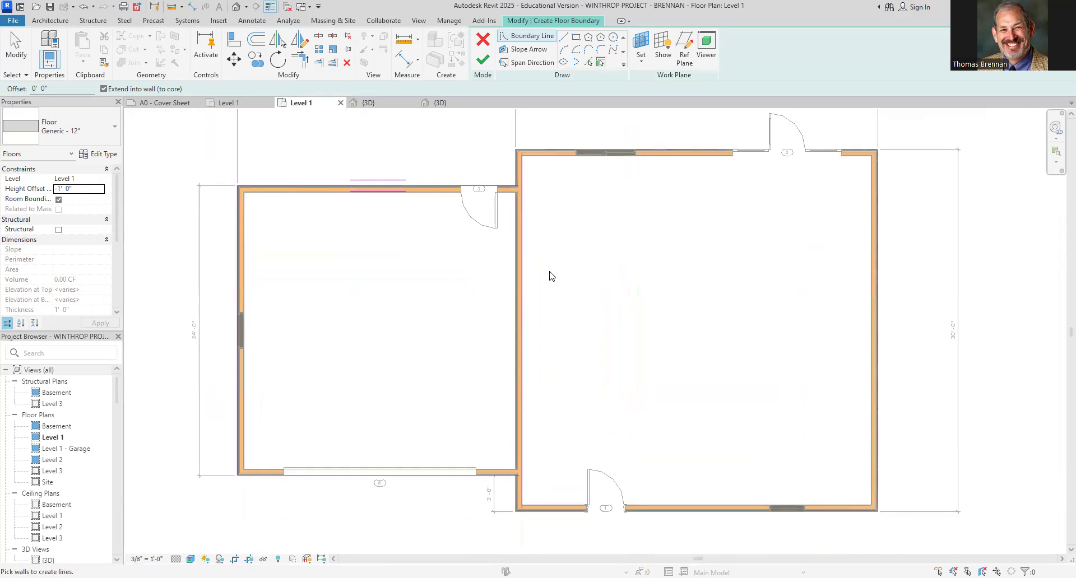
pyautogui.scroll(2, 549, 277)
pyautogui.scroll(-2, 557, 273)
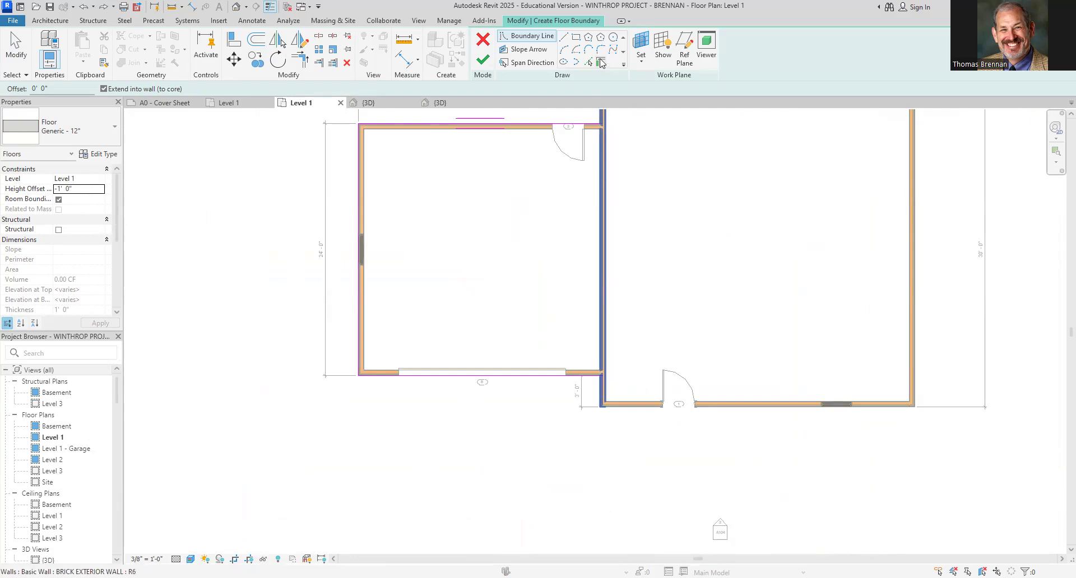
pyautogui.click(600, 218)
# Trim the garage's top boundary line and the shared-wall boundary line to a corner
pyautogui.scroll(2, 591, 190)
pyautogui.scroll(-3, 594, 186)
pyautogui.scroll(6, 516, 372)
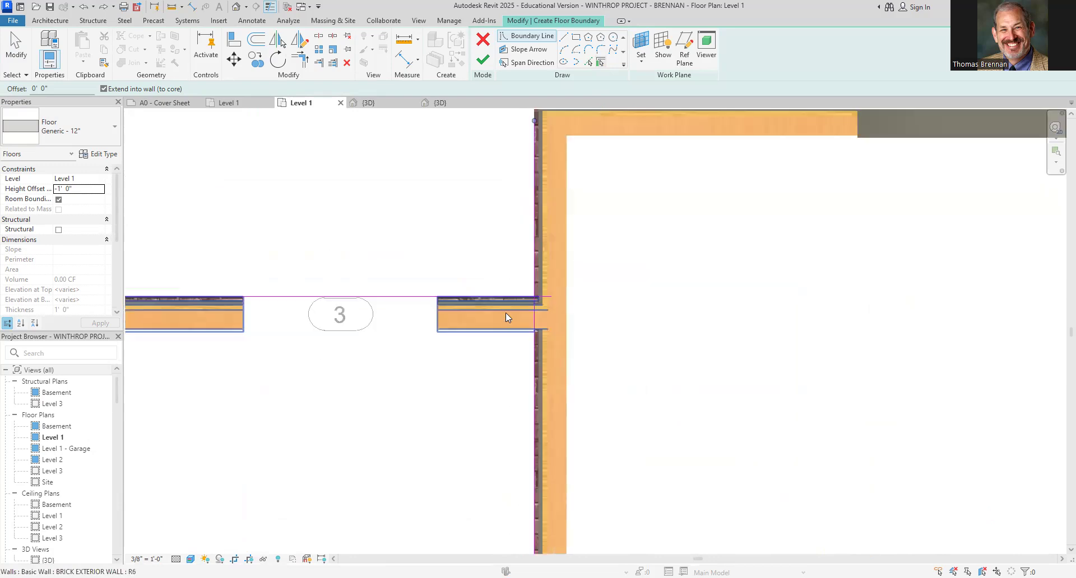
pyautogui.scroll(5, 522, 315)
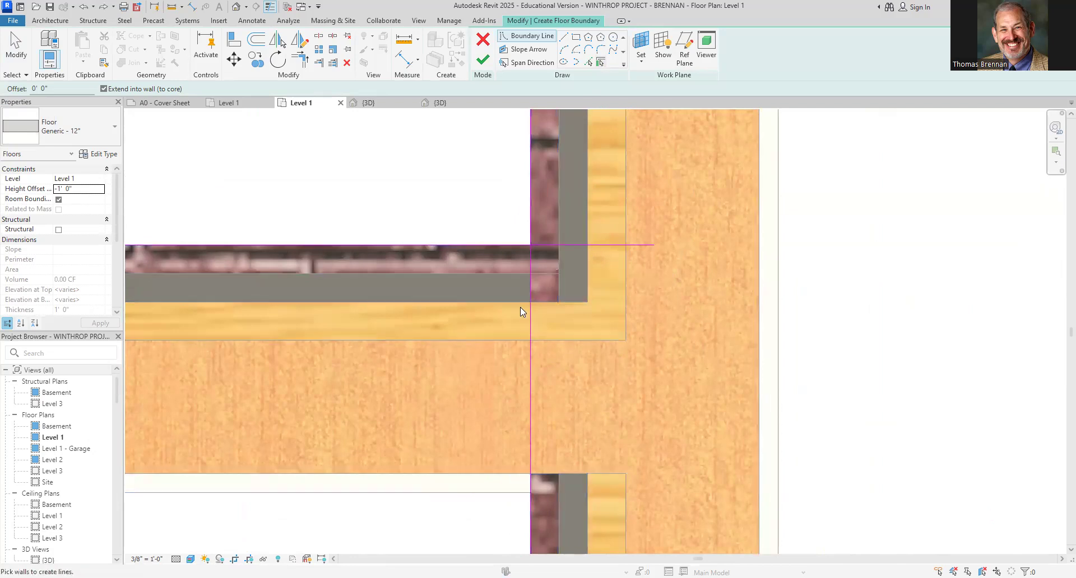
pyautogui.scroll(-5, 520, 307)
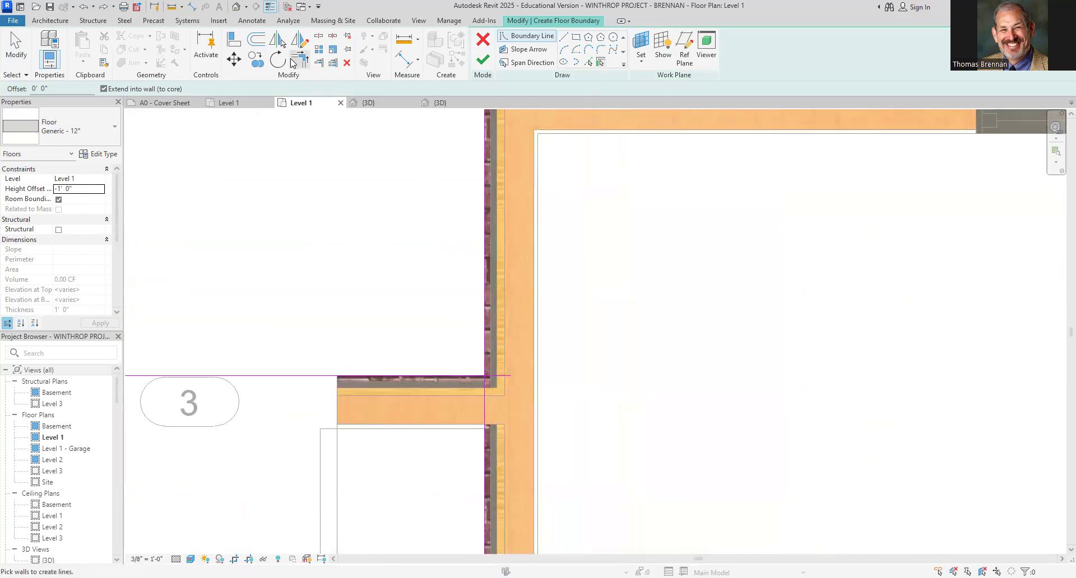
pyautogui.click(293, 61)
pyautogui.click(444, 376)
pyautogui.click(487, 405)
# Switch the view to Hidden Line and trim the top and shared-wall boundary lines to a clean corner
pyautogui.scroll(-4, 532, 449)
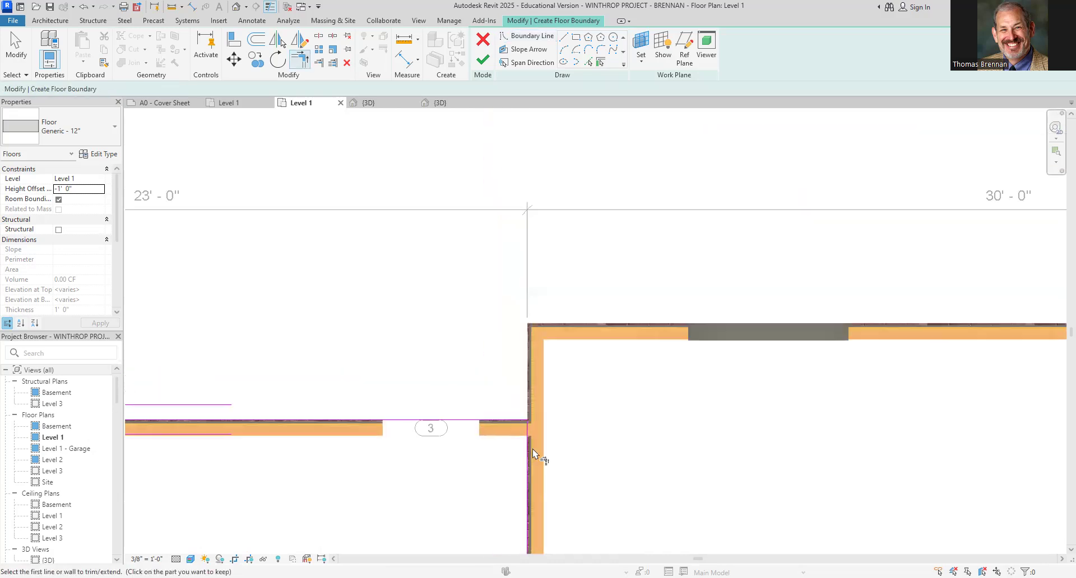
pyautogui.scroll(10, 532, 455)
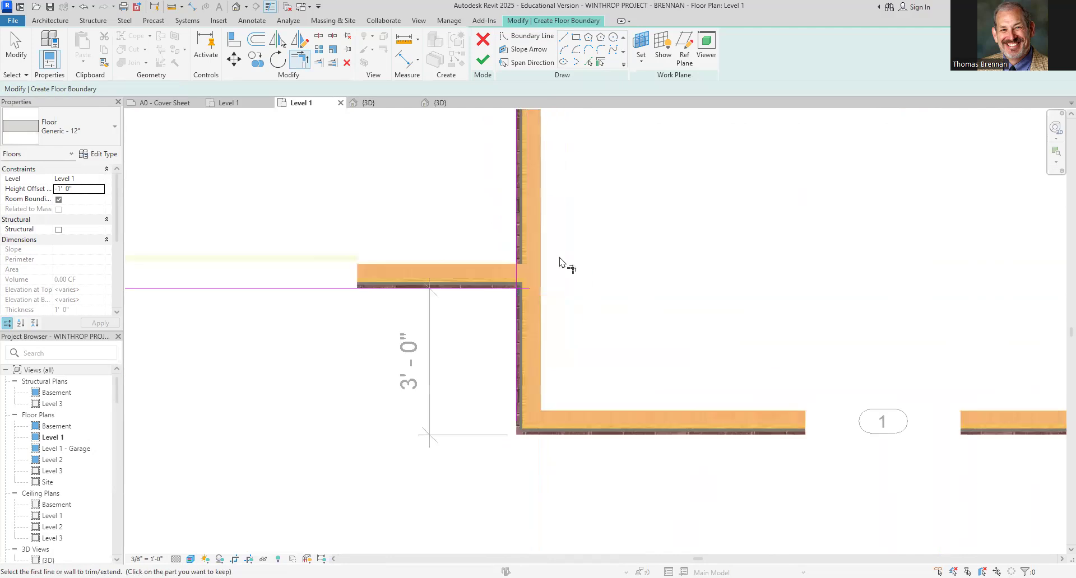
pyautogui.click(190, 559)
pyautogui.click(239, 498)
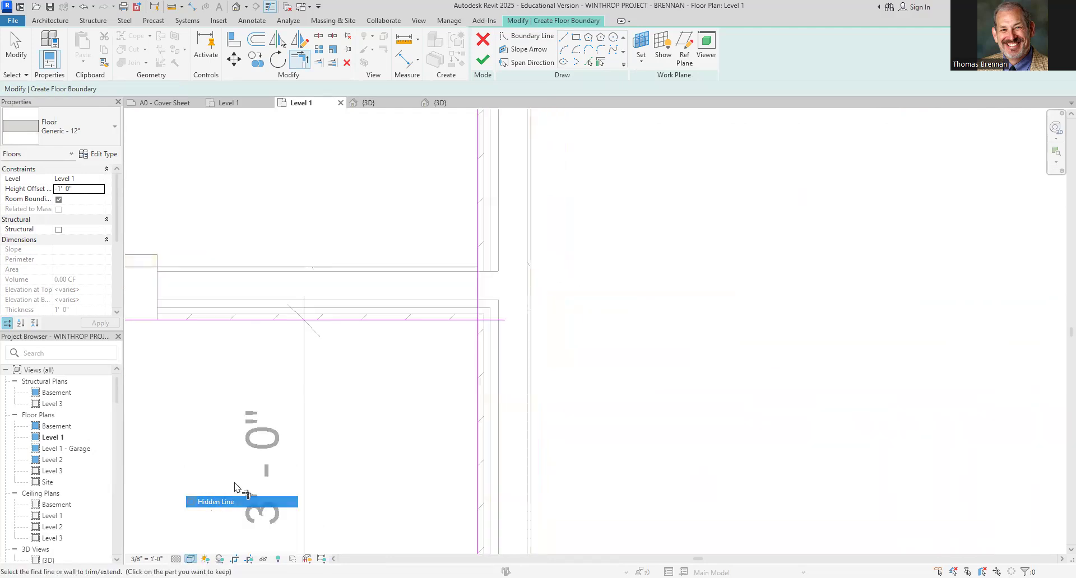
pyautogui.click(454, 325)
pyautogui.click(480, 308)
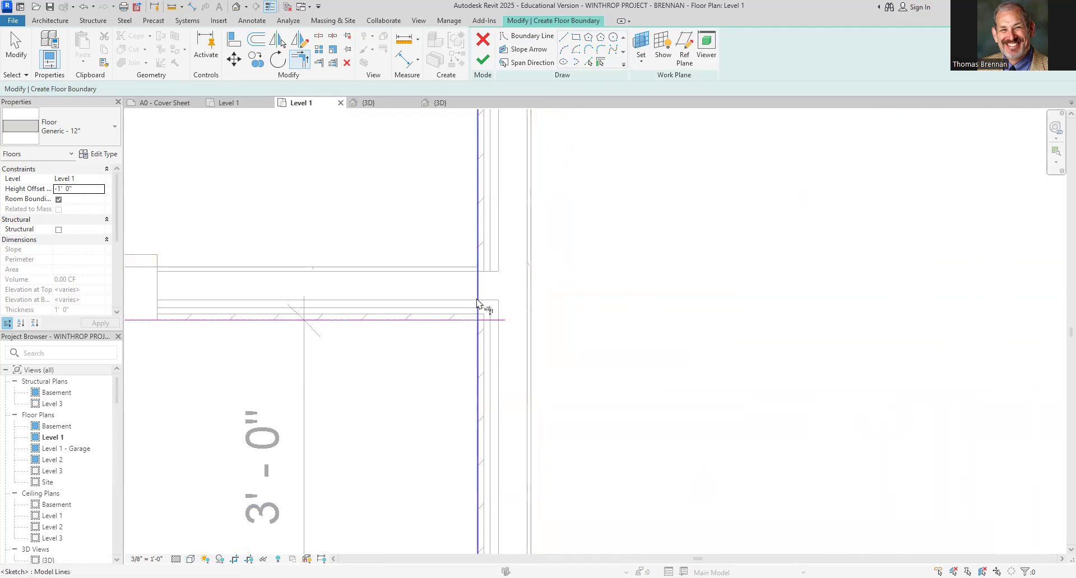
# Finish the garage floor sketch
pyautogui.scroll(-5, 445, 370)
pyautogui.moveTo(390, 368); pyautogui.dragTo(869, 392, button='middle')
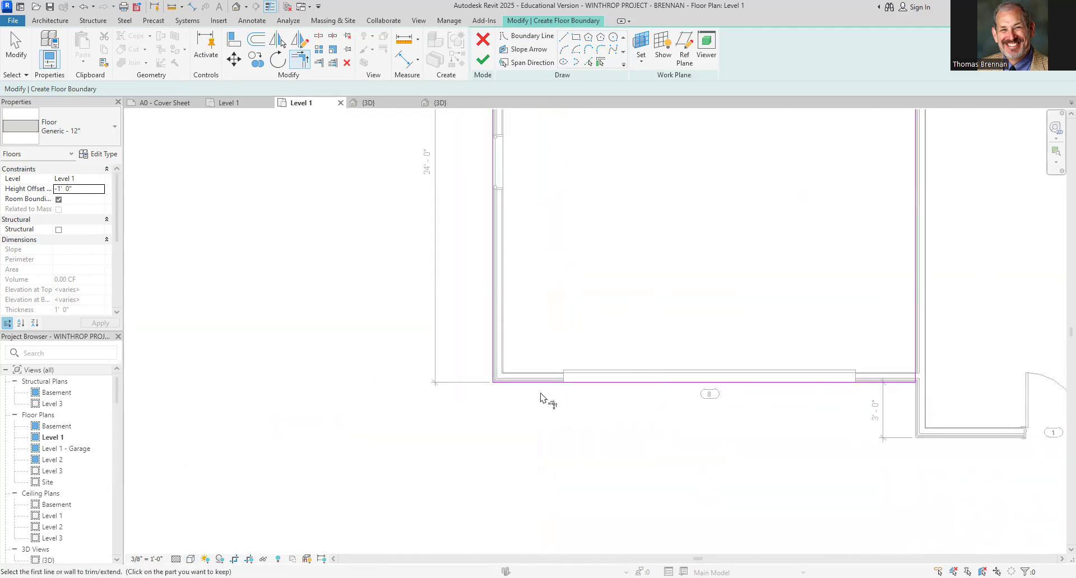
pyautogui.scroll(-2, 678, 269)
pyautogui.moveTo(661, 255); pyautogui.dragTo(409, 409, button='middle')
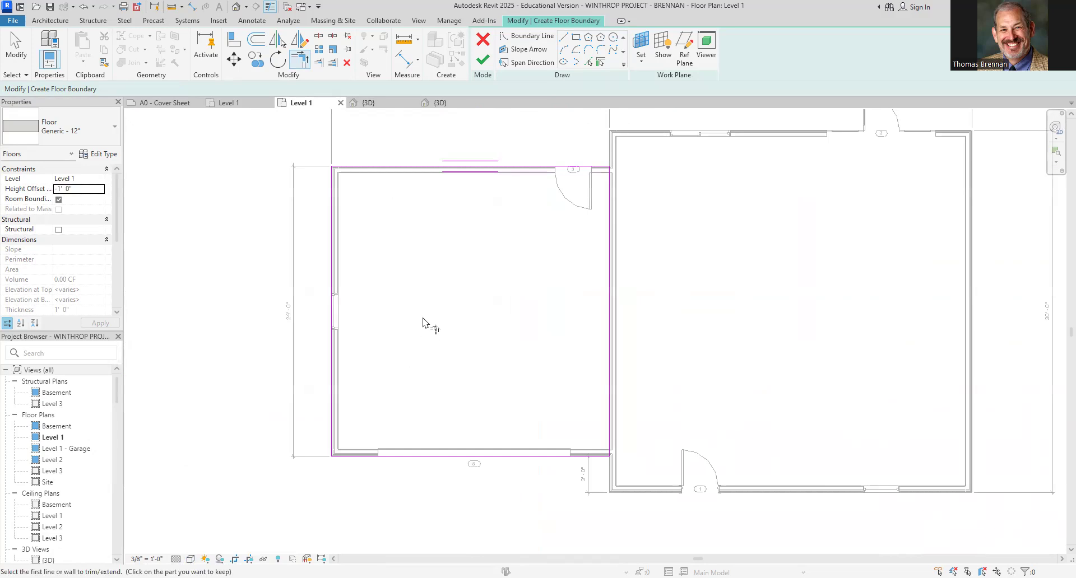
pyautogui.click(483, 59)
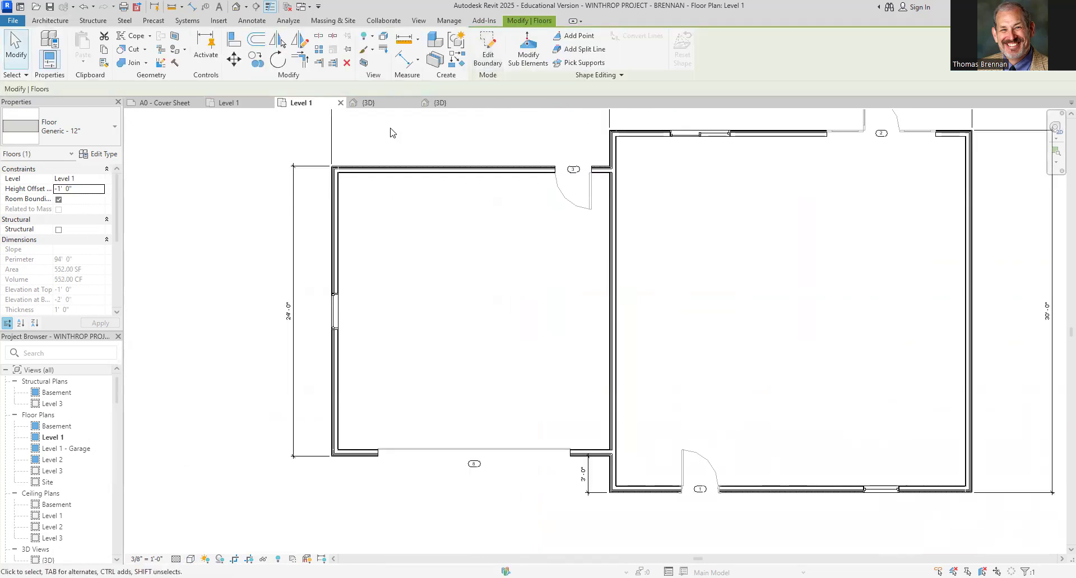
# Inspect the garage floor in the 3D view
pyautogui.click(370, 103)
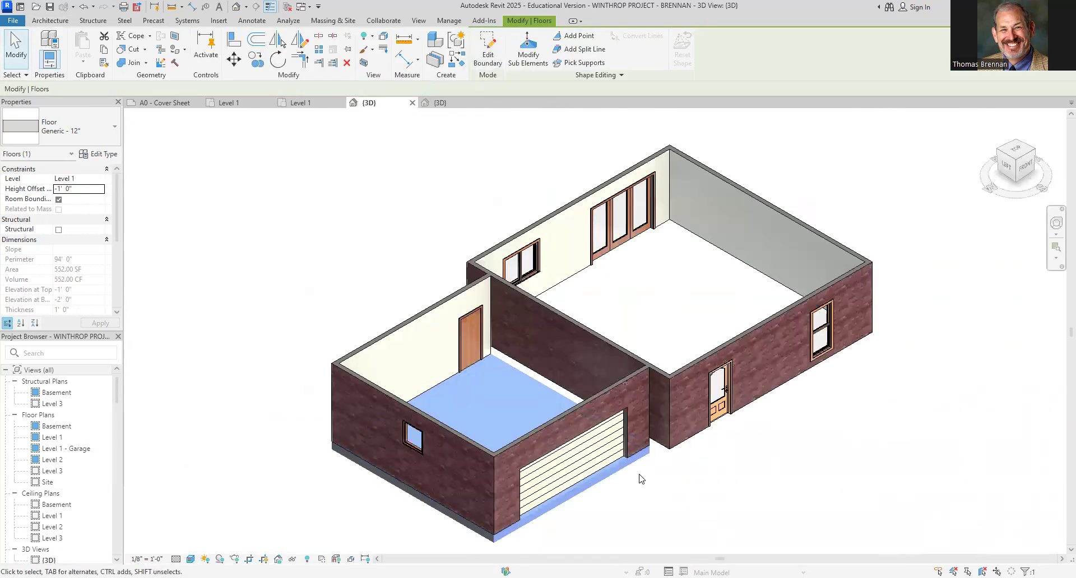
pyautogui.scroll(2, 625, 508)
pyautogui.click(625, 508)
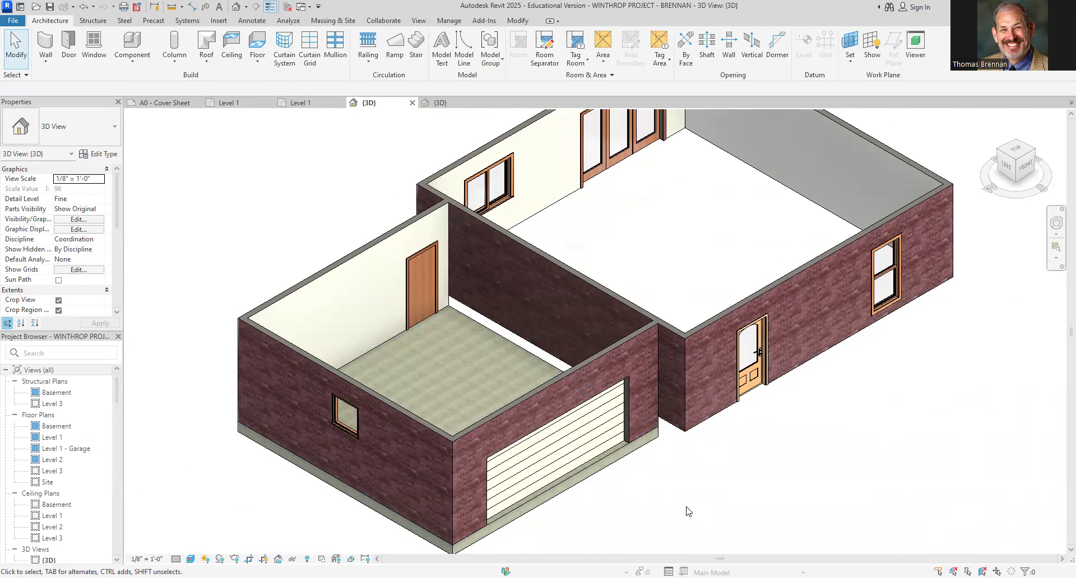
# Start a new floor on the Level 1 plan using the Wood Joist 10" - Wood Finish type
pyautogui.click(302, 102)
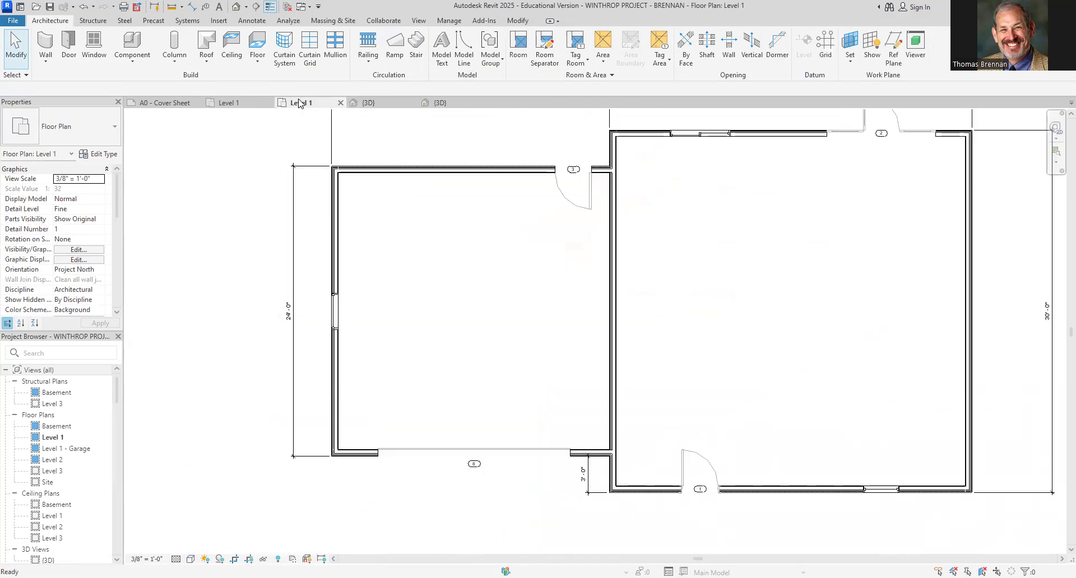
pyautogui.moveTo(793, 273); pyautogui.dragTo(581, 306, button='middle')
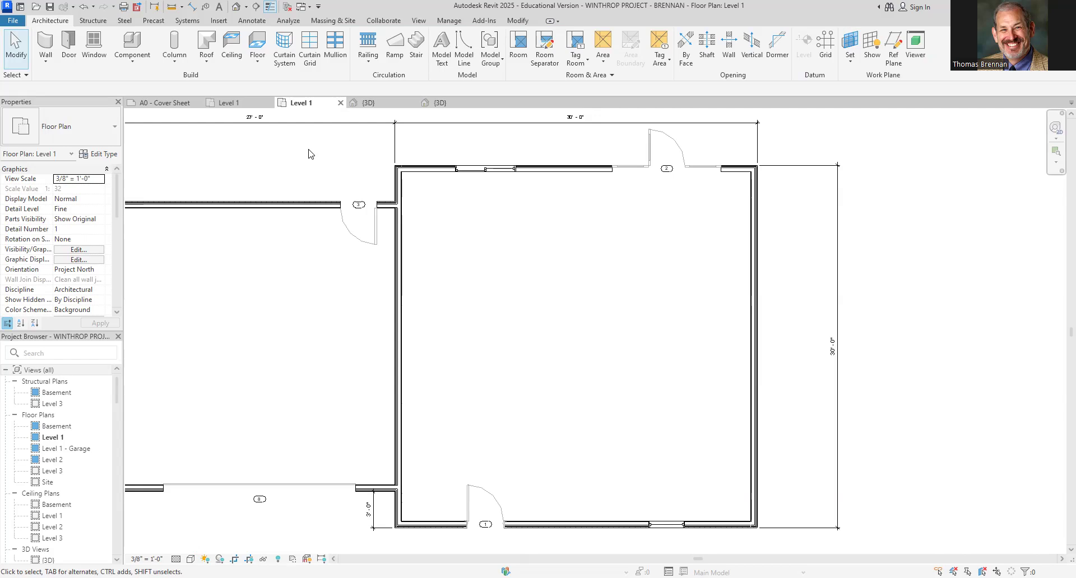
pyautogui.click(258, 46)
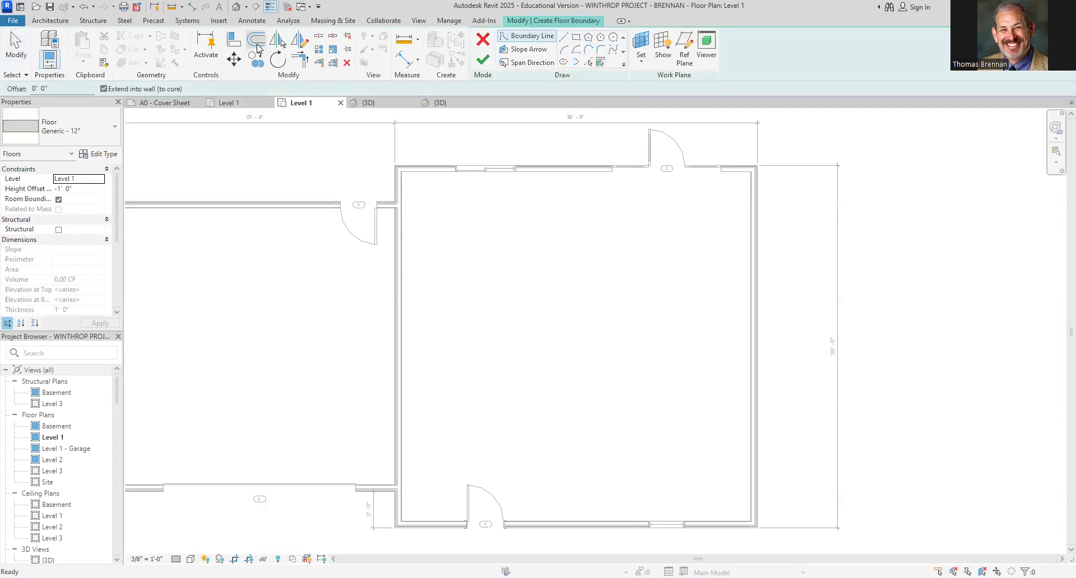
pyautogui.click(114, 124)
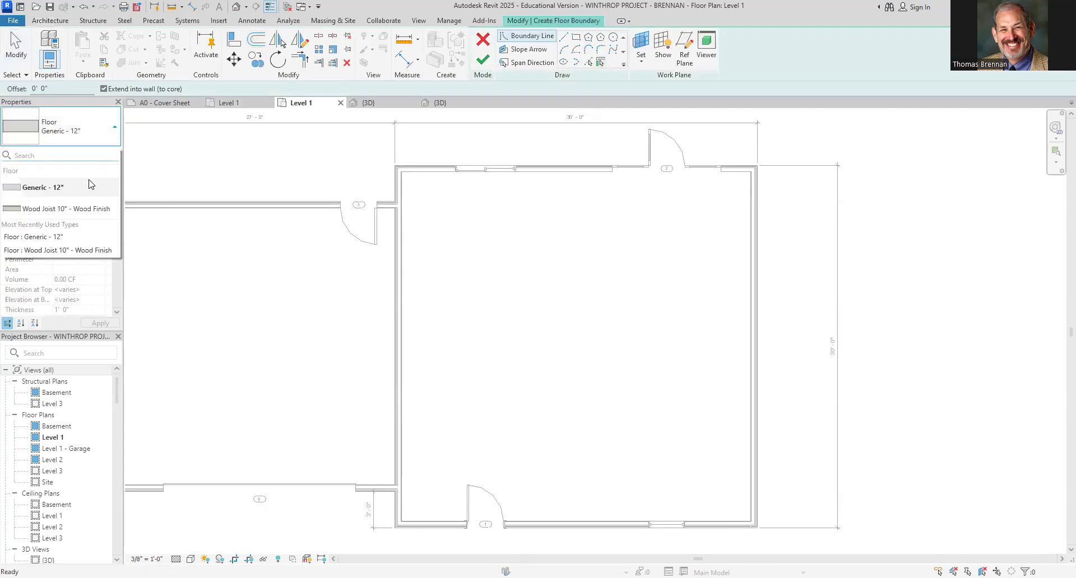
pyautogui.click(89, 210)
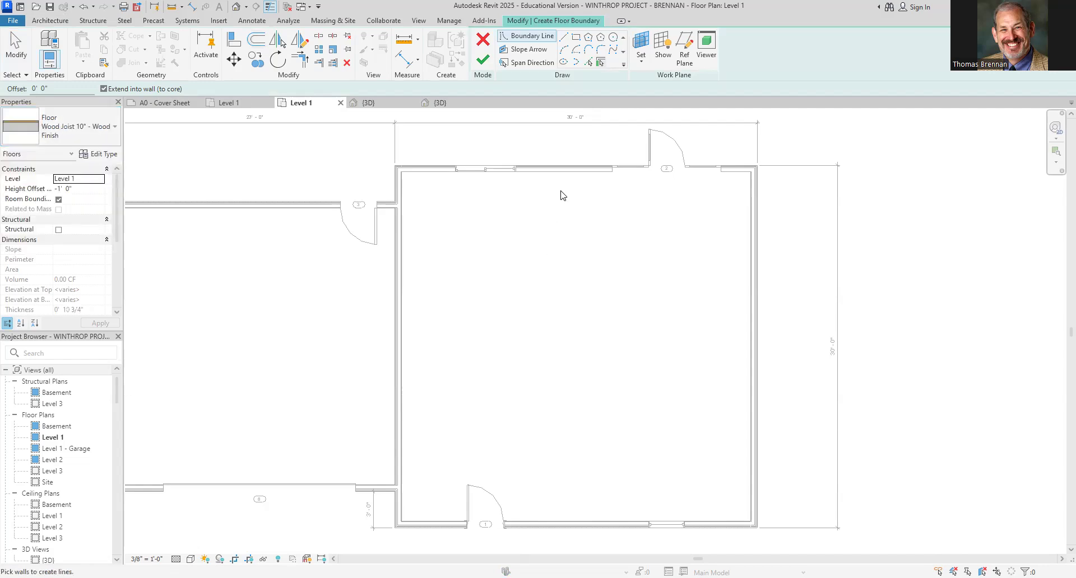
# Pick the larger wing's four walls as floor boundary lines and finish the floor
pyautogui.click(569, 171)
pyautogui.click(750, 298)
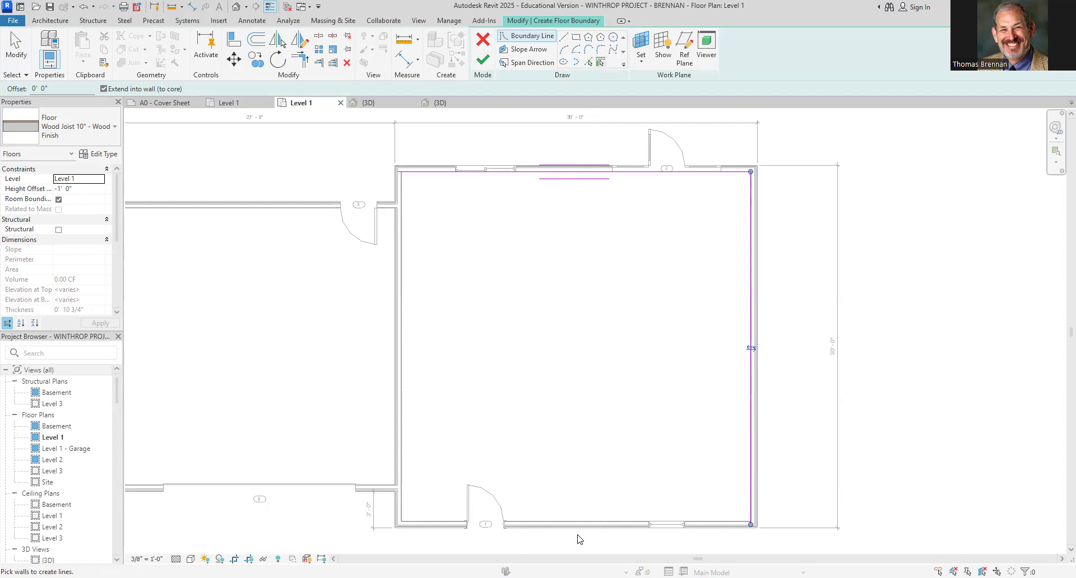
pyautogui.click(576, 520)
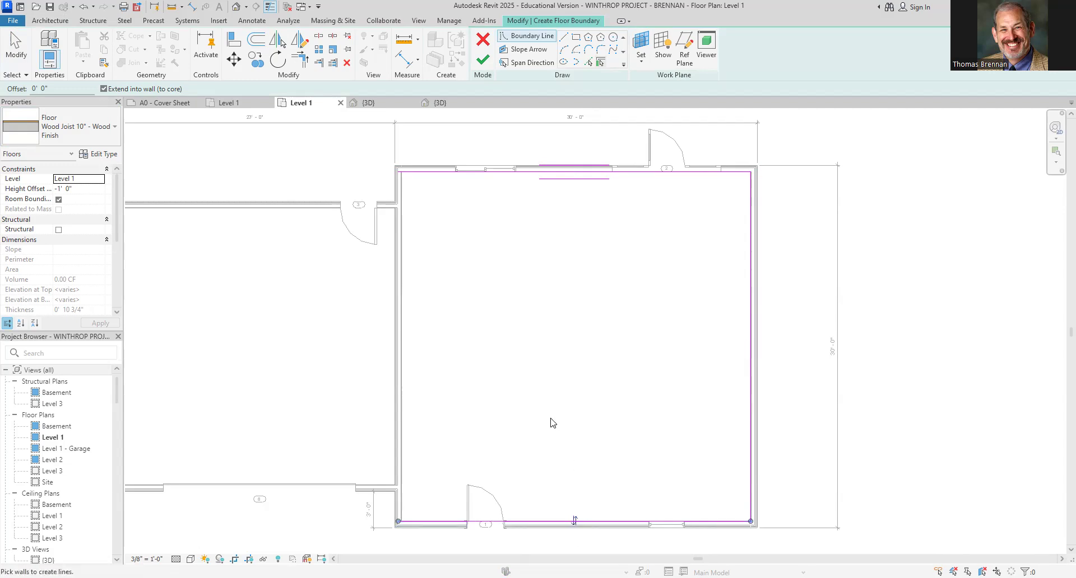
pyautogui.click(401, 350)
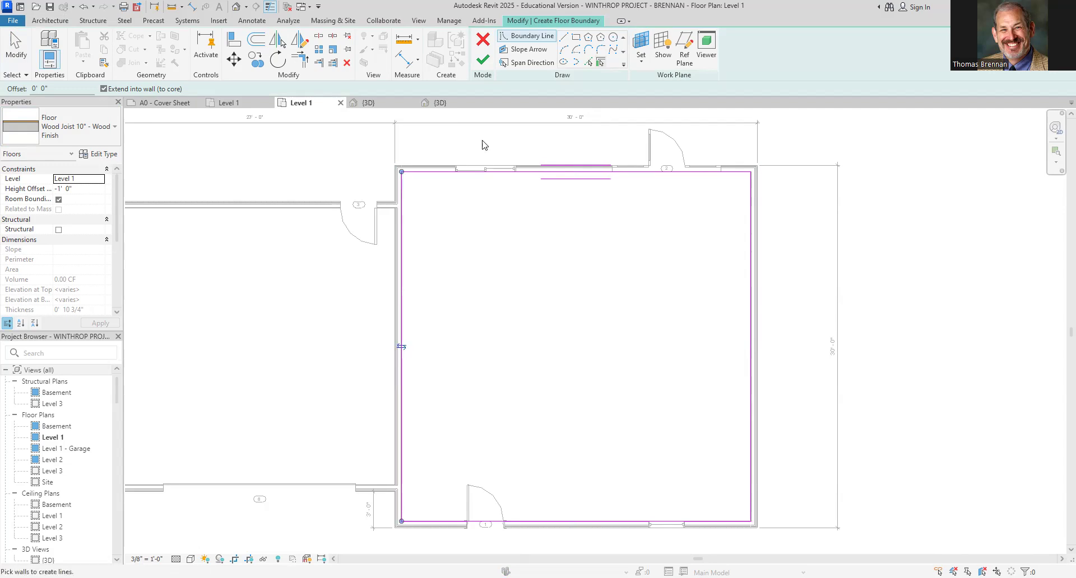
pyautogui.click(485, 59)
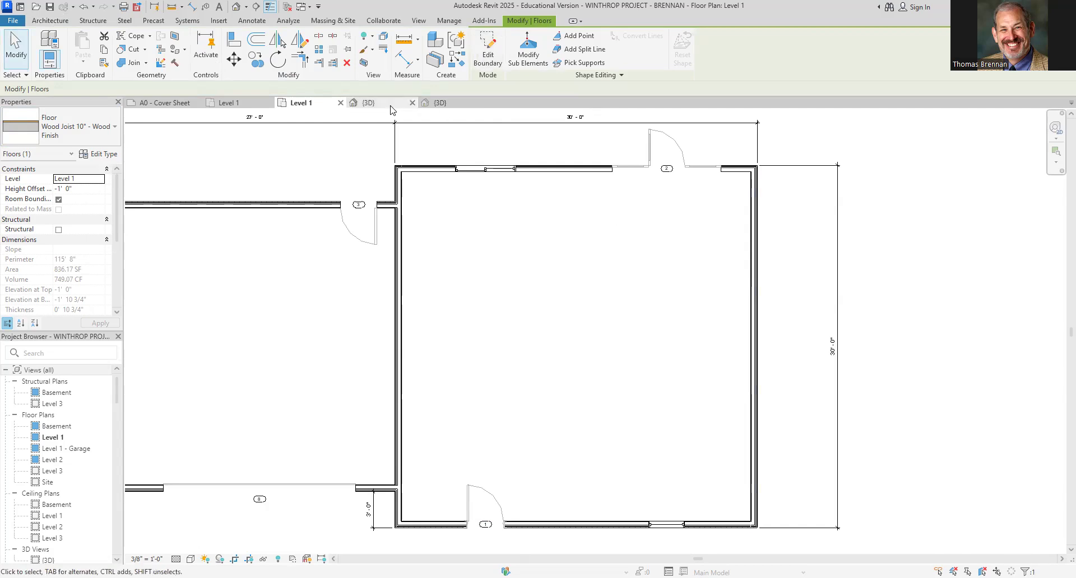
# Set the larger wing floor's height offset to 0 in the 3D view
pyautogui.click(369, 103)
pyautogui.click(925, 543)
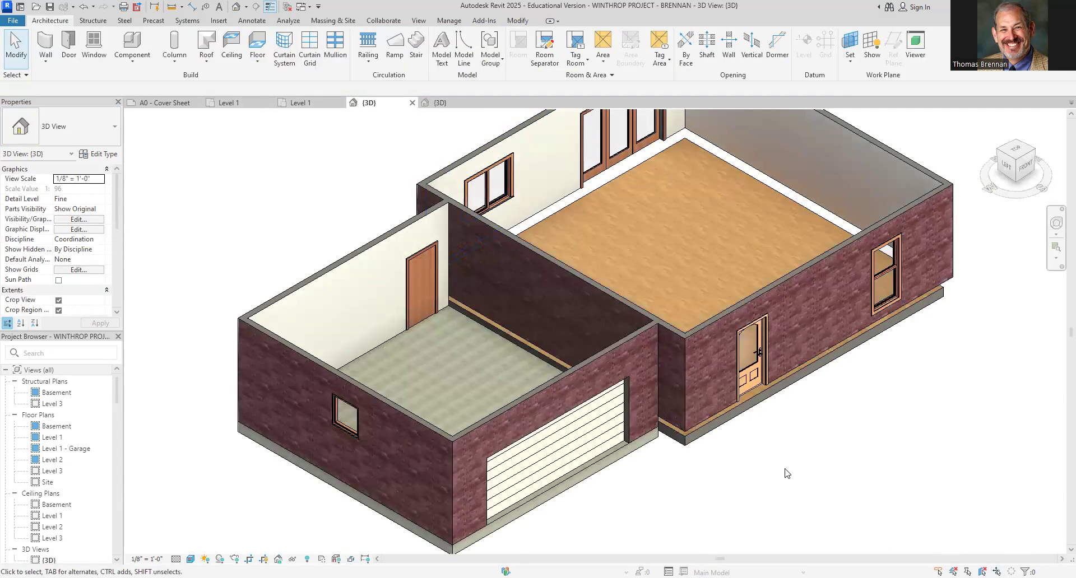
pyautogui.scroll(2, 812, 434)
pyautogui.scroll(1, 813, 434)
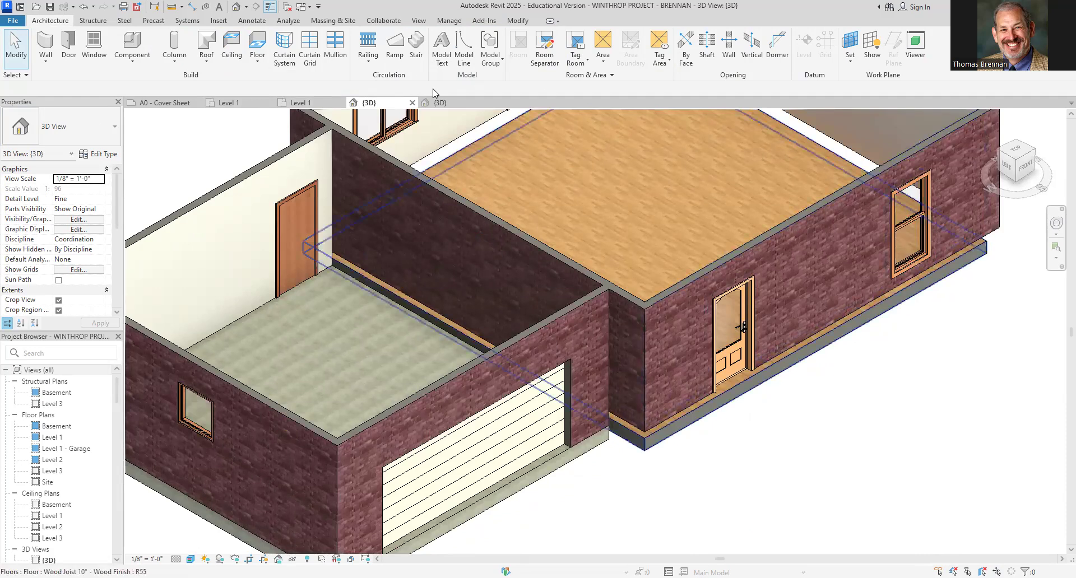
pyautogui.click(676, 172)
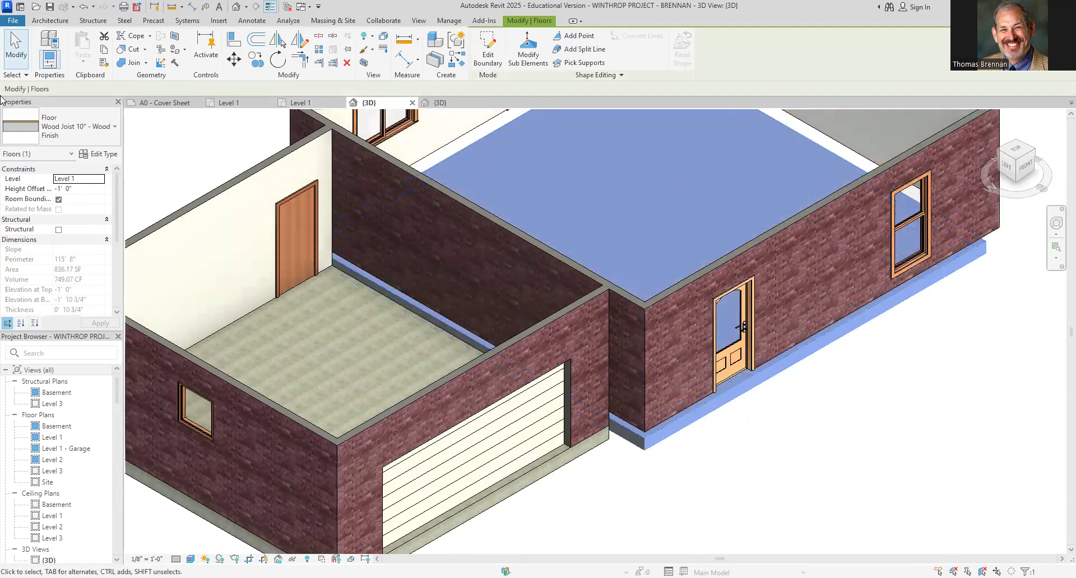
pyautogui.doubleClick(99, 189)
pyautogui.write('0')
pyautogui.press('Return')
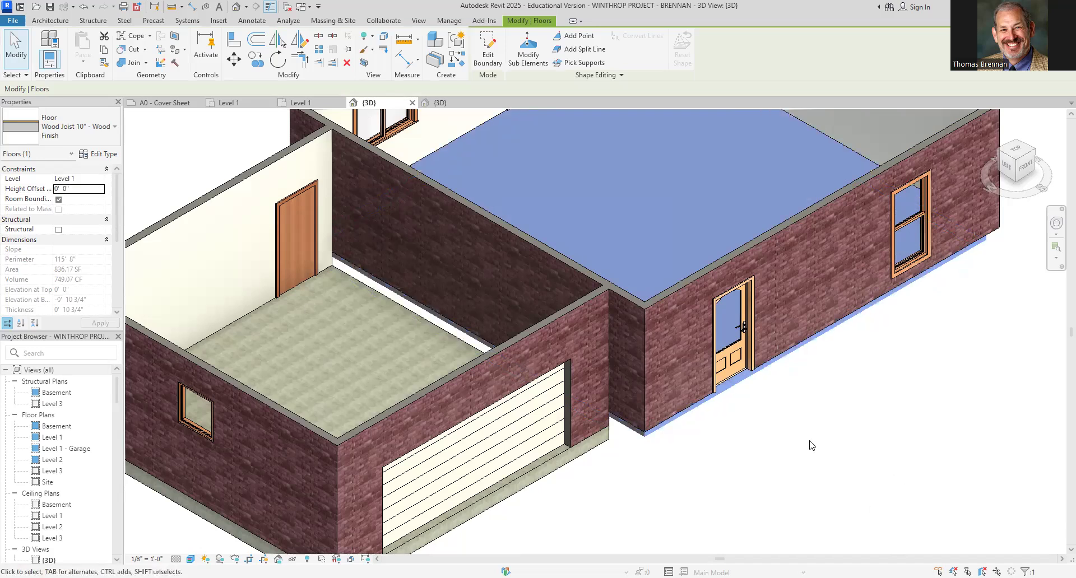
# Delete the larger wing's floor
pyautogui.click(812, 445)
pyautogui.scroll(3, 788, 436)
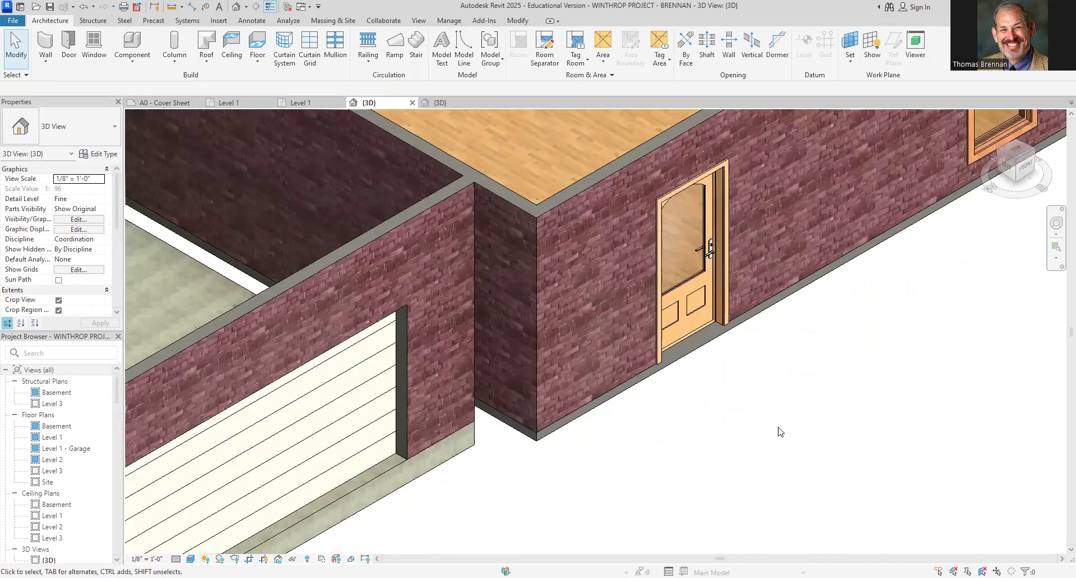
pyautogui.scroll(2, 777, 431)
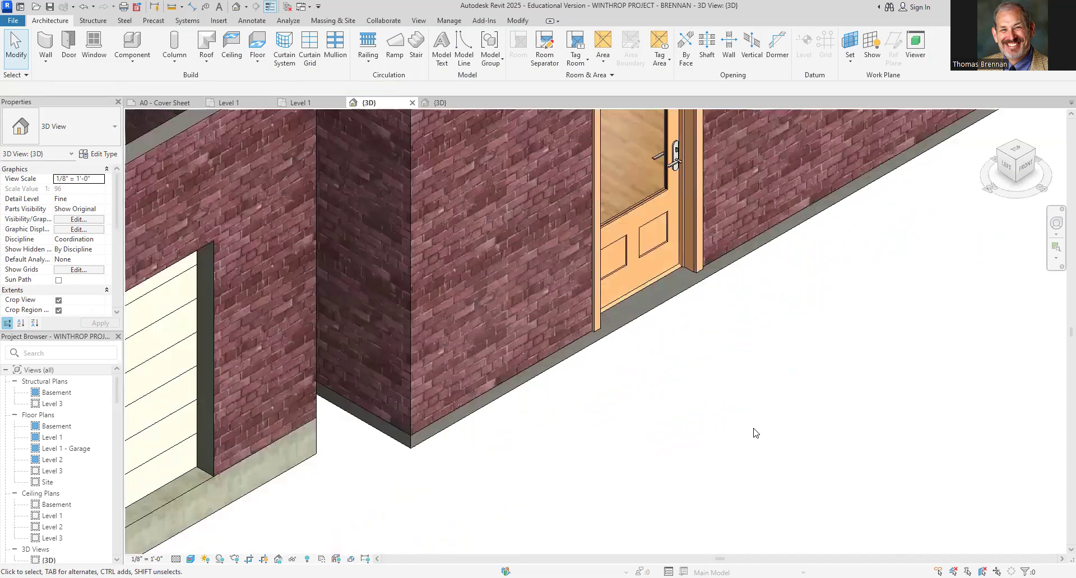
pyautogui.click(493, 403)
pyautogui.press('Delete')
# Start a new floor on the Level 1 plan and pick the larger wing's four walls as boundary lines
pyautogui.scroll(-1, 494, 402)
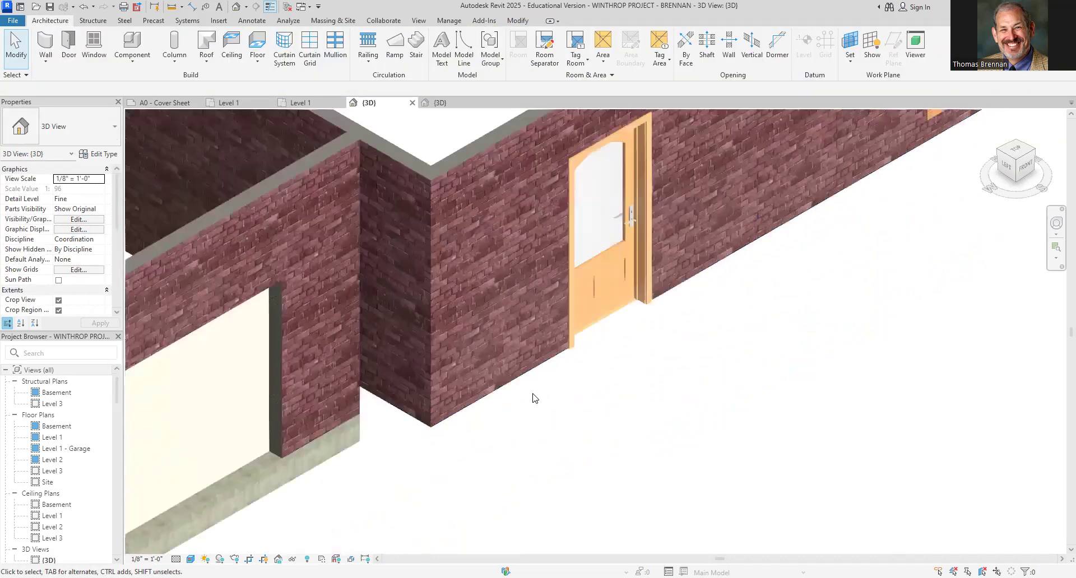
pyautogui.scroll(-3, 533, 394)
pyautogui.click(302, 103)
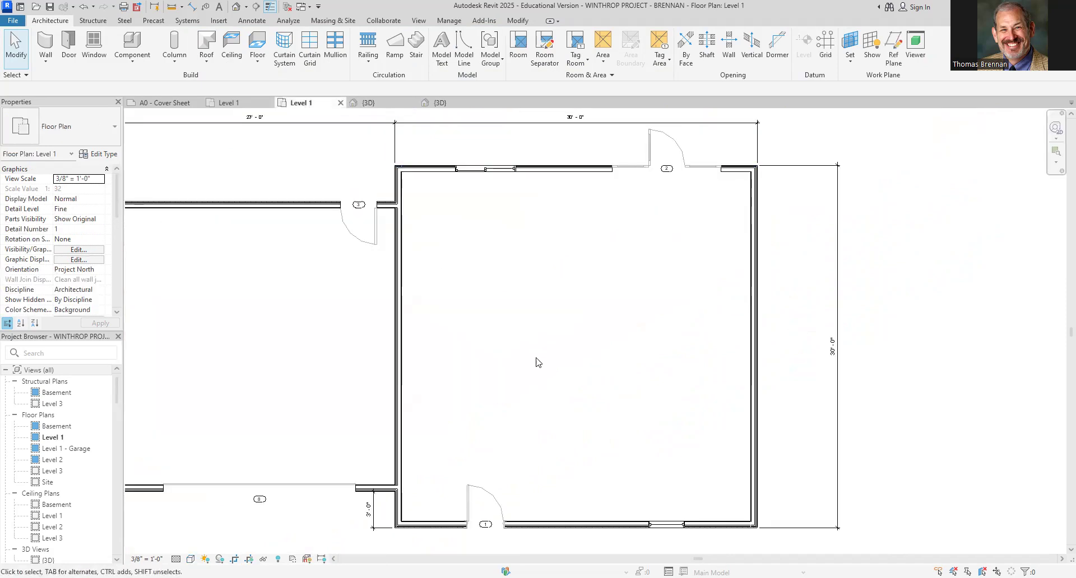
pyautogui.click(256, 49)
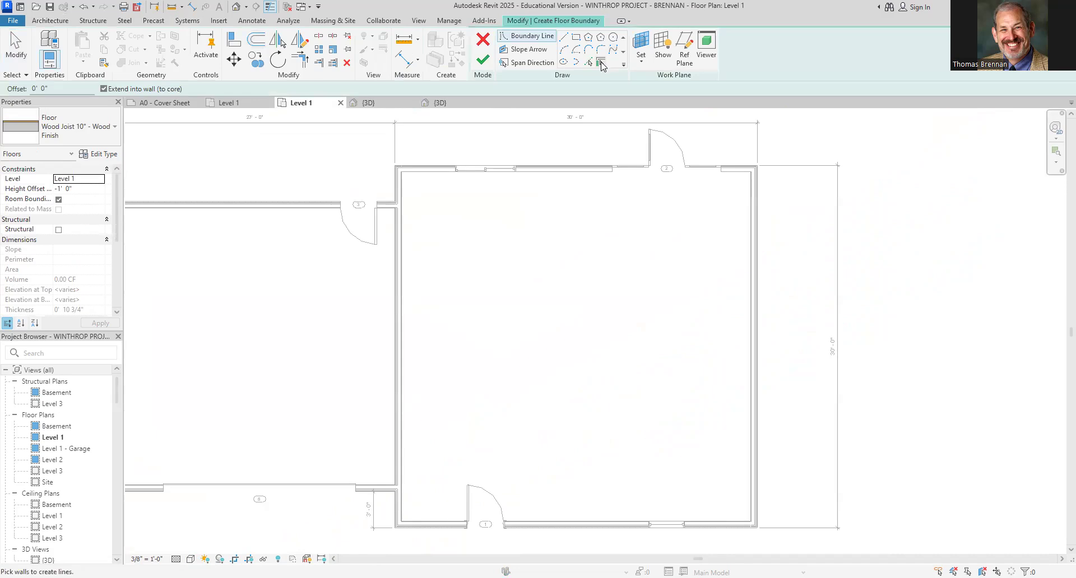
pyautogui.click(576, 175)
pyautogui.click(403, 285)
pyautogui.click(598, 519)
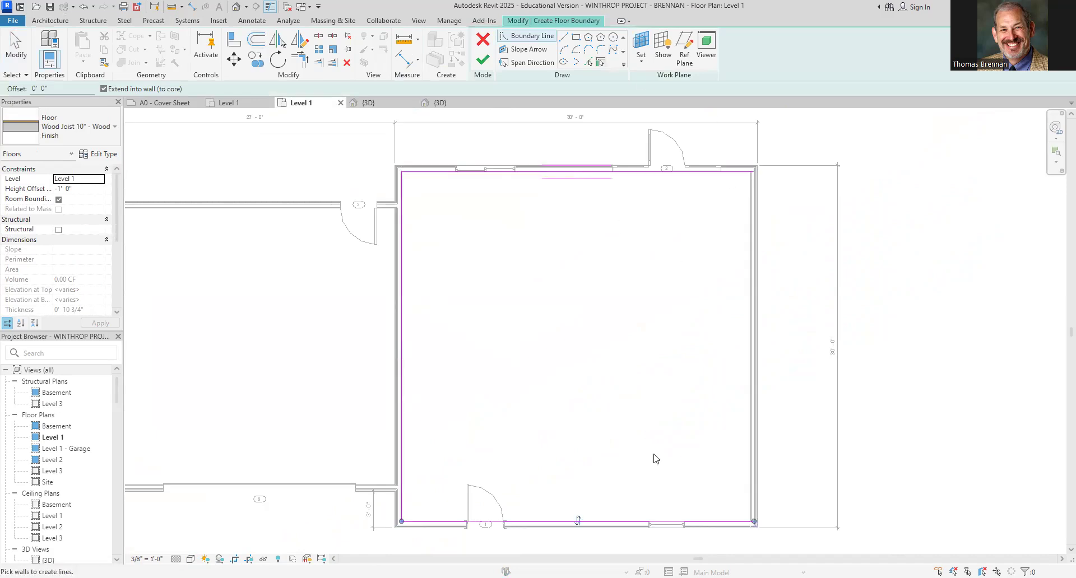
pyautogui.click(750, 456)
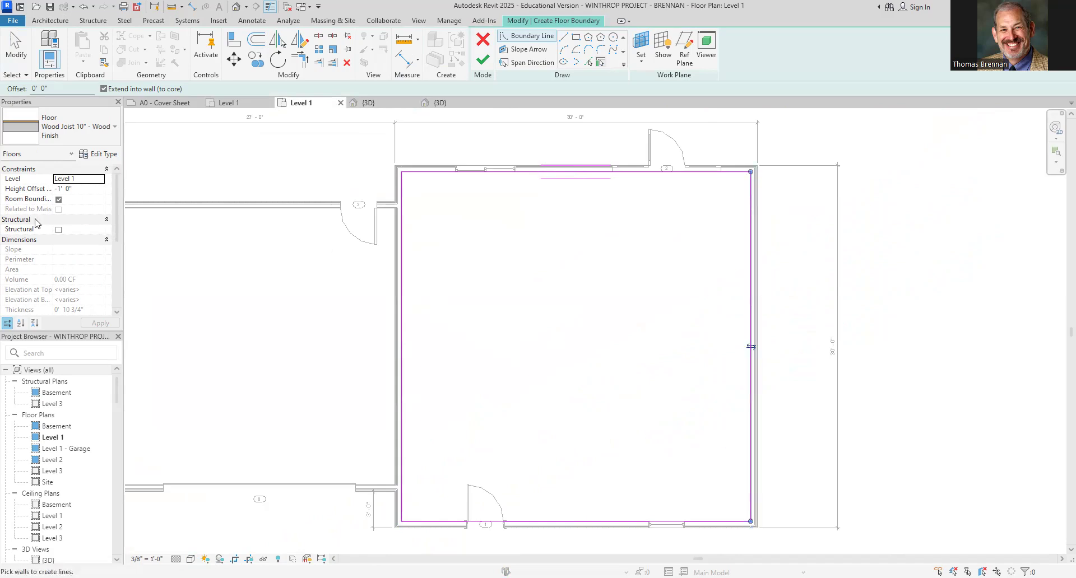
# Set the floor's height offset to 0' 0" and finish the floor sketch
pyautogui.click(83, 189)
pyautogui.write('0\' 0"')
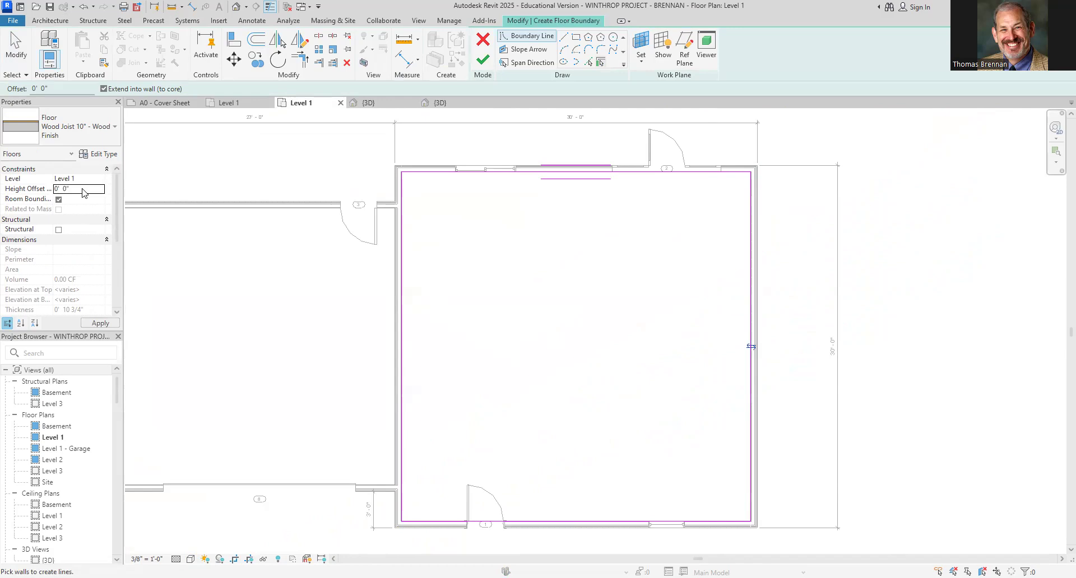
pyautogui.press('Return')
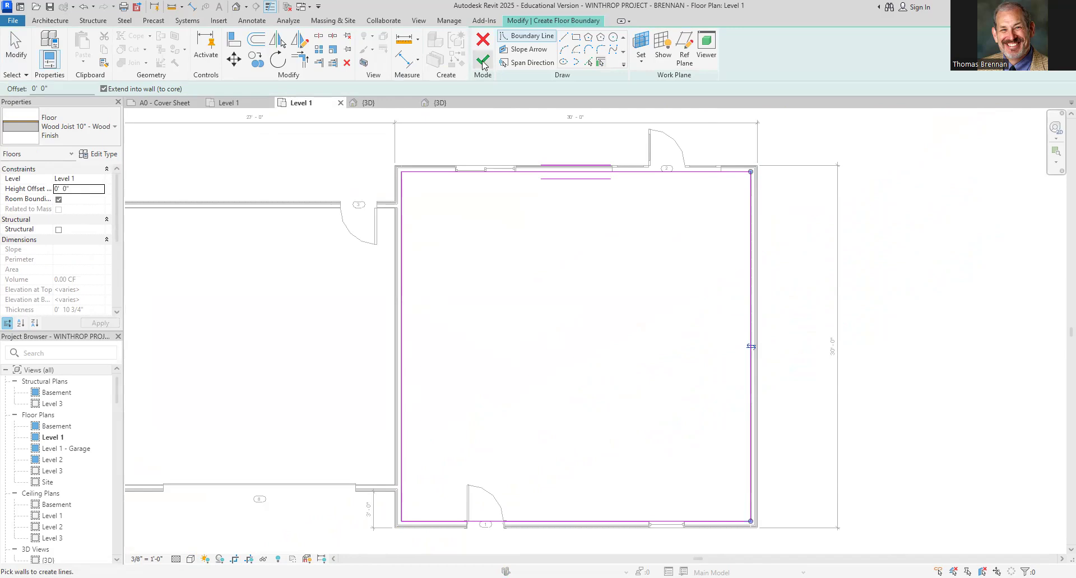
pyautogui.click(483, 60)
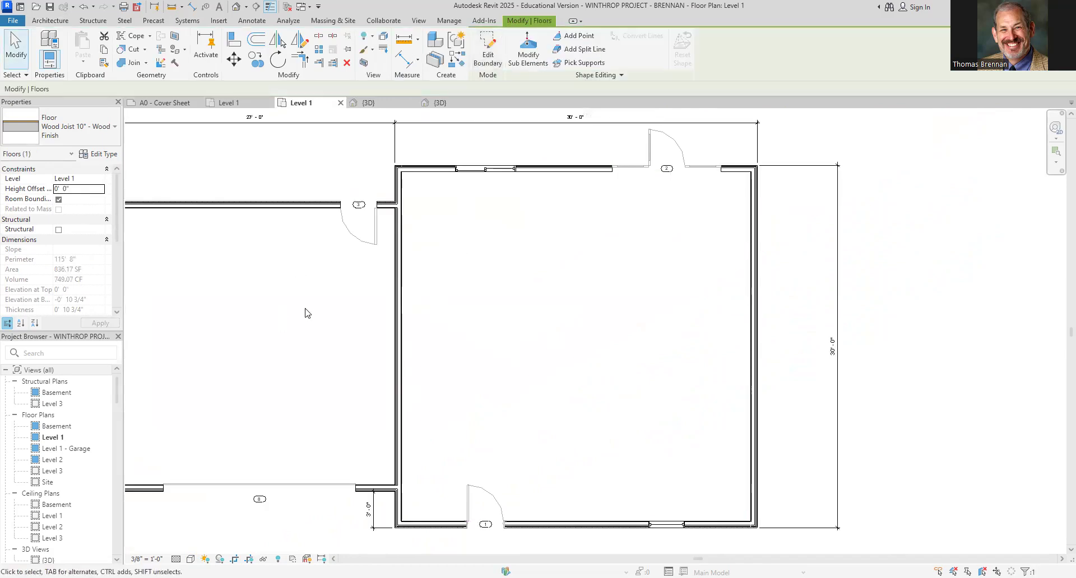
# Inspect the larger wing's new floor at the walls and doors in the 3D view
pyautogui.click(366, 107)
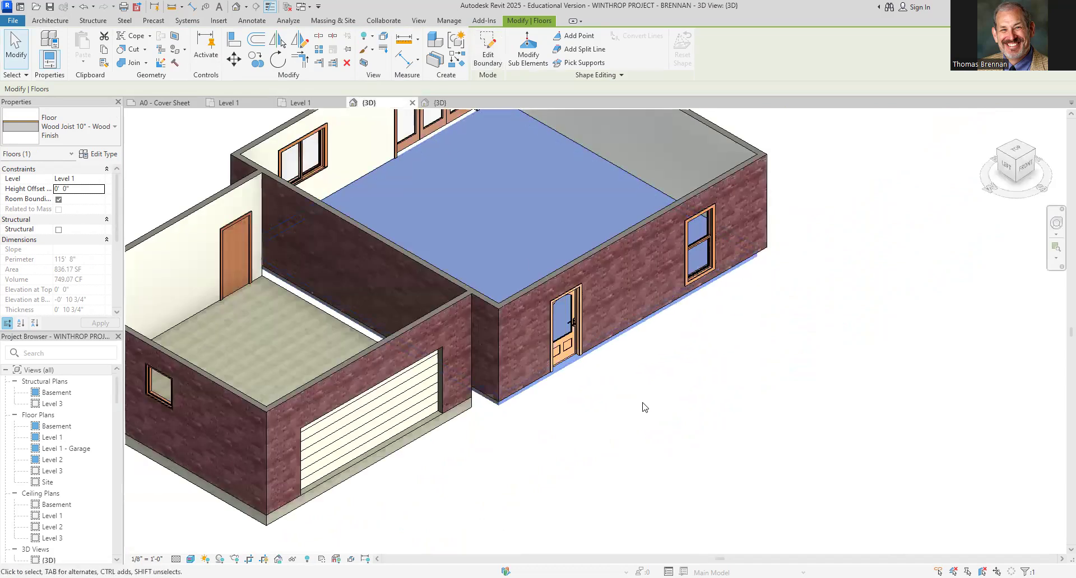
pyautogui.click(643, 405)
pyautogui.moveTo(643, 405); pyautogui.dragTo(829, 473, button='middle')
pyautogui.scroll(5, 829, 473)
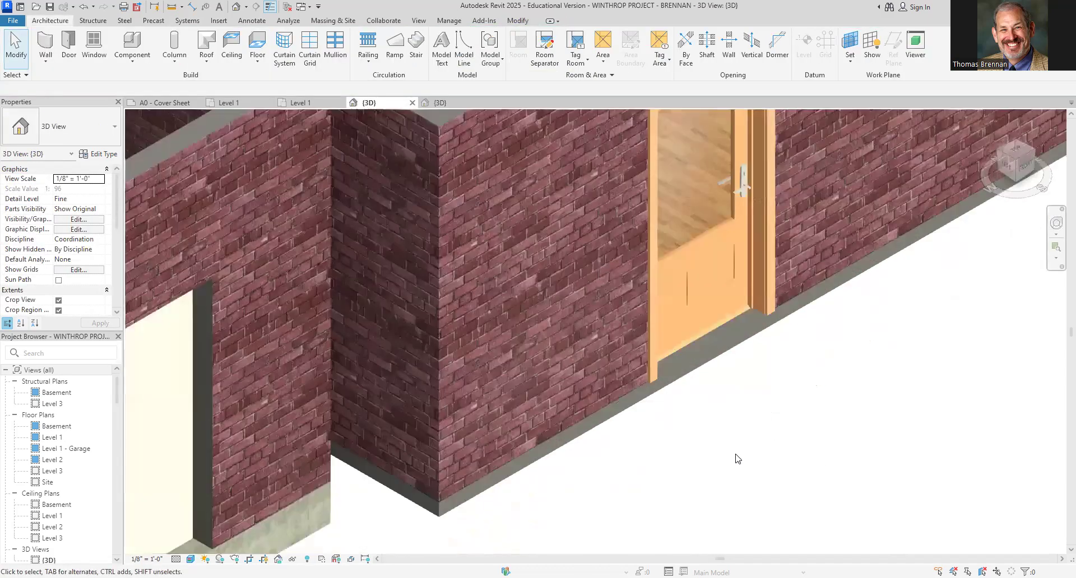
pyautogui.scroll(-1, 737, 459)
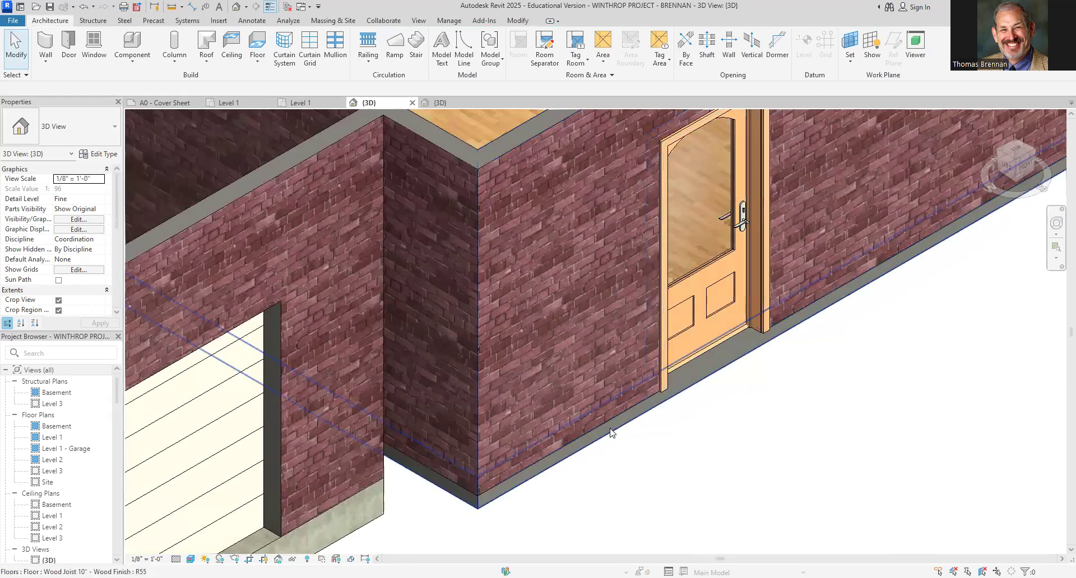
pyautogui.scroll(-2, 785, 449)
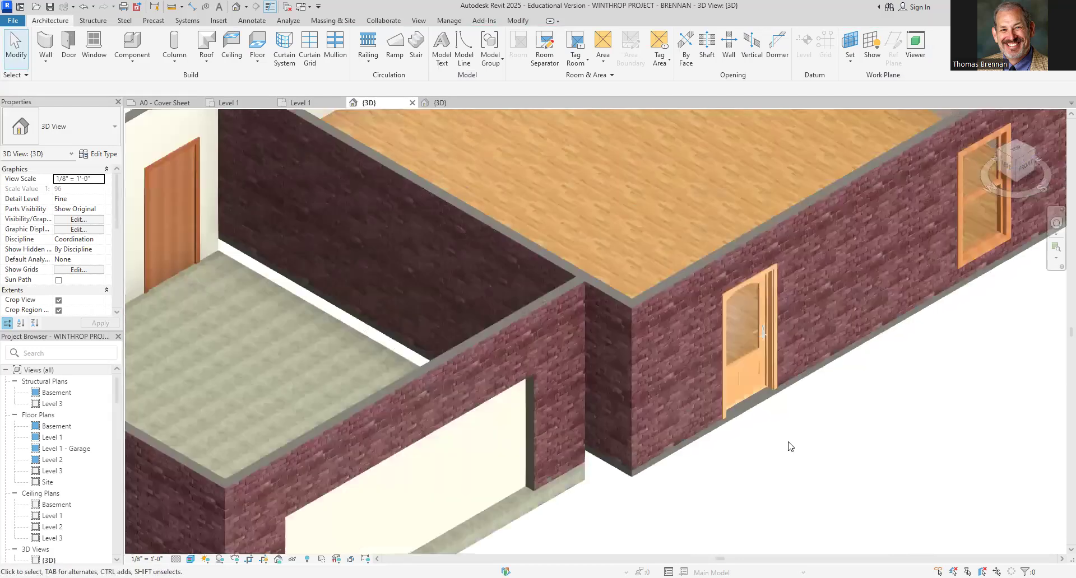
pyautogui.scroll(-5, 773, 448)
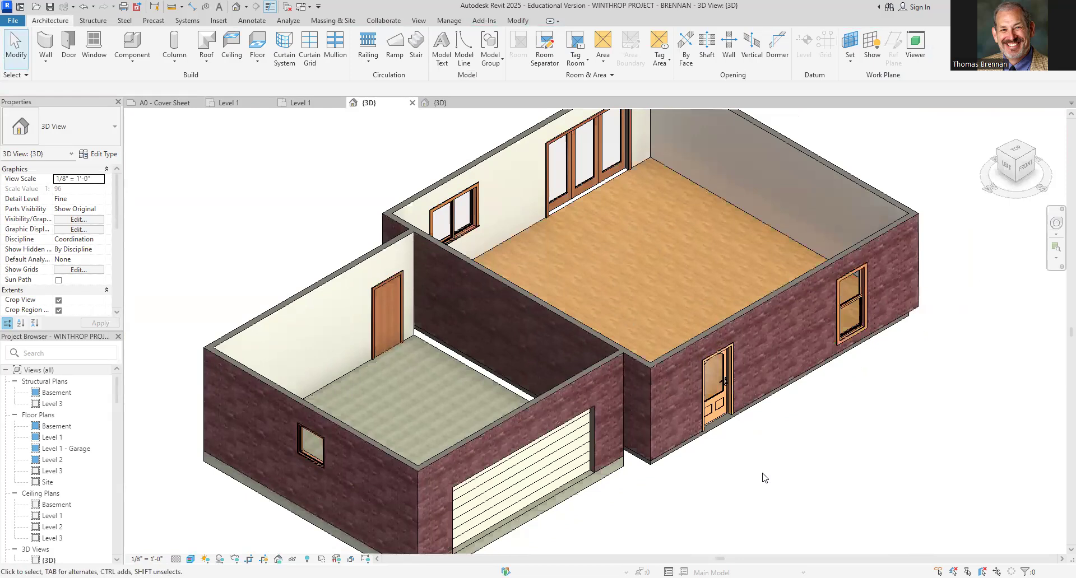
pyautogui.moveTo(765, 483)
pyautogui.keyDown('shift'); pyautogui.mouseDown(button='middle')
pyautogui.moveTo(730, 159)
pyautogui.moveTo(700, 185)
pyautogui.moveTo(689, 236)
pyautogui.moveTo(681, 386)
pyautogui.moveTo(751, 483)
pyautogui.mouseUp(button='middle'); pyautogui.keyUp('shift')
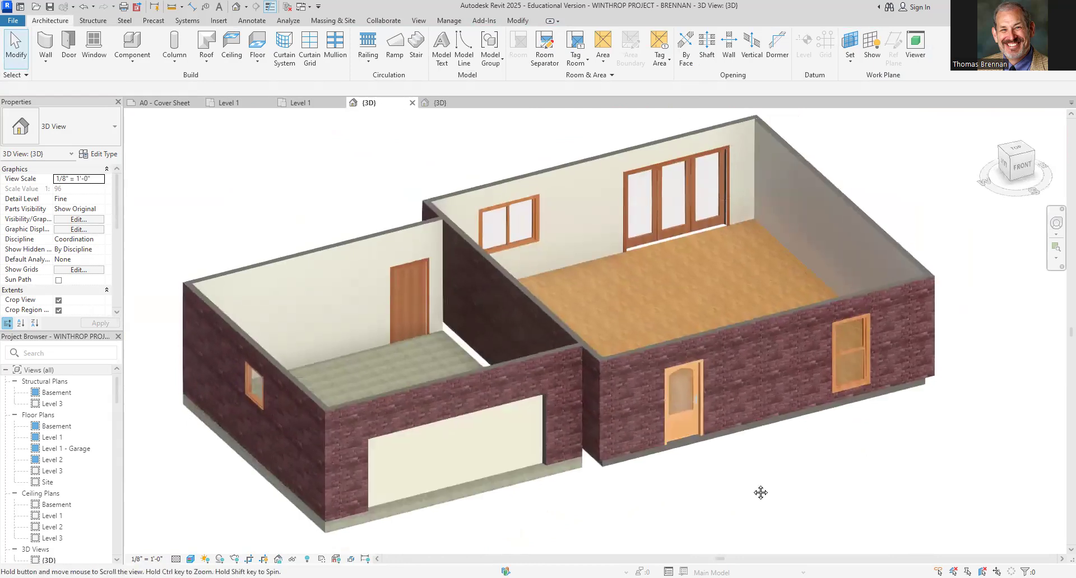
pyautogui.scroll(8, 728, 213)
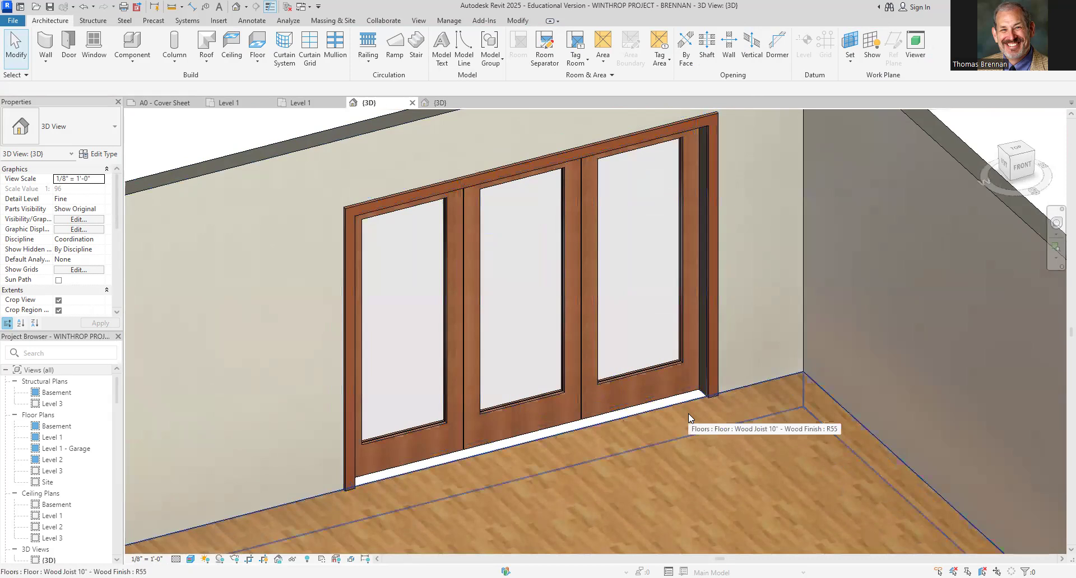
# Examine the triple-glass door's placement relative to the wall and floor in the 3D view and on the Level 1 plan
pyautogui.click(577, 355)
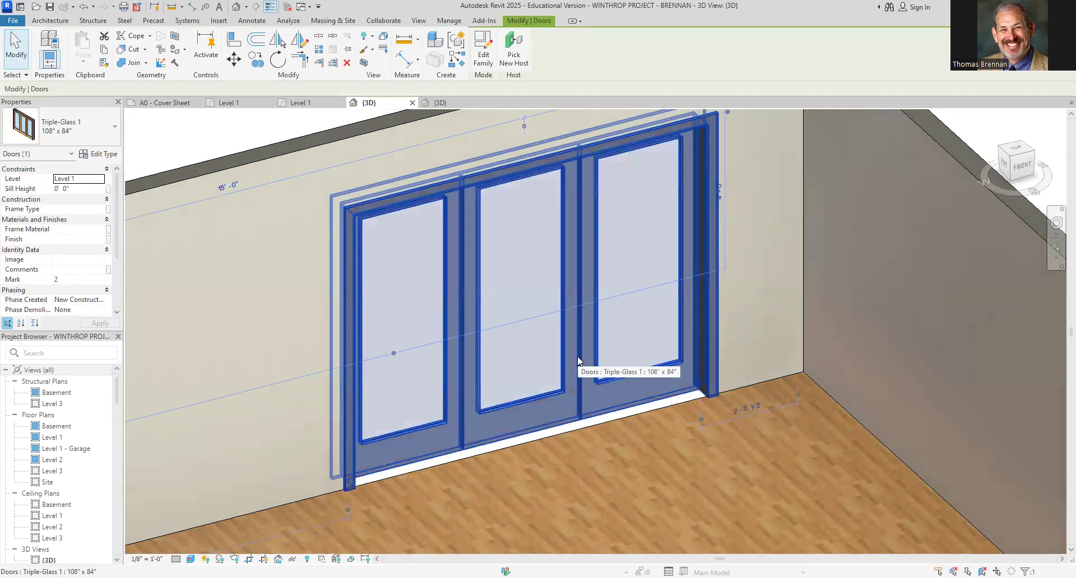
pyautogui.press('Escape')
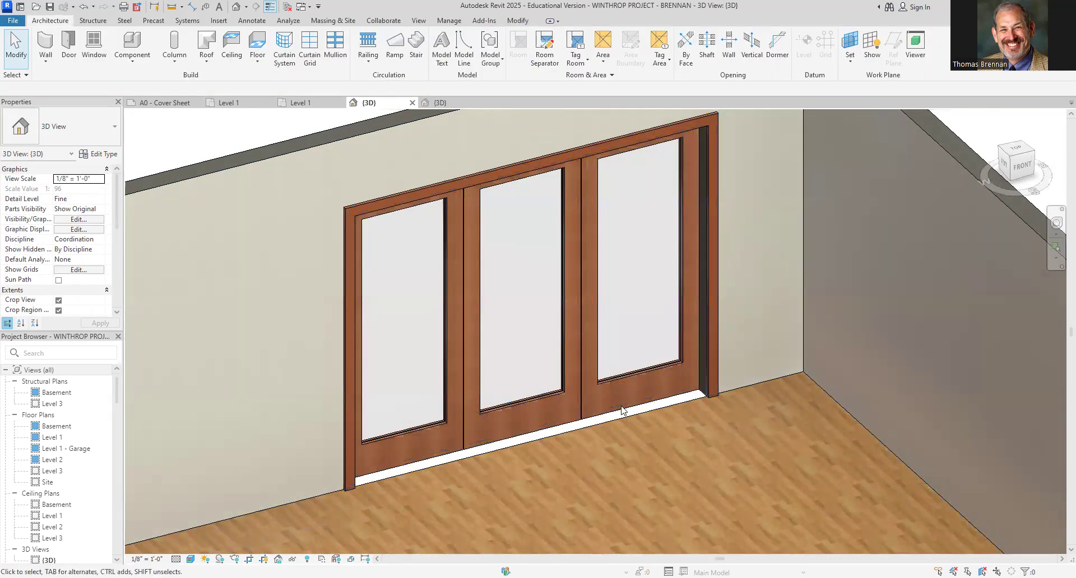
pyautogui.scroll(-5, 634, 429)
pyautogui.keyDown('shift'); pyautogui.moveTo(674, 468); pyautogui.dragTo(863, 504, button='middle'); pyautogui.keyUp('shift')
pyautogui.click(319, 103)
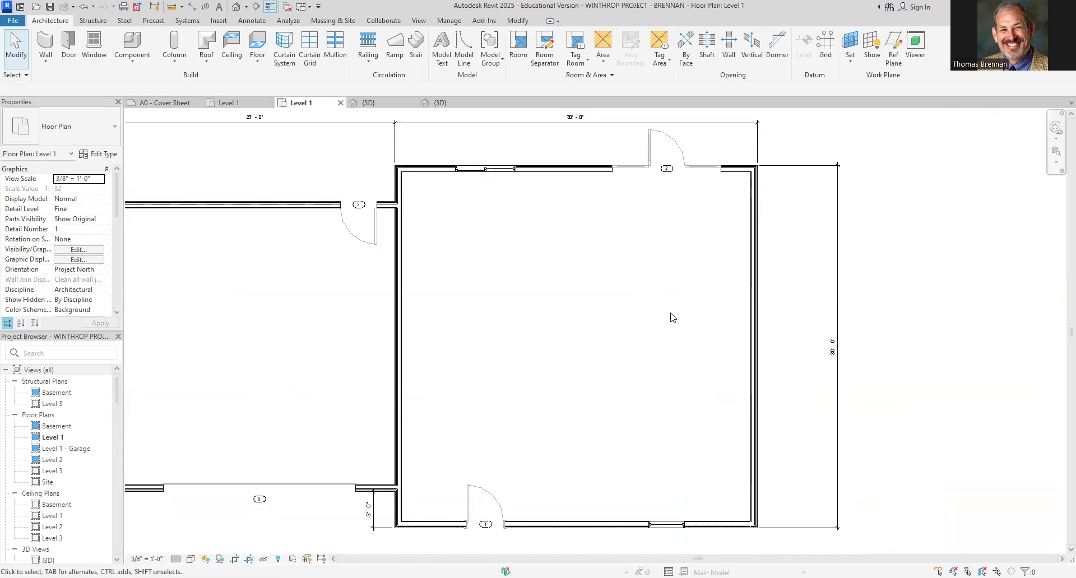
pyautogui.scroll(4, 650, 180)
pyautogui.click(692, 163)
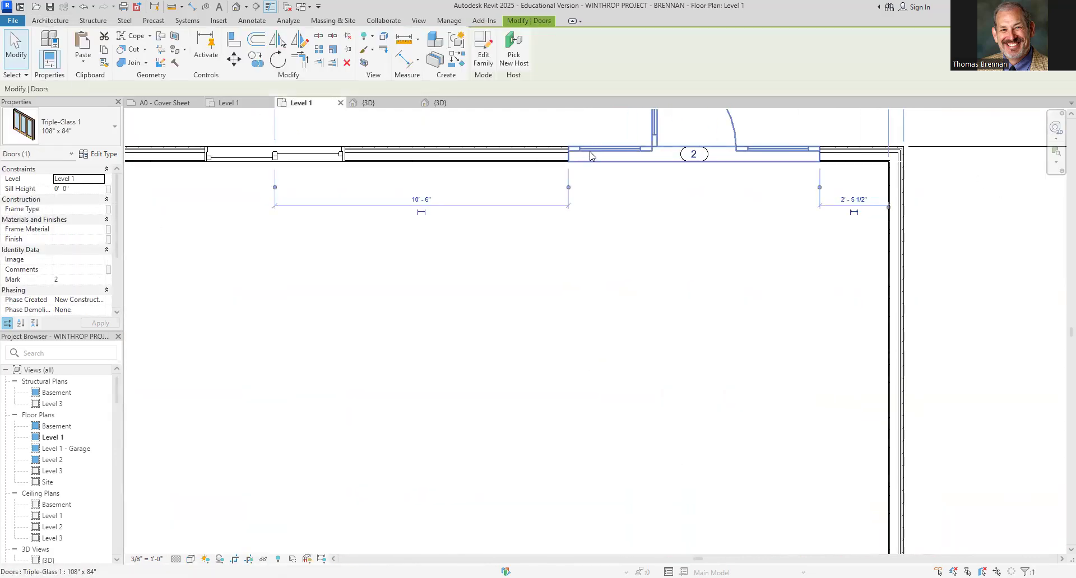
pyautogui.scroll(-2, 781, 208)
pyautogui.moveTo(773, 210); pyautogui.dragTo(745, 291, button='middle')
pyautogui.click(712, 192)
pyautogui.click(709, 365)
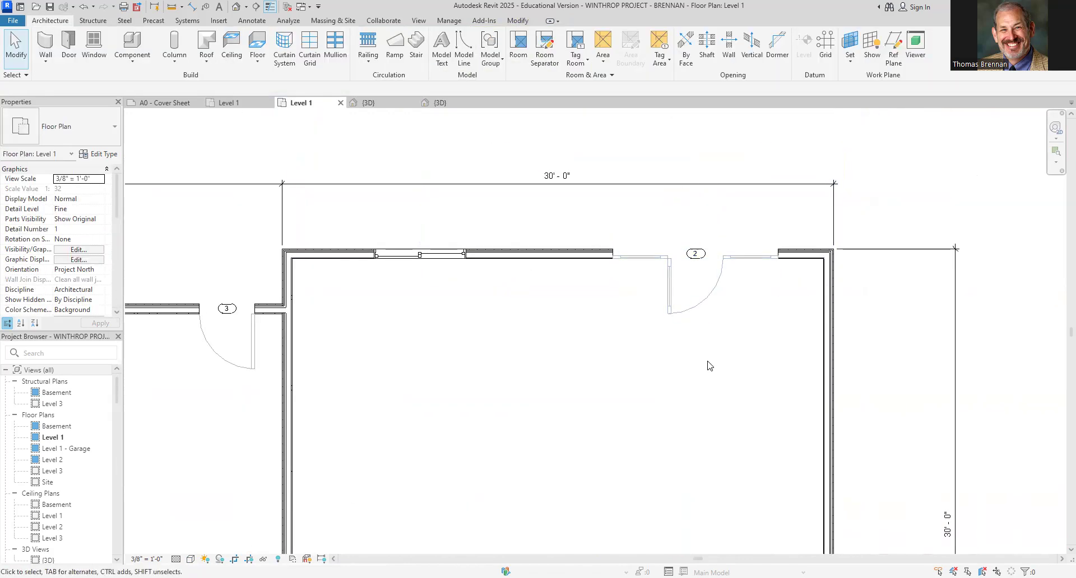
# Review the whole Level 1 model with both floors in the 3D view and save the project
pyautogui.click(369, 103)
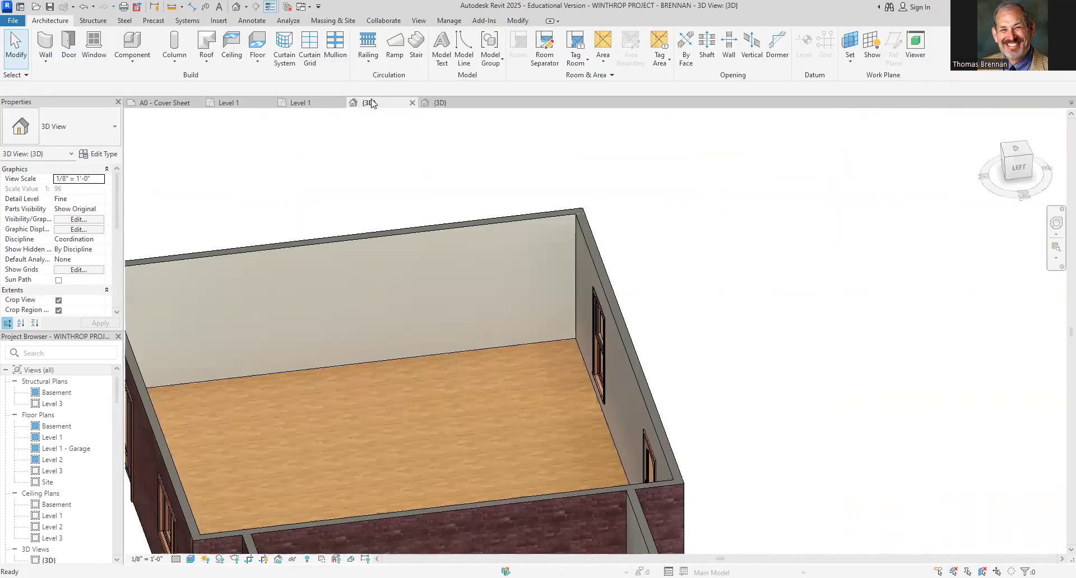
pyautogui.scroll(-3, 864, 388)
pyautogui.keyDown('shift'); pyautogui.moveTo(868, 401); pyautogui.dragTo(719, 346, button='middle'); pyautogui.keyUp('shift')
pyautogui.scroll(2, 739, 428)
pyautogui.scroll(-2, 996, 337)
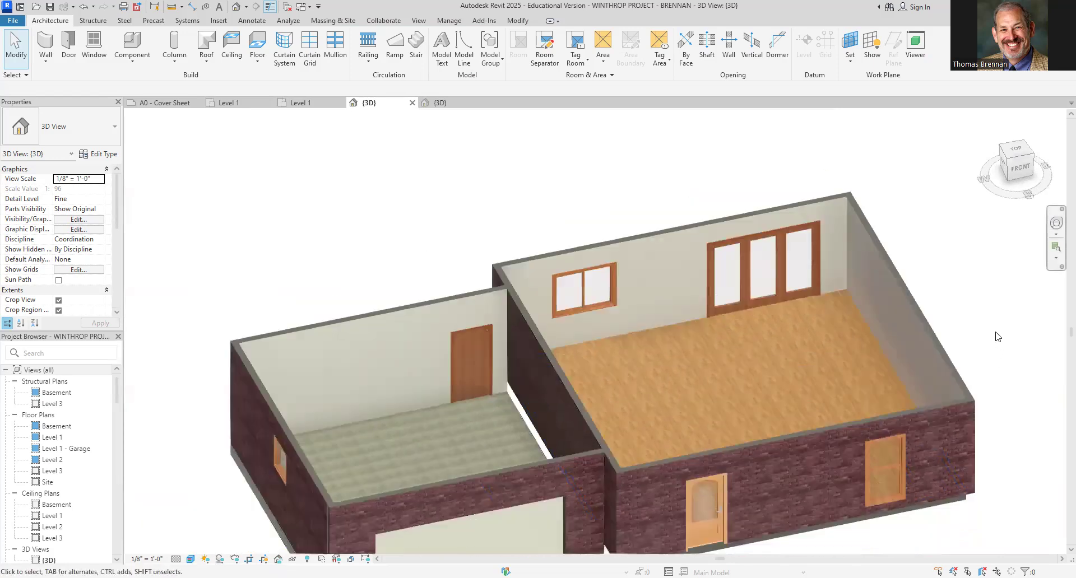
pyautogui.moveTo(997, 336); pyautogui.dragTo(991, 280, button='middle')
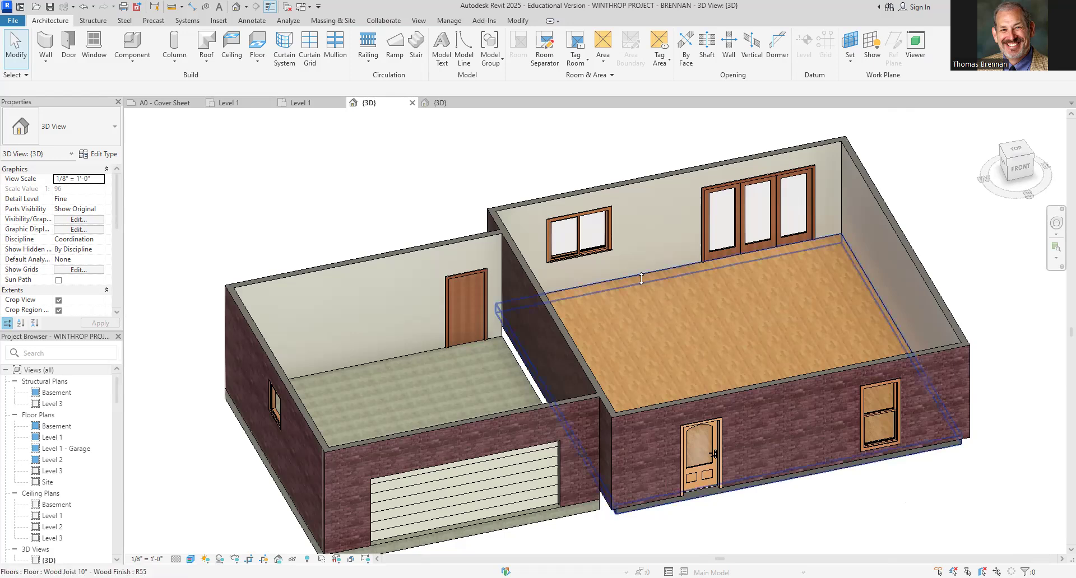
pyautogui.click(50, 8)
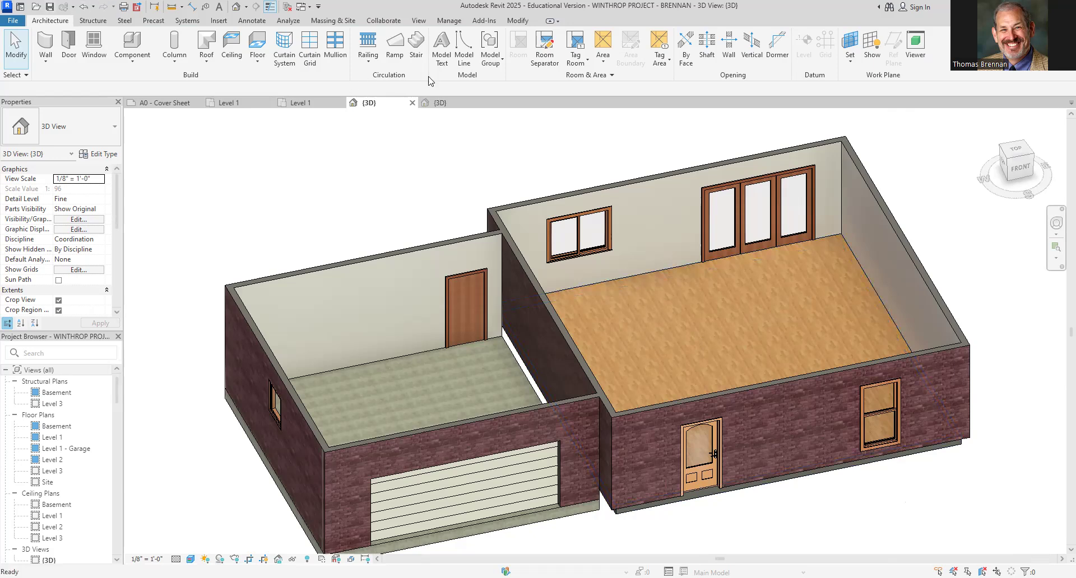
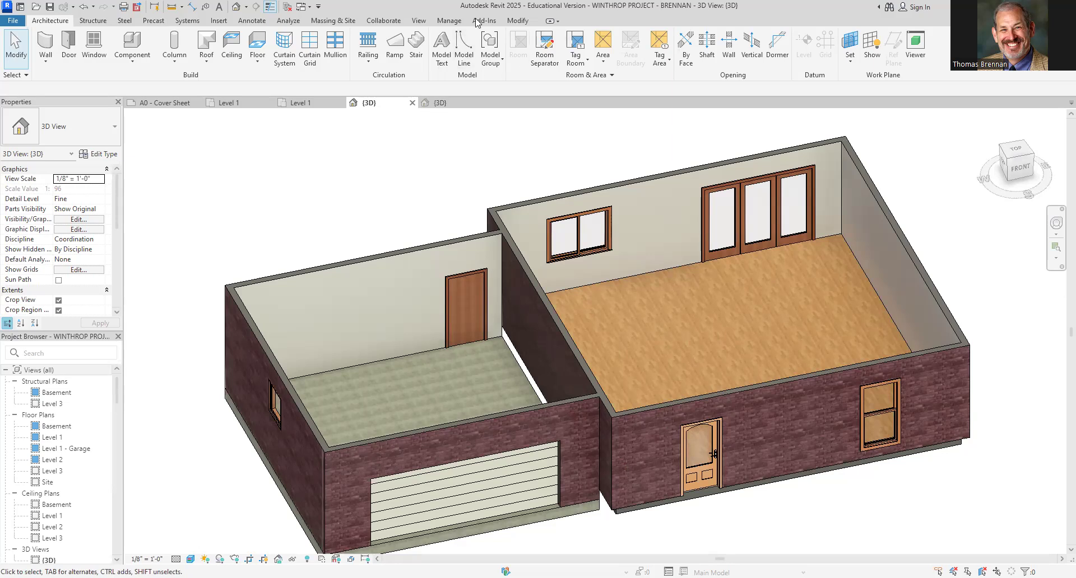
# Open the Level 1 floor plan and start a wall using the INTERIOR WALL - 4-1/2" type
pyautogui.click(304, 104)
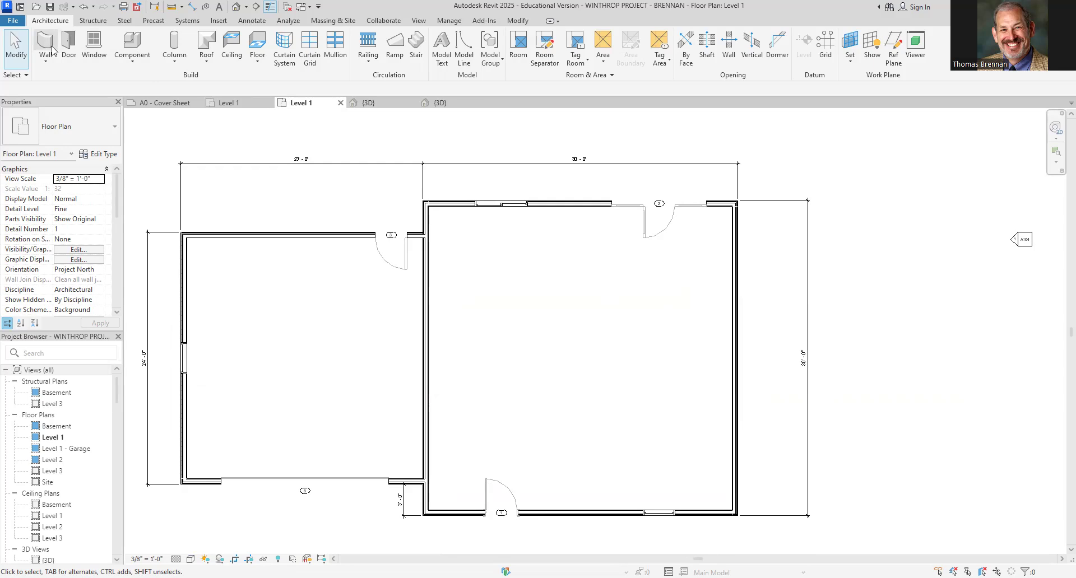
pyautogui.press('w')
pyautogui.press('a')
pyautogui.click(115, 127)
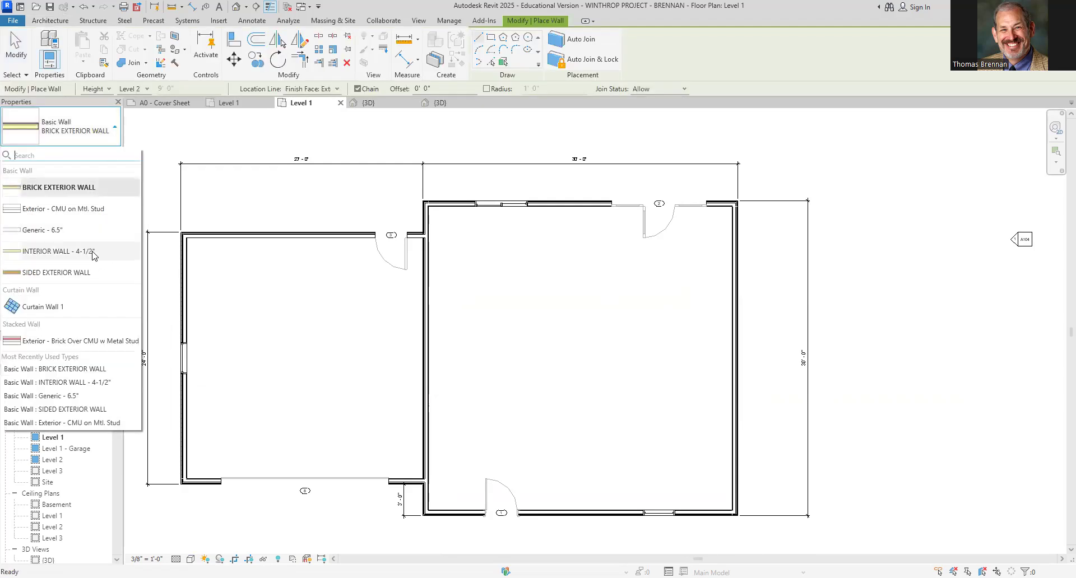
pyautogui.moveTo(93, 256)
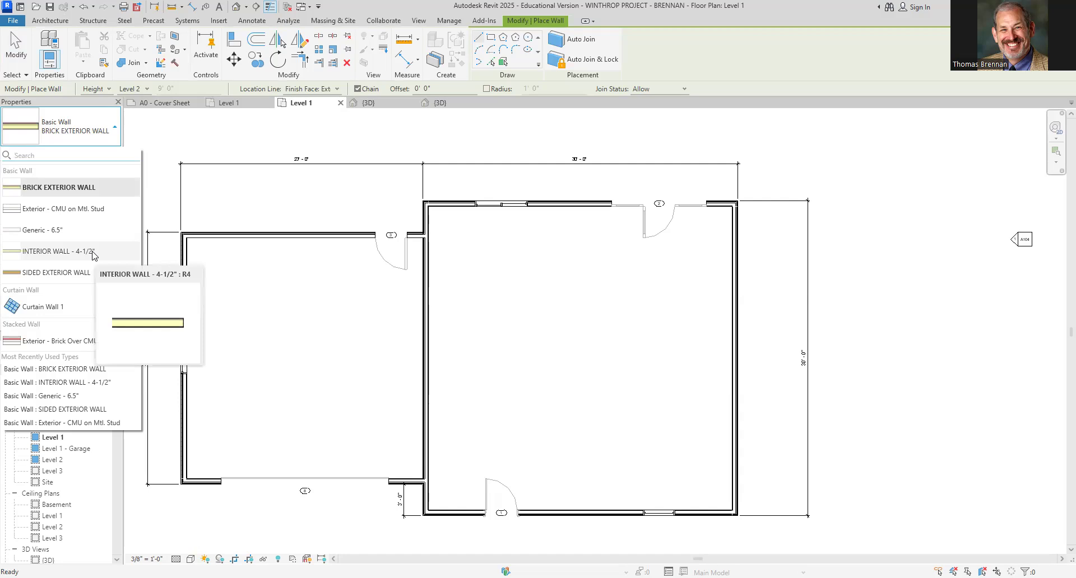
pyautogui.click(93, 255)
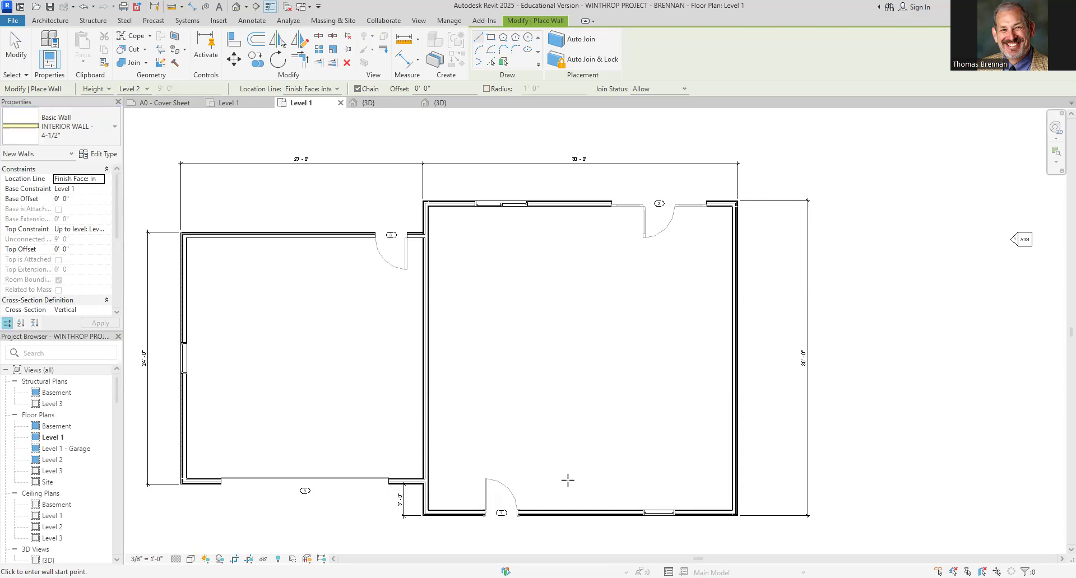
pyautogui.click(549, 510)
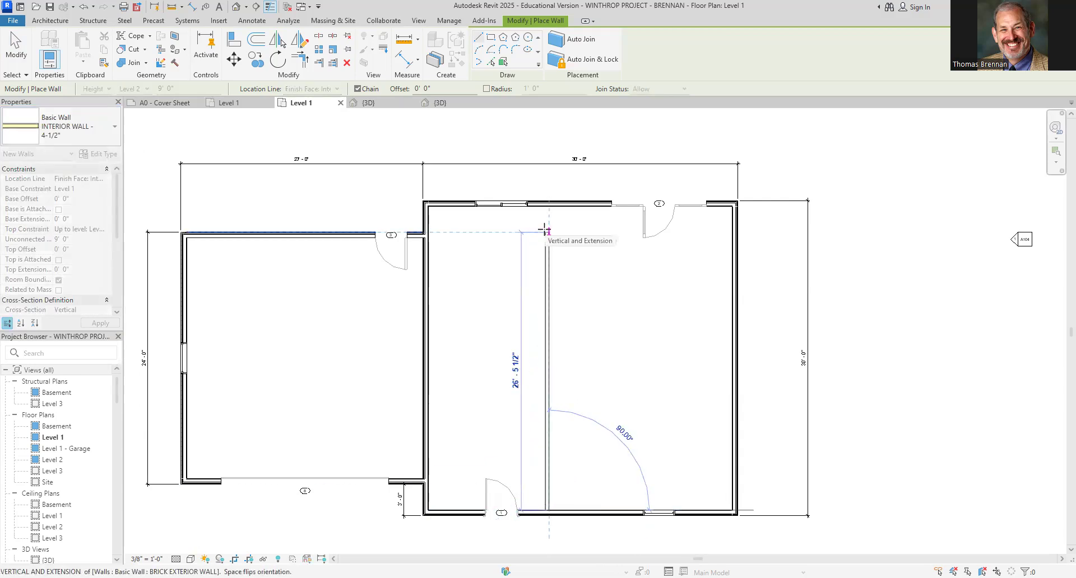
pyautogui.press('Escape')
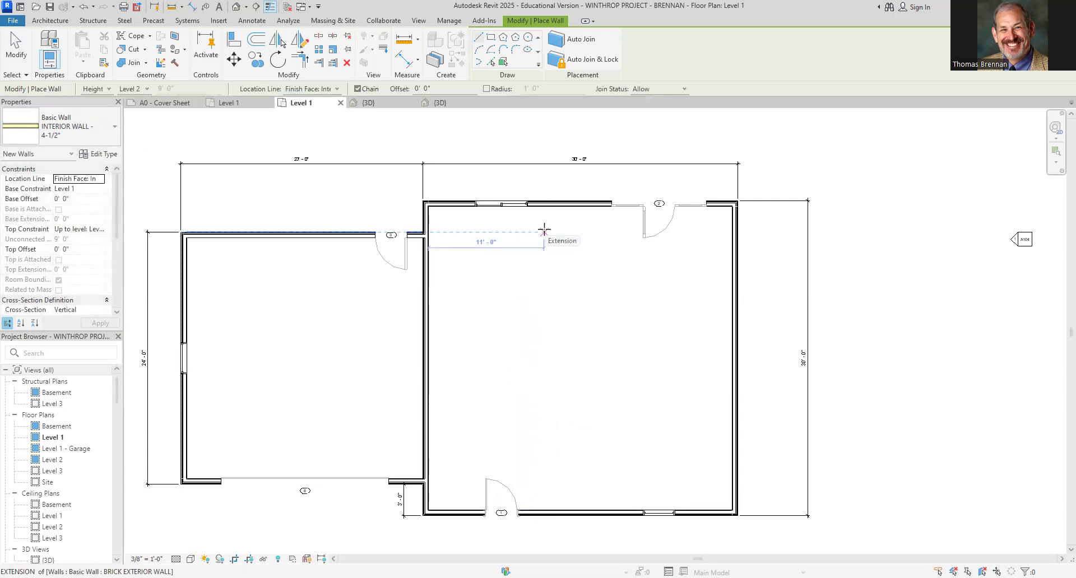
pyautogui.press('Escape')
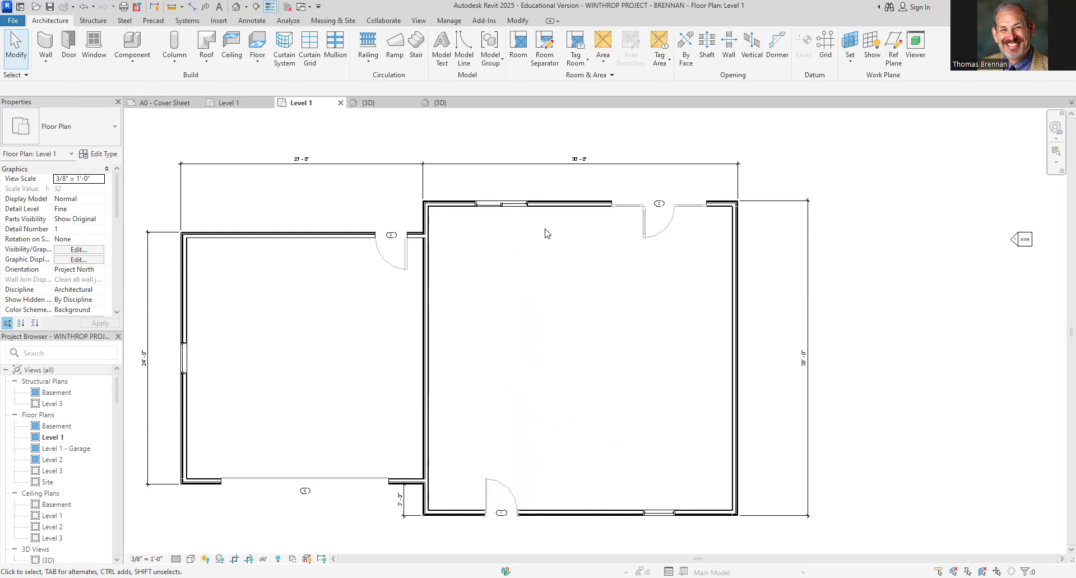
# Draw a vertical interior wall across the larger wing from the south exterior wall to the north exterior wall
pyautogui.click(43, 48)
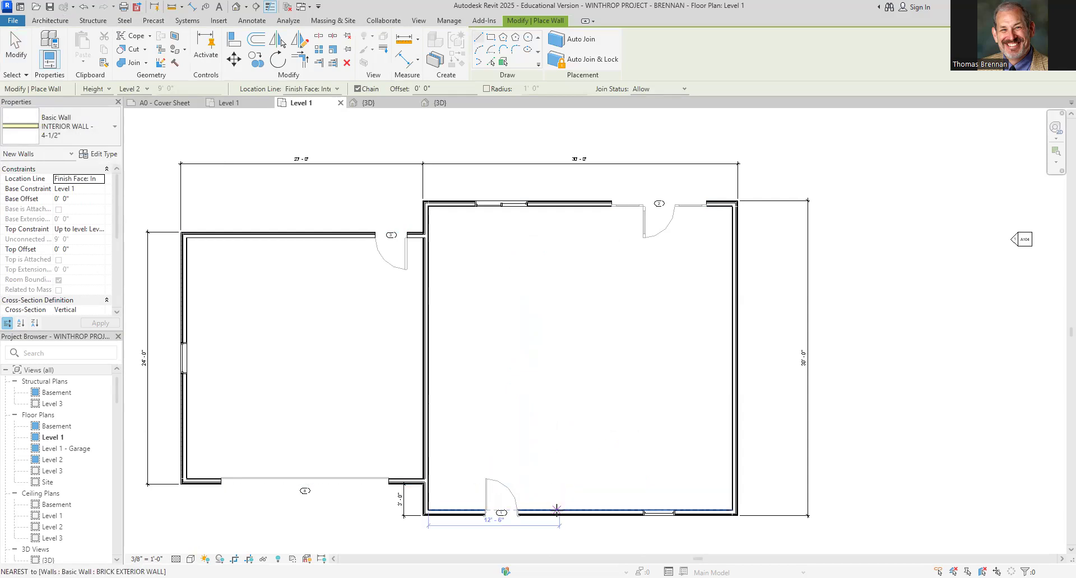
pyautogui.click(557, 495)
pyautogui.click(557, 205)
pyautogui.press('Escape')
pyautogui.press('Escape')
pyautogui.press('Escape')
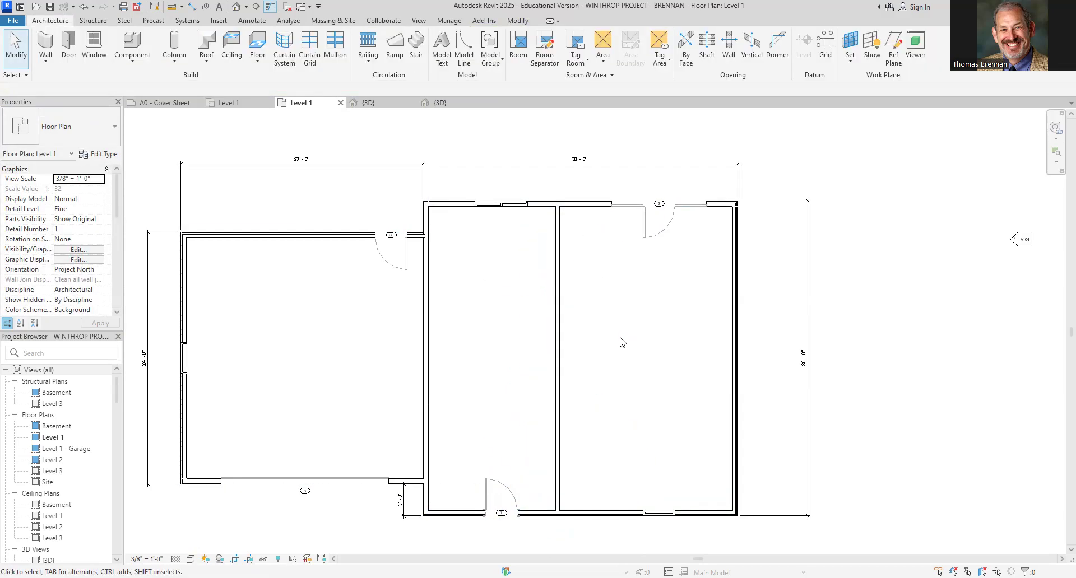
# Set the distance from the new interior wall to the east exterior wall to 16' 4"
pyautogui.click(558, 359)
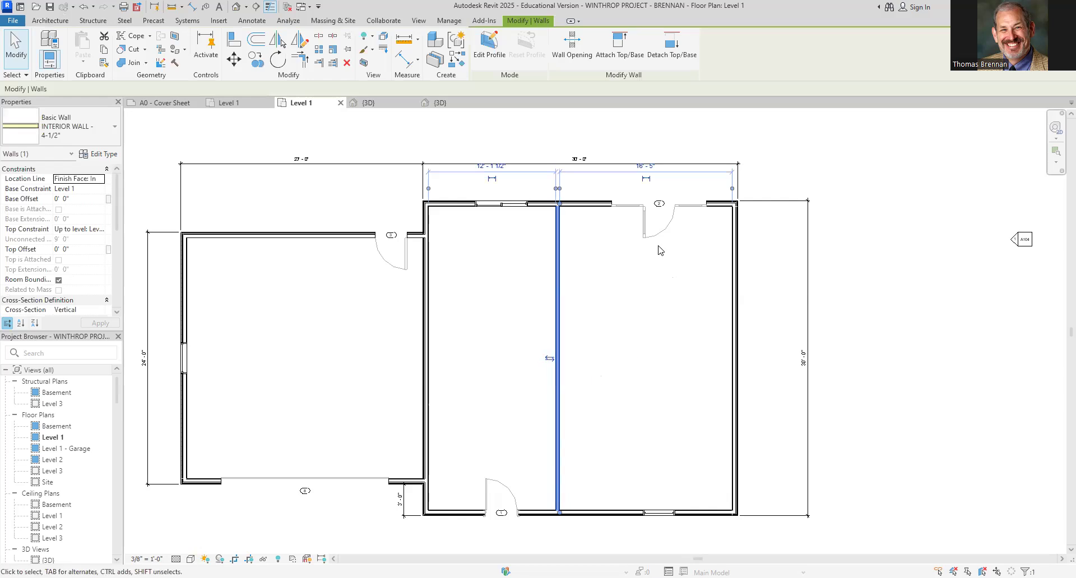
pyautogui.scroll(2, 659, 247)
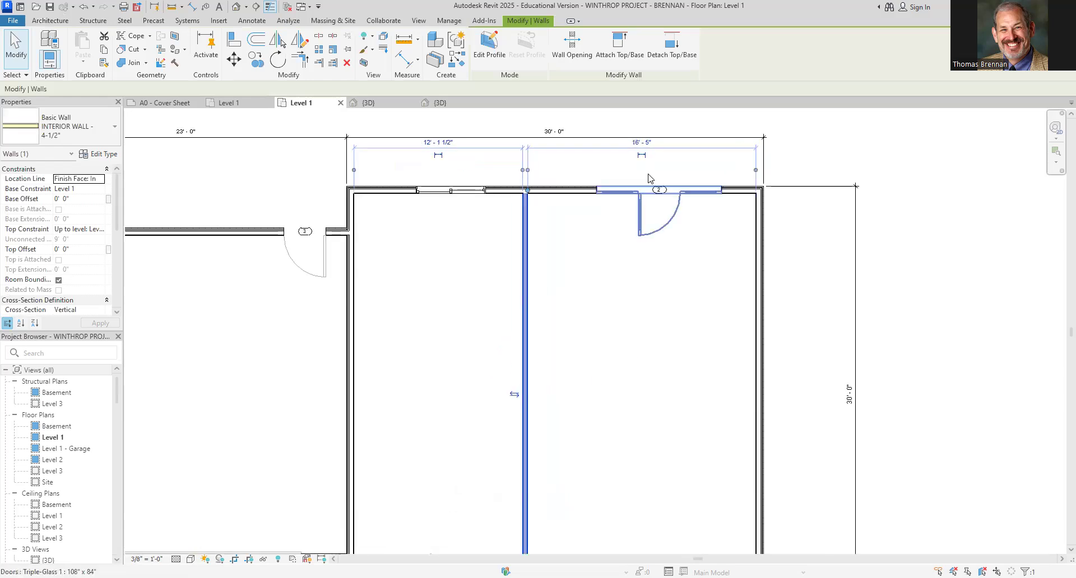
pyautogui.click(638, 143)
pyautogui.write("16'4")
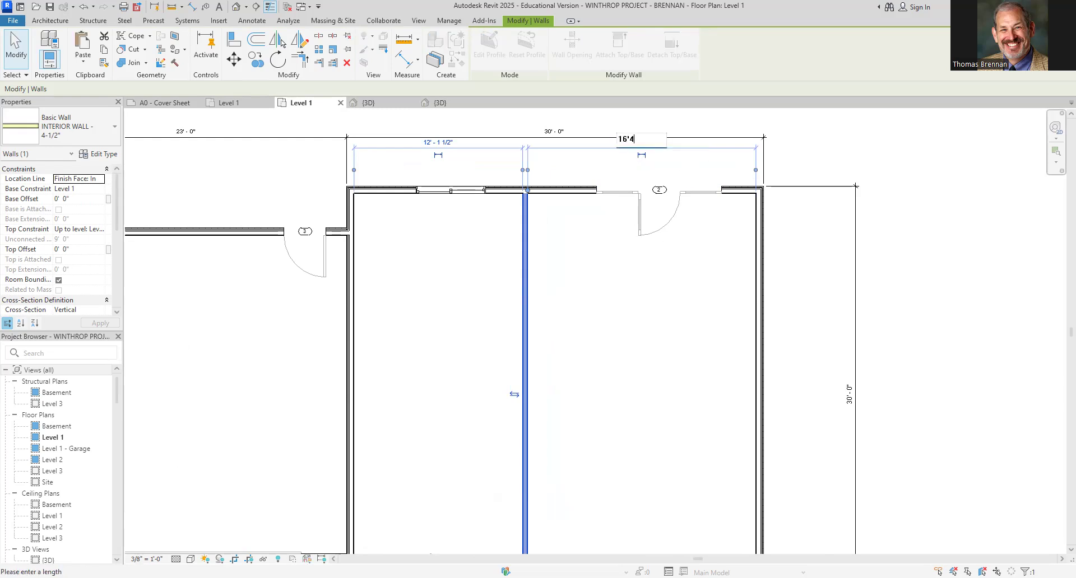
pyautogui.press('Return')
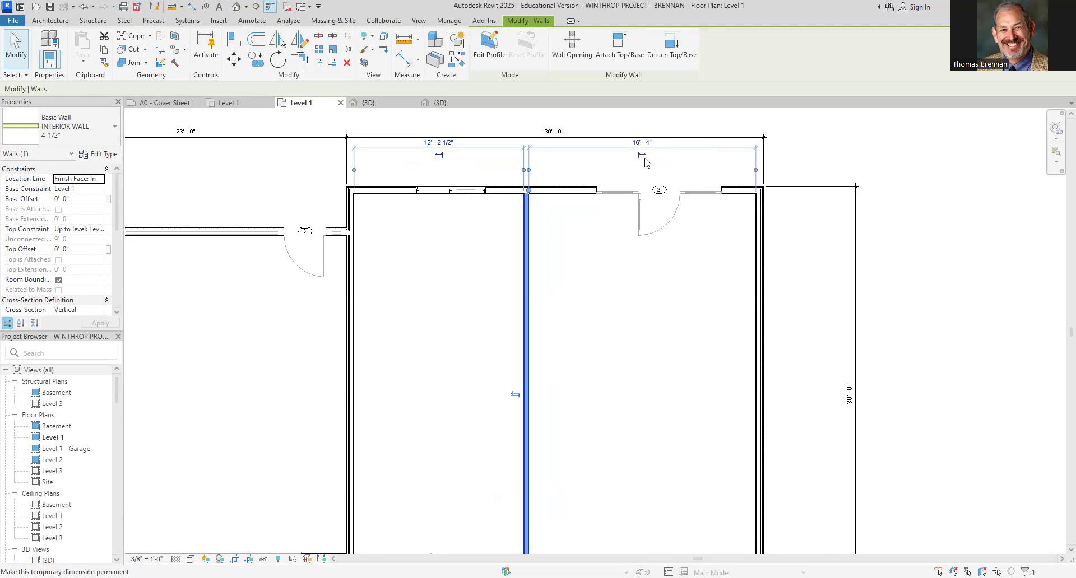
# Make that wall-to-east-wall dimension permanent and move it down into the room
pyautogui.click(628, 339)
pyautogui.click(665, 146)
pyautogui.moveTo(665, 146); pyautogui.dragTo(681, 290)
pyautogui.click(888, 276)
pyautogui.moveTo(708, 372); pyautogui.dragTo(712, 319, button='middle')
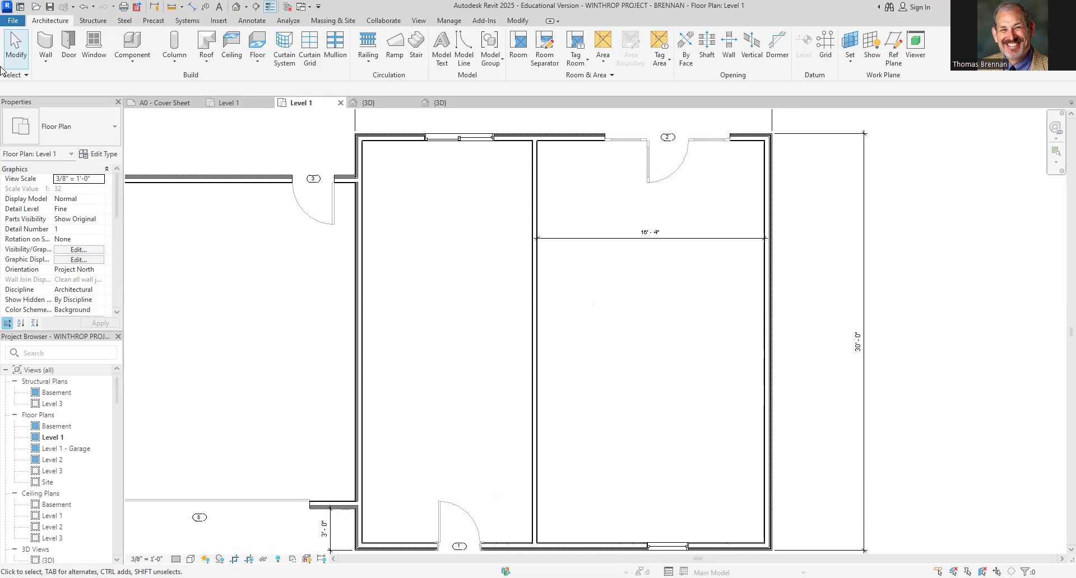
# Draw a horizontal interior wall across the larger wing from the east wall's midpoint to the west wall
pyautogui.press('w')
pyautogui.press('a')
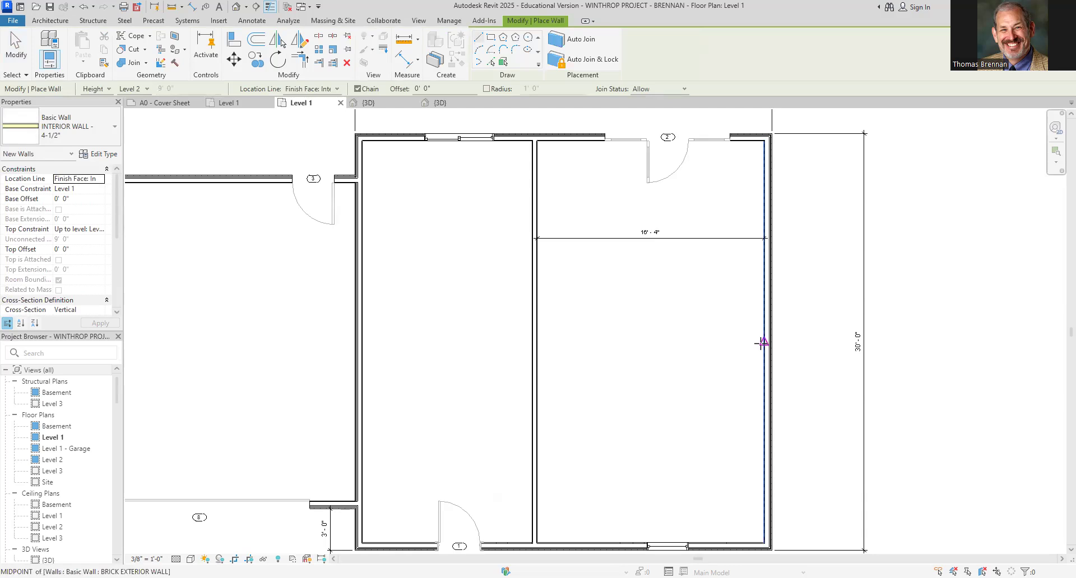
pyautogui.click(762, 343)
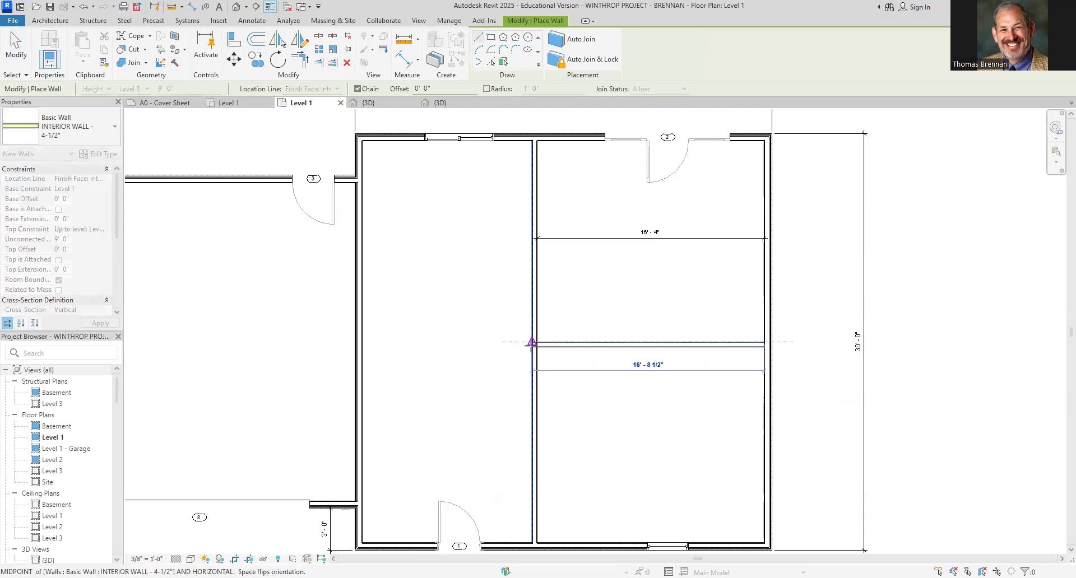
pyautogui.click(362, 342)
pyautogui.press('Escape')
pyautogui.press('Escape')
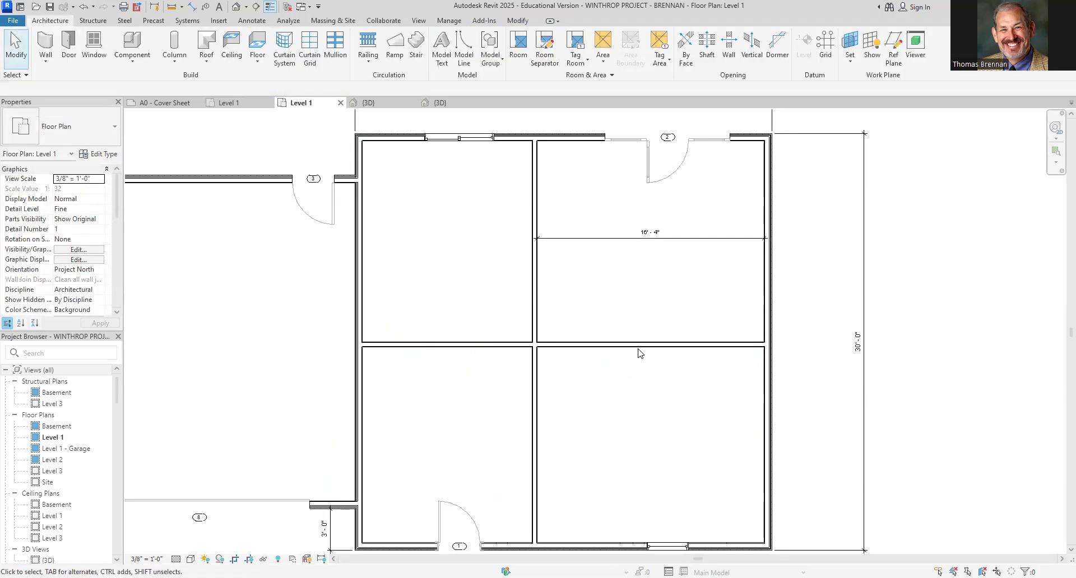
# Center the horizontal wall by setting its distance from the south wall to 14' - 3 1/4"
pyautogui.click(638, 348)
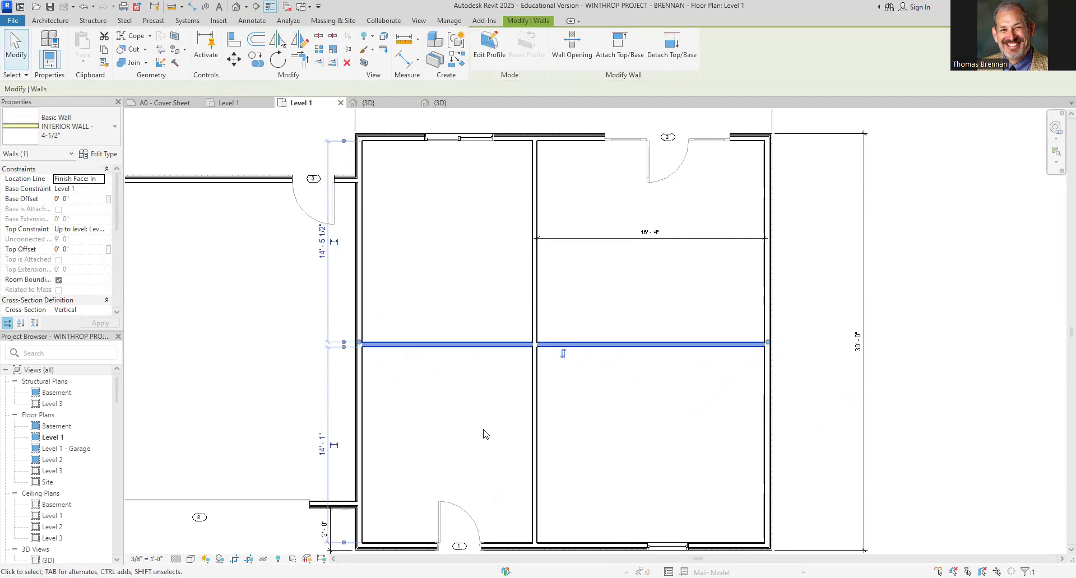
pyautogui.moveTo(485, 433); pyautogui.dragTo(530, 355, button='middle')
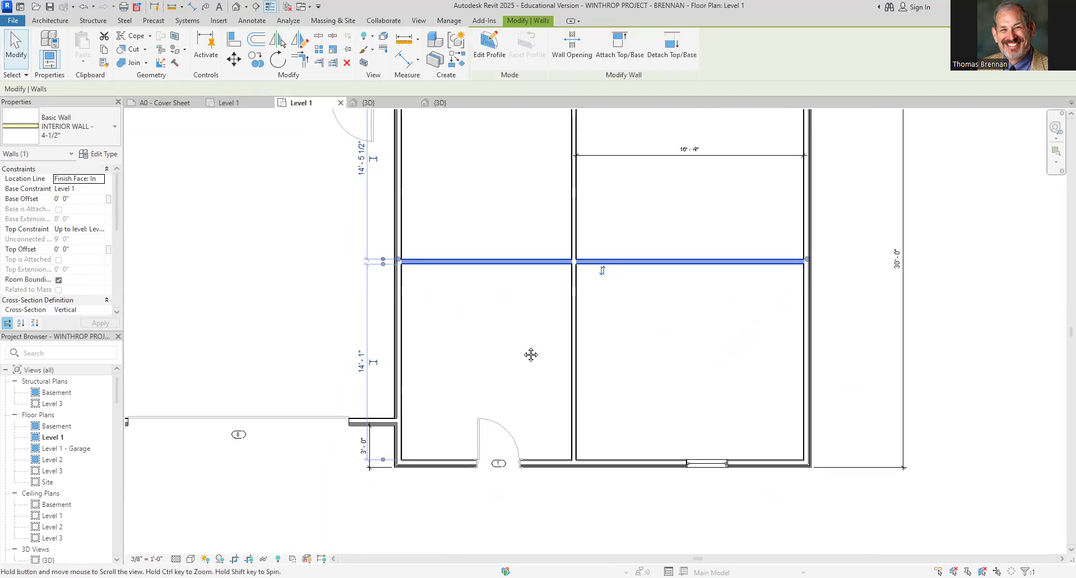
pyautogui.click(362, 370)
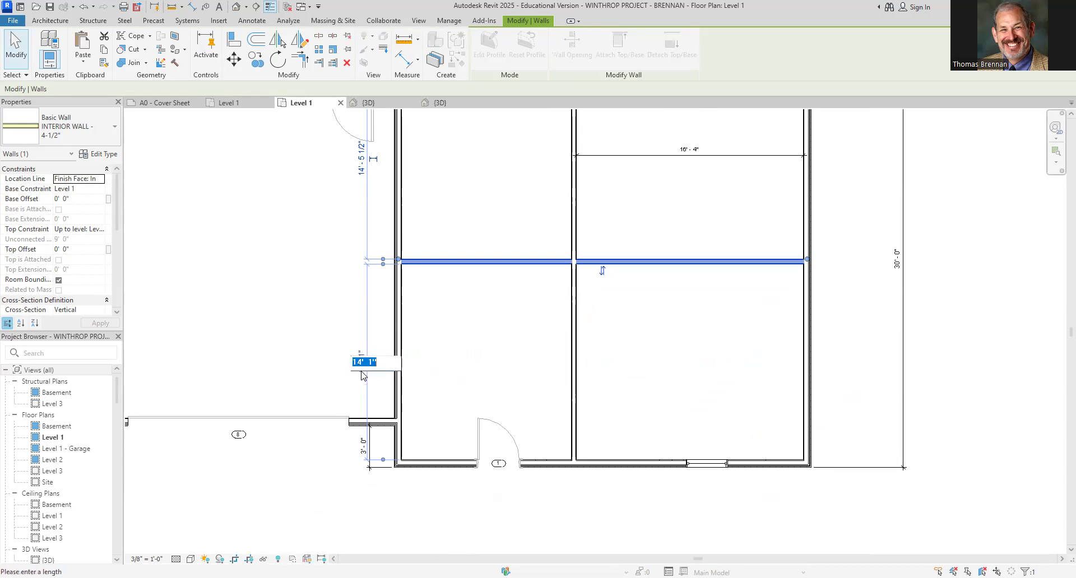
pyautogui.write("14' - 3 1/4")
pyautogui.press('Return')
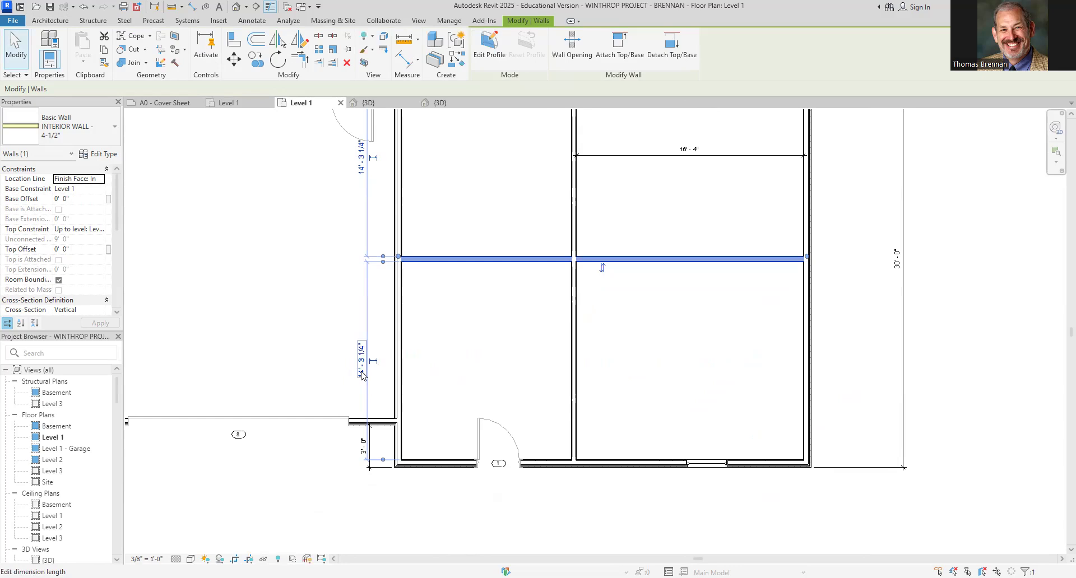
# Make the horizontal wall's 14' - 3 1/4" dimension permanent and move it into the southeast room
pyautogui.click(331, 379)
pyautogui.click(514, 259)
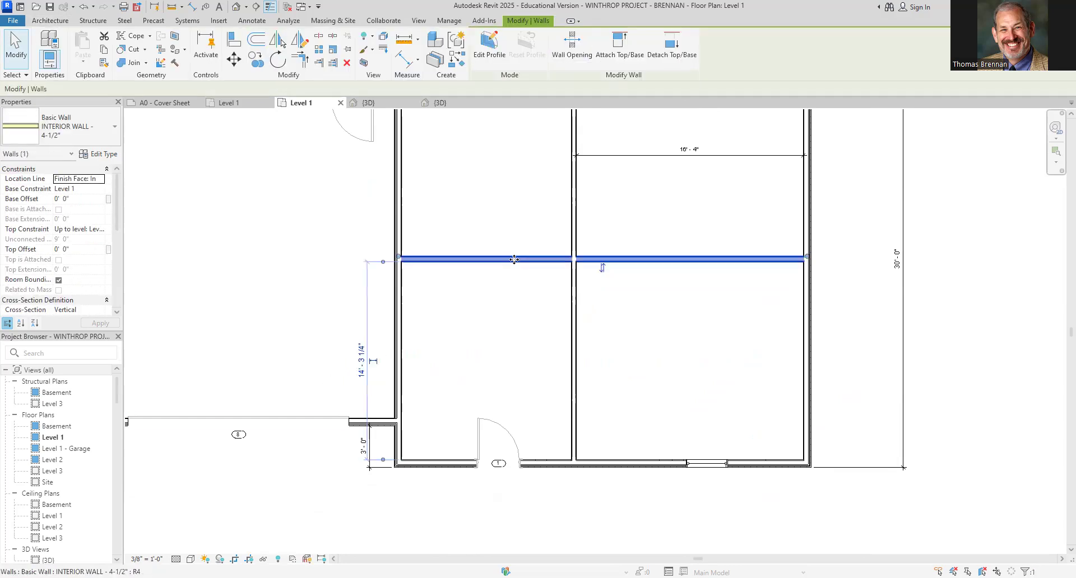
pyautogui.click(373, 363)
pyautogui.click(437, 356)
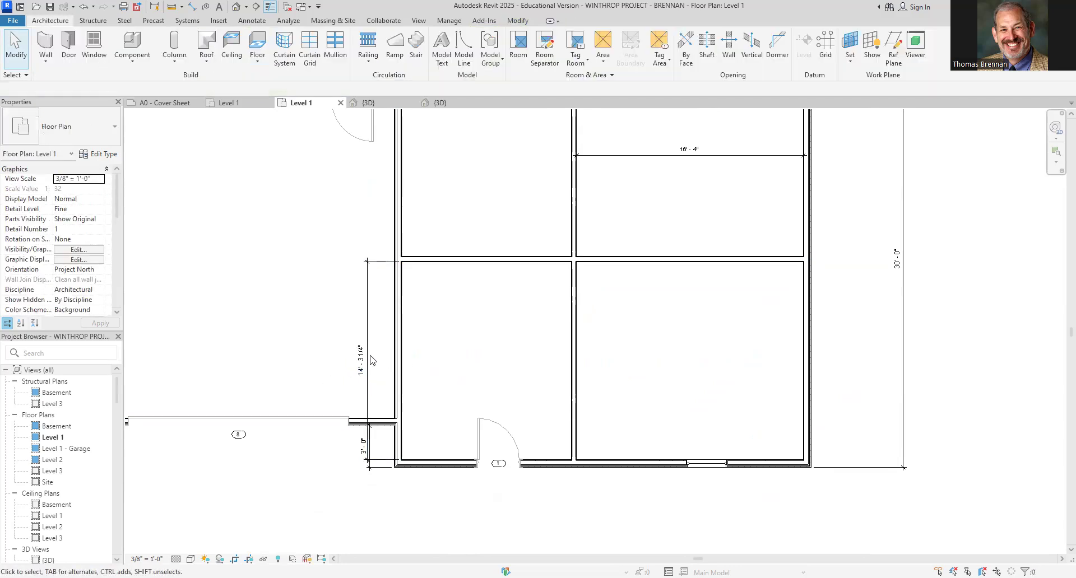
pyautogui.click(370, 360)
pyautogui.moveTo(368, 336); pyautogui.dragTo(773, 326)
pyautogui.press('Escape')
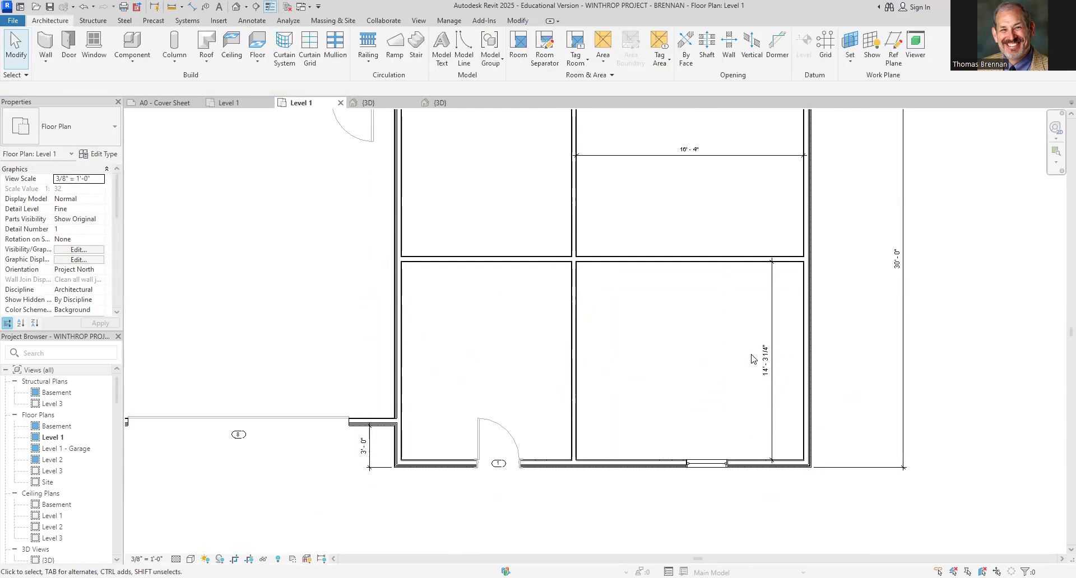
pyautogui.moveTo(721, 344); pyautogui.dragTo(723, 360, button='middle')
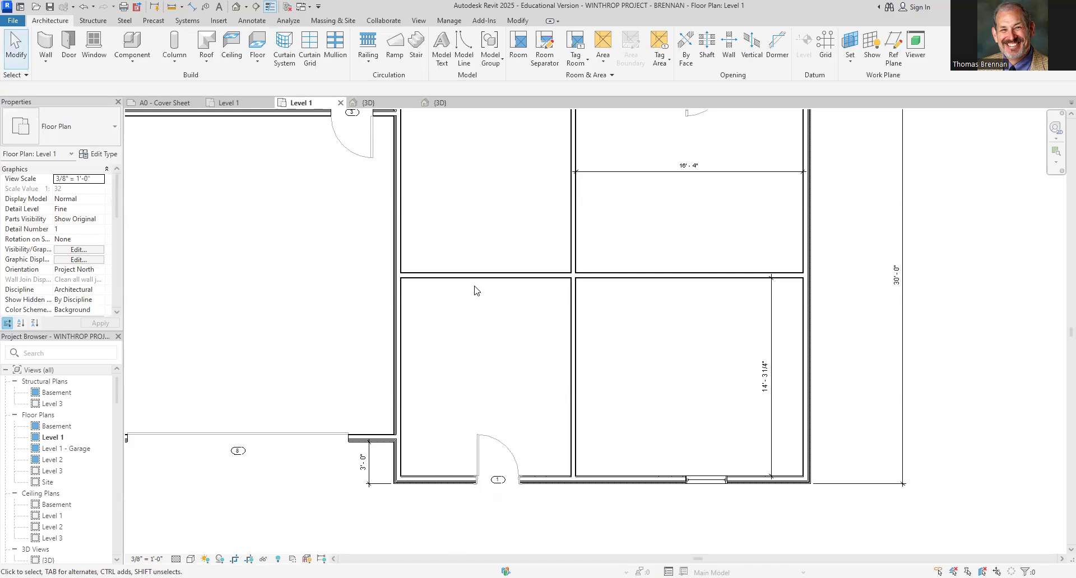
# Draw a short vertical interior wall from the horizontal wall down to the south wall beside the entry door
pyautogui.moveTo(497, 285); pyautogui.dragTo(555, 386)
pyautogui.click(54, 46)
pyautogui.scroll(-1, 588, 209)
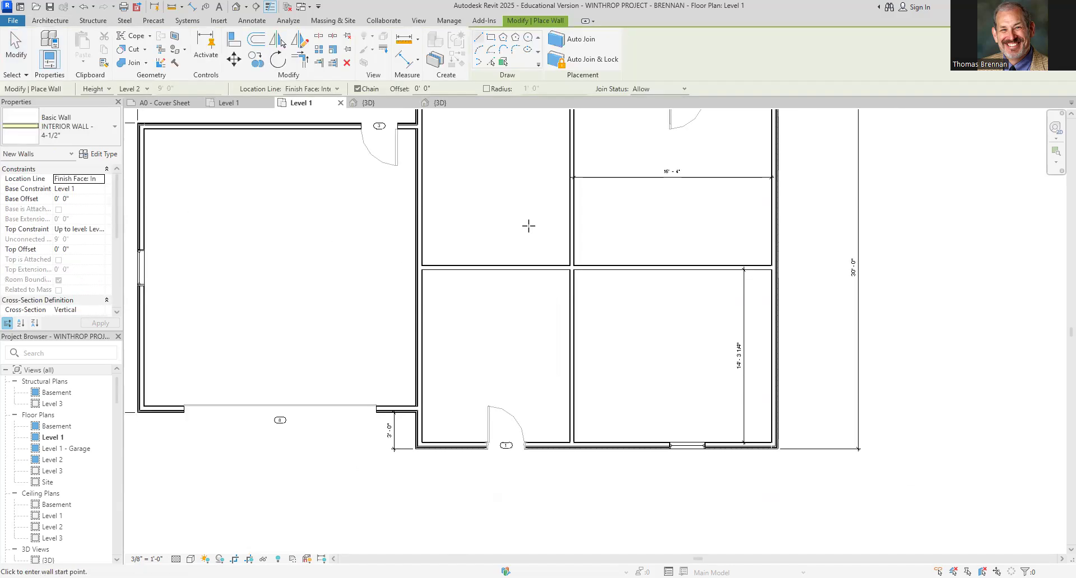
pyautogui.click(514, 263)
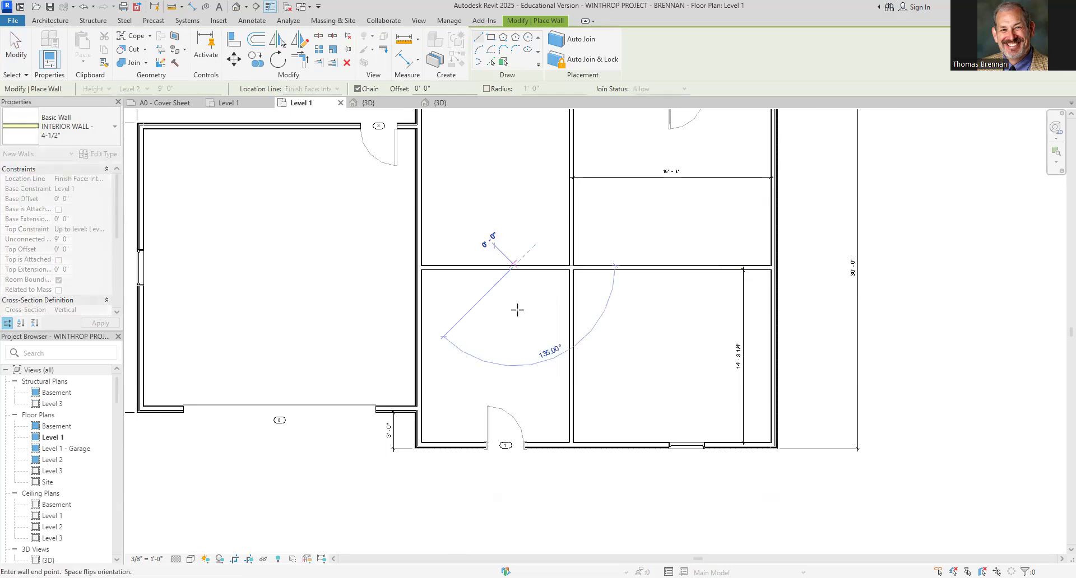
pyautogui.click(514, 448)
pyautogui.press('Escape')
pyautogui.press('Escape')
# Set the distance between the short wall and the middle interior wall to 4' 6"
pyautogui.click(517, 303)
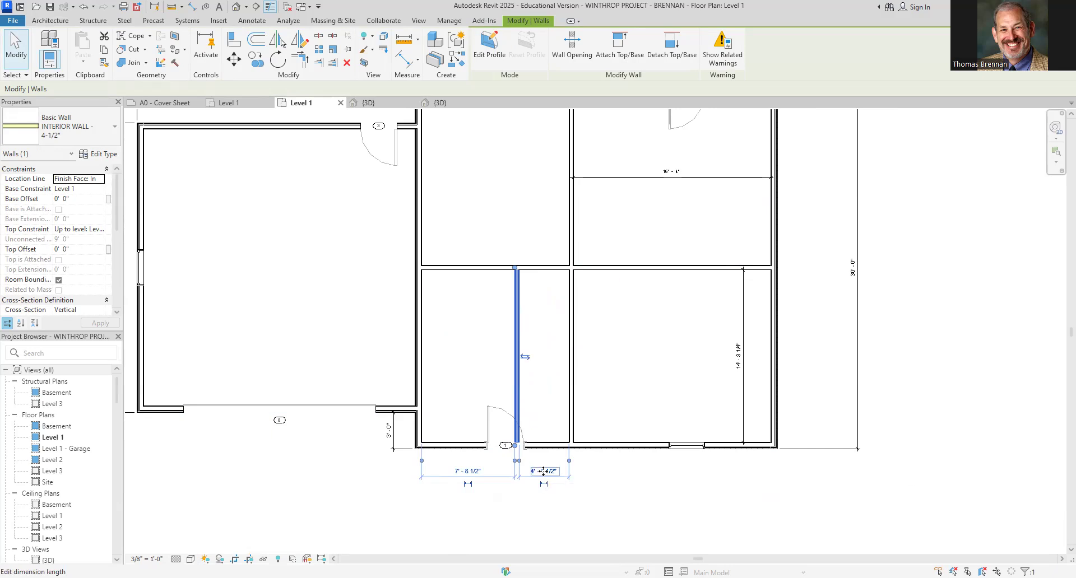
pyautogui.scroll(4, 535, 476)
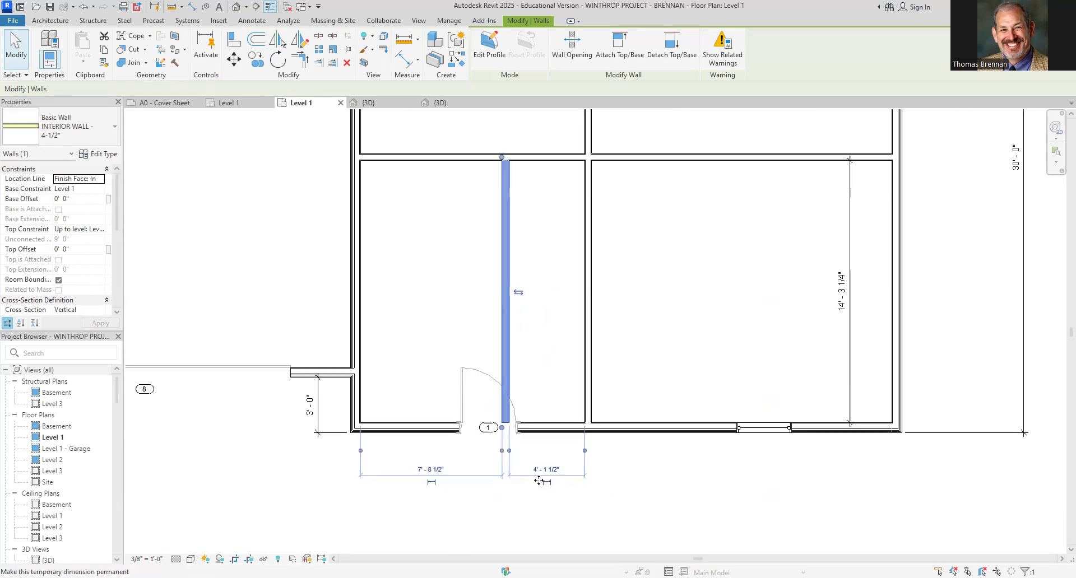
pyautogui.moveTo(509, 445); pyautogui.dragTo(486, 442)
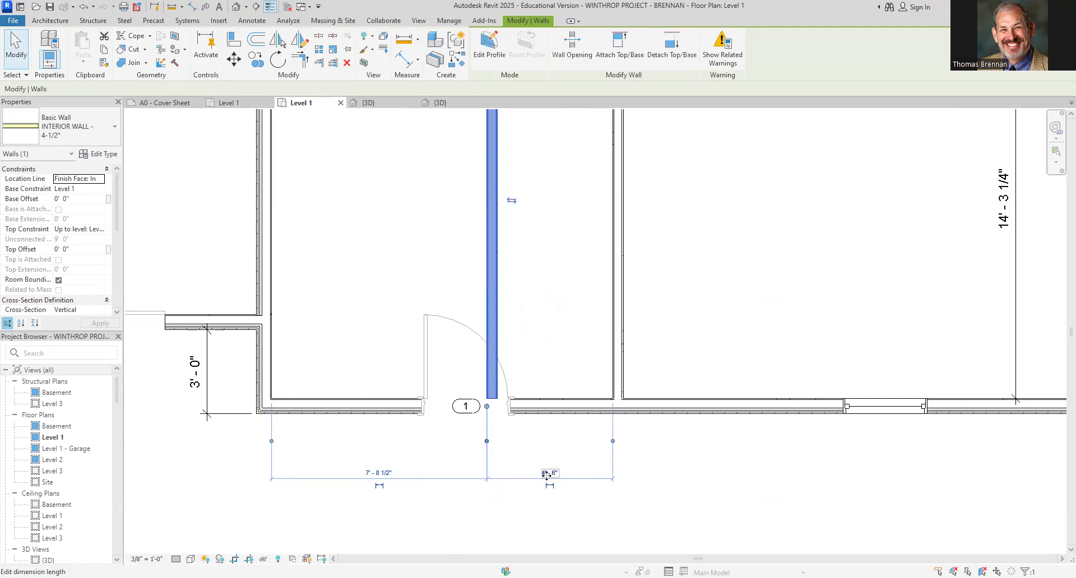
pyautogui.click(548, 473)
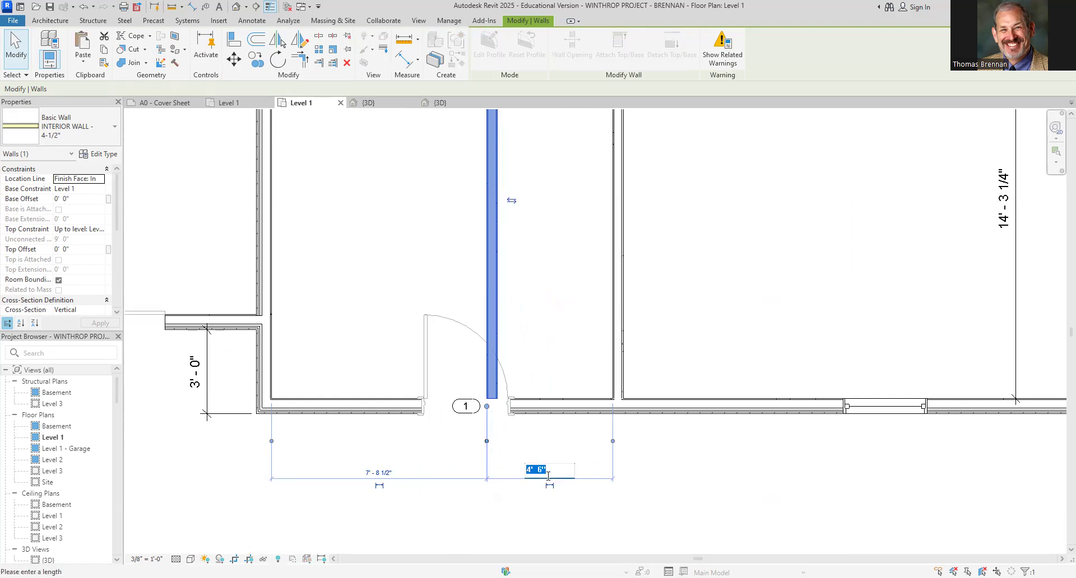
pyautogui.write('4')
pyautogui.press('Return')
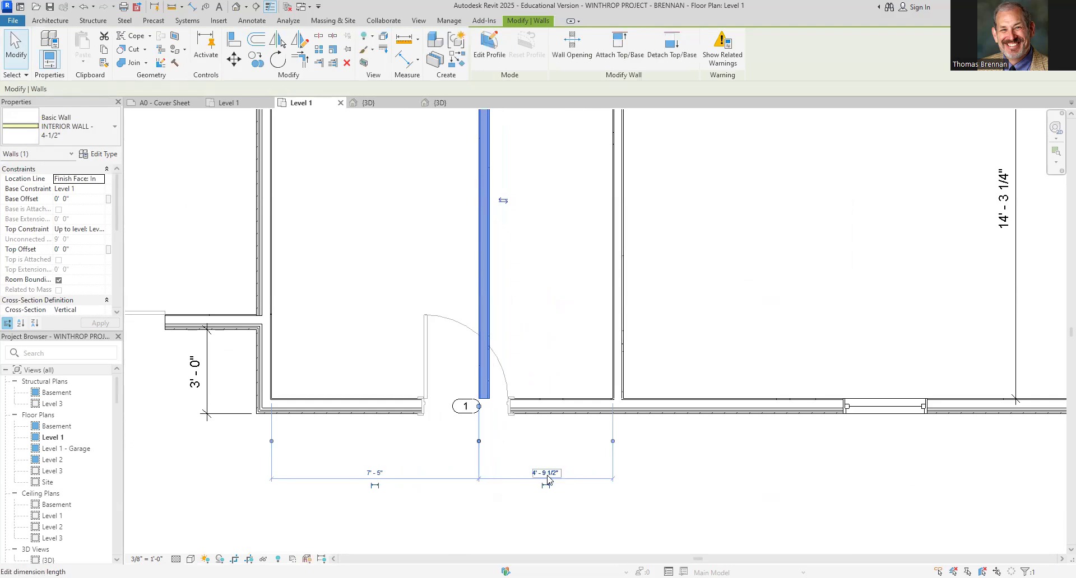
# Make the short wall's width dimension permanent and move it up into the narrow room
pyautogui.click(506, 247)
pyautogui.scroll(-2, 487, 403)
pyautogui.click(461, 356)
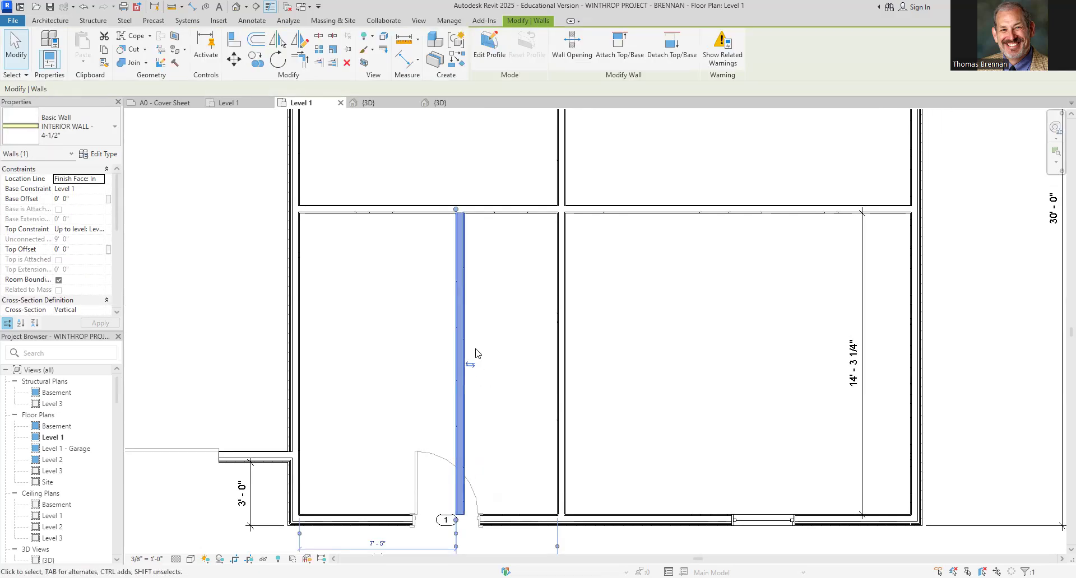
pyautogui.scroll(-1, 524, 497)
pyautogui.moveTo(524, 497); pyautogui.dragTo(532, 426, button='middle')
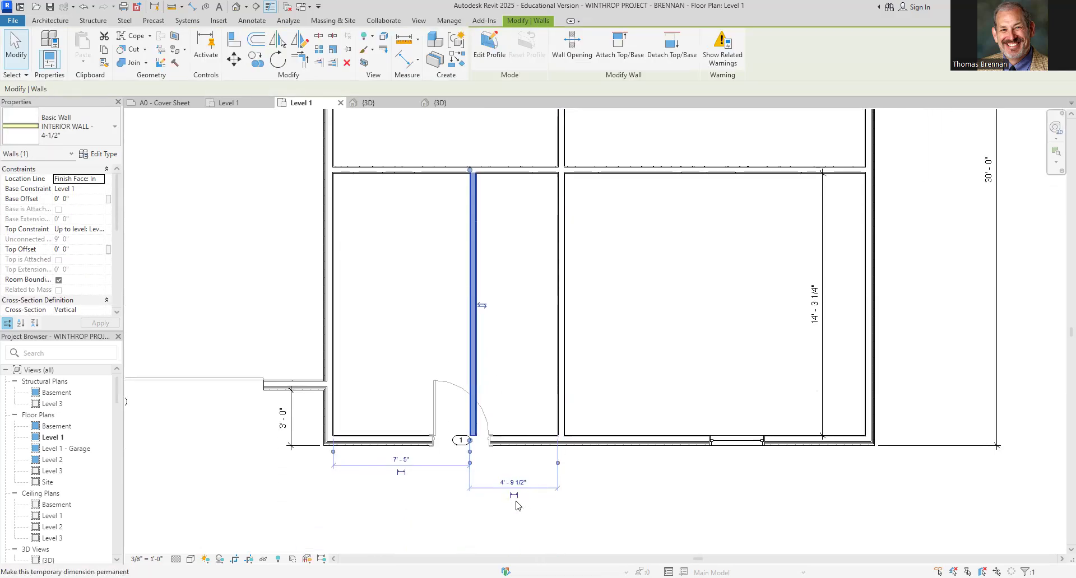
pyautogui.click(519, 497)
pyautogui.moveTo(521, 495); pyautogui.dragTo(527, 233)
pyautogui.click(499, 297)
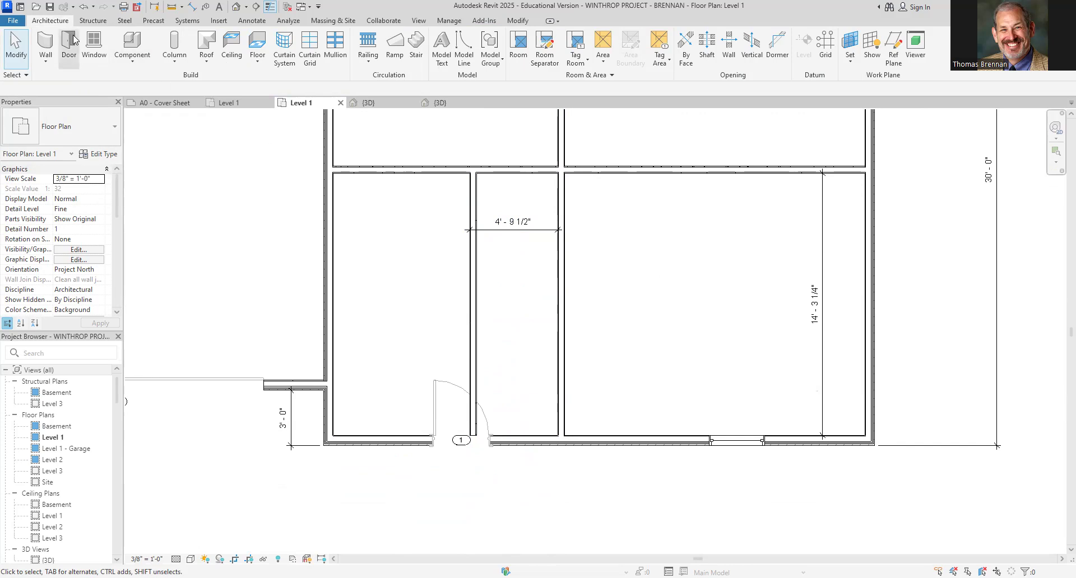
# Draw a horizontal interior wall across the narrow room and set its distance from the room's north wall to 6'
pyautogui.click(47, 50)
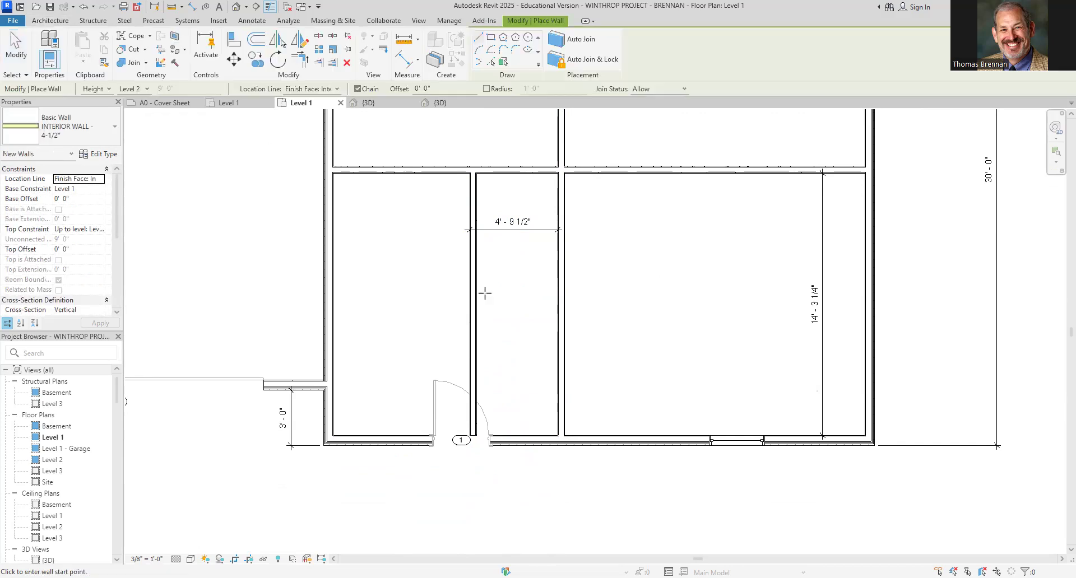
pyautogui.click(477, 292)
pyautogui.click(563, 298)
pyautogui.press('Escape')
pyautogui.press('Escape')
pyautogui.click(505, 287)
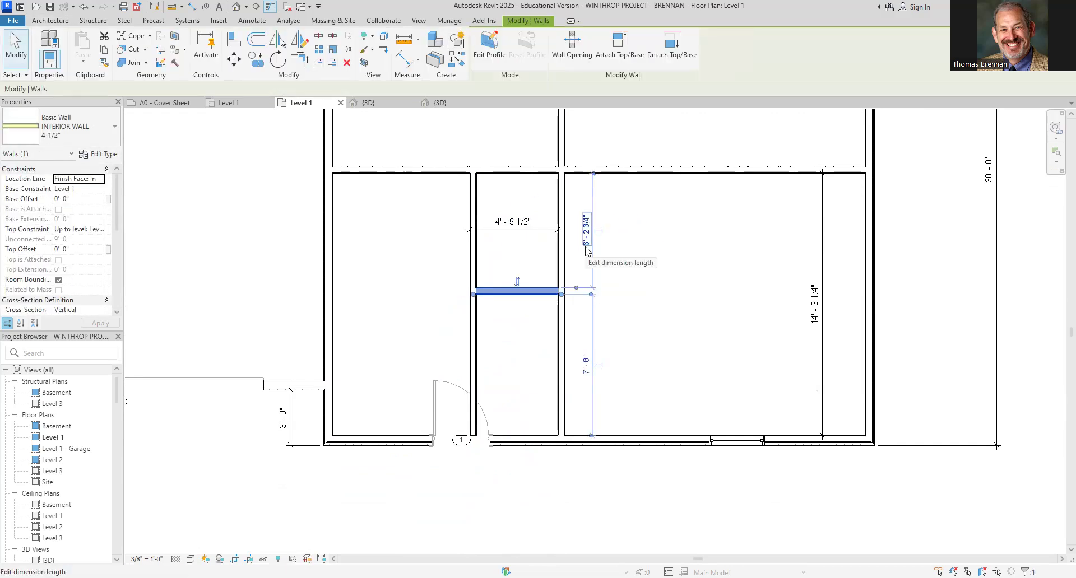
pyautogui.click(586, 248)
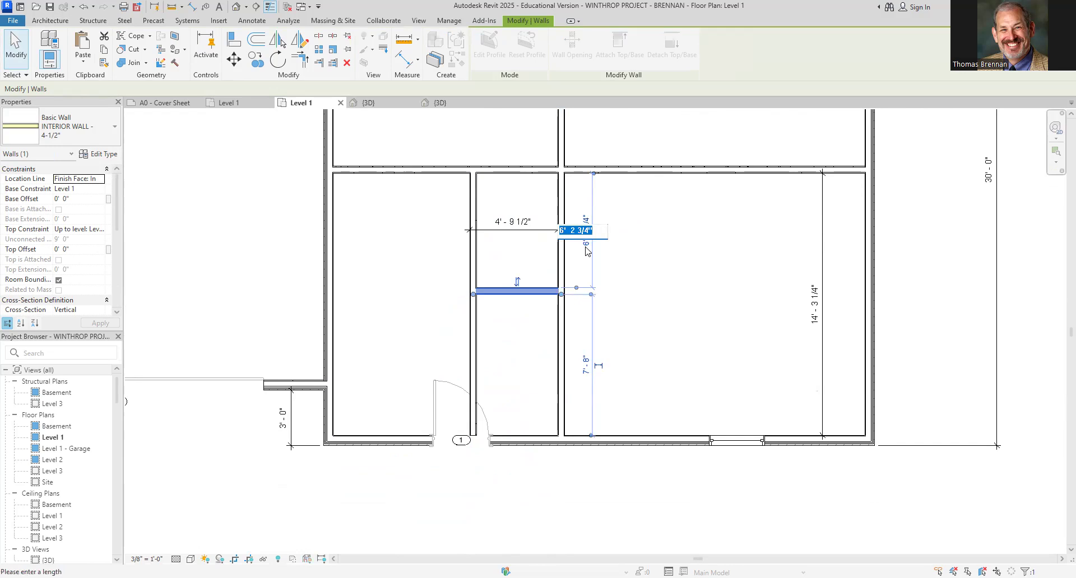
pyautogui.write("6'")
pyautogui.press('Return')
pyautogui.press('Escape')
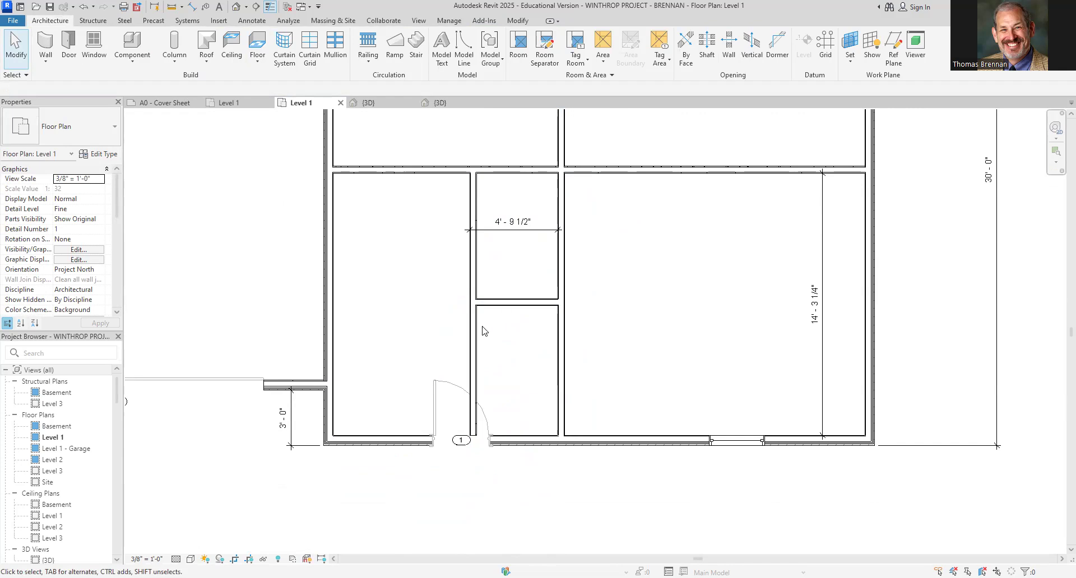
# Draw a second horizontal wall across the narrow room below the first and set the gap between them to 2'
pyautogui.click(45, 45)
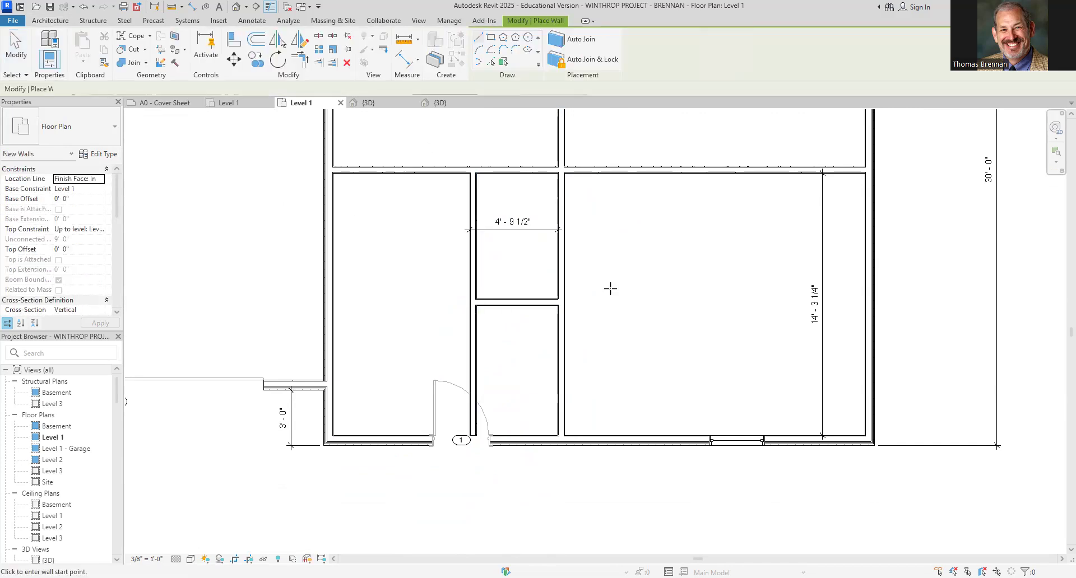
pyautogui.click(475, 342)
pyautogui.click(560, 340)
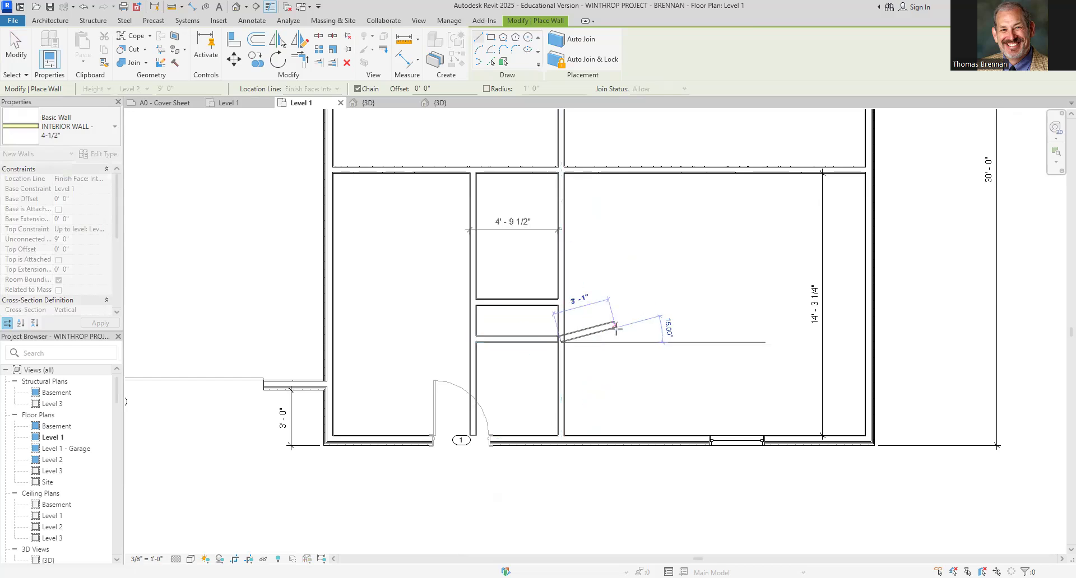
pyautogui.press('Escape')
pyautogui.press('Escape')
pyautogui.click(546, 343)
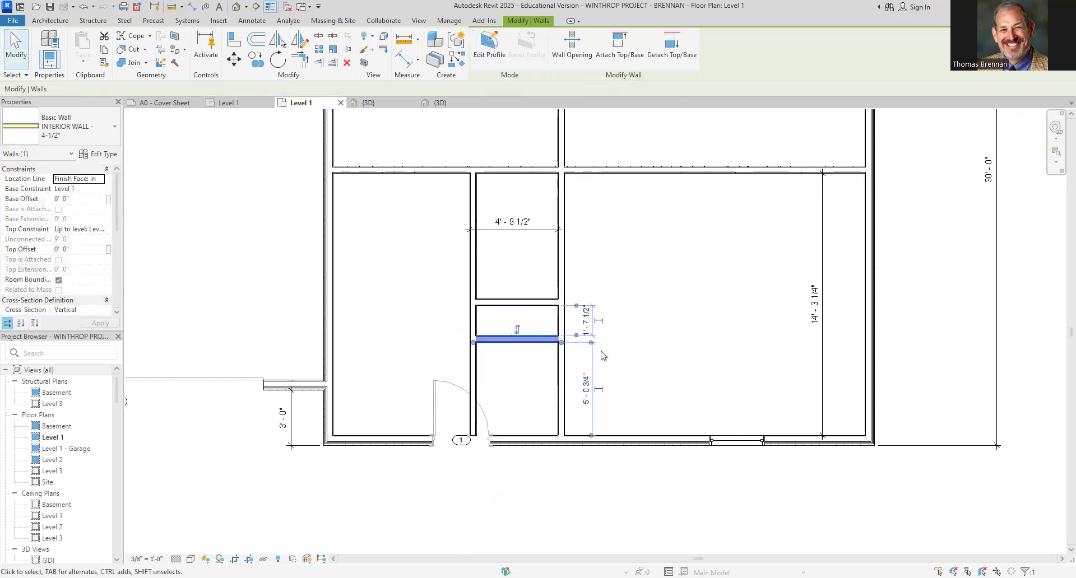
pyautogui.click(586, 321)
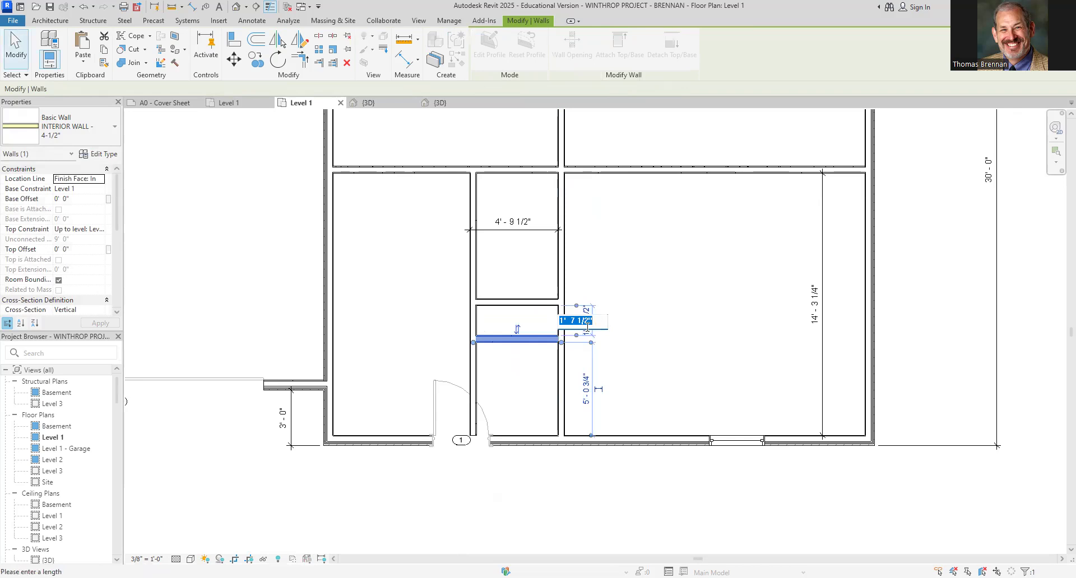
pyautogui.write('2')
pyautogui.press('Return')
pyautogui.click(629, 310)
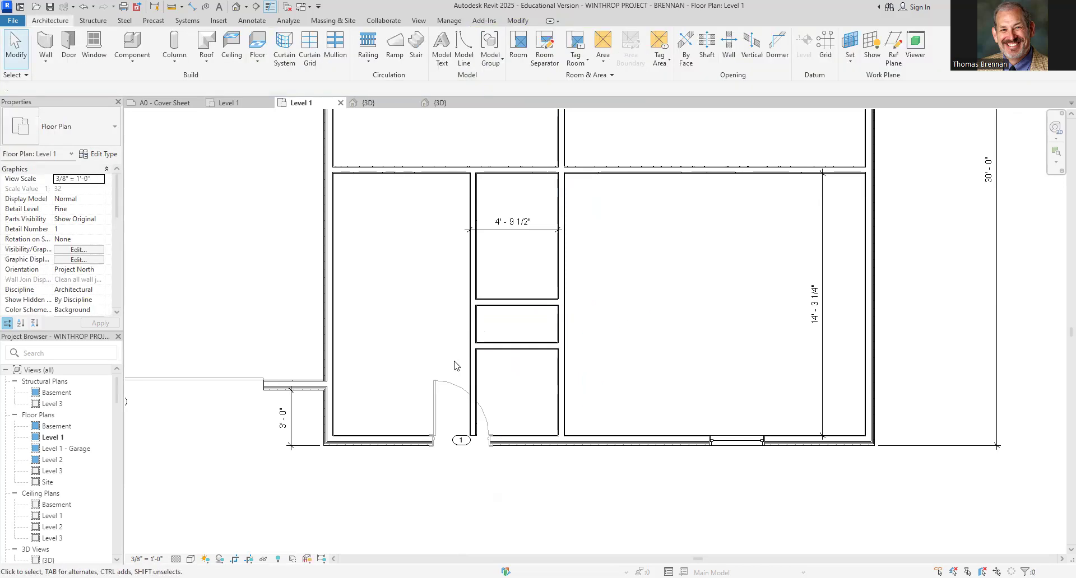
# Make the 6' - 10" and 2' - 0" dimensions of the two new horizontal walls permanent
pyautogui.click(517, 346)
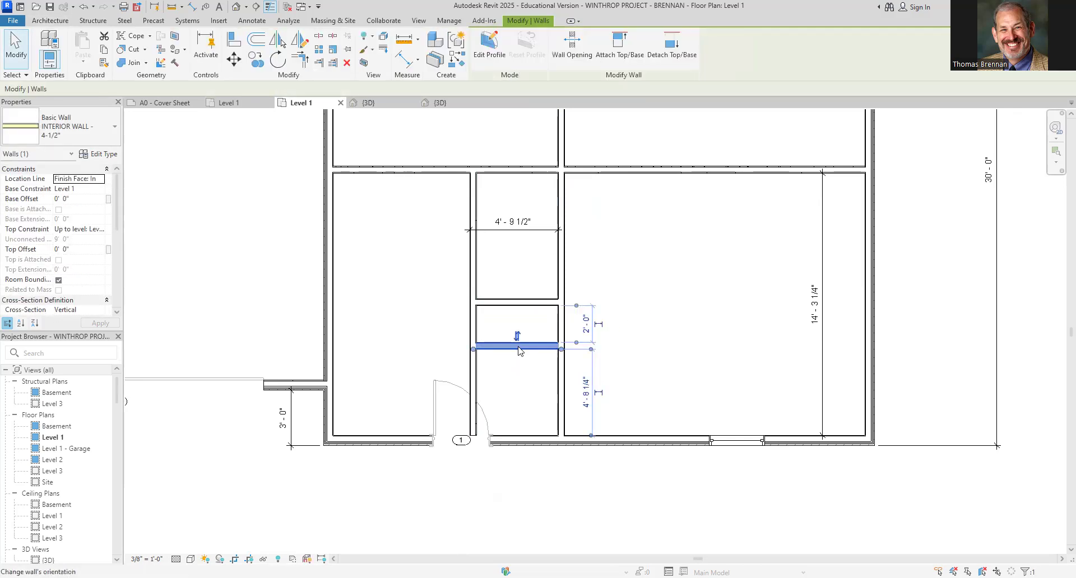
pyautogui.click(600, 322)
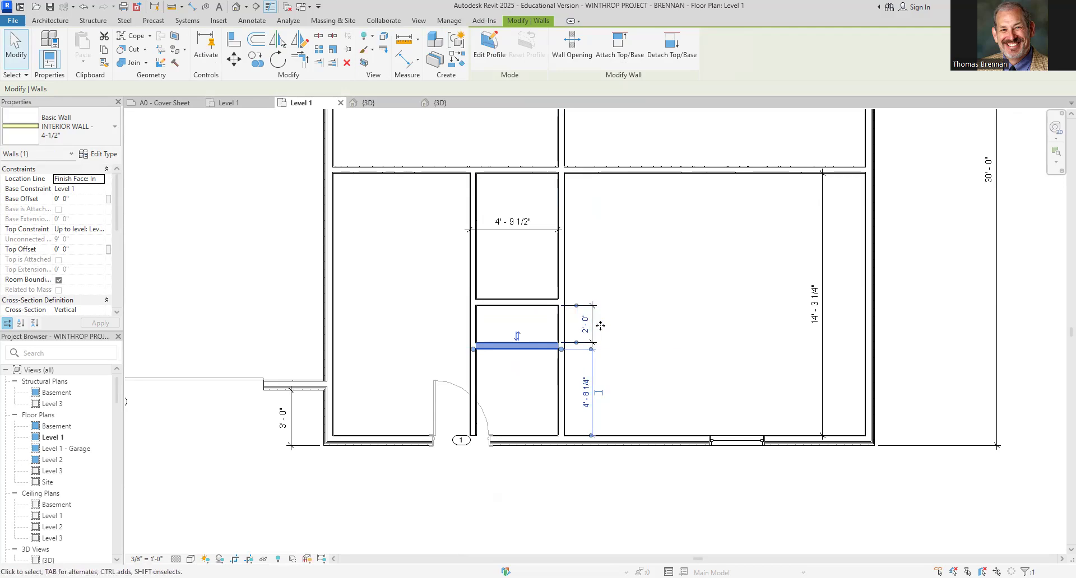
pyautogui.click(627, 294)
pyautogui.click(525, 297)
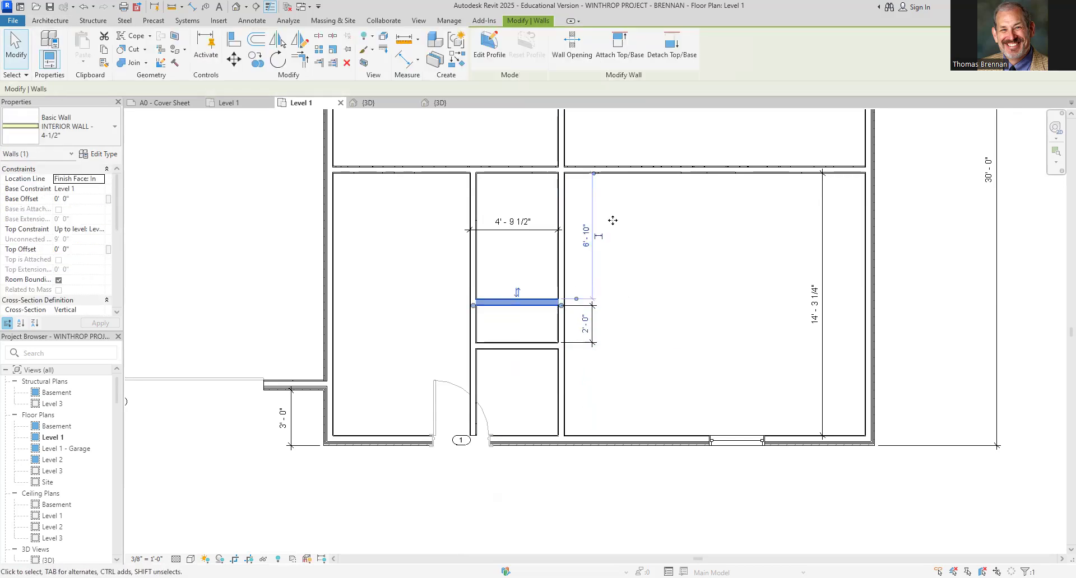
pyautogui.click(596, 235)
pyautogui.click(635, 278)
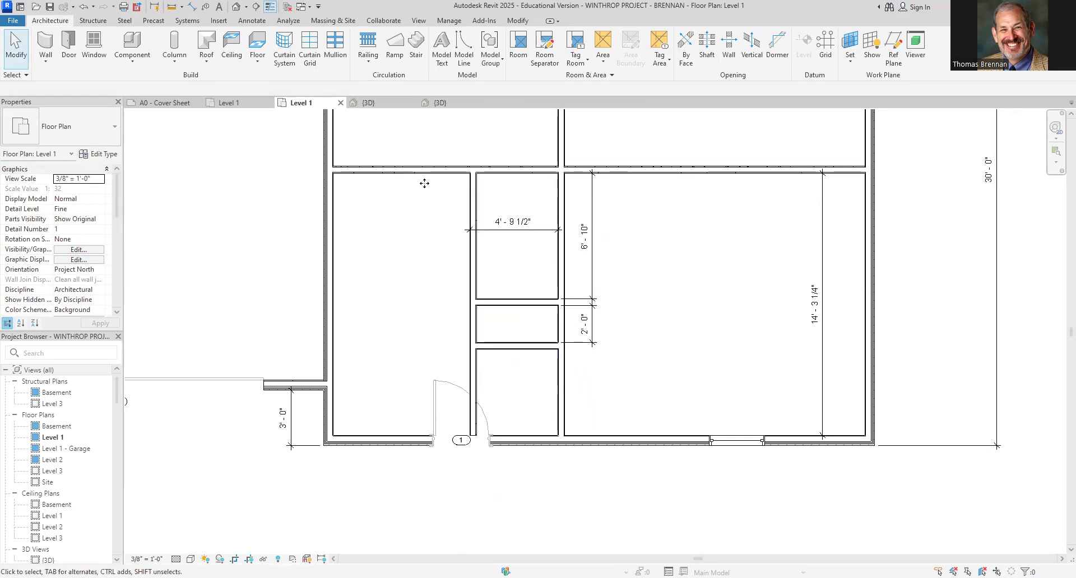
# Trim the narrow room's side walls to corners with the lower horizontal wall, removing the segments below it
pyautogui.click(517, 20)
pyautogui.click(300, 59)
pyautogui.click(532, 345)
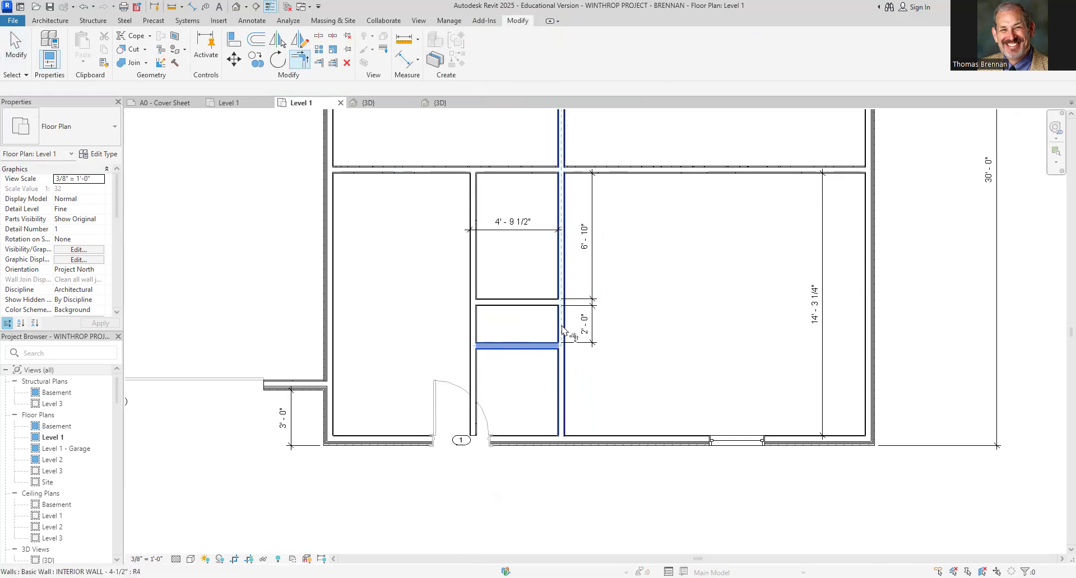
pyautogui.click(560, 334)
pyautogui.click(493, 349)
pyautogui.click(474, 332)
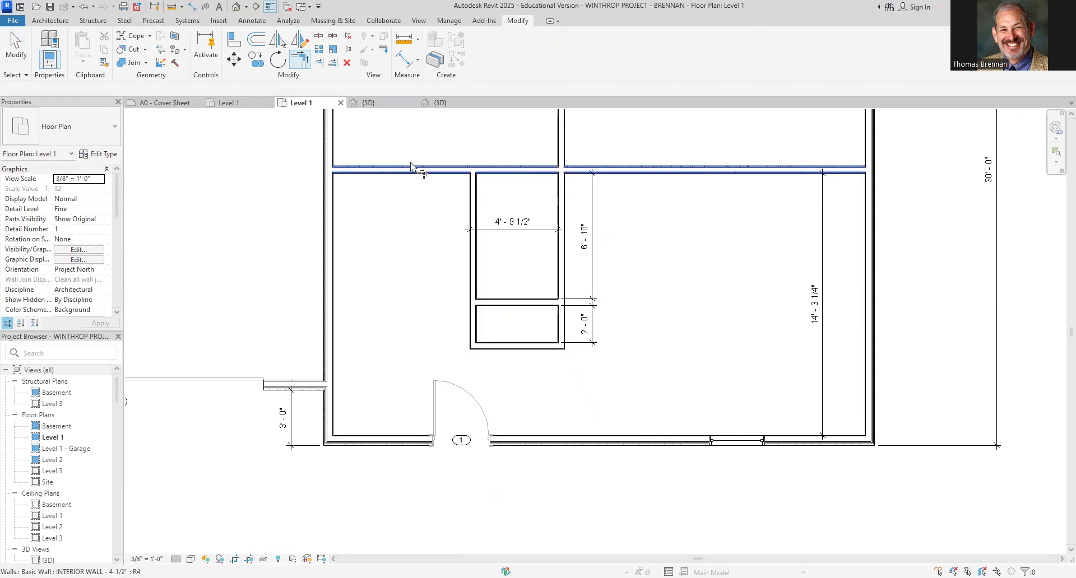
pyautogui.scroll(-2, 500, 192)
pyautogui.moveTo(506, 202); pyautogui.dragTo(499, 299, button='middle')
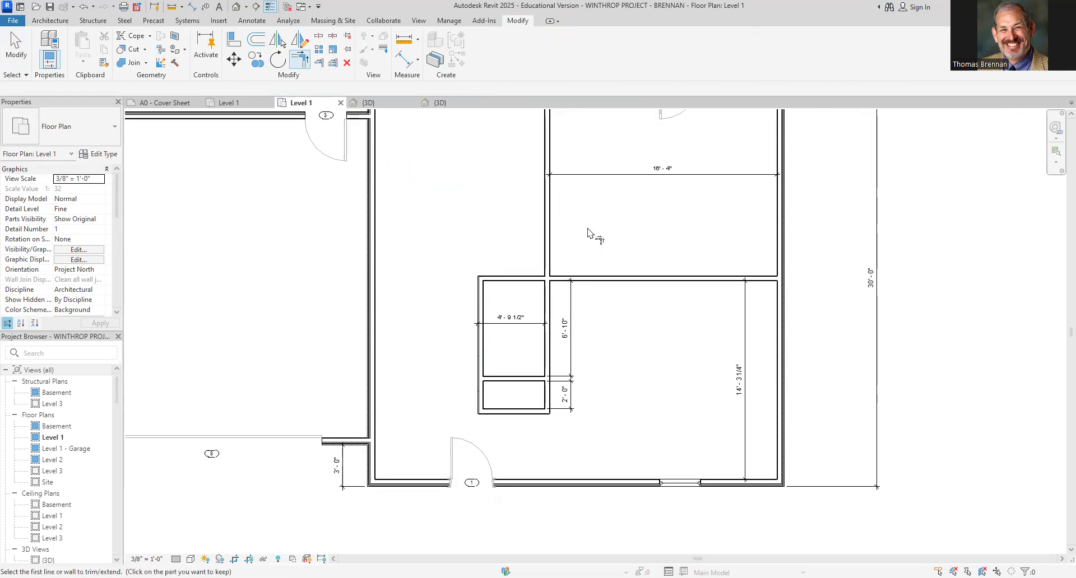
pyautogui.press('Escape')
# Shorten the vertical partition west of the northeast room by pulling its top end down to about 13' long
pyautogui.scroll(-1, 589, 232)
pyautogui.moveTo(588, 233); pyautogui.dragTo(589, 279, button='middle')
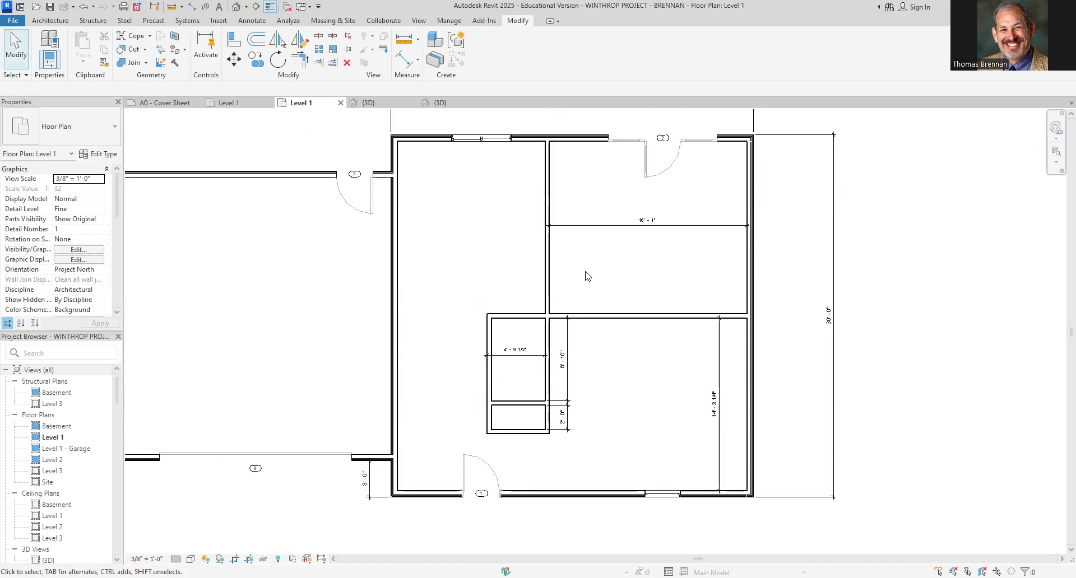
pyautogui.click(548, 173)
pyautogui.moveTo(549, 138); pyautogui.dragTo(549, 275)
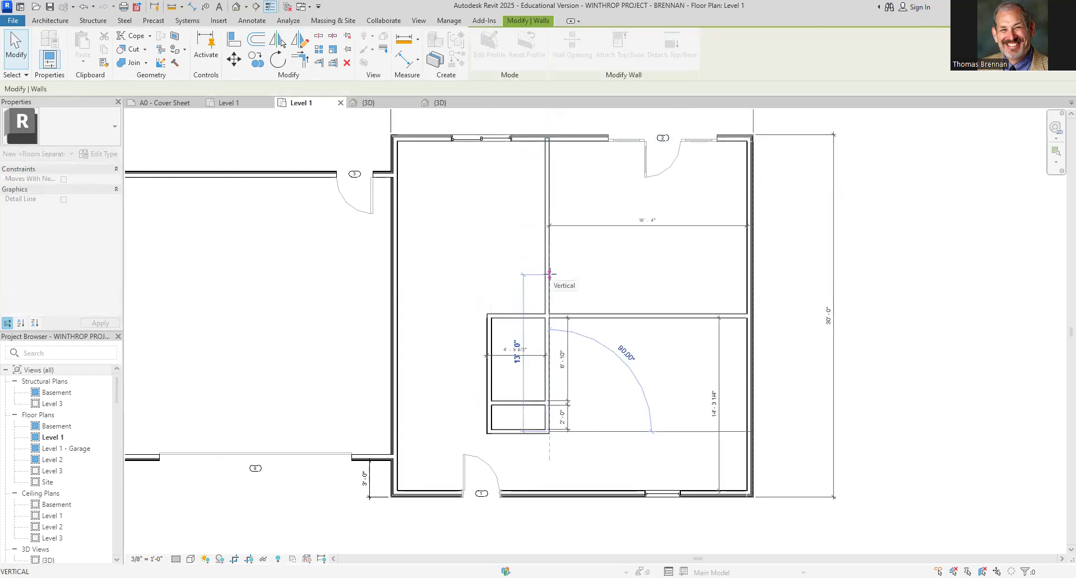
pyautogui.click(558, 290)
pyautogui.scroll(2, 555, 292)
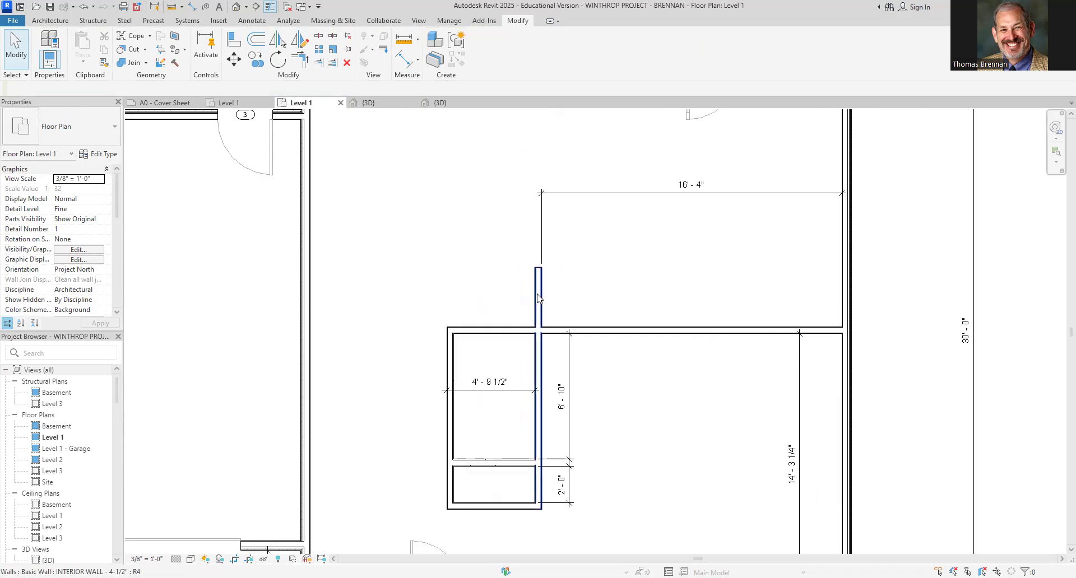
# Dimension the wall stub projecting above the horizontal interior wall
pyautogui.click(538, 297)
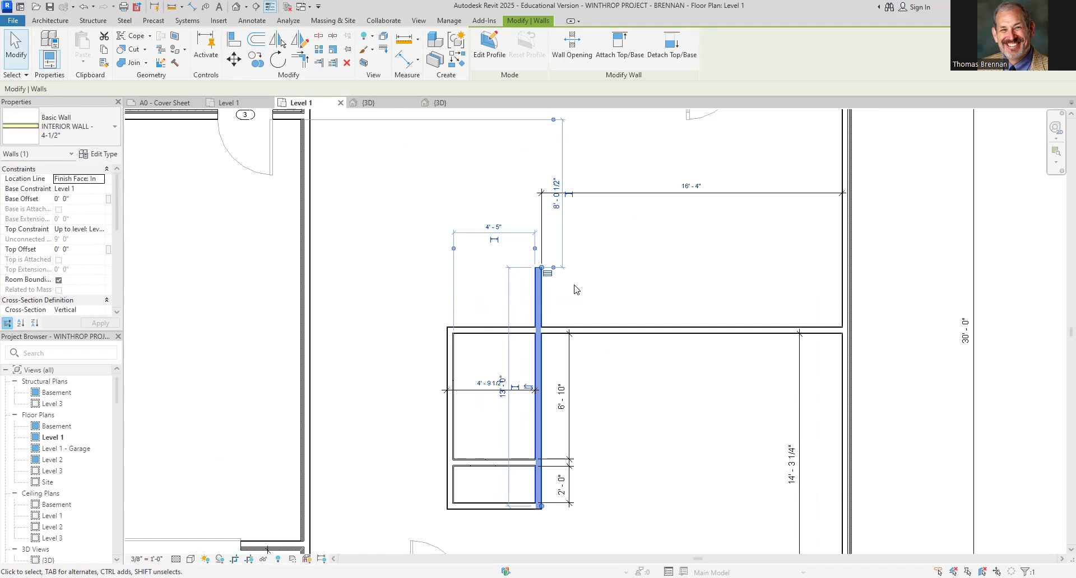
pyautogui.press('Escape')
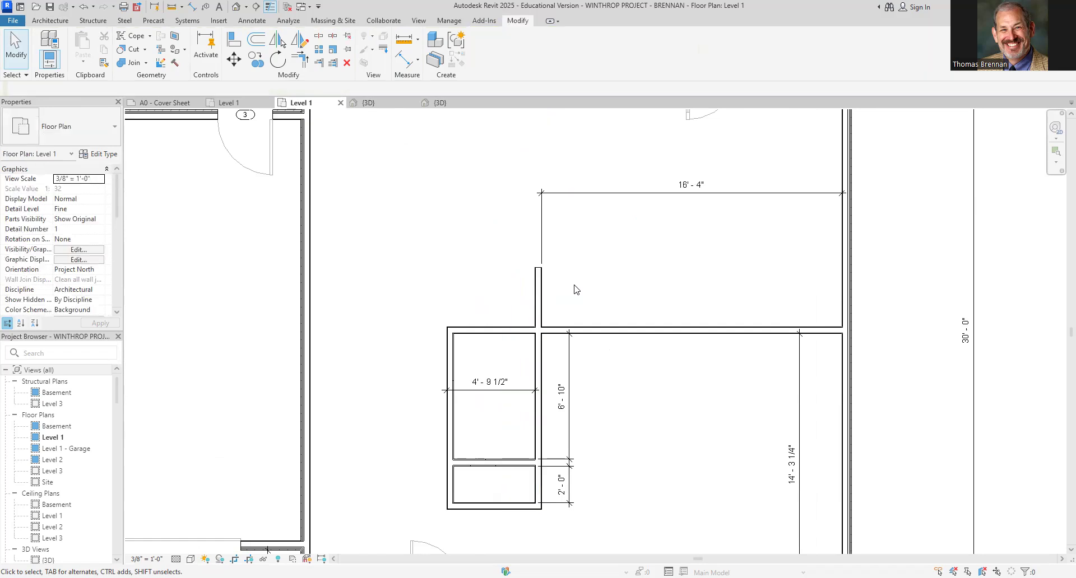
pyautogui.click(542, 291)
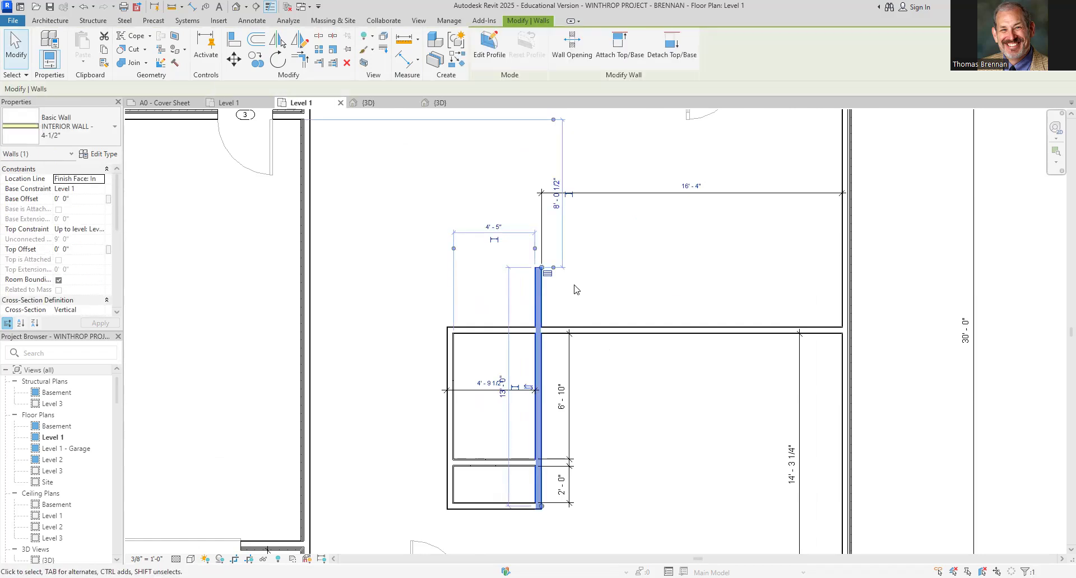
pyautogui.press('Escape')
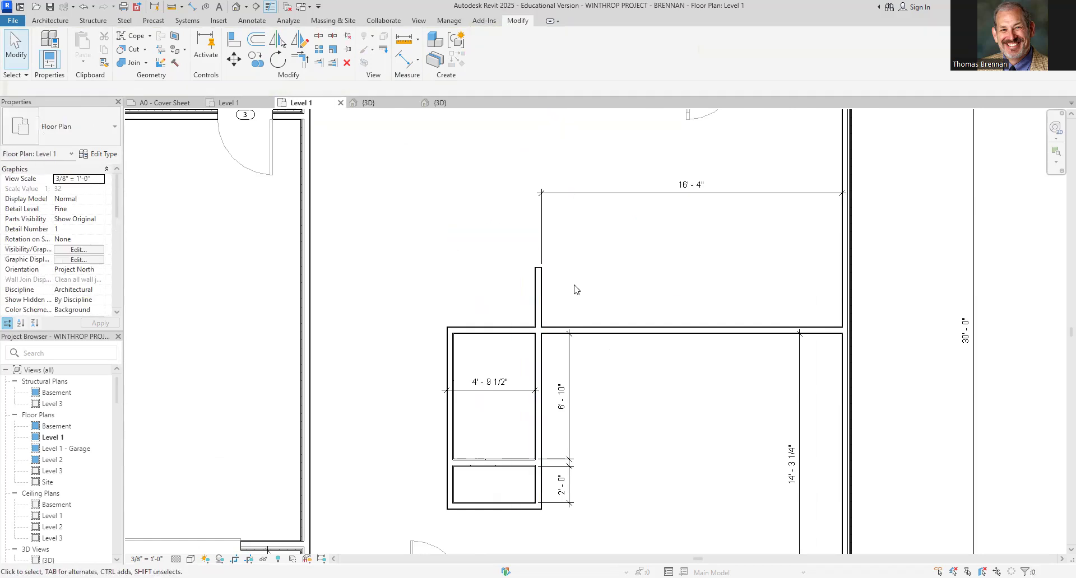
pyautogui.click(406, 64)
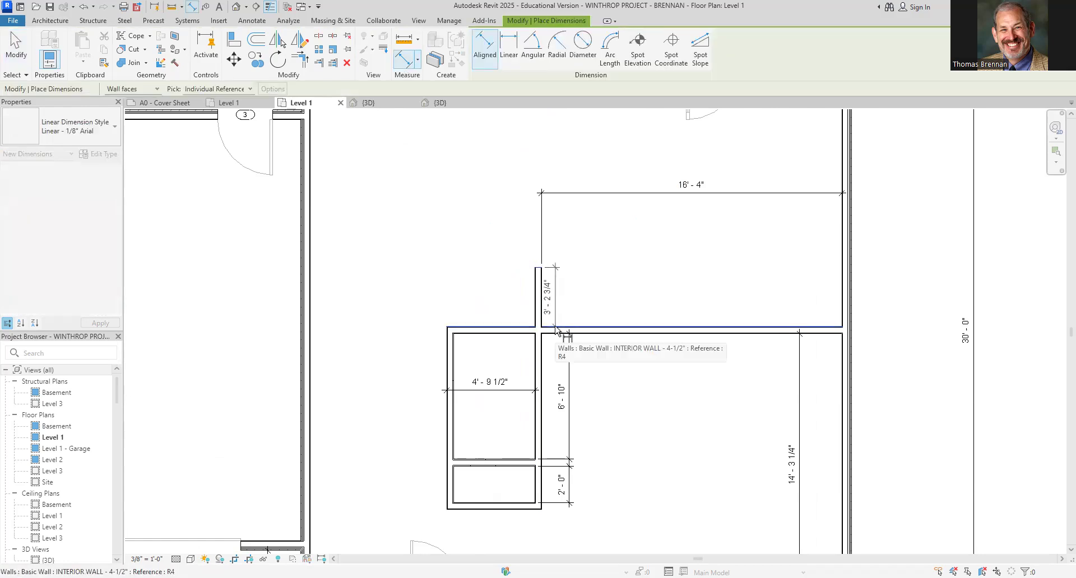
pyautogui.click(511, 330)
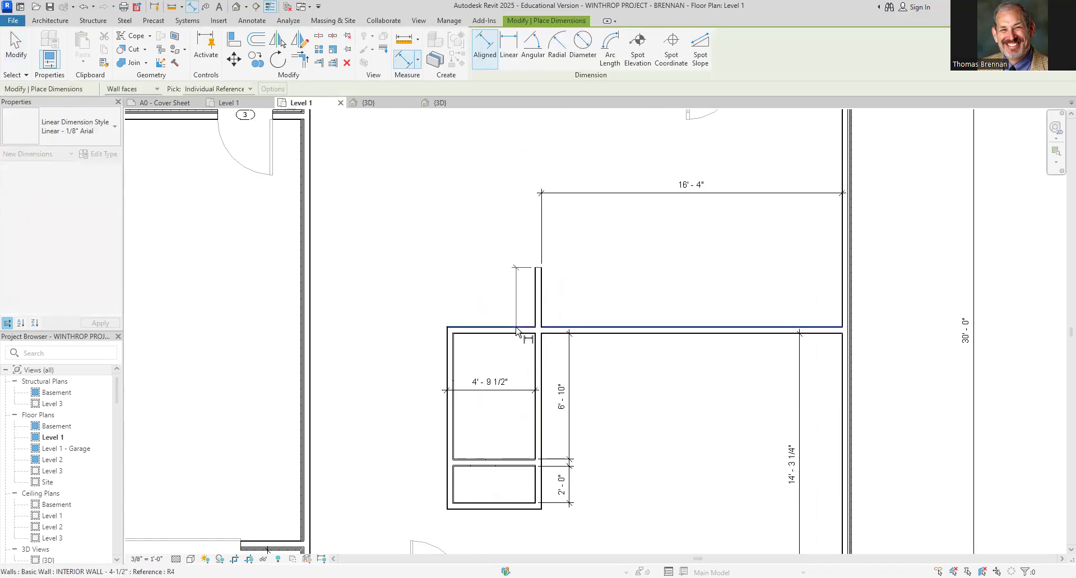
pyautogui.click(519, 354)
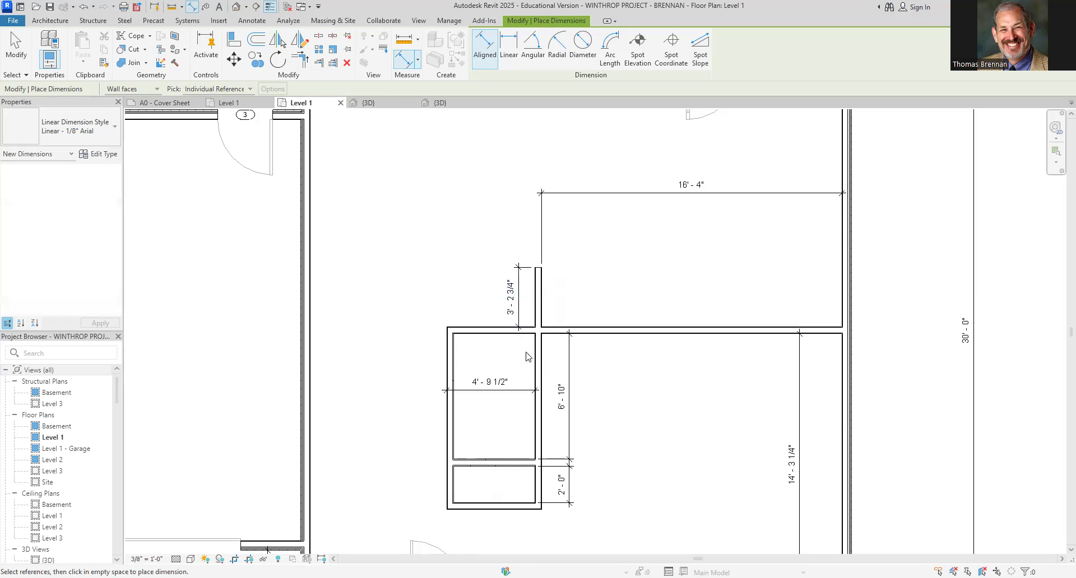
pyautogui.press('Escape')
pyautogui.moveTo(515, 297); pyautogui.dragTo(510, 298)
pyautogui.press('Escape')
# Set the wall stub's projection above the horizontal wall to 4'
pyautogui.click(538, 299)
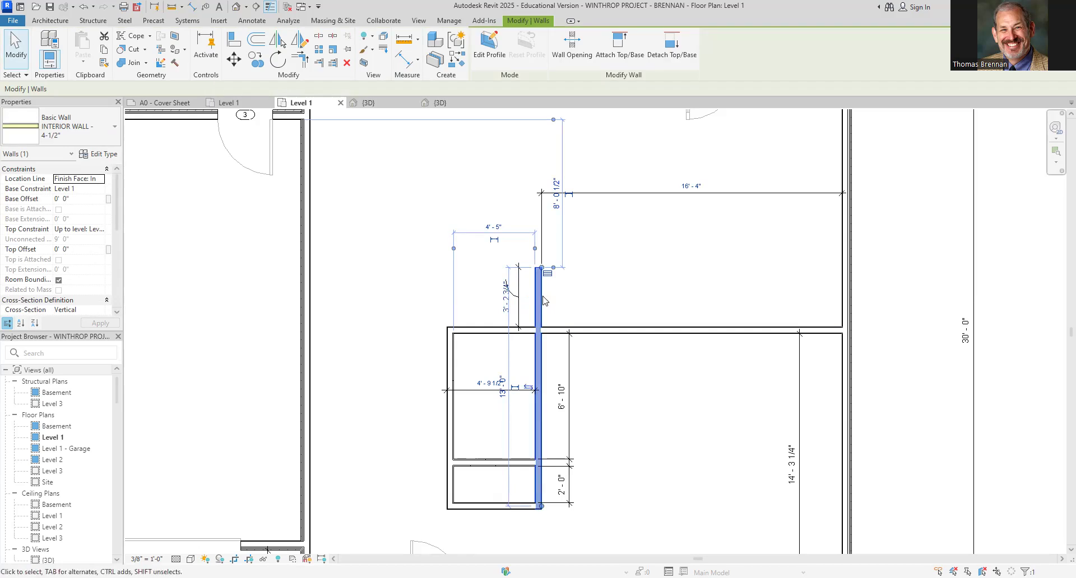
pyautogui.click(506, 311)
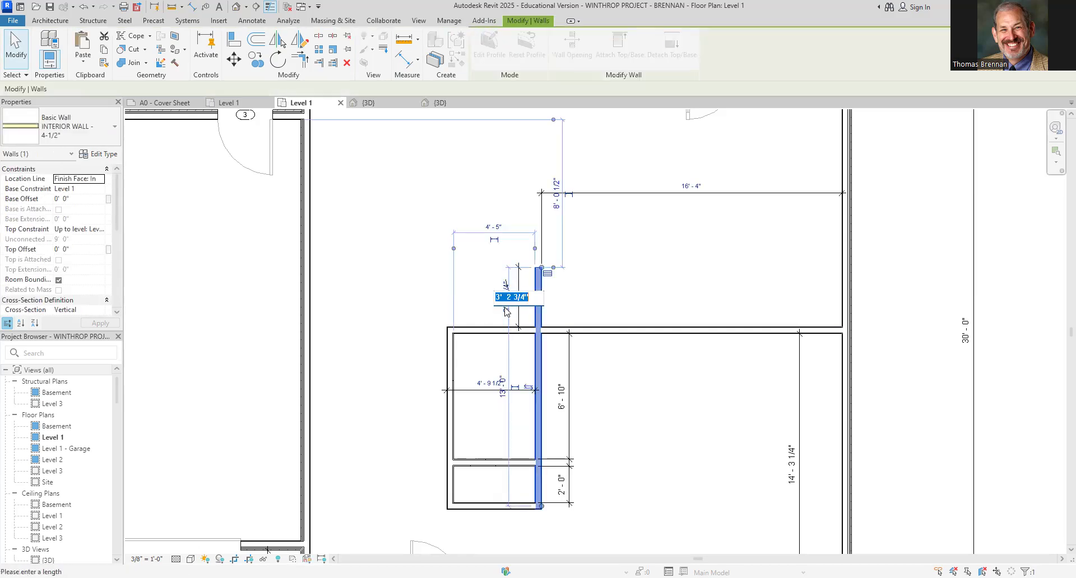
pyautogui.write('4')
pyautogui.press('Return')
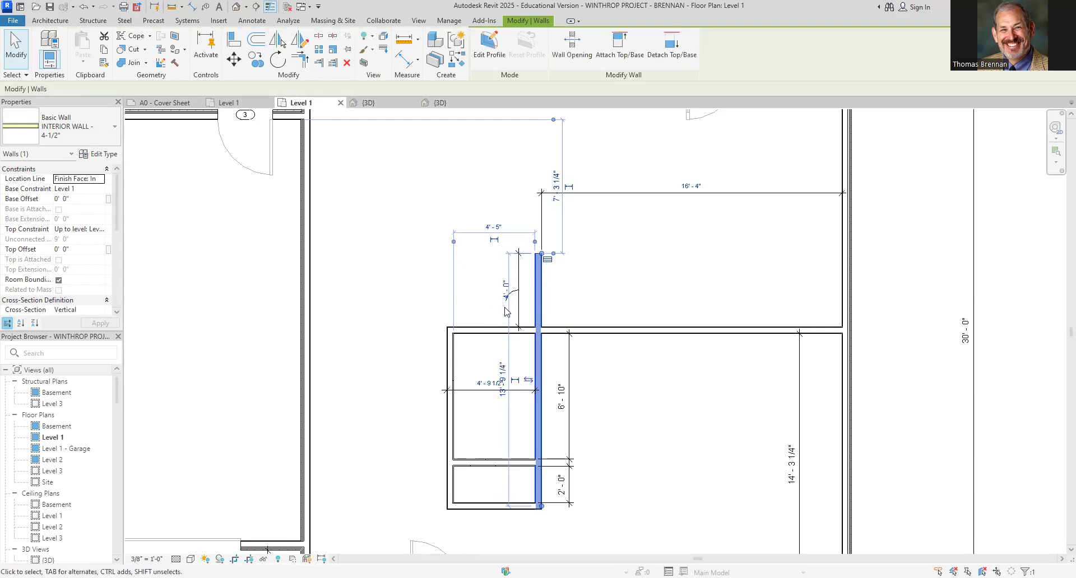
pyautogui.click(609, 280)
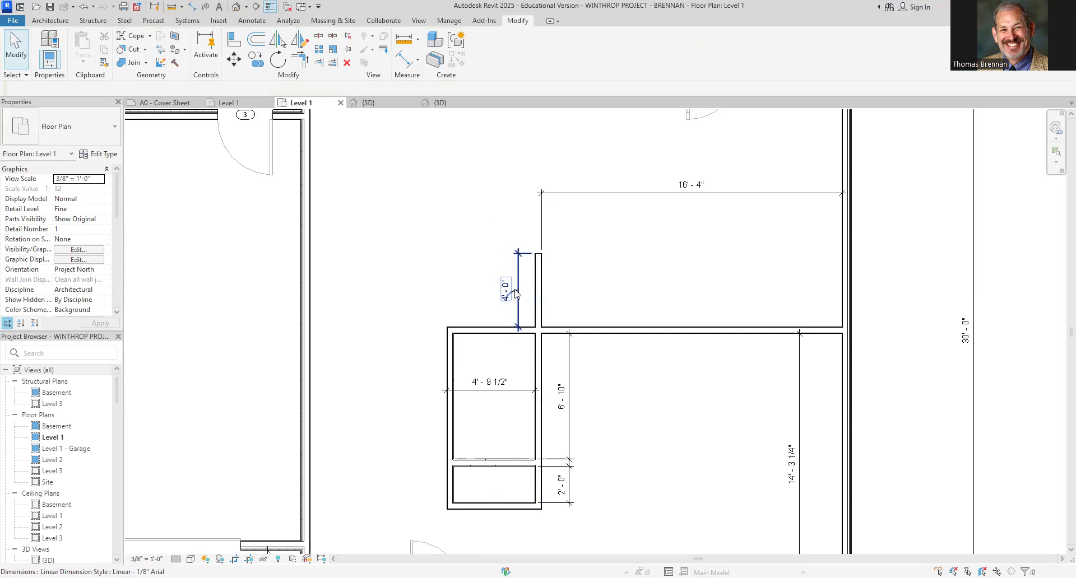
# Move the 4' - 0" dimension to the other side of the wall stub
pyautogui.click(516, 294)
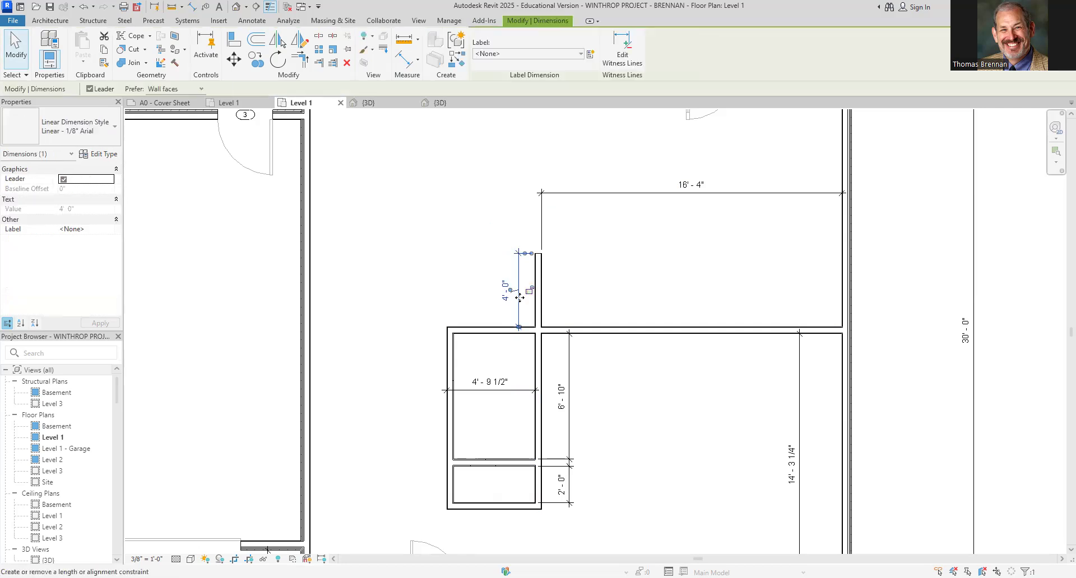
pyautogui.moveTo(517, 294); pyautogui.dragTo(566, 307)
pyautogui.click(638, 306)
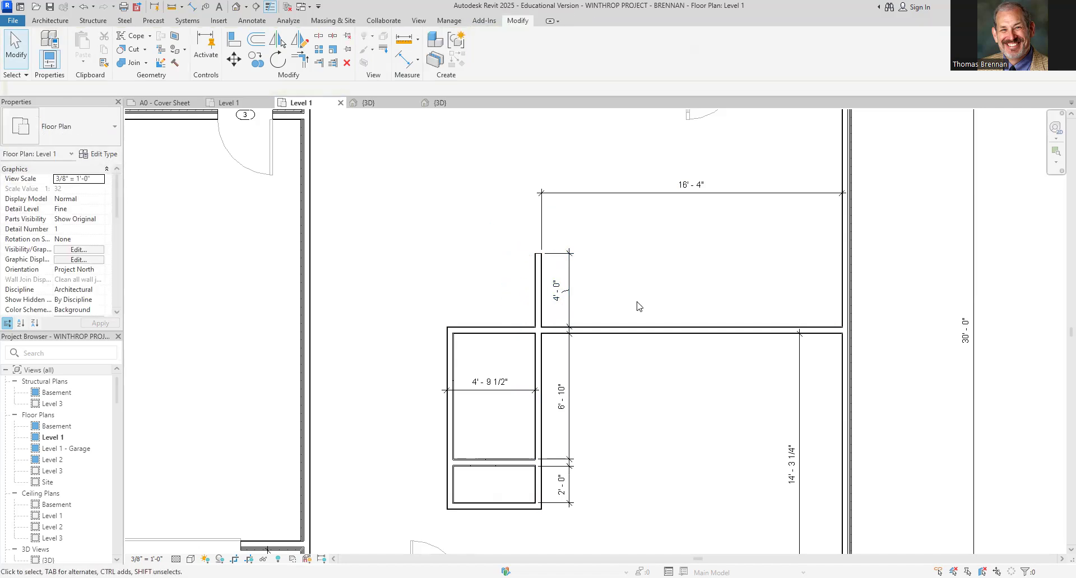
pyautogui.scroll(-3, 650, 427)
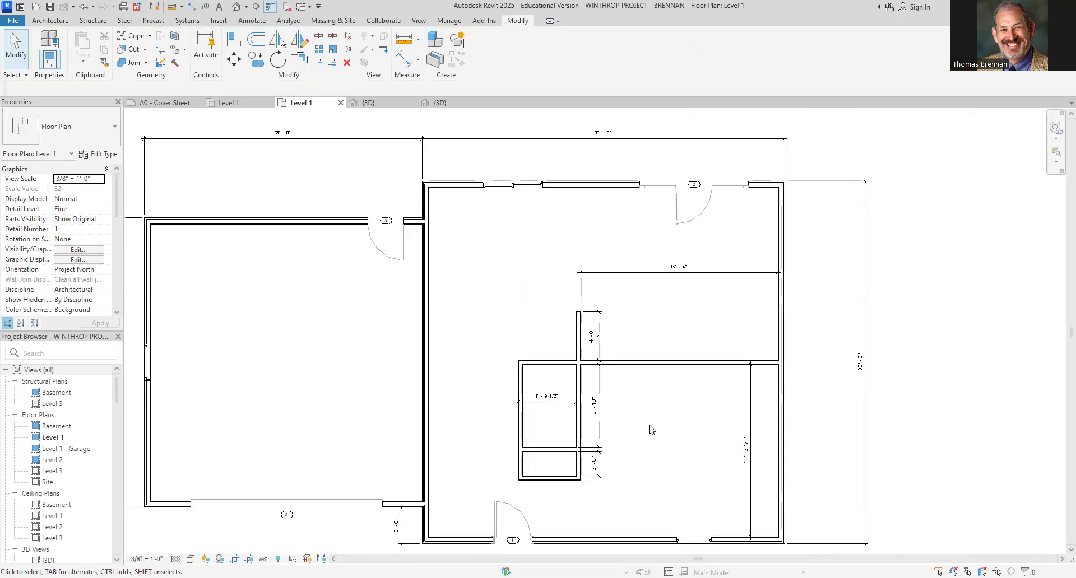
pyautogui.scroll(2, 623, 339)
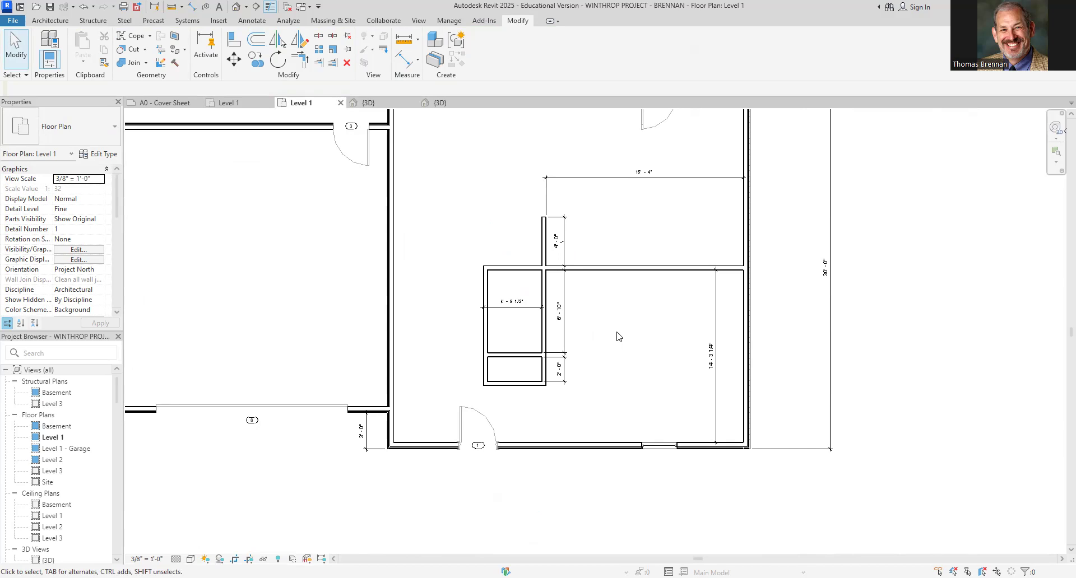
pyautogui.moveTo(628, 325); pyautogui.dragTo(594, 391, button='middle')
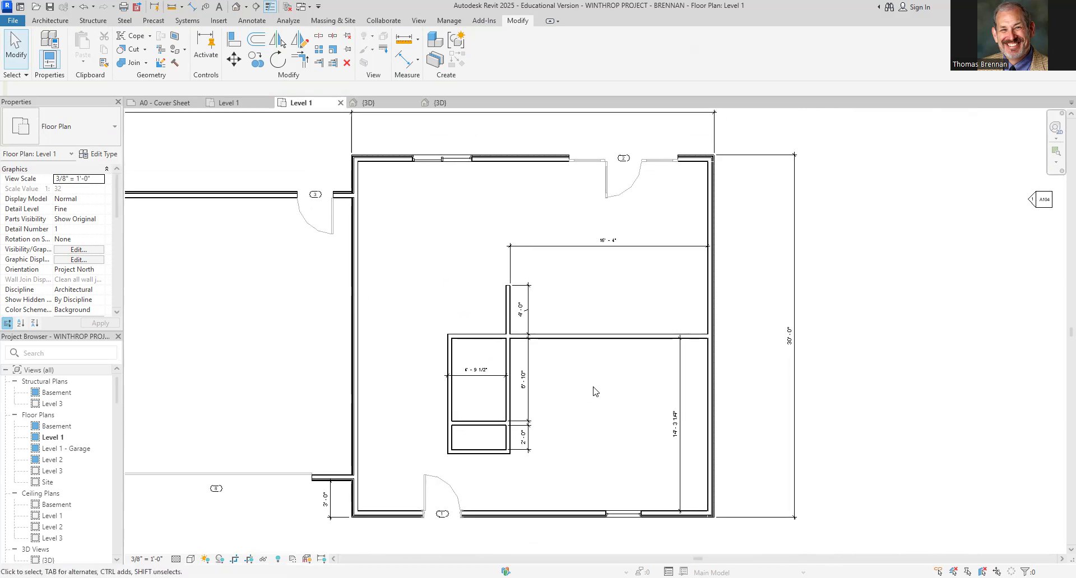
# Place a camera near the larger wing's north wall, aimed south across the room, to create a 3D camera view
pyautogui.moveTo(551, 305); pyautogui.dragTo(672, 367)
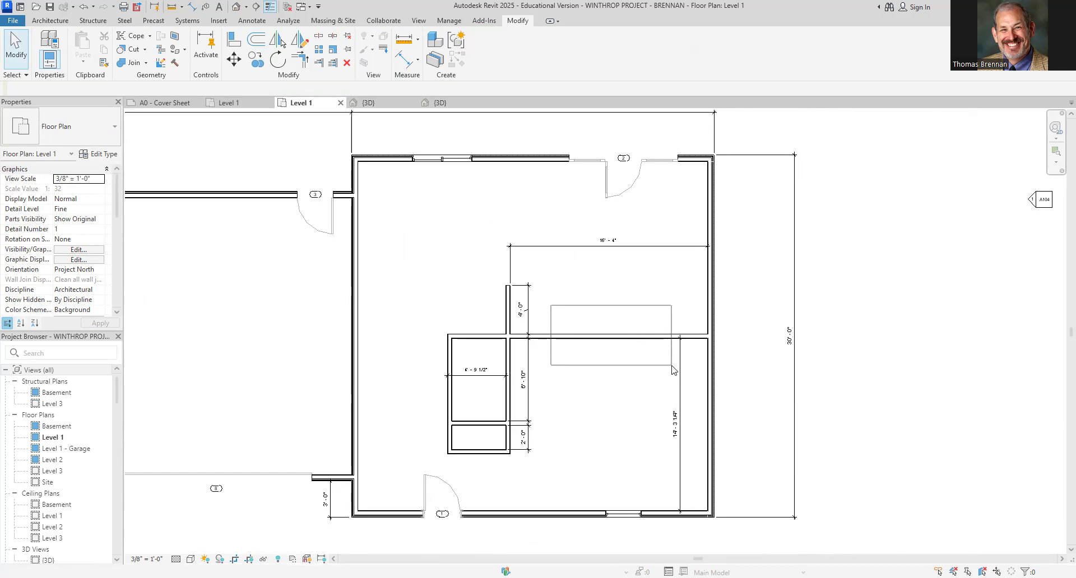
pyautogui.moveTo(671, 366); pyautogui.dragTo(648, 306)
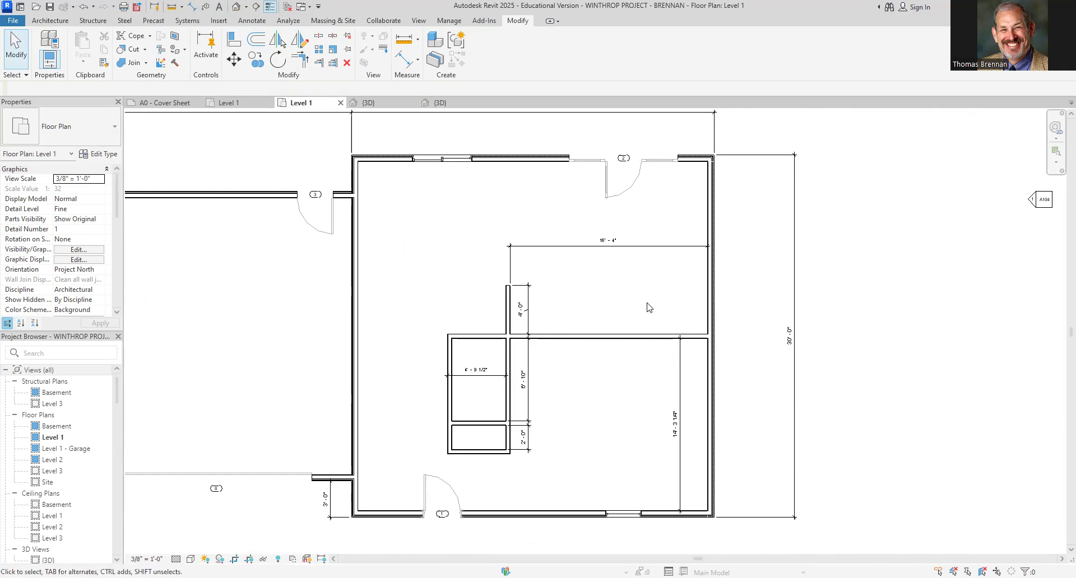
pyautogui.click(246, 8)
pyautogui.click(253, 34)
pyautogui.click(539, 176)
pyautogui.click(663, 488)
pyautogui.scroll(-4, 667, 427)
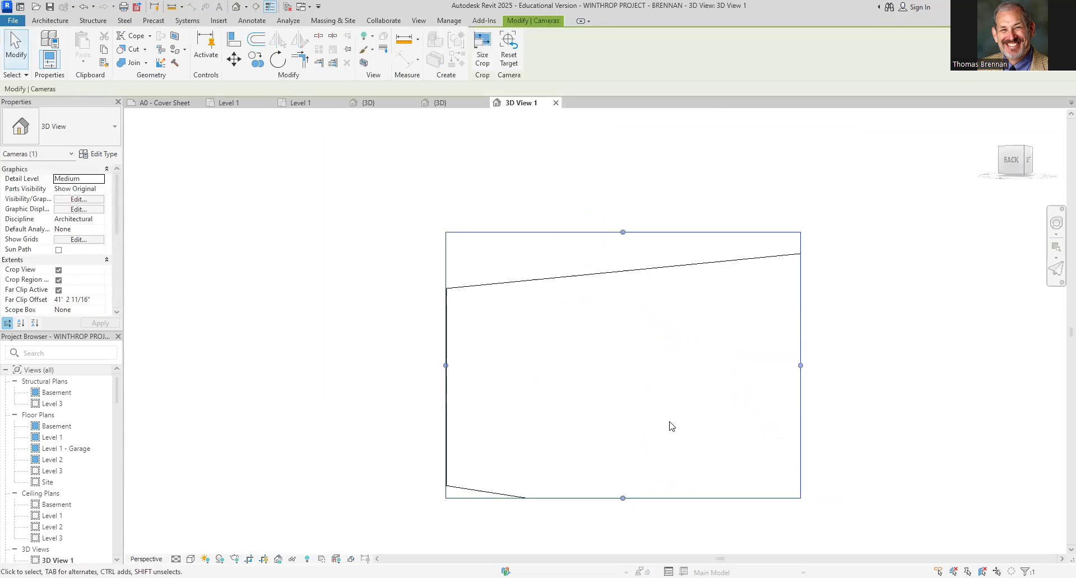
# Enlarge the camera view's crop region by stretching its bottom, left, right and top edges outward
pyautogui.moveTo(632, 481); pyautogui.dragTo(635, 543)
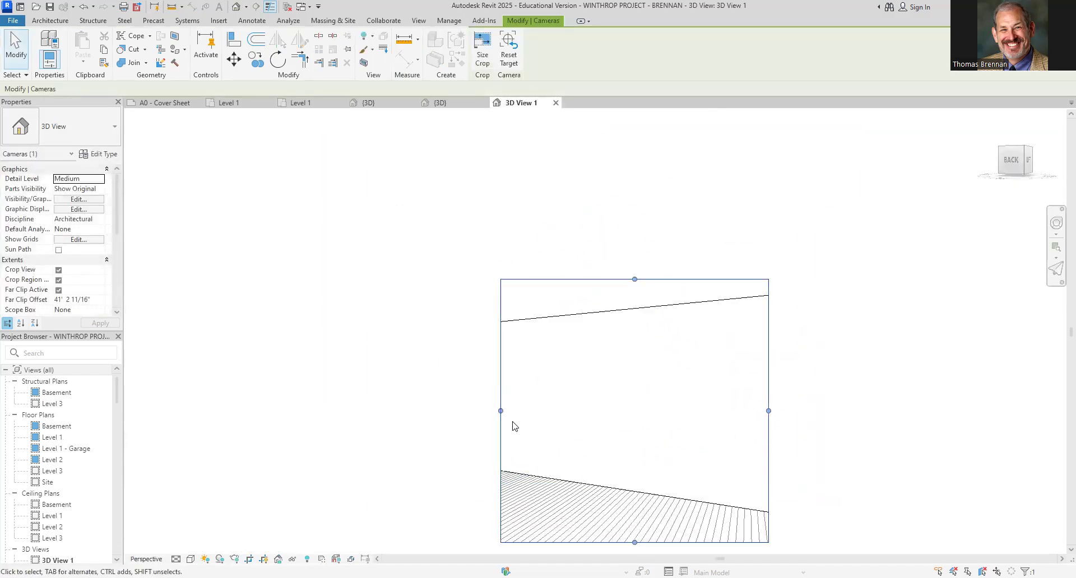
pyautogui.moveTo(500, 411); pyautogui.dragTo(275, 402)
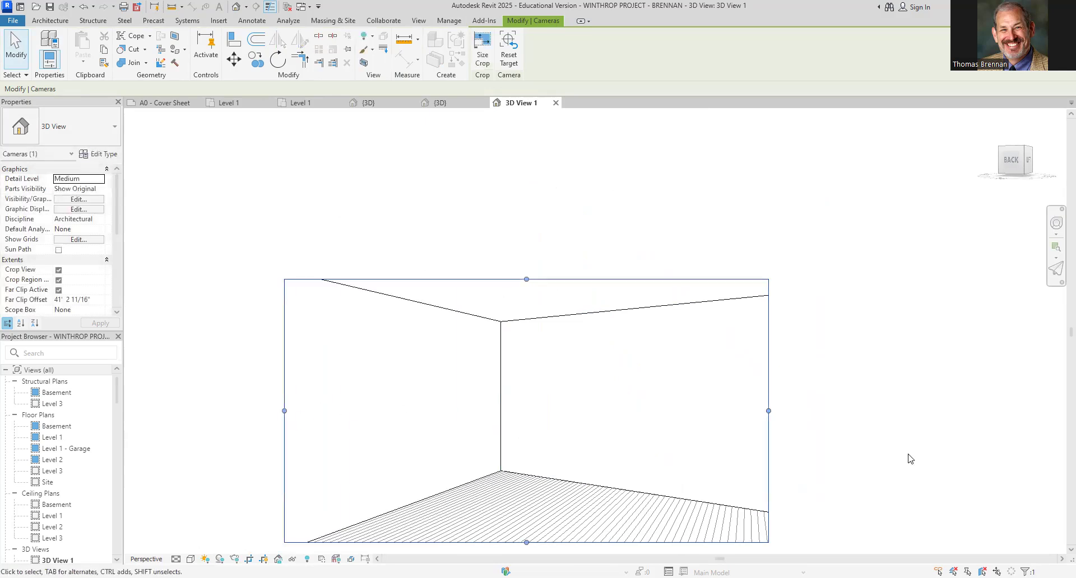
pyautogui.moveTo(769, 411); pyautogui.dragTo(921, 406)
pyautogui.moveTo(600, 279); pyautogui.dragTo(602, 250)
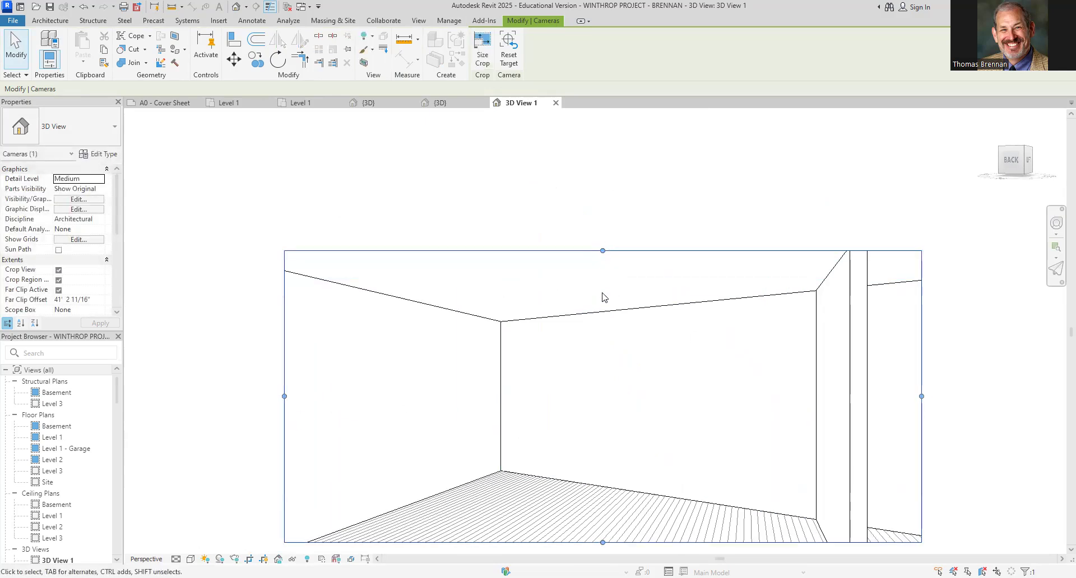
# Cut a rectangular wall opening about 12' long into the horizontal interior wall in the Level 1 plan
pyautogui.click(299, 103)
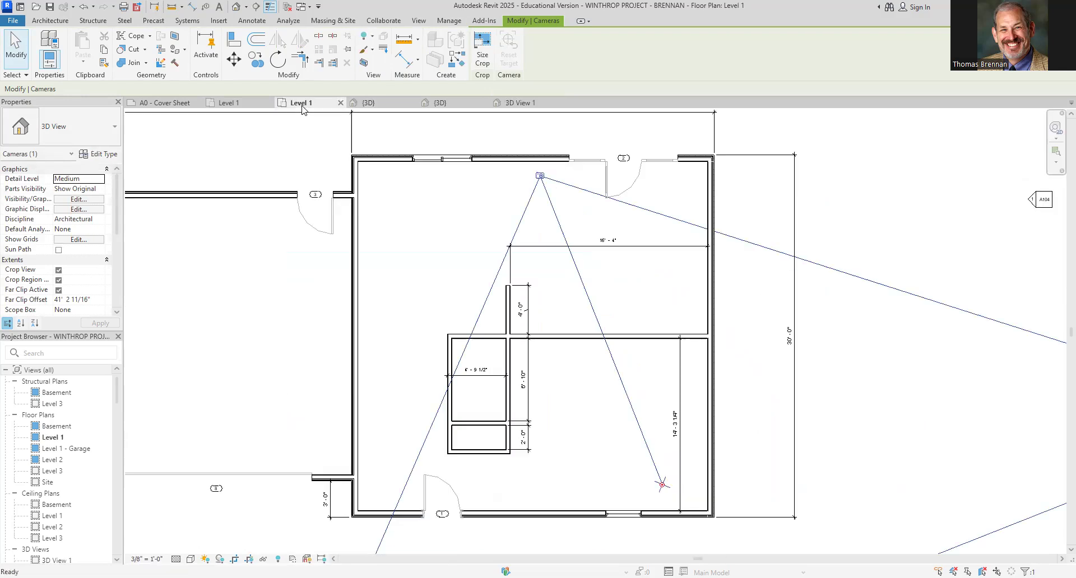
pyautogui.click(633, 345)
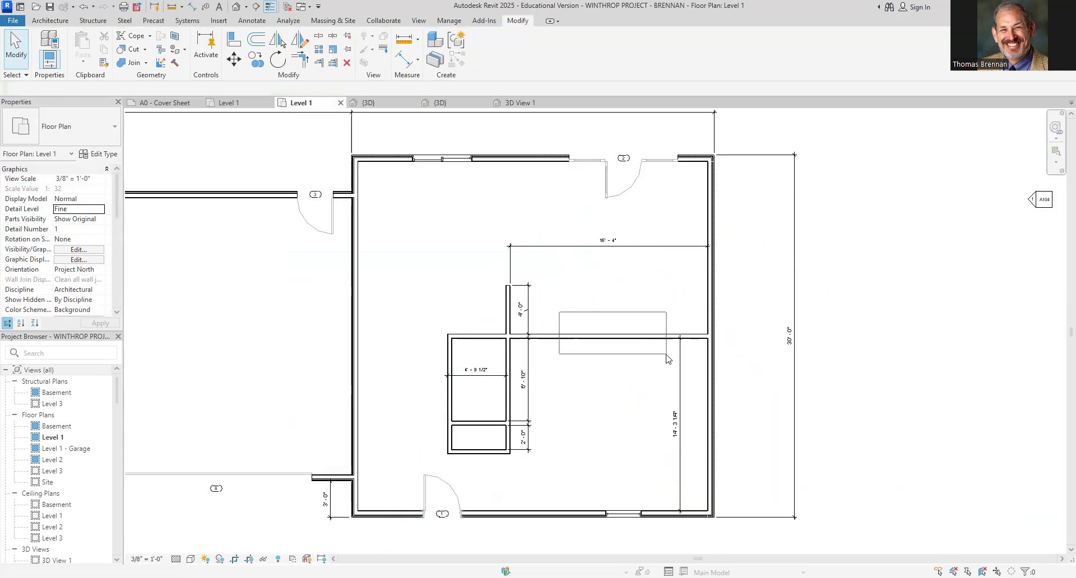
pyautogui.click(56, 24)
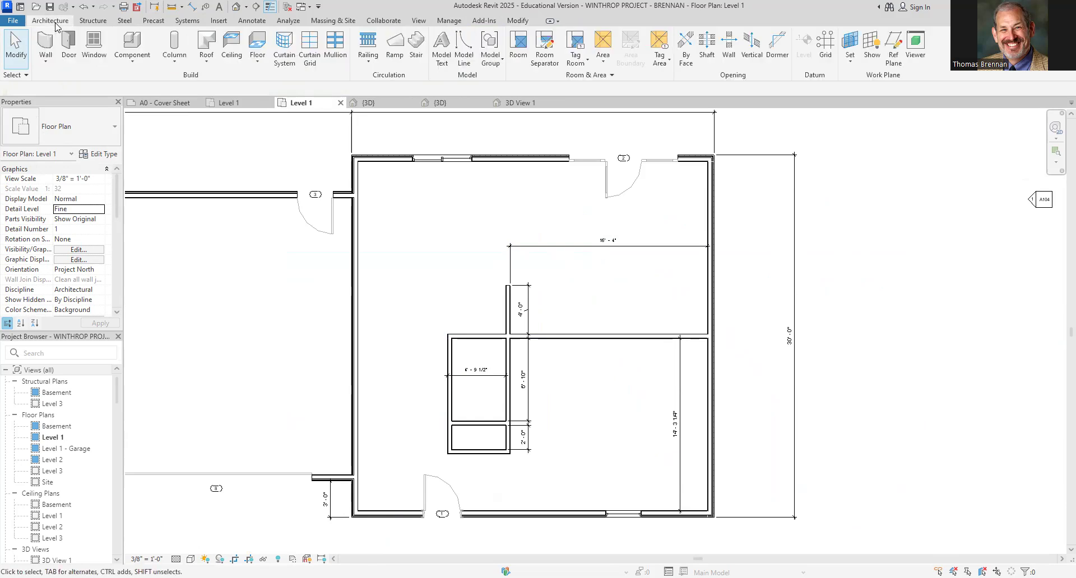
pyautogui.click(729, 51)
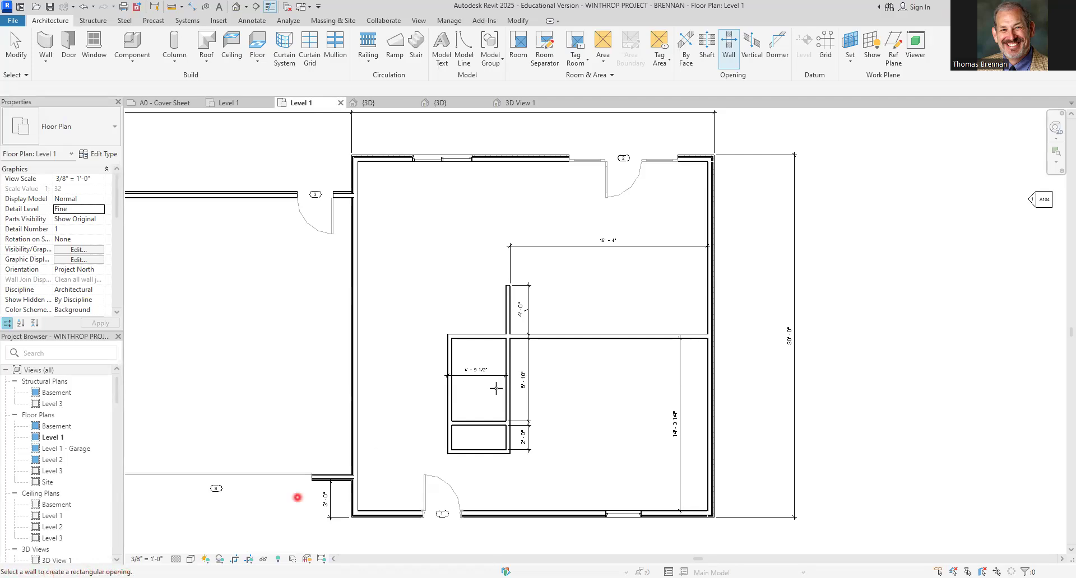
pyautogui.click(598, 334)
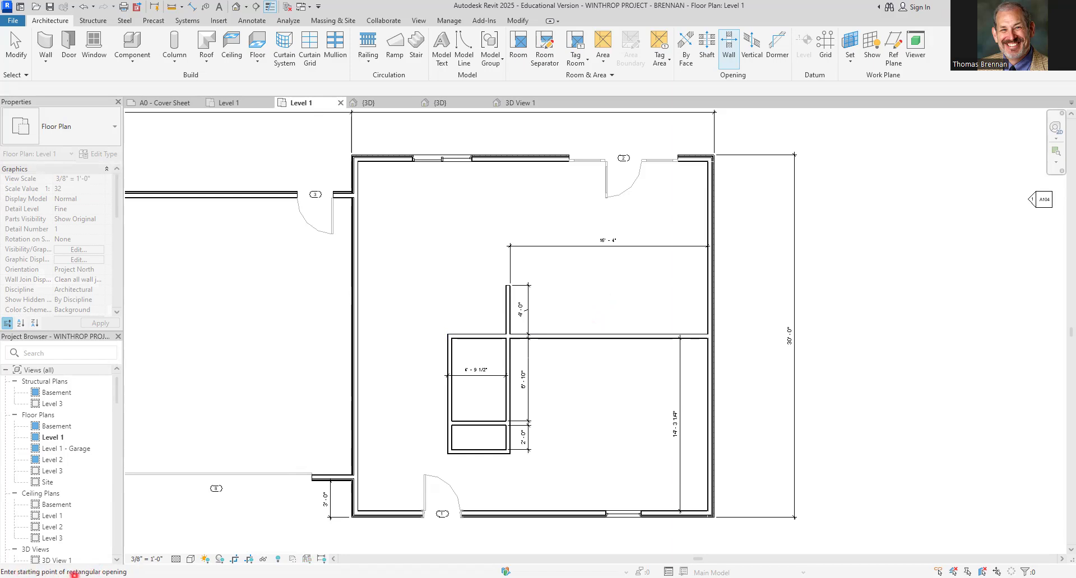
pyautogui.click(546, 334)
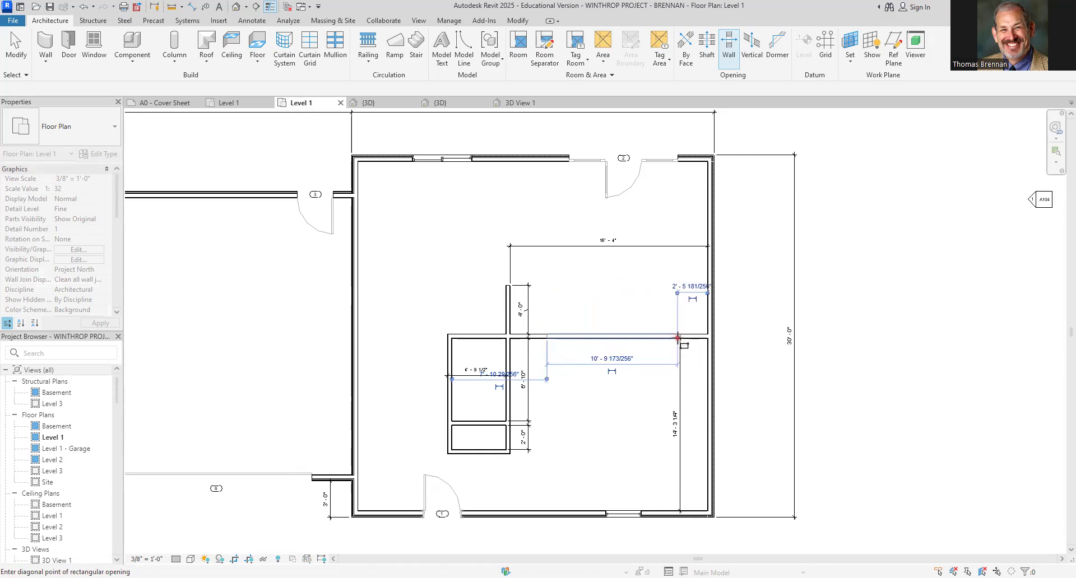
pyautogui.click(692, 338)
pyautogui.click(693, 338)
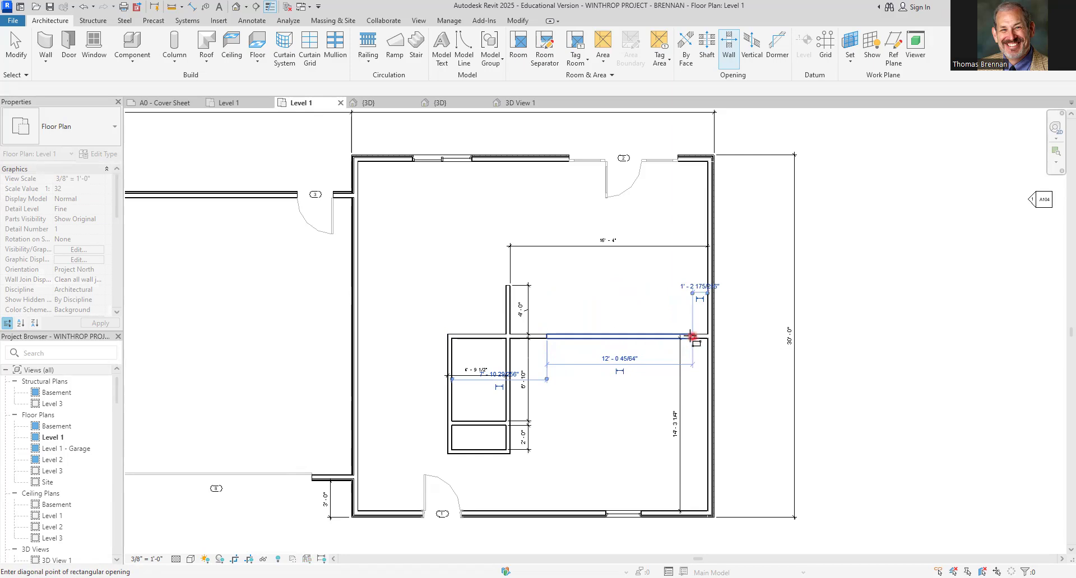
pyautogui.press('Escape')
pyautogui.press('Escape')
# Set the wall opening's length to 12' - 4"
pyautogui.scroll(3, 617, 352)
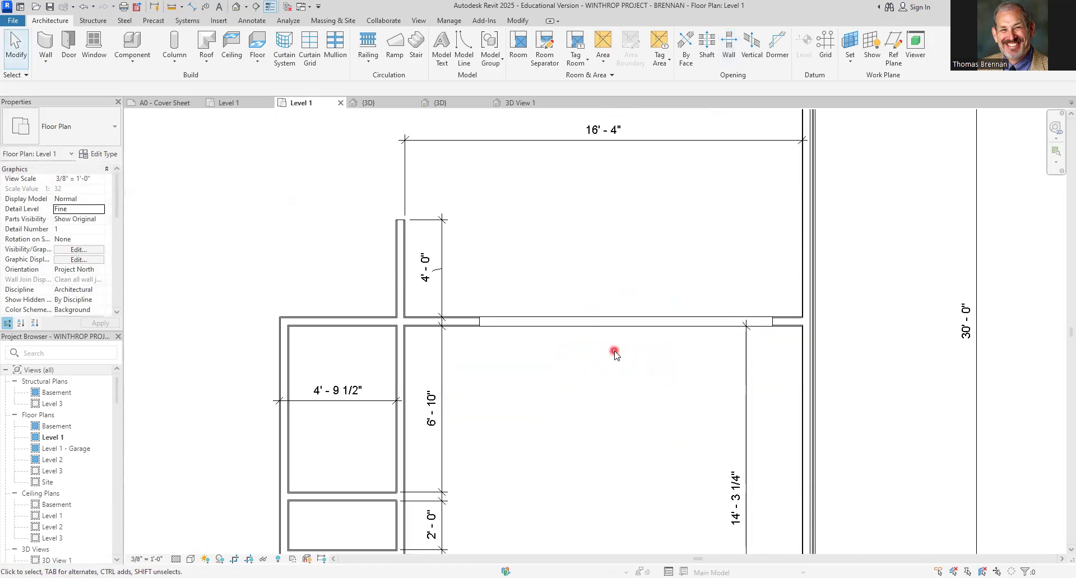
pyautogui.click(614, 327)
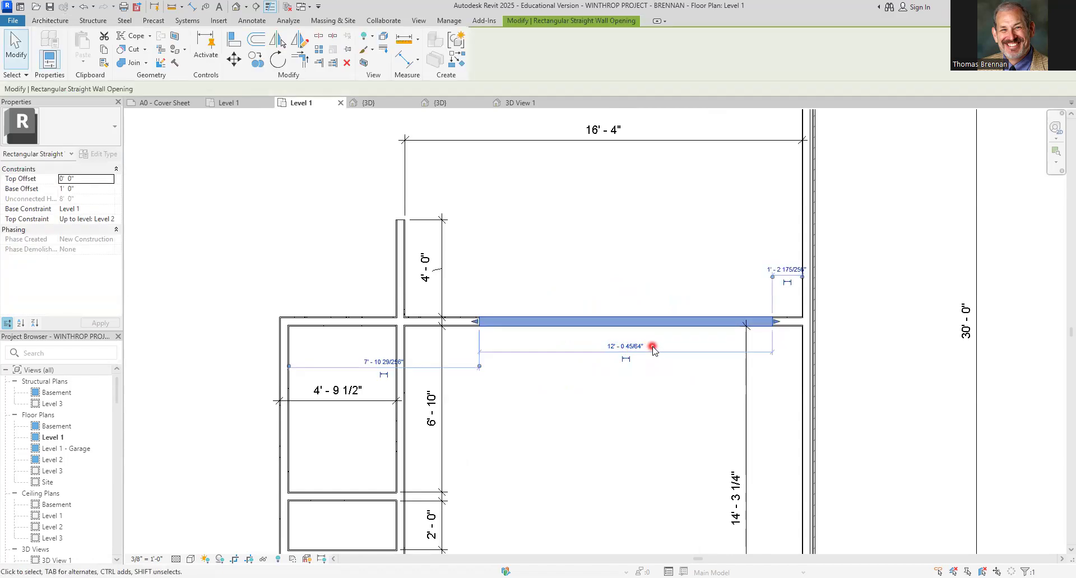
pyautogui.click(627, 347)
pyautogui.write("12'")
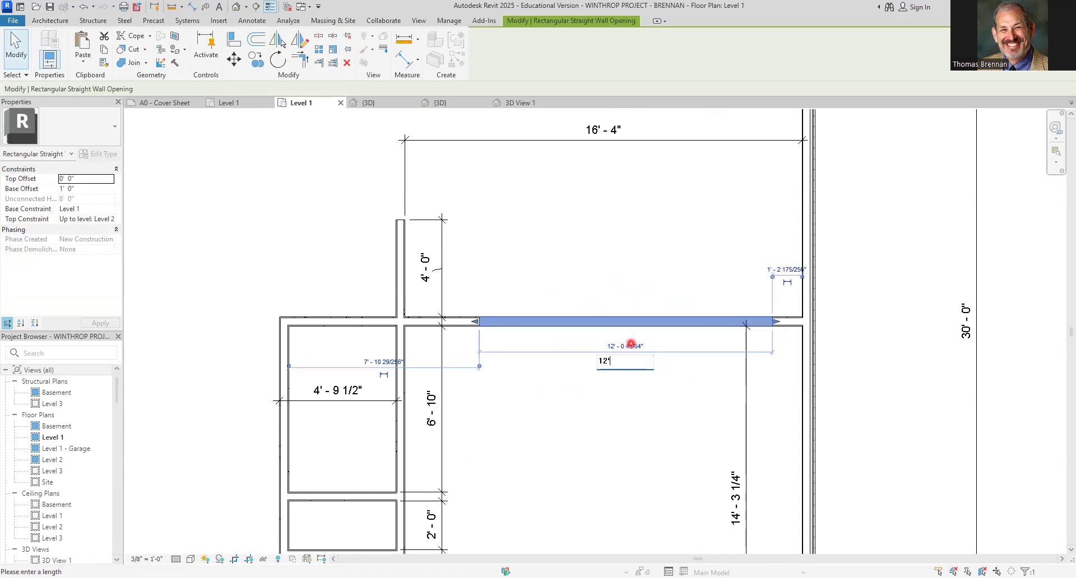
pyautogui.press('Return')
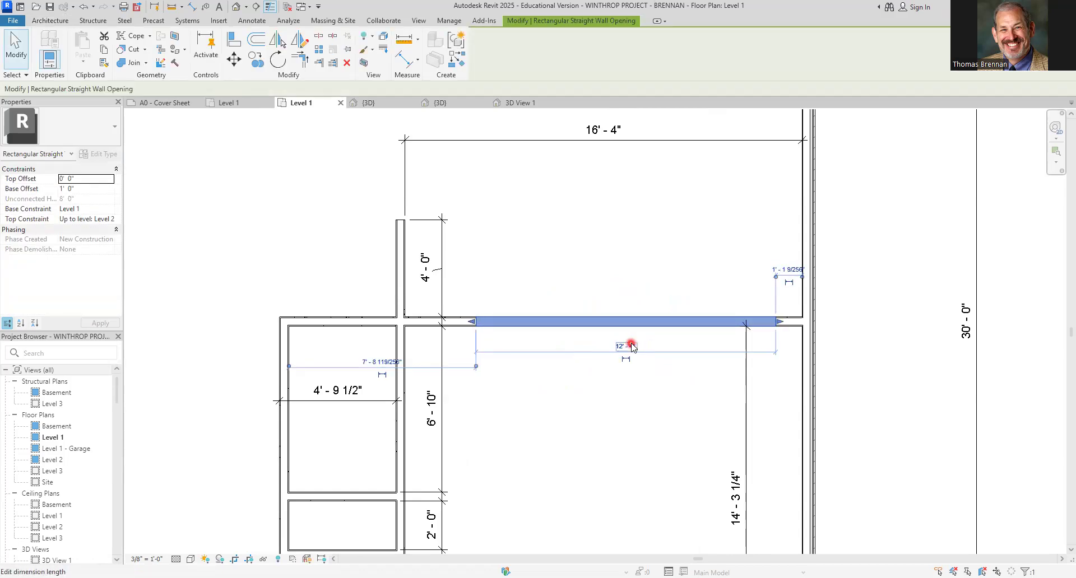
# Position the wall opening 2' from the room's east wall
pyautogui.press('Left')
pyautogui.press('Left')
pyautogui.press('Left')
pyautogui.press('Left')
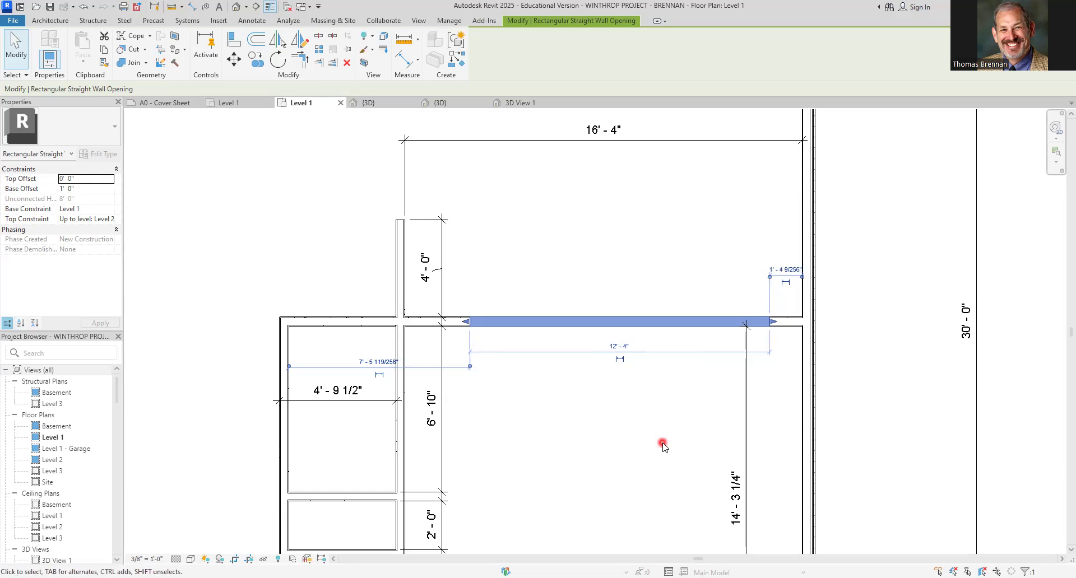
pyautogui.press('Left')
pyautogui.press('Left')
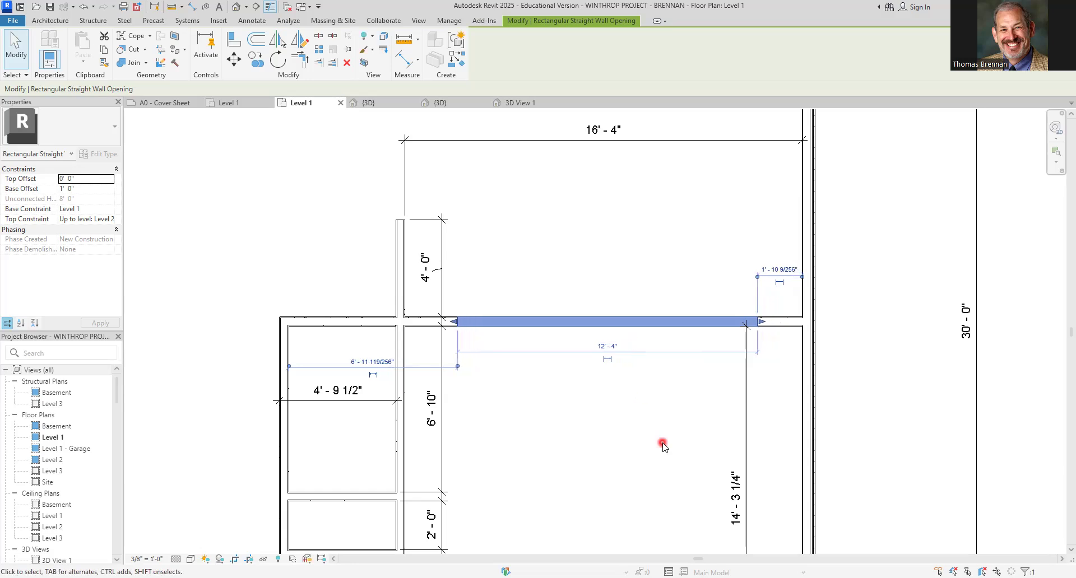
pyautogui.press('Left')
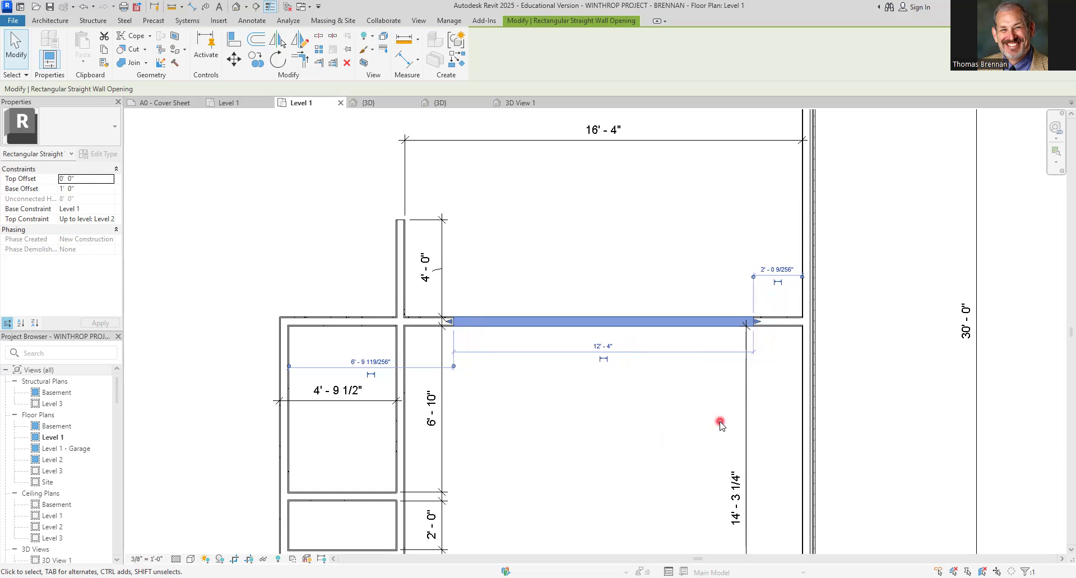
pyautogui.click(778, 270)
pyautogui.write('2')
pyautogui.press('Return')
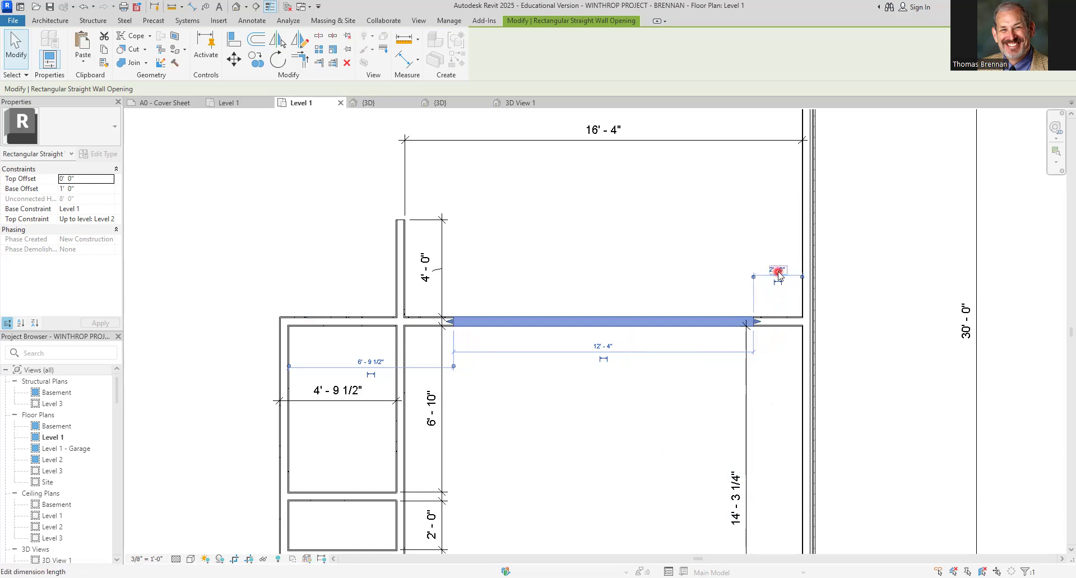
# Make the opening's 12' - 4" length dimension permanent
pyautogui.click(688, 278)
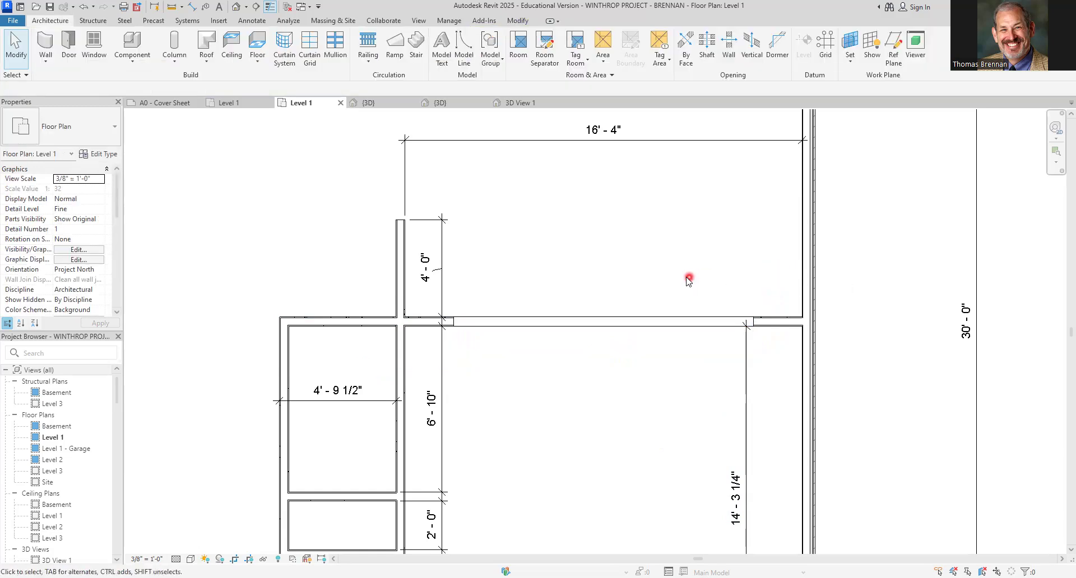
pyautogui.click(662, 325)
pyautogui.click(601, 360)
pyautogui.click(595, 421)
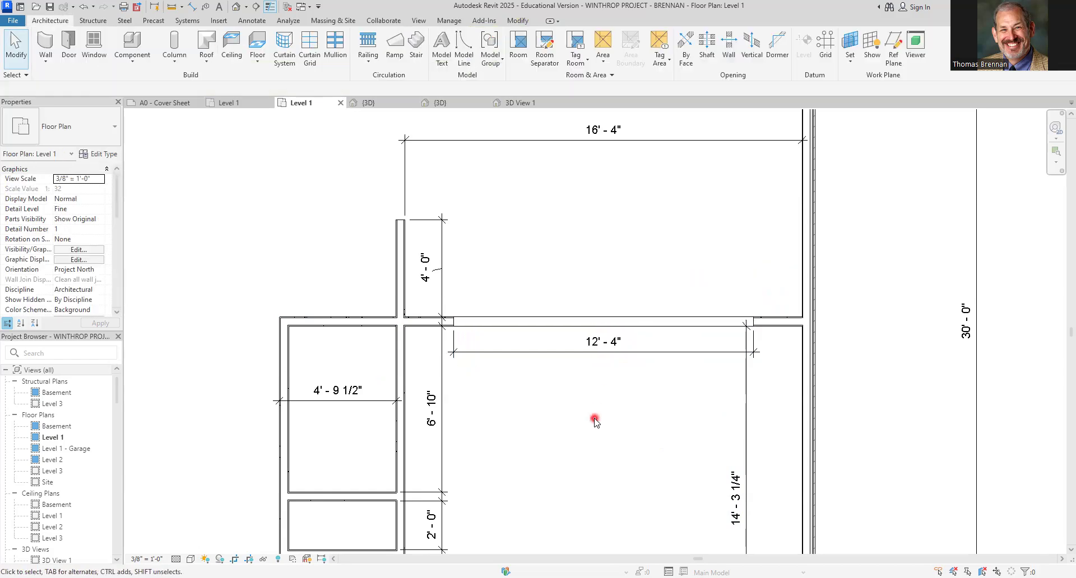
# Check the new wall opening in 3D View 1, then return to the Level 1 plan
pyautogui.click(531, 107)
pyautogui.moveTo(650, 491); pyautogui.dragTo(602, 427, button='middle')
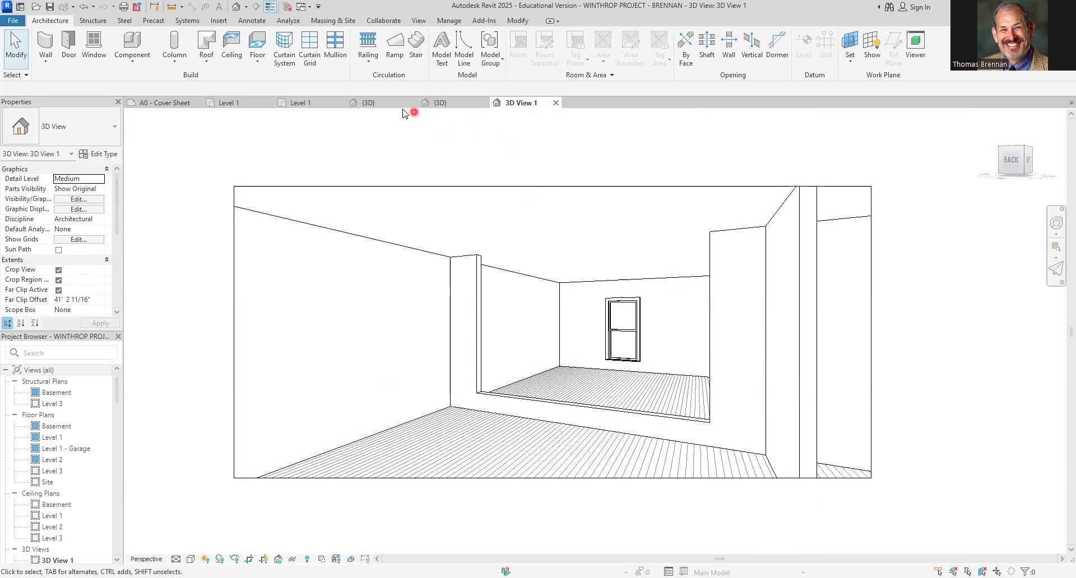
pyautogui.click(312, 104)
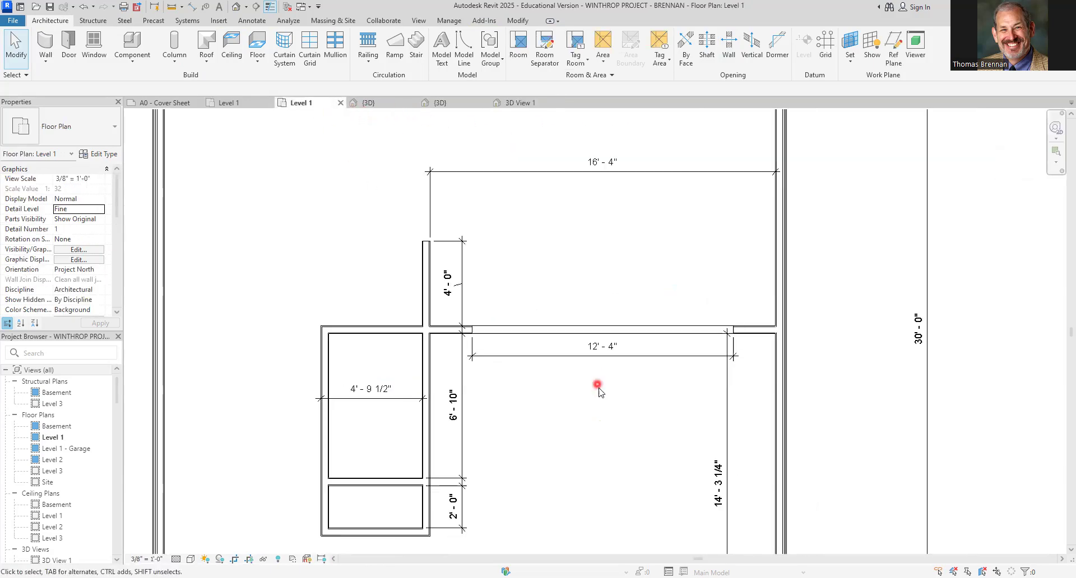
# Place a second camera near the northeast corner, aimed southwest toward the wall opening
pyautogui.scroll(-3, 598, 393)
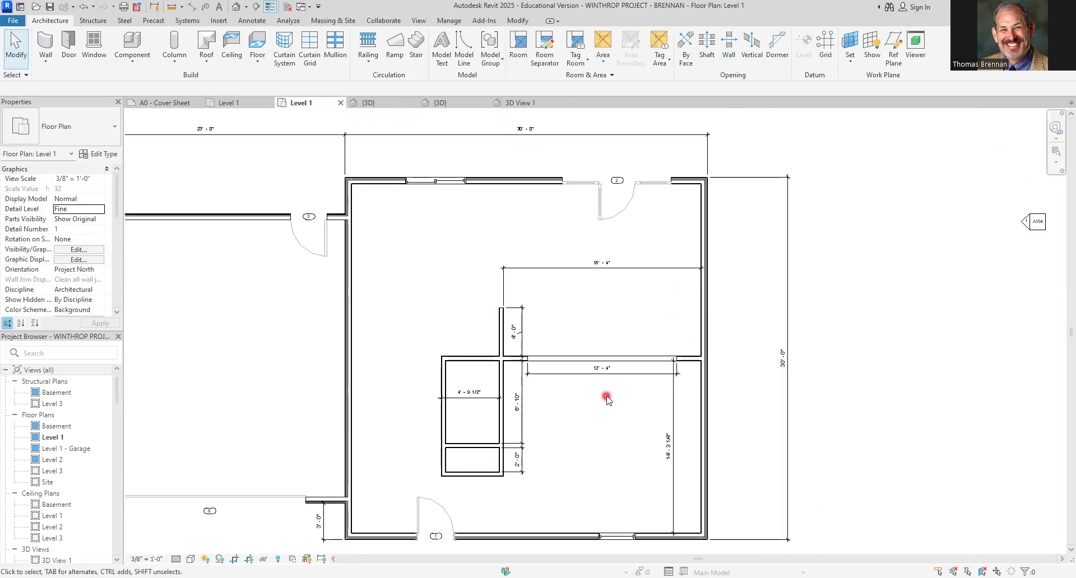
pyautogui.click(246, 8)
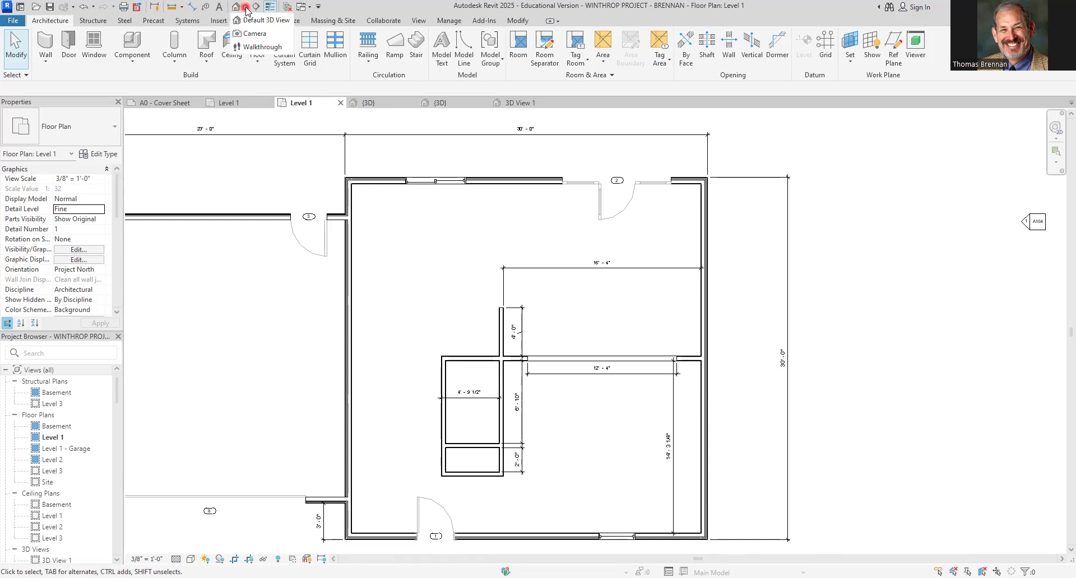
pyautogui.click(251, 35)
pyautogui.click(680, 204)
pyautogui.click(548, 541)
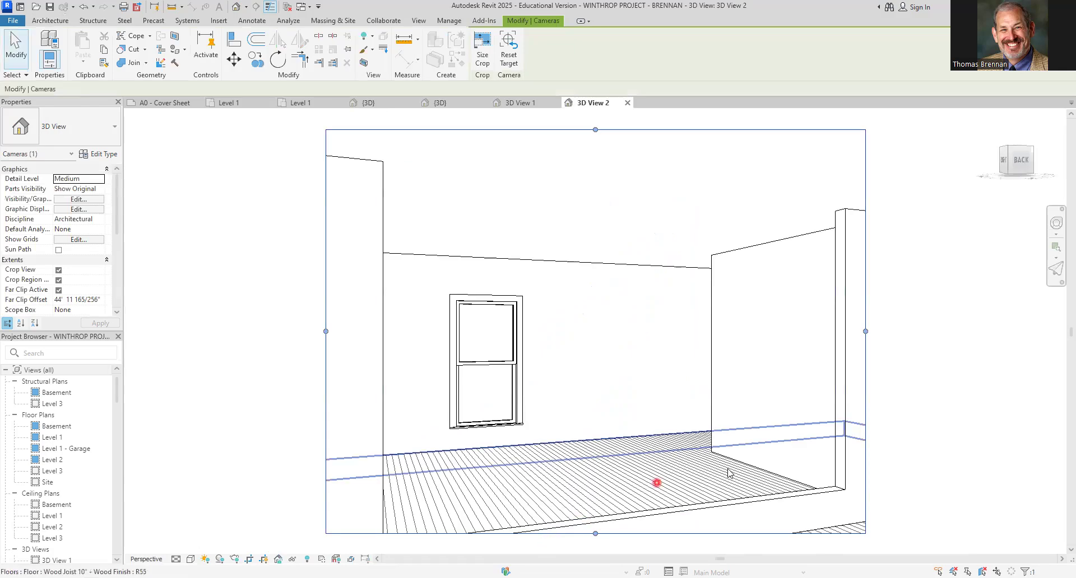
# Enlarge the second camera view's crop region downward and to the right
pyautogui.moveTo(915, 345); pyautogui.dragTo(902, 318, button='middle')
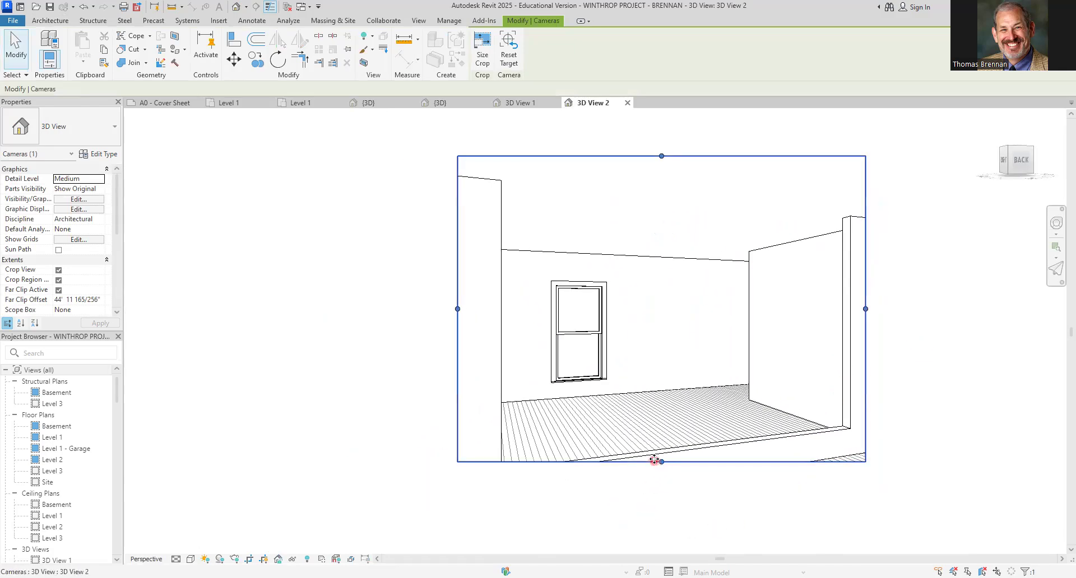
pyautogui.moveTo(660, 461); pyautogui.dragTo(668, 545)
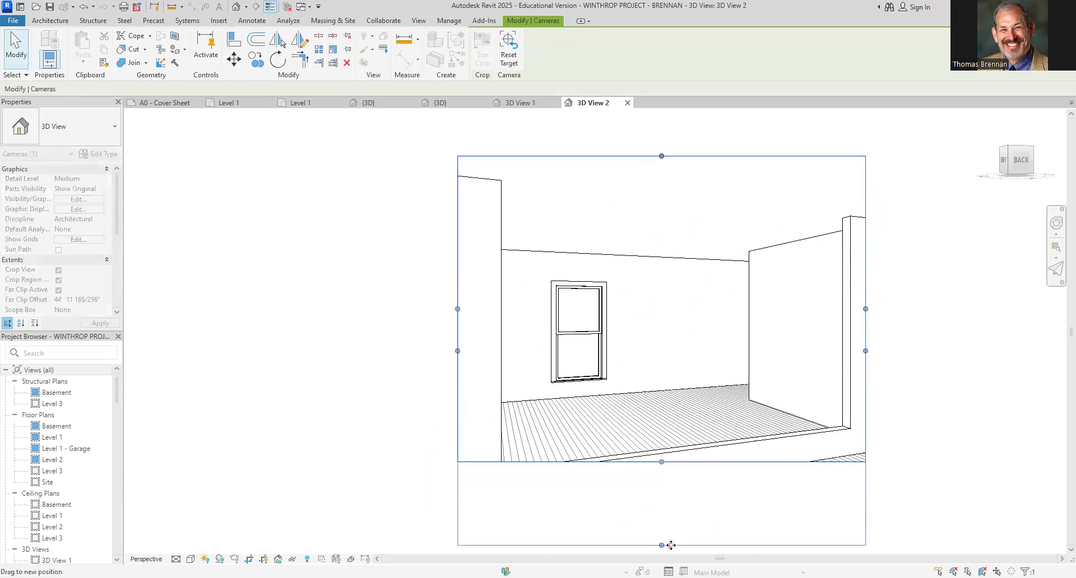
pyautogui.moveTo(864, 343); pyautogui.dragTo(940, 349)
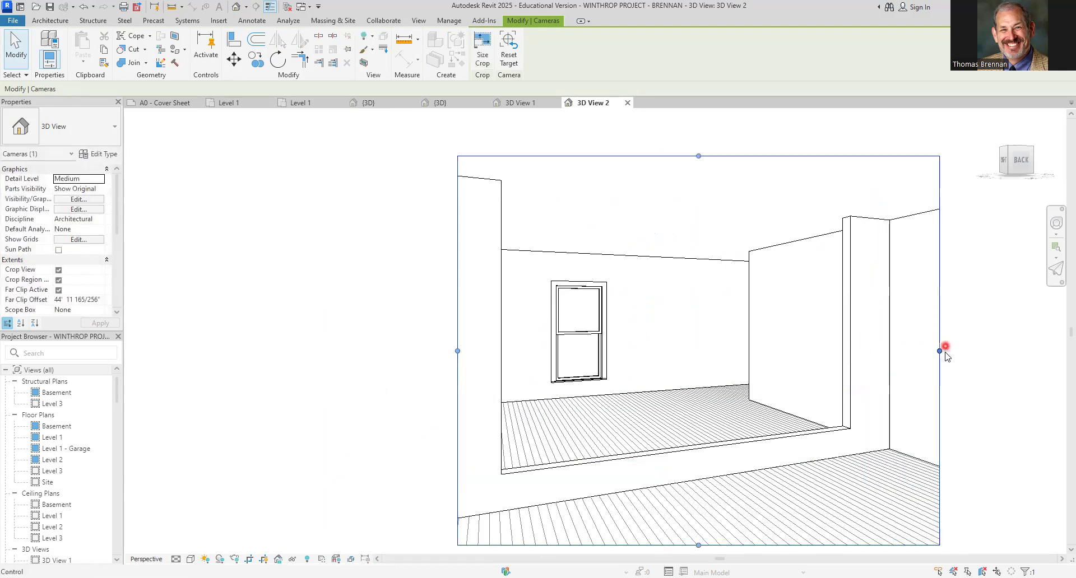
# Set the wall opening's top offset to -1'
pyautogui.click(848, 340)
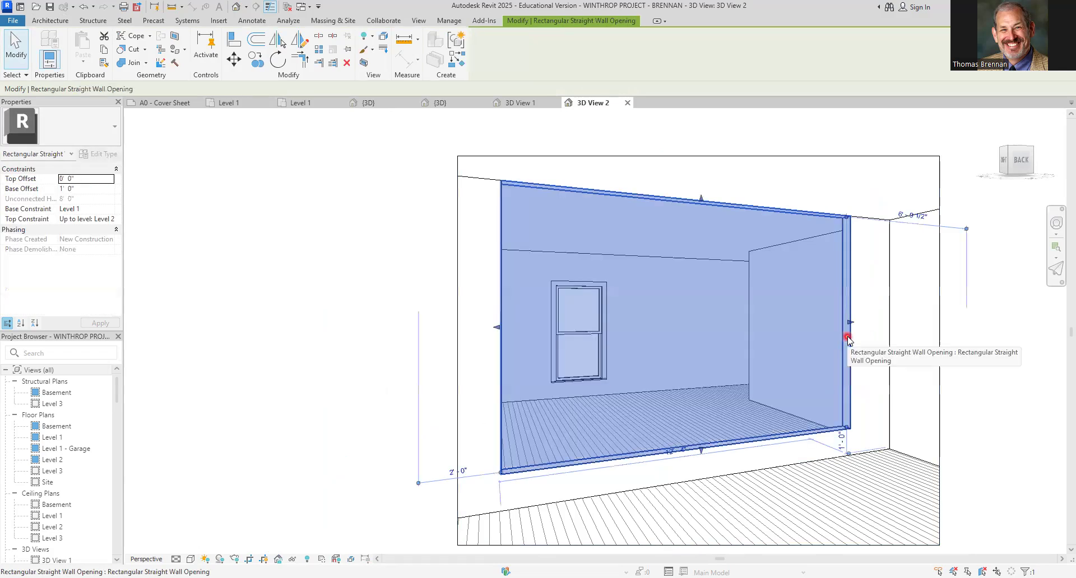
pyautogui.click(85, 180)
pyautogui.click(85, 180)
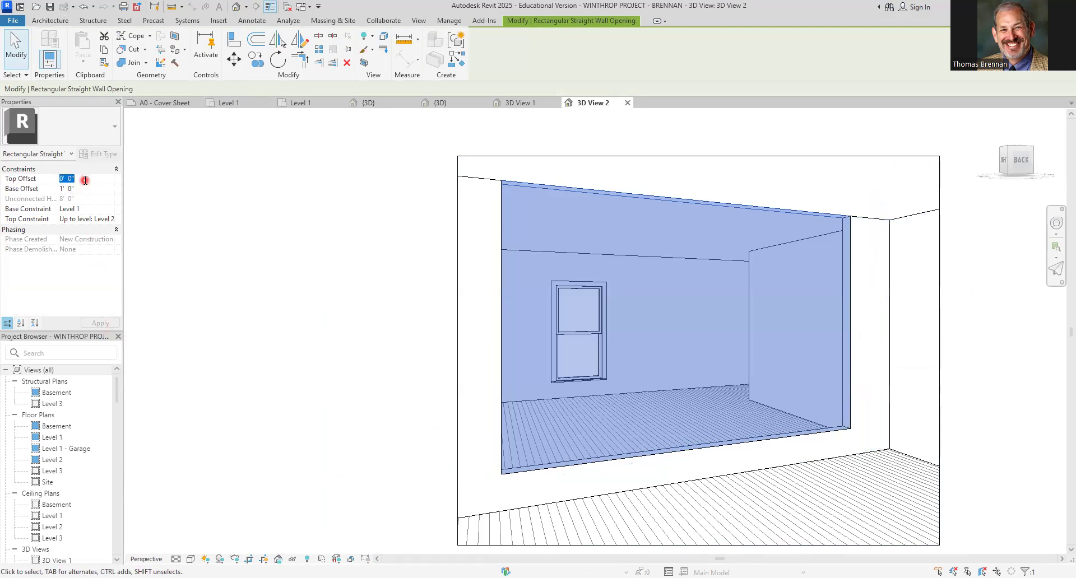
pyautogui.write('-1')
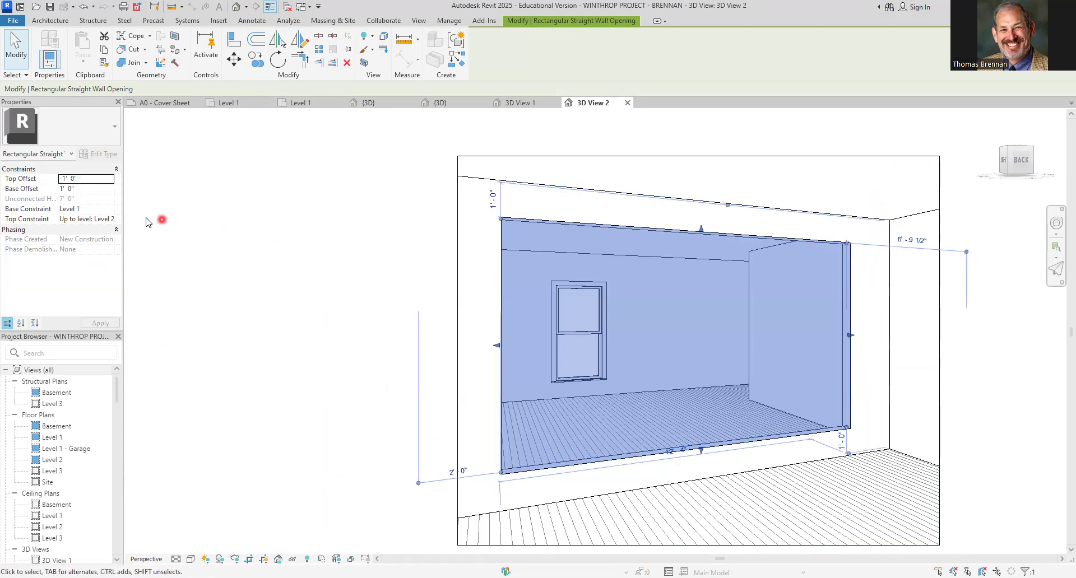
# Set the wall opening's base offset to 0'
pyautogui.click(84, 190)
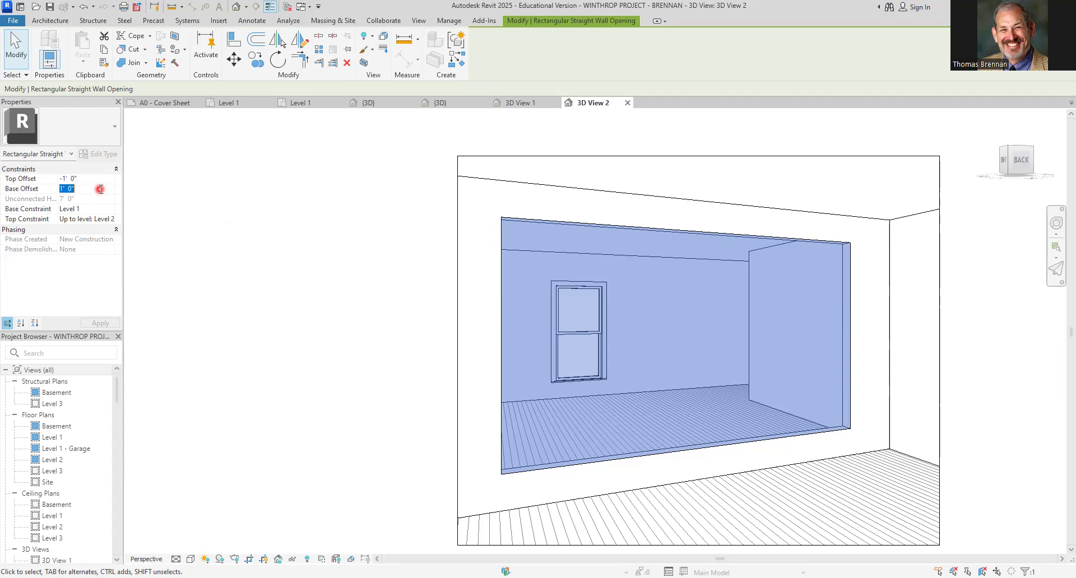
pyautogui.write('0')
pyautogui.click(373, 371)
# Switch 3D View 2 to the Realistic visual style
pyautogui.scroll(-3, 648, 390)
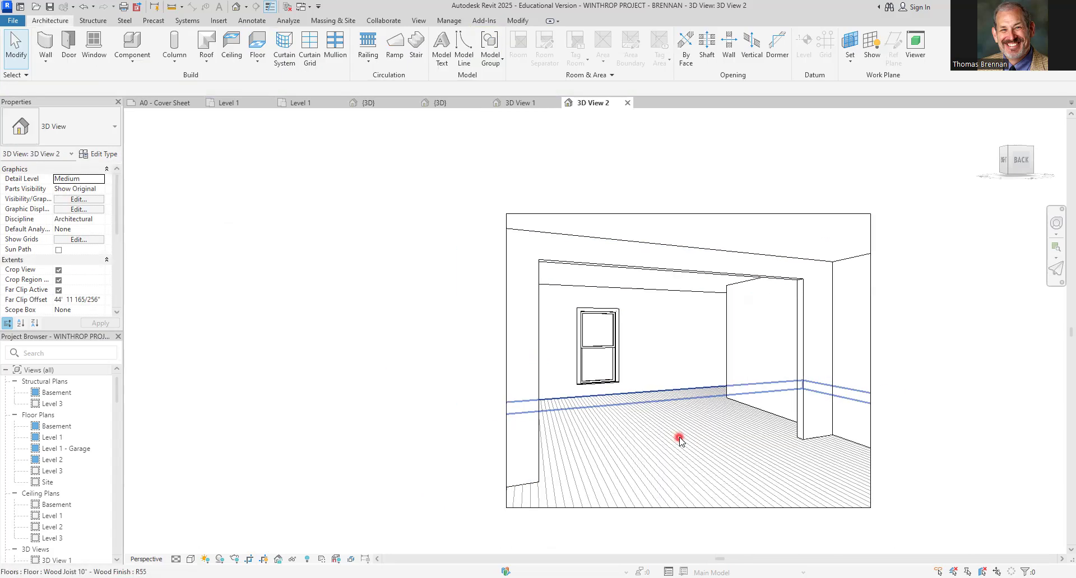
pyautogui.moveTo(673, 446); pyautogui.dragTo(622, 384, button='middle')
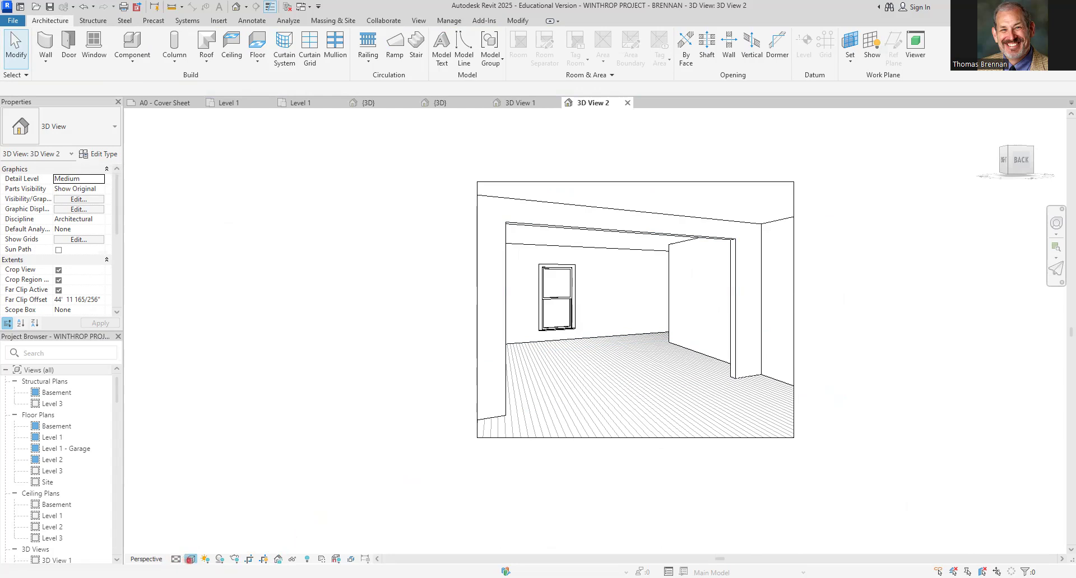
pyautogui.click(225, 548)
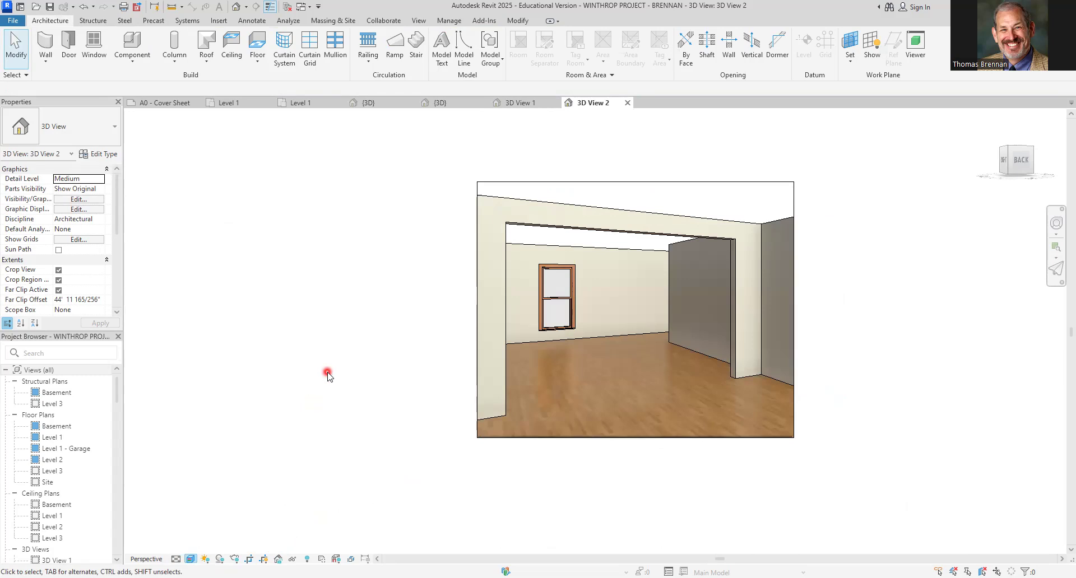
# In the Level 1 plan, place a 36" x 80" Single-Flush door in the wall between the garage and the main room
pyautogui.click(306, 105)
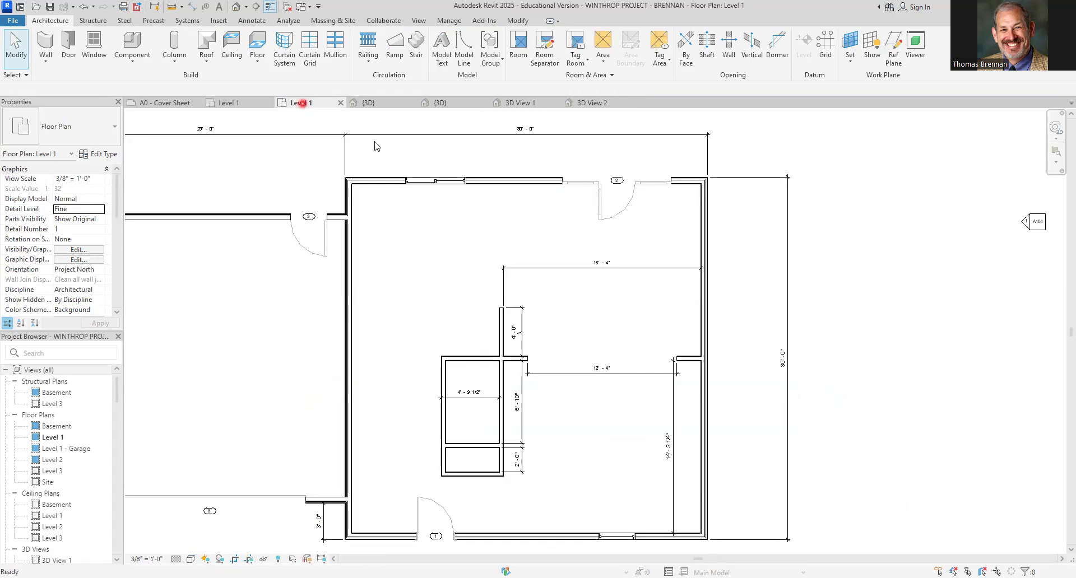
pyautogui.moveTo(649, 333); pyautogui.dragTo(701, 293, button='middle')
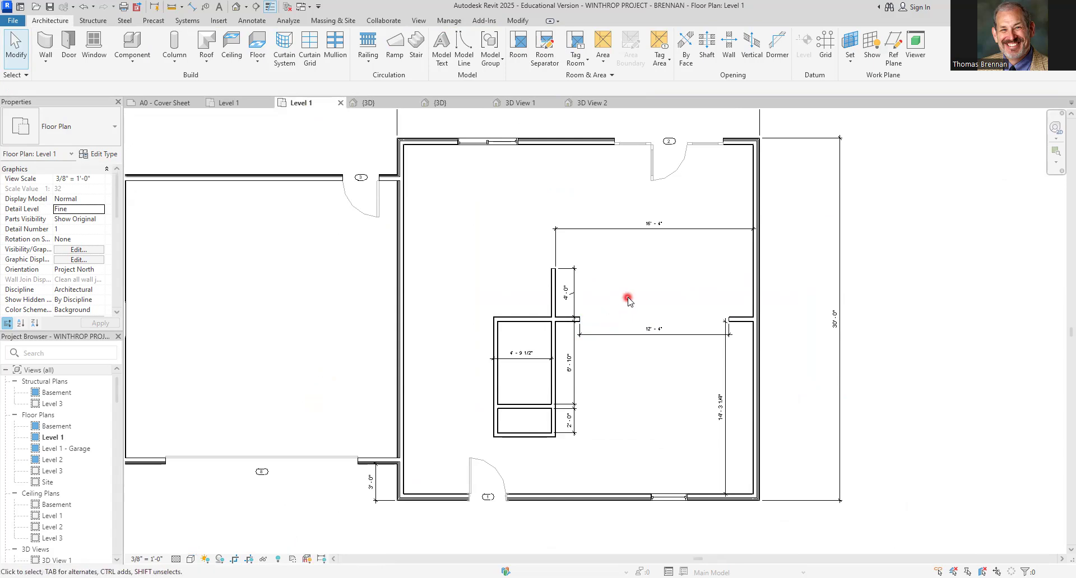
pyautogui.moveTo(528, 388); pyautogui.dragTo(618, 355, button='middle')
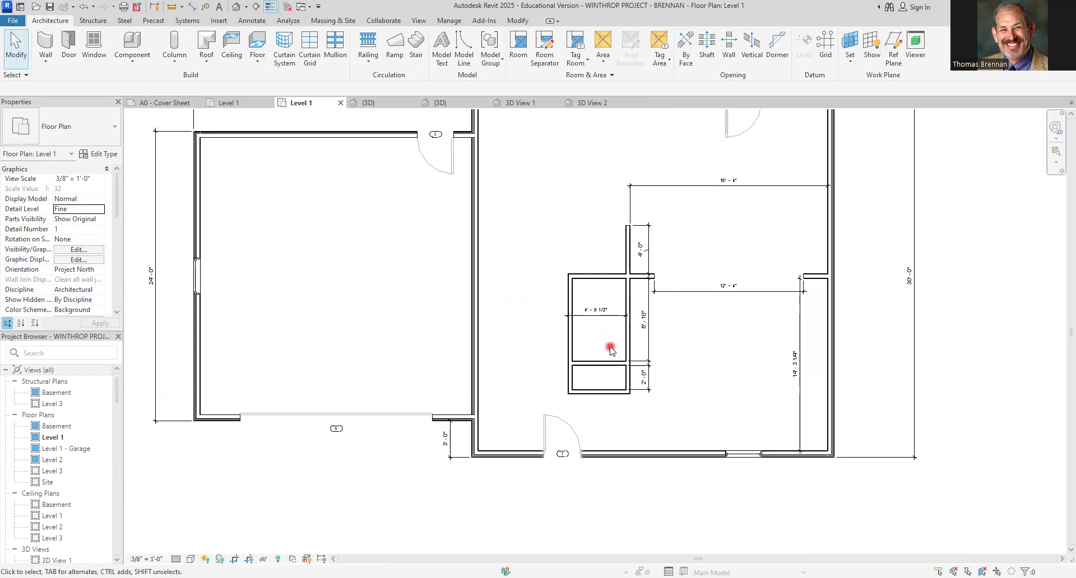
pyautogui.moveTo(455, 215); pyautogui.dragTo(495, 271)
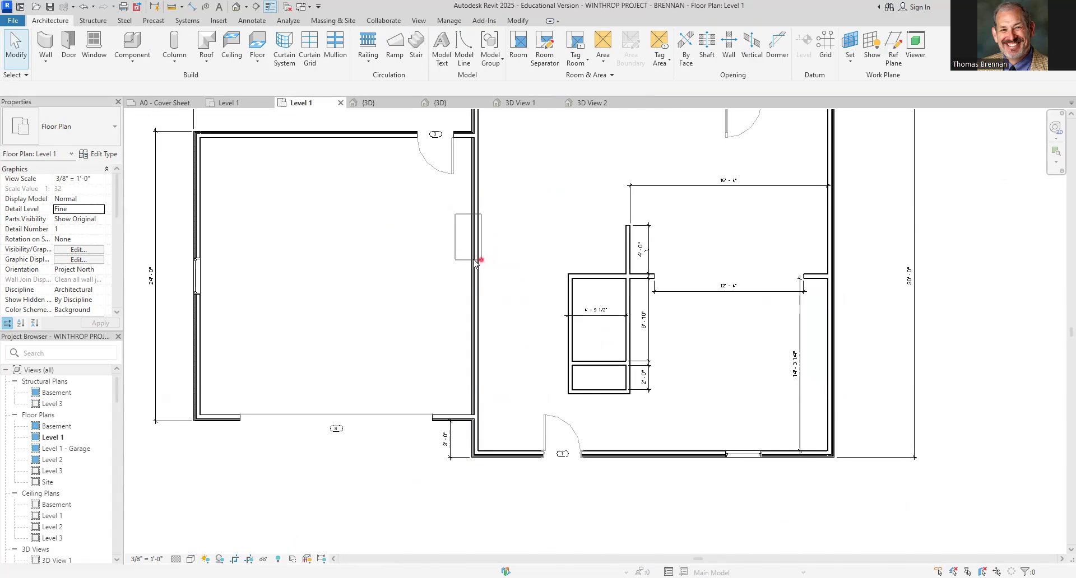
pyautogui.click(68, 48)
pyautogui.click(106, 139)
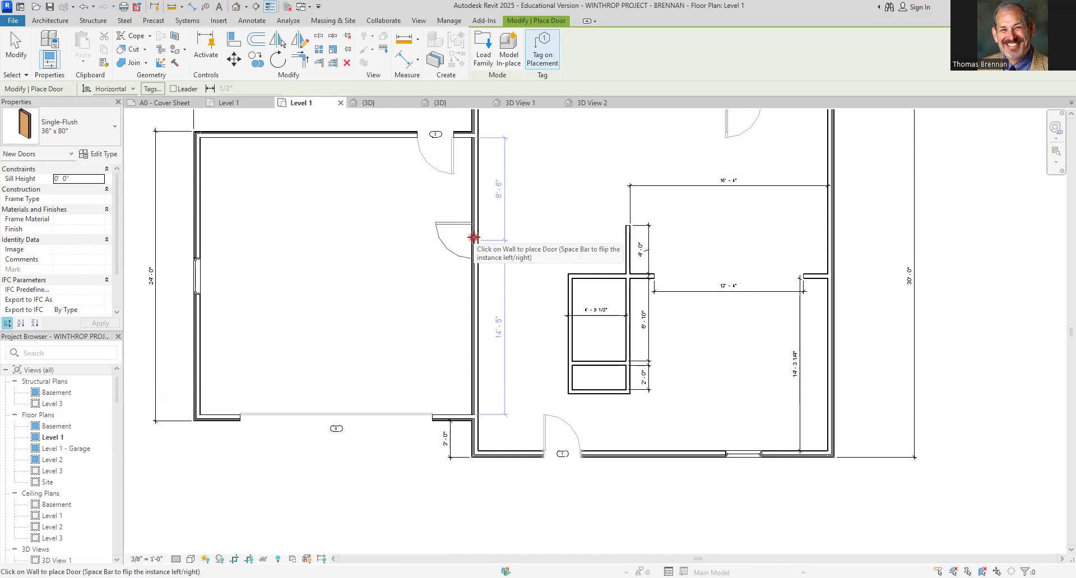
pyautogui.click(474, 238)
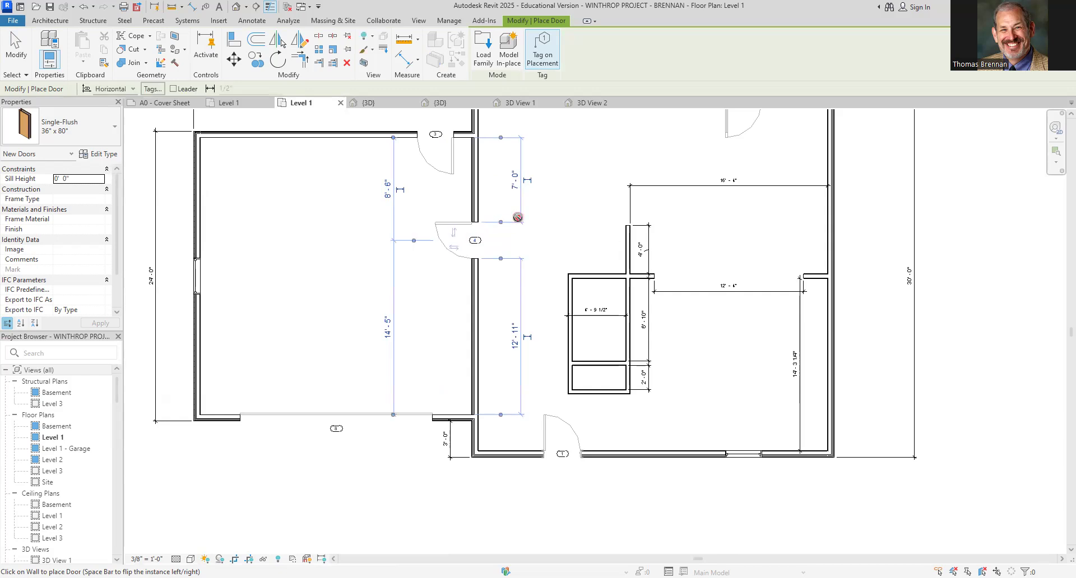
pyautogui.press('Escape')
pyautogui.press('Escape')
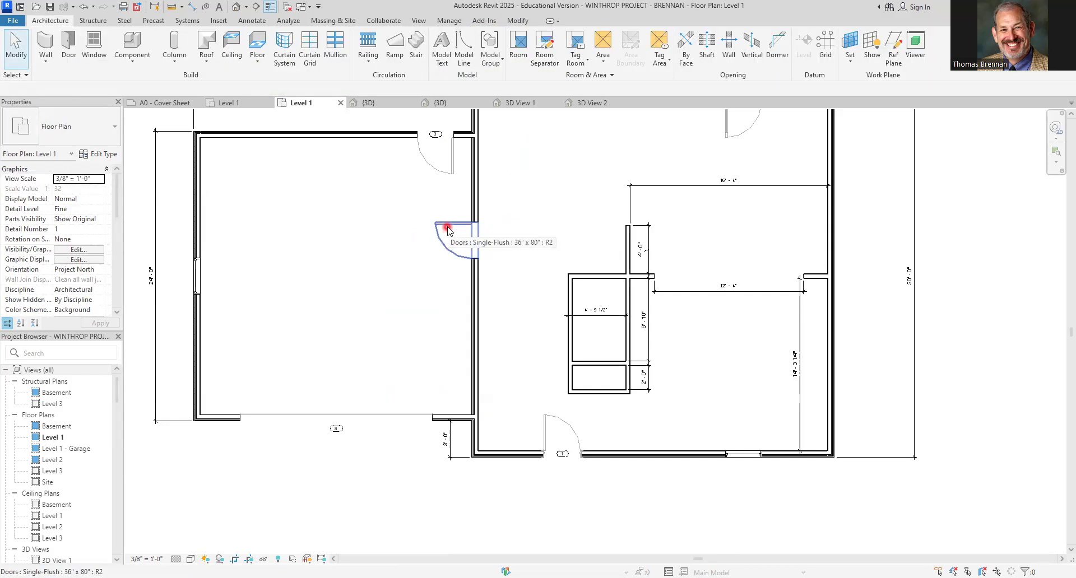
# Change the new door's tag mark to 2
pyautogui.scroll(5, 487, 267)
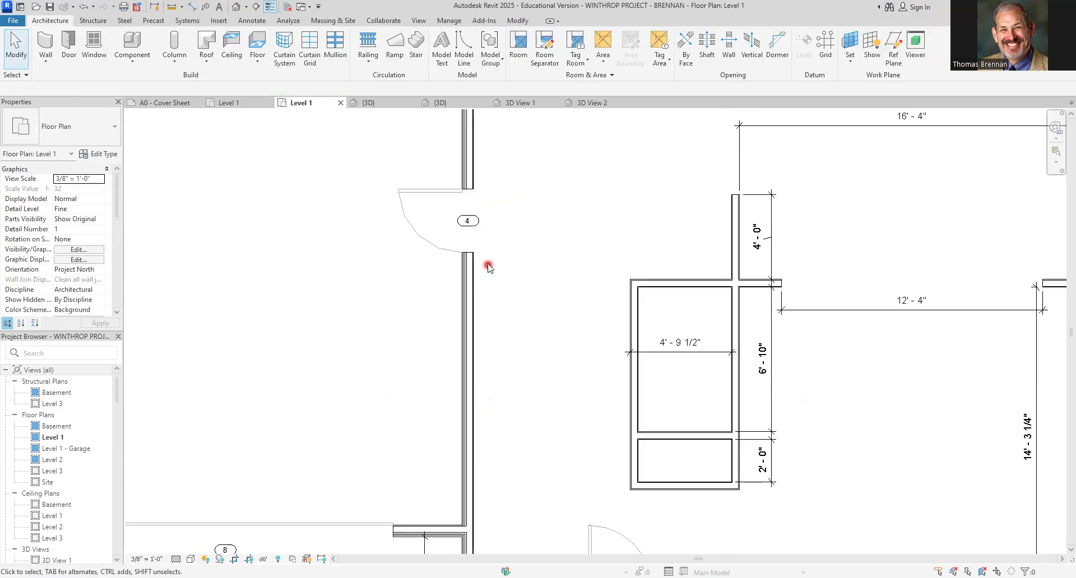
pyautogui.click(463, 210)
pyautogui.click(463, 208)
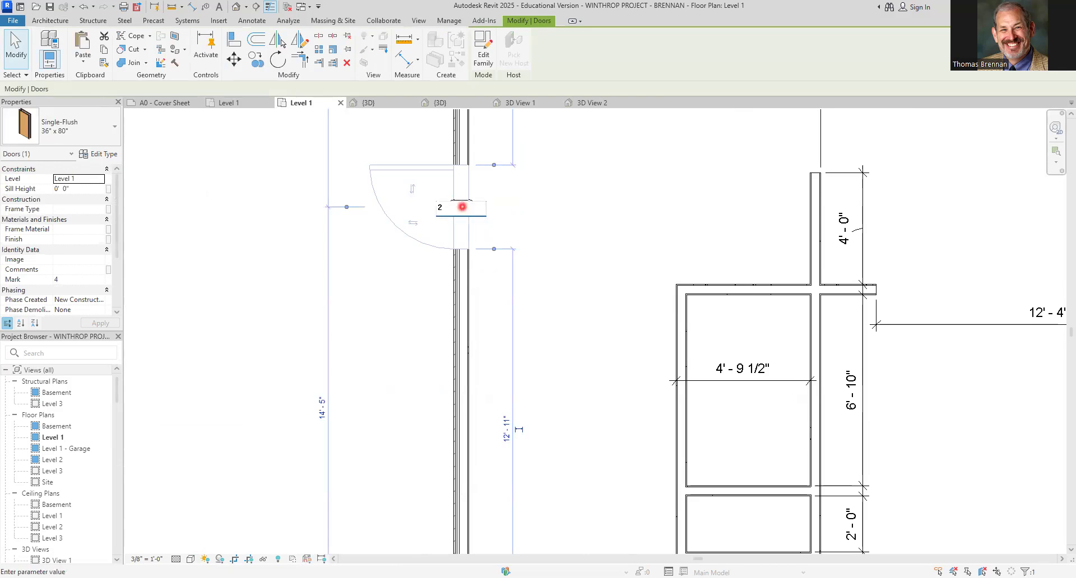
pyautogui.click(776, 207)
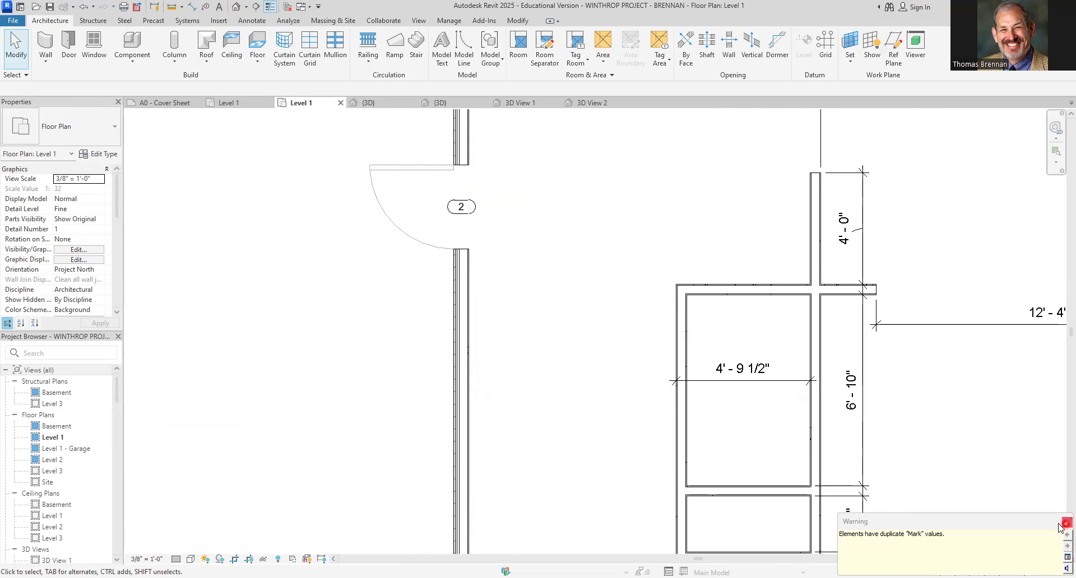
# Move the door's temporary dimension witness lines to the north wall and the door's centre
pyautogui.moveTo(542, 260); pyautogui.dragTo(541, 365, button='middle')
pyautogui.scroll(-3, 541, 307)
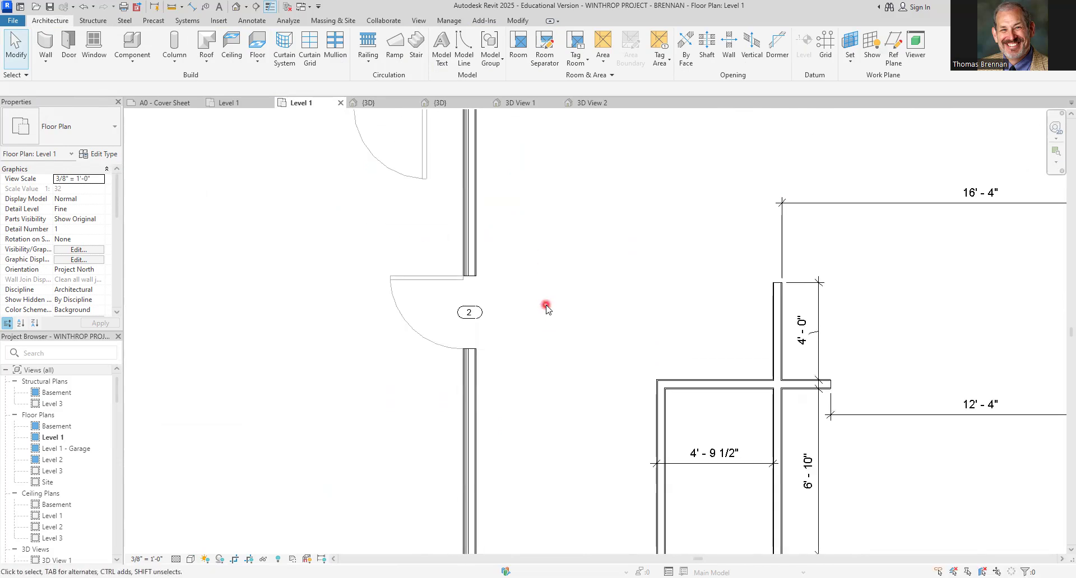
pyautogui.scroll(-2, 540, 310)
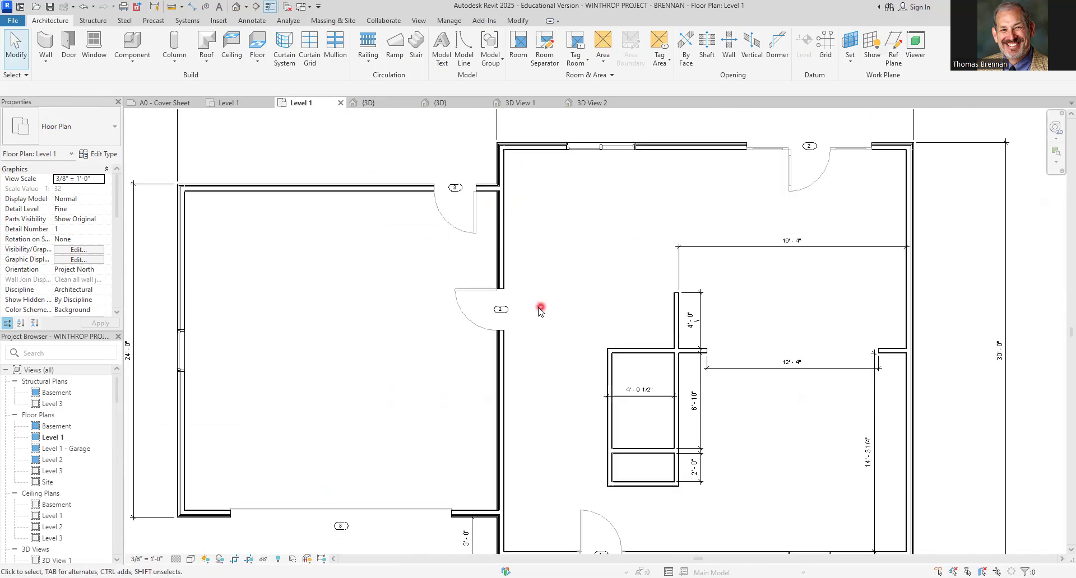
pyautogui.click(483, 294)
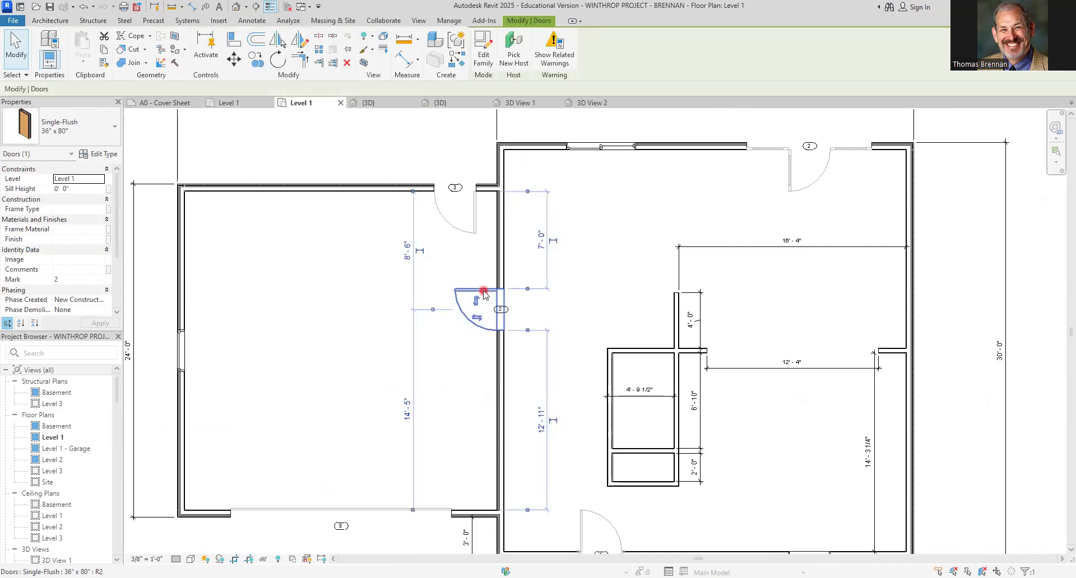
pyautogui.click(526, 292)
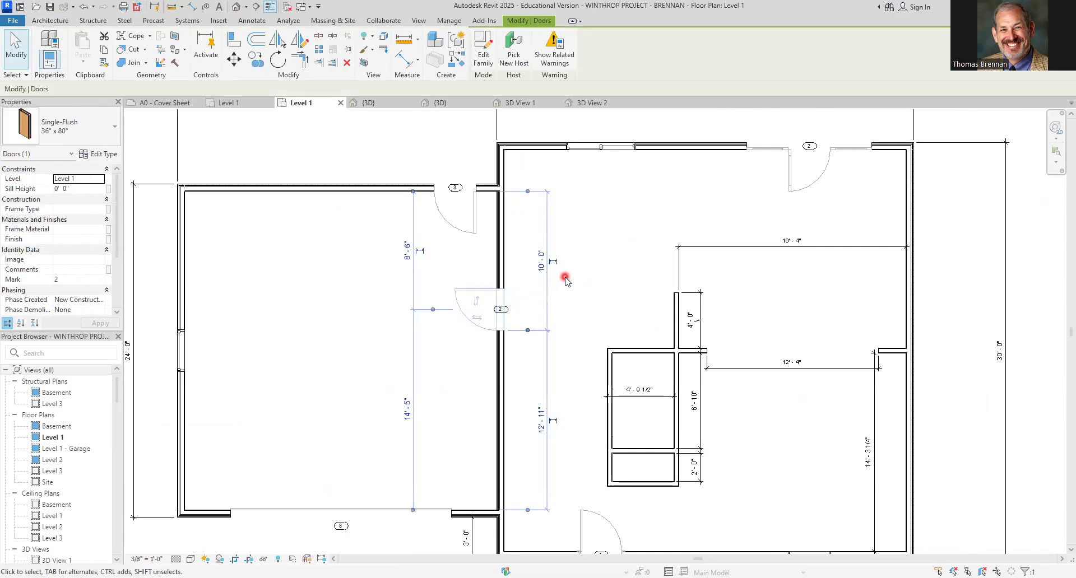
pyautogui.click(529, 331)
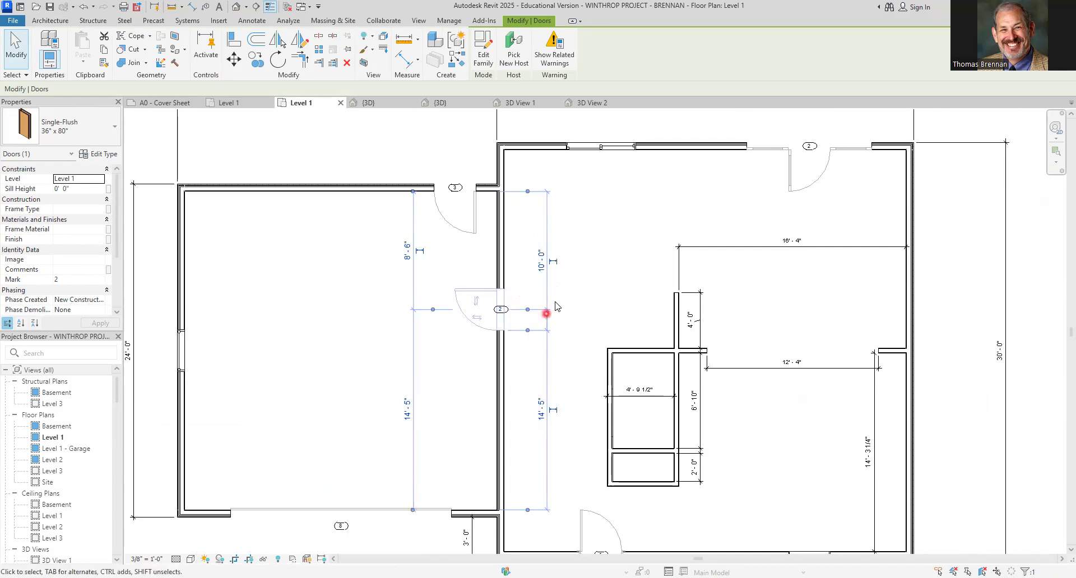
pyautogui.click(529, 332)
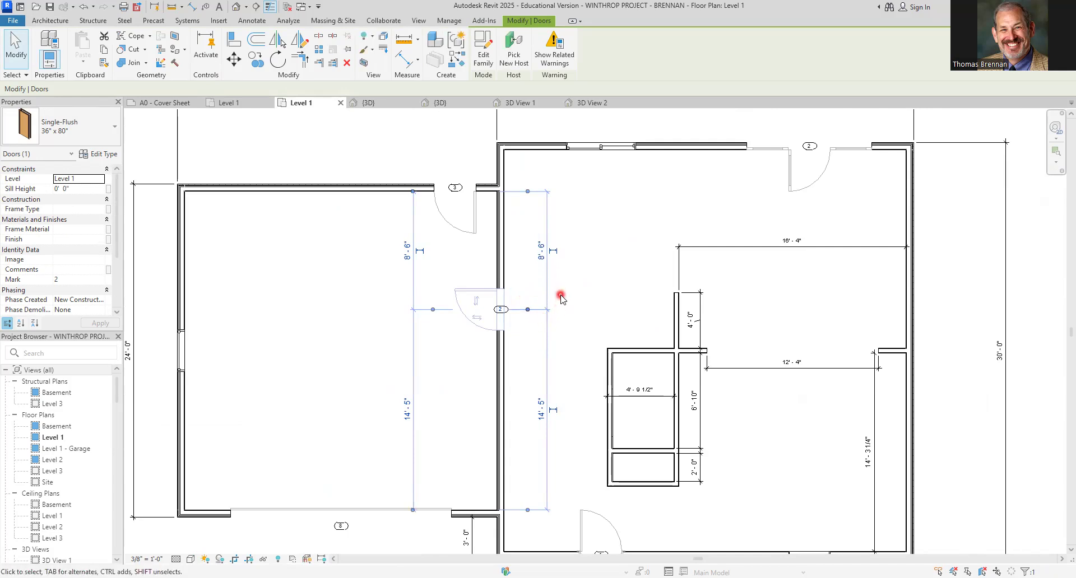
pyautogui.click(527, 192)
pyautogui.moveTo(528, 186); pyautogui.dragTo(533, 150)
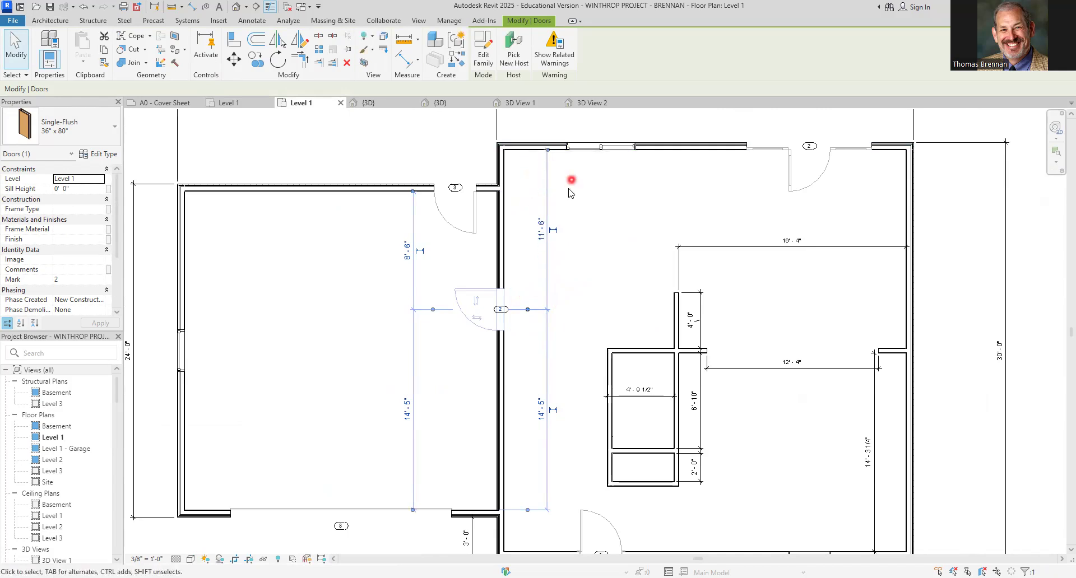
# Set the door's distance from the north wall to 10'-10 1/2"
pyautogui.click(542, 240)
pyautogui.write('1')
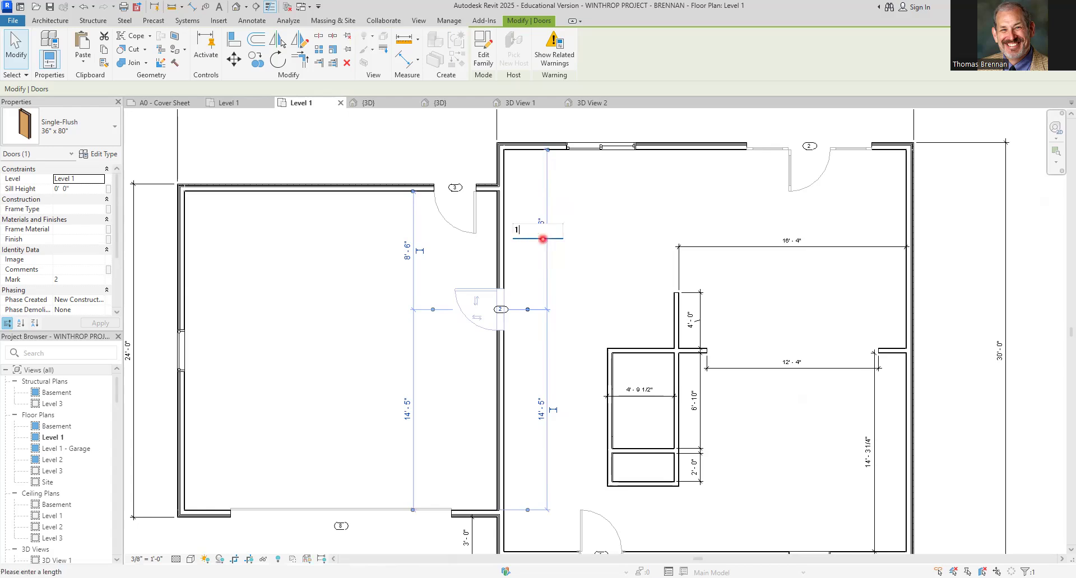
pyautogui.write("0'10.5")
pyautogui.press('Return')
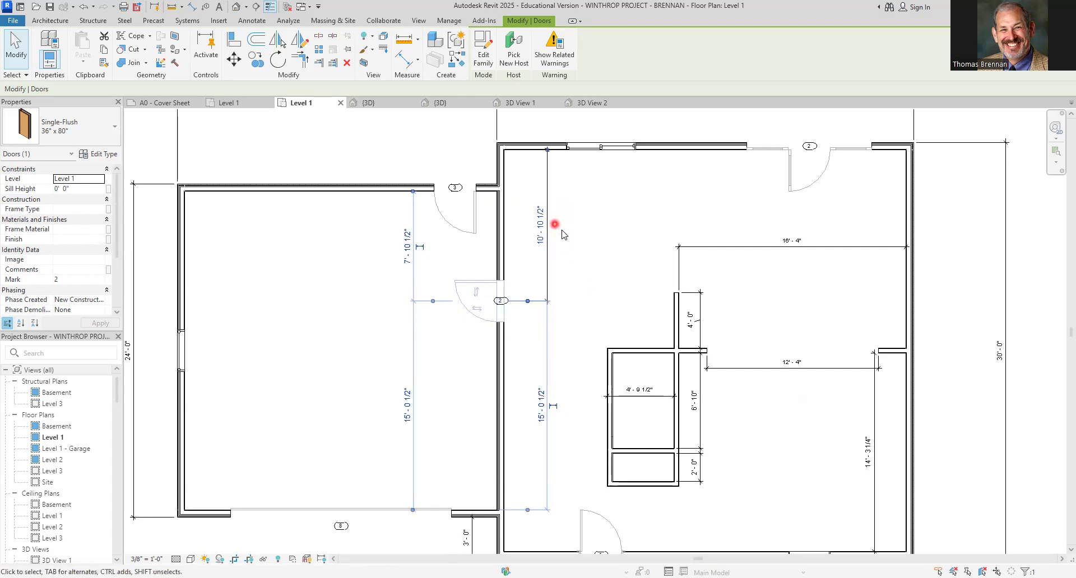
pyautogui.click(592, 255)
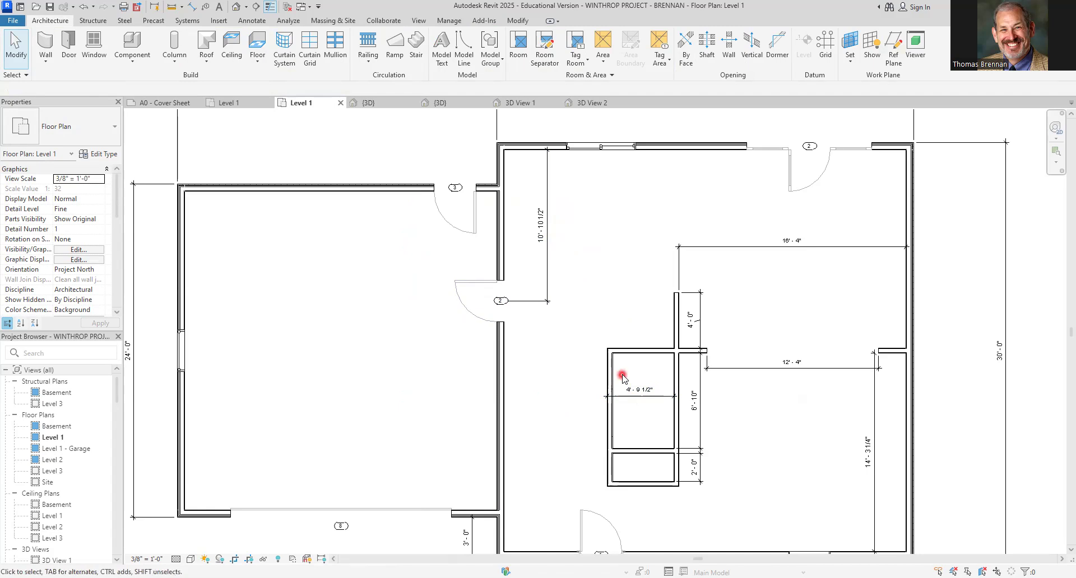
# Place a flipped Single-Flush door in the west wall of the small bathroom
pyautogui.click(67, 46)
pyautogui.scroll(3, 681, 373)
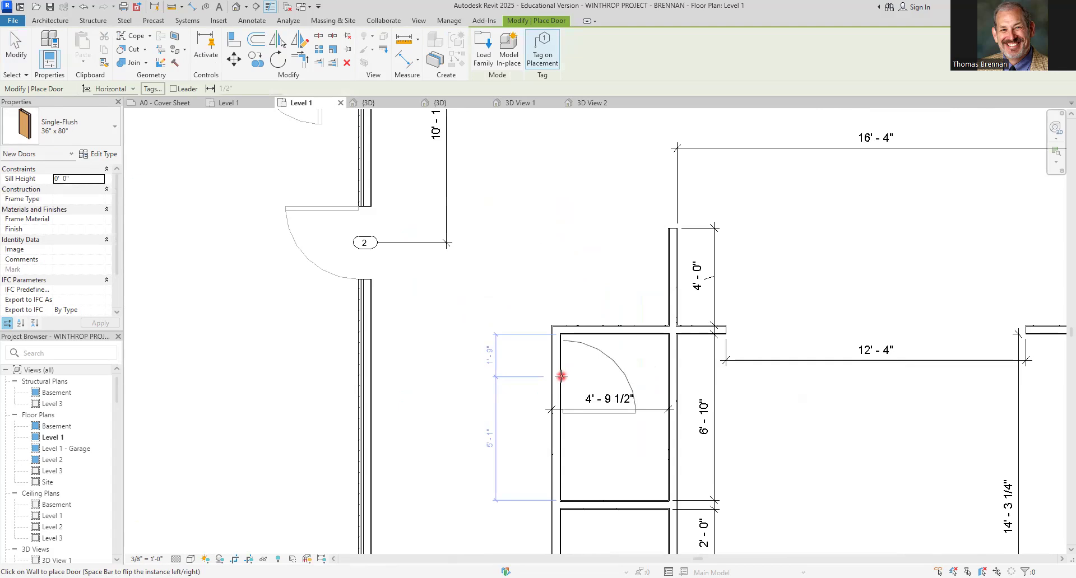
pyautogui.press('space')
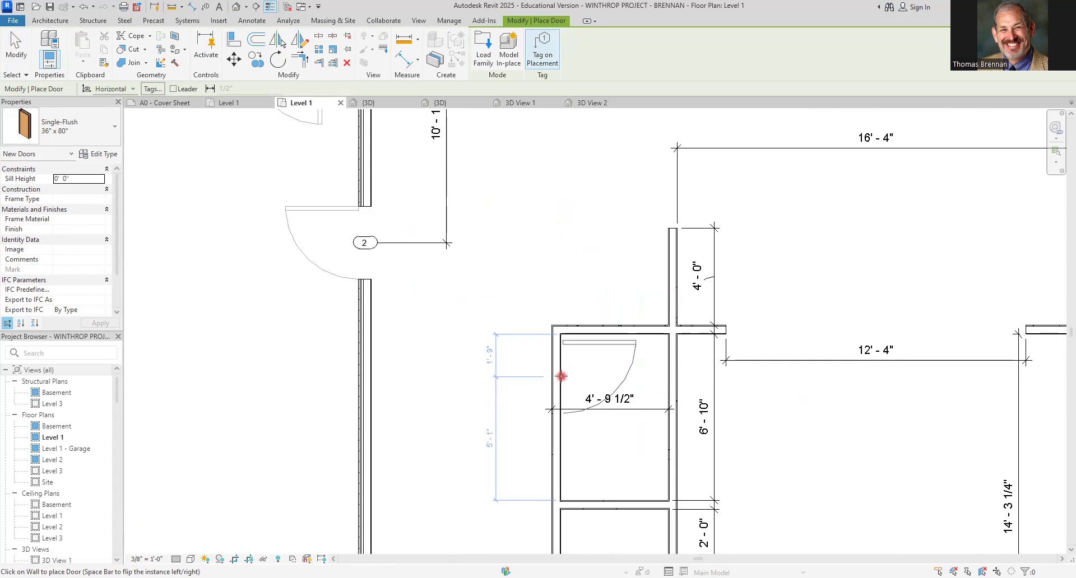
pyautogui.click(560, 384)
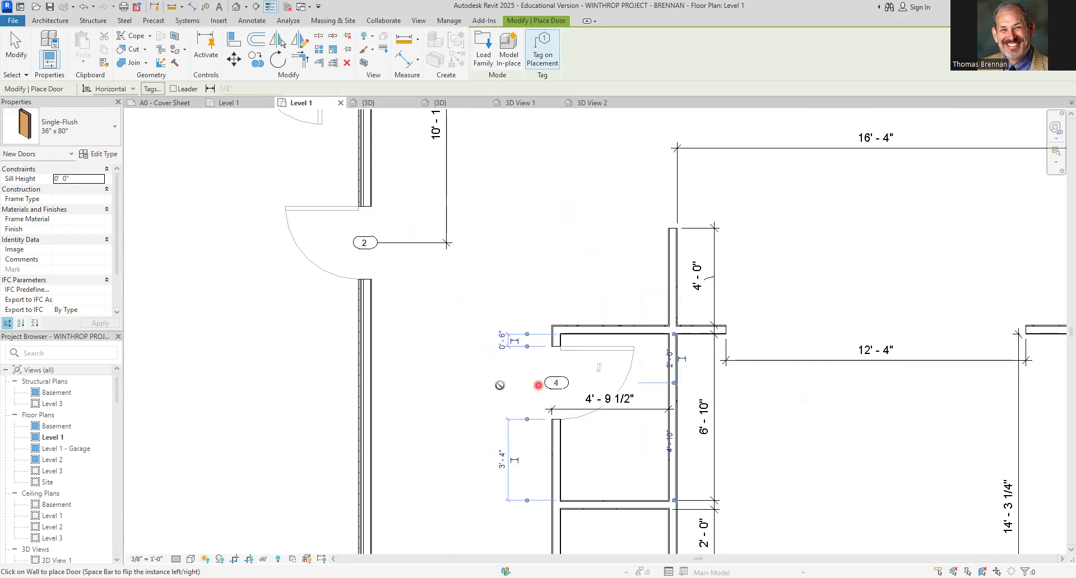
pyautogui.press('Escape')
pyautogui.press('Escape')
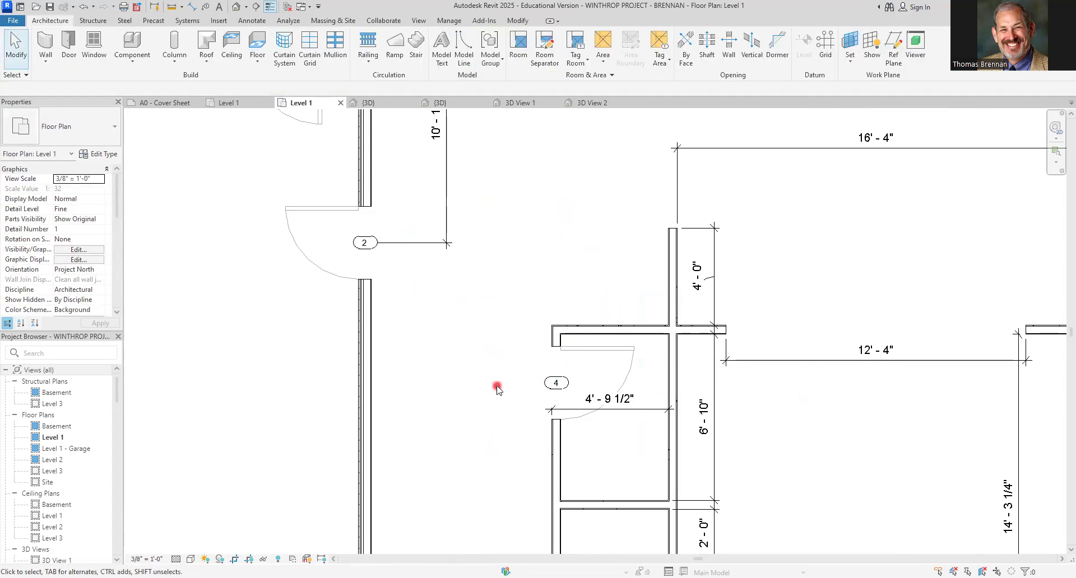
# Change the bathroom door's tag mark to 5
pyautogui.click(555, 385)
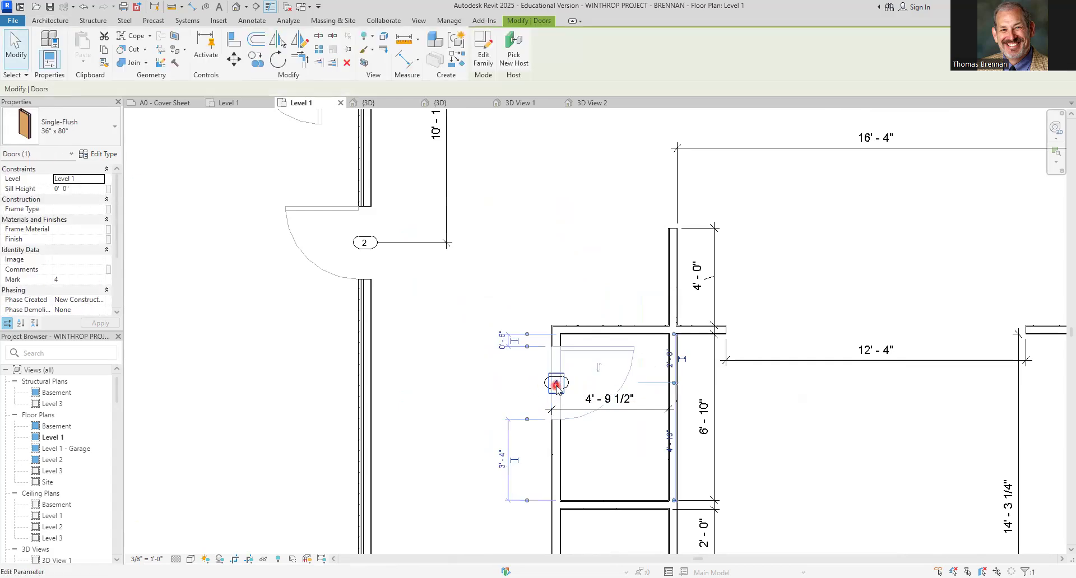
pyautogui.click(556, 385)
pyautogui.write('5')
pyautogui.press('Return')
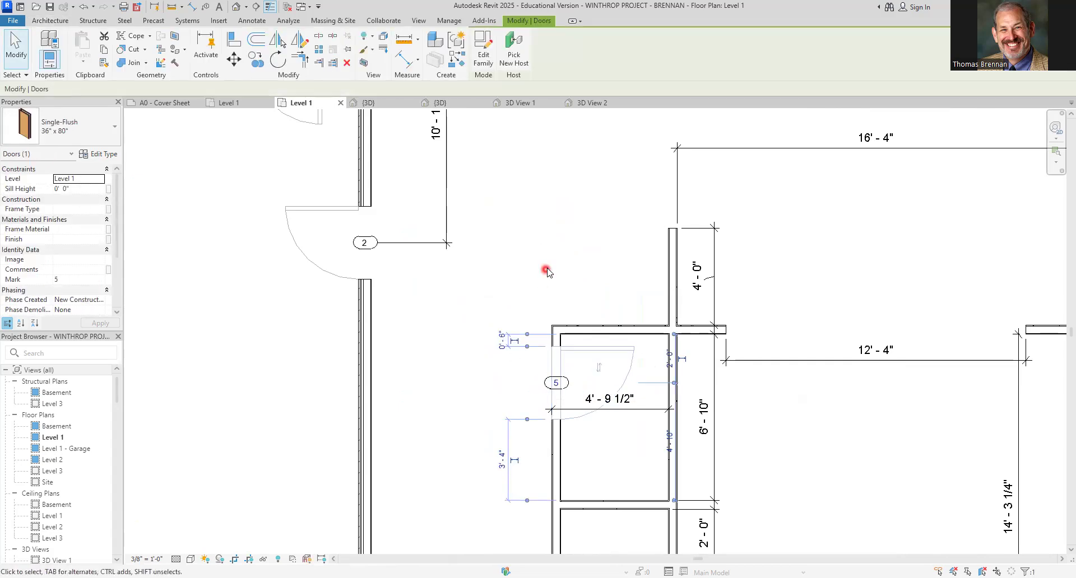
pyautogui.click(561, 251)
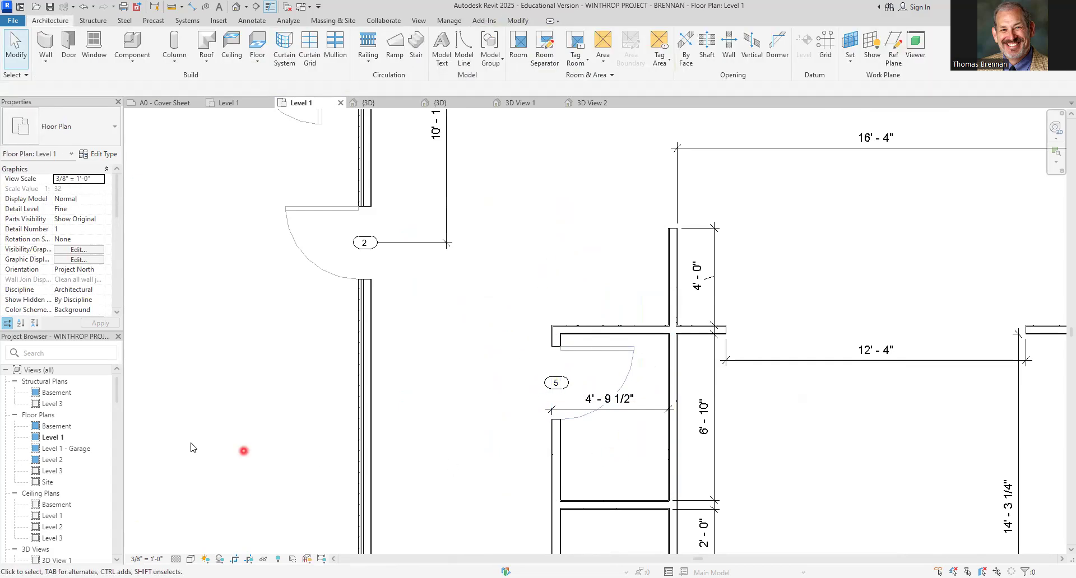
# Place a 30"x18" Private lavatory vanity, rotated, against the south wall of the small bathroom
pyautogui.moveTo(116, 393); pyautogui.dragTo(110, 527)
pyautogui.click(76, 416)
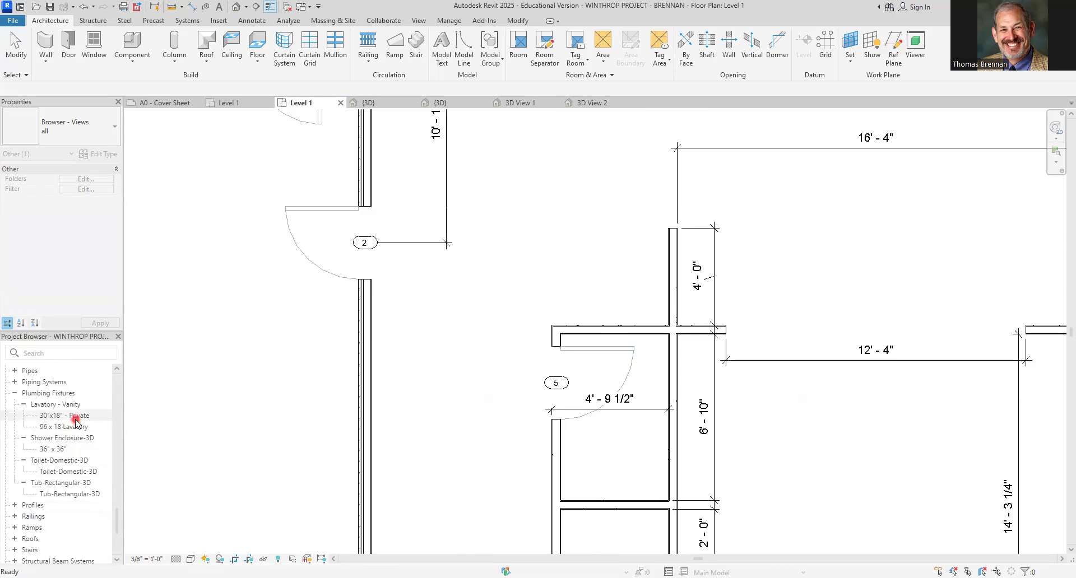
pyautogui.moveTo(75, 420); pyautogui.dragTo(623, 459)
pyautogui.scroll(5, 622, 466)
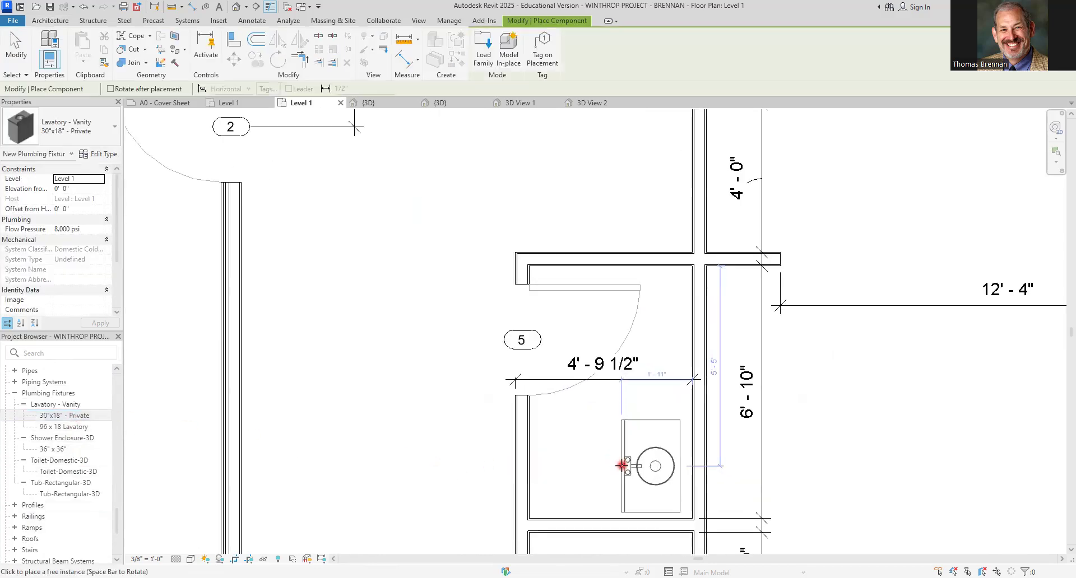
pyautogui.press('space')
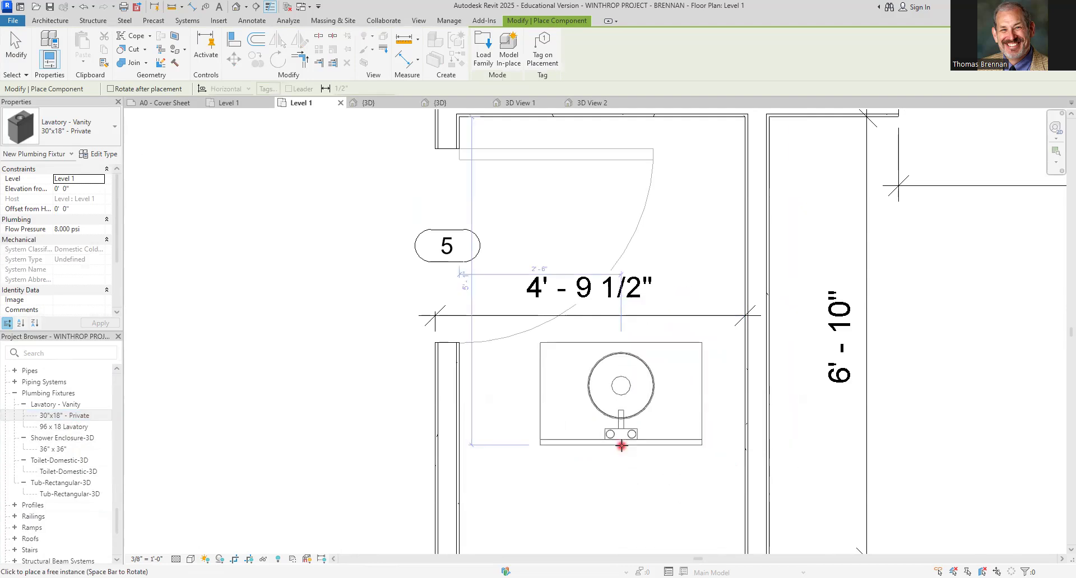
pyautogui.moveTo(621, 445); pyautogui.dragTo(609, 363, button='middle')
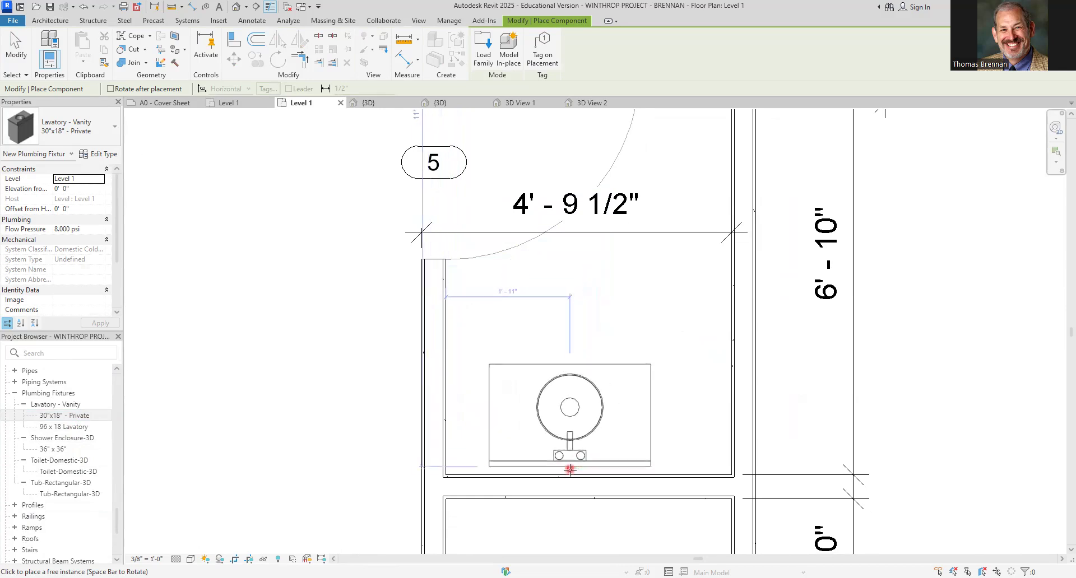
pyautogui.click(526, 475)
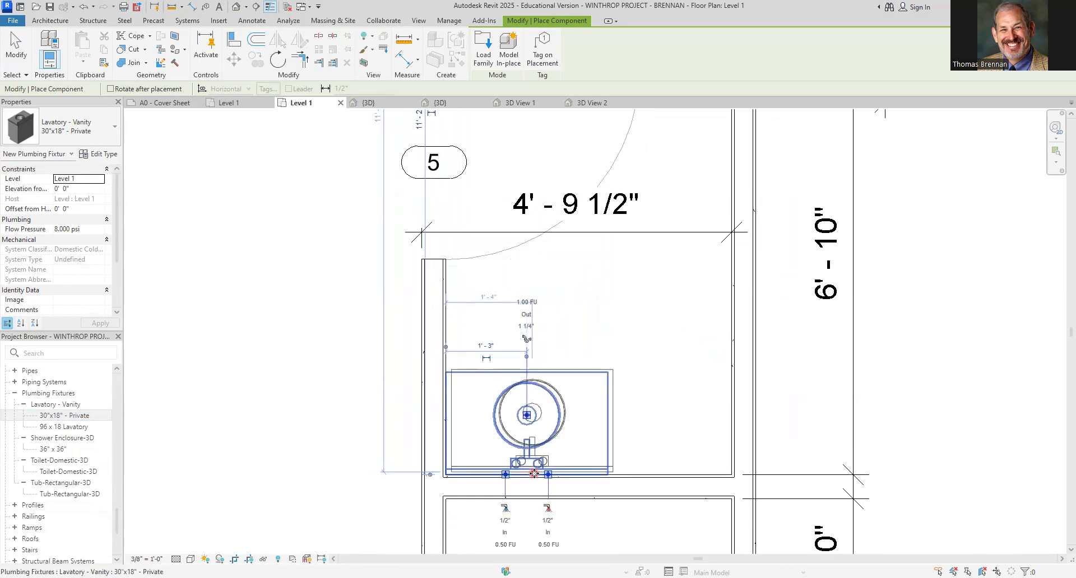
pyautogui.press('Escape')
pyautogui.press('Escape')
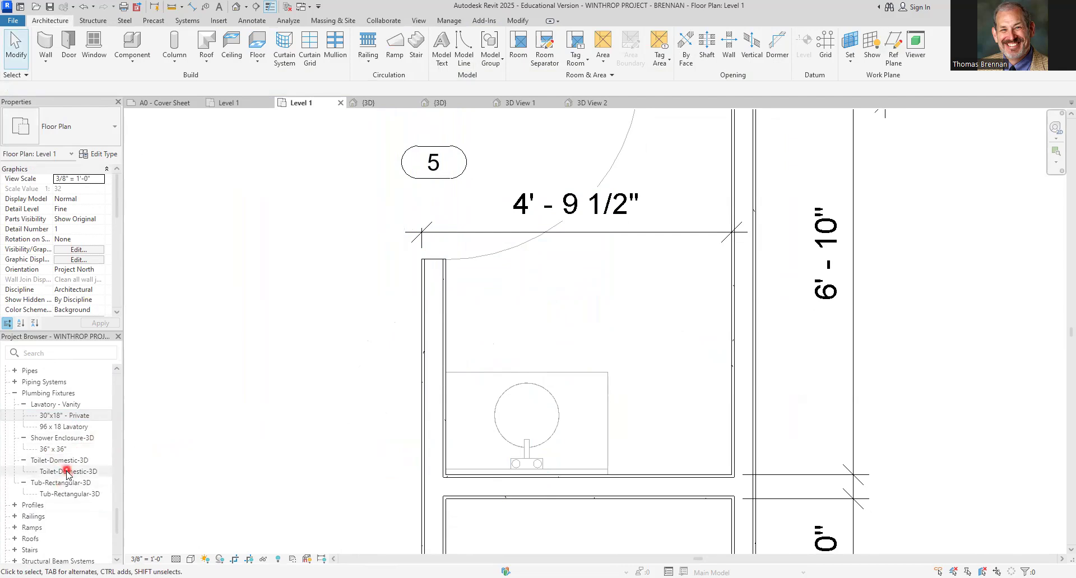
# Place a Toilet-Domestic-3D, rotated, against the bathroom's south wall beside the vanity
pyautogui.click(66, 472)
pyautogui.moveTo(67, 473); pyautogui.dragTo(678, 423)
pyautogui.press('space')
pyautogui.press('space')
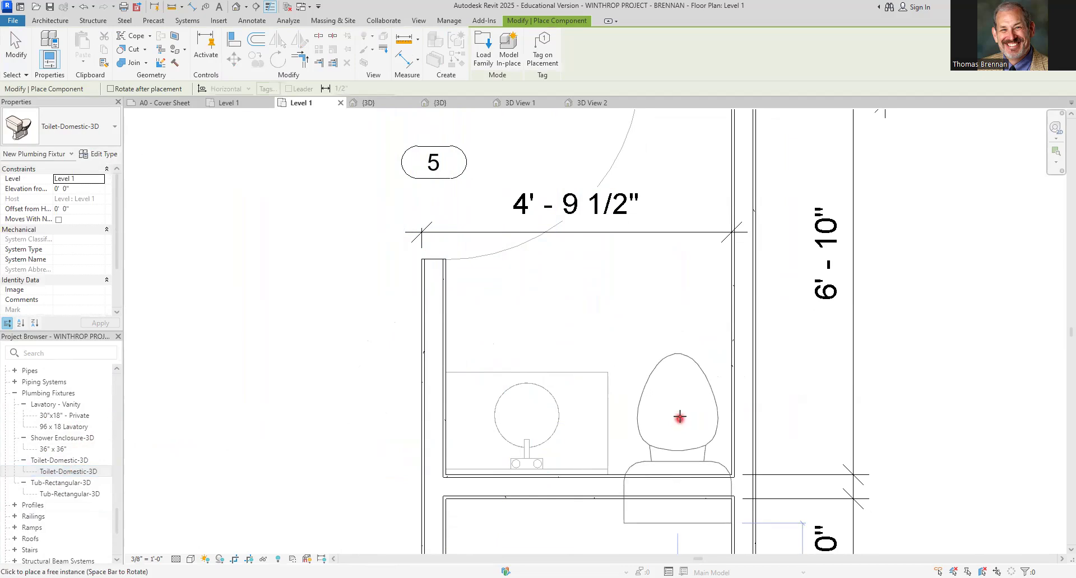
pyautogui.click(674, 368)
pyautogui.press('Escape')
pyautogui.press('Escape')
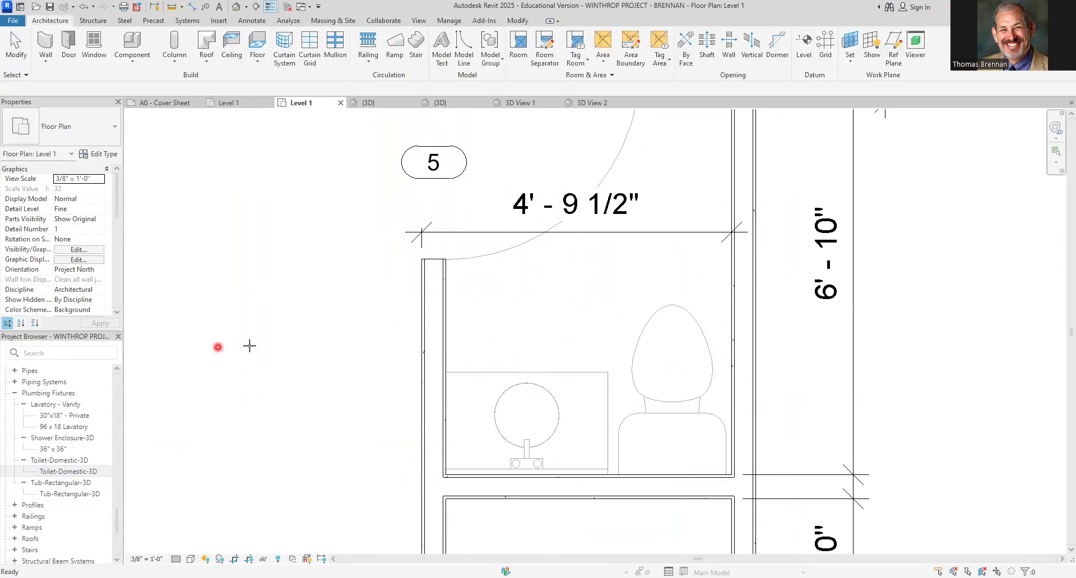
# Place a 48" x 84" Bifold-4 Panel door in the south wall of the closet below the bathroom
pyautogui.scroll(-2, 259, 374)
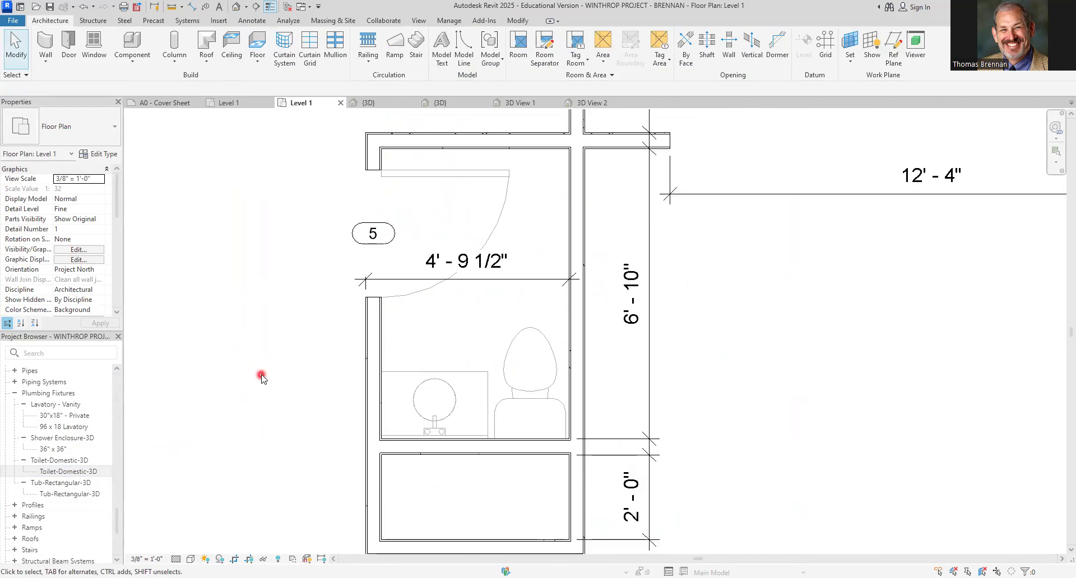
pyautogui.scroll(-1, 262, 379)
pyautogui.click(432, 313)
pyautogui.moveTo(432, 313); pyautogui.dragTo(432, 177)
pyautogui.click(519, 293)
pyautogui.click(576, 358)
pyautogui.scroll(-2, 578, 366)
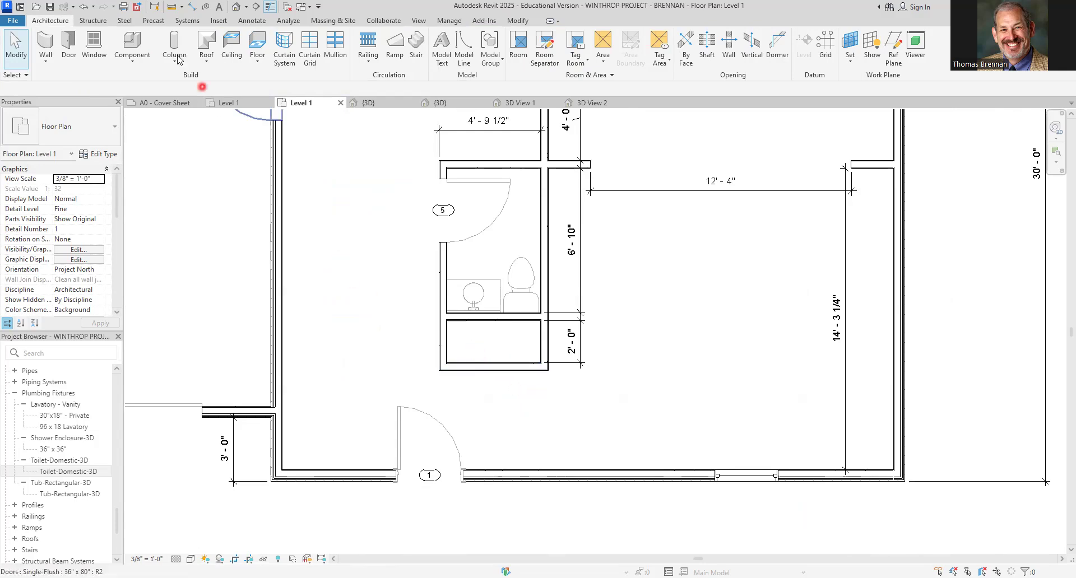
pyautogui.click(68, 46)
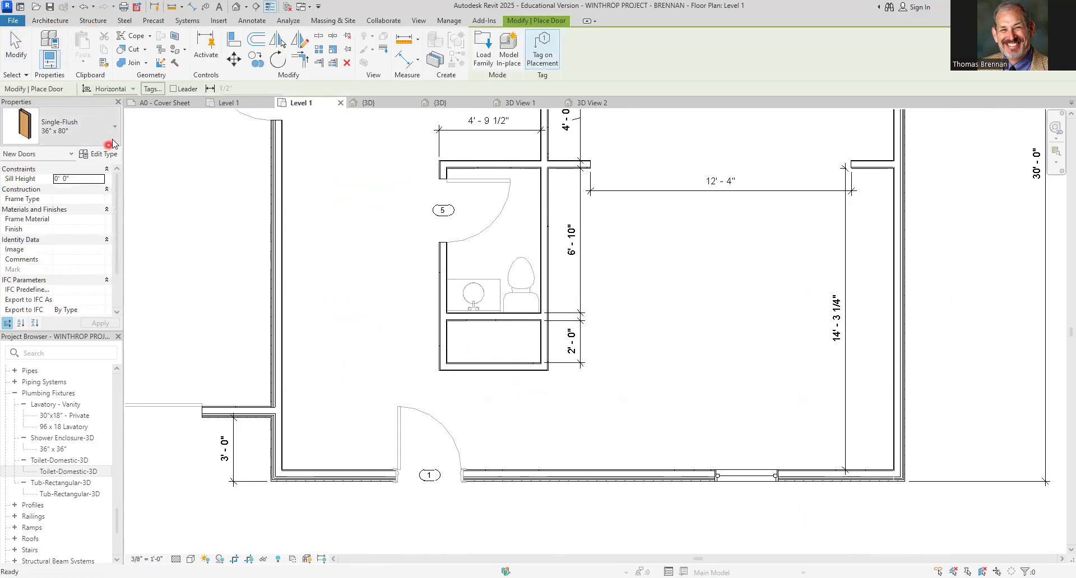
pyautogui.click(115, 135)
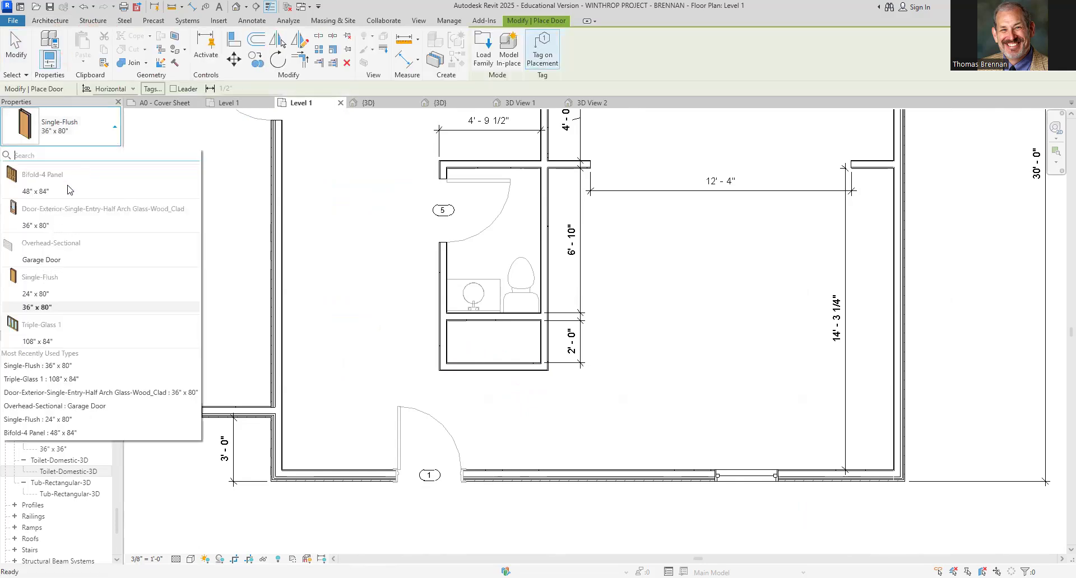
pyautogui.click(31, 192)
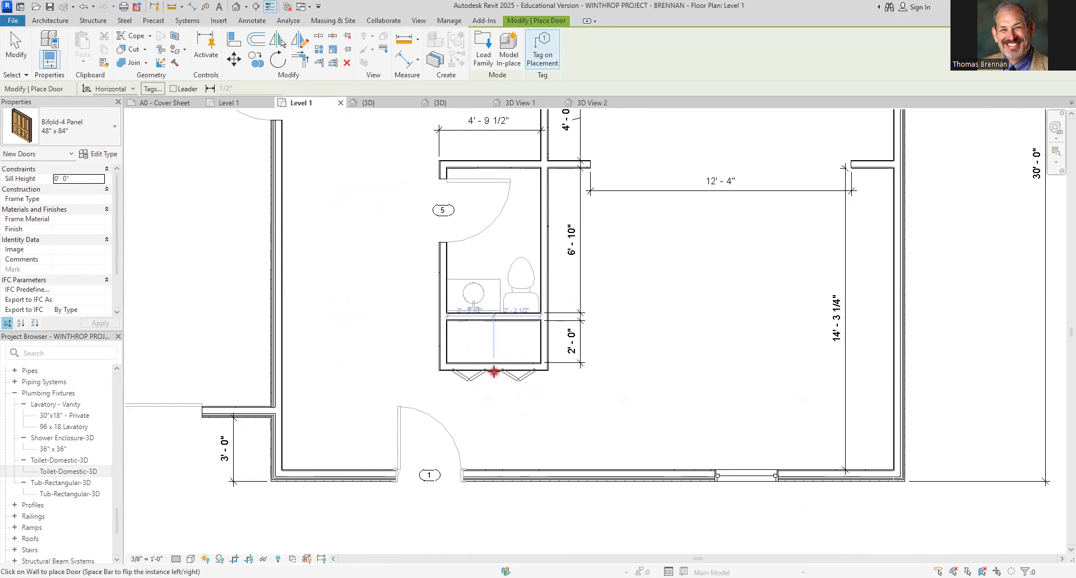
pyautogui.click(494, 371)
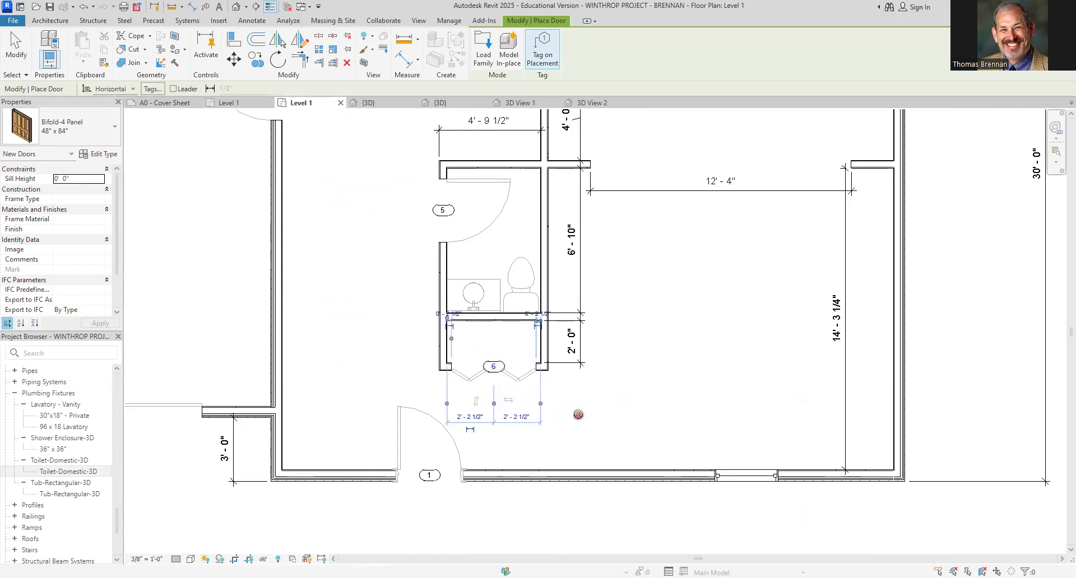
pyautogui.press('Escape')
pyautogui.press('Escape')
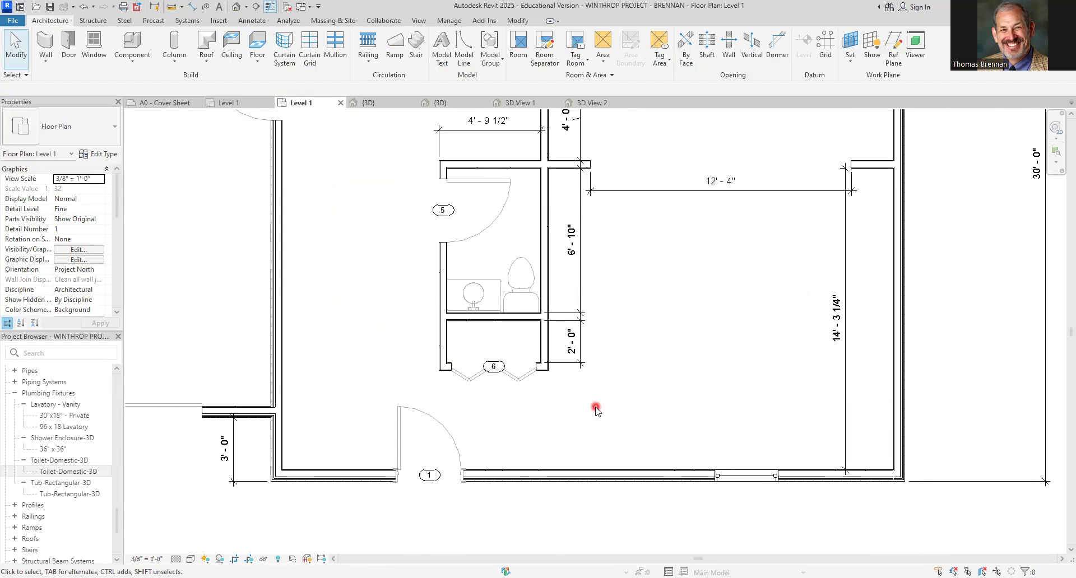
# Zoom out and toggle thin lines to review the whole Level 1 floor plan
pyautogui.scroll(-2, 639, 386)
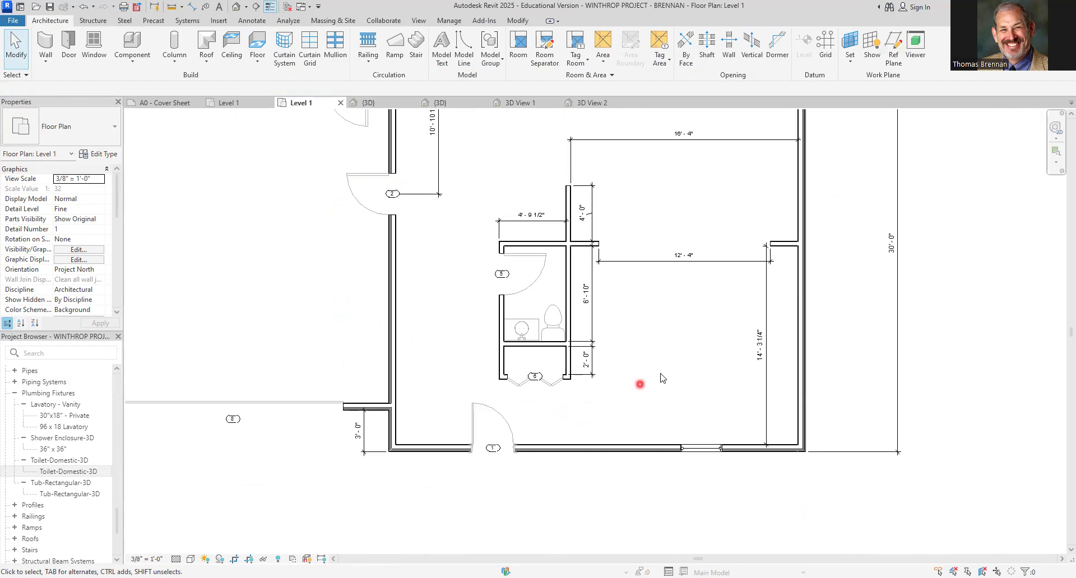
pyautogui.moveTo(468, 262); pyautogui.dragTo(508, 400)
pyautogui.moveTo(667, 410); pyautogui.dragTo(648, 473, button='middle')
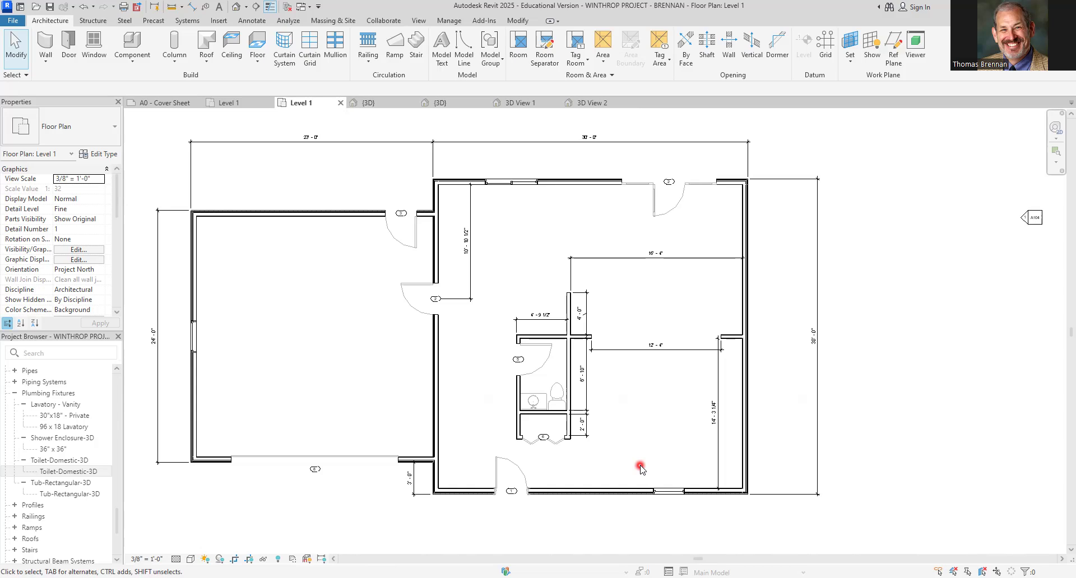
pyautogui.click(273, 7)
pyautogui.click(517, 258)
pyautogui.click(49, 8)
pyautogui.click(348, 58)
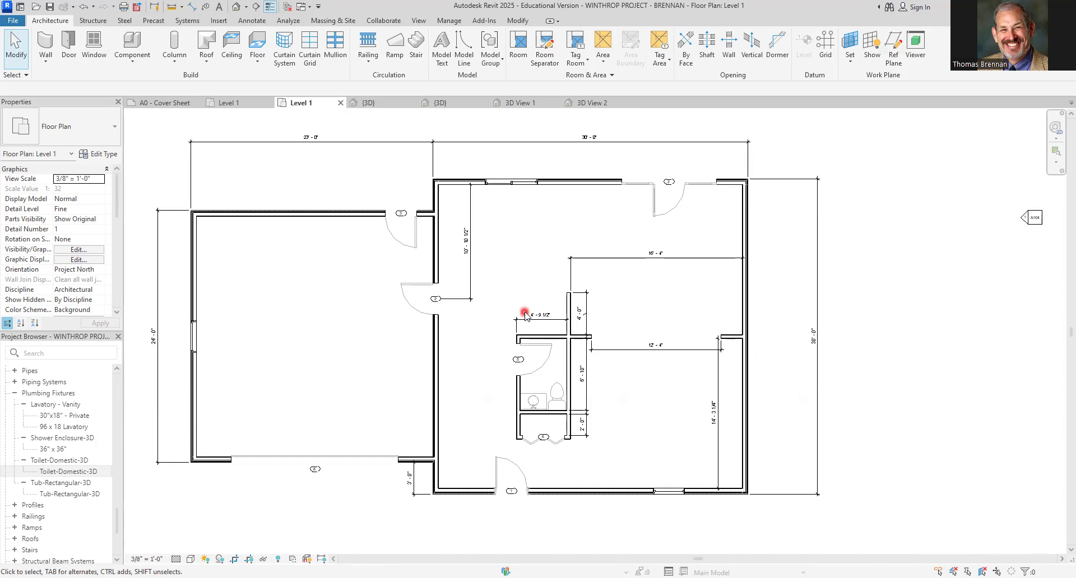
# Select the bathroom door to examine its swing and flip controls
pyautogui.click(541, 349)
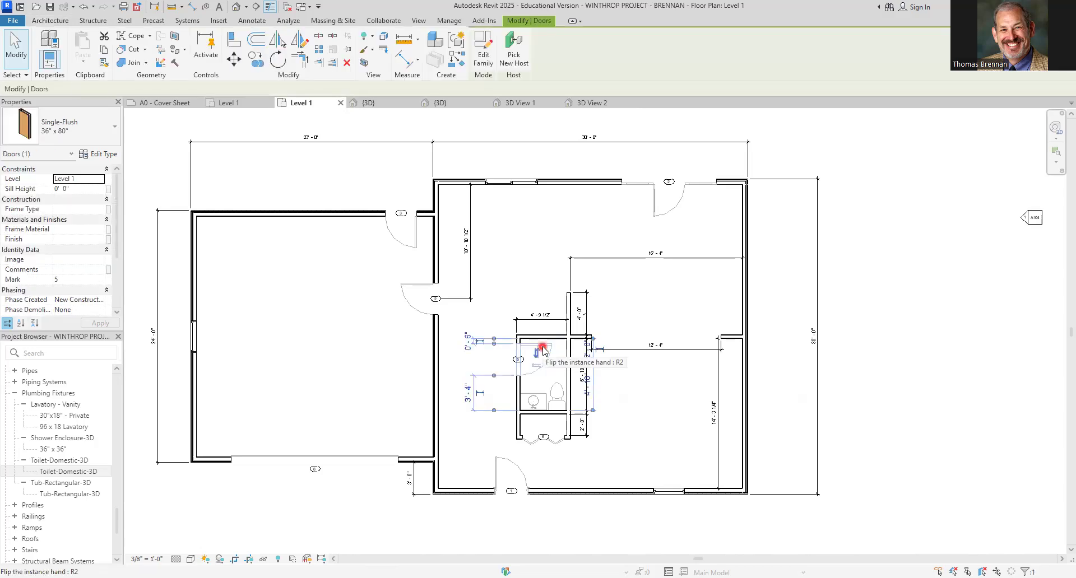
pyautogui.press('Escape')
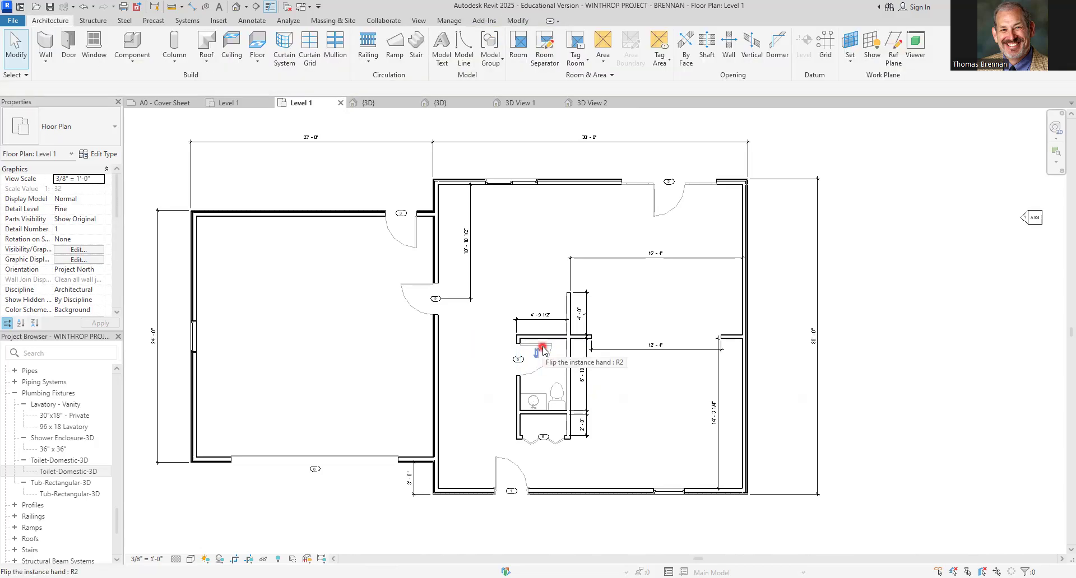
pyautogui.scroll(2, 550, 371)
pyautogui.scroll(2, 550, 373)
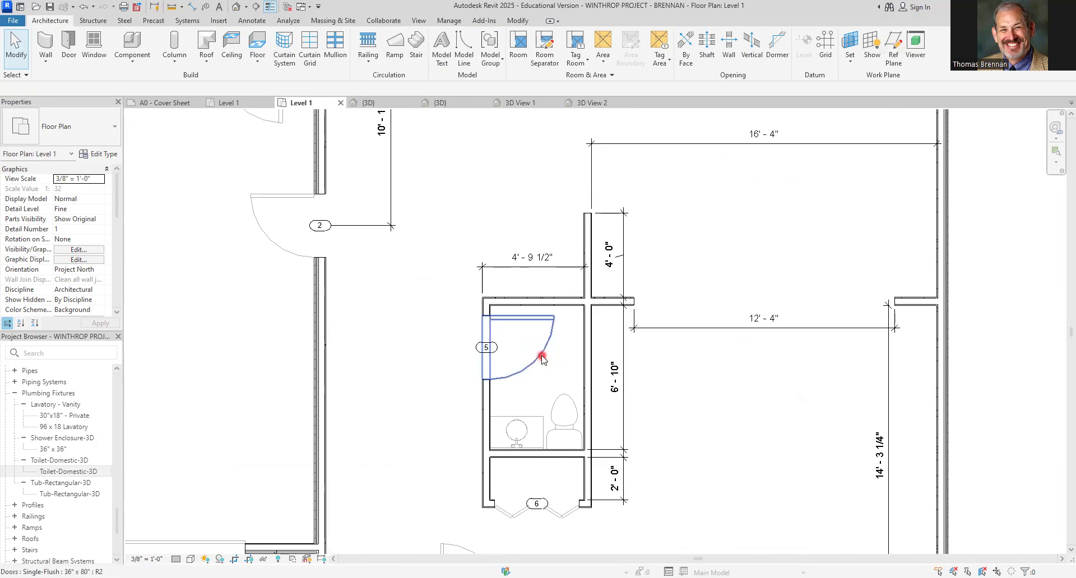
pyautogui.click(542, 359)
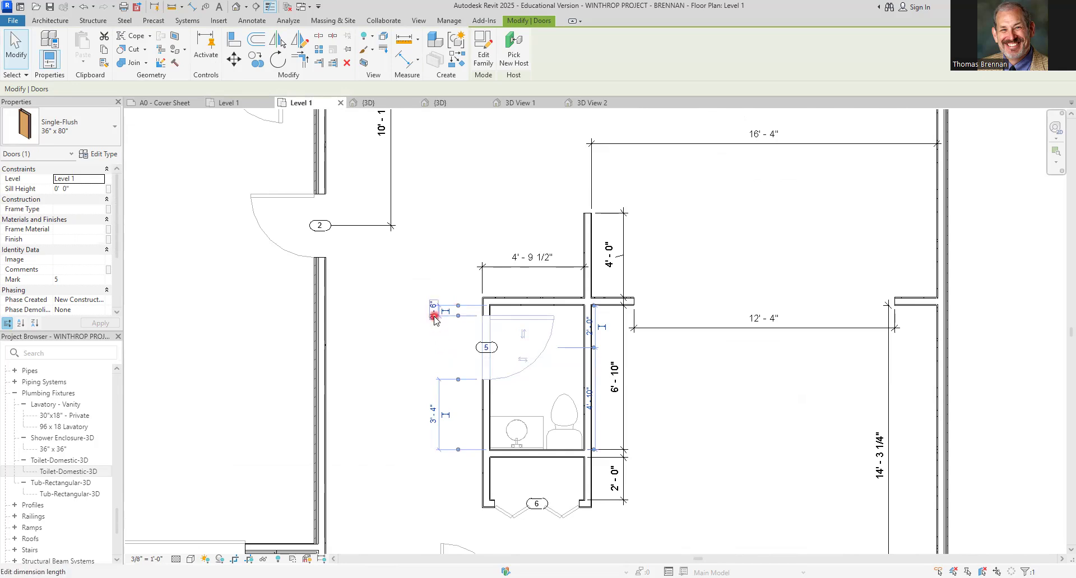
pyautogui.click(444, 344)
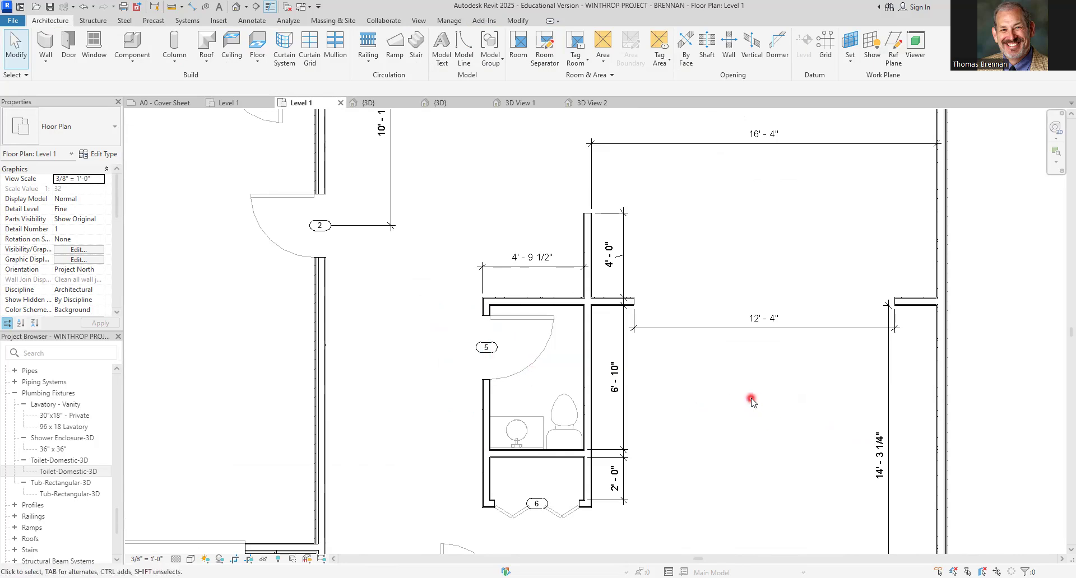
# Add an aligned dimension from the south wall window's center to the east exterior wall
pyautogui.scroll(-5, 750, 400)
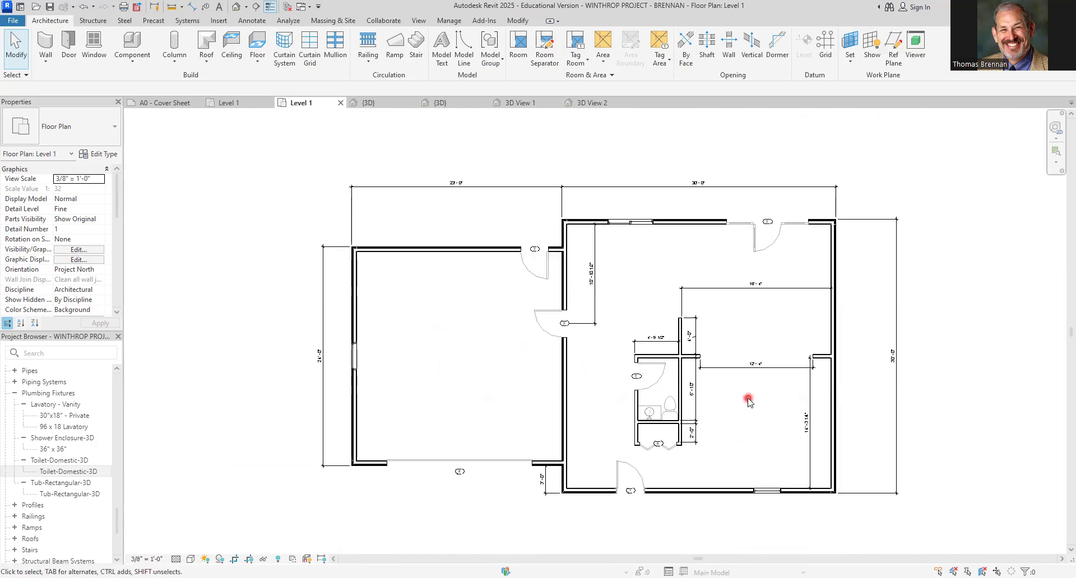
pyautogui.moveTo(744, 404); pyautogui.dragTo(737, 372, button='middle')
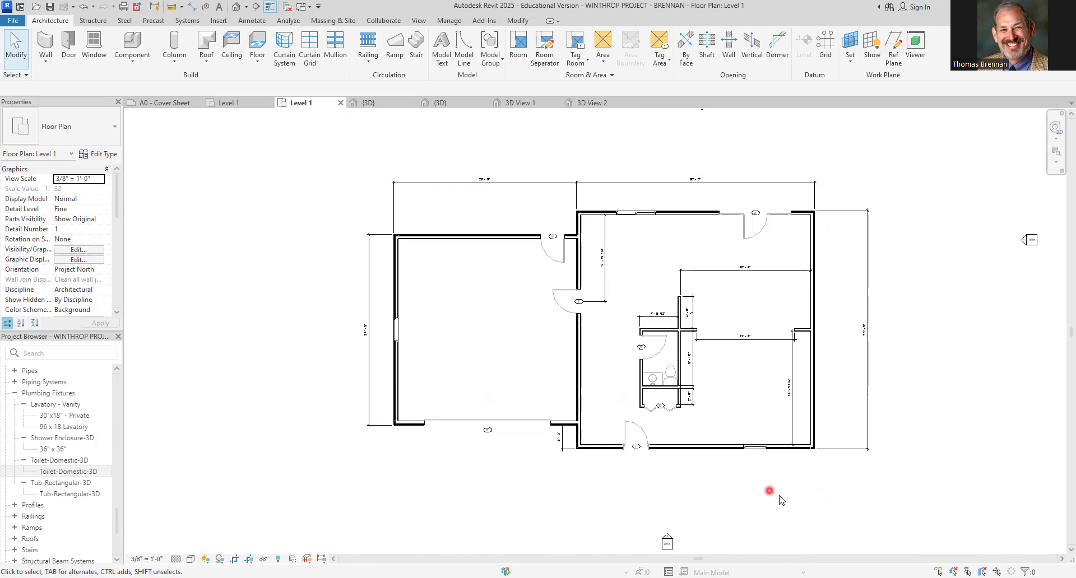
pyautogui.scroll(3, 771, 495)
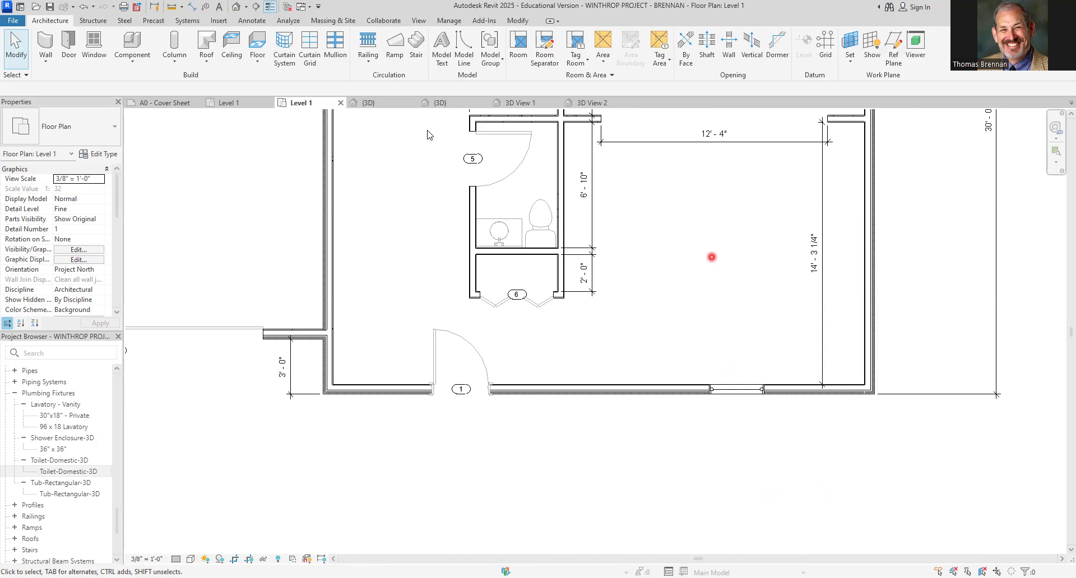
pyautogui.click(192, 7)
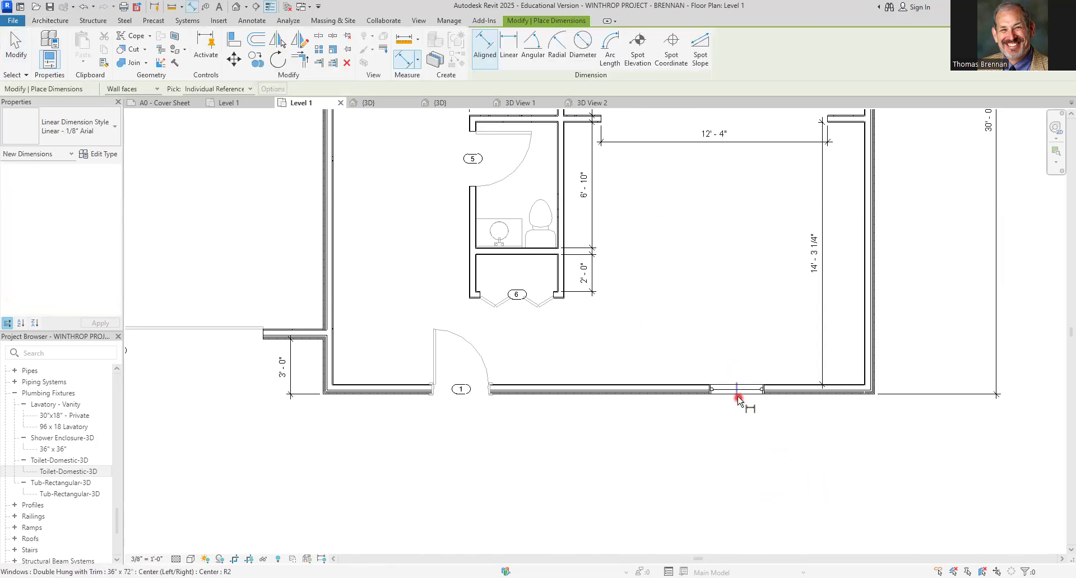
pyautogui.click(735, 390)
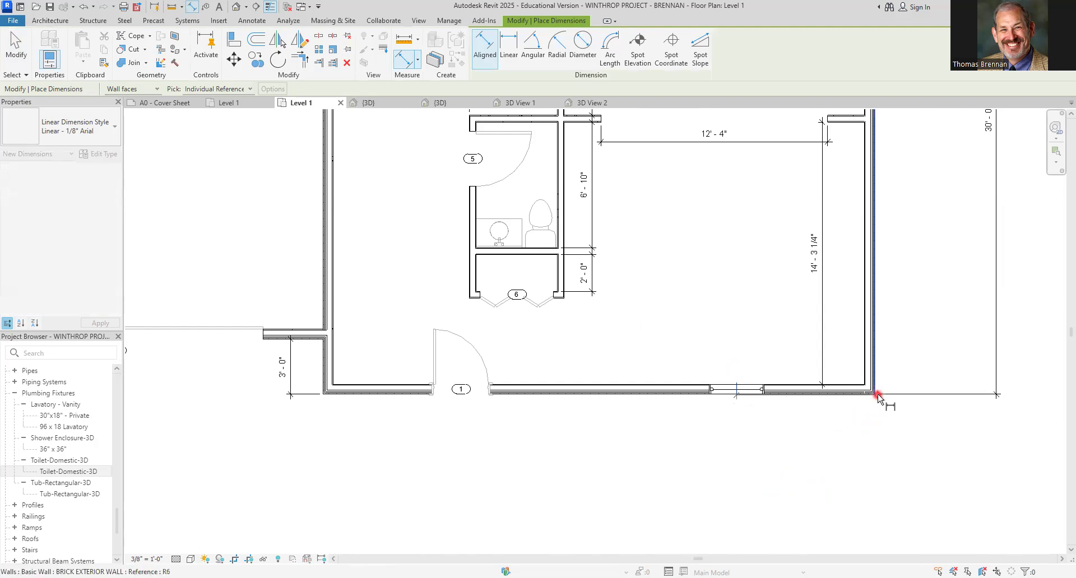
pyautogui.click(872, 447)
# Dimension the south entry door's center from the inner face of the room's west wall
pyautogui.click(323, 315)
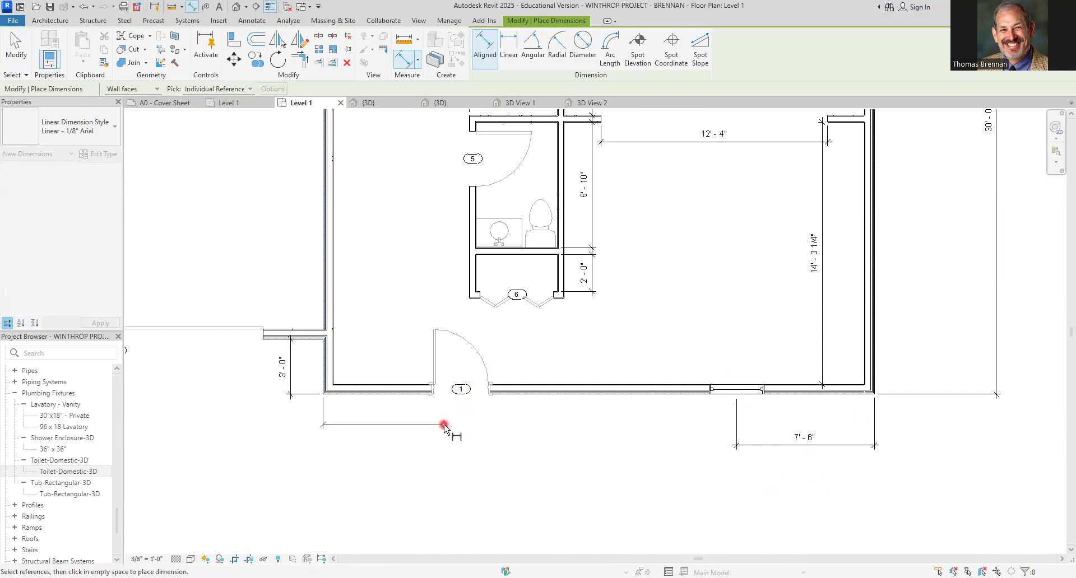
pyautogui.click(460, 394)
pyautogui.click(460, 447)
# Dimension the north exterior door's center from the inner face of the east wall
pyautogui.scroll(-3, 595, 470)
pyautogui.moveTo(596, 264); pyautogui.dragTo(591, 475, button='middle')
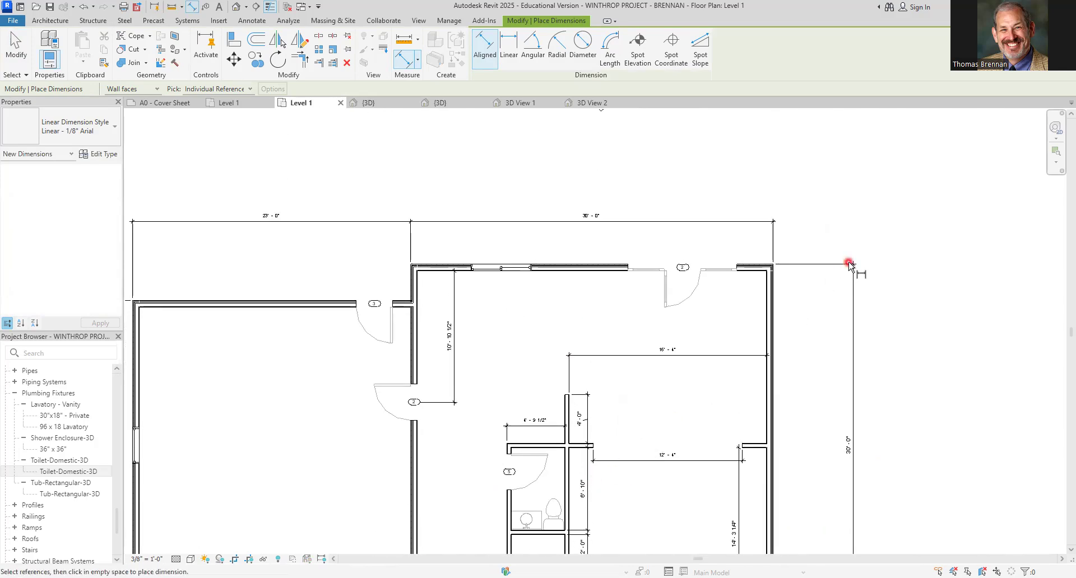
pyautogui.scroll(4, 649, 248)
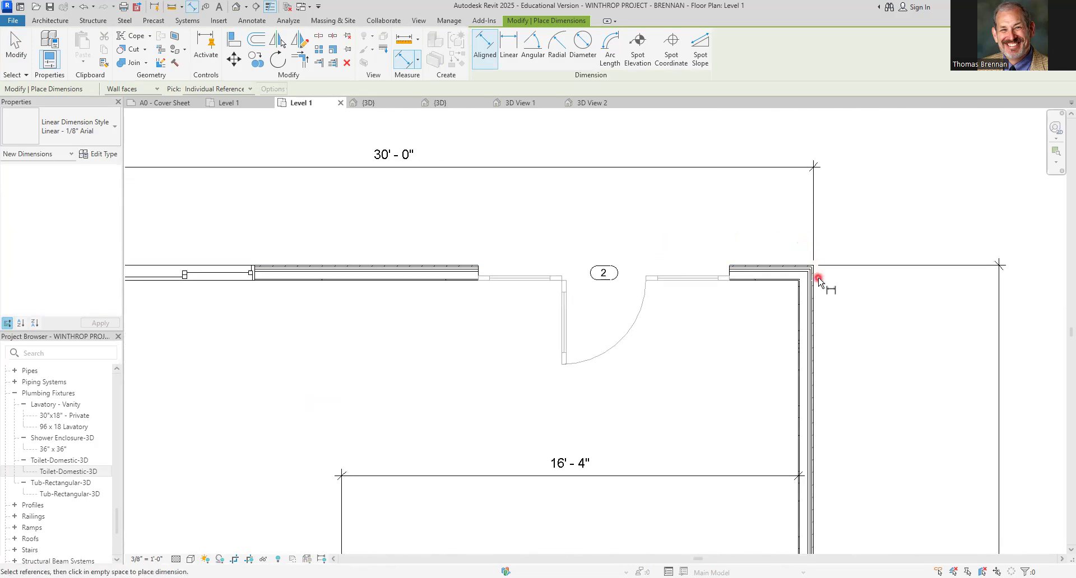
pyautogui.click(817, 283)
pyautogui.click(613, 299)
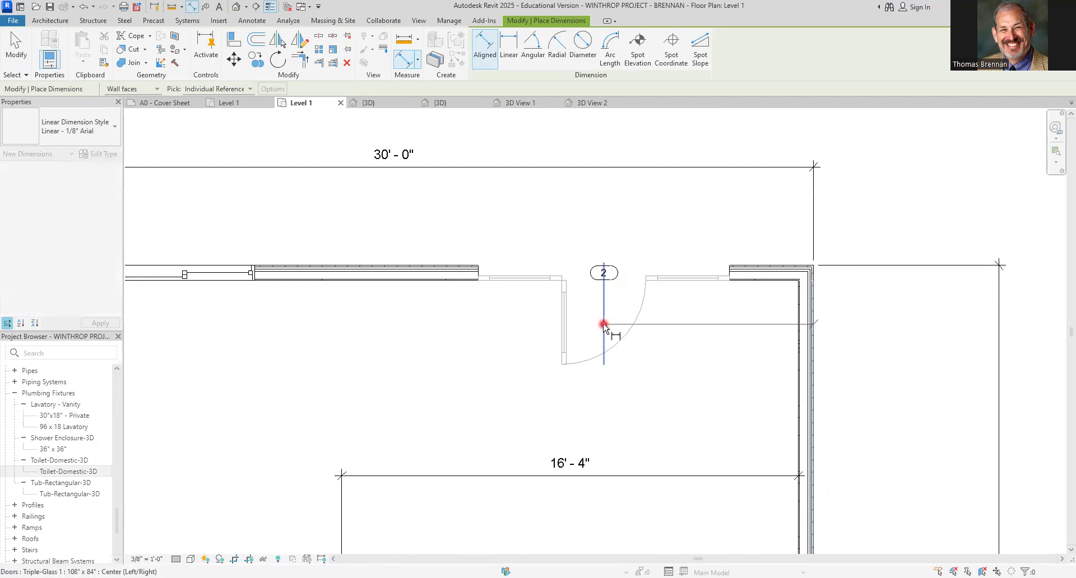
pyautogui.click(609, 211)
# Dimension the north wall window's center from the west wall, then exit the dimension command
pyautogui.scroll(-2, 557, 236)
pyautogui.moveTo(552, 240); pyautogui.dragTo(893, 237, button='middle')
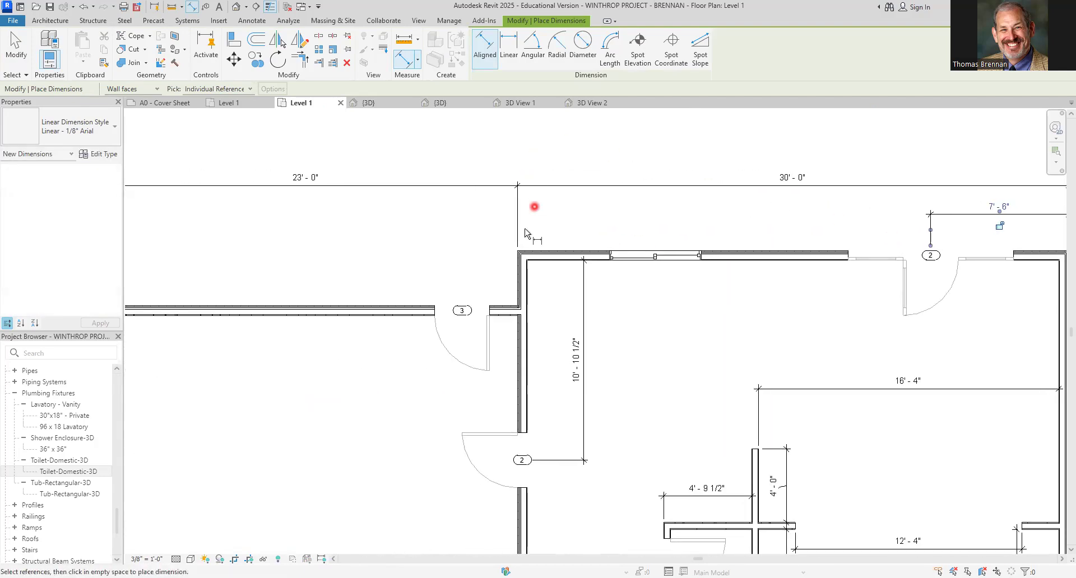
pyautogui.click(518, 263)
pyautogui.click(655, 253)
pyautogui.click(659, 215)
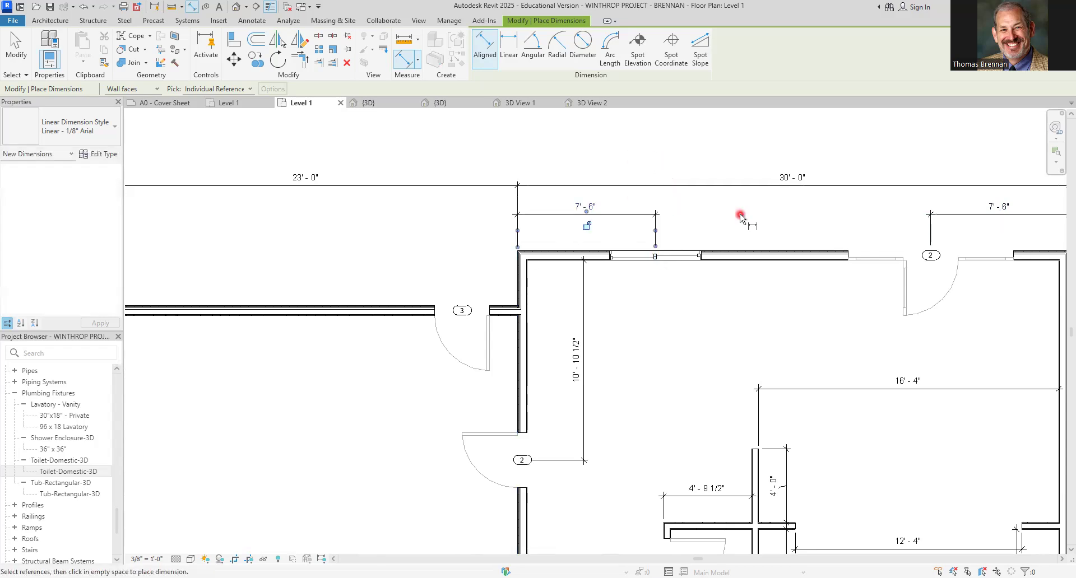
pyautogui.press('Escape')
pyautogui.press('Escape')
pyautogui.scroll(-2, 737, 219)
pyautogui.moveTo(722, 238); pyautogui.dragTo(698, 220, button='middle')
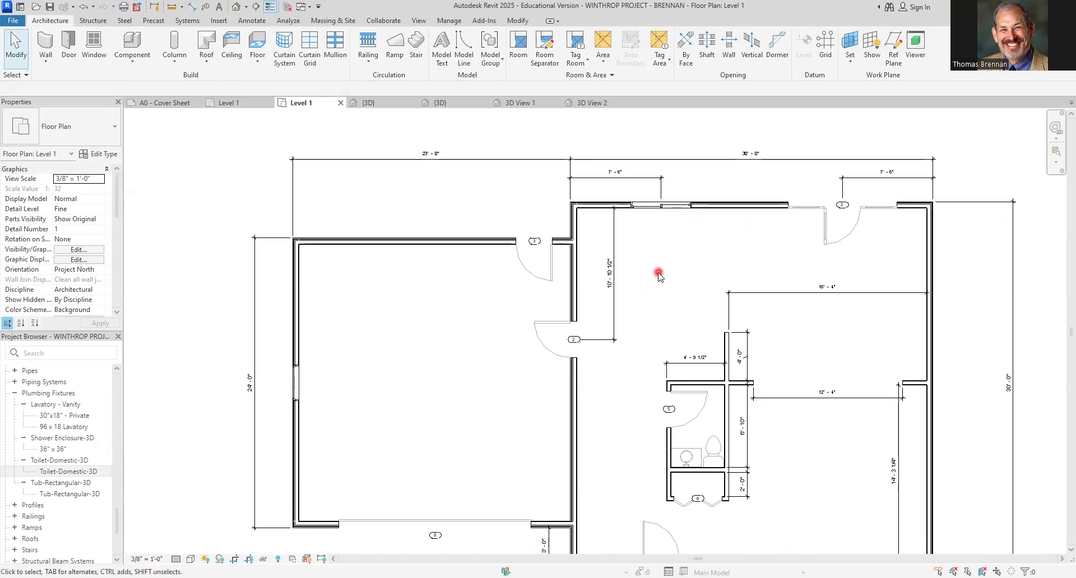
pyautogui.scroll(-2, 663, 280)
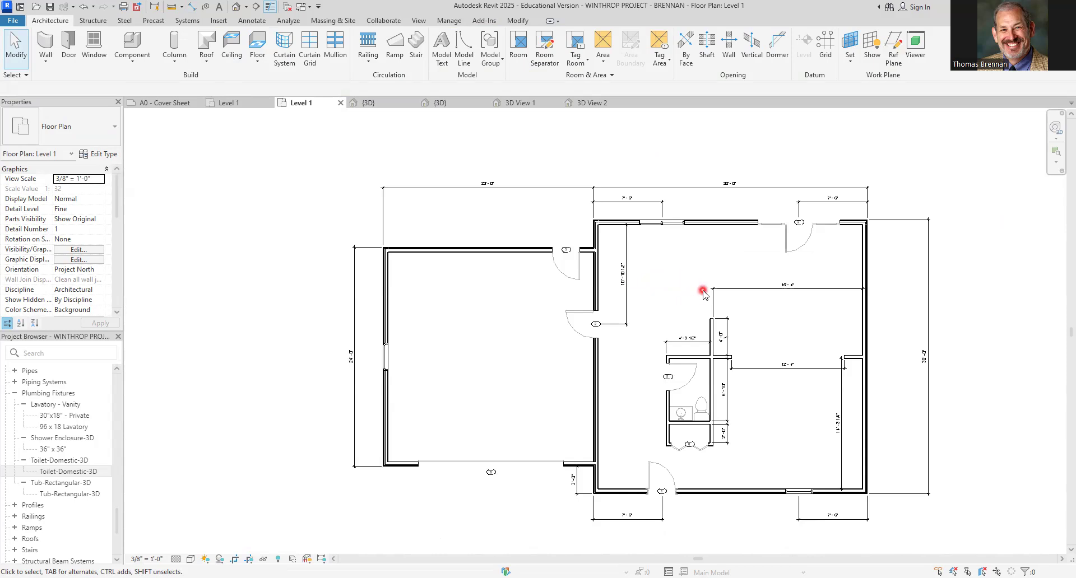
pyautogui.rightClick(703, 292)
pyautogui.click(658, 301)
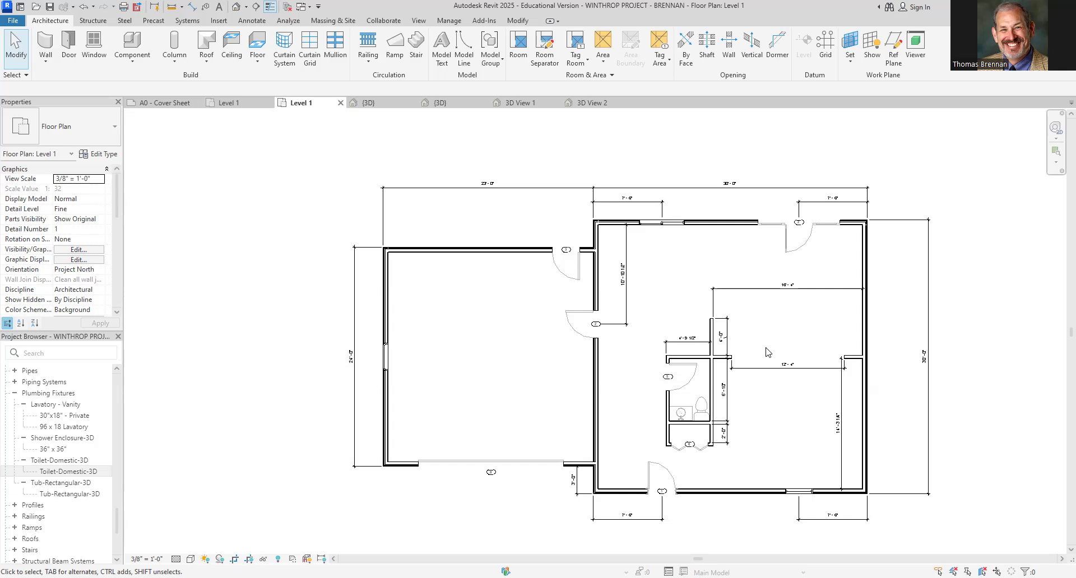
# Open the Basement floor plan
pyautogui.moveTo(118, 521); pyautogui.dragTo(124, 396)
pyautogui.click(66, 398)
pyautogui.doubleClick(66, 399)
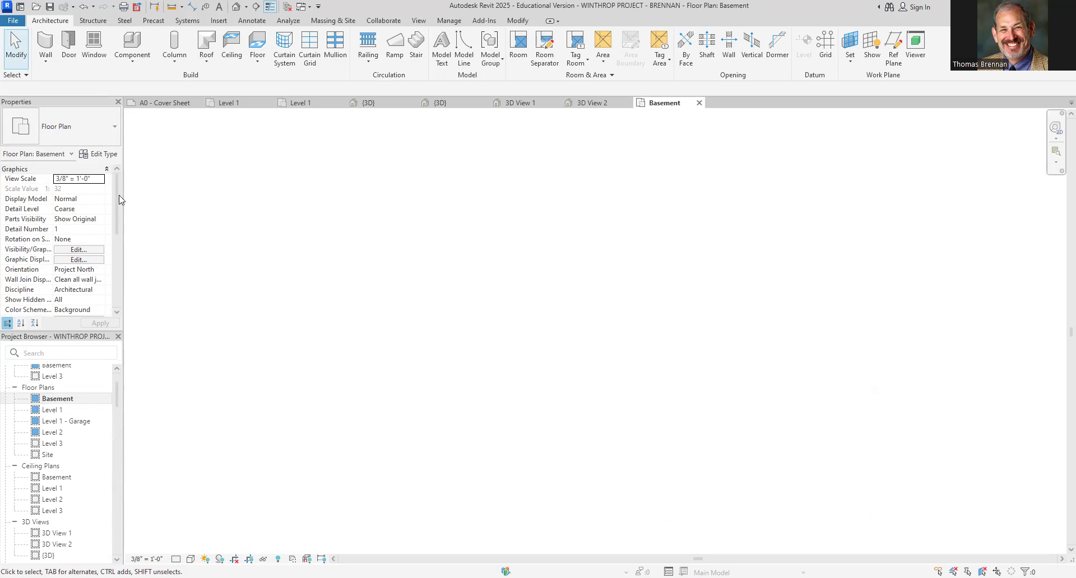
# Set the Basement plan's underlay base level to Level 1
pyautogui.moveTo(117, 200); pyautogui.dragTo(186, 249)
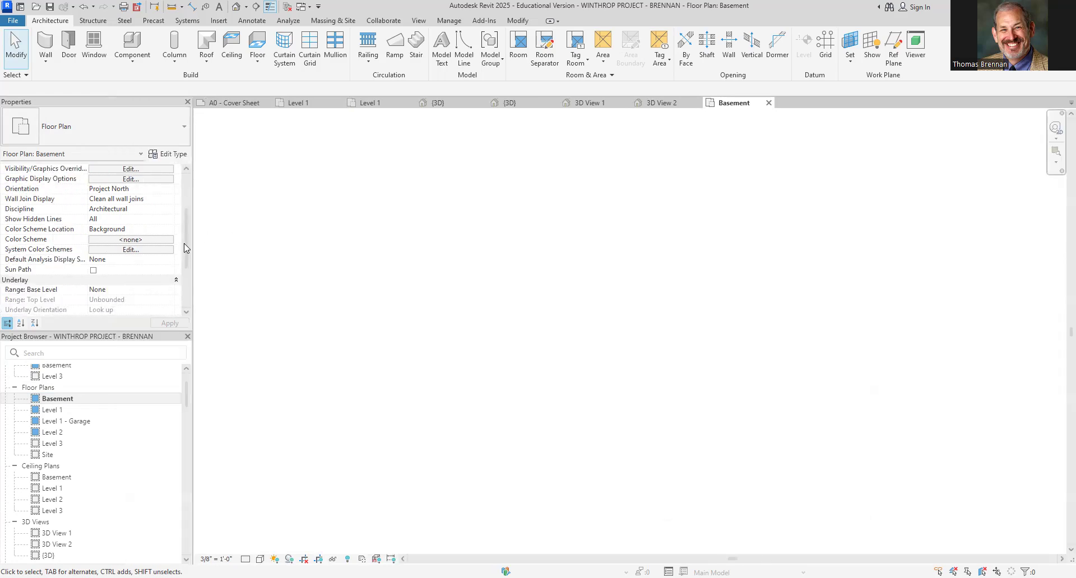
pyautogui.scroll(-3, 170, 258)
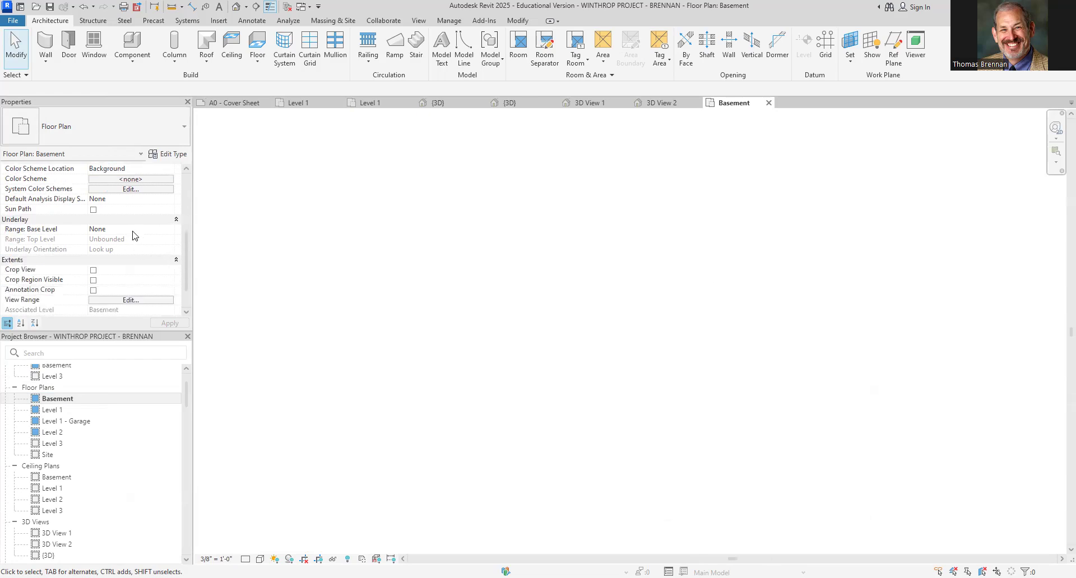
pyautogui.click(29, 220)
pyautogui.click(176, 220)
pyautogui.click(156, 230)
pyautogui.click(170, 230)
pyautogui.click(171, 230)
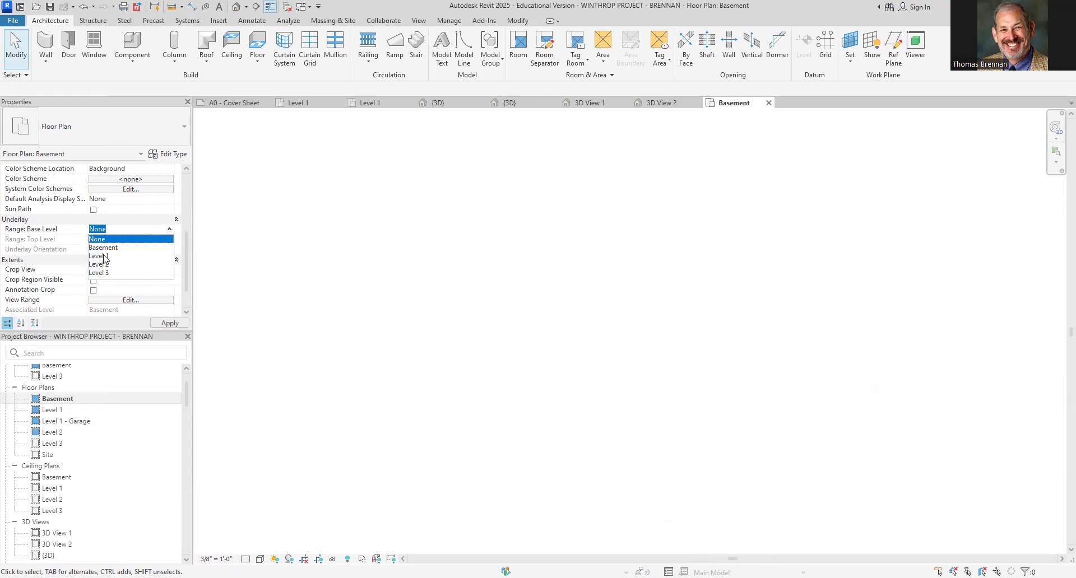
pyautogui.click(107, 256)
pyautogui.moveTo(829, 392); pyautogui.dragTo(677, 360, button='middle')
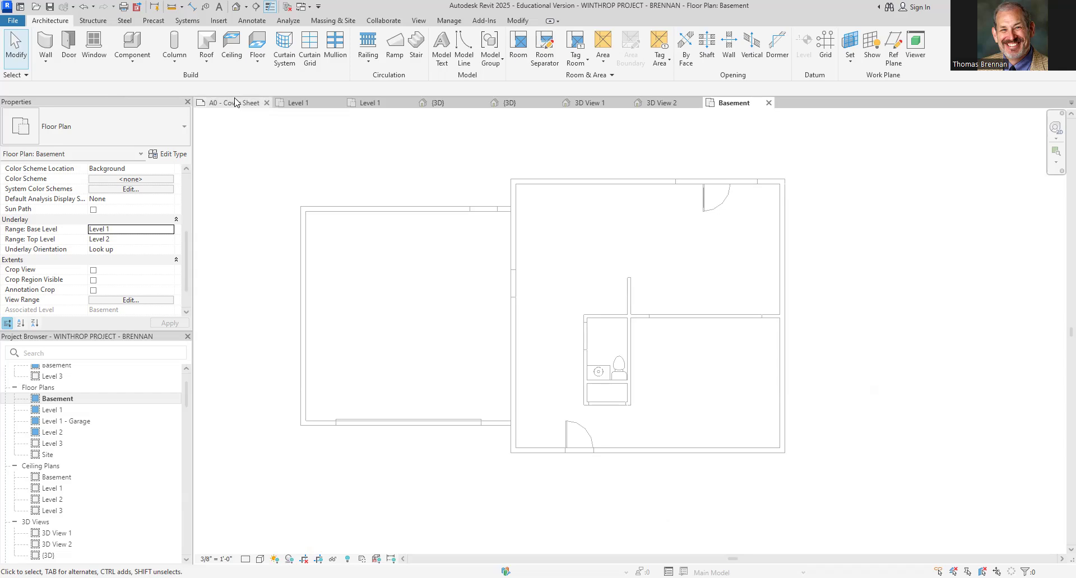
# Start the Wall tool and choose the Generic - 6.5" wall type
pyautogui.click(45, 50)
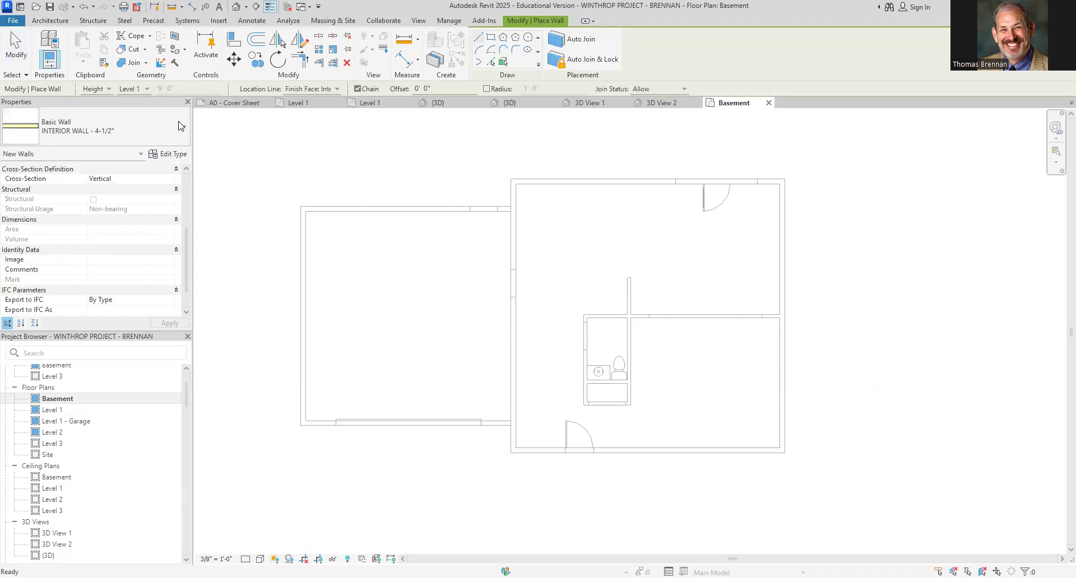
pyautogui.click(167, 133)
pyautogui.moveTo(55, 233)
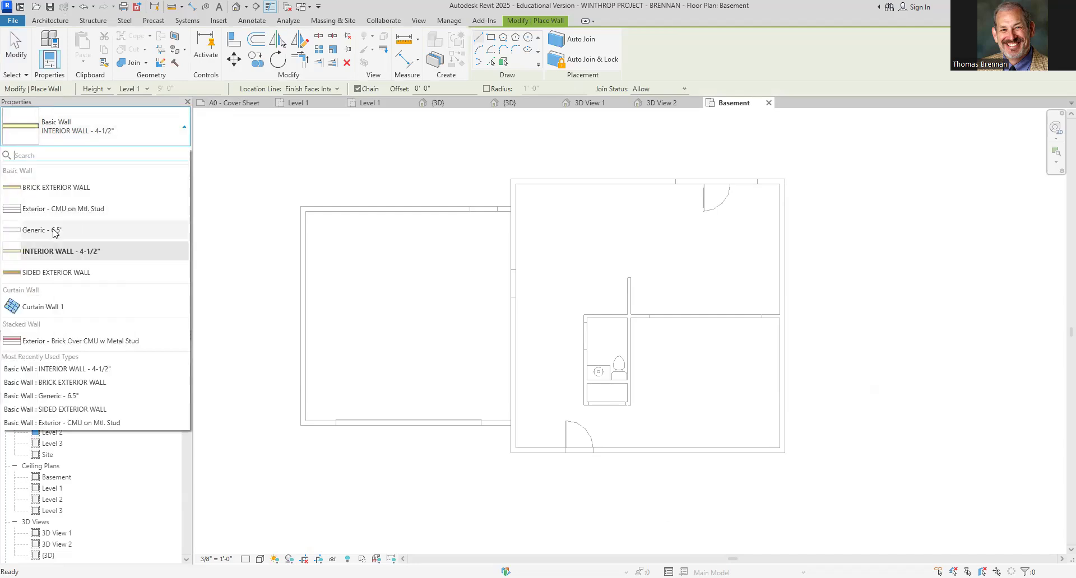
pyautogui.click(55, 231)
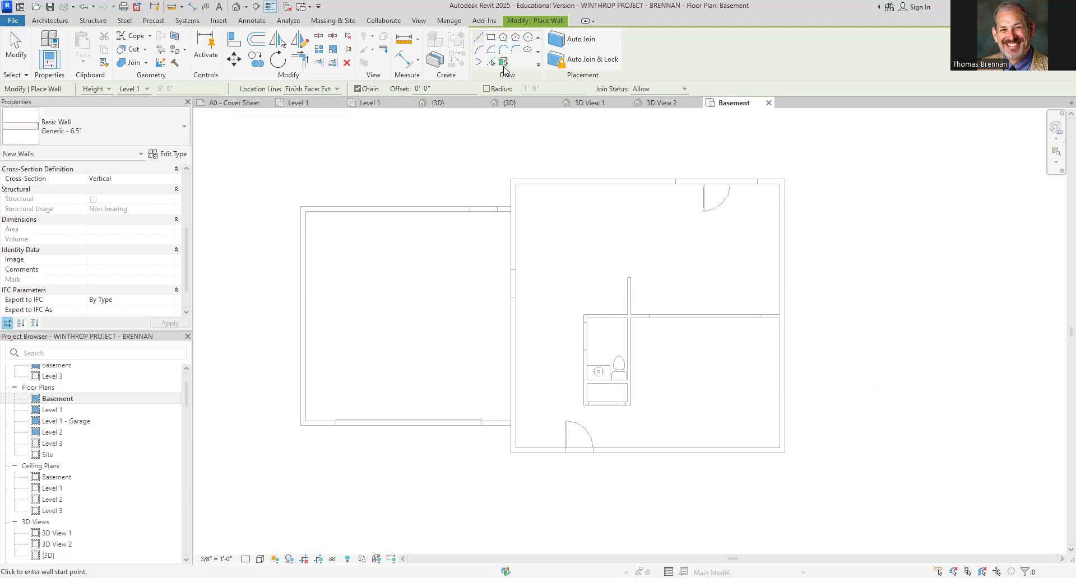
pyautogui.click(503, 63)
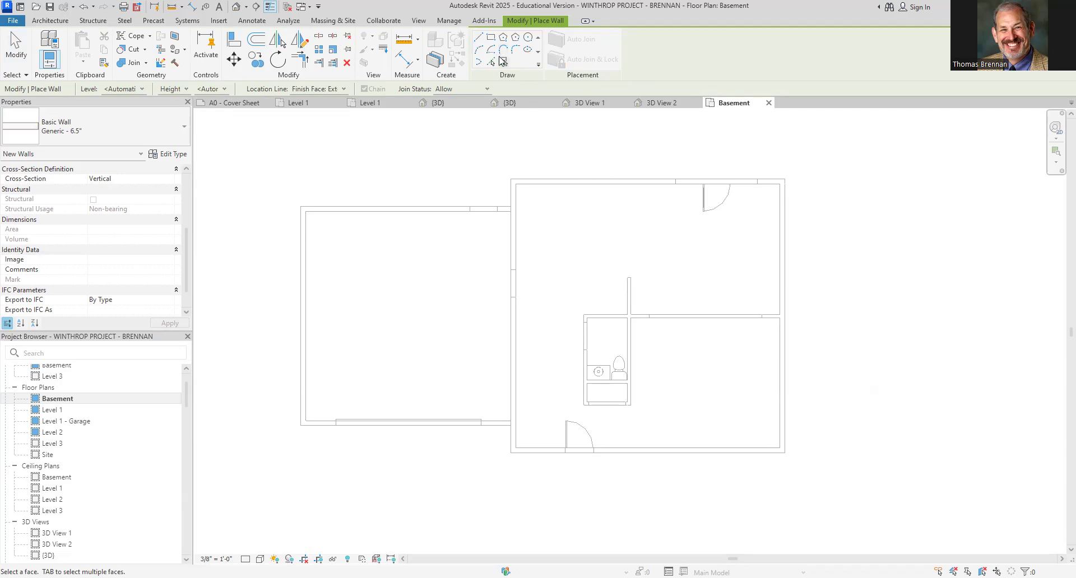
pyautogui.click(503, 63)
pyautogui.click(502, 60)
pyautogui.press('Escape')
pyautogui.press('Escape')
pyautogui.moveTo(561, 219); pyautogui.dragTo(611, 225, button='middle')
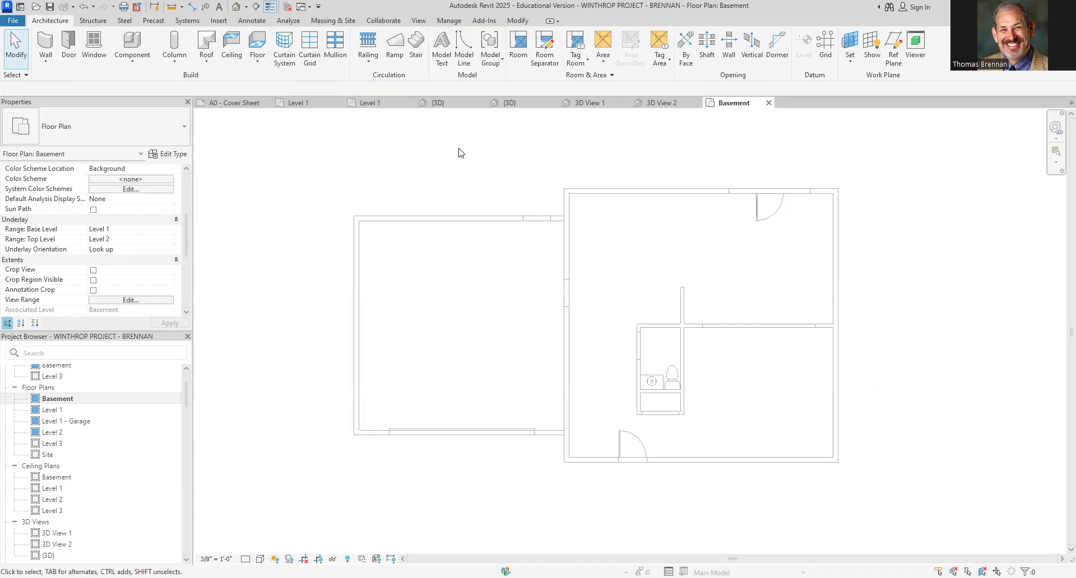
# Draw a rectangular Generic - 6.5" wall around the main house outline, corner to corner
pyautogui.click(53, 44)
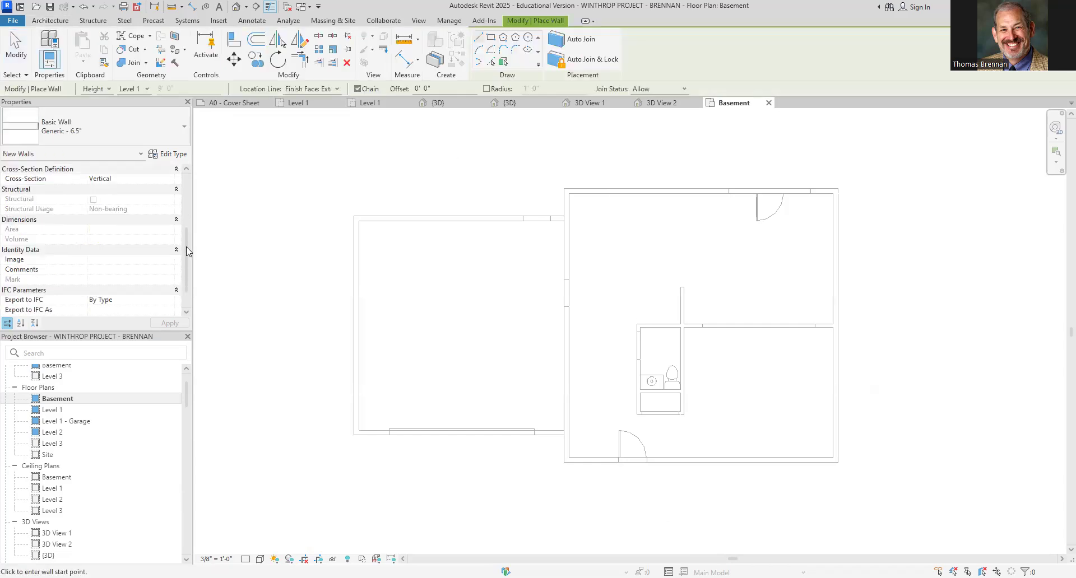
pyautogui.moveTo(190, 248); pyautogui.dragTo(189, 186)
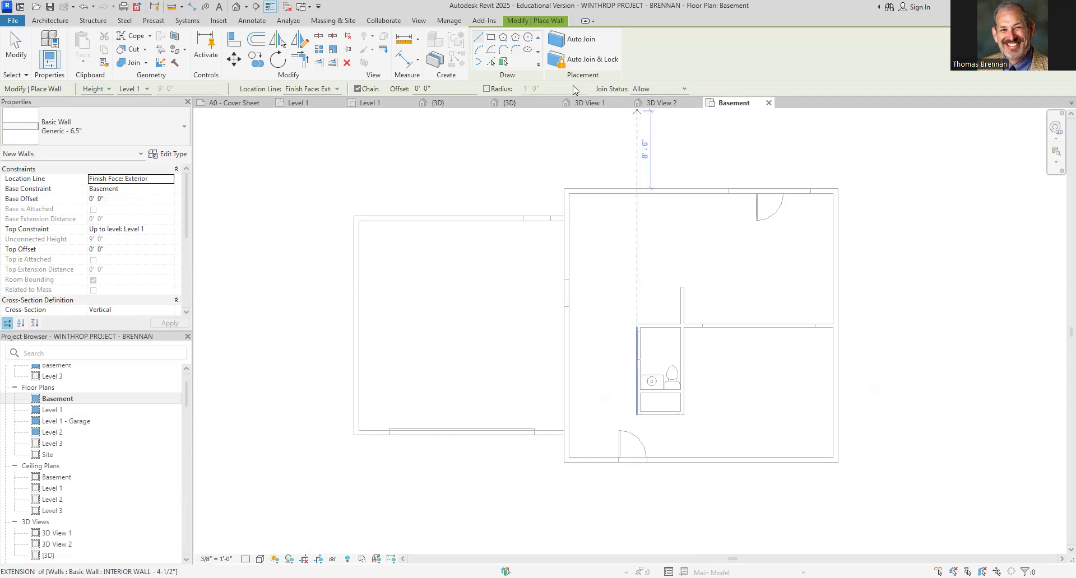
pyautogui.click(503, 63)
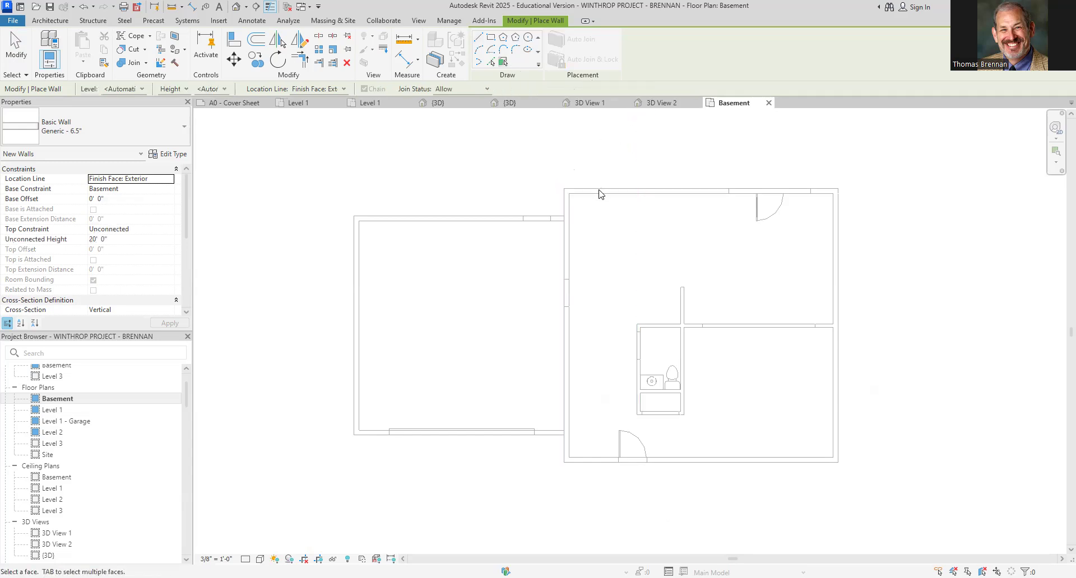
pyautogui.click(488, 40)
pyautogui.click(564, 189)
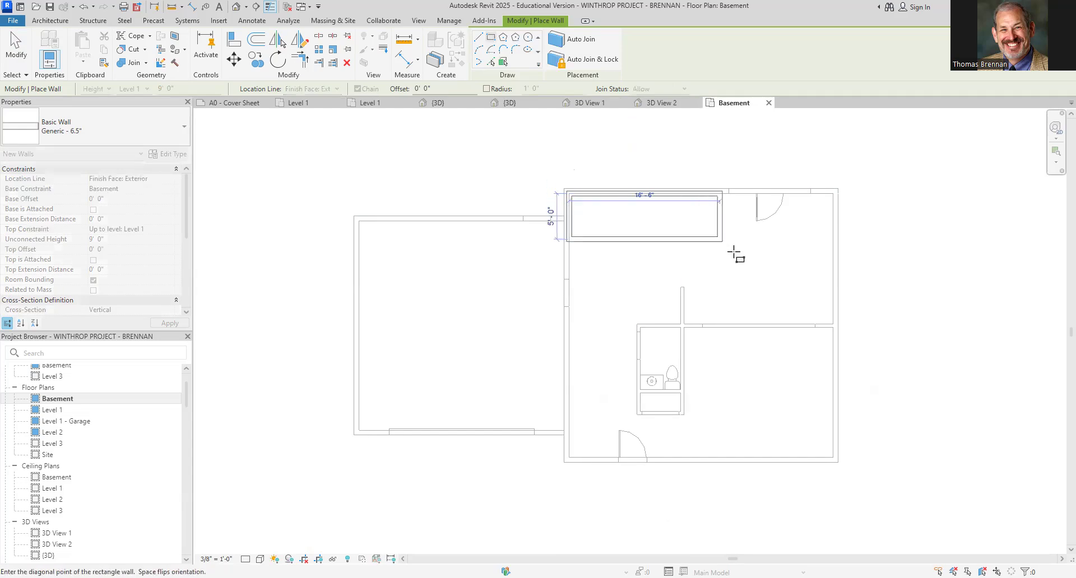
pyautogui.click(838, 462)
pyautogui.scroll(4, 622, 185)
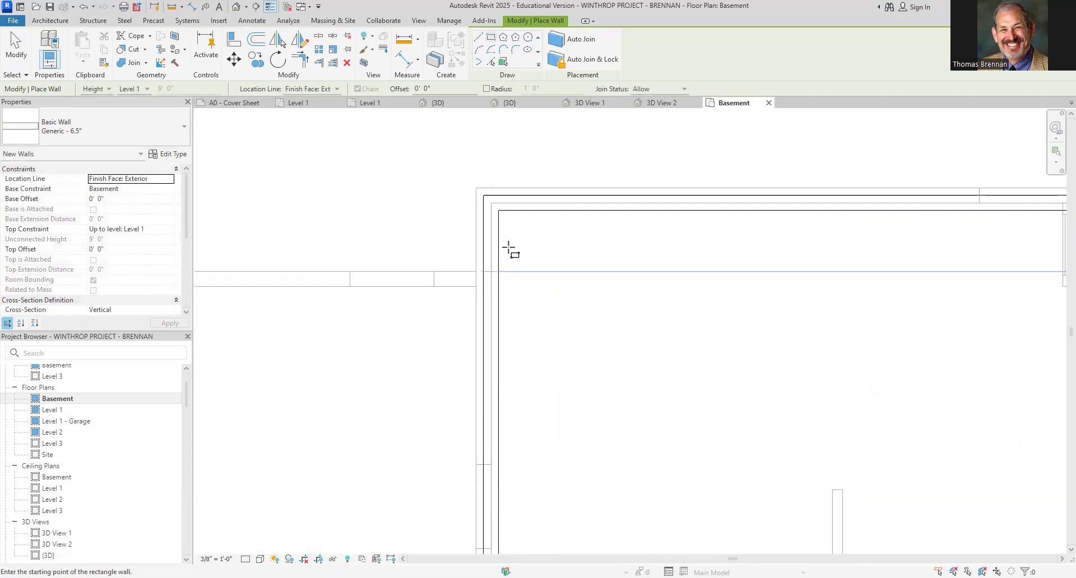
pyautogui.press('Escape')
pyautogui.press('Escape')
# Select the new north basement wall and drag its west end slightly outward
pyautogui.click(493, 198)
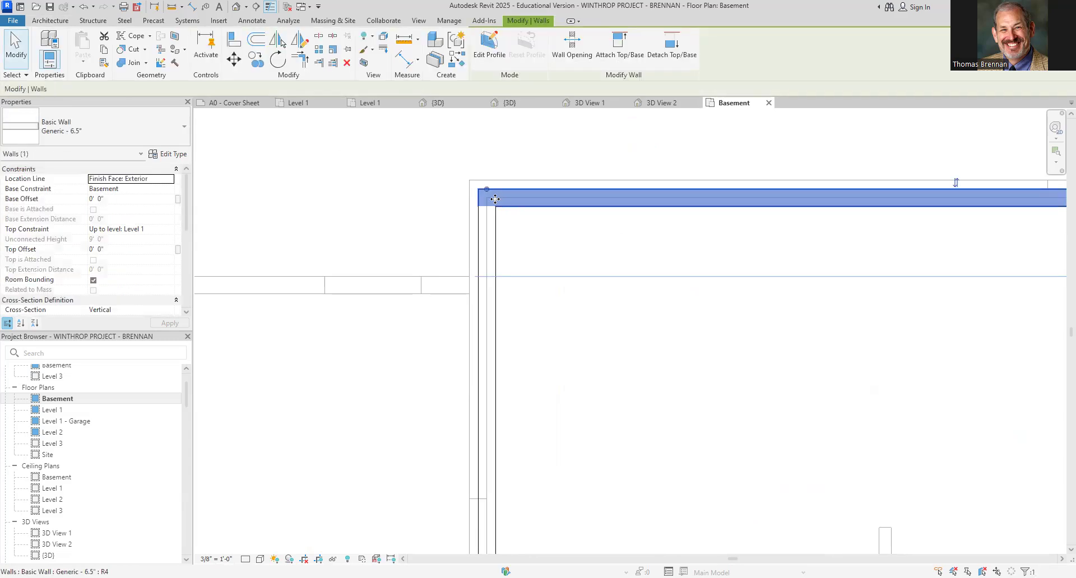
pyautogui.moveTo(485, 190); pyautogui.dragTo(476, 180)
pyautogui.click(583, 238)
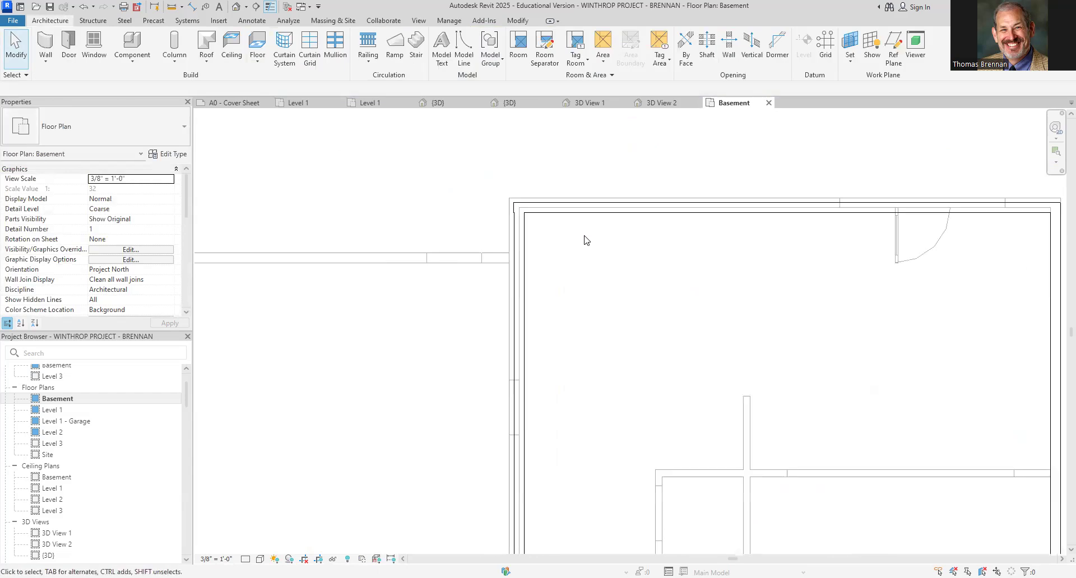
pyautogui.scroll(-4, 584, 238)
pyautogui.click(796, 317)
pyautogui.press('Escape')
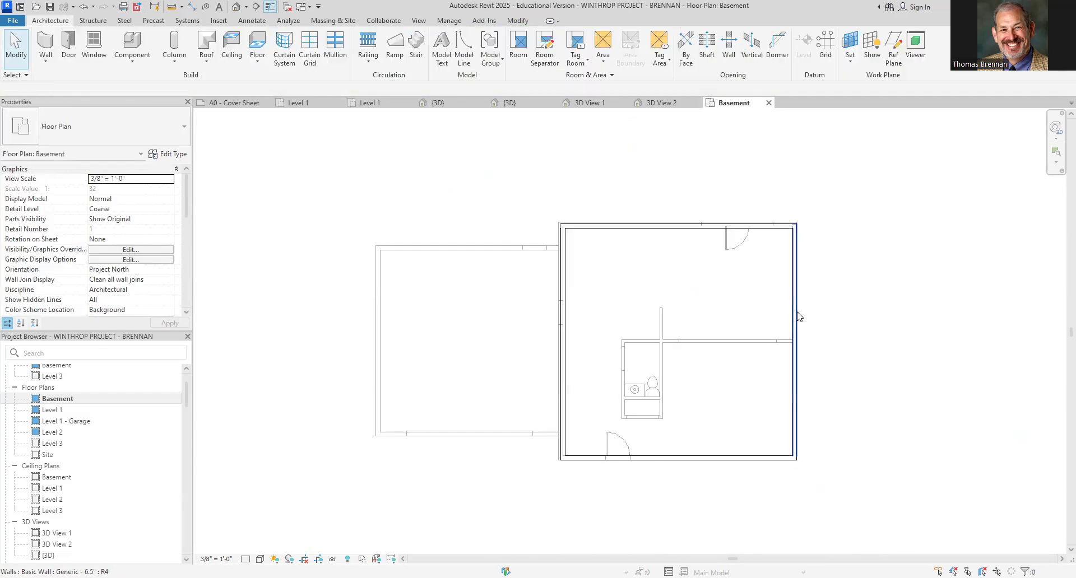
pyautogui.scroll(4, 799, 315)
pyautogui.scroll(-4, 800, 316)
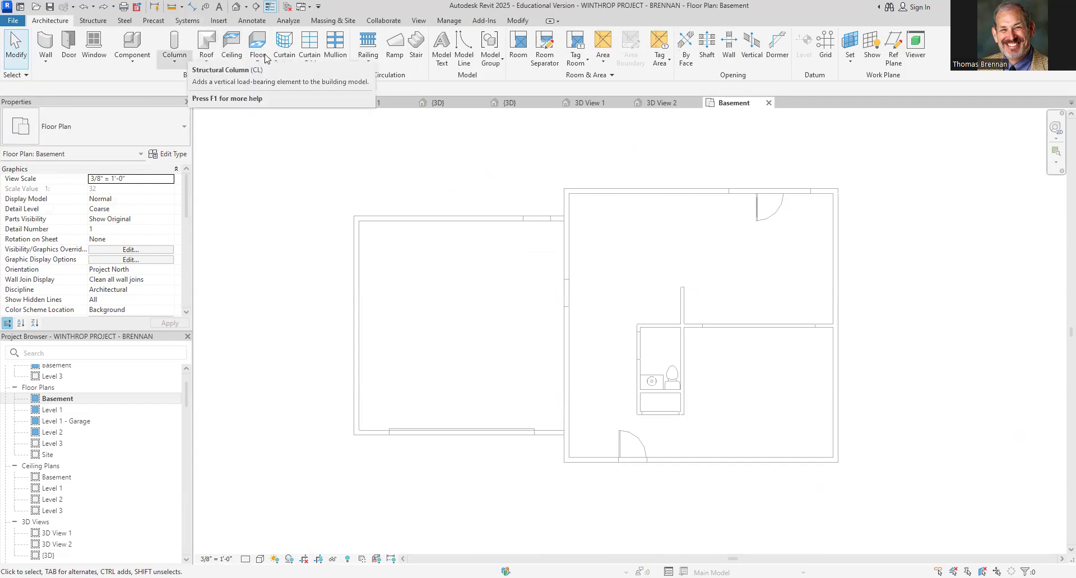
pyautogui.click(48, 45)
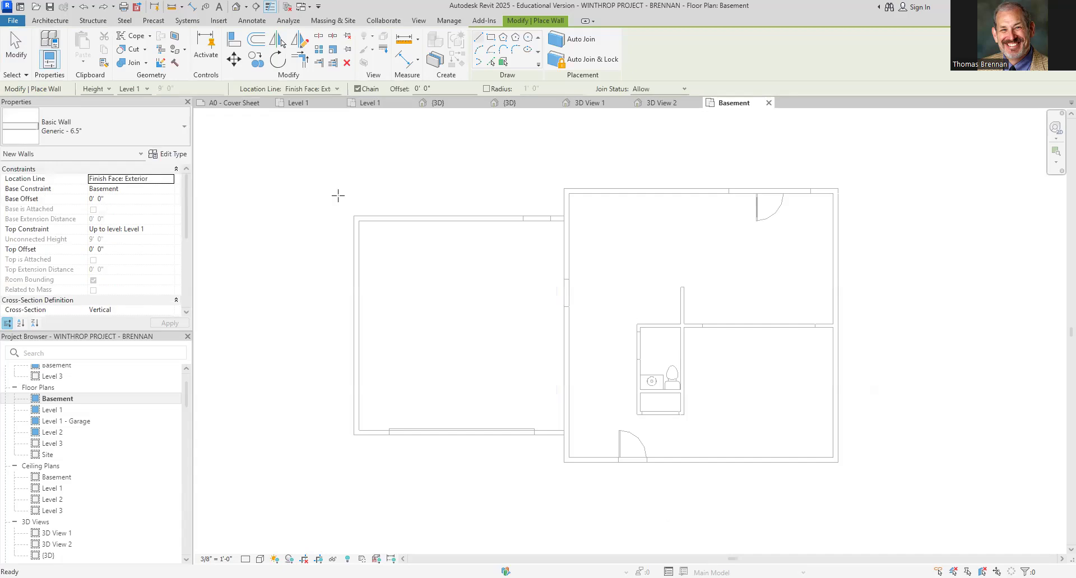
pyautogui.click(502, 62)
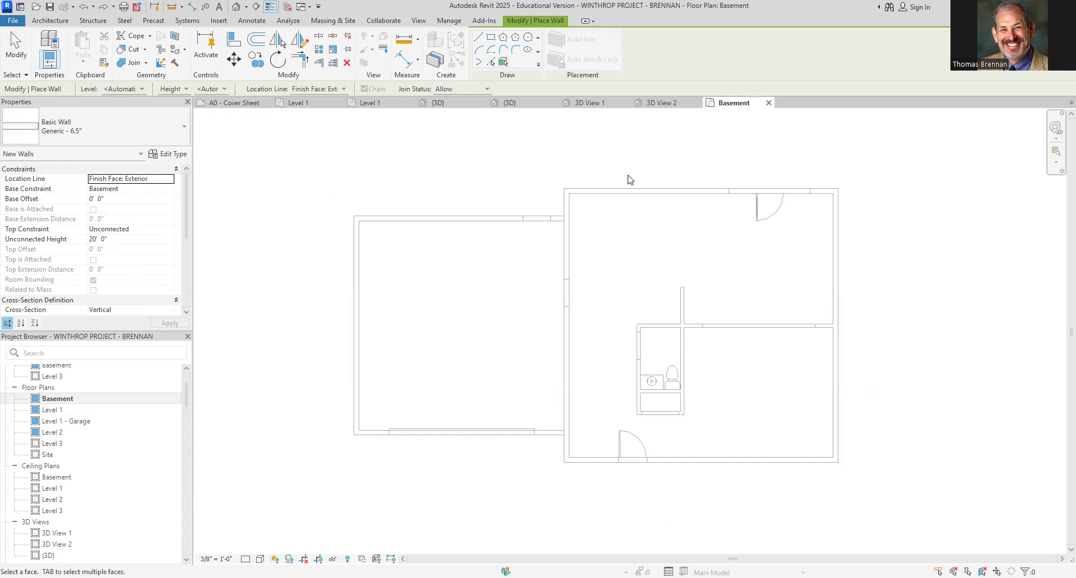
pyautogui.click(493, 40)
pyautogui.scroll(5, 571, 181)
pyautogui.click(543, 213)
pyautogui.scroll(-5, 691, 333)
pyautogui.moveTo(715, 374); pyautogui.dragTo(547, 120, button='middle')
pyautogui.scroll(3, 783, 353)
pyautogui.scroll(4, 779, 348)
pyautogui.click(708, 314)
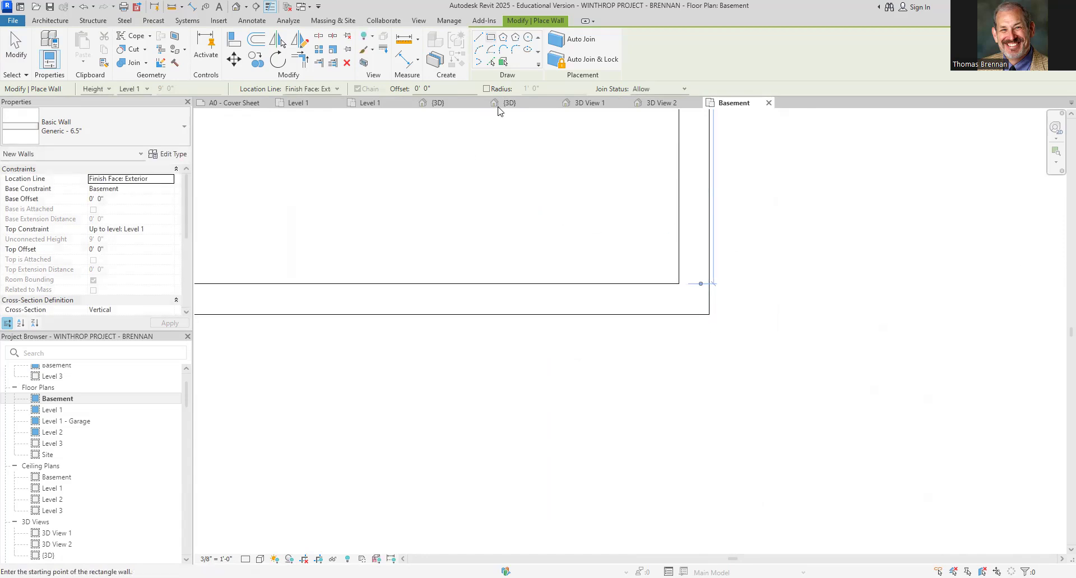
pyautogui.scroll(-4, 541, 184)
pyautogui.moveTo(543, 197); pyautogui.dragTo(511, 200, button='middle')
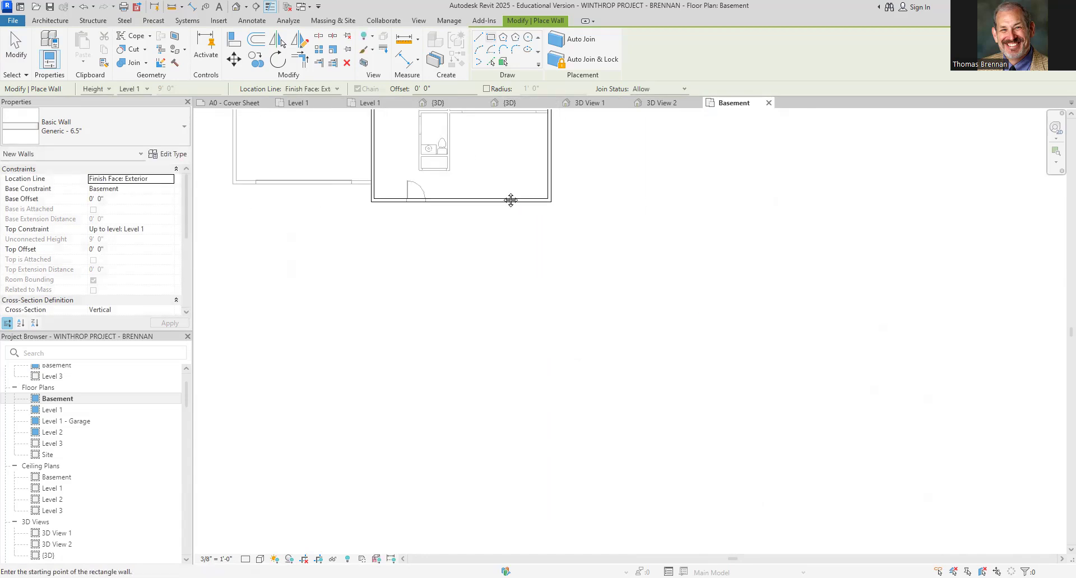
pyautogui.scroll(-2, 511, 200)
# Review the model in the 3D views, dismissing the save reminder
pyautogui.click(508, 102)
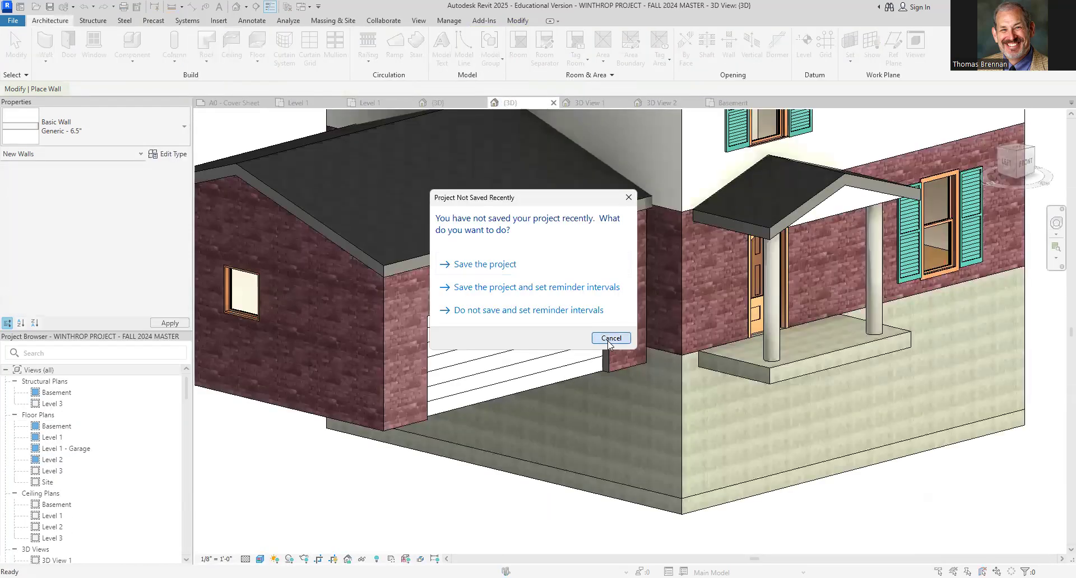
pyautogui.click(611, 339)
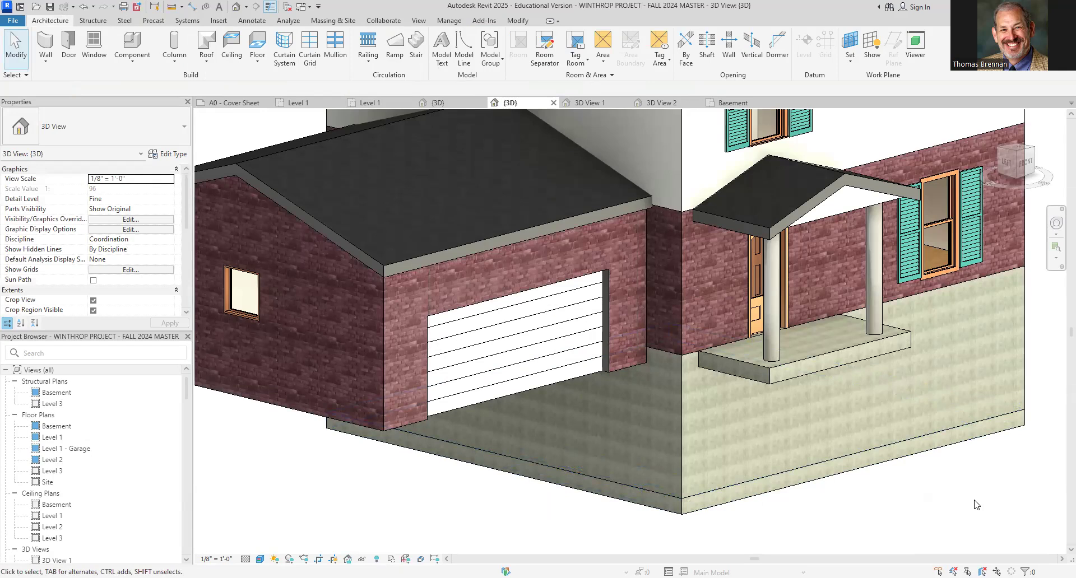
pyautogui.scroll(-4, 975, 502)
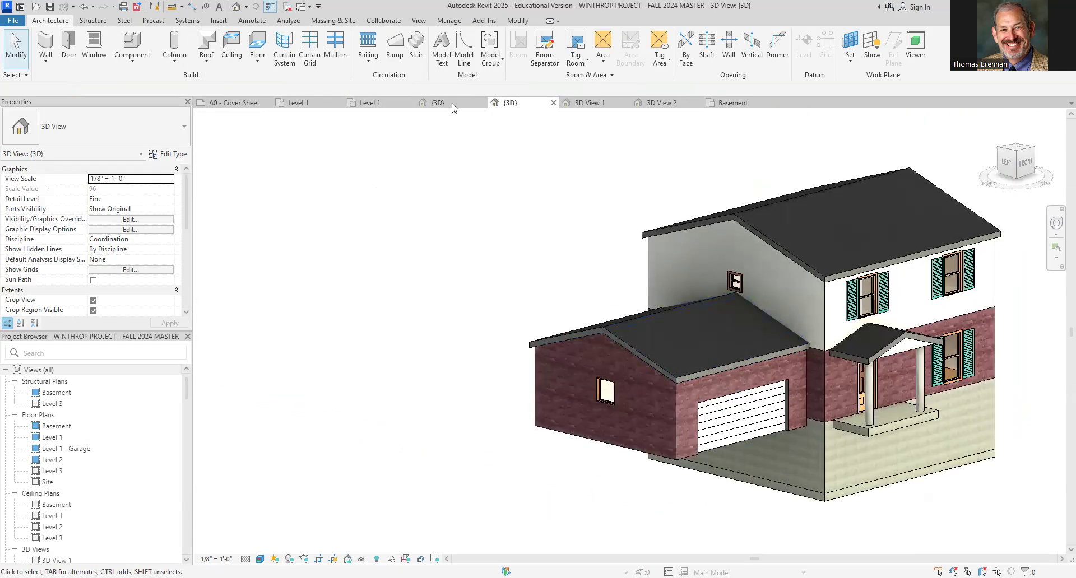
pyautogui.click(455, 106)
pyautogui.moveTo(937, 520); pyautogui.dragTo(829, 474, button='middle')
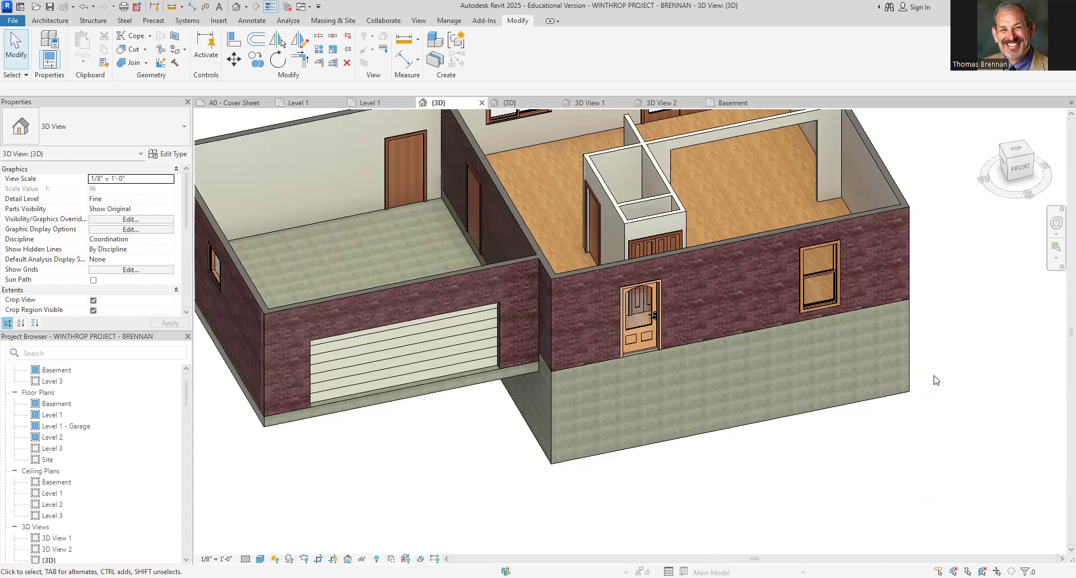
pyautogui.scroll(-3, 934, 380)
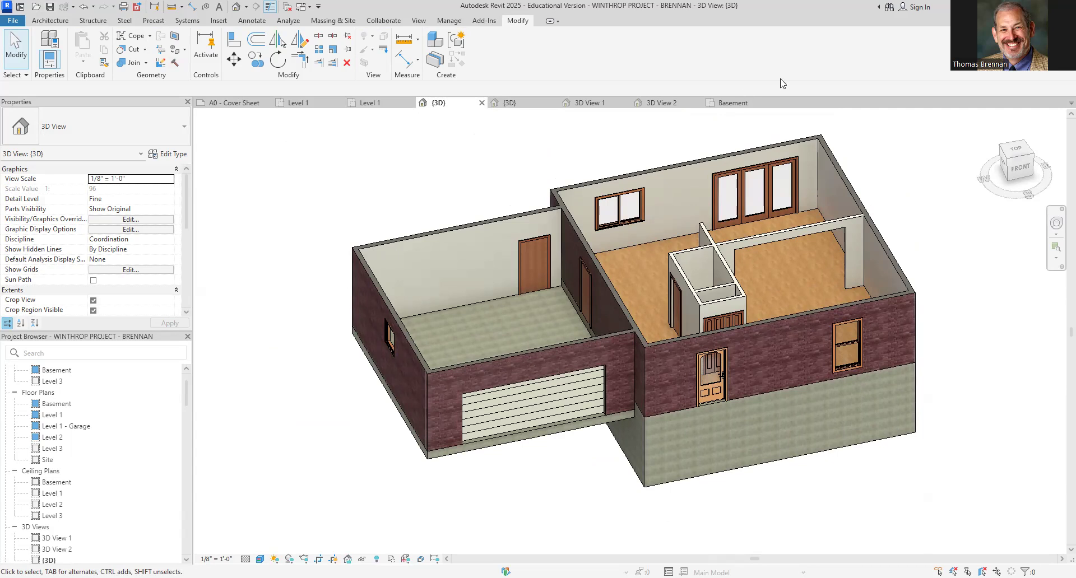
# Return to the Basement plan and set its underlay base level to None
pyautogui.click(728, 104)
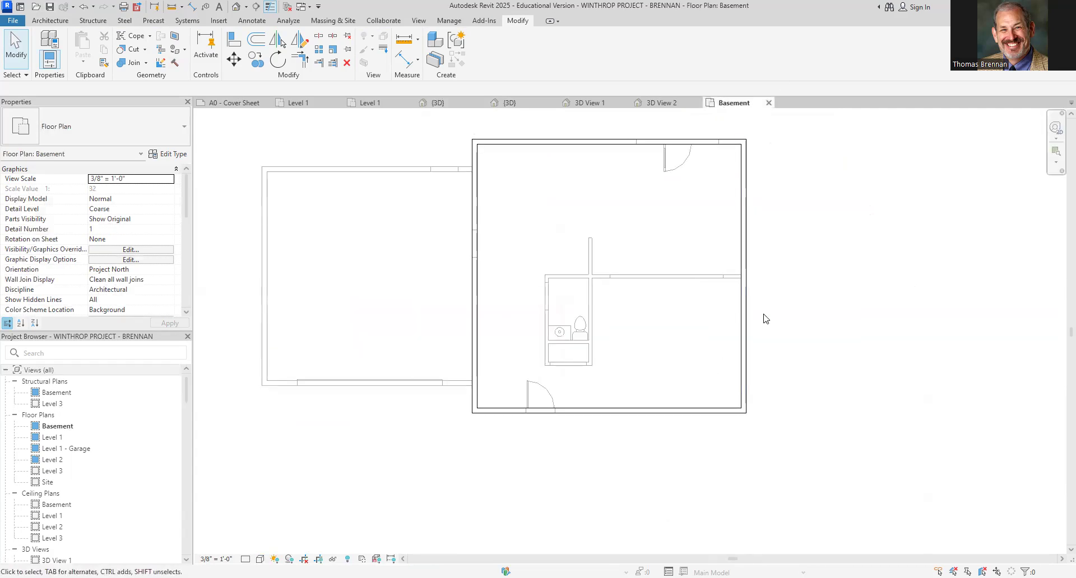
pyautogui.scroll(-5, 186, 213)
pyautogui.scroll(-1, 186, 225)
pyautogui.click(172, 260)
pyautogui.click(170, 260)
pyautogui.click(115, 270)
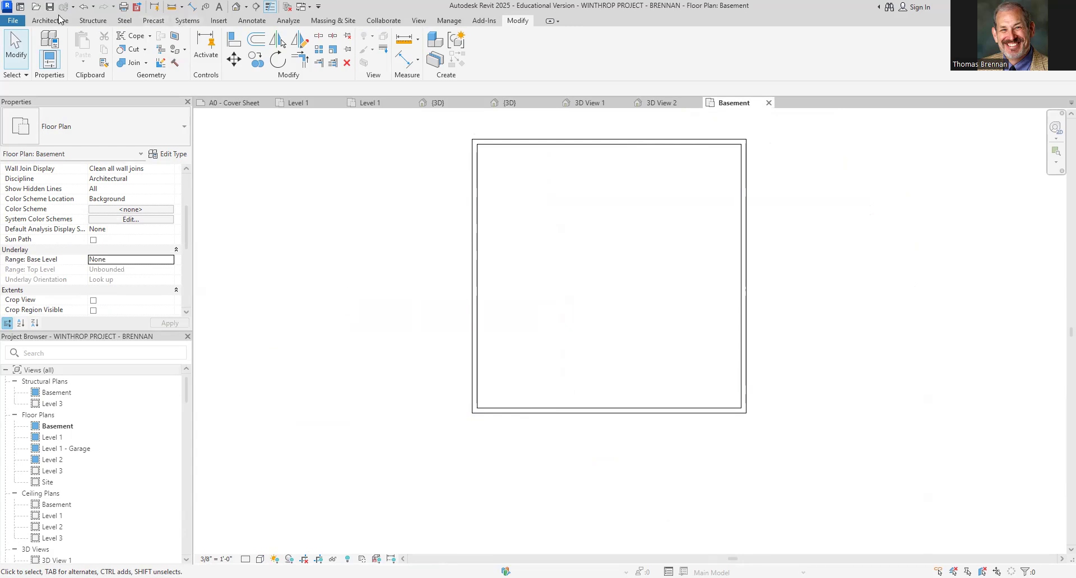
# Create a Generic - 12" floor in the Basement by picking the four basement walls as its boundary
pyautogui.click(38, 23)
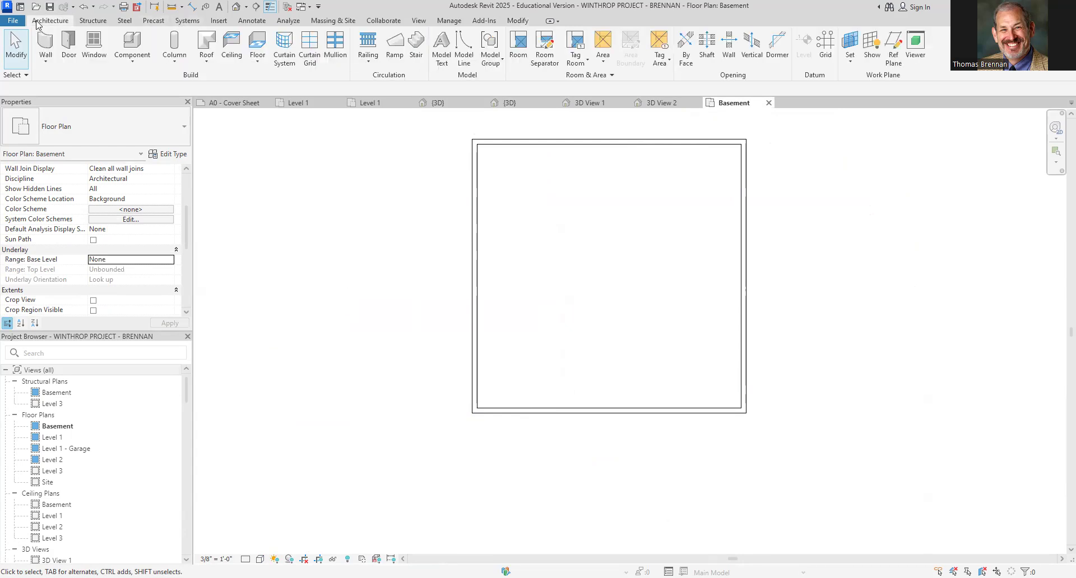
pyautogui.click(257, 57)
pyautogui.click(263, 82)
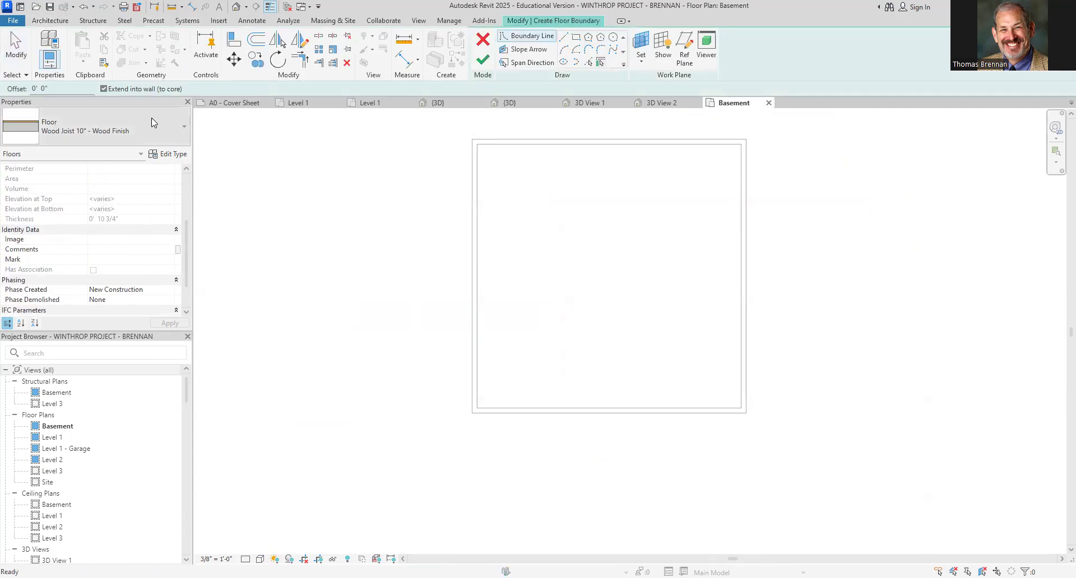
pyautogui.click(183, 138)
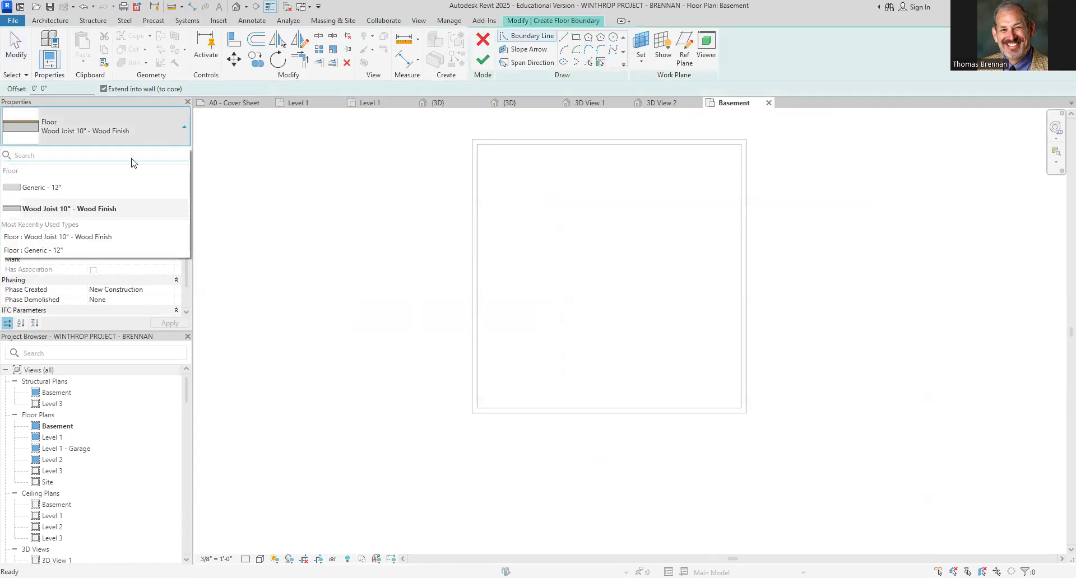
pyautogui.click(54, 189)
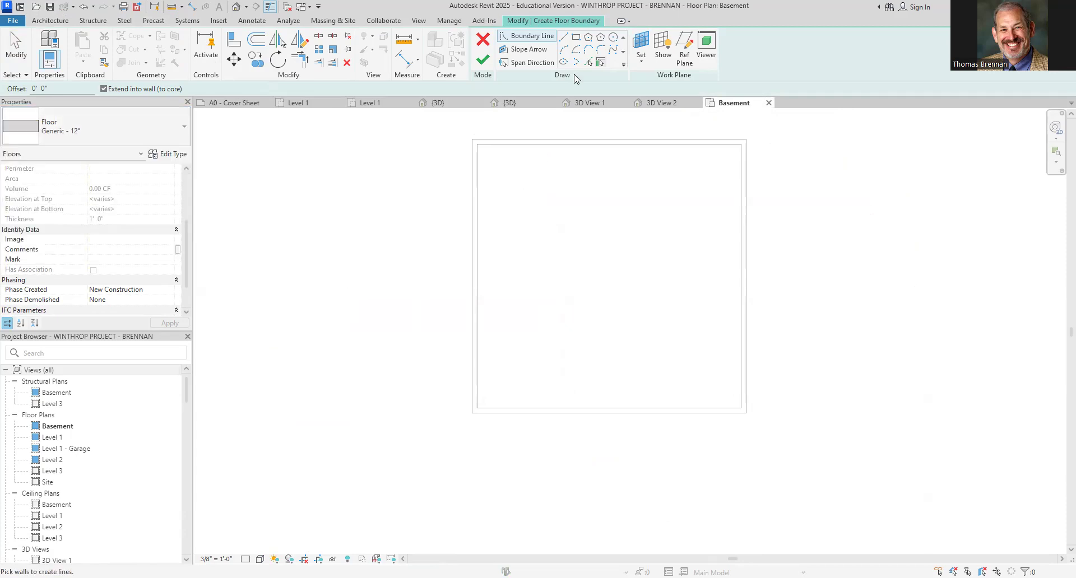
pyautogui.click(605, 140)
pyautogui.click(749, 219)
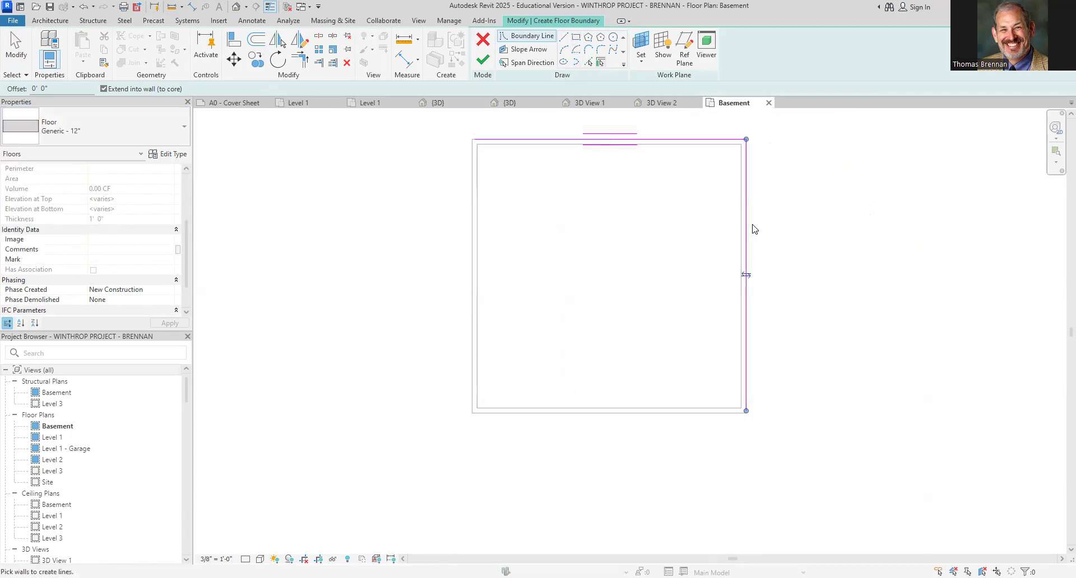
pyautogui.click(705, 417)
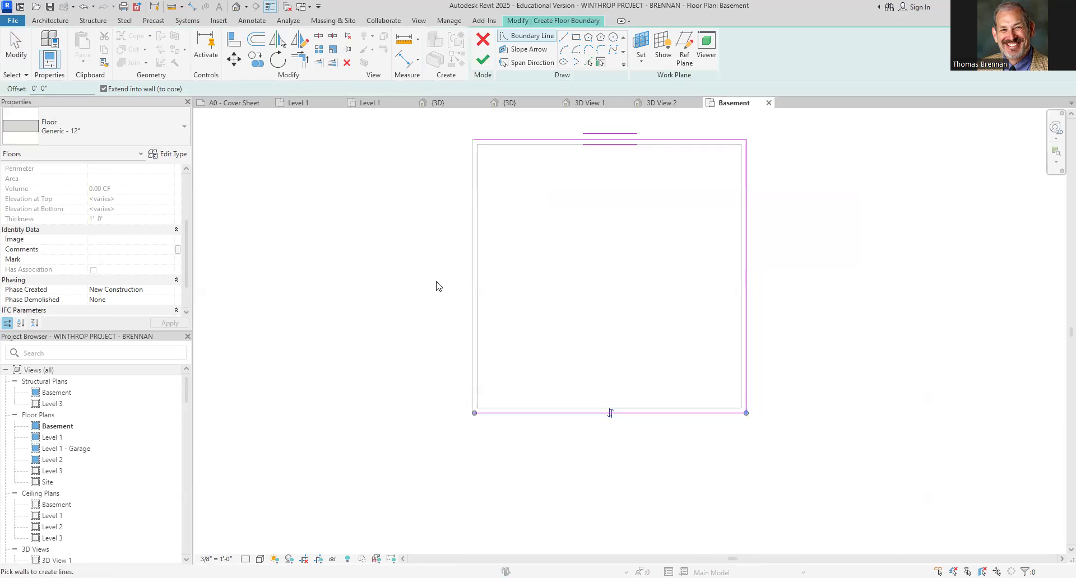
pyautogui.click(474, 263)
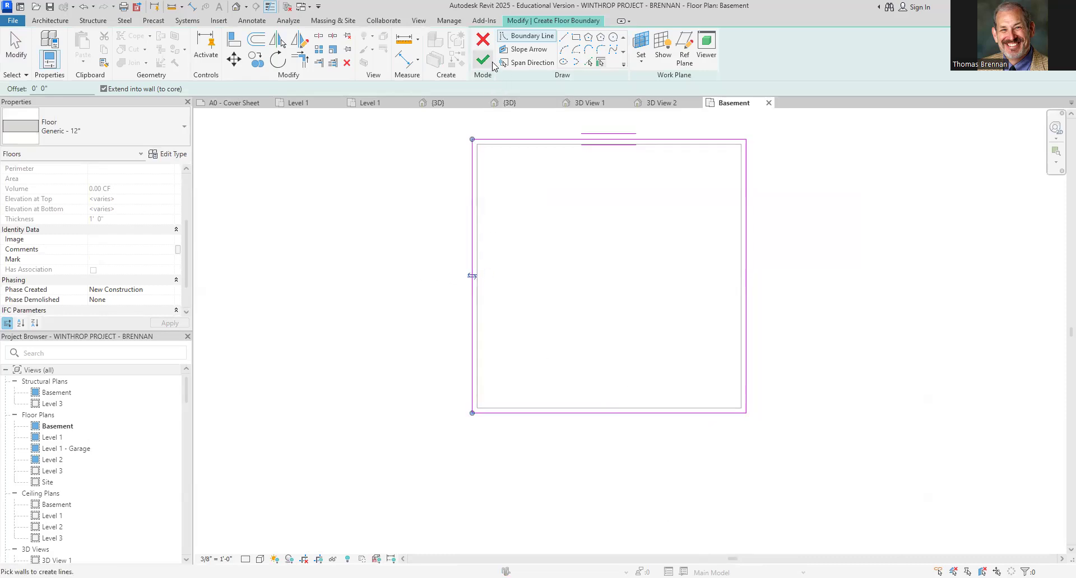
pyautogui.click(482, 58)
# Review the new basement floor in the 3D view and compare the Level 1 and Basement plans
pyautogui.click(455, 105)
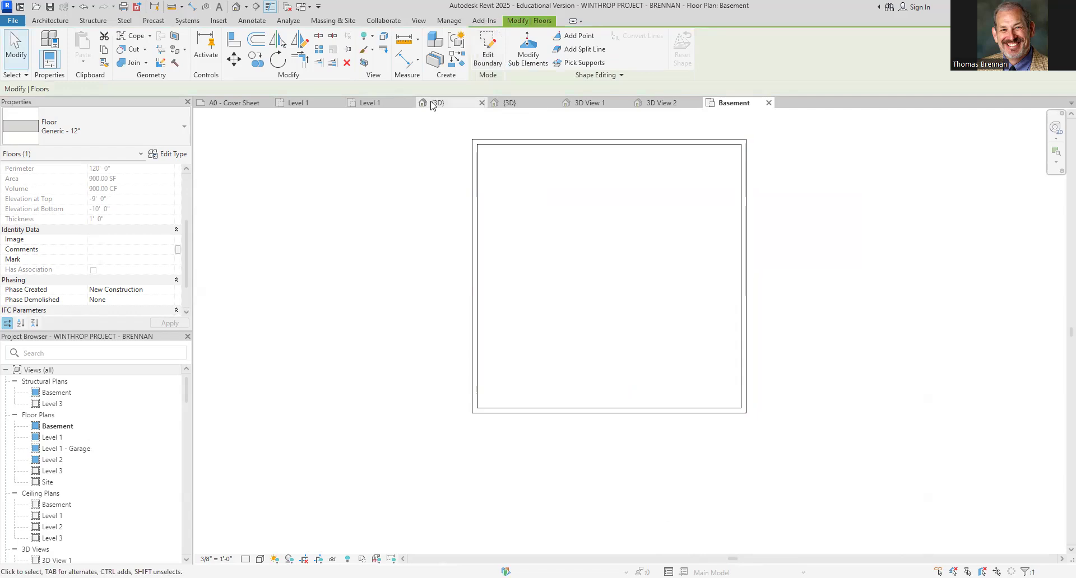
pyautogui.click(896, 528)
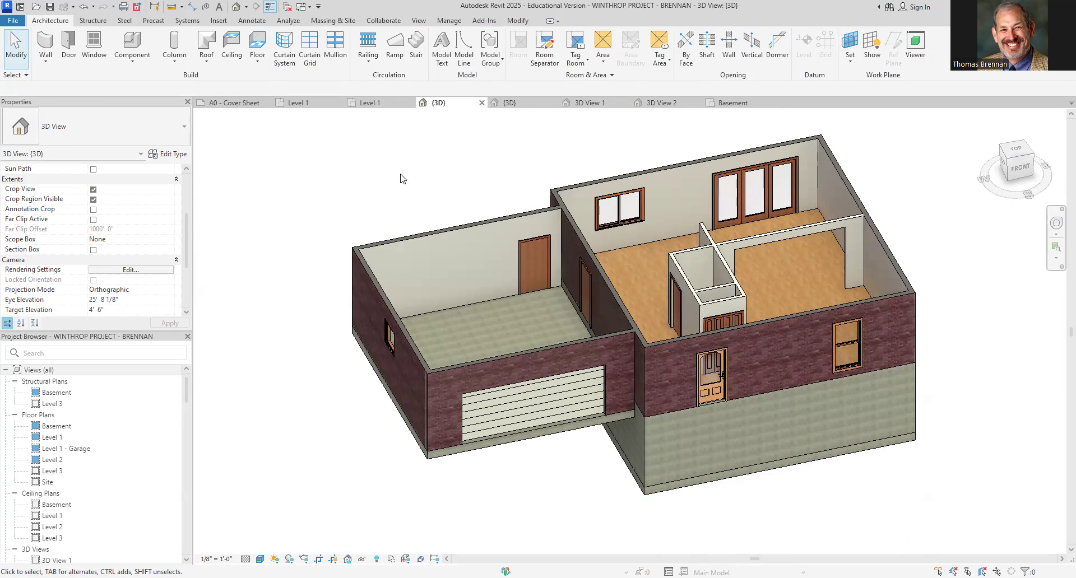
pyautogui.click(56, 426)
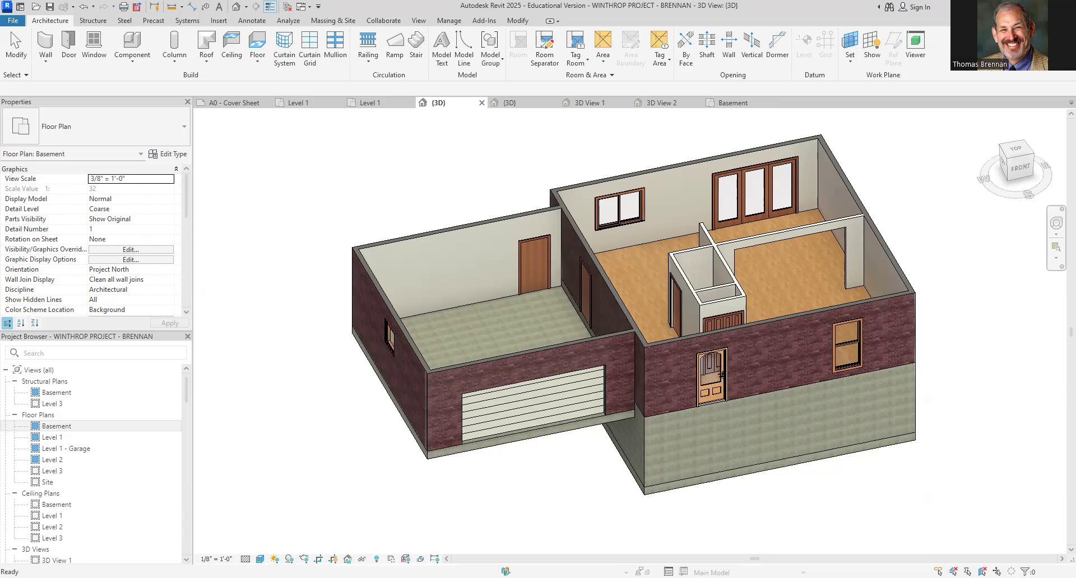
pyautogui.click(370, 102)
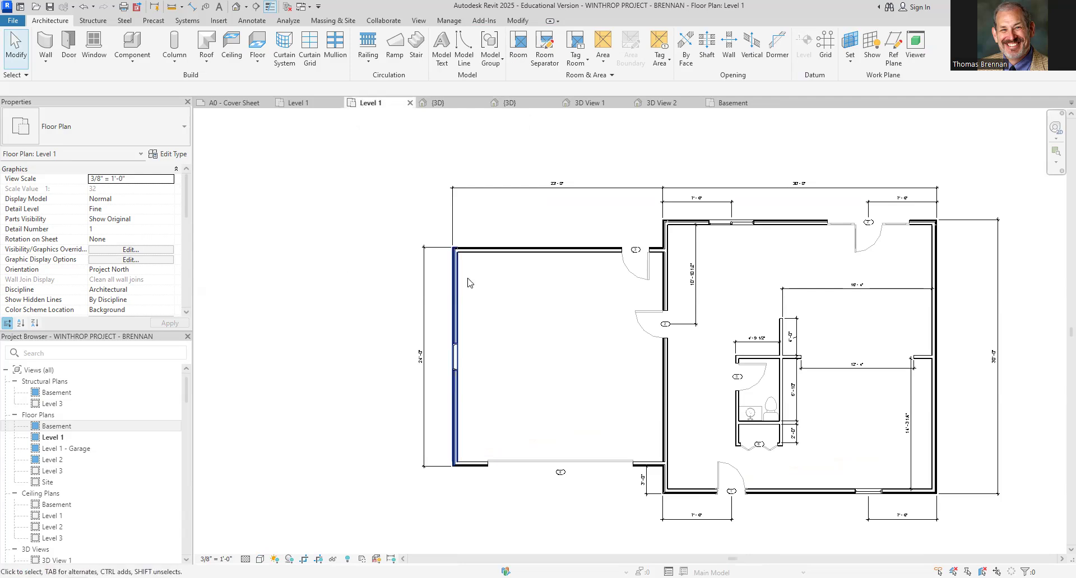
pyautogui.click(731, 103)
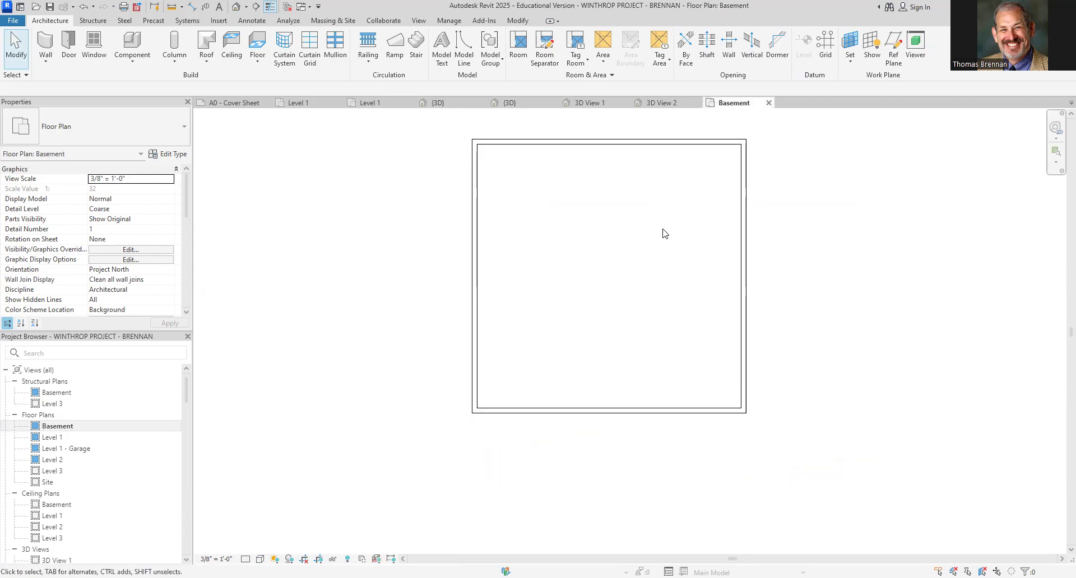
# Switch the Basement plan's underlay base level to Level 1 and back to None
pyautogui.moveTo(186, 191); pyautogui.dragTo(155, 230)
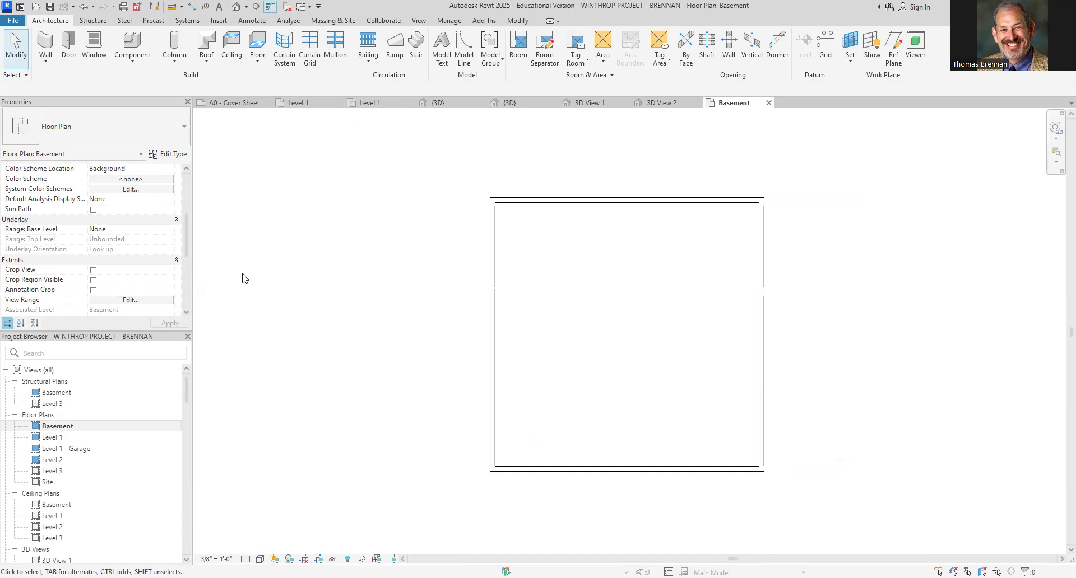
pyautogui.click(112, 230)
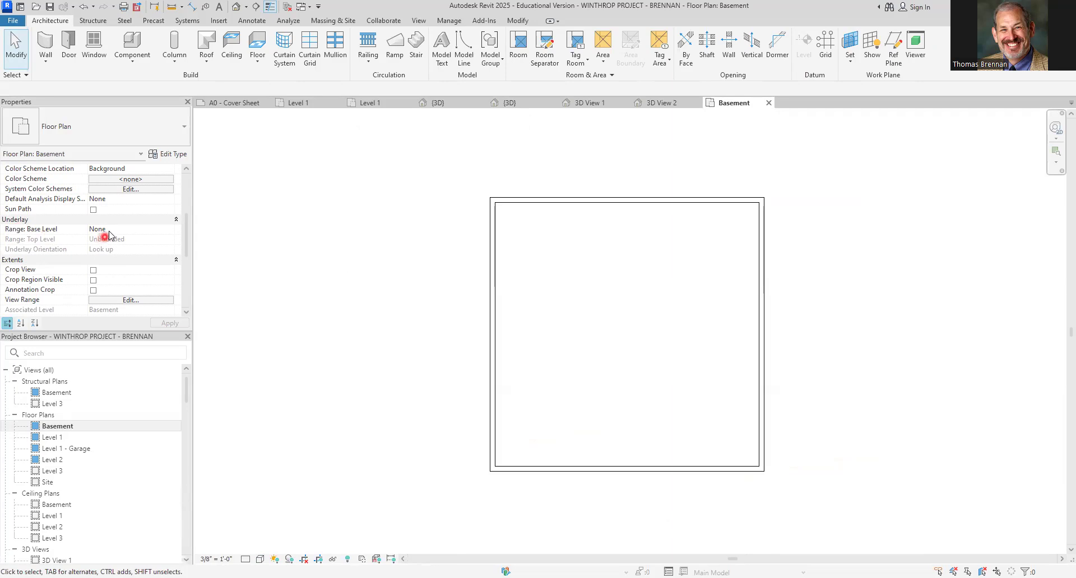
pyautogui.click(170, 230)
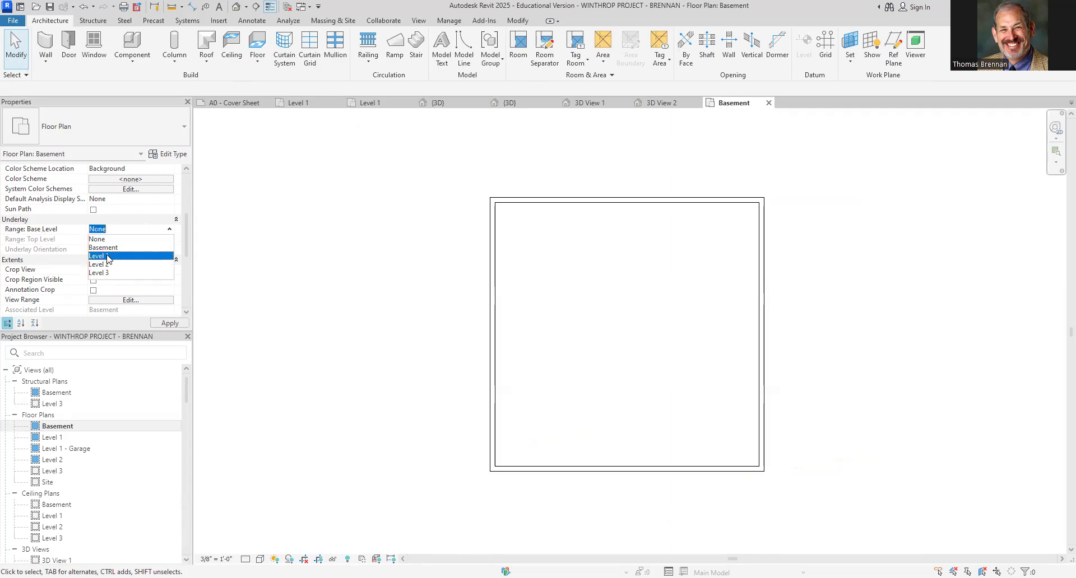
pyautogui.click(108, 256)
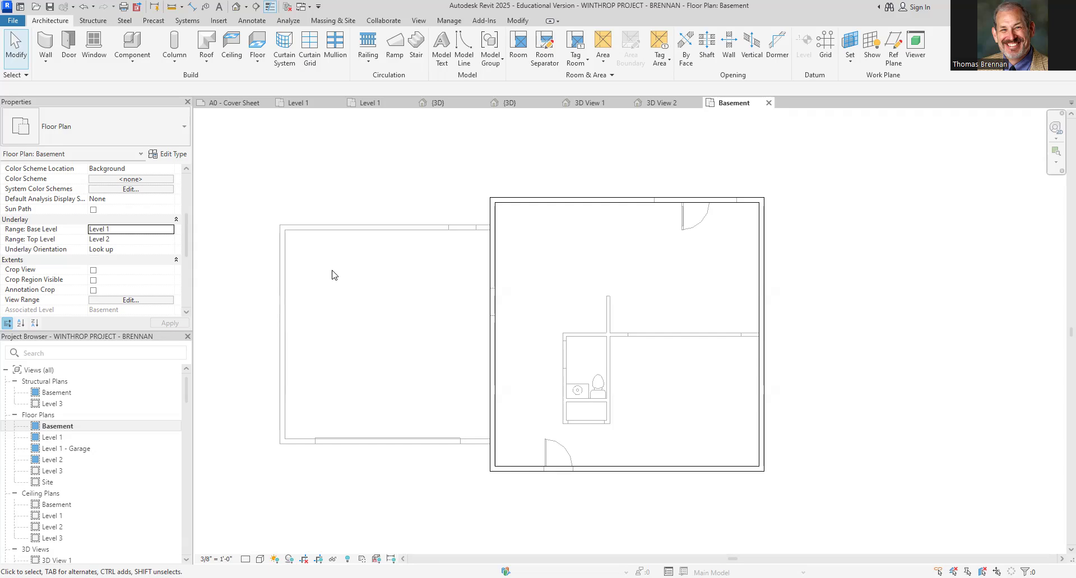
pyautogui.click(112, 232)
pyautogui.click(94, 240)
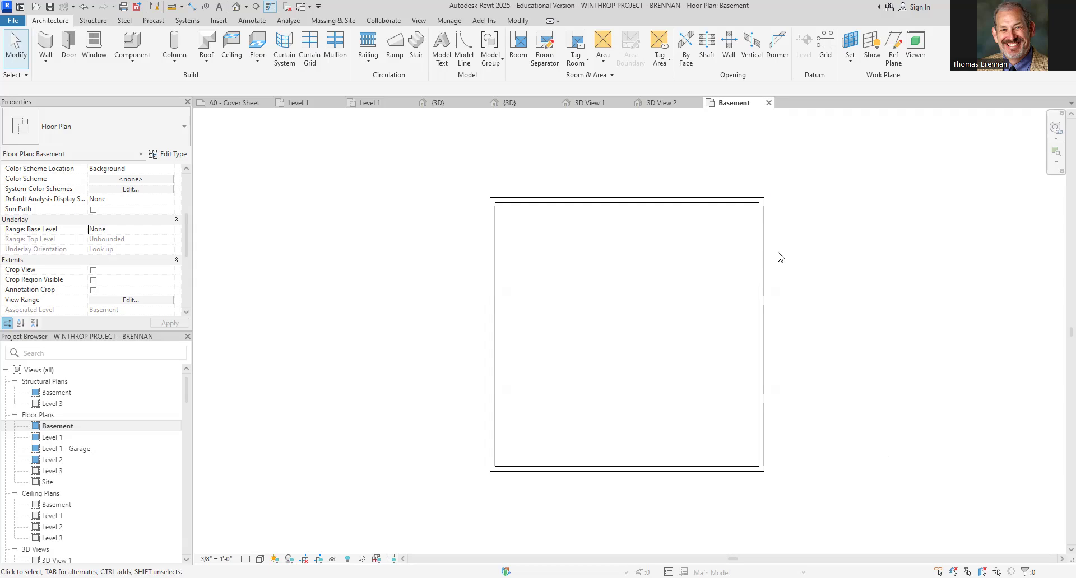
# Open the Level 2 floor plan and set its underlay base level to Level 1
pyautogui.click(438, 103)
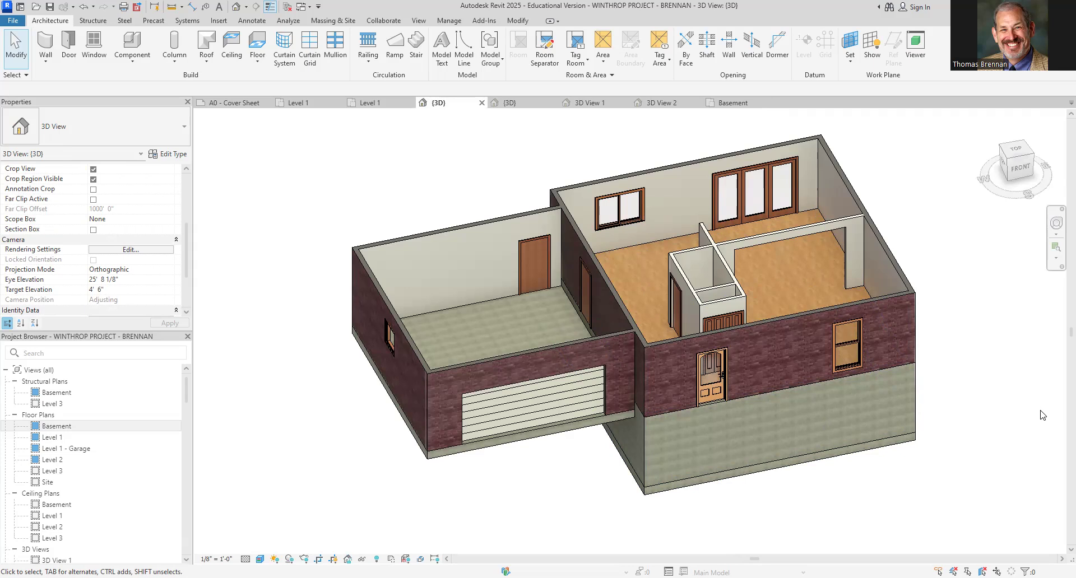
pyautogui.doubleClick(56, 460)
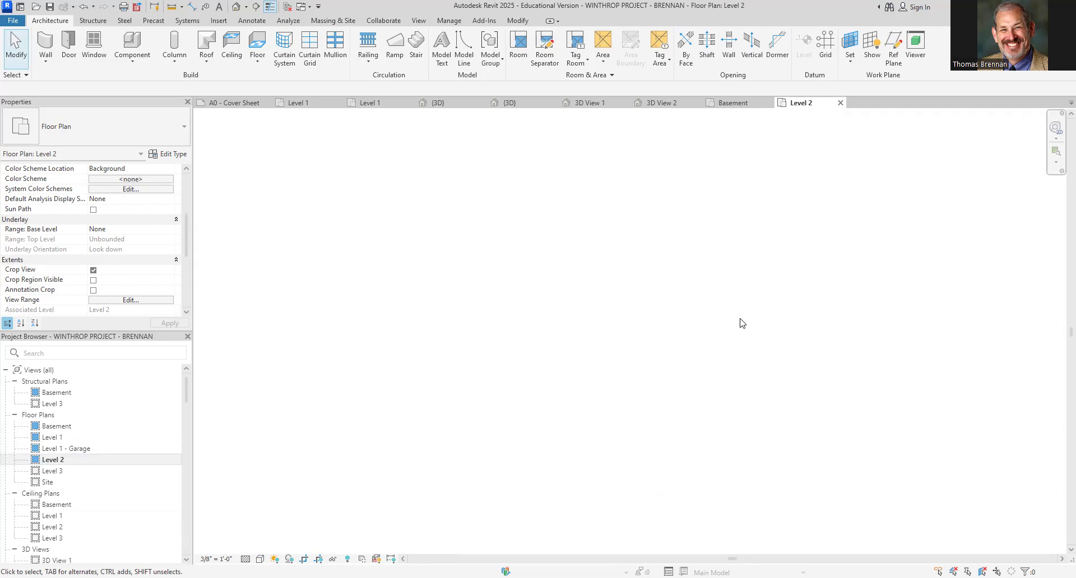
pyautogui.click(170, 231)
pyautogui.click(168, 230)
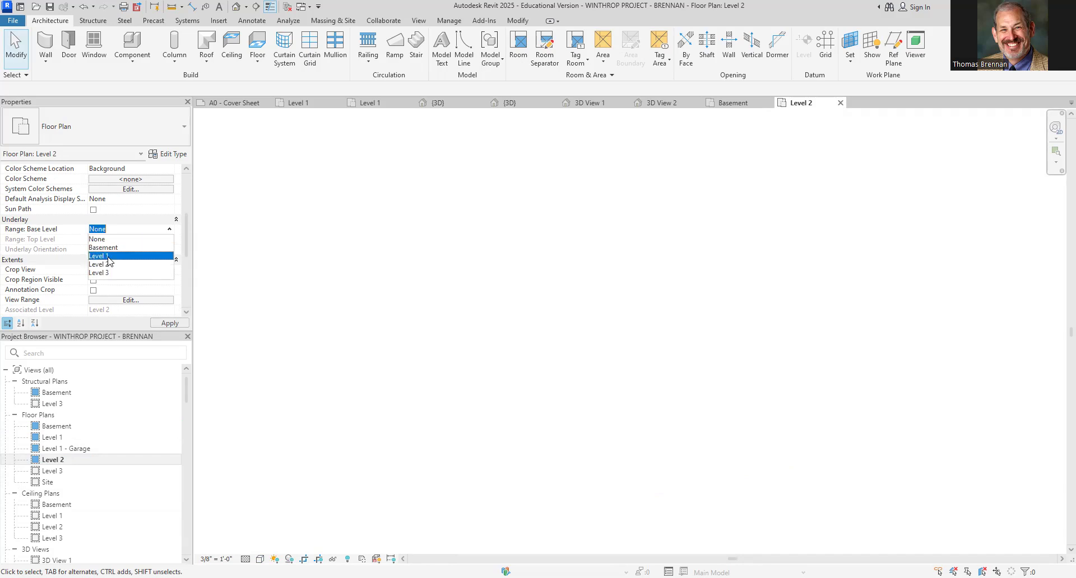
pyautogui.click(108, 256)
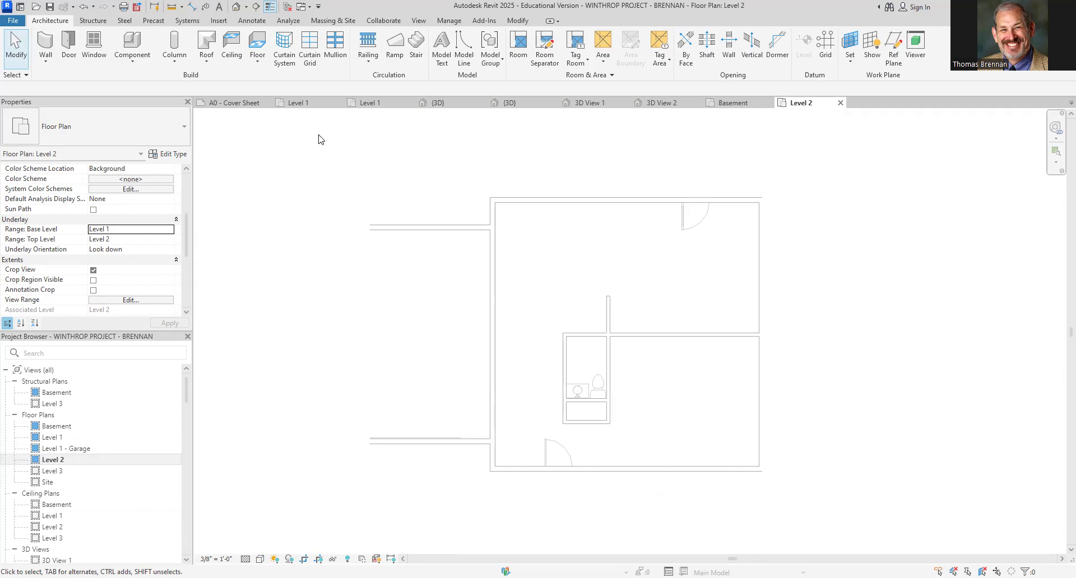
# Try drawing a SIDED EXTERIOR WALL along the main house's west side on Level 2, then undo it
pyautogui.click(45, 45)
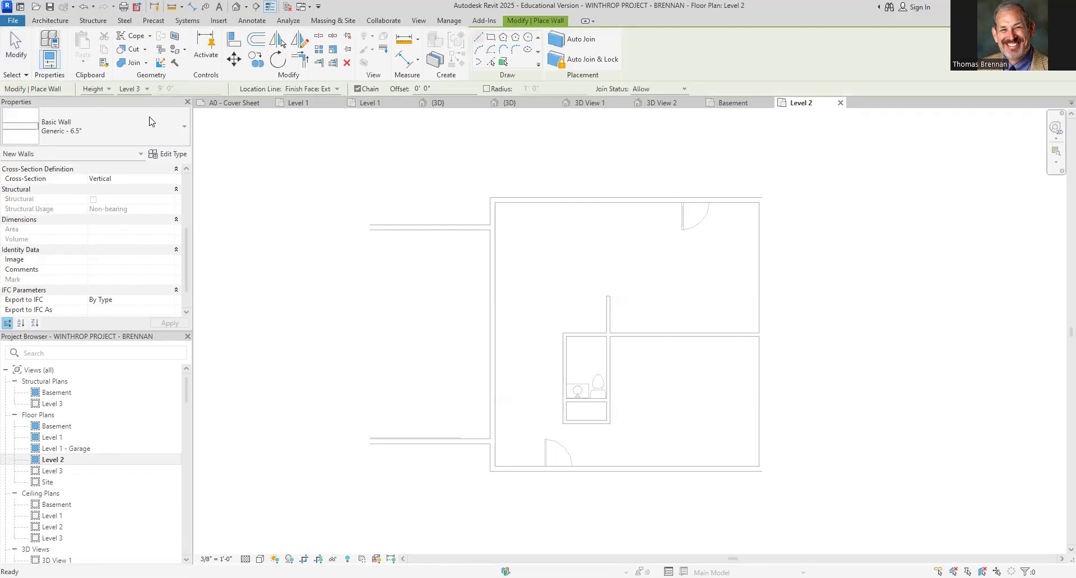
pyautogui.click(182, 122)
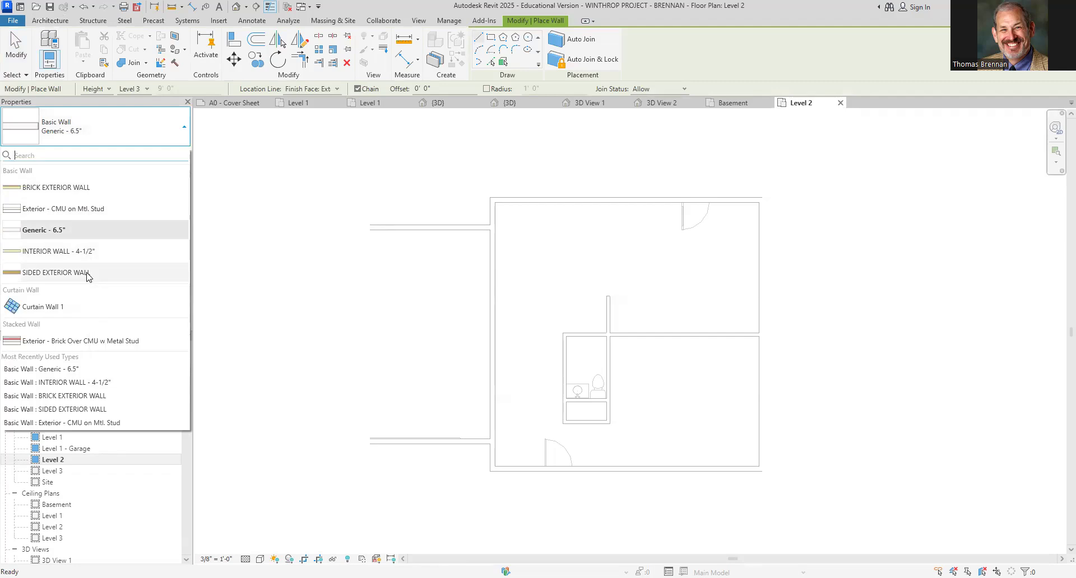
pyautogui.click(56, 273)
pyautogui.scroll(3, 515, 496)
pyautogui.click(470, 451)
pyautogui.scroll(-3, 470, 331)
pyautogui.scroll(-2, 475, 274)
pyautogui.moveTo(478, 312); pyautogui.dragTo(437, 451, button='middle')
pyautogui.scroll(2, 439, 330)
pyautogui.scroll(2, 436, 323)
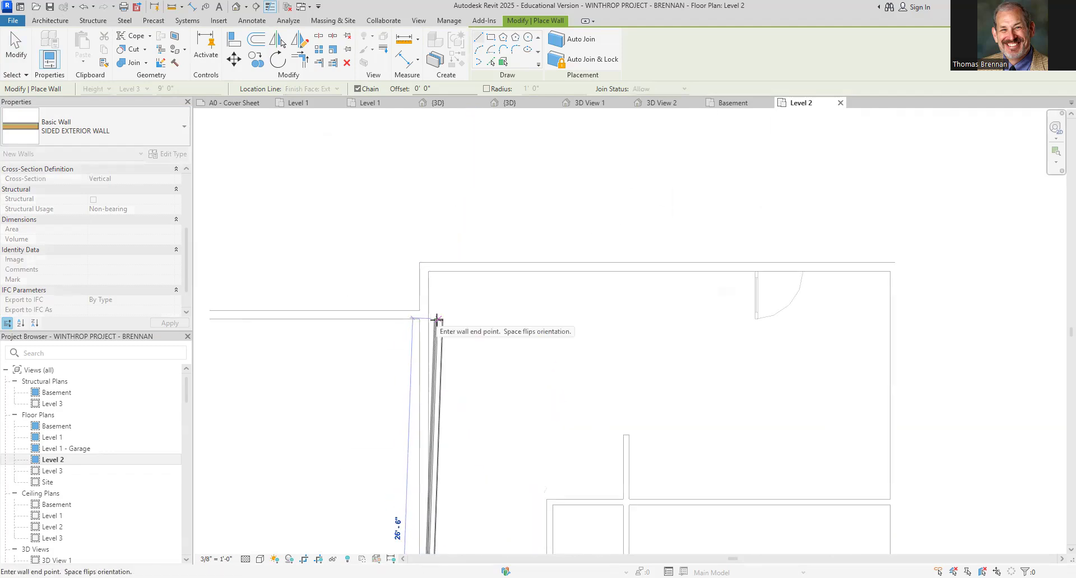
pyautogui.click(422, 264)
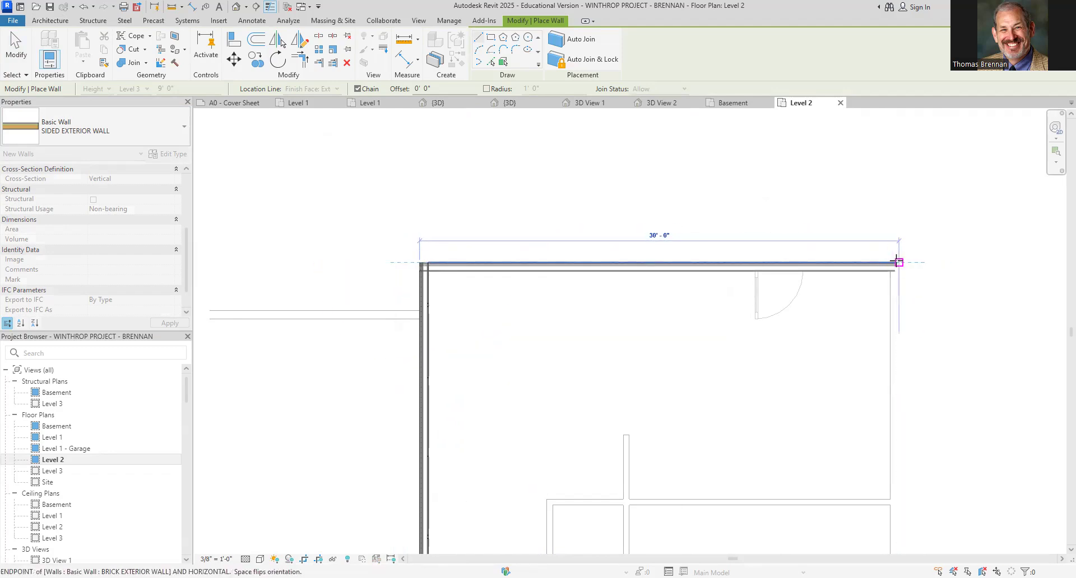
pyautogui.scroll(3, 893, 259)
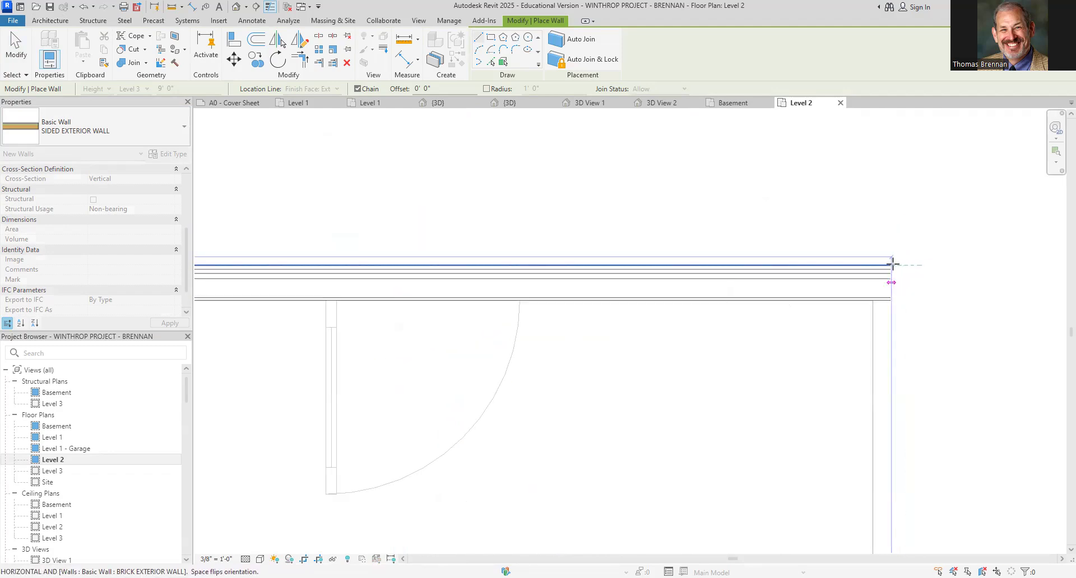
pyautogui.scroll(-4, 897, 269)
pyautogui.scroll(-5, 923, 293)
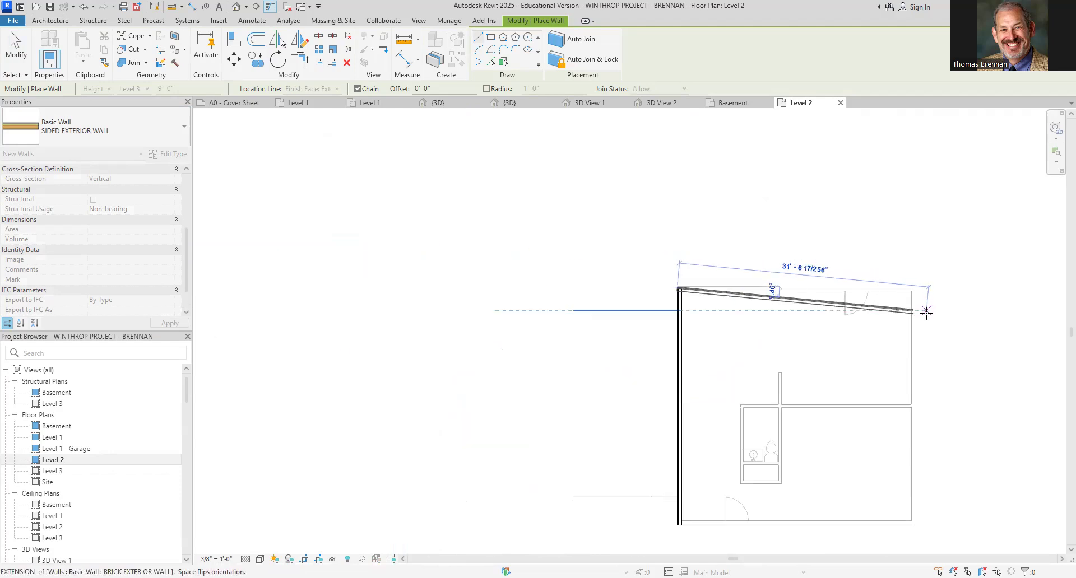
pyautogui.press('Escape')
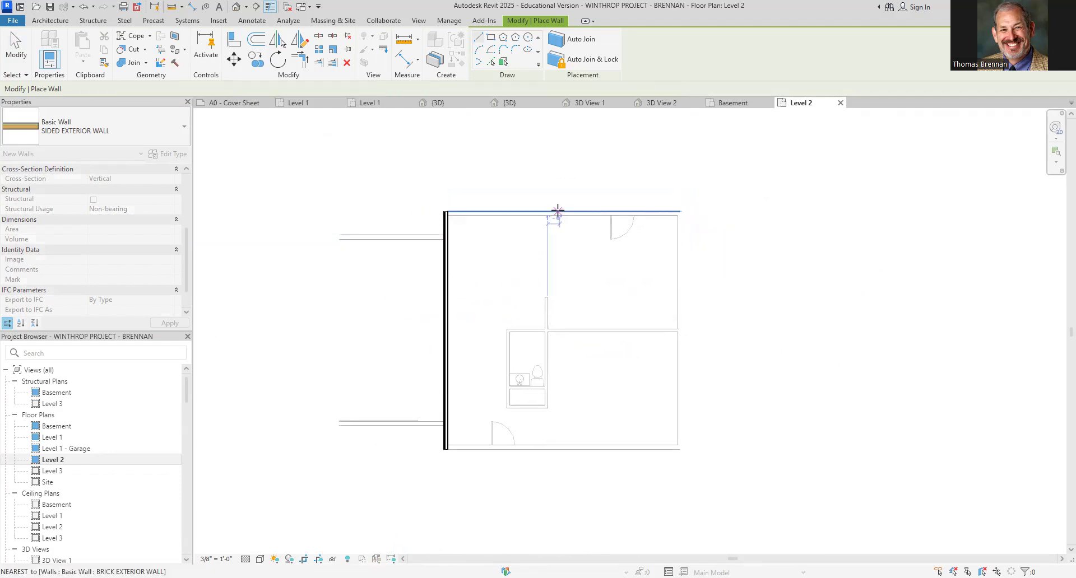
pyautogui.press('Escape')
pyautogui.hotkey('ctrl', 'z')
pyautogui.scroll(-7, 708, 342)
pyautogui.moveTo(668, 317); pyautogui.dragTo(571, 252, button='middle')
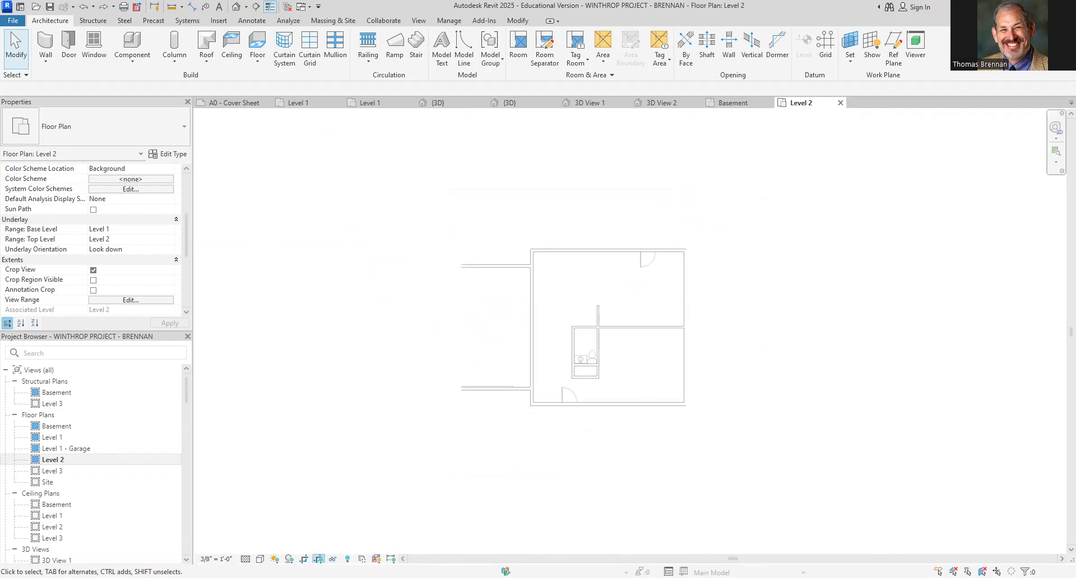
# Turn off the Level 2 view crop to display the whole plan including the garage
pyautogui.click(302, 559)
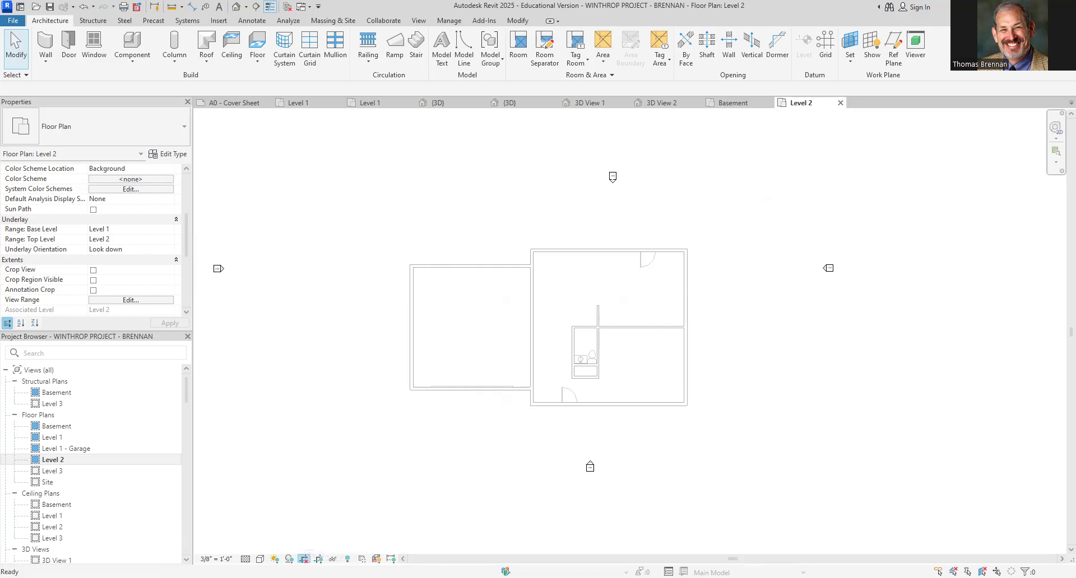
pyautogui.click(303, 558)
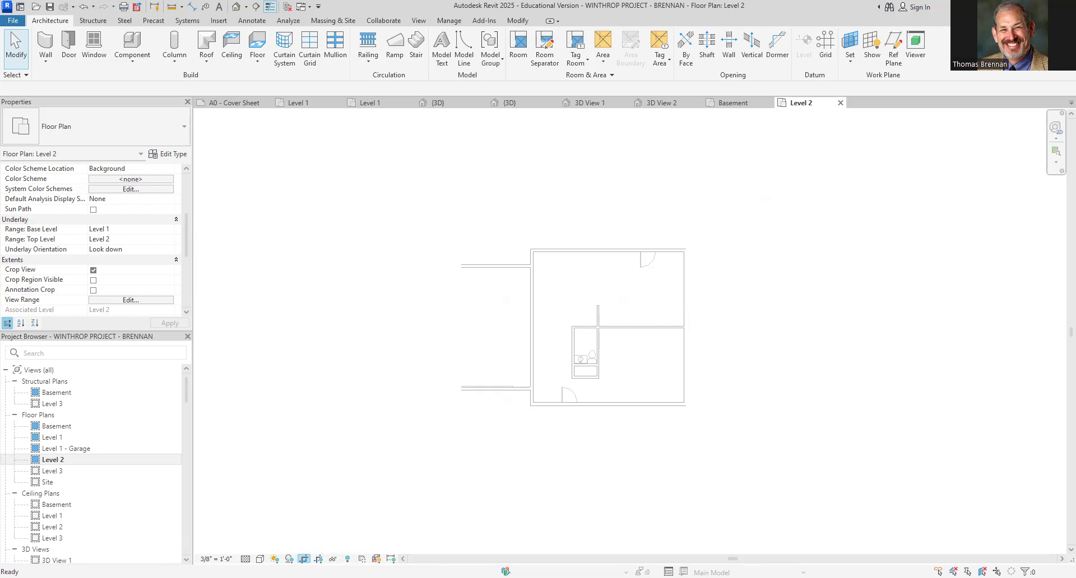
pyautogui.click(303, 559)
pyautogui.click(303, 559)
pyautogui.click(303, 558)
pyautogui.click(303, 558)
pyautogui.click(303, 559)
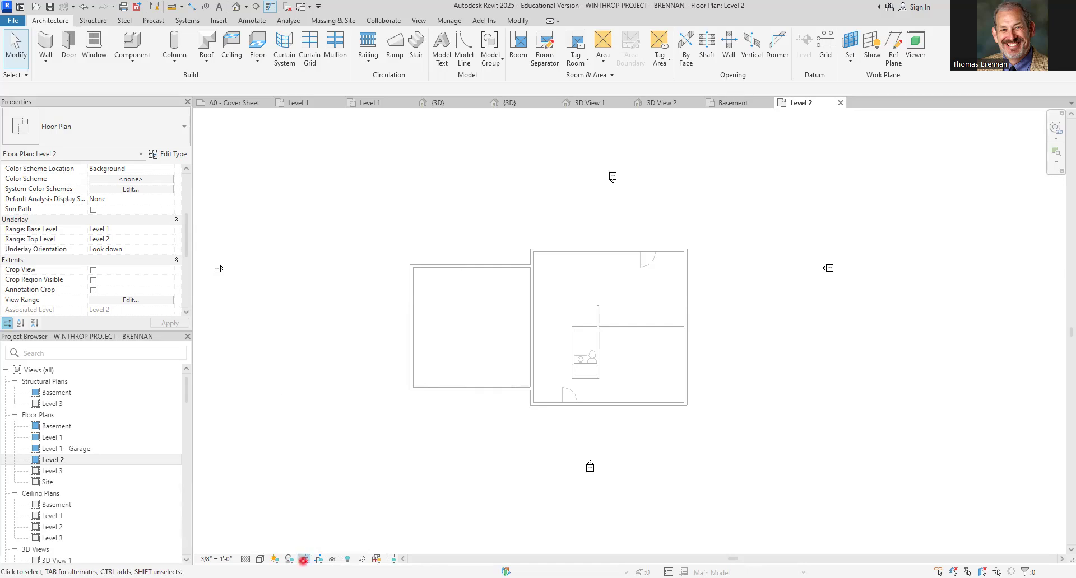
pyautogui.click(304, 559)
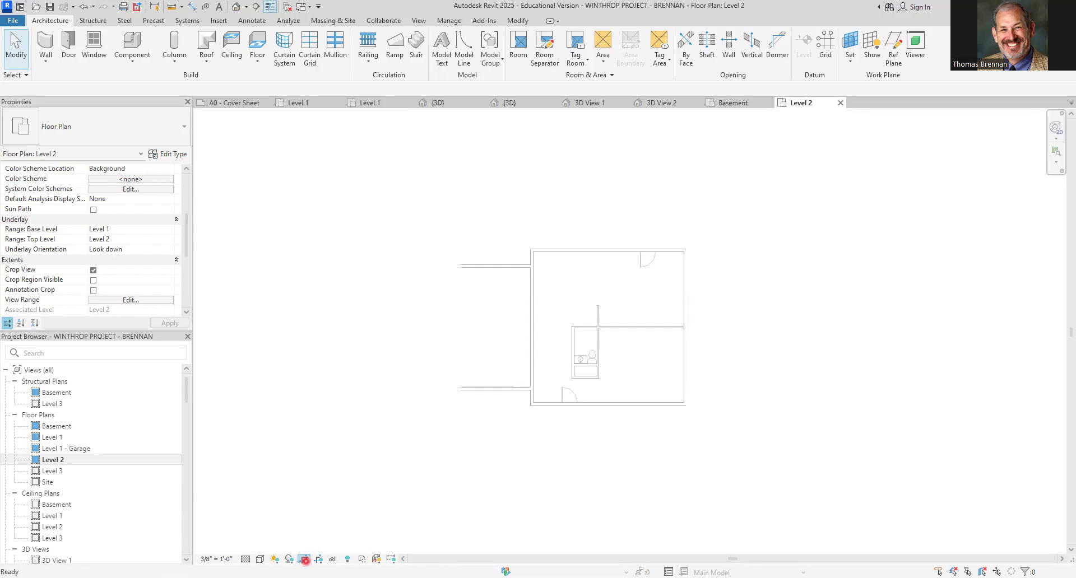
pyautogui.click(304, 560)
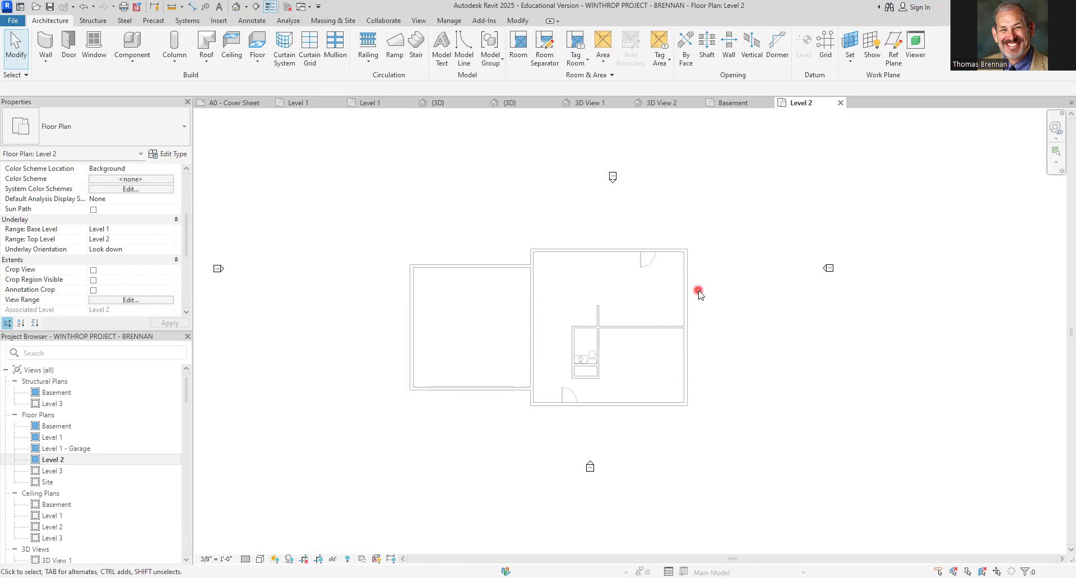
pyautogui.scroll(2, 697, 291)
pyautogui.moveTo(697, 291); pyautogui.dragTo(741, 280, button='middle')
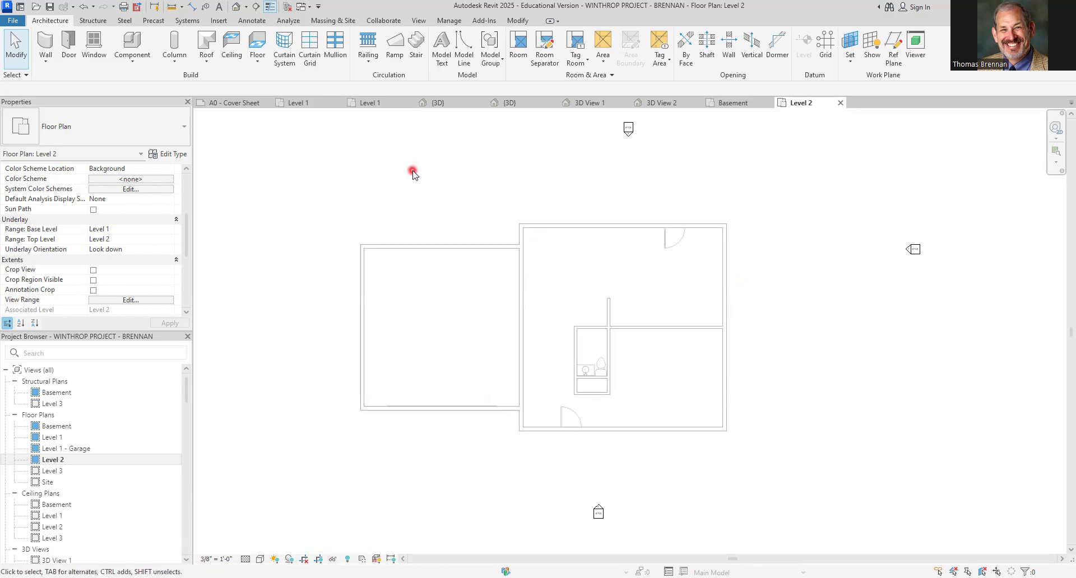
# Draw a rectangle of SIDED EXTERIOR WALL on Level 2 tracing the main house's outer corners
pyautogui.click(45, 49)
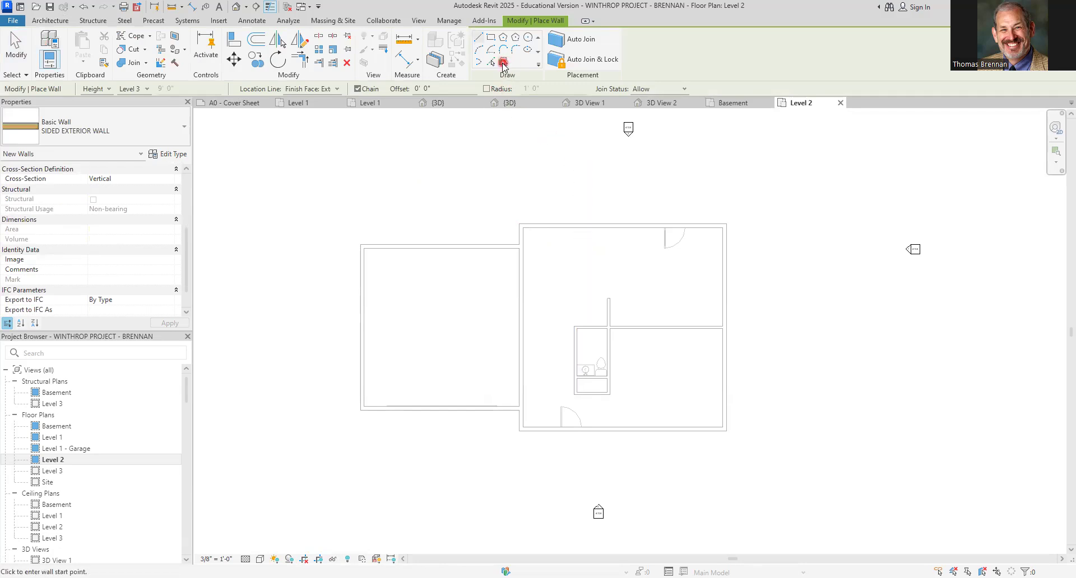
pyautogui.click(503, 62)
pyautogui.scroll(2, 595, 249)
pyautogui.scroll(2, 596, 250)
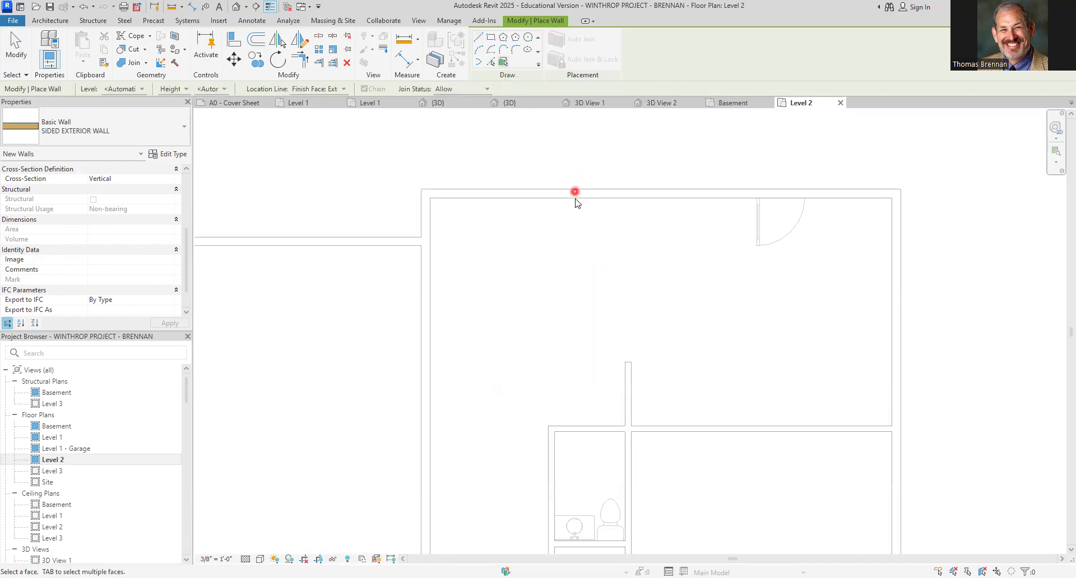
pyautogui.click(491, 38)
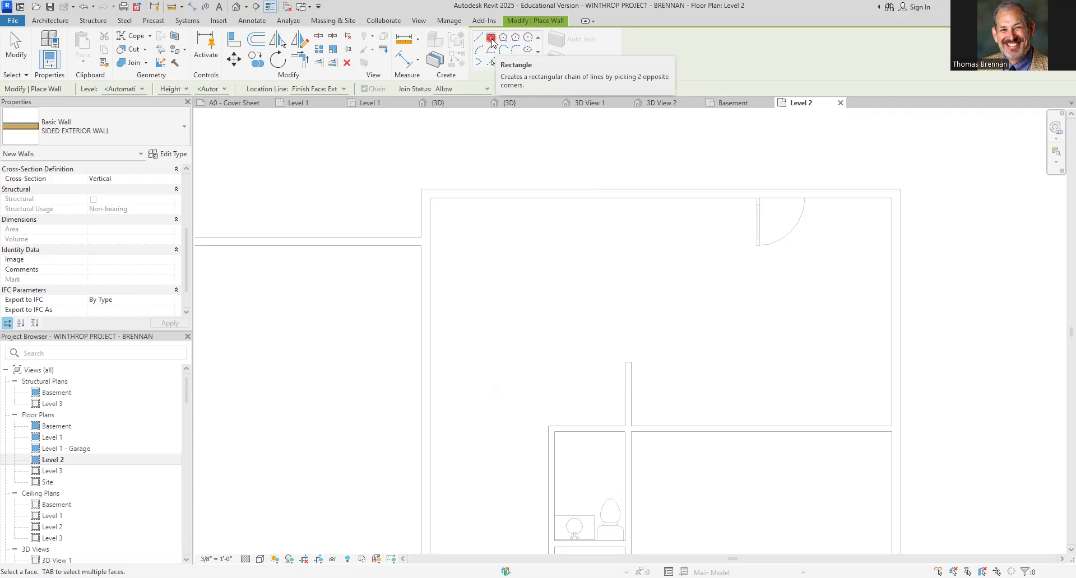
pyautogui.click(423, 190)
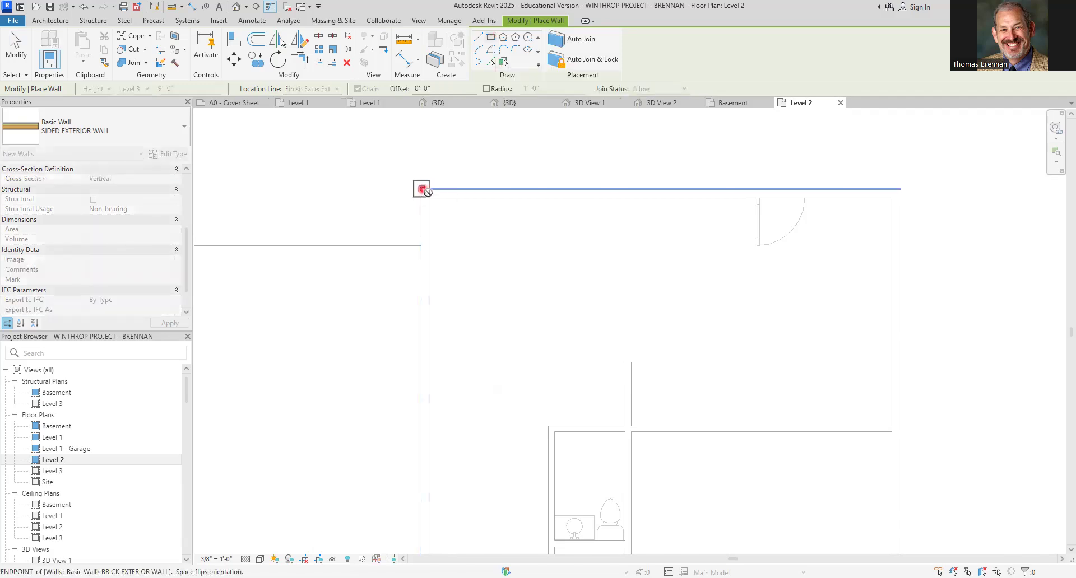
pyautogui.scroll(-1, 700, 401)
pyautogui.moveTo(716, 413); pyautogui.dragTo(682, 271, button='middle')
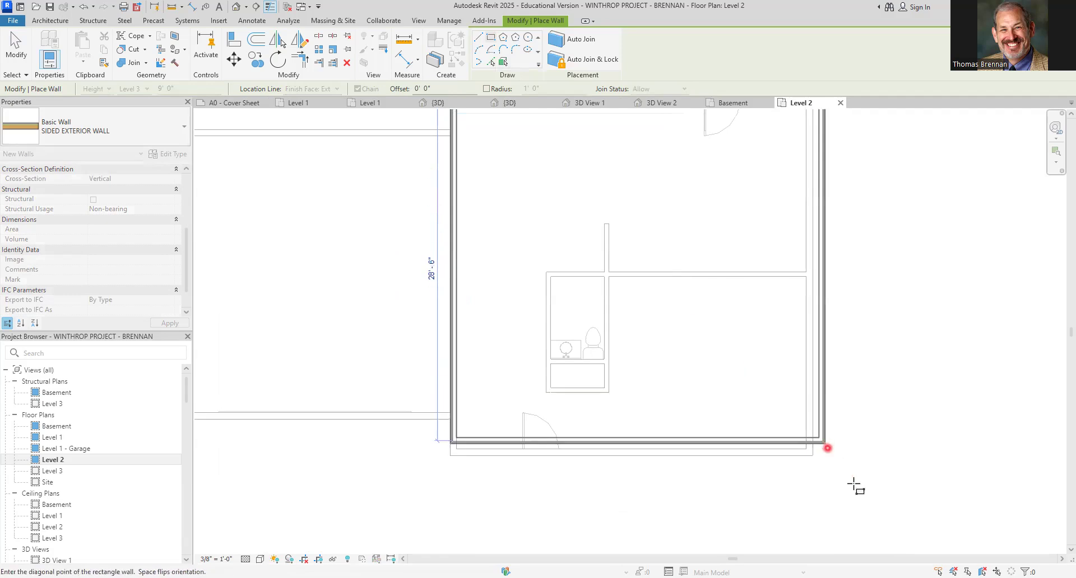
pyautogui.scroll(5, 826, 471)
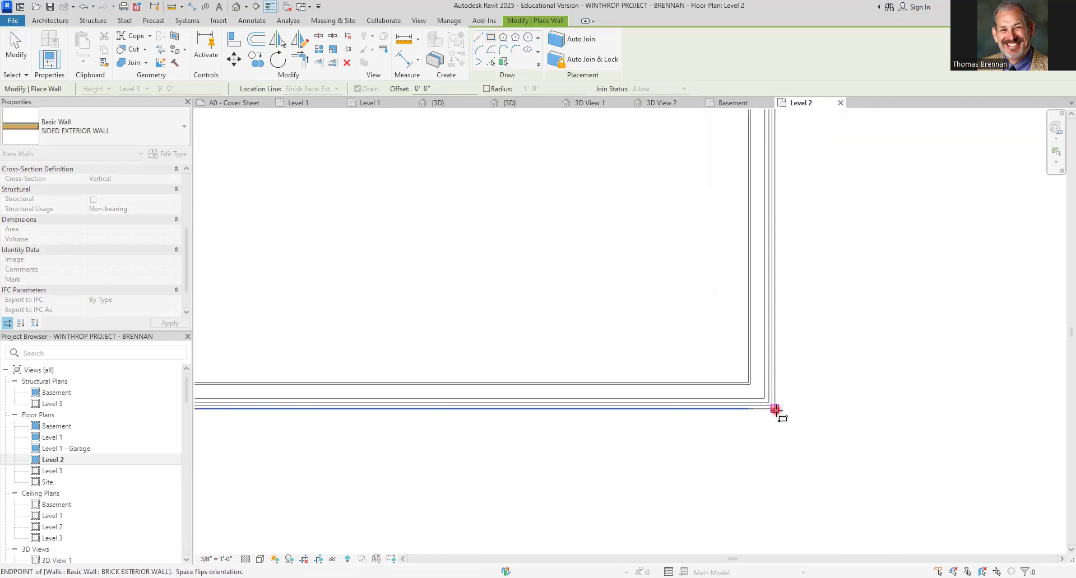
pyautogui.click(775, 410)
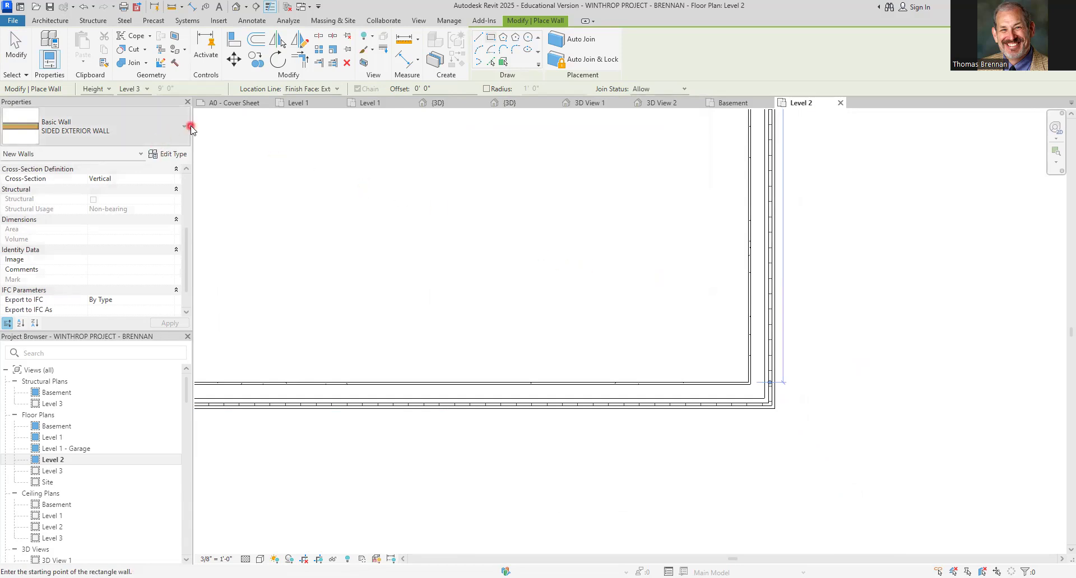
# Inspect the new Level 2 walls in the 3D view, then exit the wall command
pyautogui.scroll(-3, 580, 243)
pyautogui.moveTo(561, 244); pyautogui.dragTo(743, 381, button='middle')
pyautogui.scroll(-3, 742, 381)
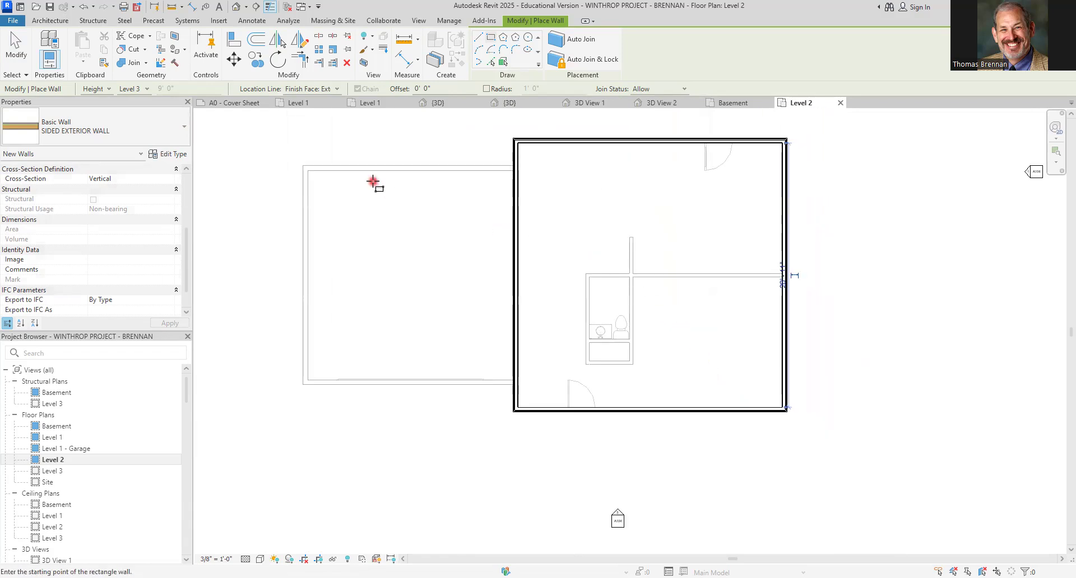
pyautogui.click(452, 109)
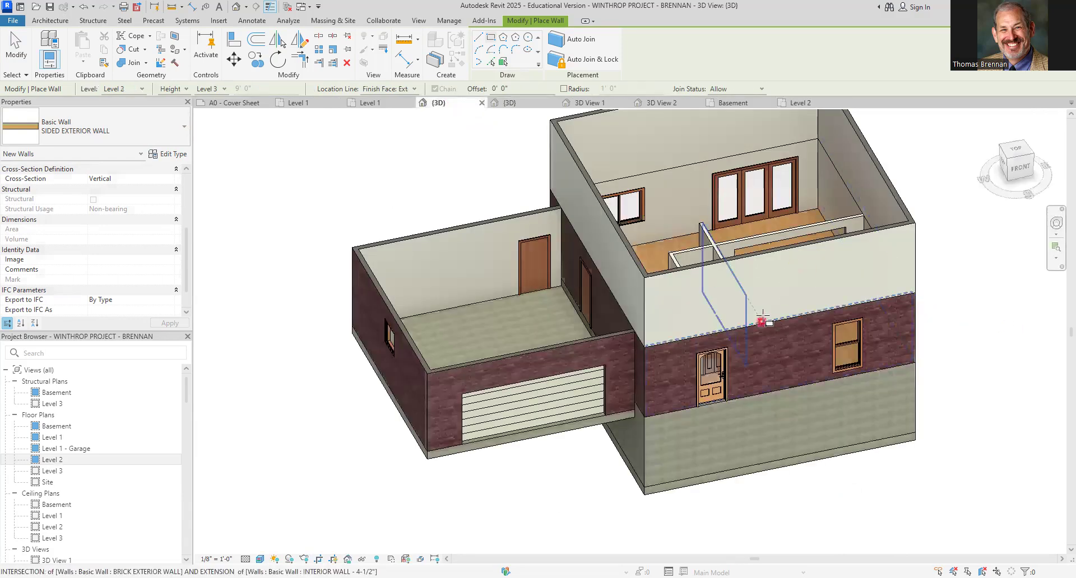
pyautogui.scroll(5, 759, 302)
pyautogui.scroll(-4, 632, 291)
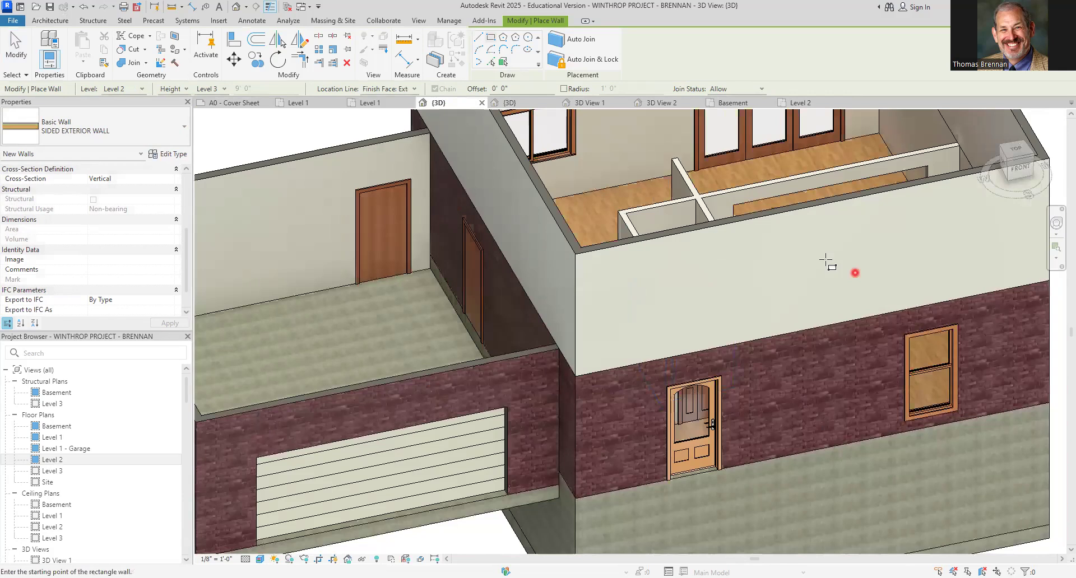
pyautogui.scroll(-3, 825, 259)
pyautogui.moveTo(827, 261); pyautogui.dragTo(737, 379, button='middle')
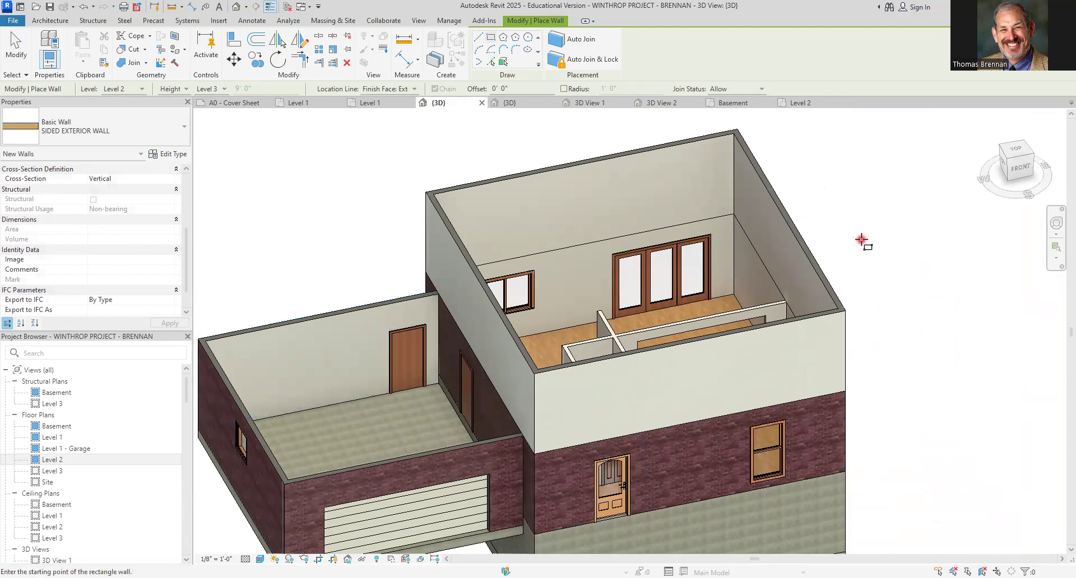
pyautogui.press('Escape')
pyautogui.press('Escape')
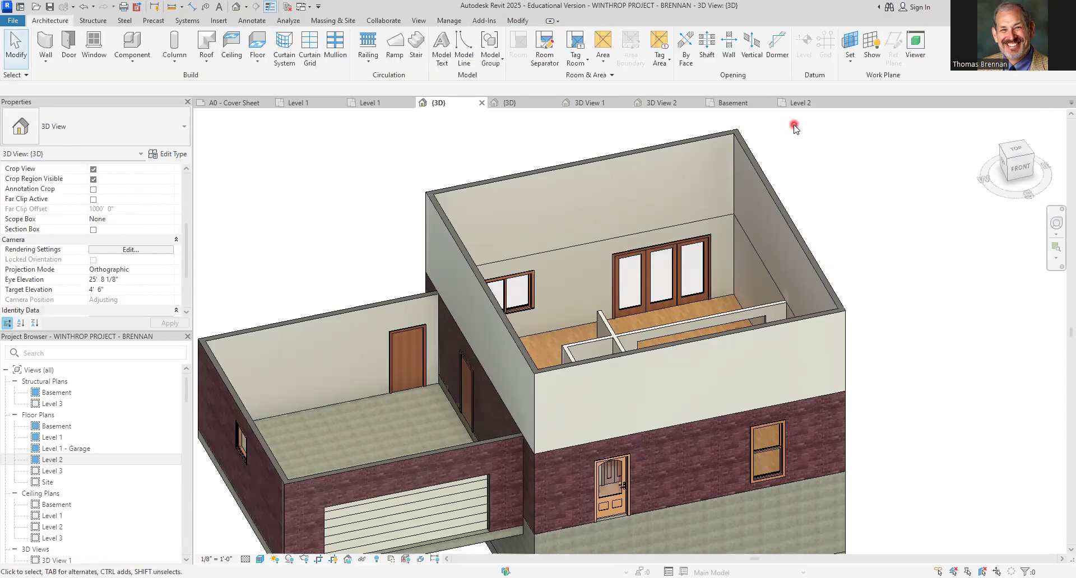
# Return to the Level 2 plan and set its underlay base level to None
pyautogui.click(800, 102)
pyautogui.scroll(2, 743, 305)
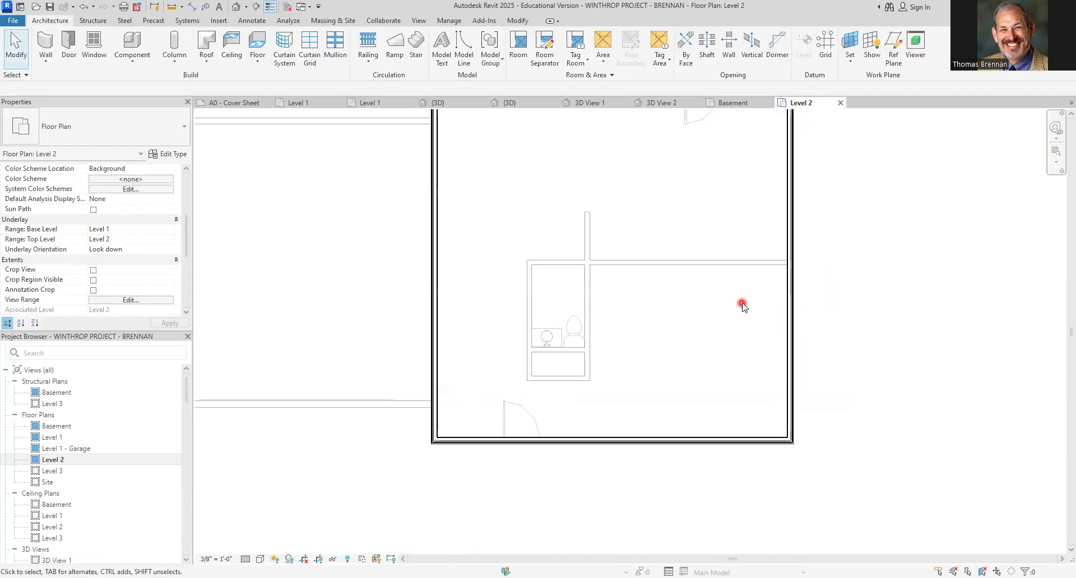
pyautogui.moveTo(743, 306); pyautogui.dragTo(721, 368, button='middle')
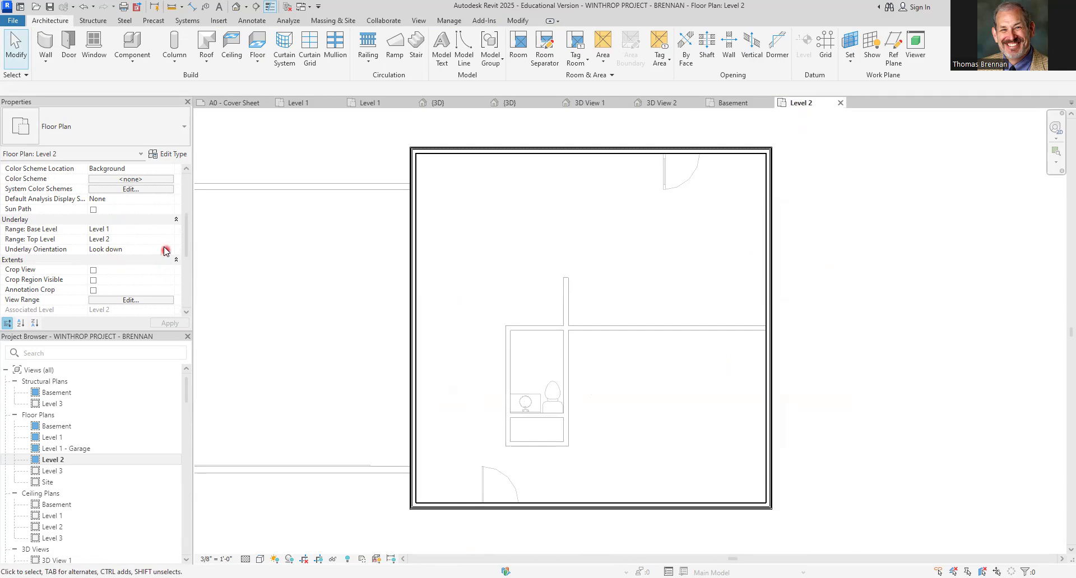
pyautogui.click(163, 229)
pyautogui.click(169, 229)
pyautogui.click(96, 239)
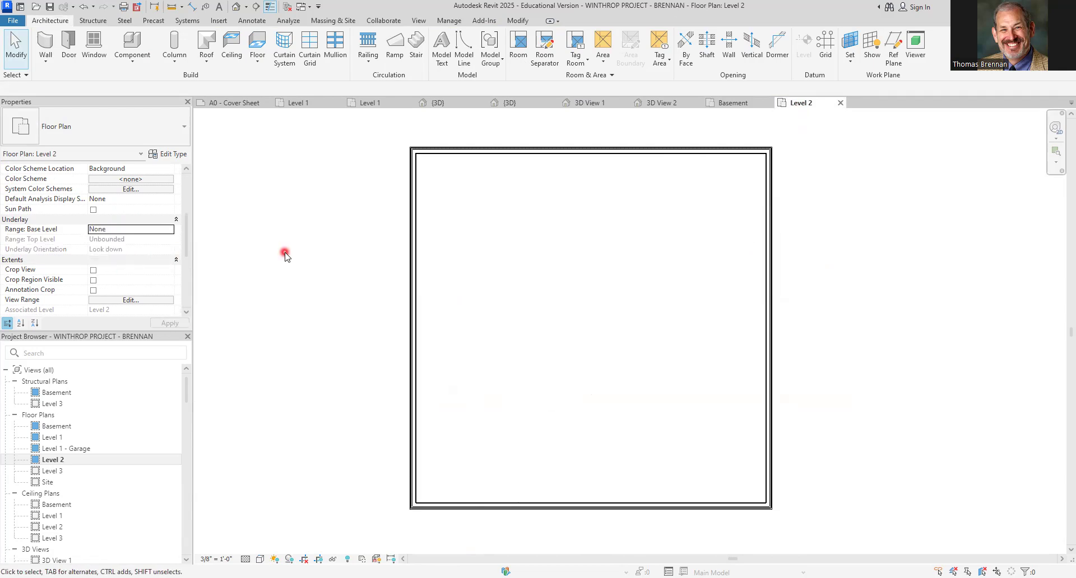
# Create a Wood Joist 10" - Wood Finish floor on Level 2 by picking the four exterior walls, without attaching walls
pyautogui.click(260, 49)
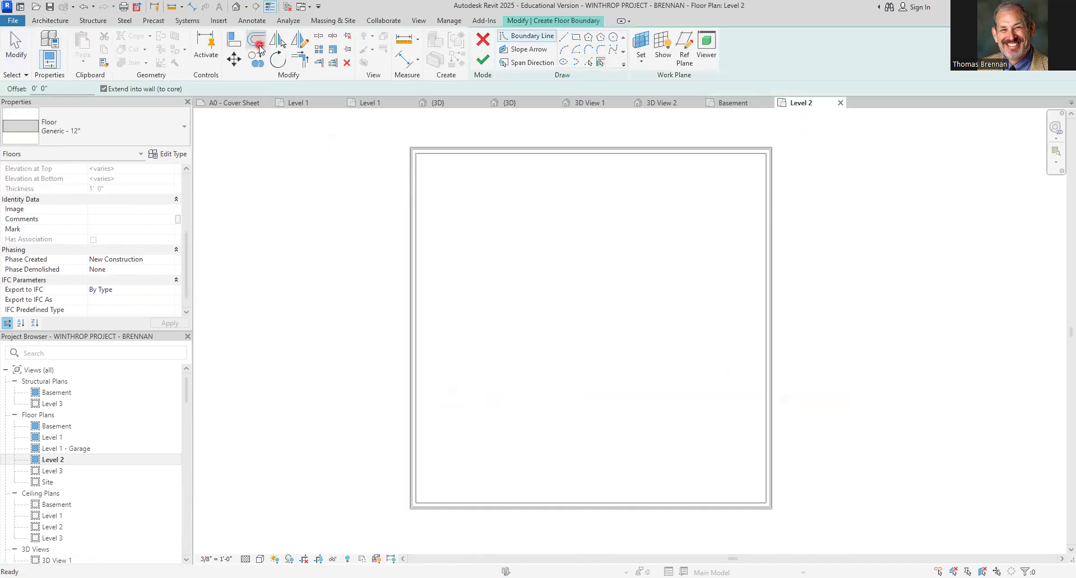
pyautogui.click(184, 134)
pyautogui.click(90, 210)
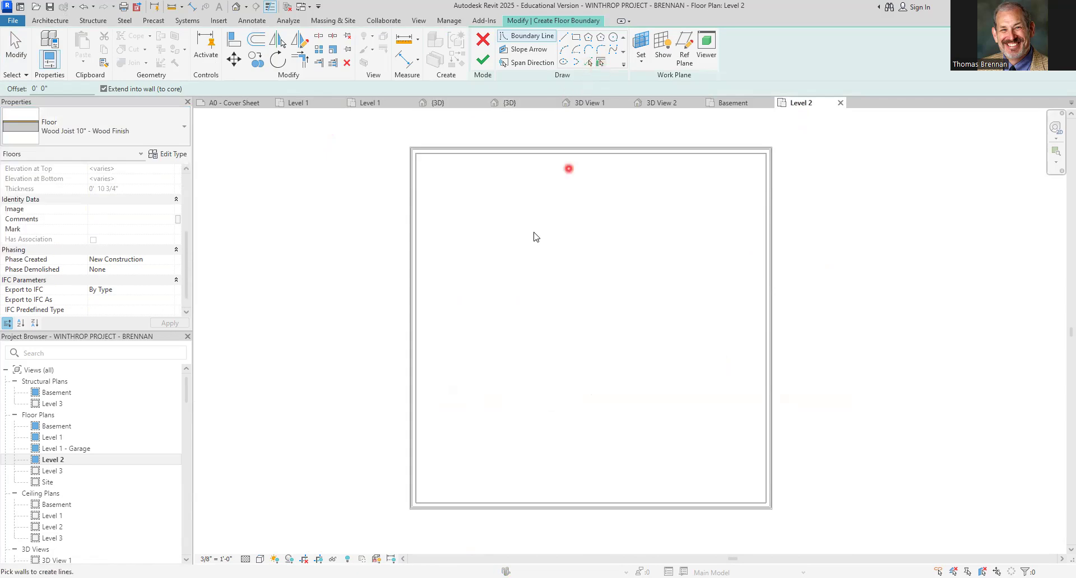
pyautogui.click(547, 154)
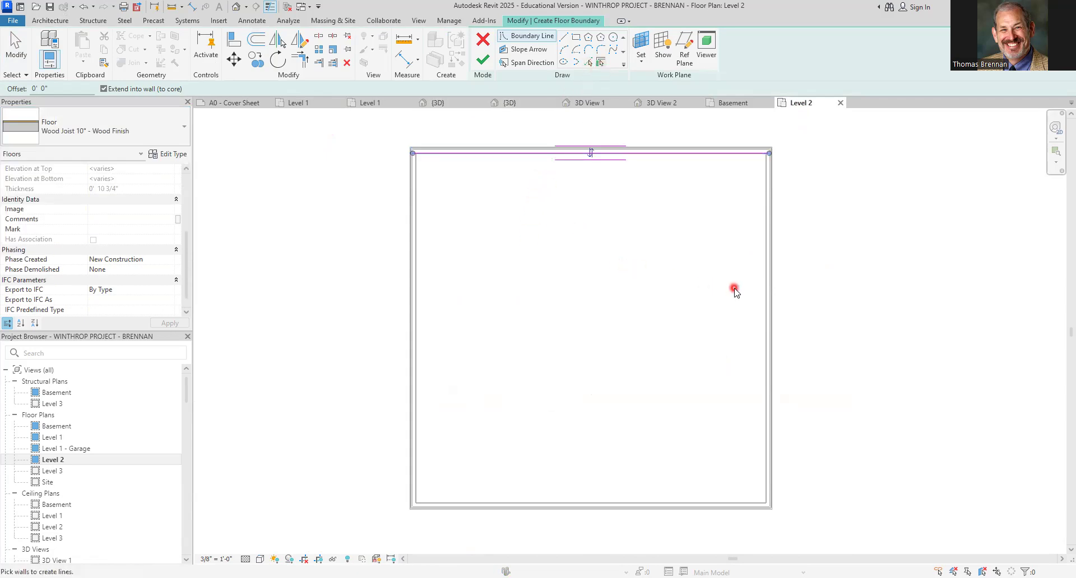
pyautogui.click(763, 294)
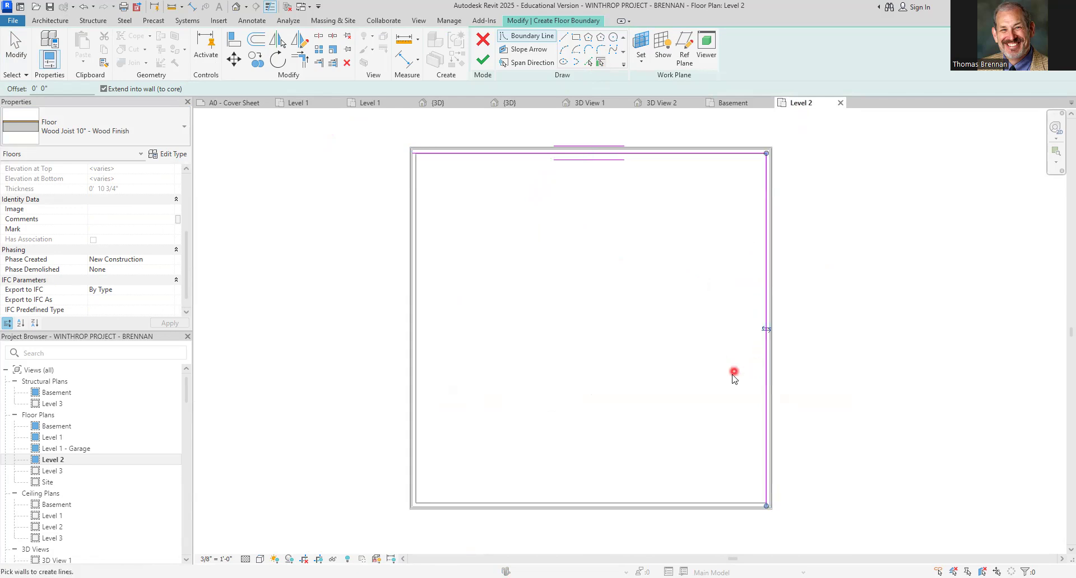
pyautogui.click(658, 503)
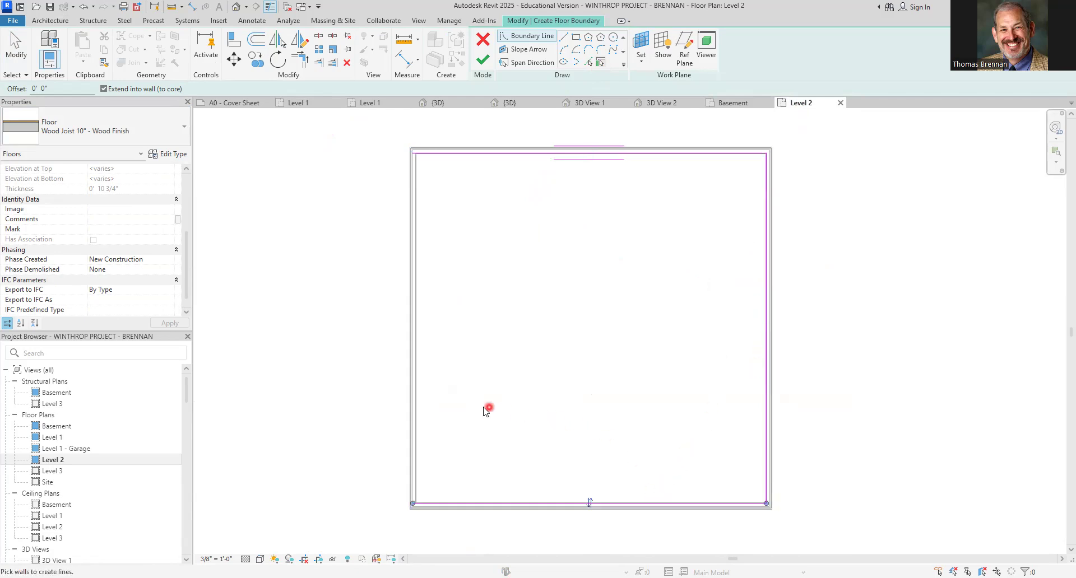
pyautogui.click(415, 434)
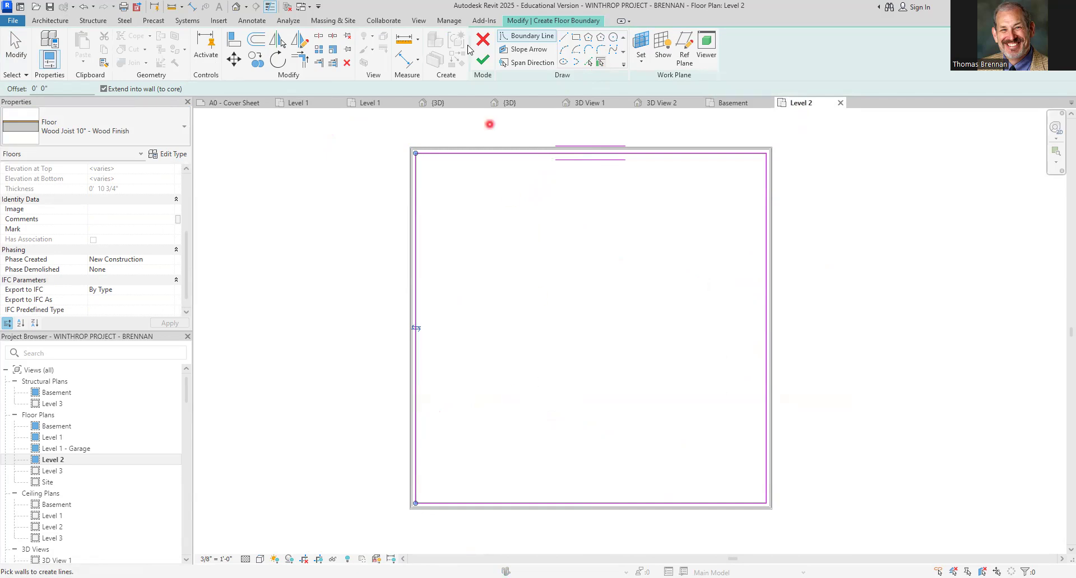
pyautogui.click(484, 64)
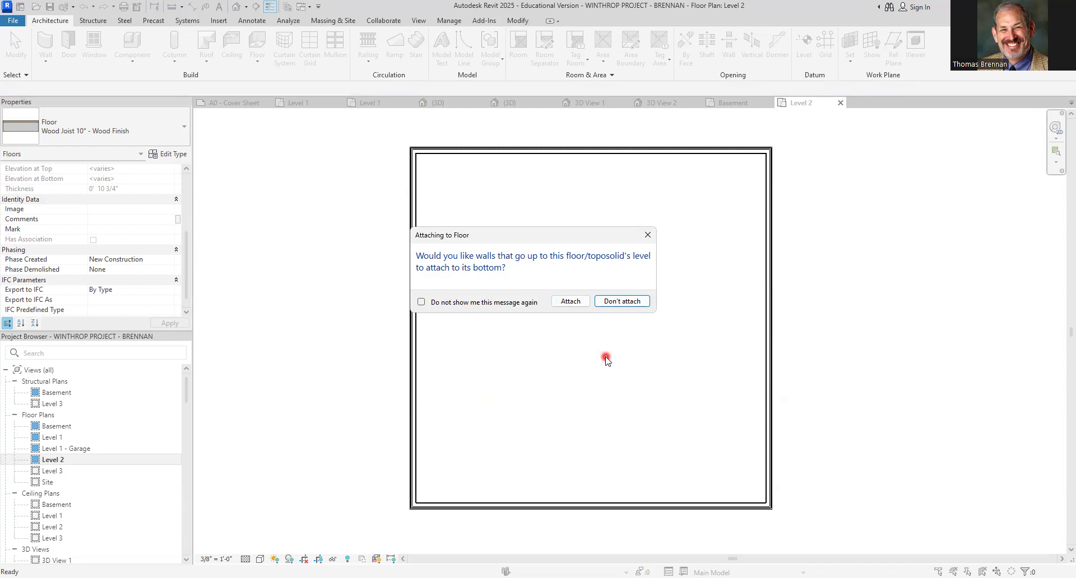
pyautogui.click(614, 303)
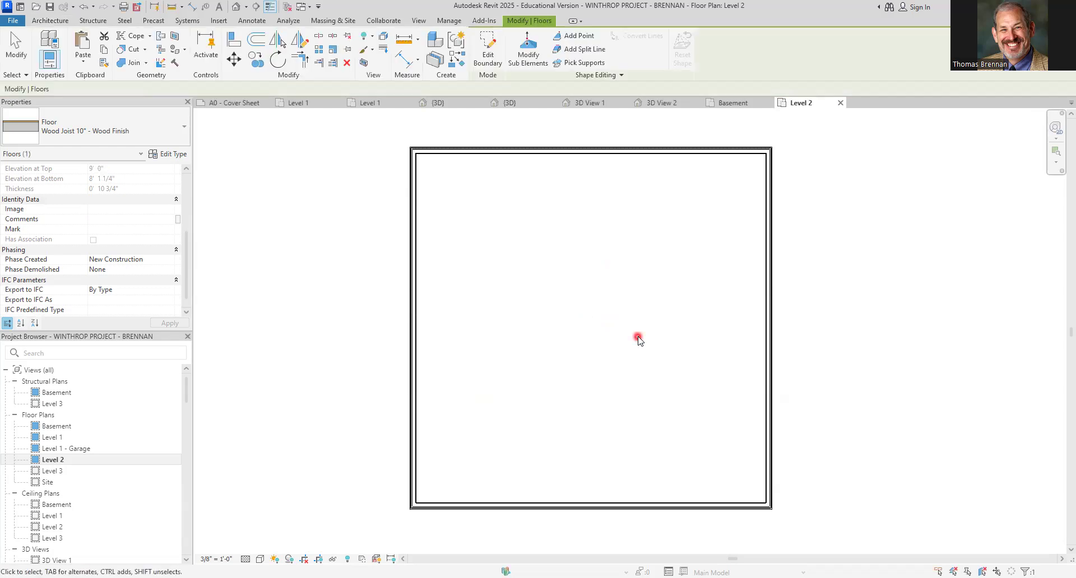
# Reopen the Level 2 floor's boundary in 3D, finish it, and attach the walls below to its bottom
pyautogui.click(441, 103)
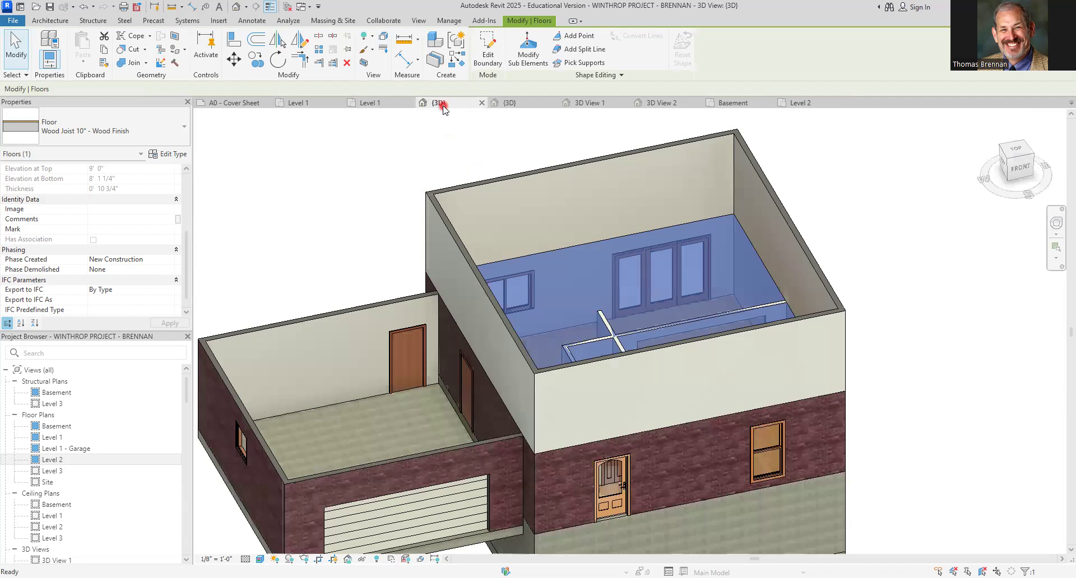
pyautogui.click(915, 247)
pyautogui.scroll(2, 883, 315)
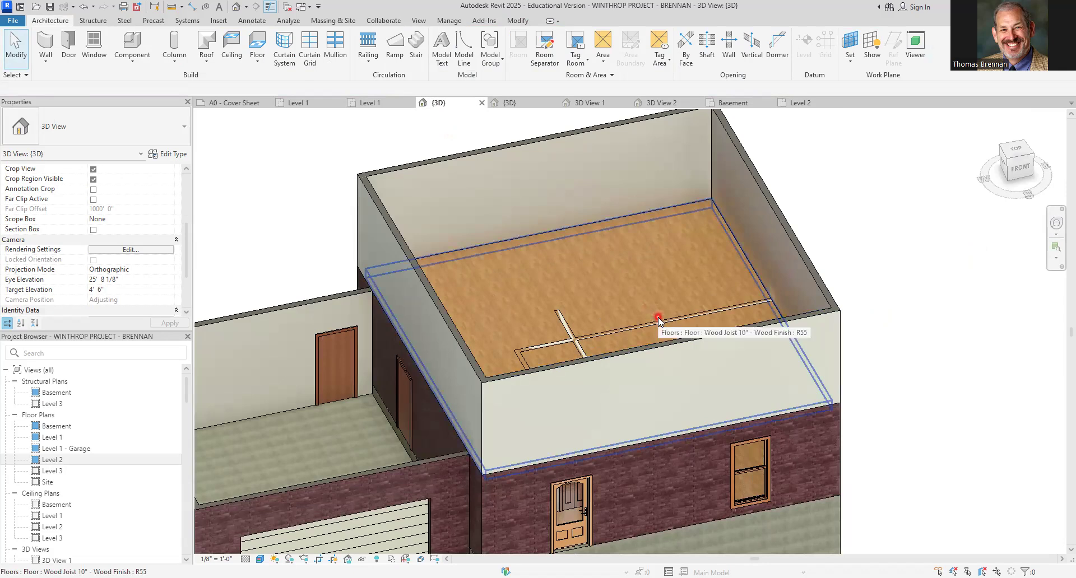
pyautogui.scroll(1, 658, 317)
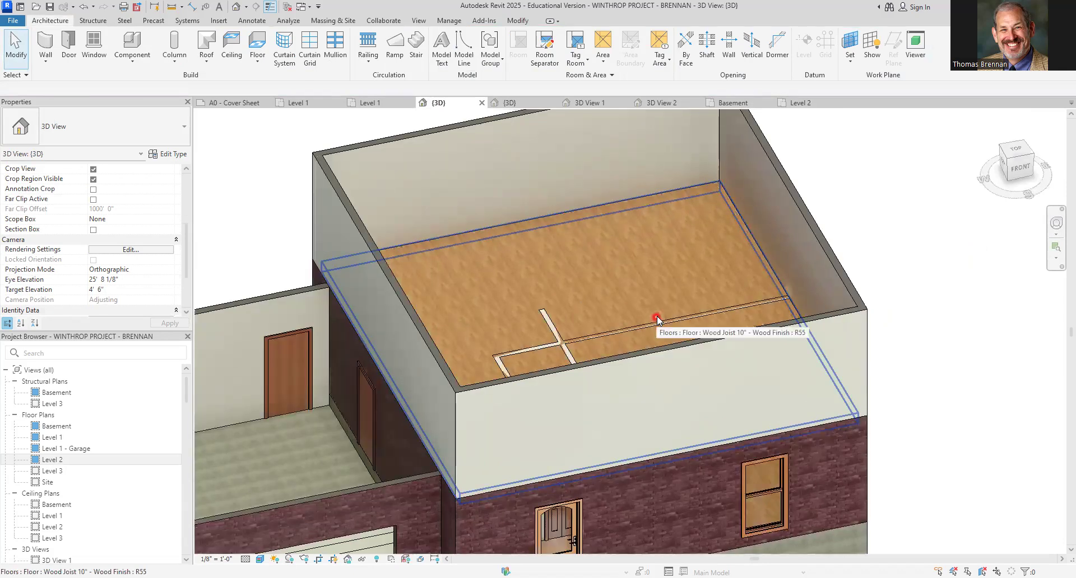
pyautogui.doubleClick(667, 315)
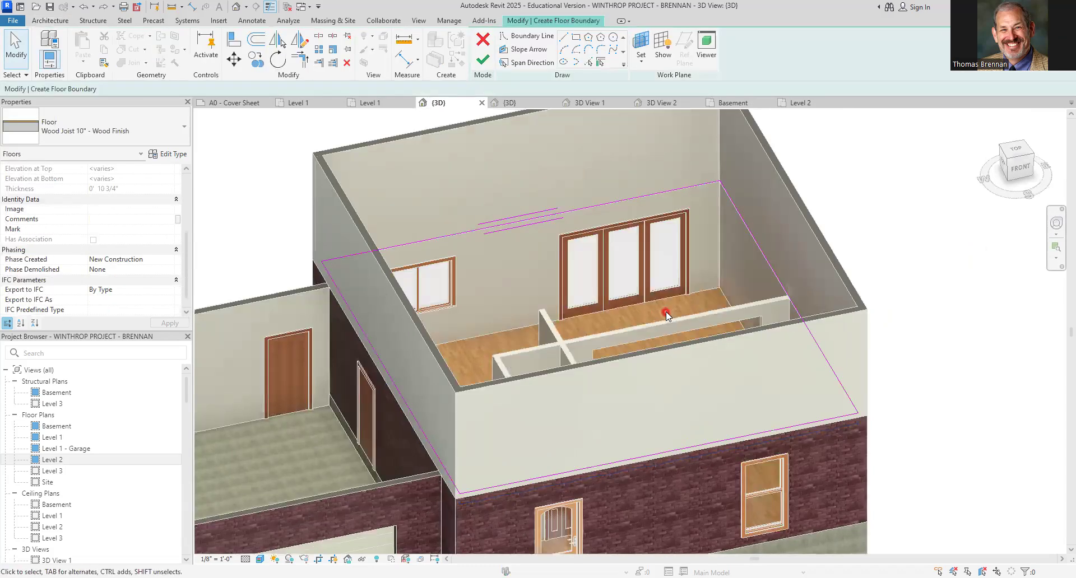
pyautogui.click(483, 60)
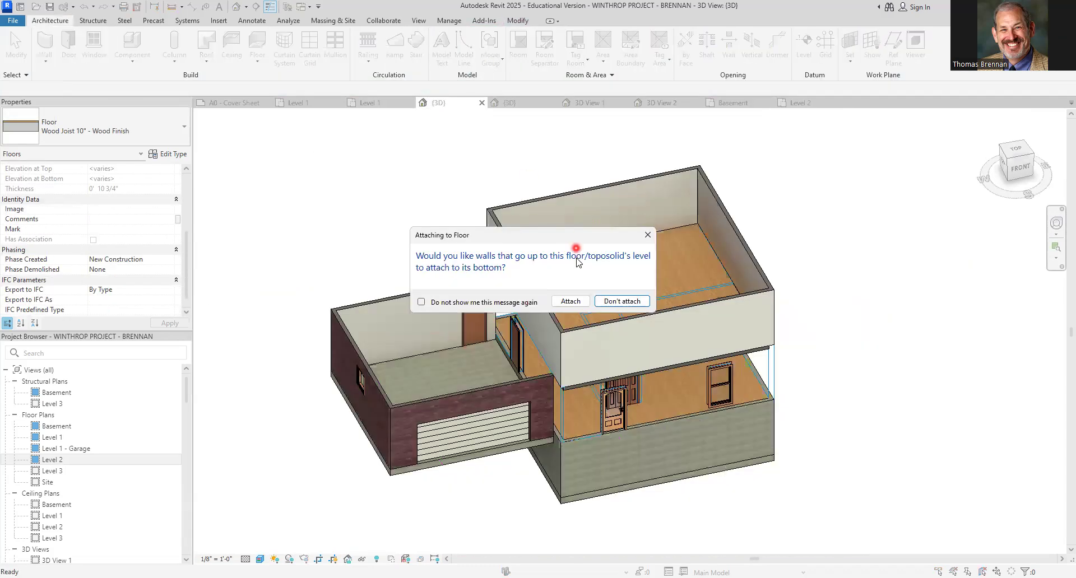
pyautogui.click(571, 301)
pyautogui.scroll(4, 672, 269)
pyautogui.click(888, 248)
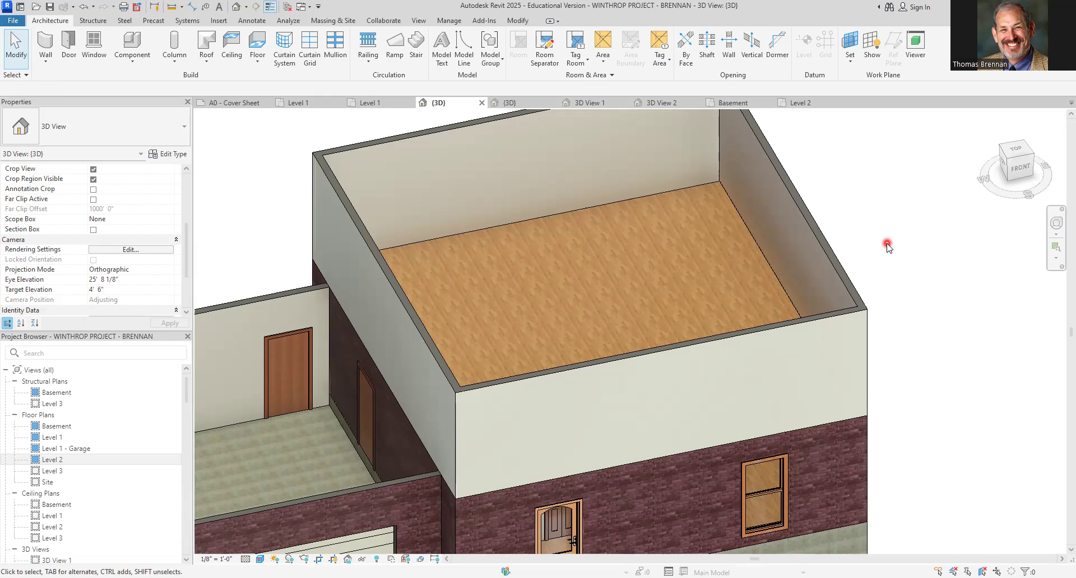
# Dimension the Level 2 house's width between its outer wall faces along the north side
pyautogui.scroll(-2, 888, 246)
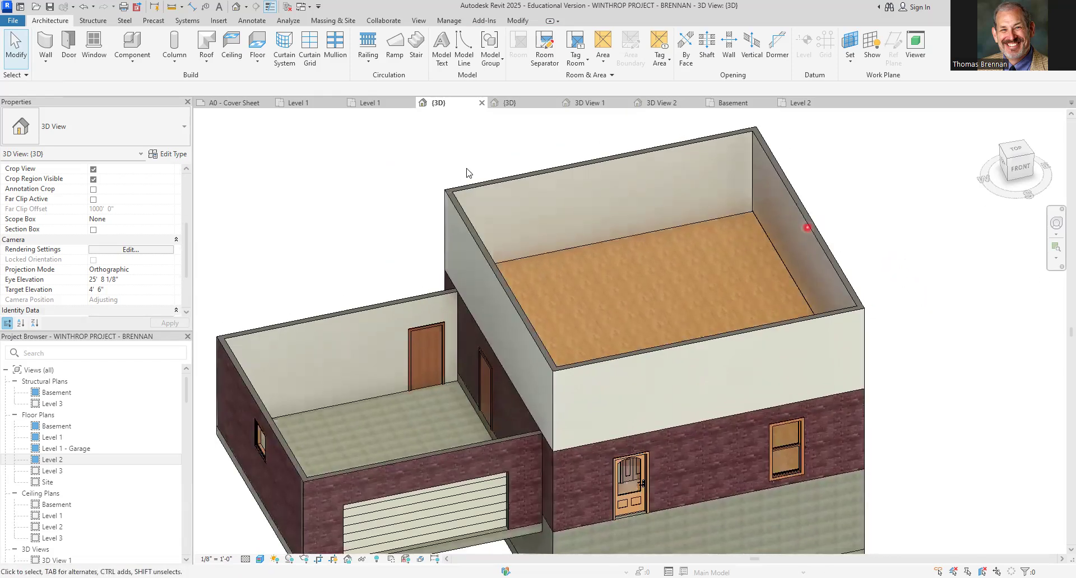
pyautogui.click(817, 106)
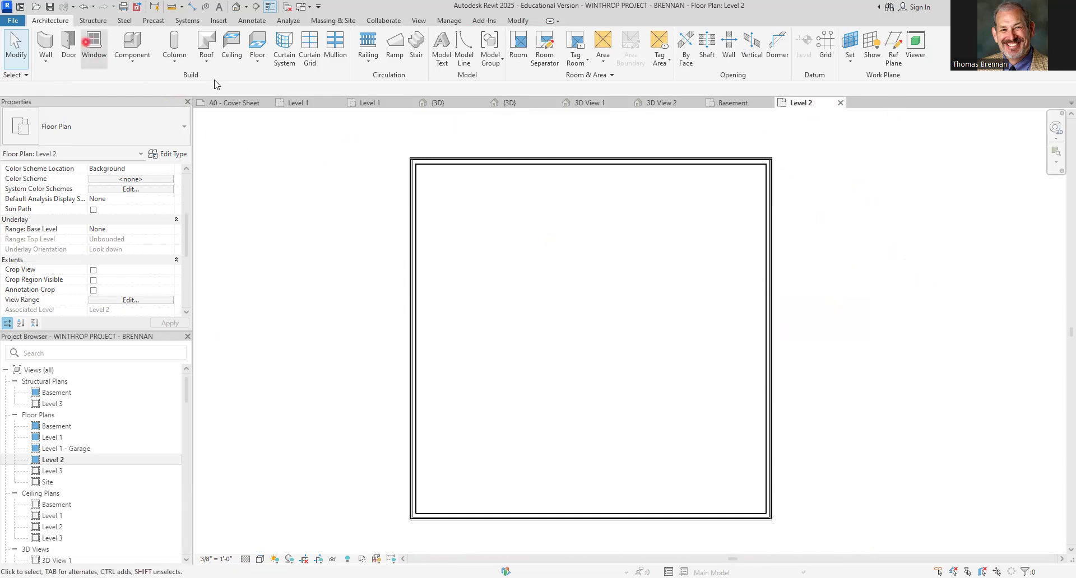
pyautogui.scroll(-1, 352, 145)
pyautogui.moveTo(351, 144); pyautogui.dragTo(384, 314, button='middle')
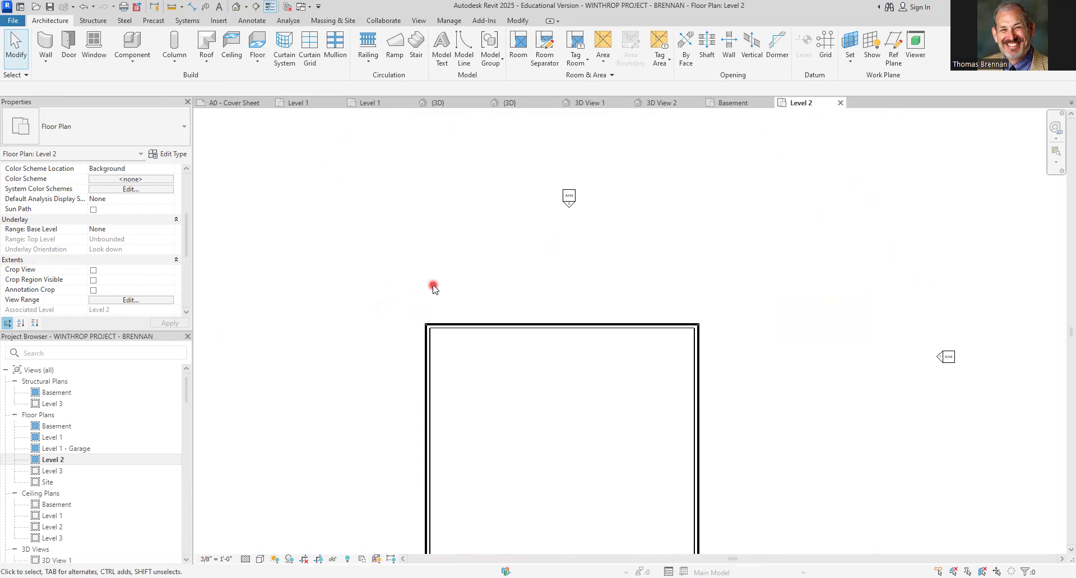
pyautogui.moveTo(434, 285); pyautogui.dragTo(428, 243, button='middle')
pyautogui.press('d')
pyautogui.press('i')
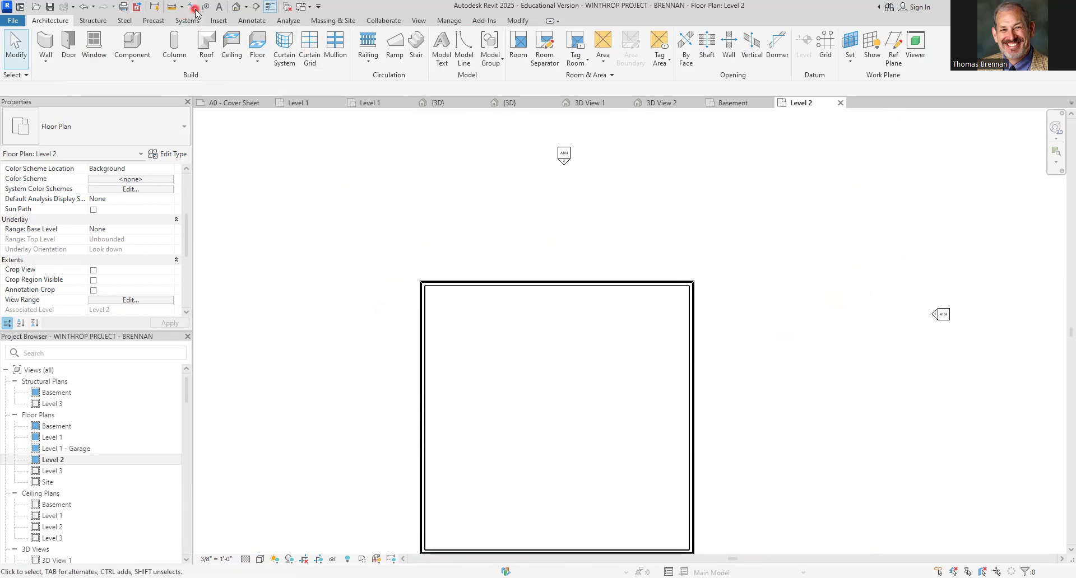
pyautogui.click(421, 311)
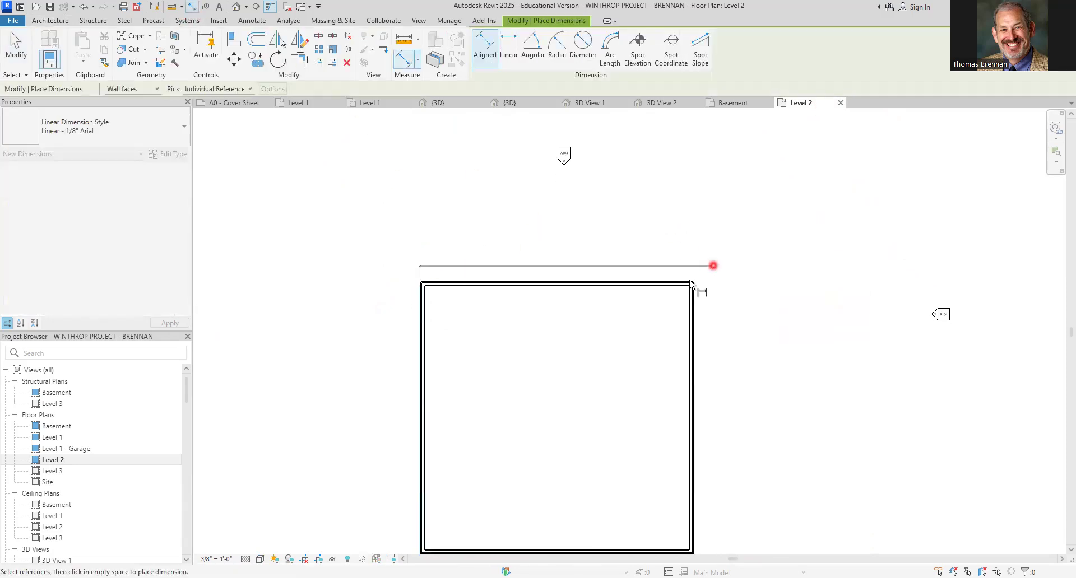
pyautogui.click(698, 294)
pyautogui.click(698, 248)
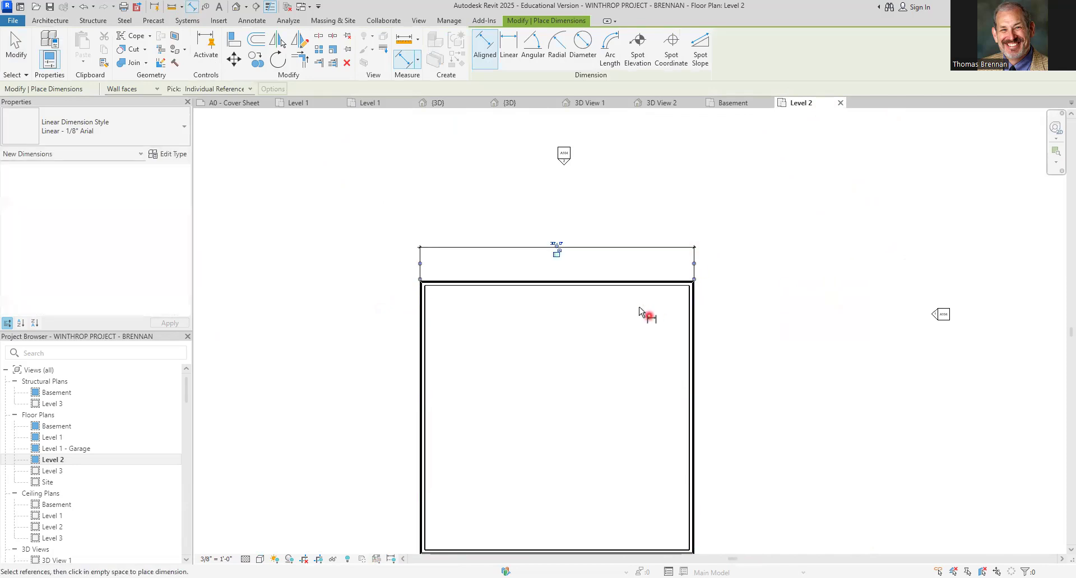
# Dimension the Level 2 house's depth between the outer wall faces along the east side
pyautogui.scroll(1, 640, 317)
pyautogui.click(675, 273)
pyautogui.scroll(-2, 809, 369)
pyautogui.moveTo(808, 369); pyautogui.dragTo(785, 234, button='middle')
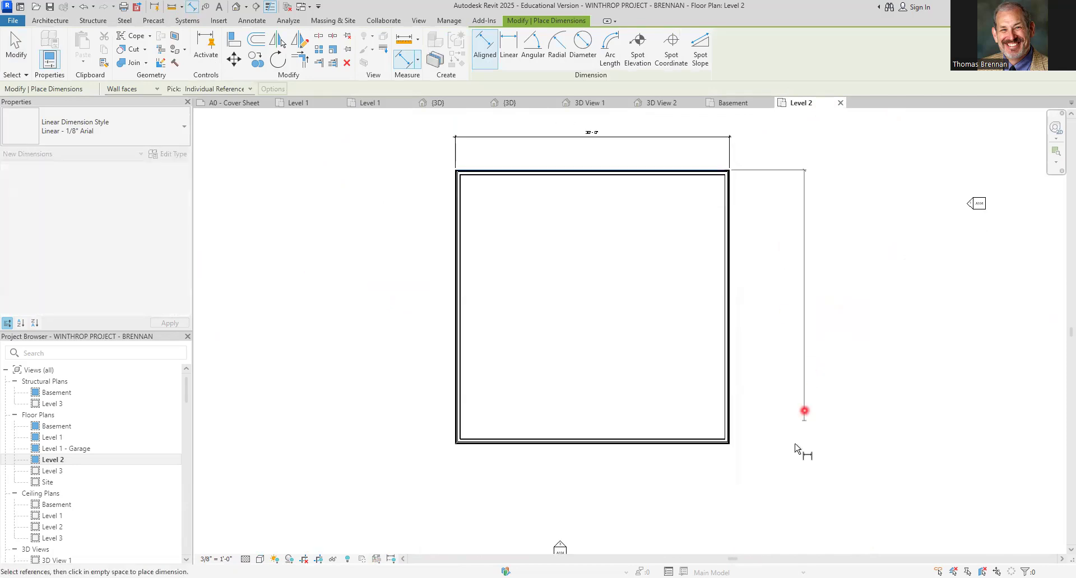
pyautogui.click(729, 448)
pyautogui.click(756, 446)
pyautogui.press('Escape')
pyautogui.press('Escape')
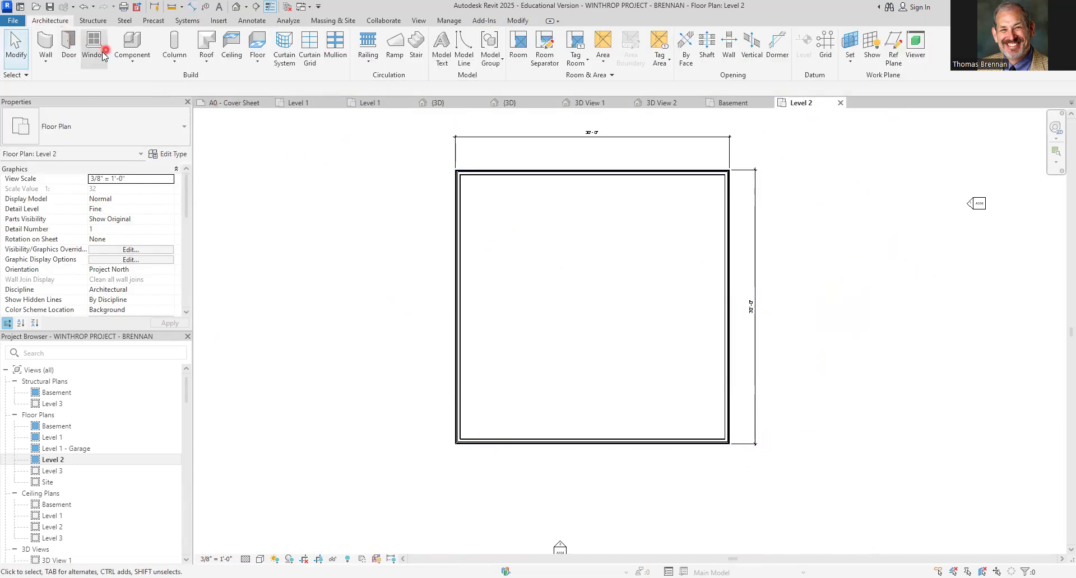
# Place a Double Hung with Trim 36" x 60" window near the west end of the north wall
pyautogui.click(95, 54)
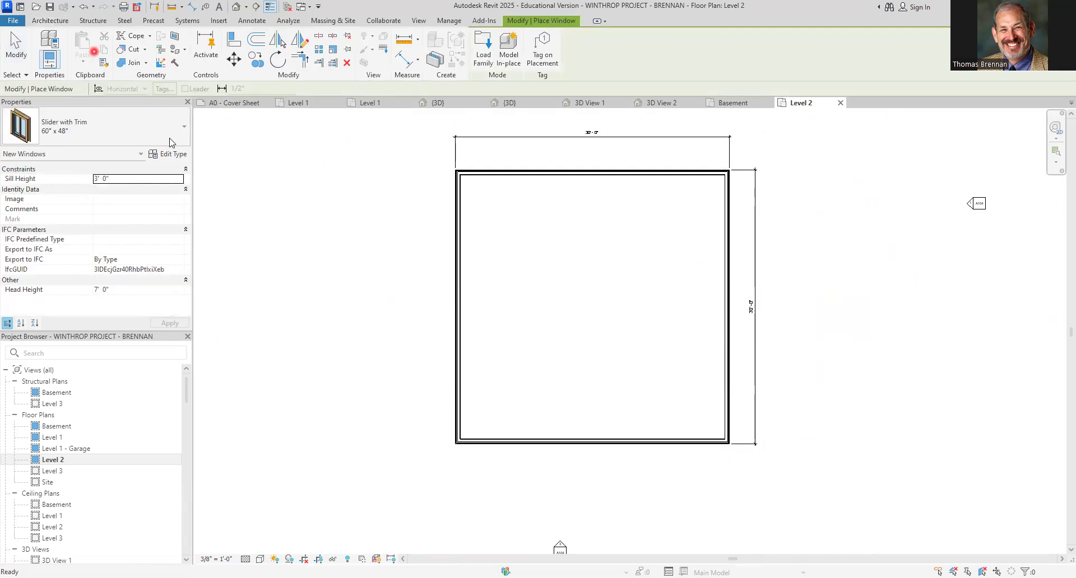
pyautogui.click(185, 128)
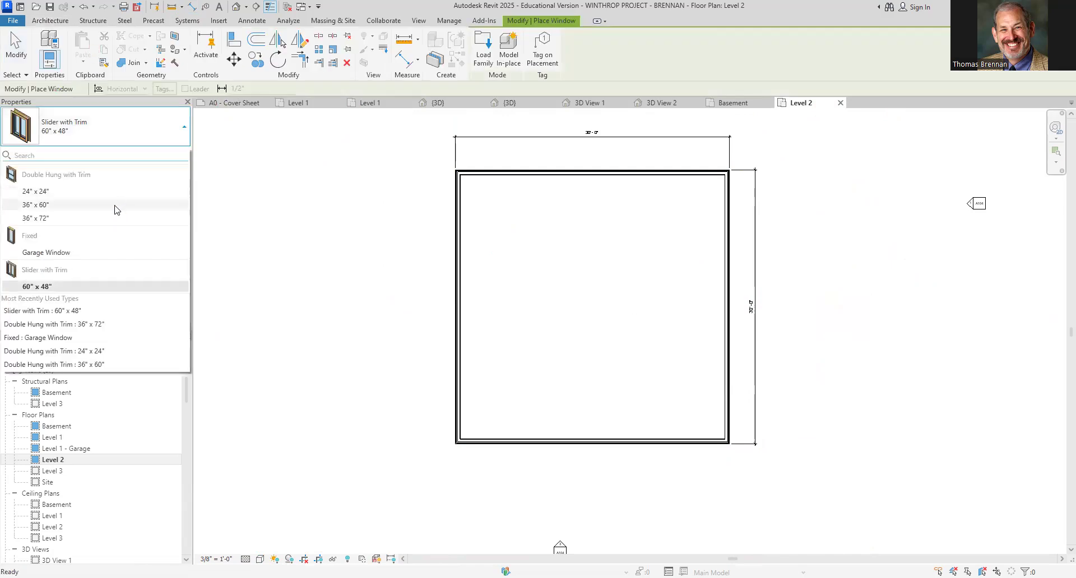
pyautogui.click(420, 208)
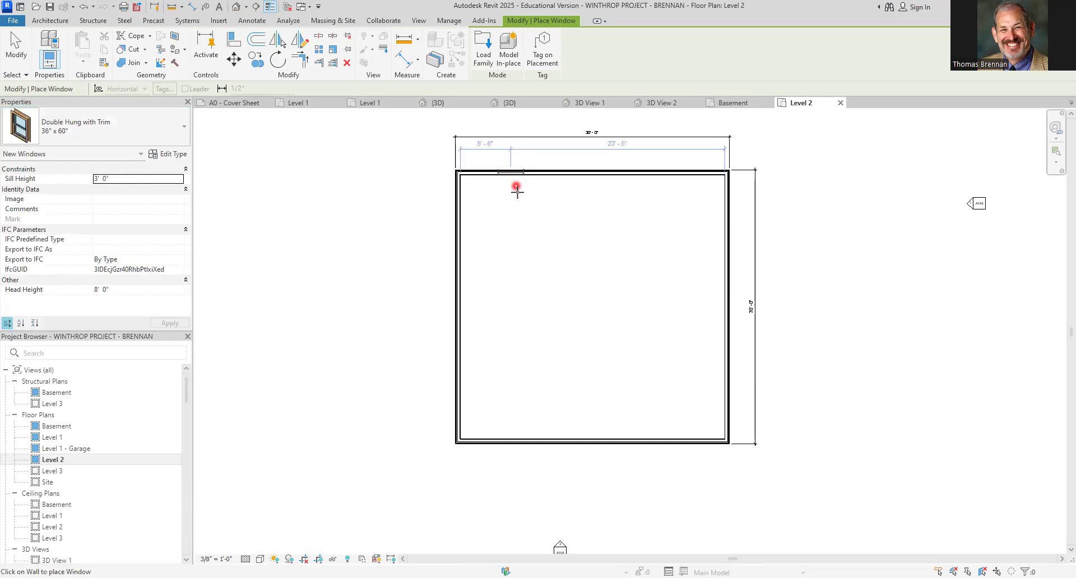
pyautogui.click(515, 193)
pyautogui.press('Escape')
pyautogui.press('Escape')
# Position the north-west window's centre 7'-6" from the west wall's outer face and make that dimension permanent
pyautogui.scroll(5, 516, 197)
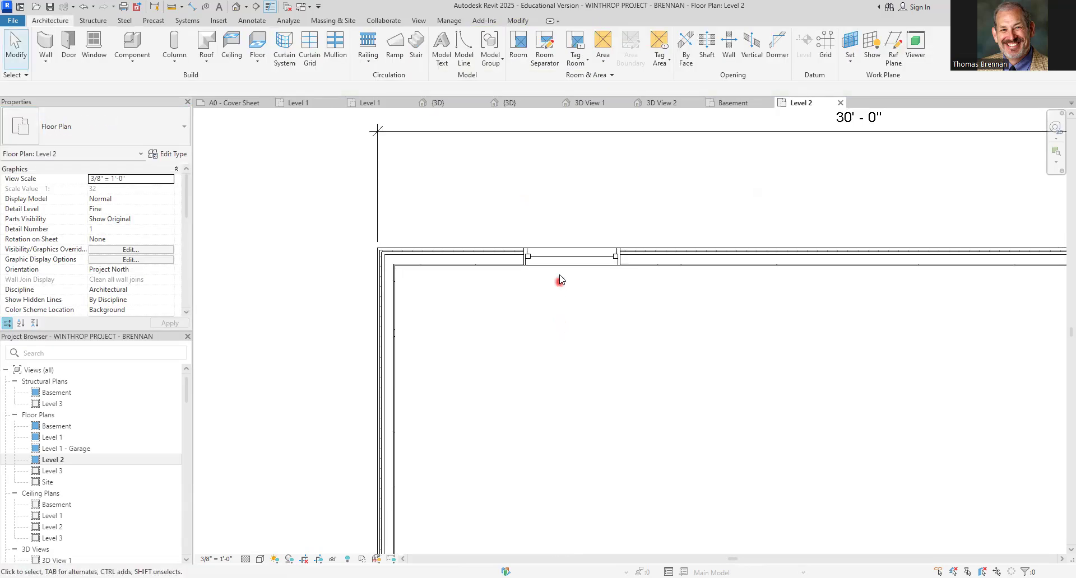
pyautogui.click(554, 257)
pyautogui.click(392, 223)
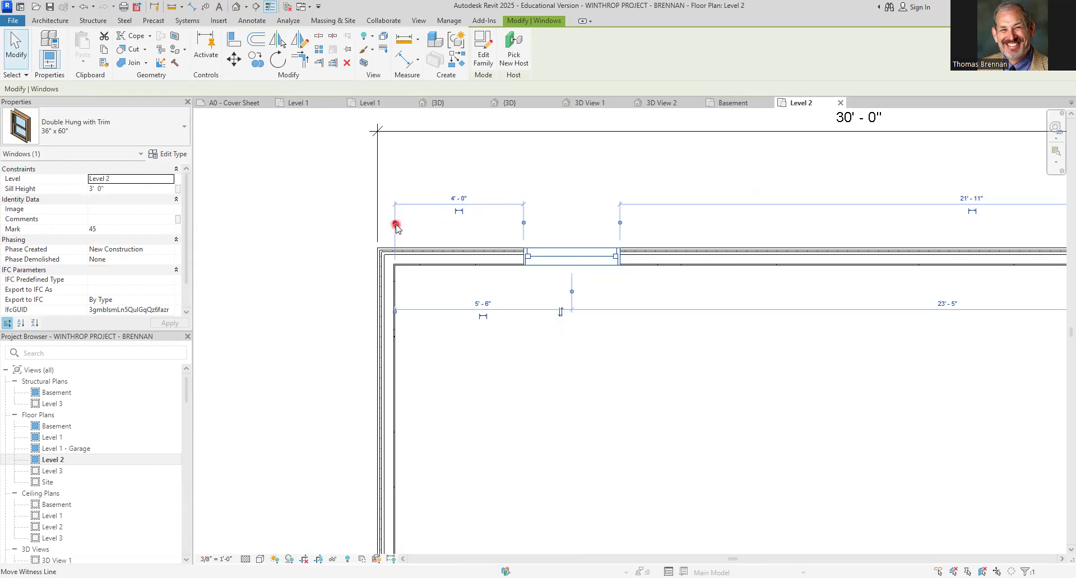
pyautogui.click(395, 223)
pyautogui.click(523, 223)
pyautogui.click(618, 223)
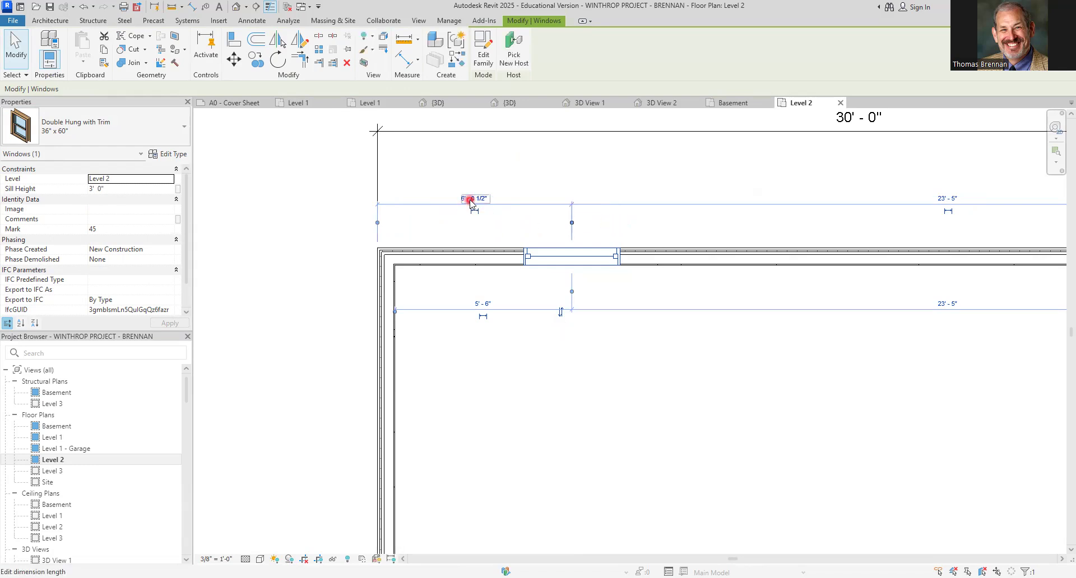
pyautogui.click(474, 198)
pyautogui.write('7.')
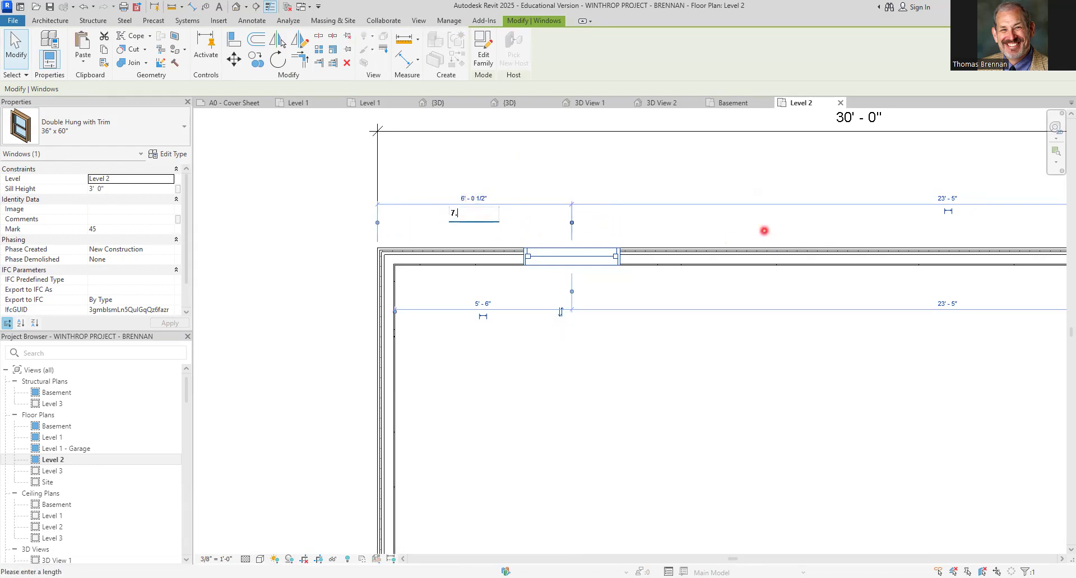
pyautogui.write('5')
pyautogui.press('Return')
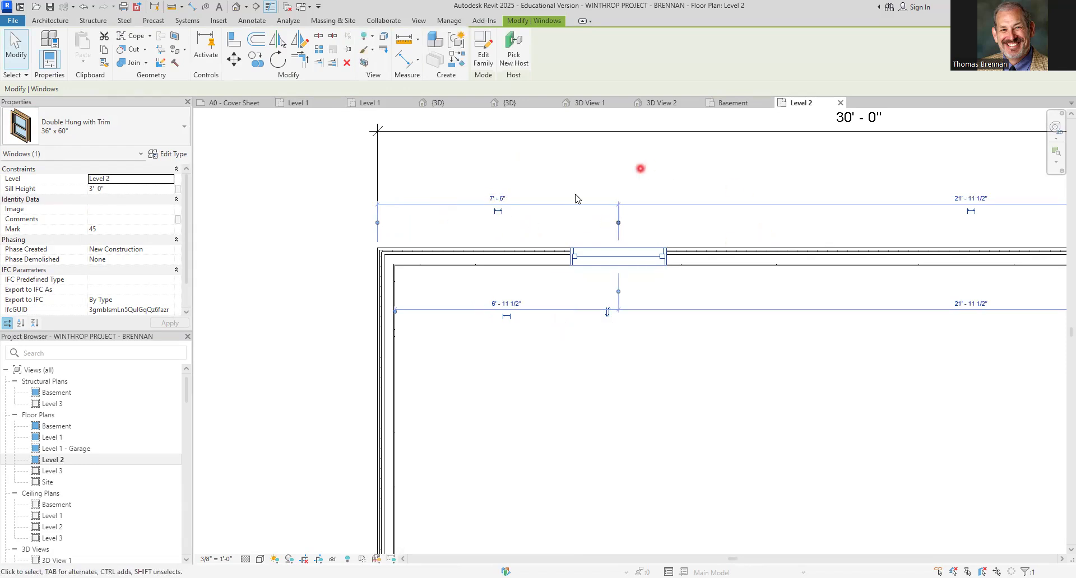
pyautogui.click(498, 210)
pyautogui.click(671, 417)
pyautogui.scroll(-5, 671, 415)
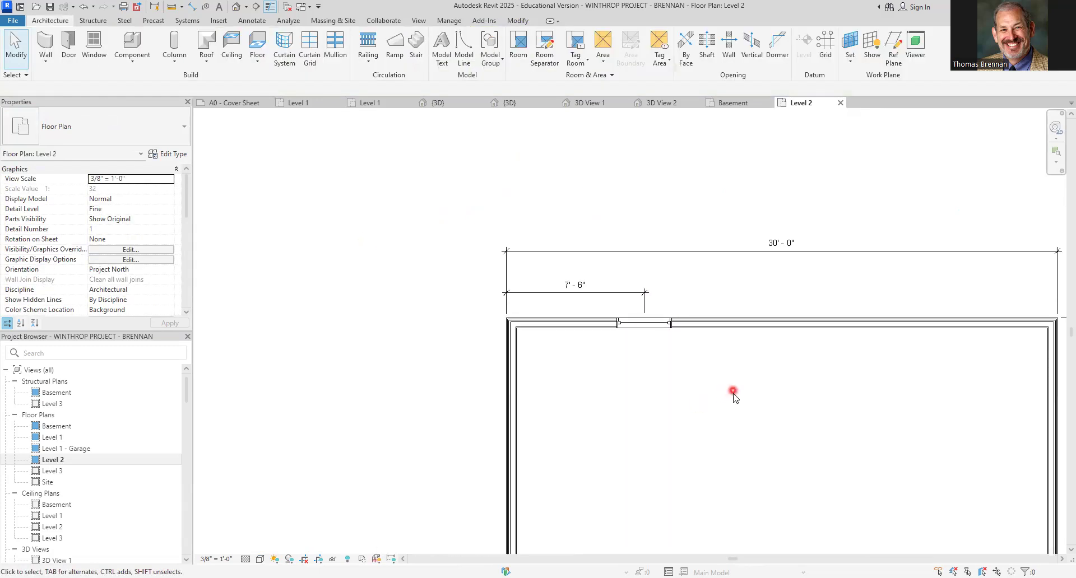
# Place a second 36" x 60" double hung window near the east end of the north wall
pyautogui.moveTo(732, 396); pyautogui.dragTo(467, 327, button='middle')
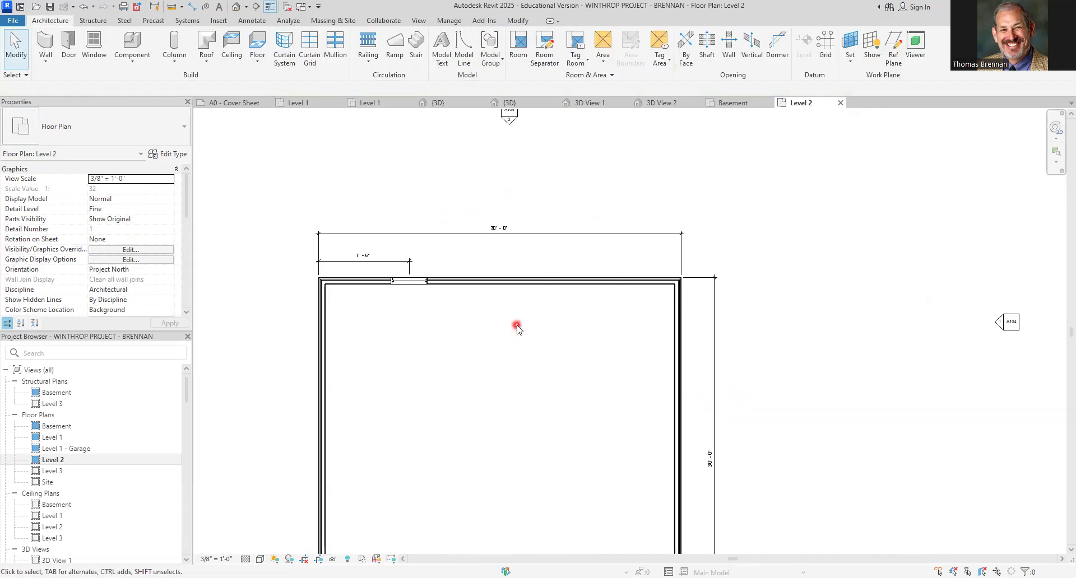
pyautogui.click(87, 59)
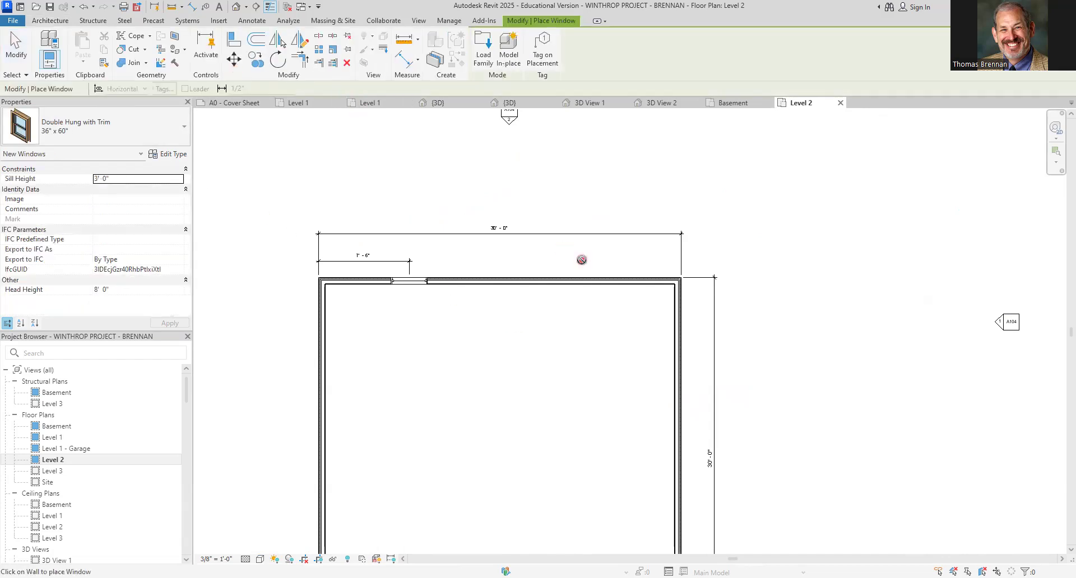
pyautogui.press('Escape')
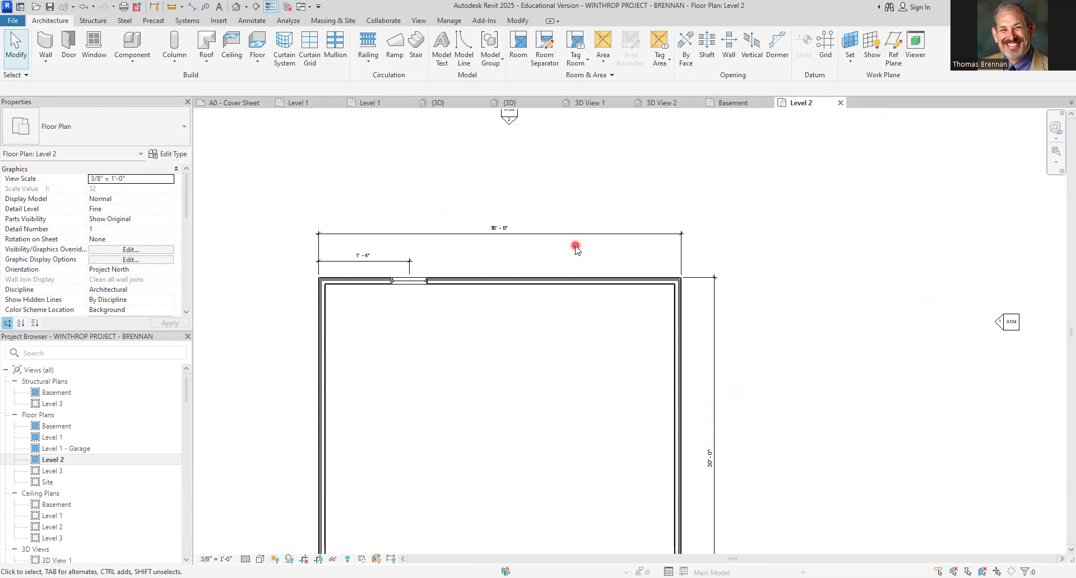
pyautogui.click(94, 45)
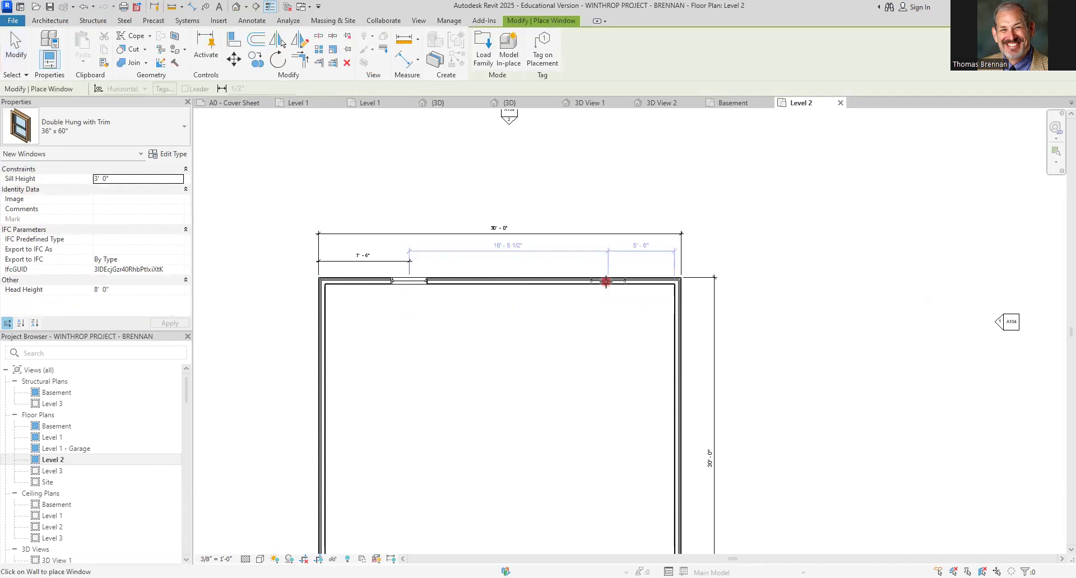
pyautogui.click(606, 281)
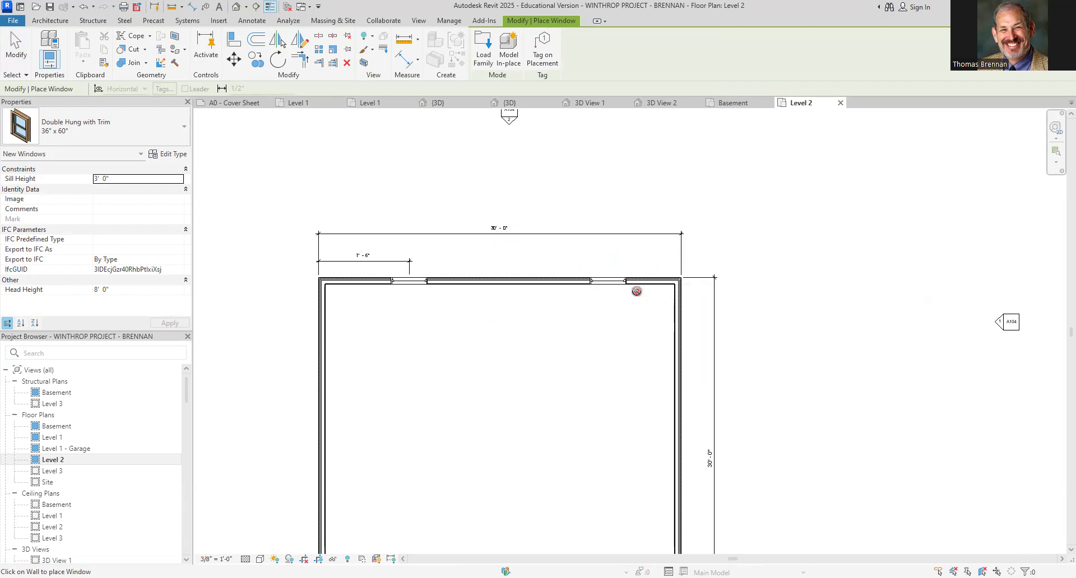
pyautogui.press('Escape')
pyautogui.press('Escape')
# Position the north-east window's centre 7'-6" from the east wall's outer face
pyautogui.scroll(5, 636, 292)
pyautogui.click(549, 263)
pyautogui.scroll(-3, 598, 312)
pyautogui.moveTo(598, 259); pyautogui.dragTo(696, 258)
pyautogui.click(641, 242)
pyautogui.write('7')
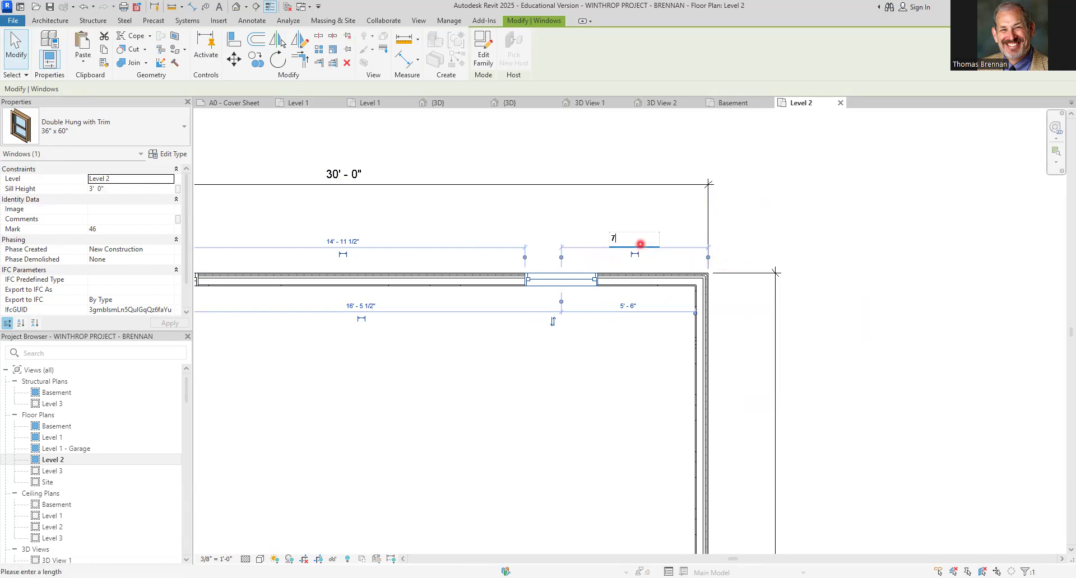
pyautogui.write('.')
pyautogui.press('Return')
pyautogui.click(514, 480)
pyautogui.scroll(-4, 515, 480)
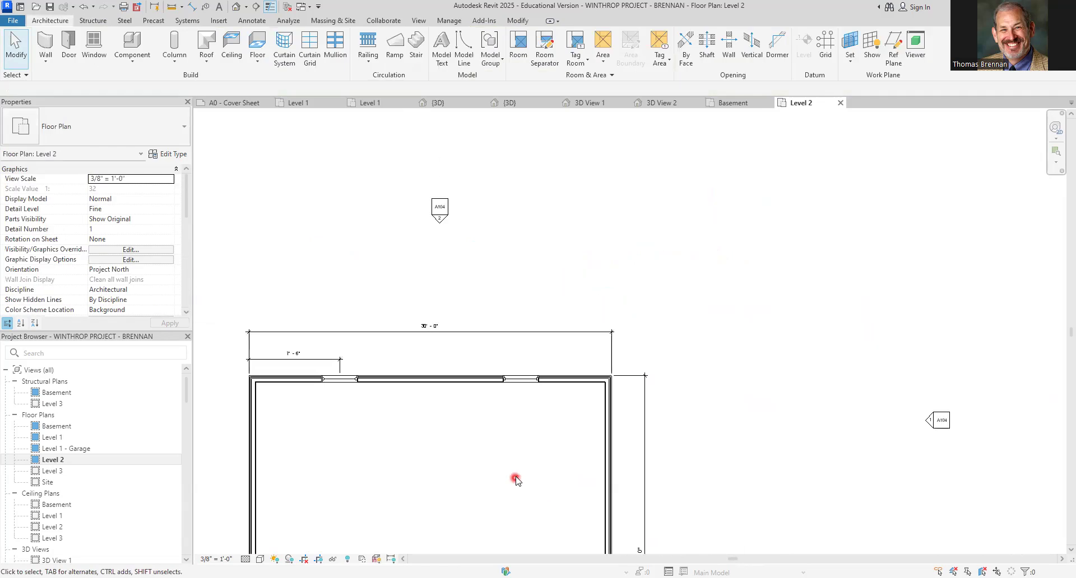
# Place two 36" x 60" double hung windows along the south wall, one near each end
pyautogui.moveTo(515, 480); pyautogui.dragTo(588, 276, button='middle')
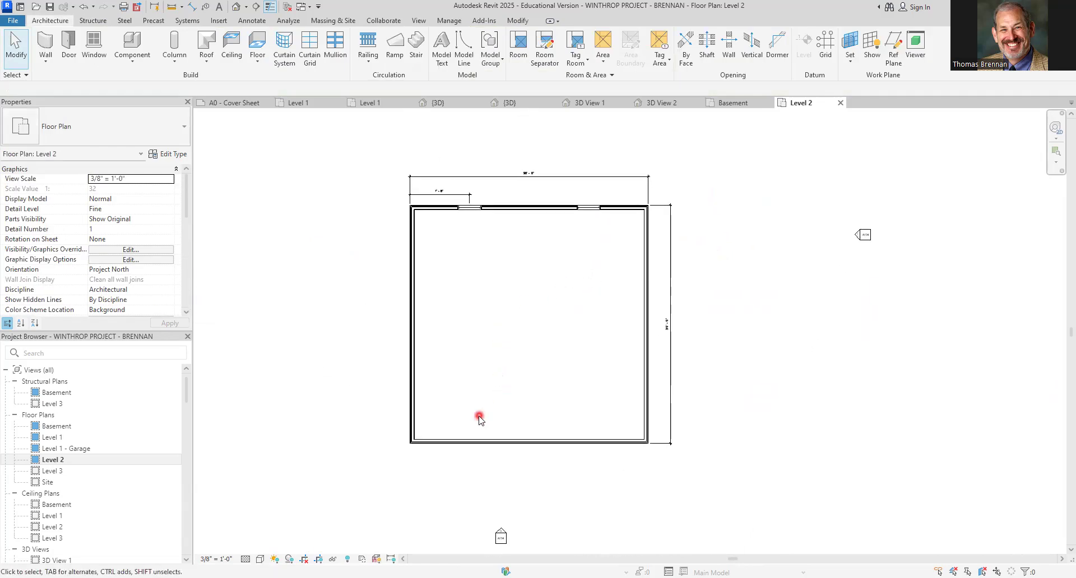
pyautogui.click(93, 43)
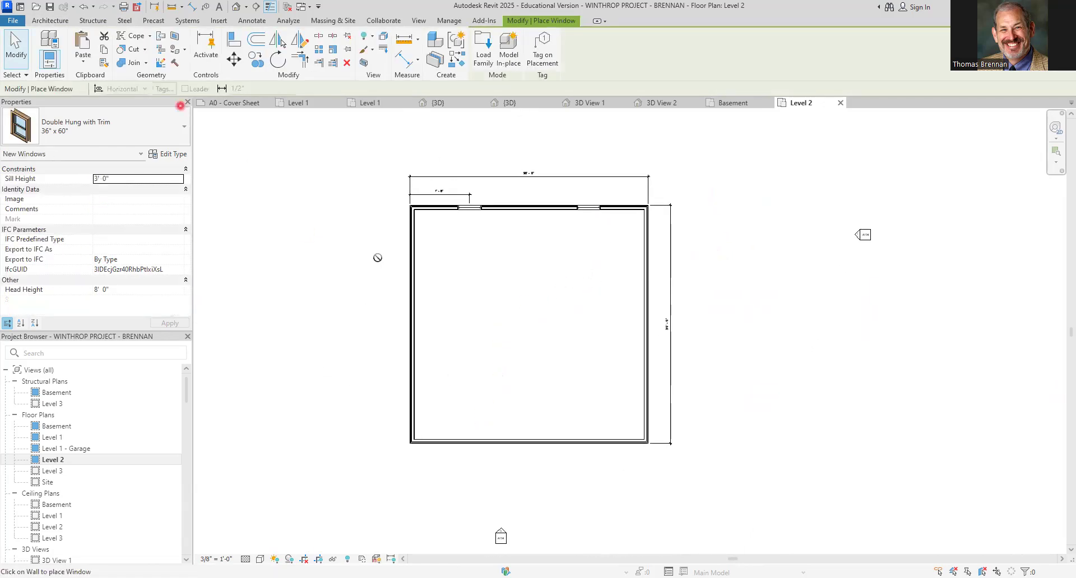
pyautogui.click(464, 445)
pyautogui.click(603, 443)
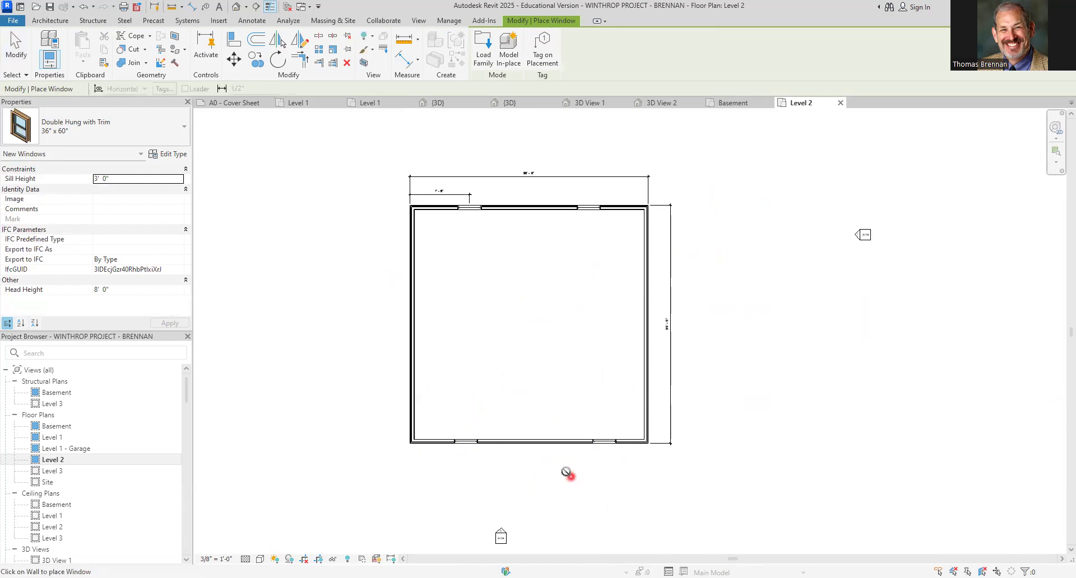
pyautogui.press('Escape')
# Position the south-west window's centre 7'-6" from the west wall's outer face and make the dimension permanent
pyautogui.scroll(3, 474, 473)
pyautogui.scroll(2, 474, 474)
pyautogui.click(441, 387)
pyautogui.scroll(-1, 446, 431)
pyautogui.moveTo(490, 428); pyautogui.dragTo(614, 403, button='middle')
pyautogui.scroll(2, 612, 402)
pyautogui.click(454, 387)
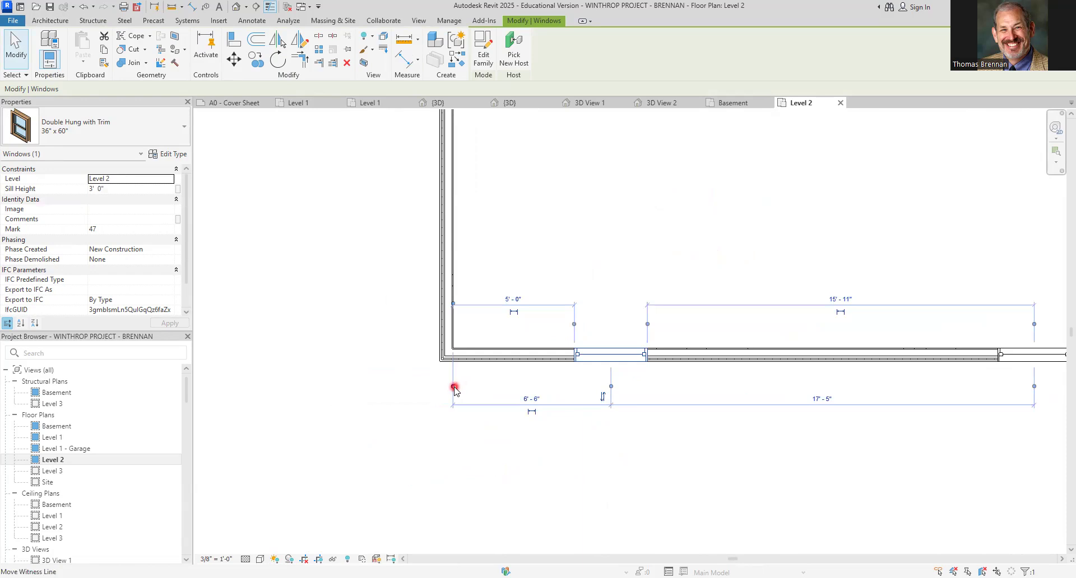
pyautogui.click(525, 395)
pyautogui.write('7.5')
pyautogui.press('Return')
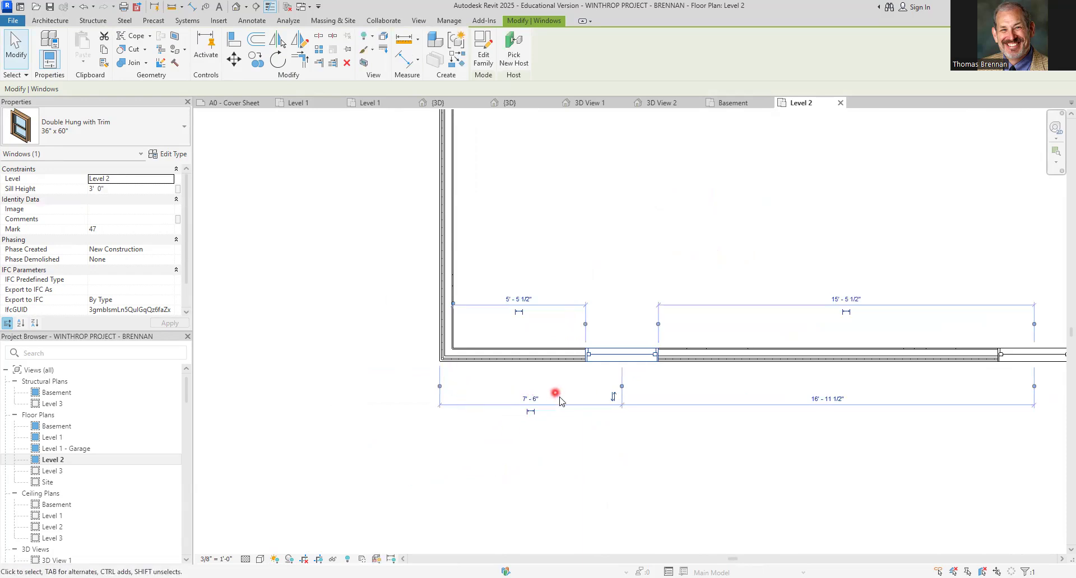
pyautogui.press('Escape')
pyautogui.click(624, 355)
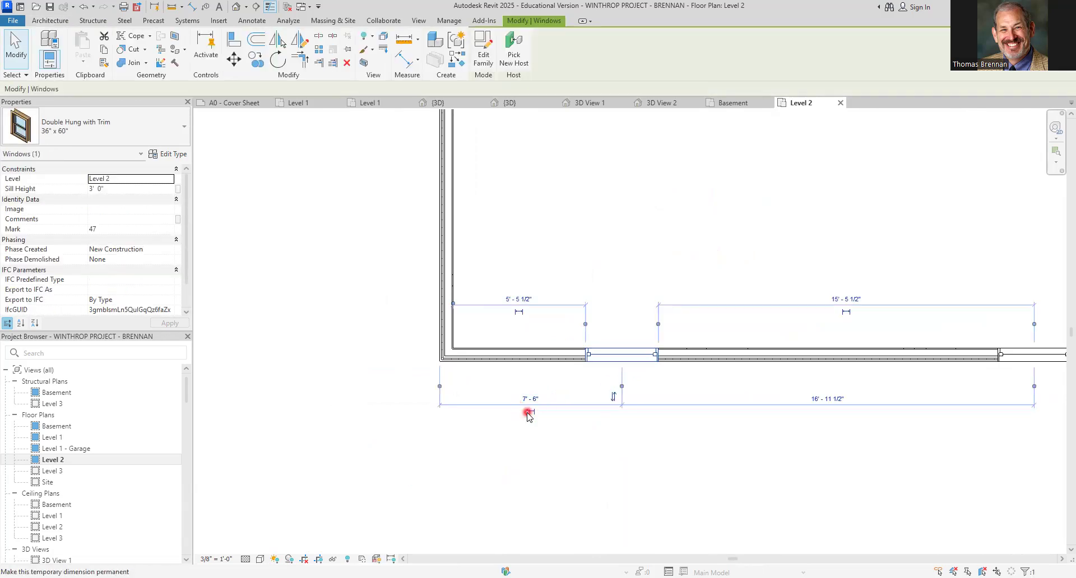
pyautogui.click(616, 444)
pyautogui.scroll(-4, 728, 448)
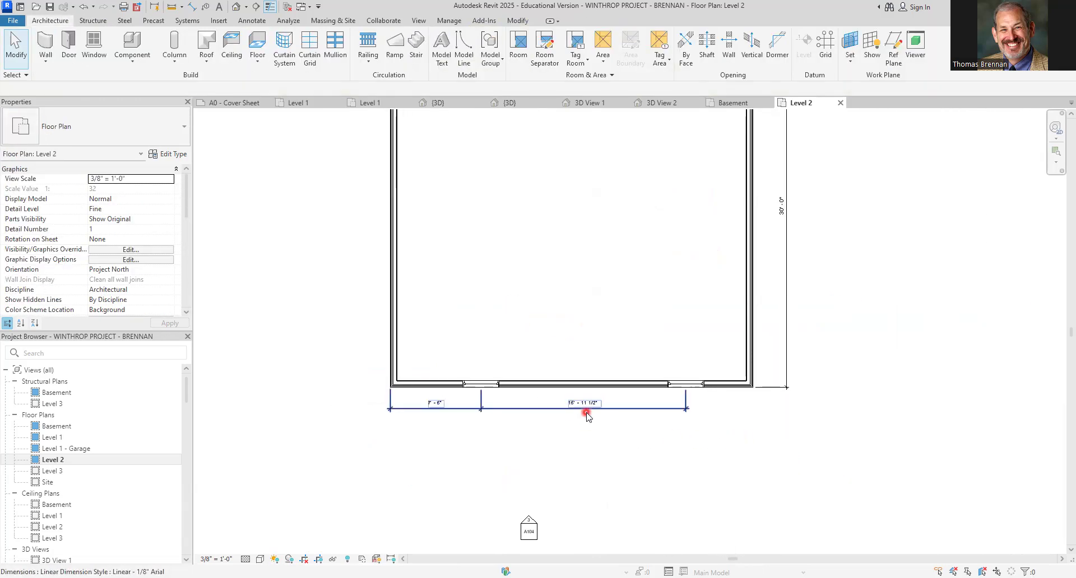
# Trim the permanent south dimension string down to its 7'-6" segment
pyautogui.click(586, 414)
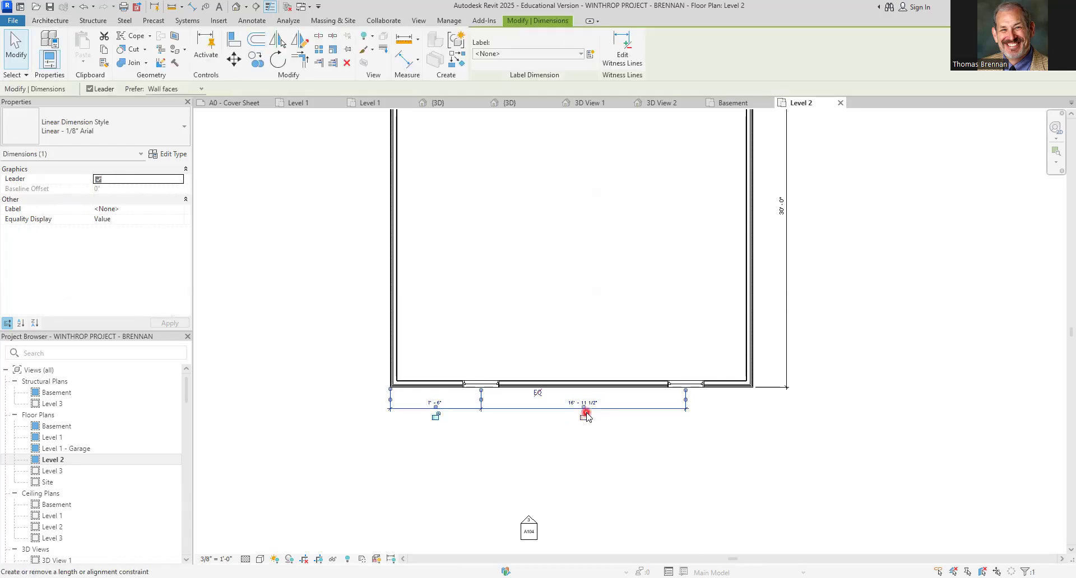
pyautogui.click(629, 423)
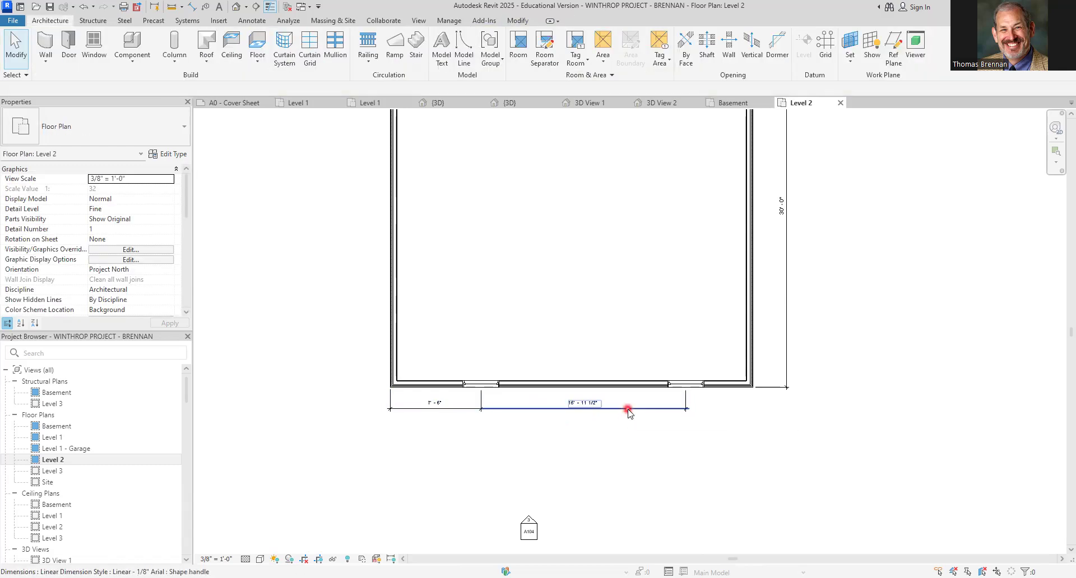
pyautogui.click(628, 413)
pyautogui.scroll(2, 694, 401)
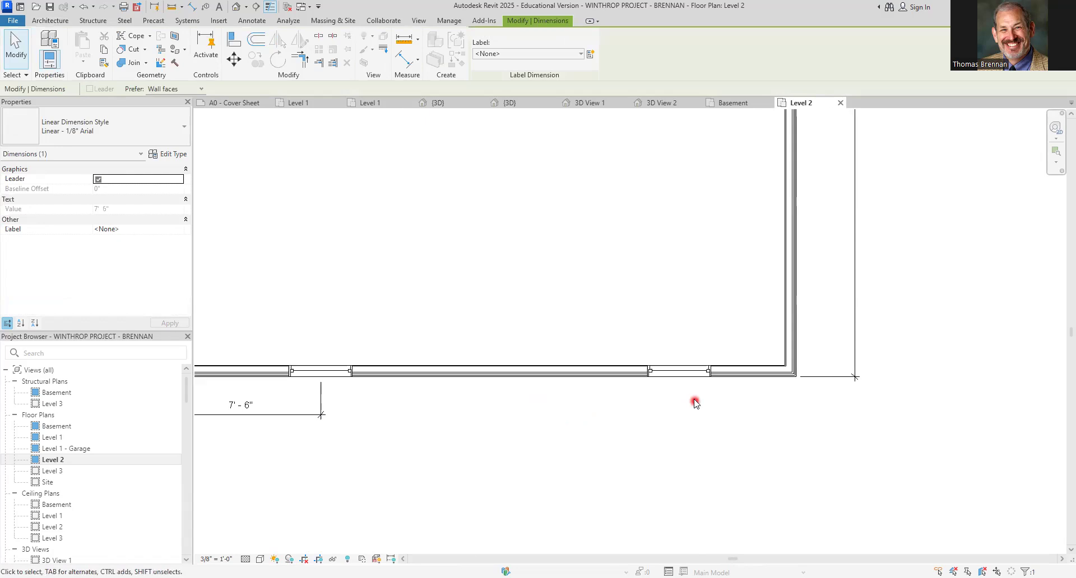
# Position the south-east window's centre 7'-6" from the east wall's outer face
pyautogui.click(689, 377)
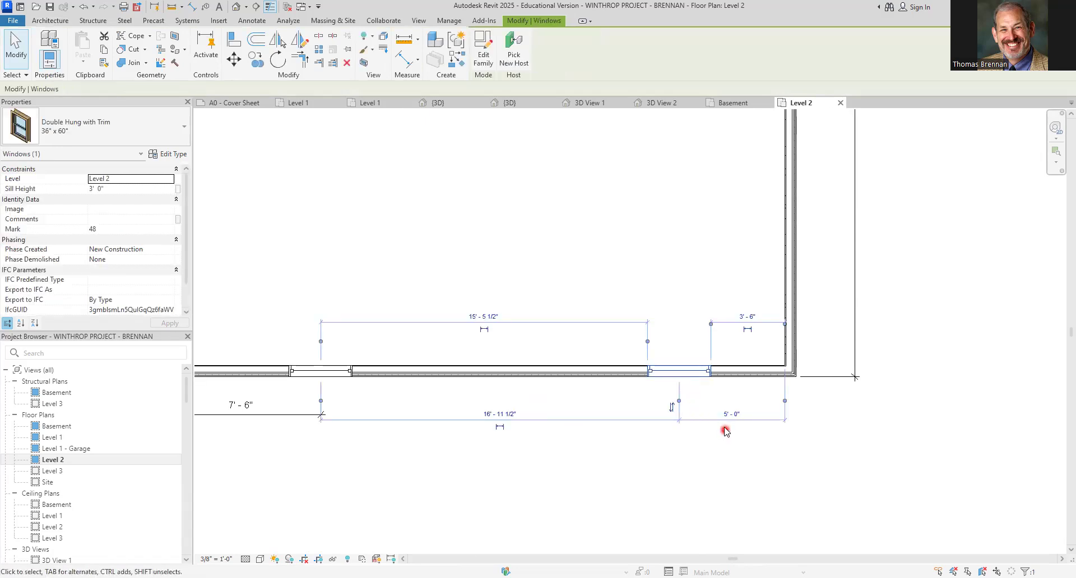
pyautogui.click(784, 402)
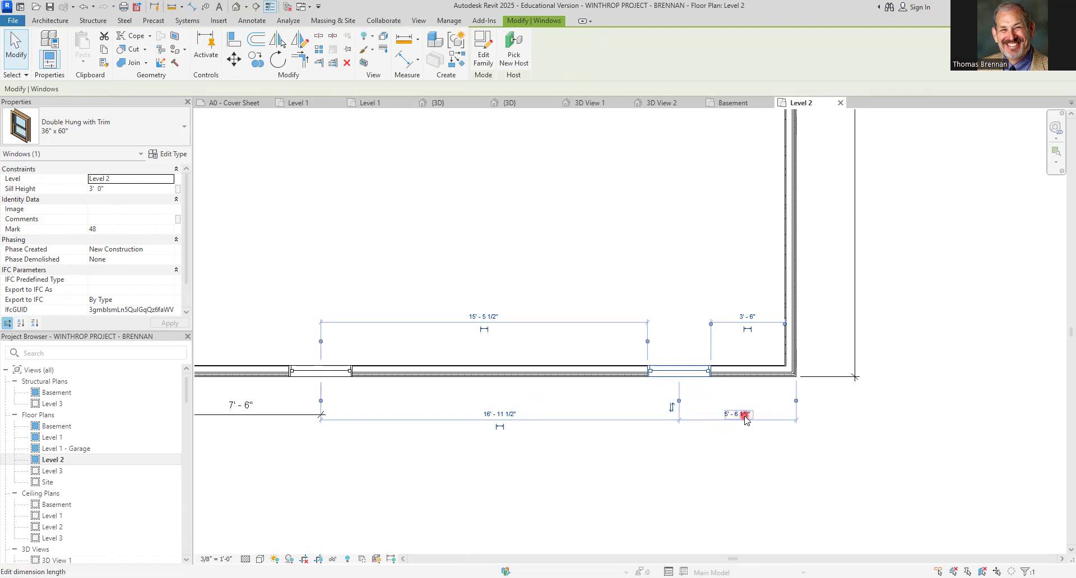
pyautogui.click(745, 418)
pyautogui.write('7.5')
pyautogui.press('Return')
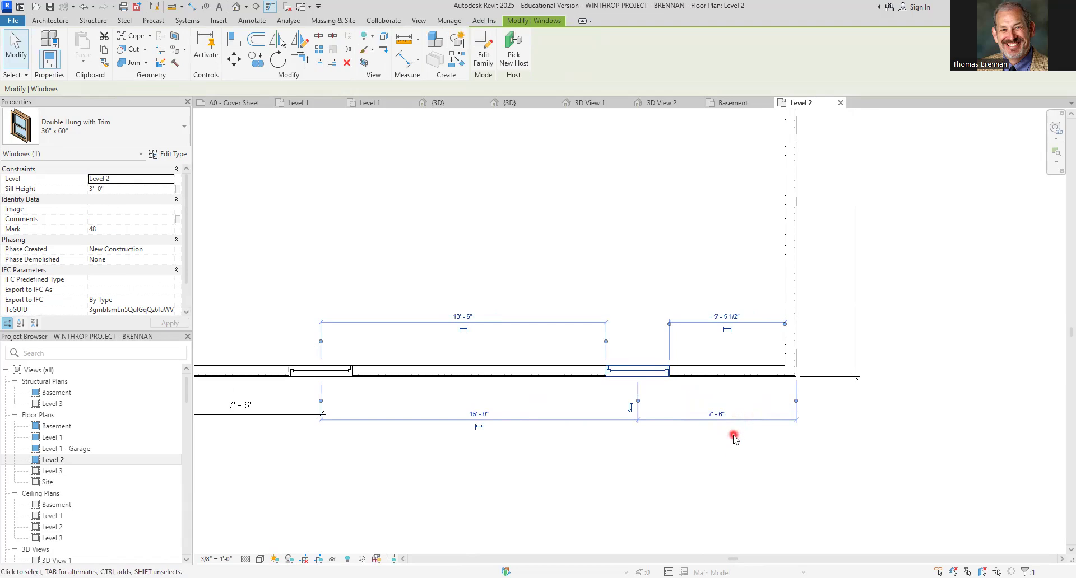
# Make the 15'-0" and 7'-6" south window dimensions permanent
pyautogui.click(727, 434)
pyautogui.click(637, 373)
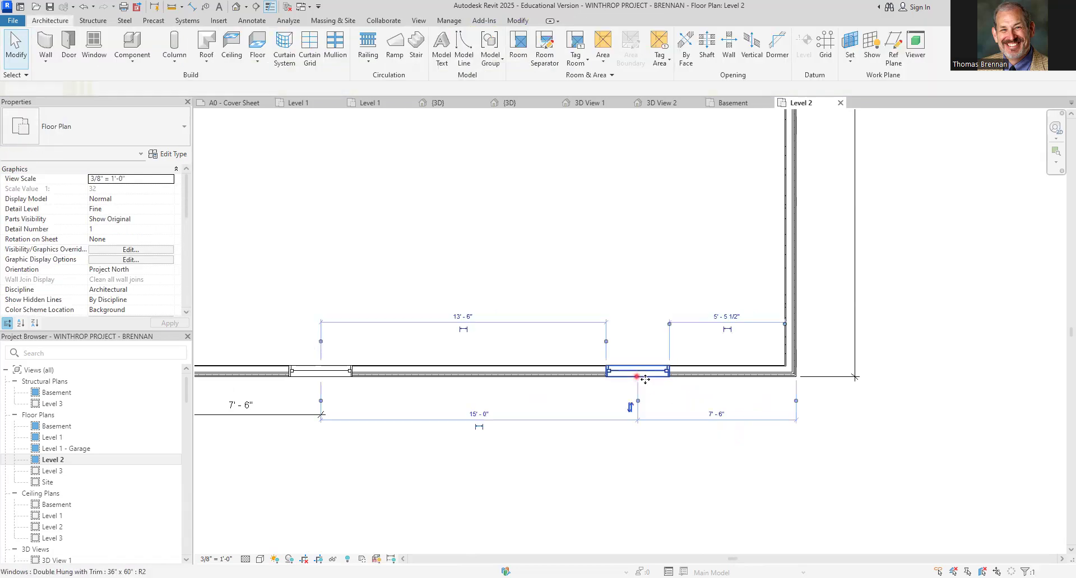
pyautogui.click(719, 415)
pyautogui.click(732, 447)
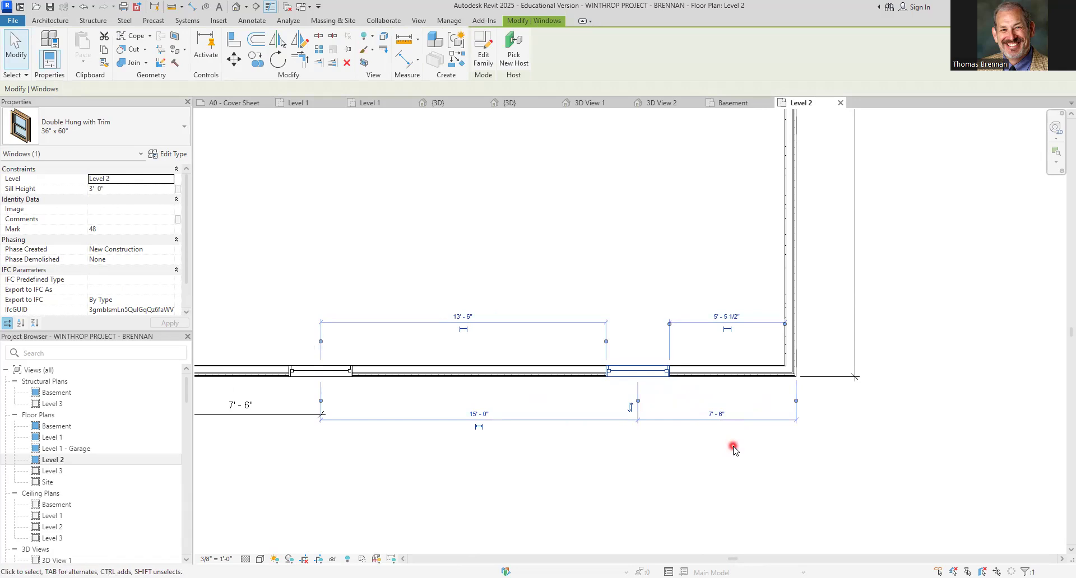
pyautogui.click(480, 429)
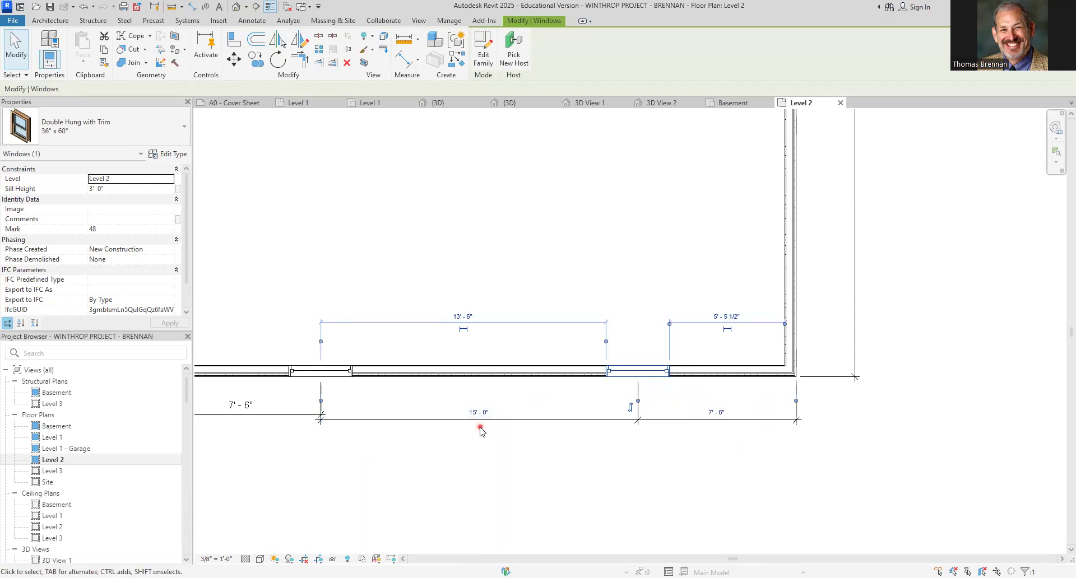
pyautogui.click(554, 459)
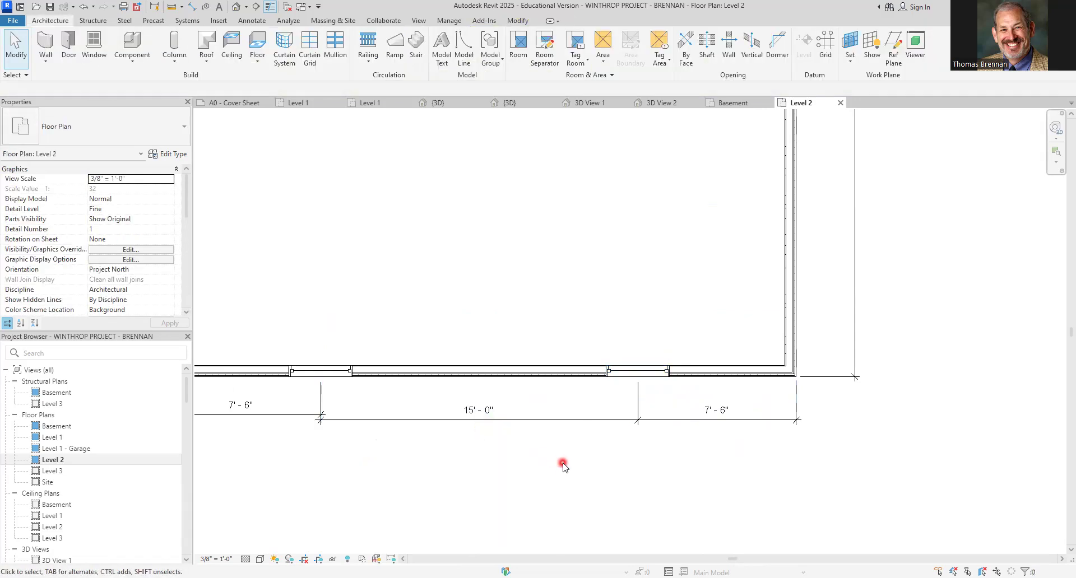
# Review the Level 2 walls, floor and windows in the 3D view before returning to the Level 2 plan
pyautogui.click(550, 421)
pyautogui.scroll(-5, 550, 425)
pyautogui.scroll(1, 527, 340)
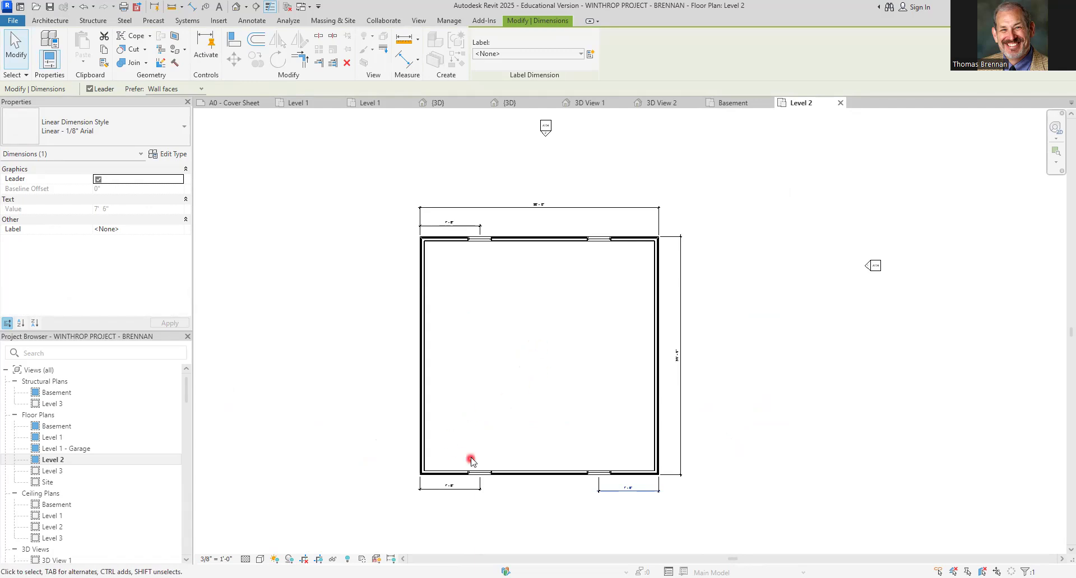
pyautogui.click(439, 103)
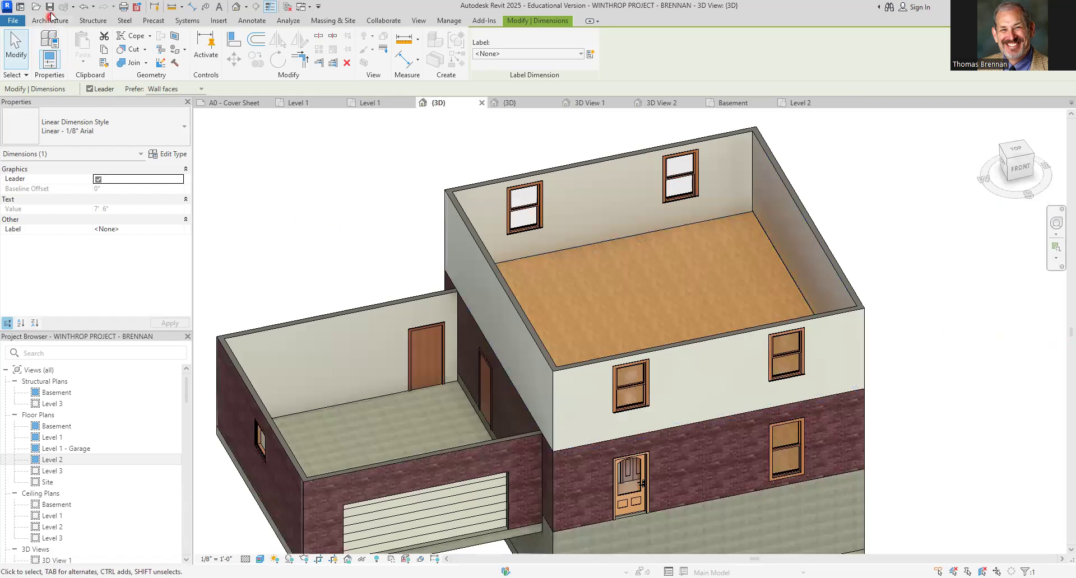
pyautogui.click(339, 224)
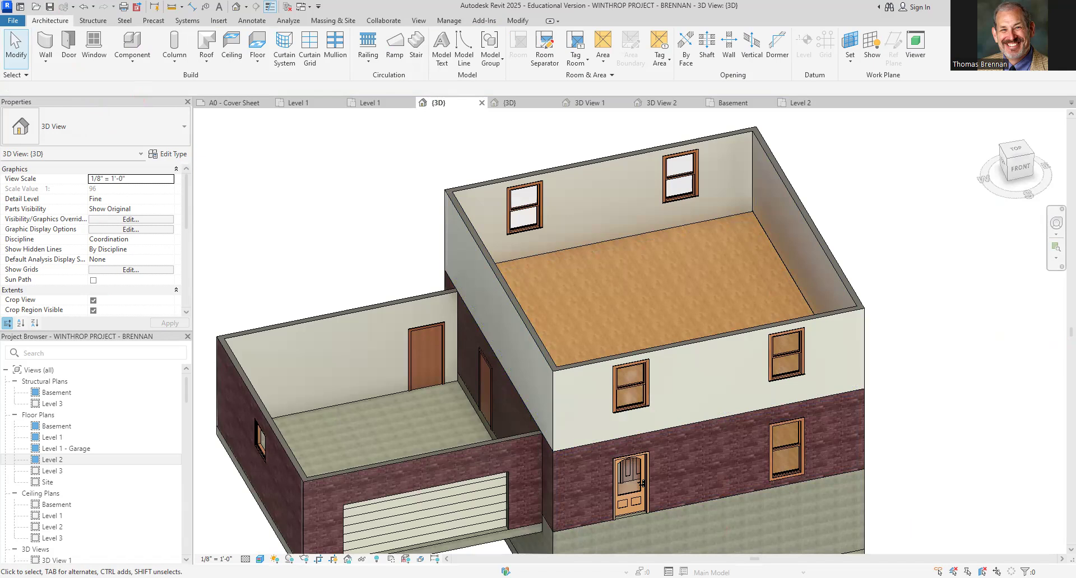
pyautogui.click(800, 103)
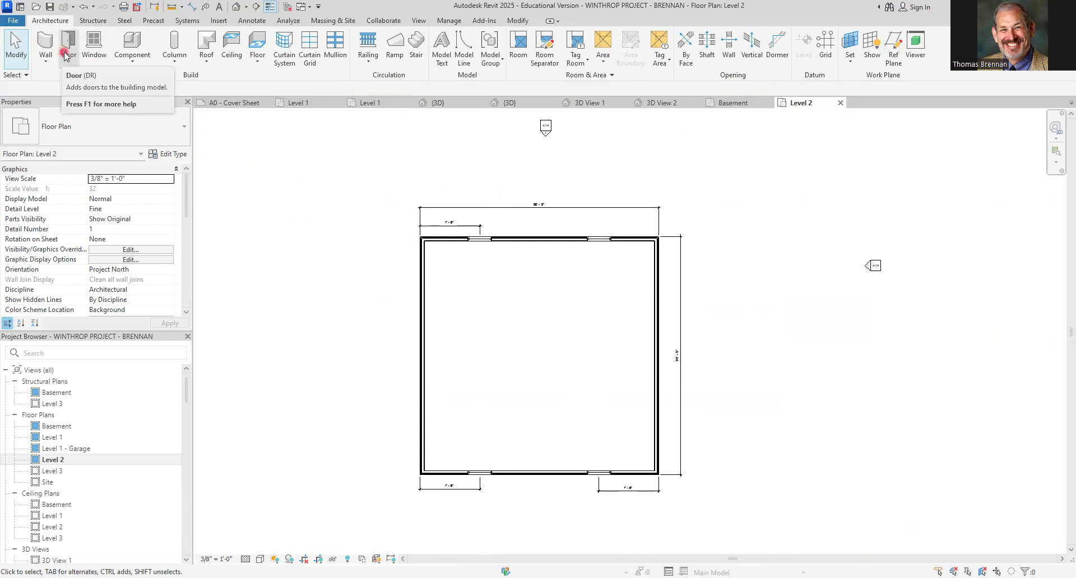
# Place a Double Hung with Trim 24" x 24" window at the middle of the west wall
pyautogui.click(94, 49)
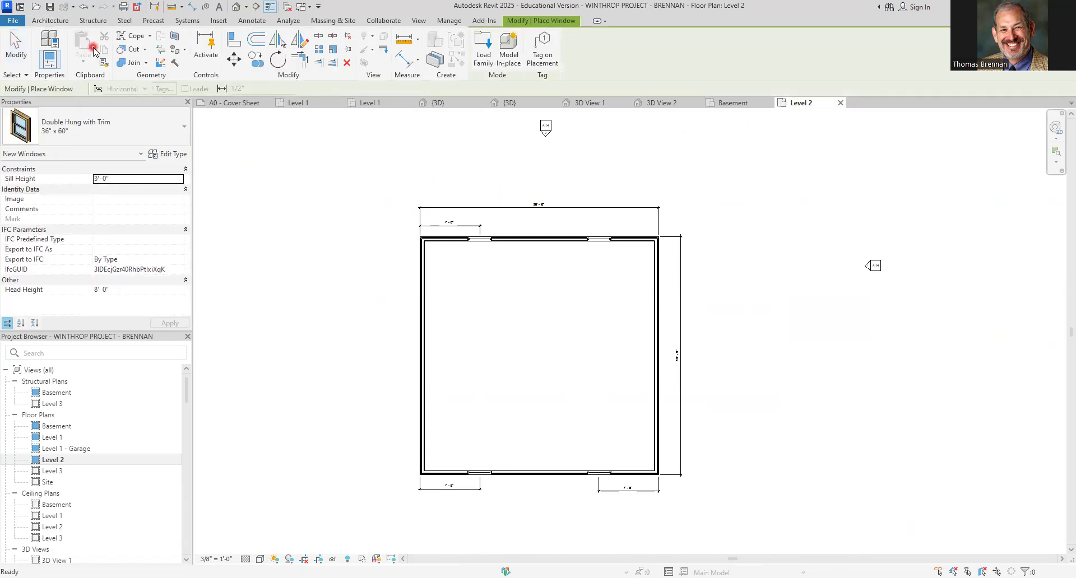
pyautogui.click(161, 118)
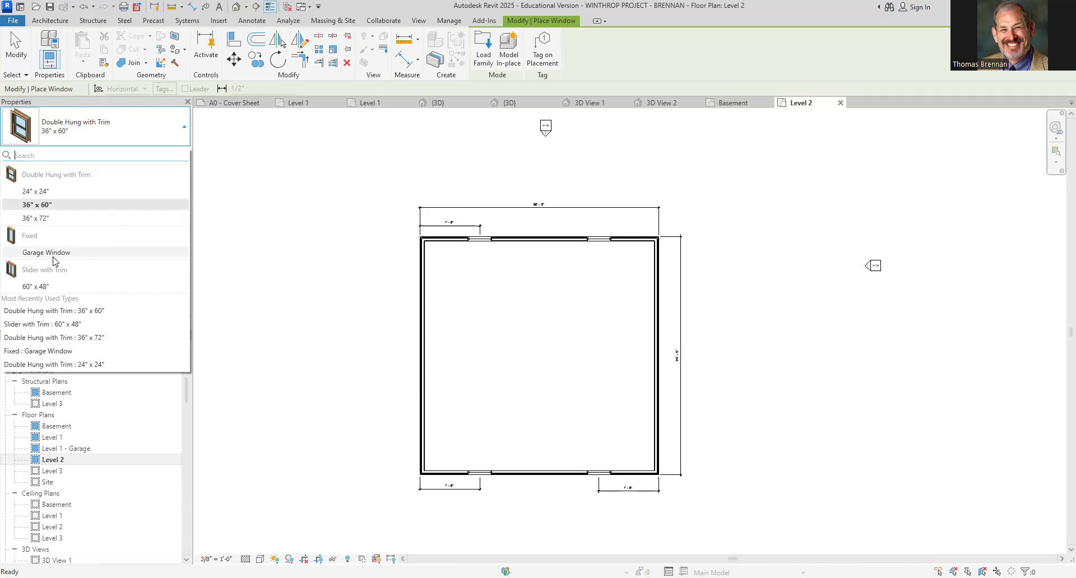
pyautogui.click(54, 364)
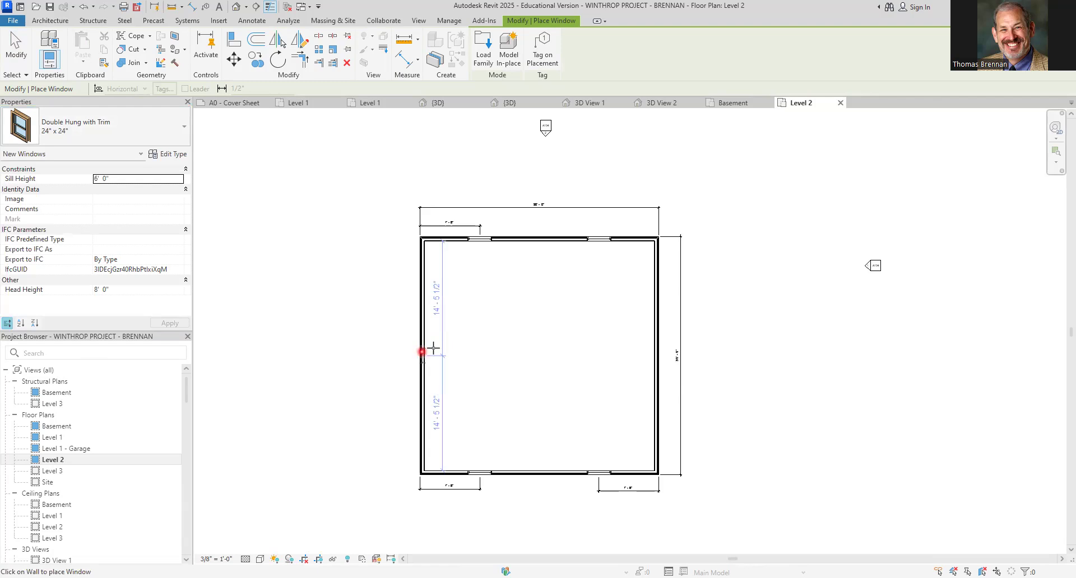
pyautogui.click(433, 349)
pyautogui.press('Escape')
pyautogui.press('Escape')
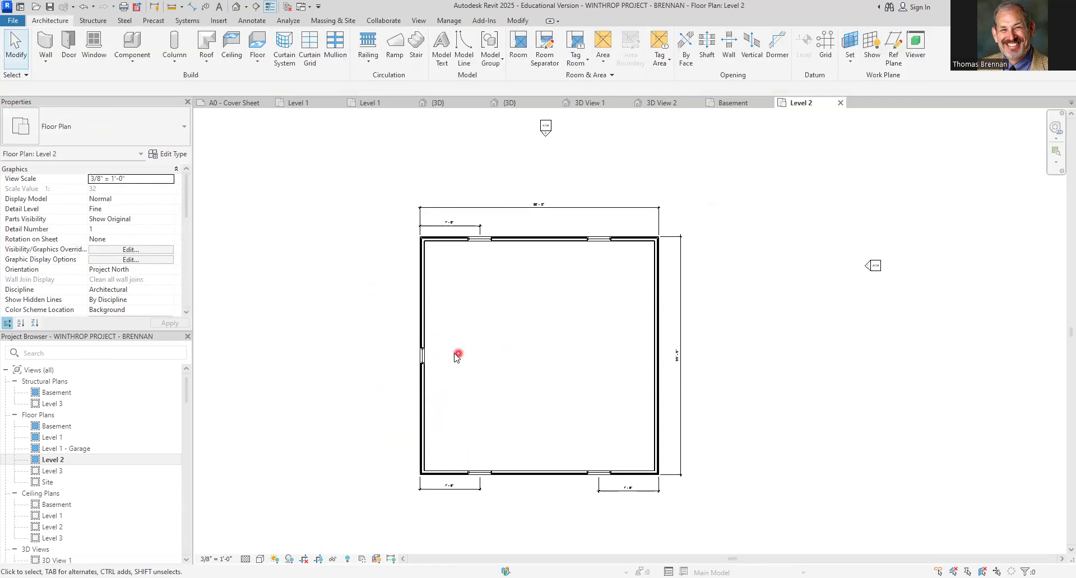
# Set the west window's sill height to 5' 0"
pyautogui.click(424, 359)
pyautogui.click(133, 190)
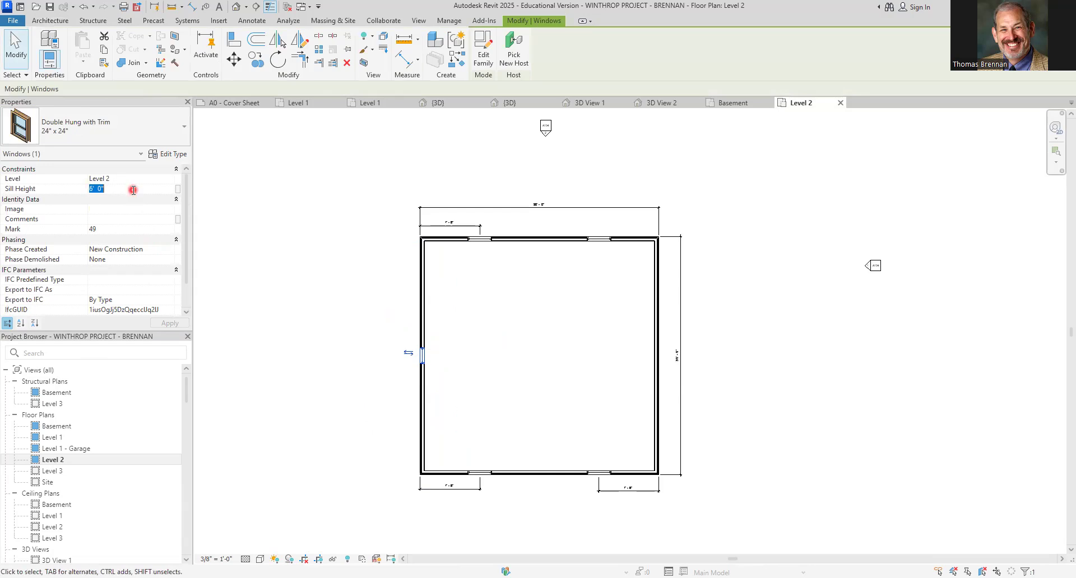
pyautogui.write('5\' 0"')
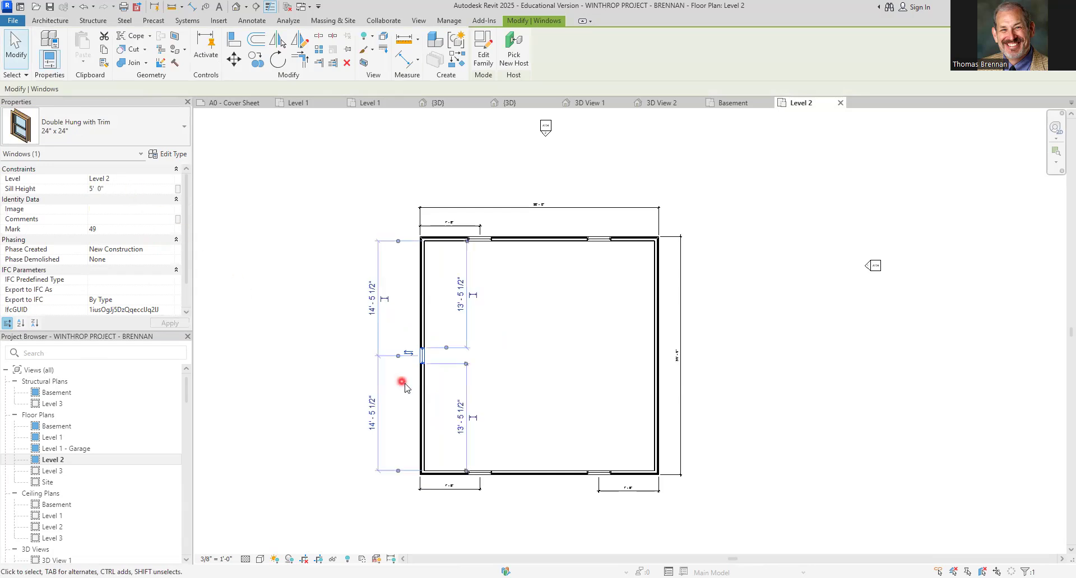
pyautogui.click(388, 385)
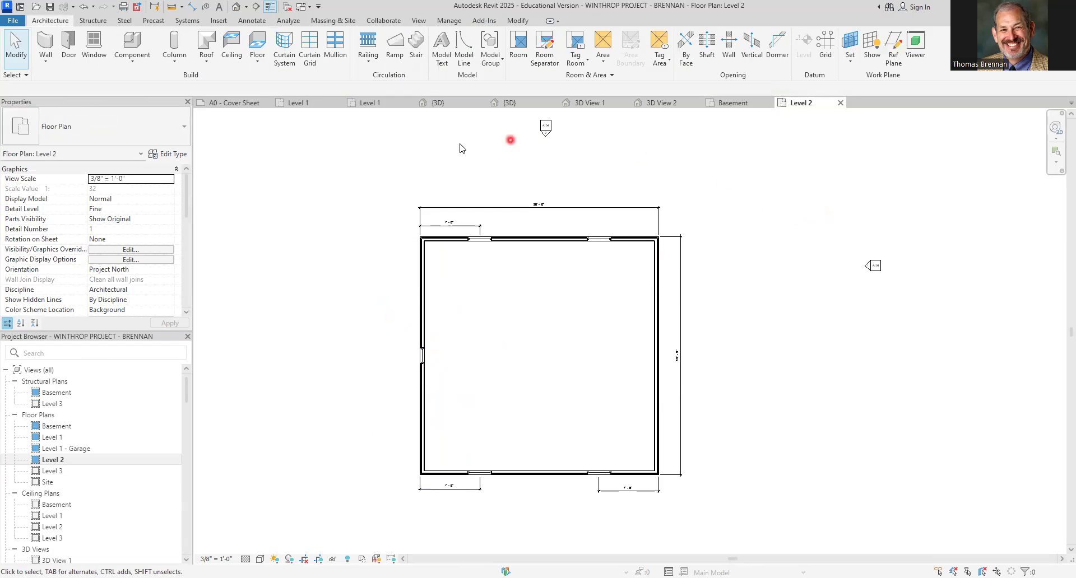
# Tag by category the two north windows, the two south windows and the west window on Level 2
pyautogui.click(244, 22)
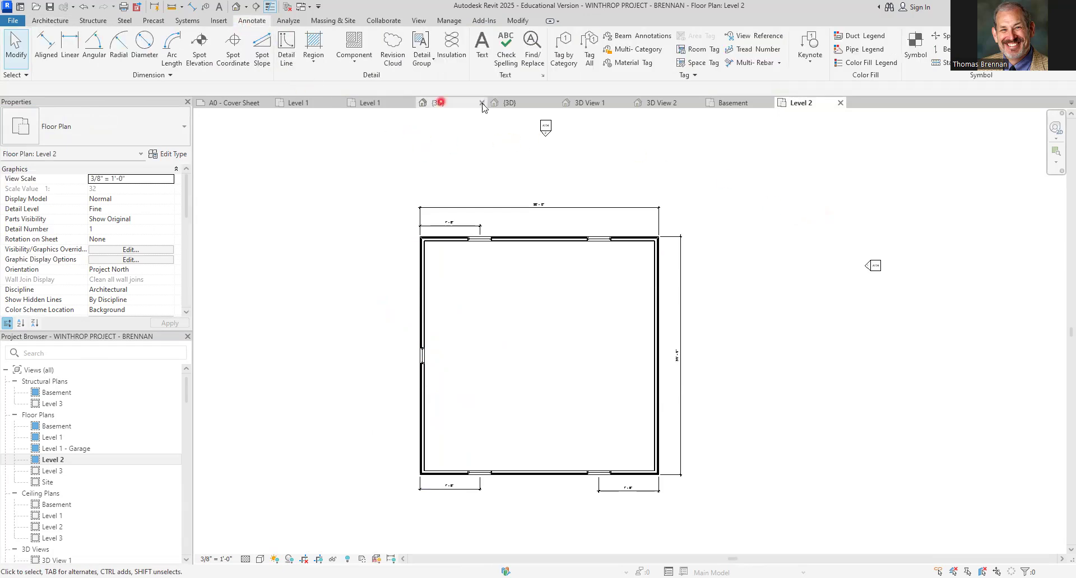
pyautogui.click(563, 53)
pyautogui.scroll(4, 495, 250)
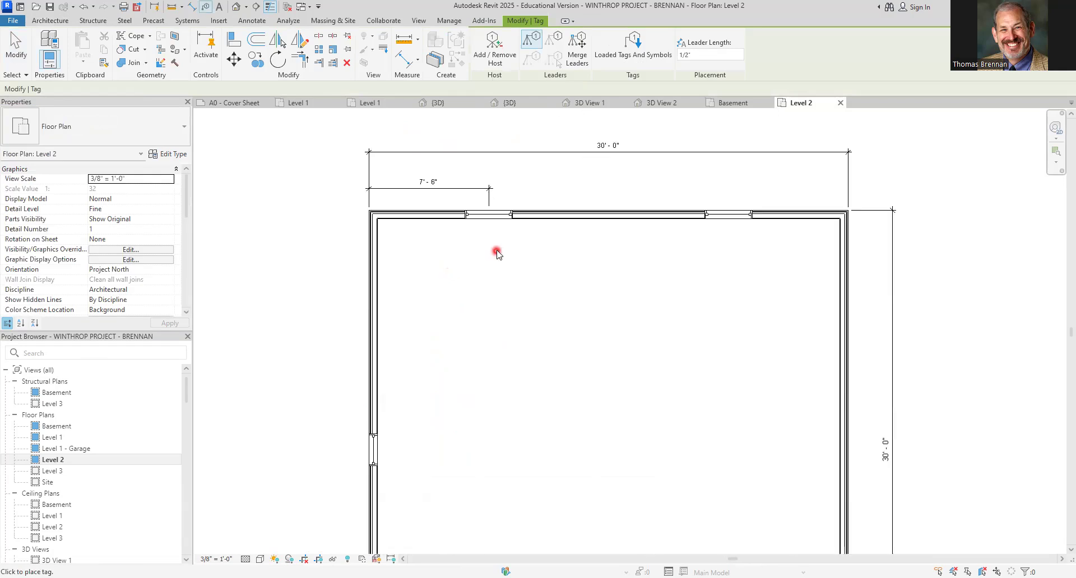
pyautogui.click(495, 222)
pyautogui.click(767, 222)
pyautogui.scroll(-3, 751, 358)
pyautogui.moveTo(749, 363); pyautogui.dragTo(742, 231, button='middle')
pyautogui.click(601, 399)
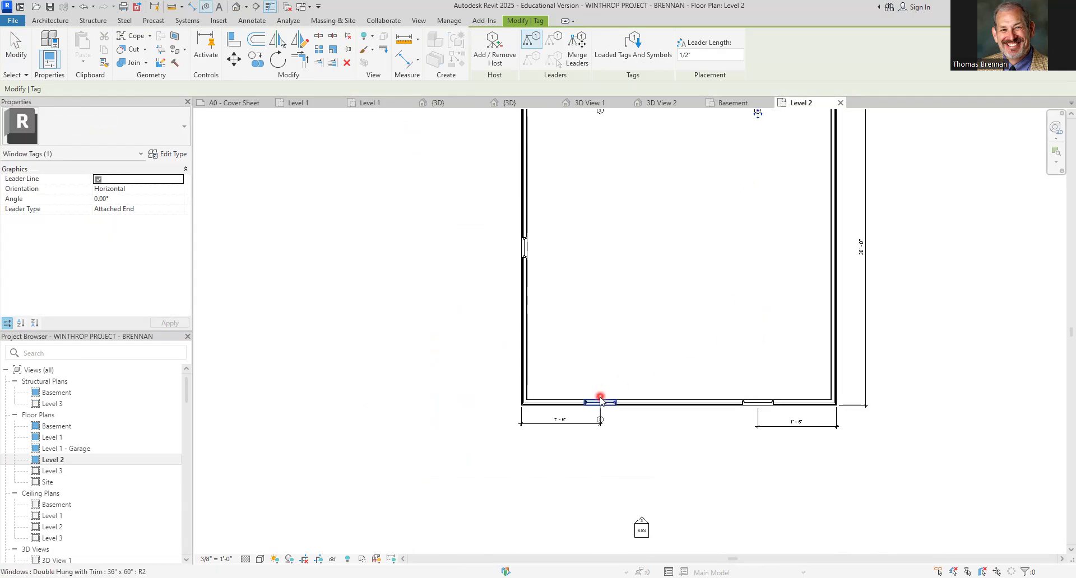
pyautogui.click(758, 402)
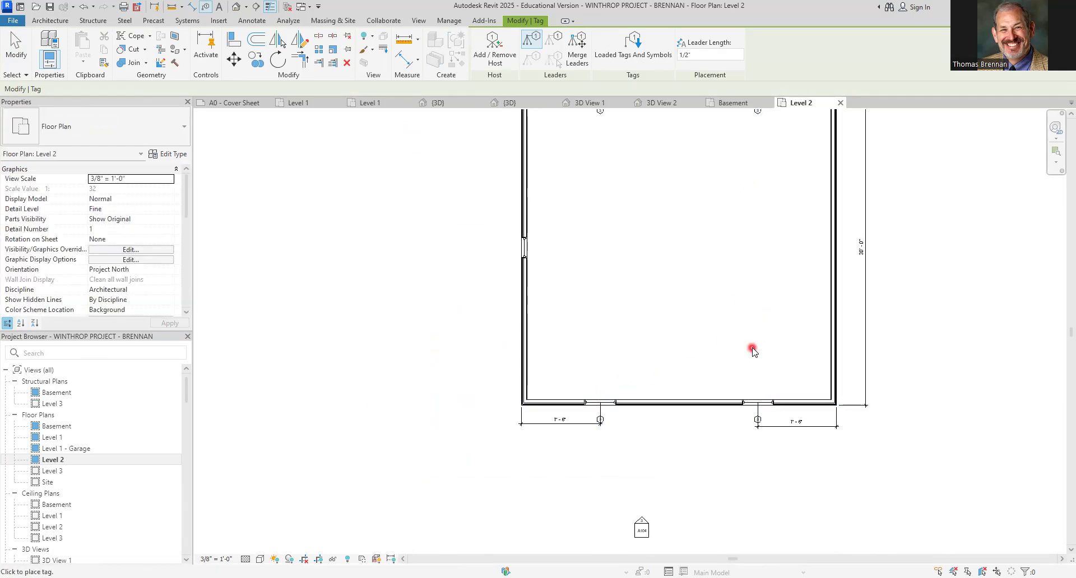
pyautogui.click(528, 247)
pyautogui.press('Escape')
# Move the north-west window's tag outside the wall and turn off its leader line
pyautogui.scroll(2, 566, 251)
pyautogui.moveTo(578, 237); pyautogui.dragTo(583, 530, button='middle')
pyautogui.scroll(1, 642, 371)
pyautogui.scroll(3, 642, 372)
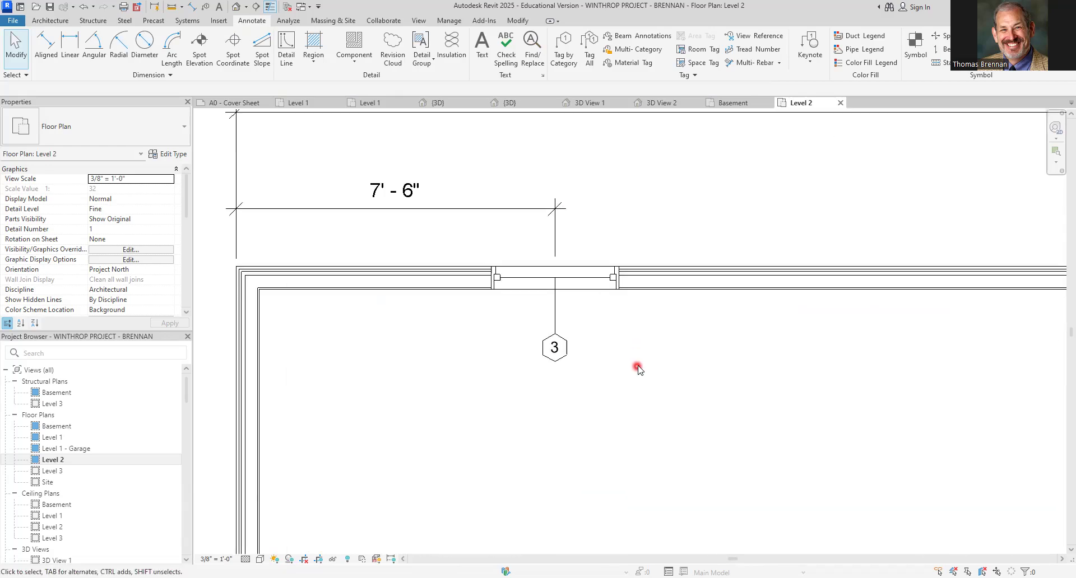
pyautogui.click(555, 353)
pyautogui.moveTo(556, 367); pyautogui.dragTo(595, 248)
pyautogui.click(97, 178)
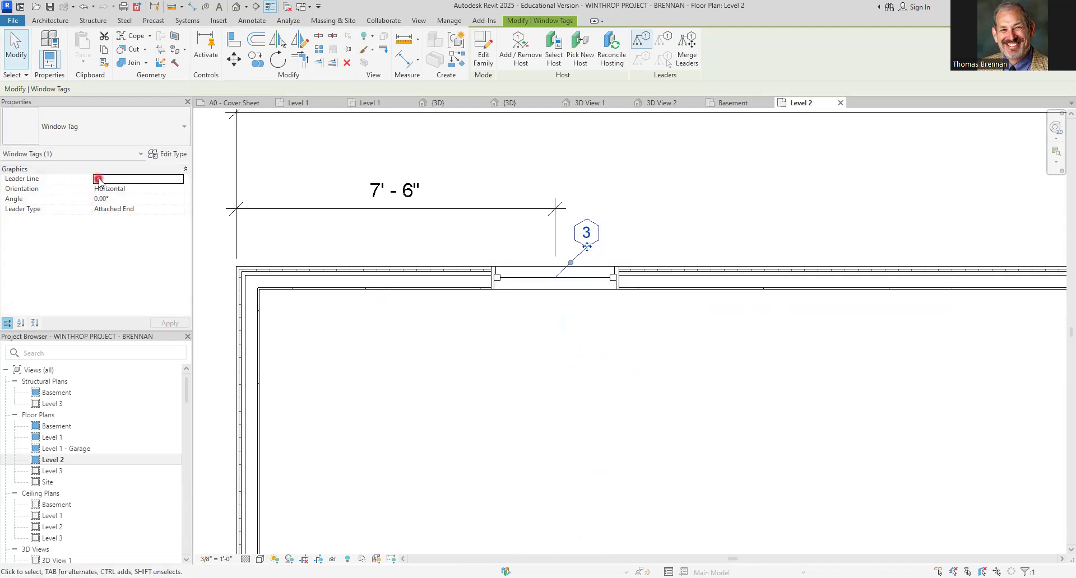
pyautogui.click(707, 200)
# Move the north-east window's tag outside the wall and turn off its leader line
pyautogui.scroll(-1, 739, 233)
pyautogui.moveTo(779, 246); pyautogui.dragTo(270, 295, button='middle')
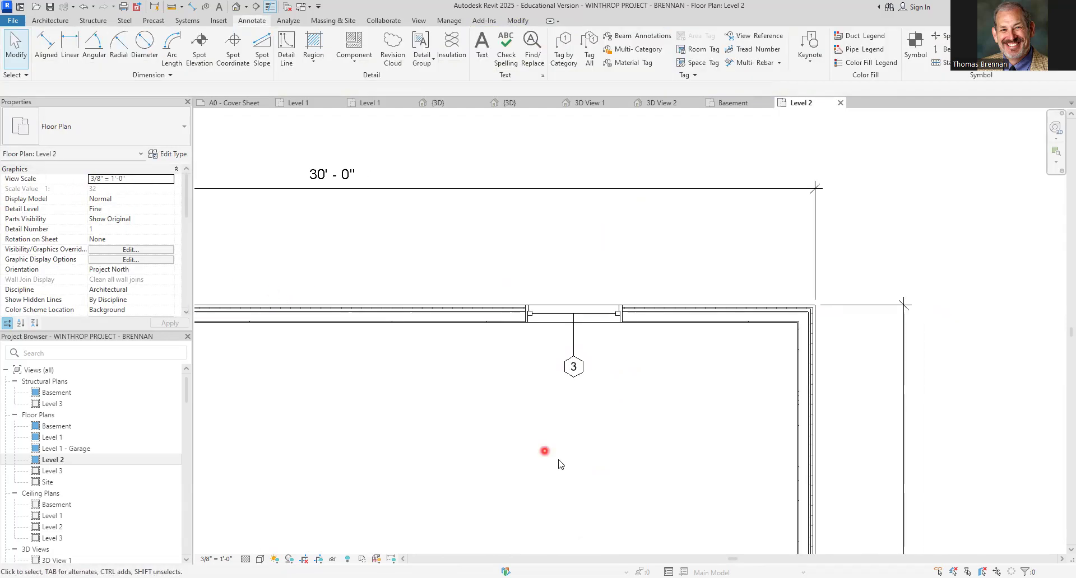
pyautogui.moveTo(574, 370); pyautogui.dragTo(576, 267)
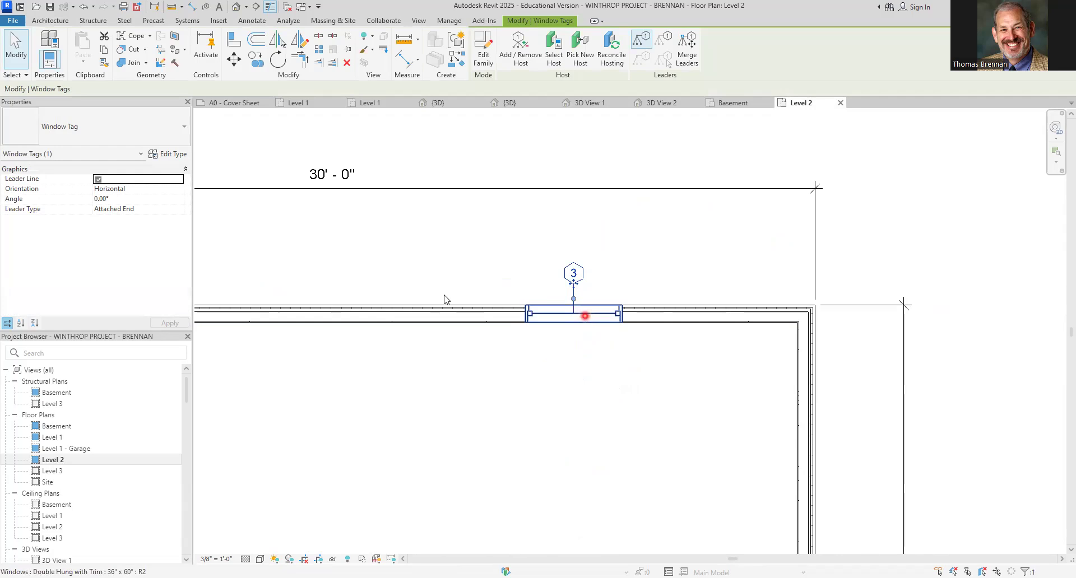
pyautogui.click(98, 179)
pyautogui.click(553, 480)
# Move the south-east window's tag beside the window and turn off its leader line
pyautogui.scroll(-2, 555, 481)
pyautogui.moveTo(555, 482)
pyautogui.mouseDown(button='middle')
pyautogui.moveTo(653, 408)
pyautogui.moveTo(788, 245)
pyautogui.mouseUp(button='middle')
pyautogui.moveTo(771, 401); pyautogui.dragTo(690, 181, button='middle')
pyautogui.moveTo(748, 485); pyautogui.dragTo(700, 224, button='middle')
pyautogui.click(680, 311)
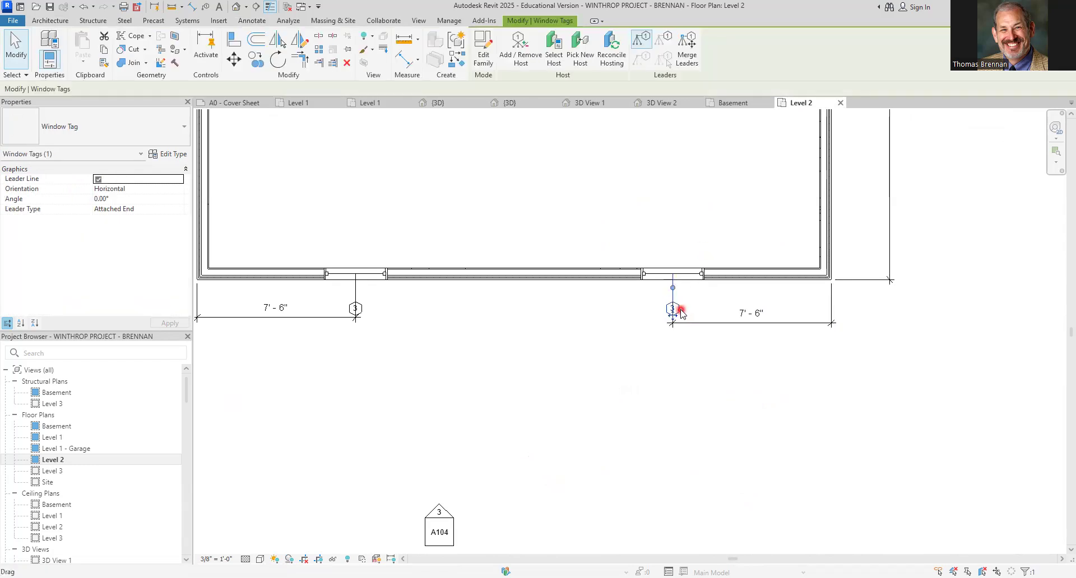
pyautogui.moveTo(675, 316); pyautogui.dragTo(659, 314)
pyautogui.click(98, 179)
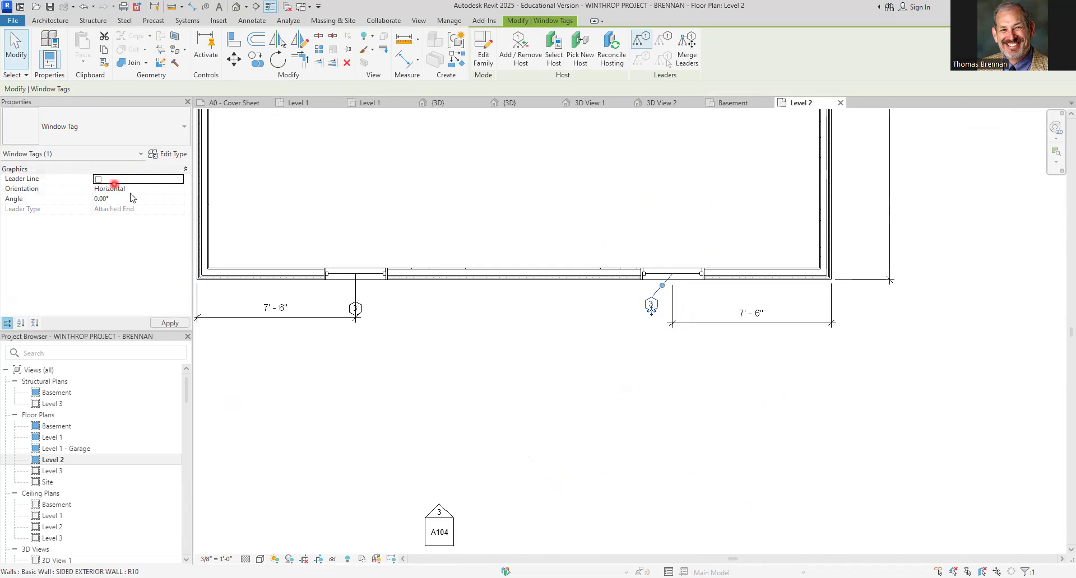
pyautogui.click(385, 372)
# Move the south-west window's tag beside the window and turn off its leader line
pyautogui.scroll(-1, 406, 371)
pyautogui.moveTo(411, 368); pyautogui.dragTo(509, 368, button='middle')
pyautogui.scroll(2, 457, 312)
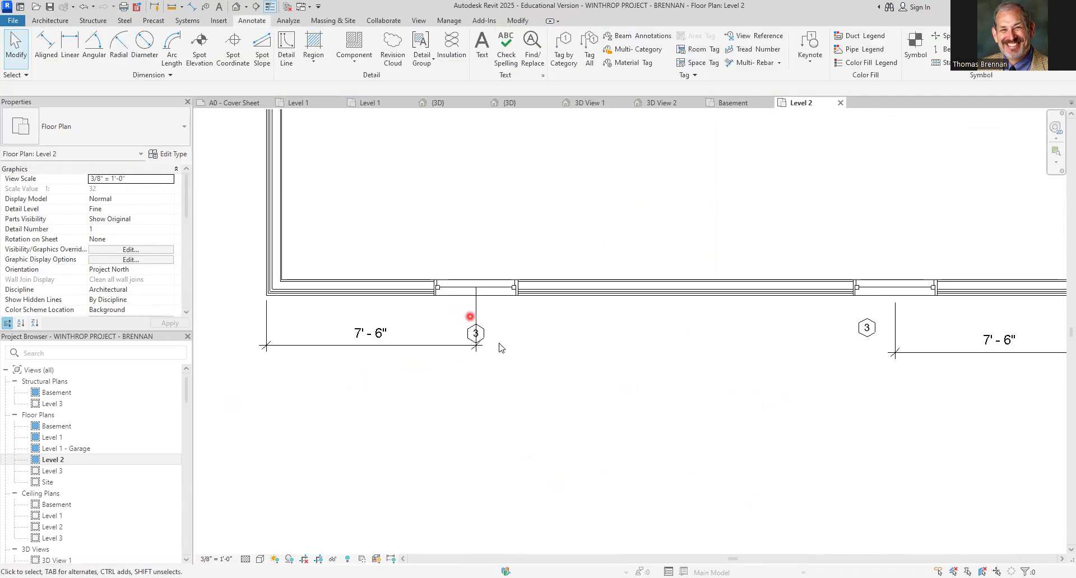
pyautogui.click(484, 334)
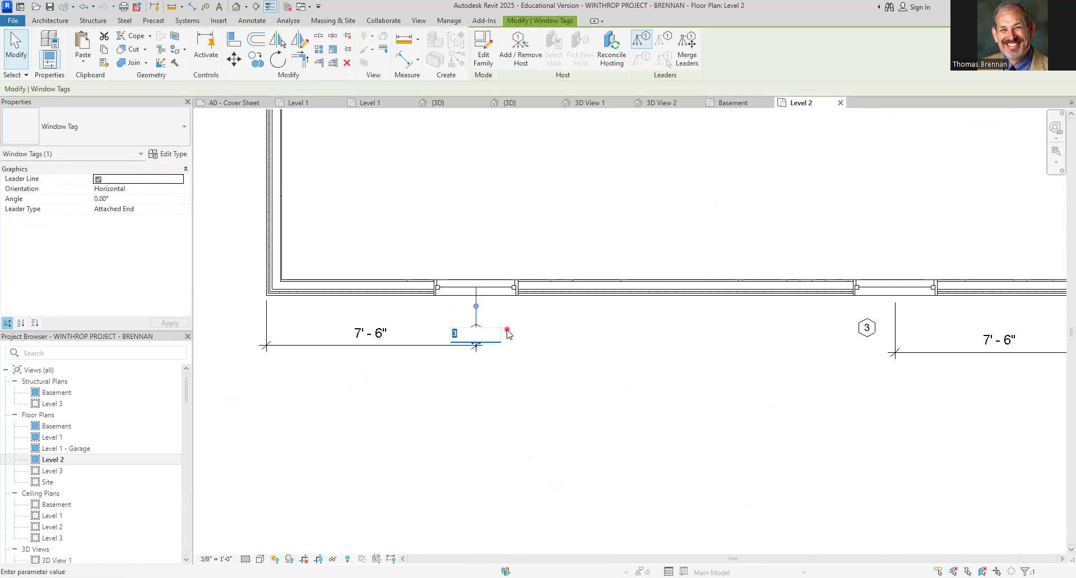
pyautogui.moveTo(486, 334); pyautogui.dragTo(505, 329)
pyautogui.click(521, 349)
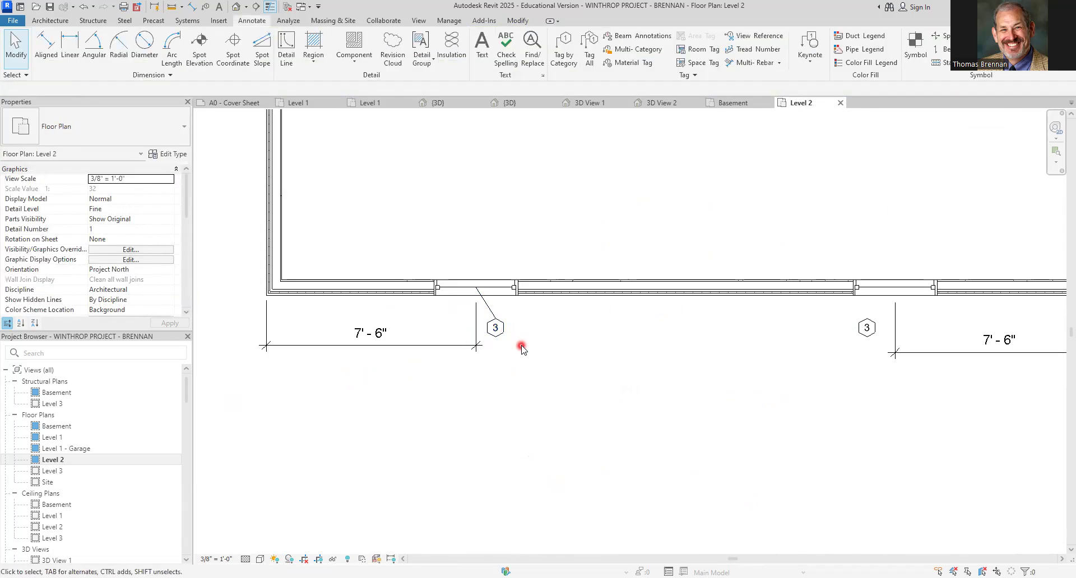
pyautogui.click(493, 338)
pyautogui.click(99, 179)
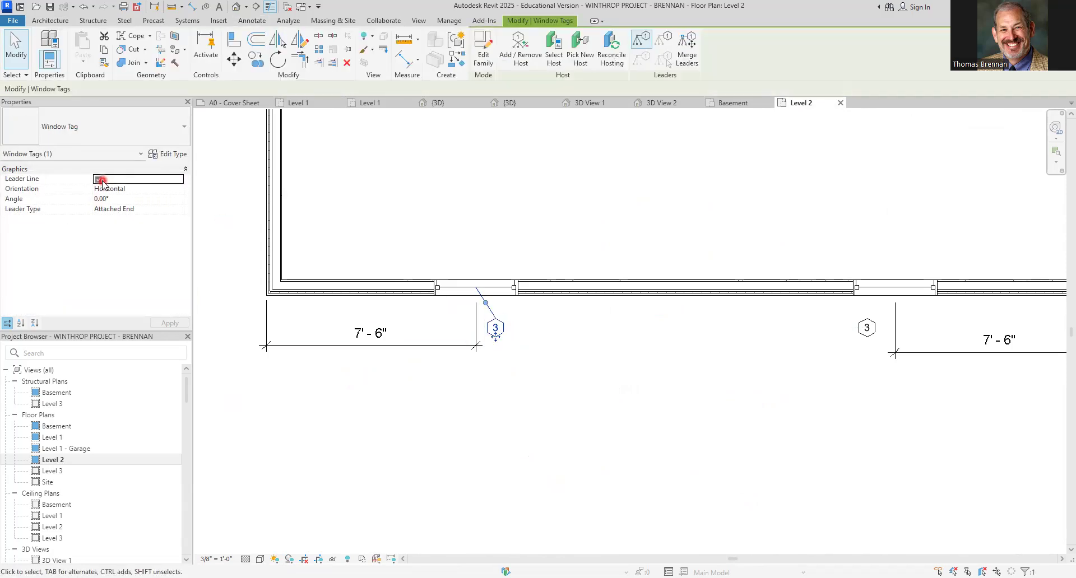
pyautogui.click(491, 204)
pyautogui.scroll(-5, 644, 458)
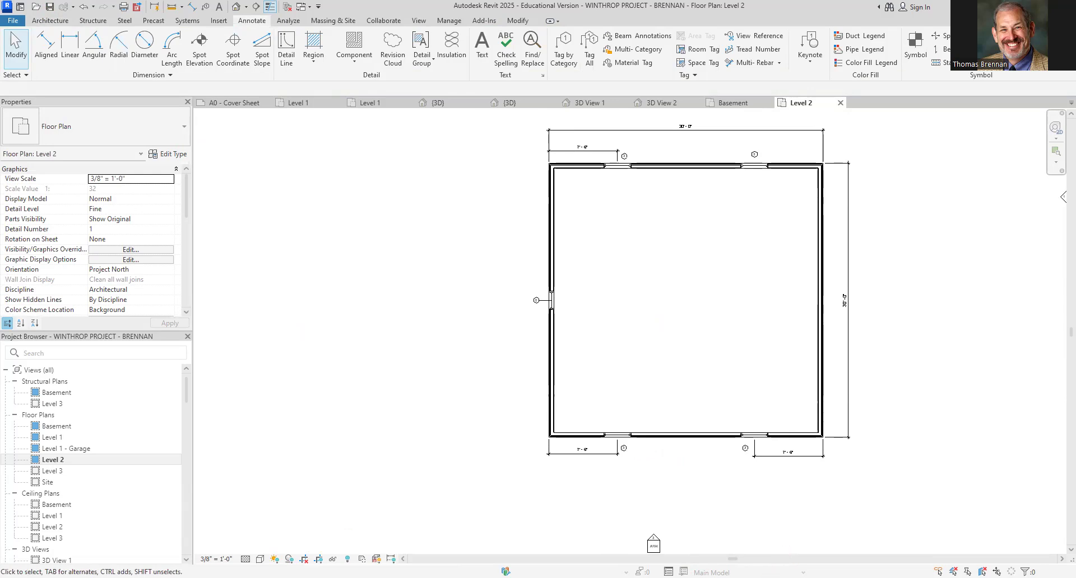
pyautogui.click(717, 544)
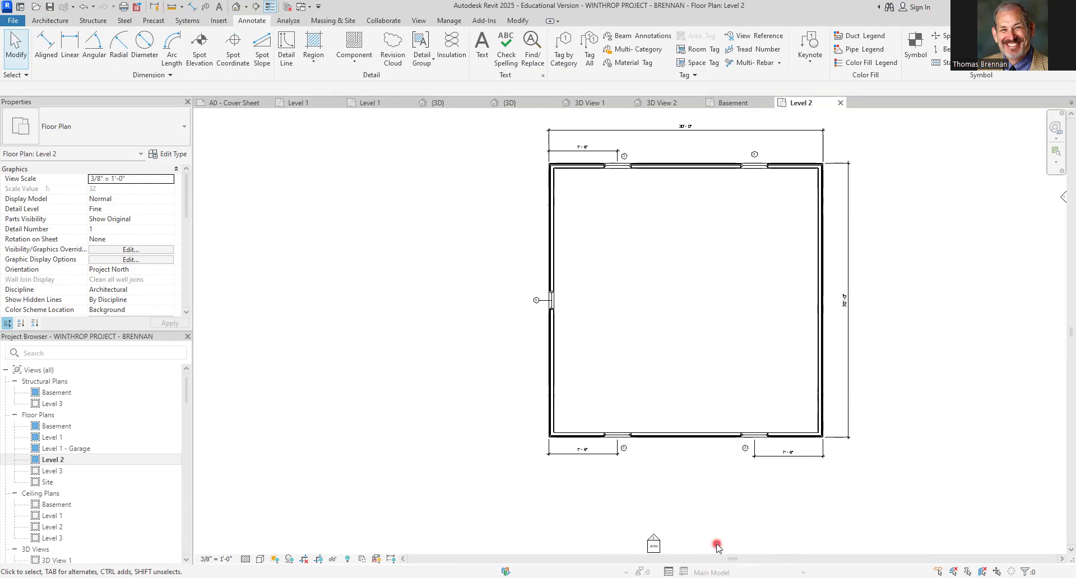